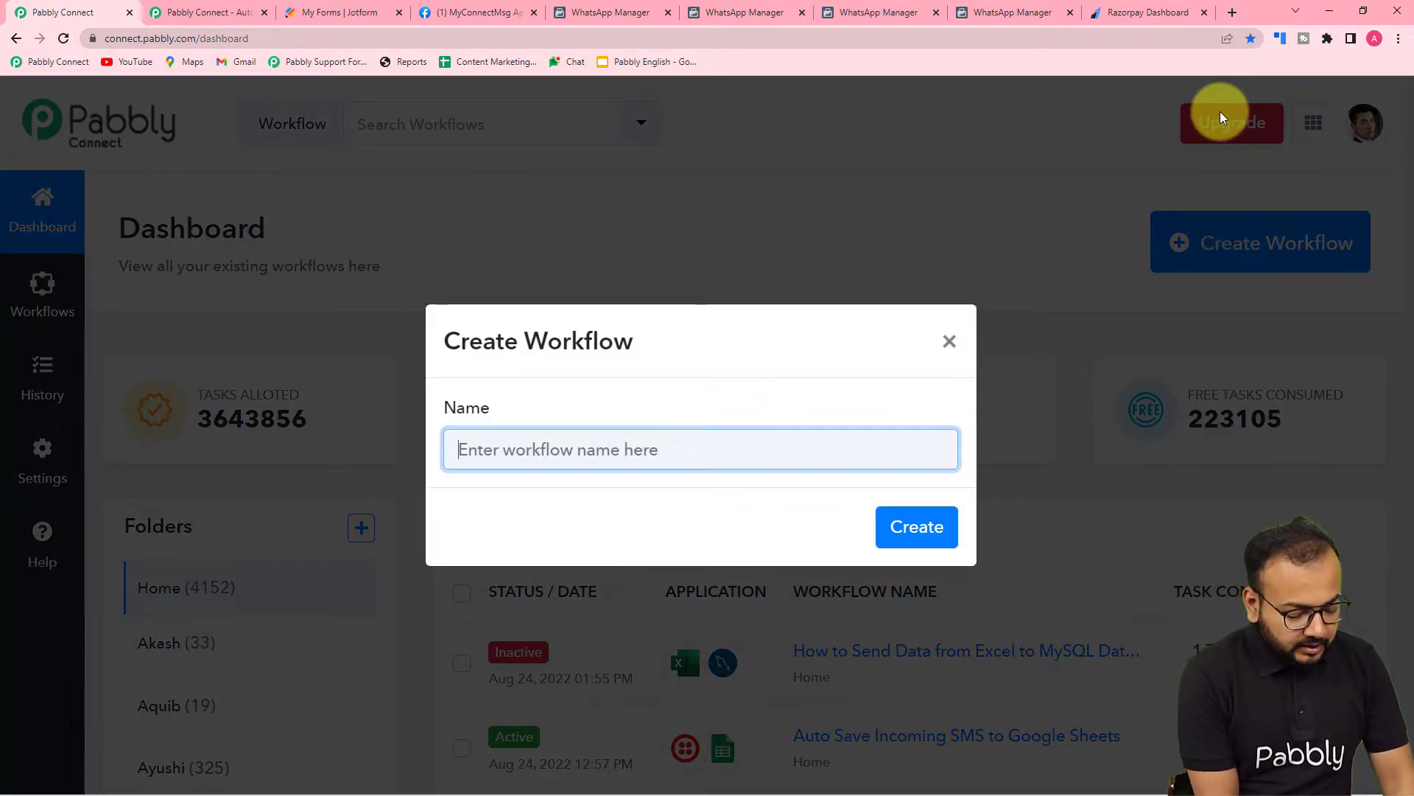
- Create a new workflow named "Automate WhatsApp for Business"
{"action": "type", "text": "S"}
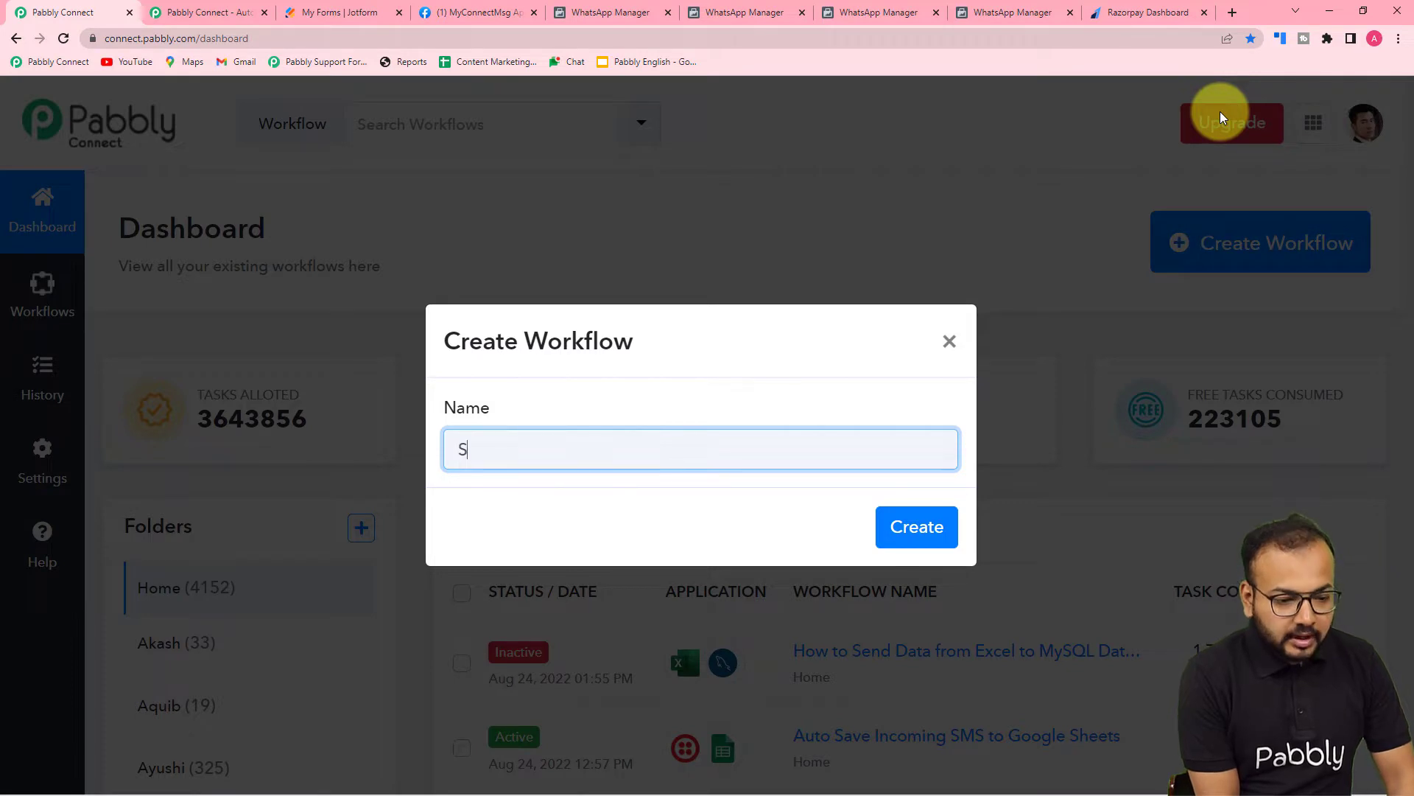
{"action": "key", "text": "BackSpace"}
{"action": "type", "text": "Au"}
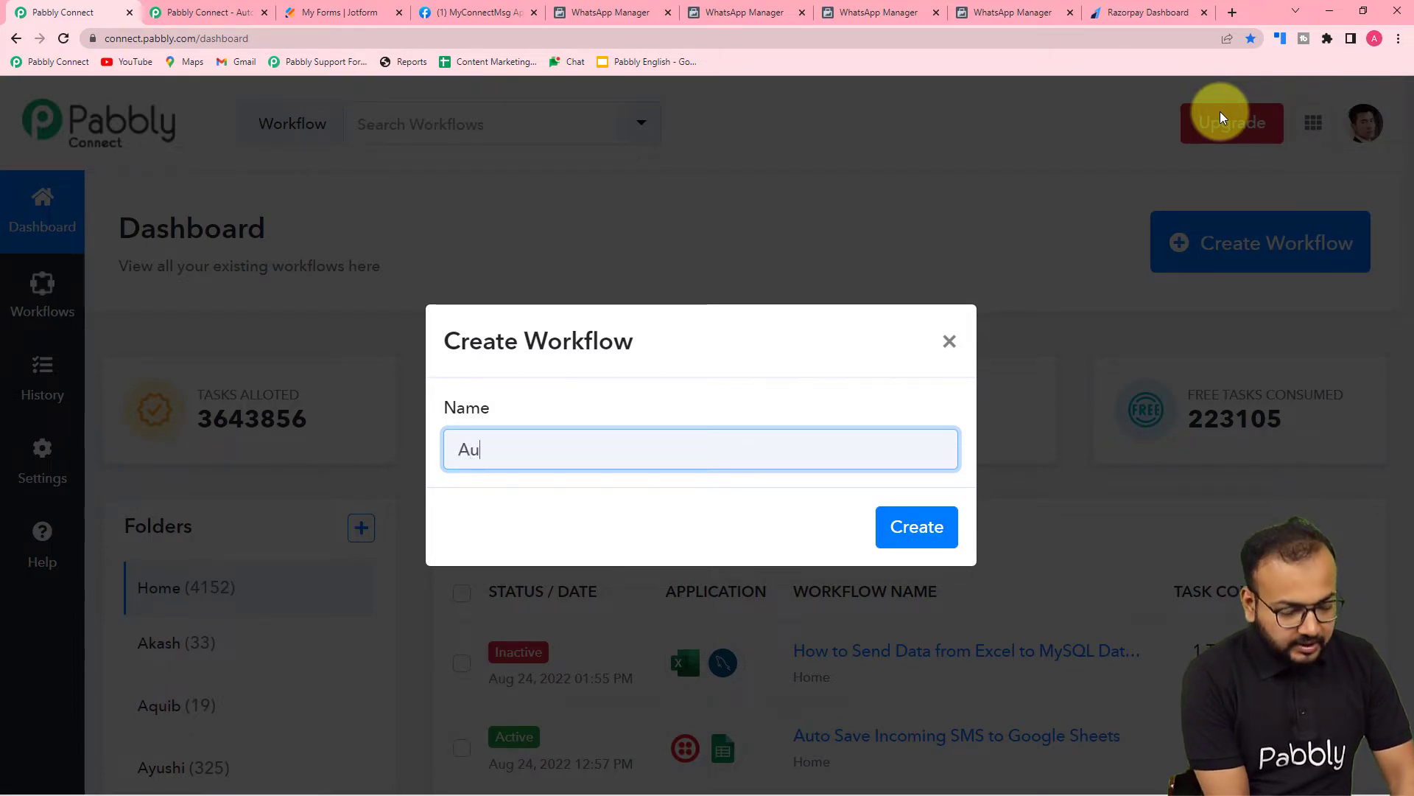
{"action": "type", "text": "tomate "}
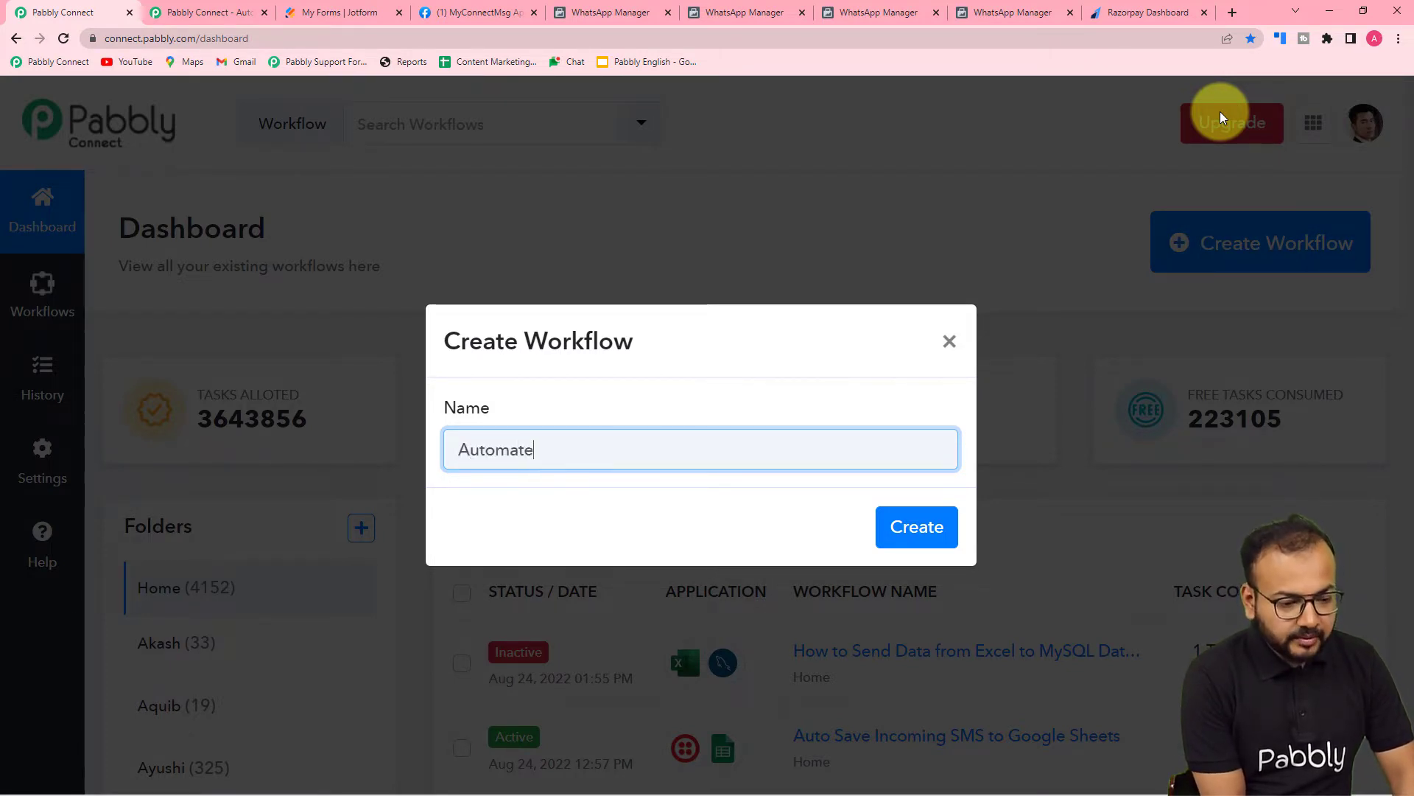
{"action": "type", "text": "WhatsApp"}
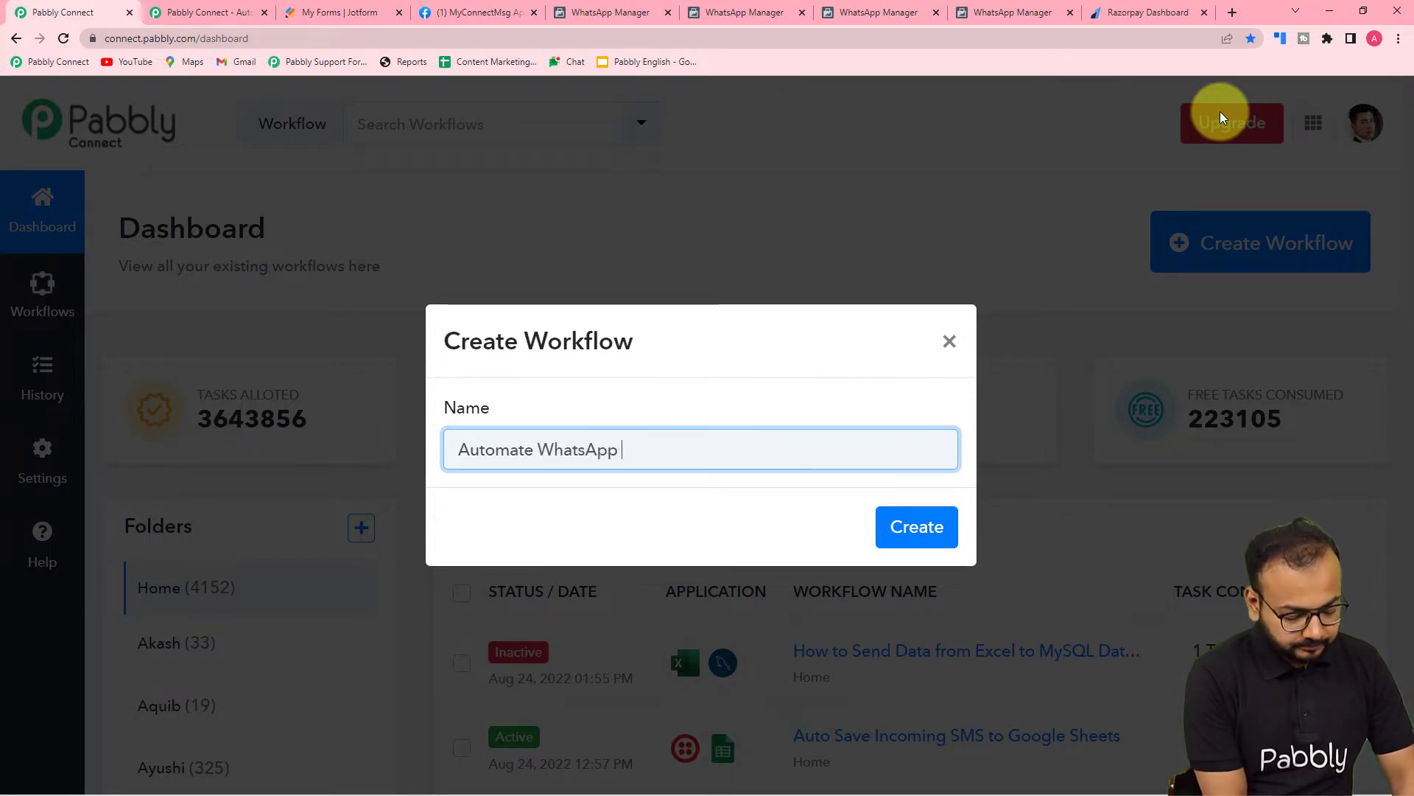
{"action": "type", "text": " for Business"}
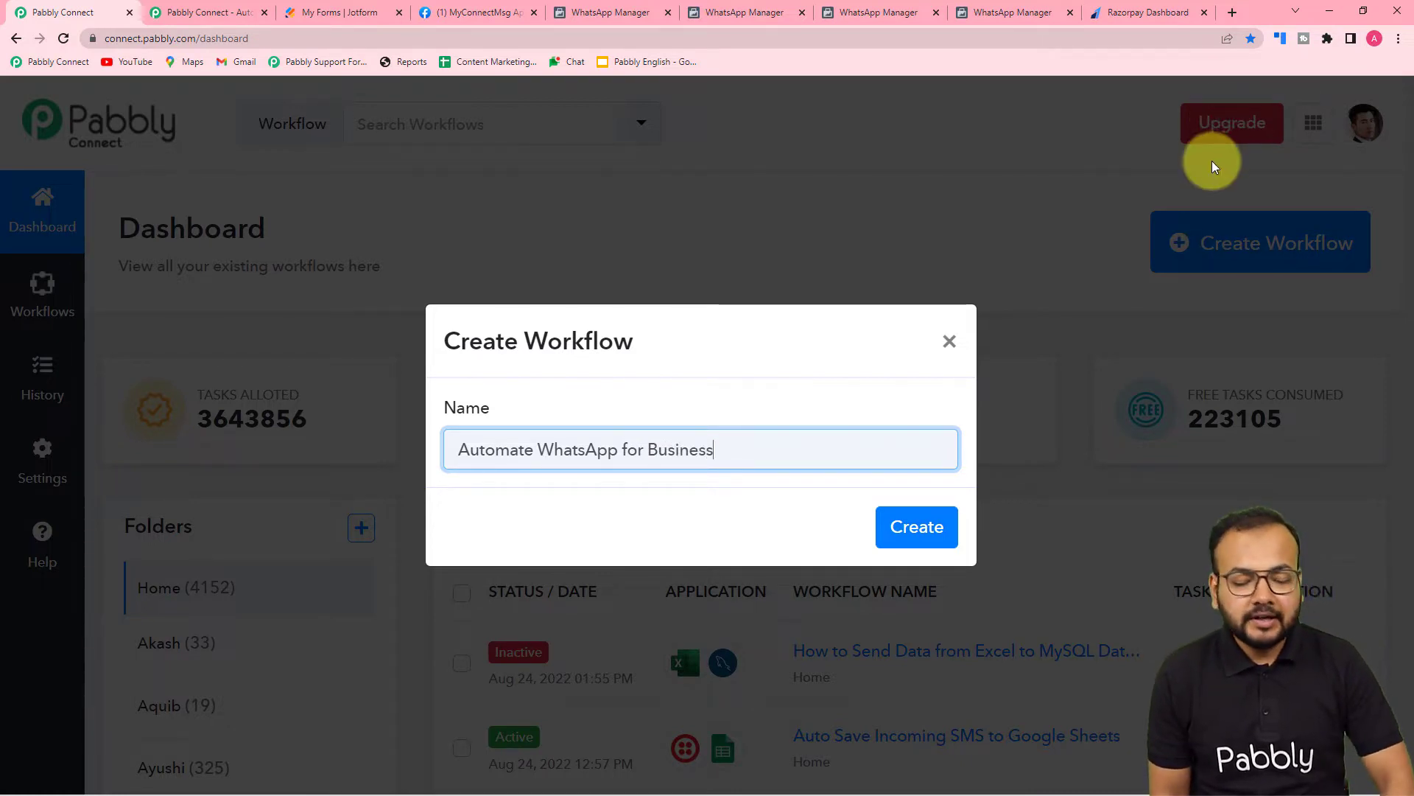
{"action": "left_click", "coordinate": [916, 527]}
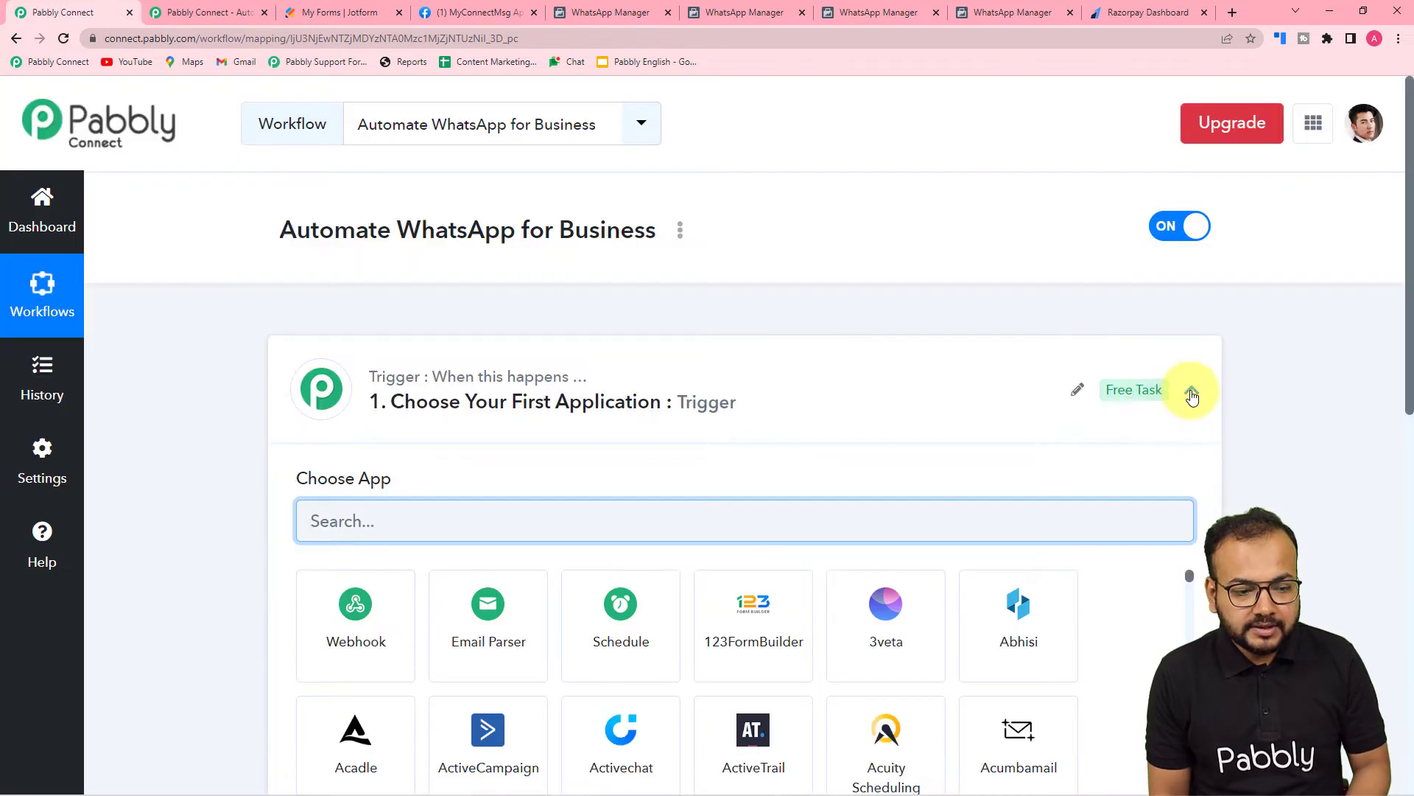
- Examine the new workflow's trigger and action steps and the apps offered for the trigger
{"action": "left_click", "coordinate": [1192, 395]}
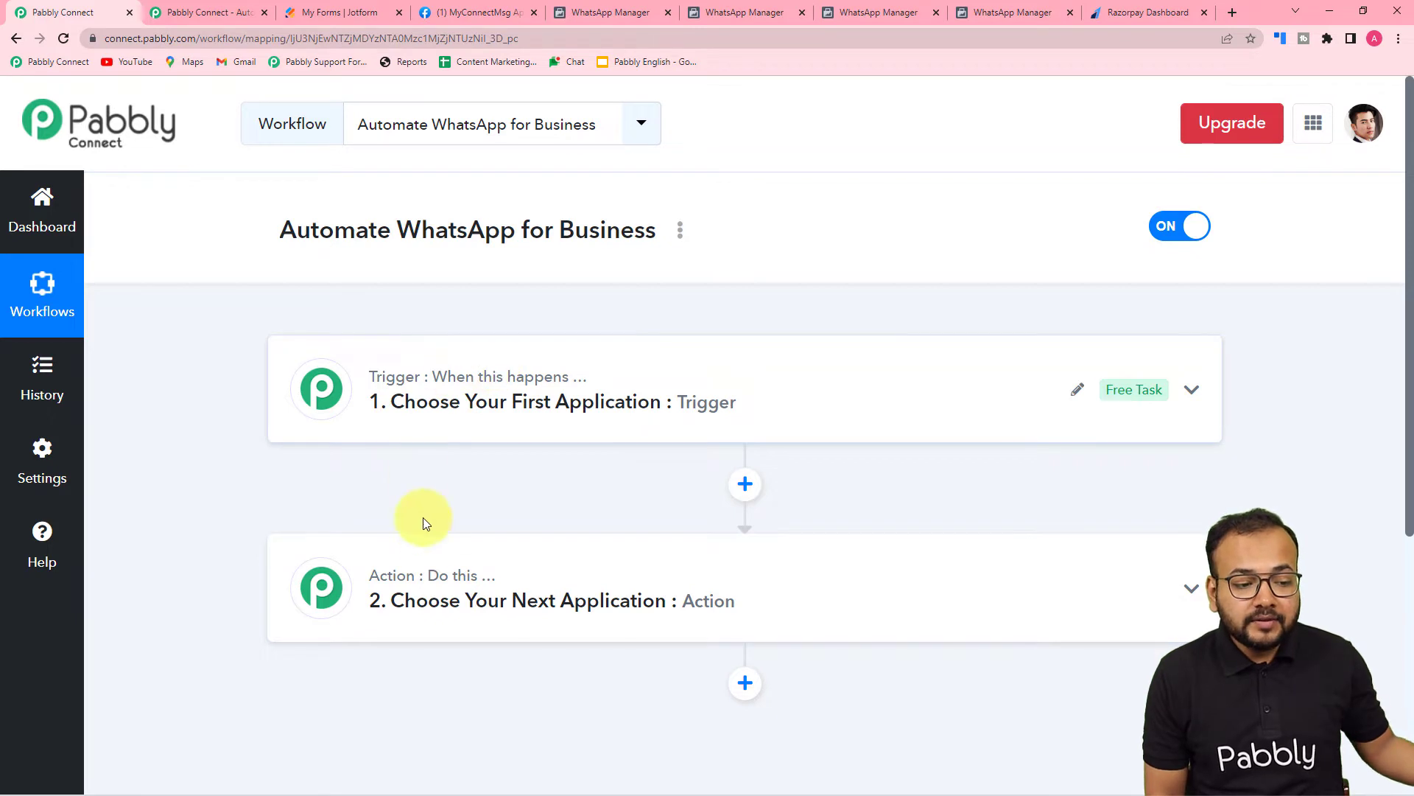
{"action": "mouse_move", "coordinate": [453, 589]}
{"action": "mouse_move", "coordinate": [451, 379]}
{"action": "left_click", "coordinate": [401, 402]}
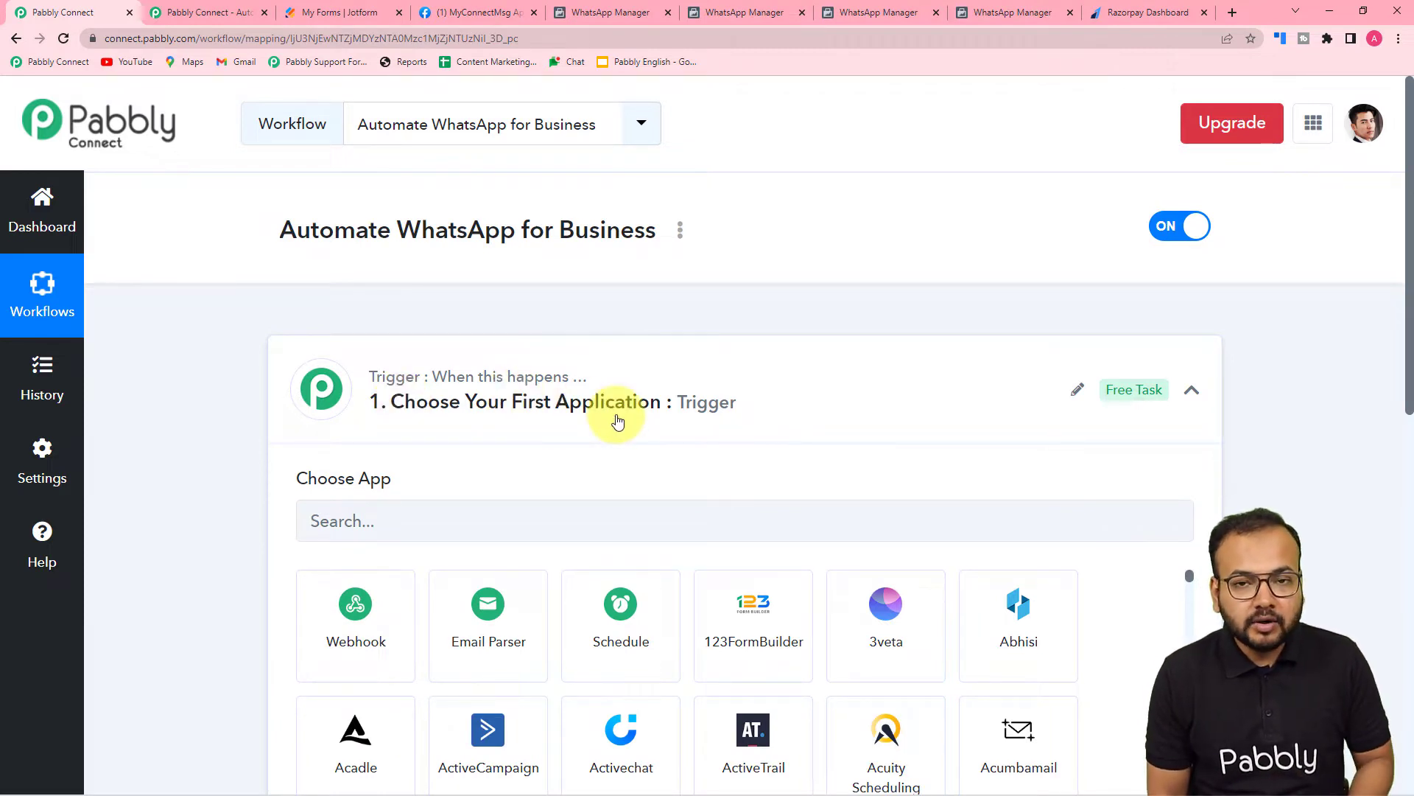
{"action": "scroll", "coordinate": [617, 420], "scroll_direction": "down", "scroll_amount": 2}
{"action": "mouse_move", "coordinate": [468, 245]}
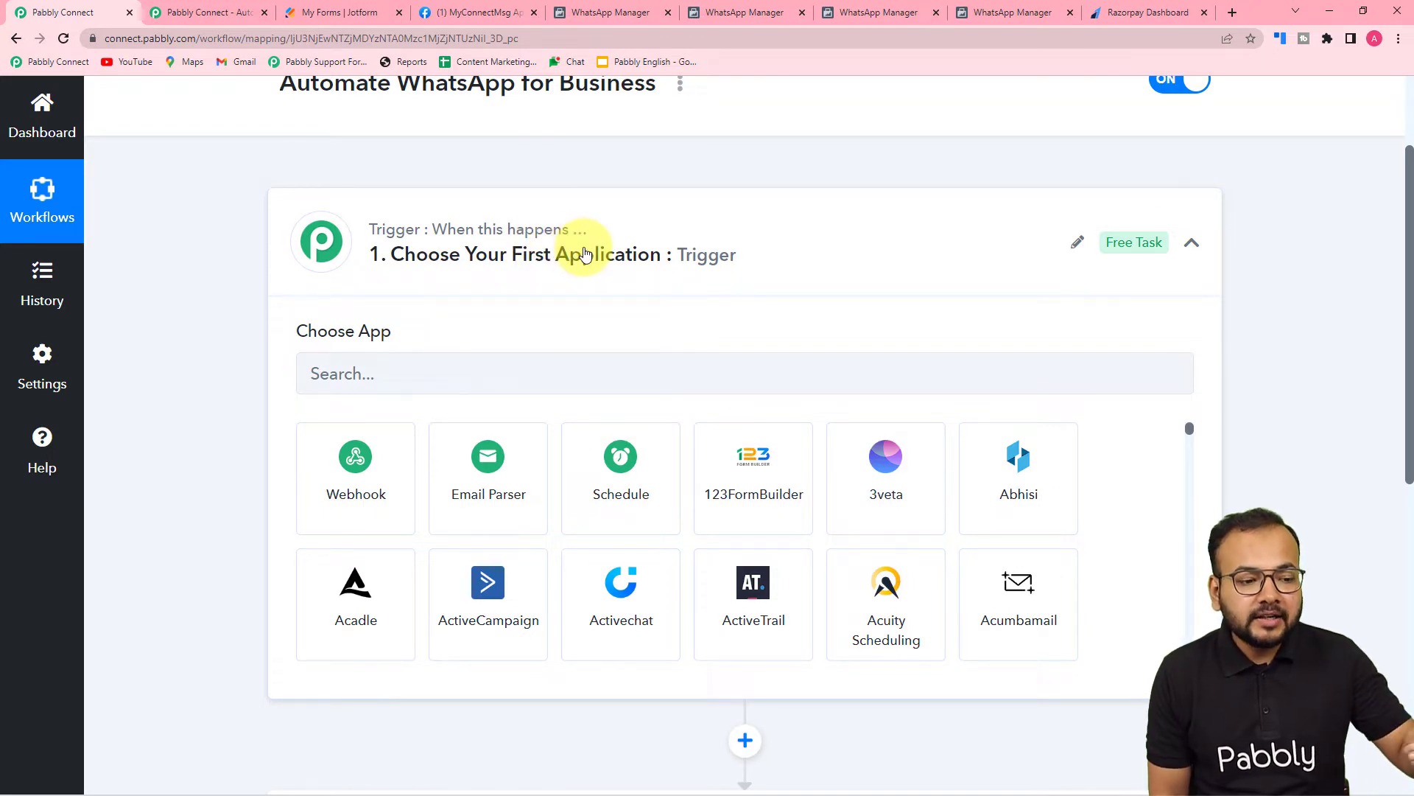
{"action": "scroll", "coordinate": [585, 254], "scroll_direction": "down", "scroll_amount": 2}
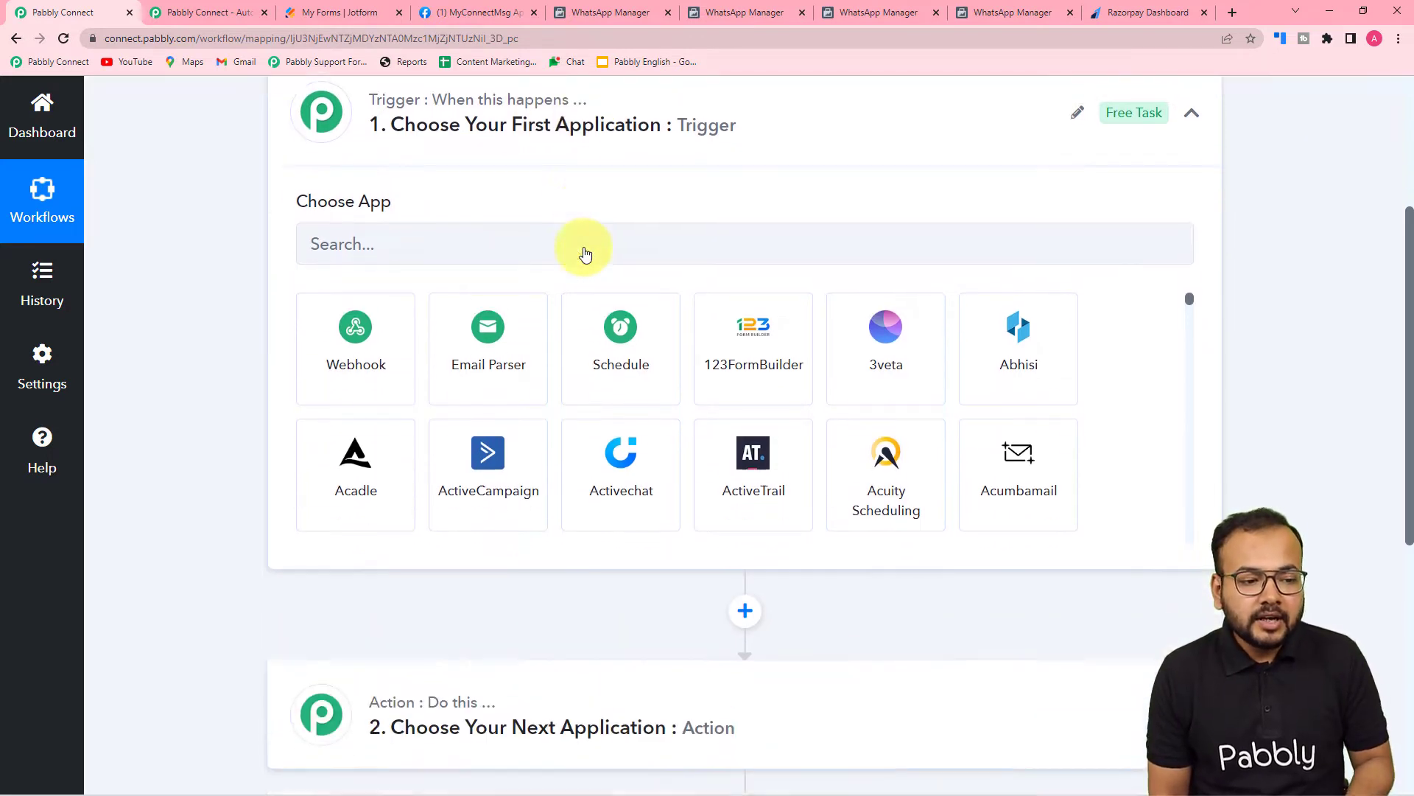
{"action": "scroll", "coordinate": [584, 248], "scroll_direction": "down", "scroll_amount": 3}
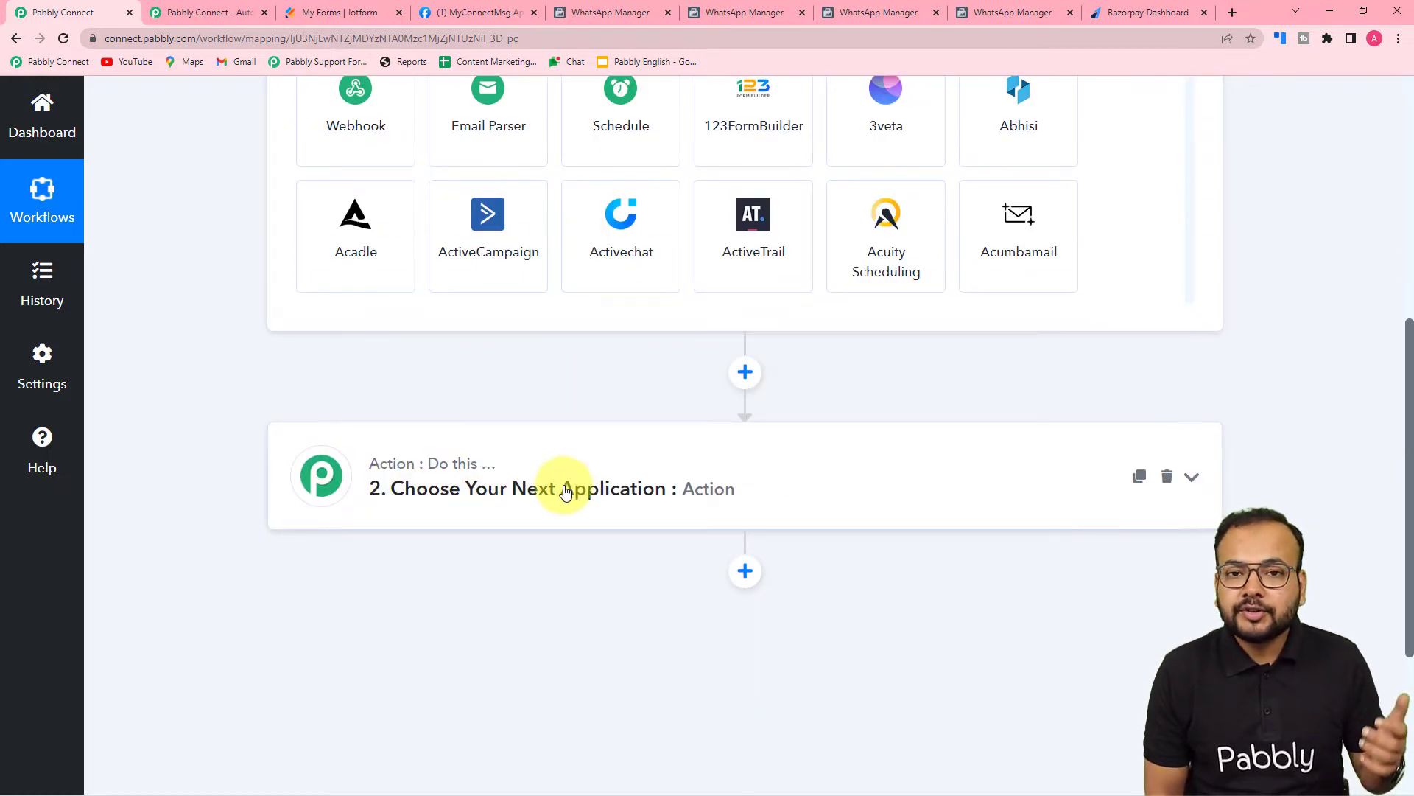
{"action": "scroll", "coordinate": [565, 491], "scroll_direction": "up", "scroll_amount": 4}
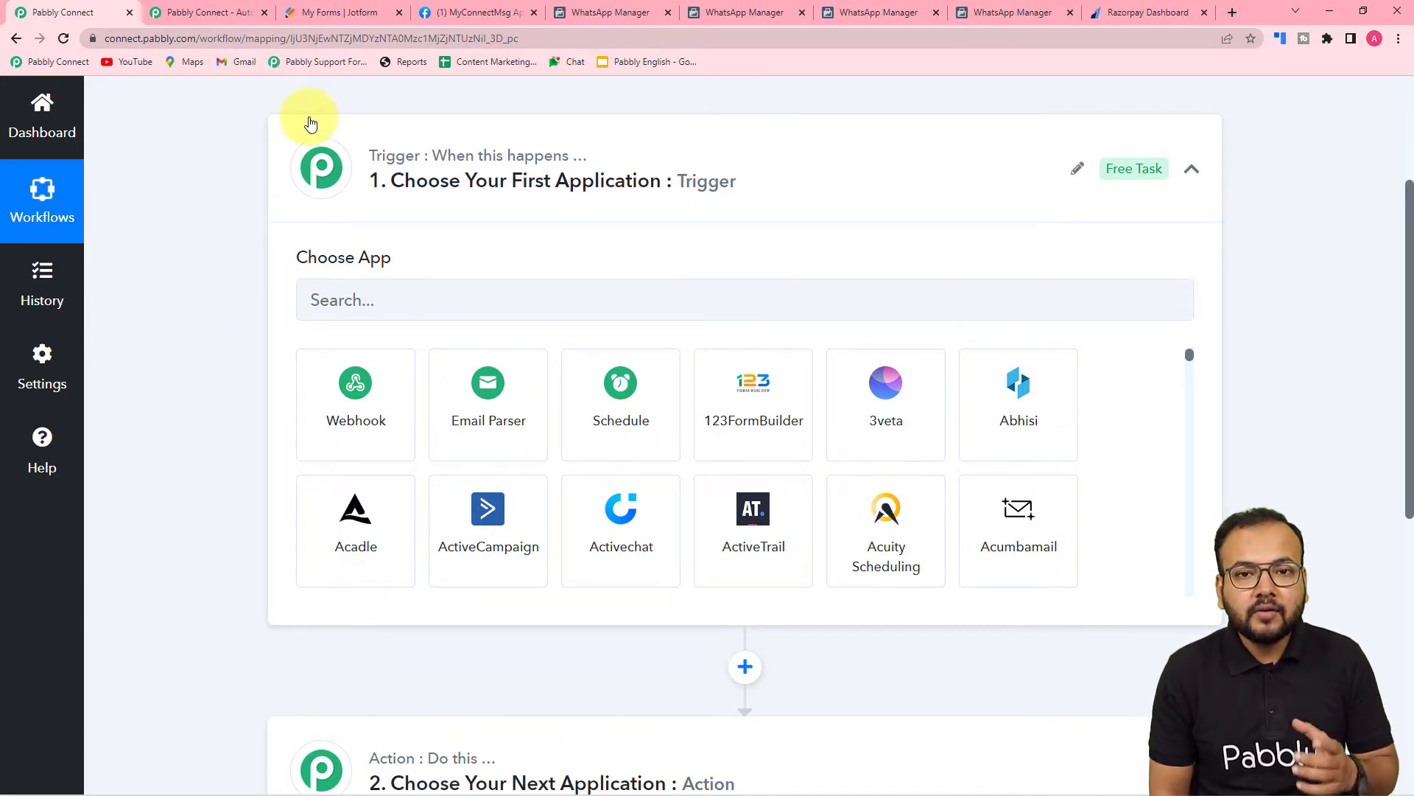
- Set the workflow's trigger to JotForm with the New Response event
{"action": "left_click", "coordinate": [437, 302]}
{"action": "type", "text": "ji"}
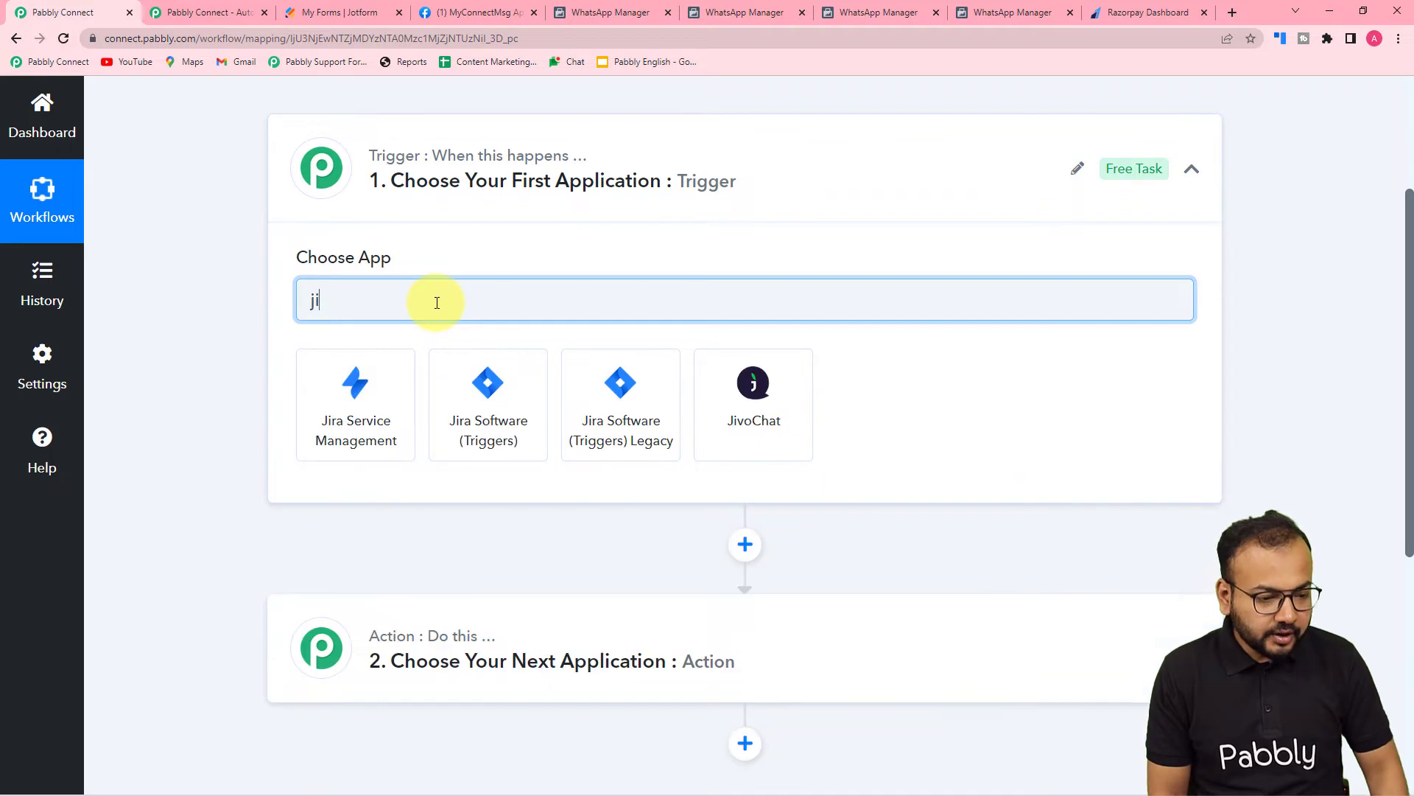
{"action": "type", "text": "ot"}
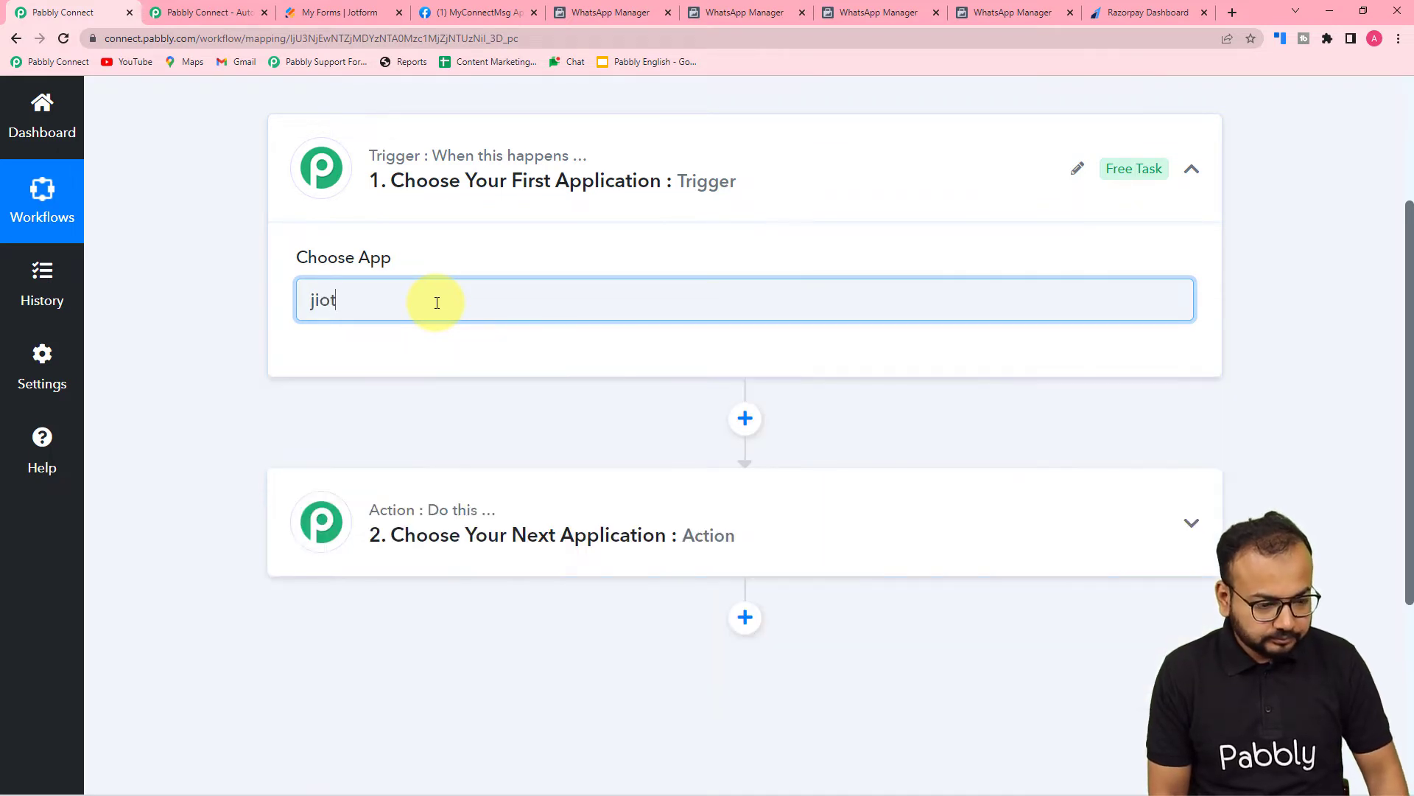
{"action": "key", "text": "BackSpace"}
{"action": "key", "text": "BackSpace"}
{"action": "key", "text": "BackSpace"}
{"action": "type", "text": "ot"}
{"action": "left_click", "coordinate": [324, 406]}
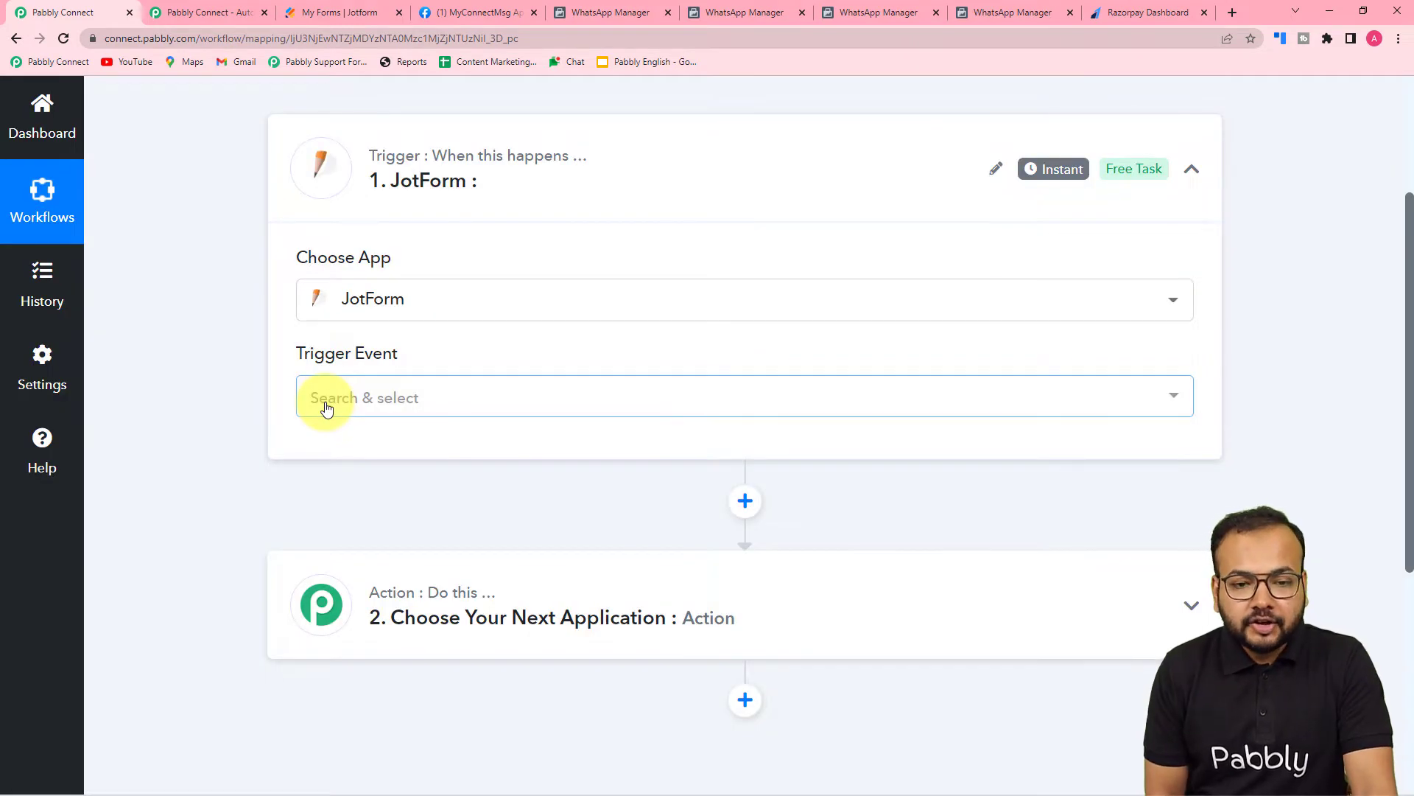
{"action": "left_click", "coordinate": [326, 407]}
{"action": "left_click", "coordinate": [325, 493]}
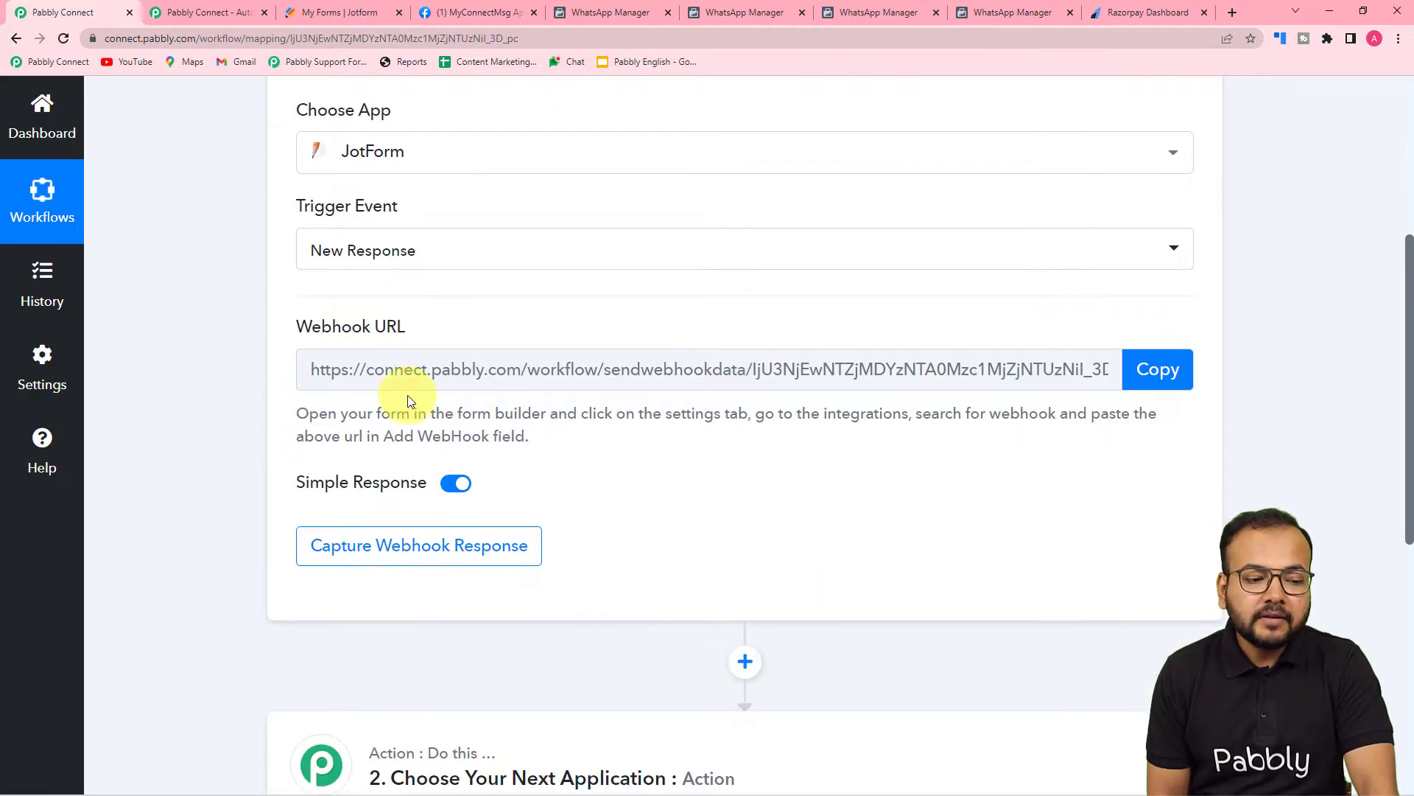
{"action": "mouse_move", "coordinate": [341, 333]}
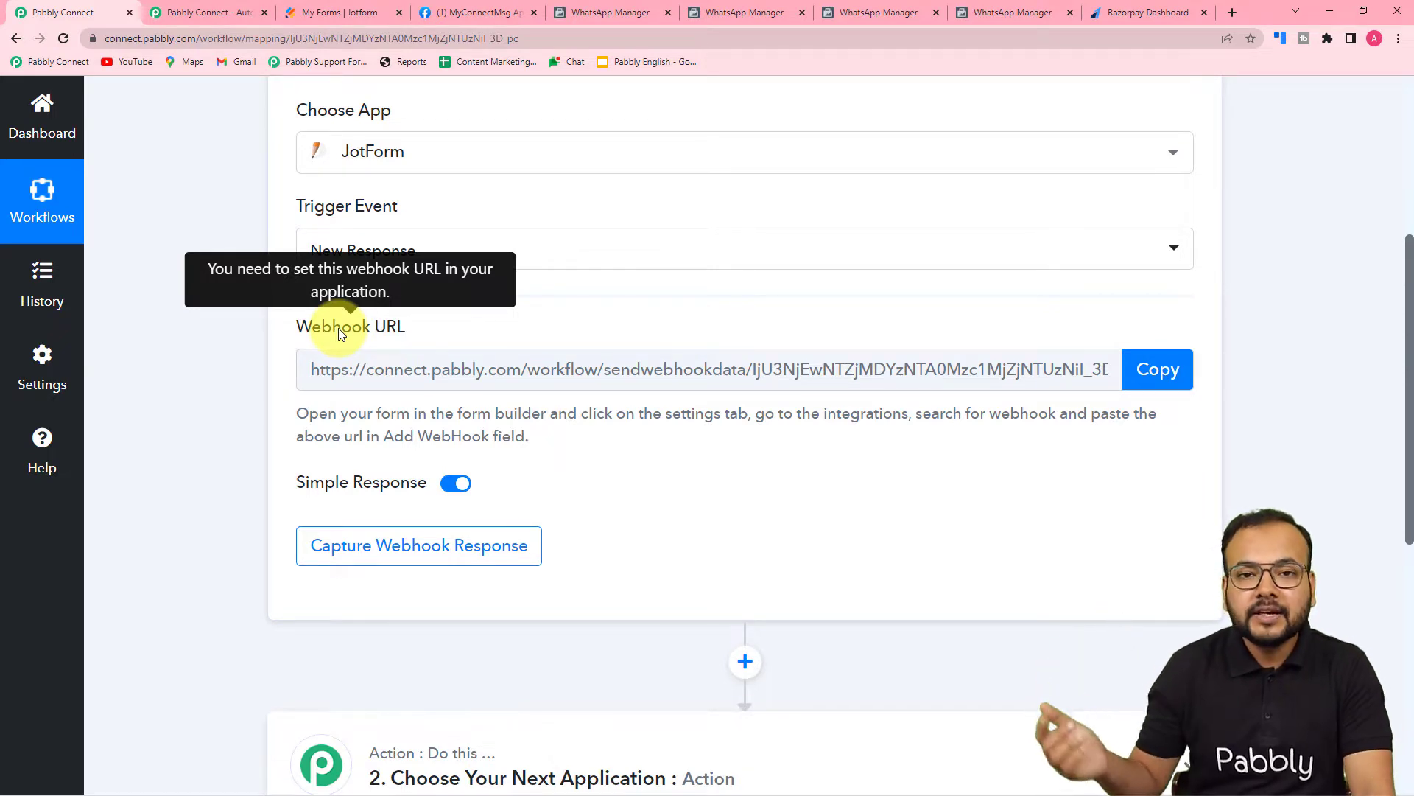
{"action": "scroll", "coordinate": [340, 330], "scroll_direction": "down", "scroll_amount": 2}
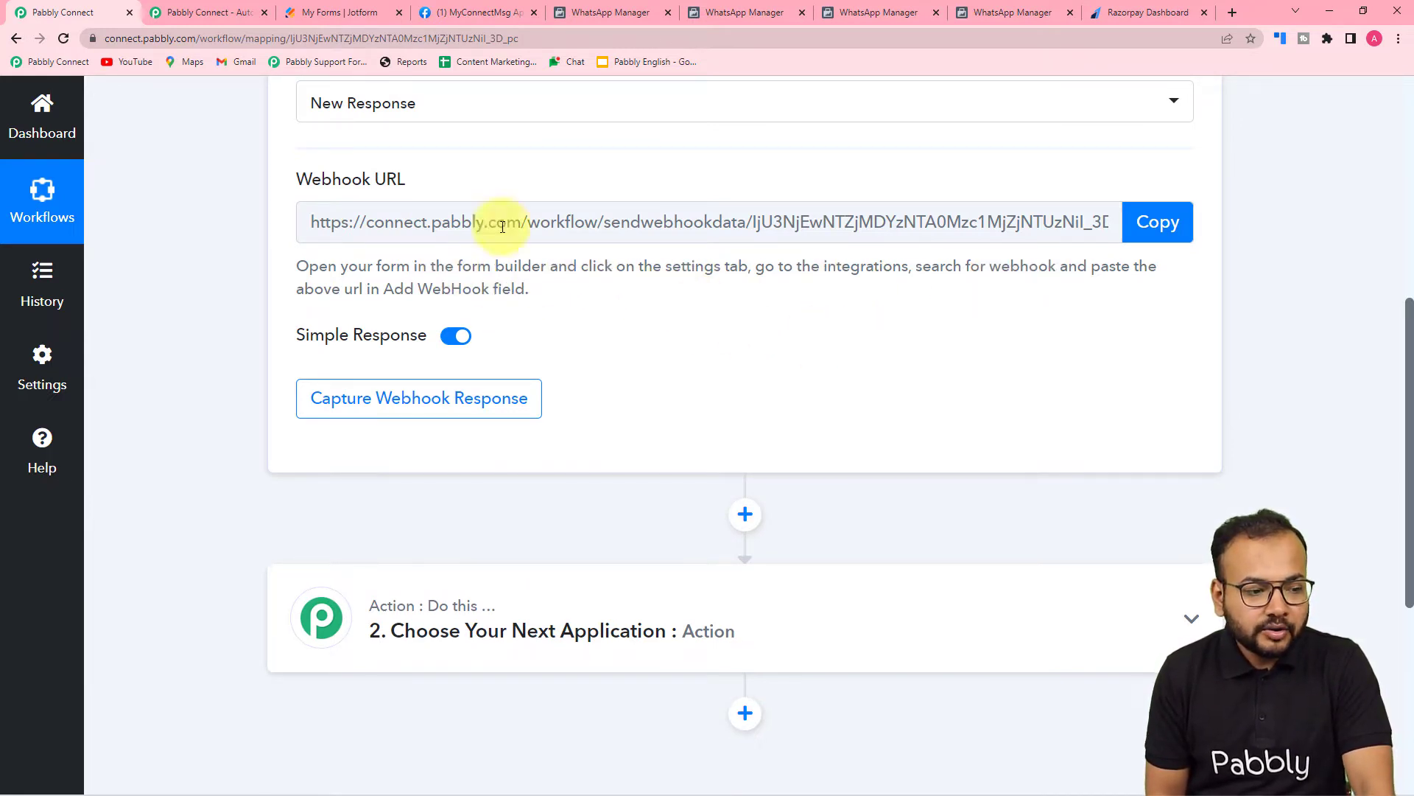
- Switch to Jotform, view the live Custom products form, and review its order fields and products
{"action": "left_click", "coordinate": [317, 7]}
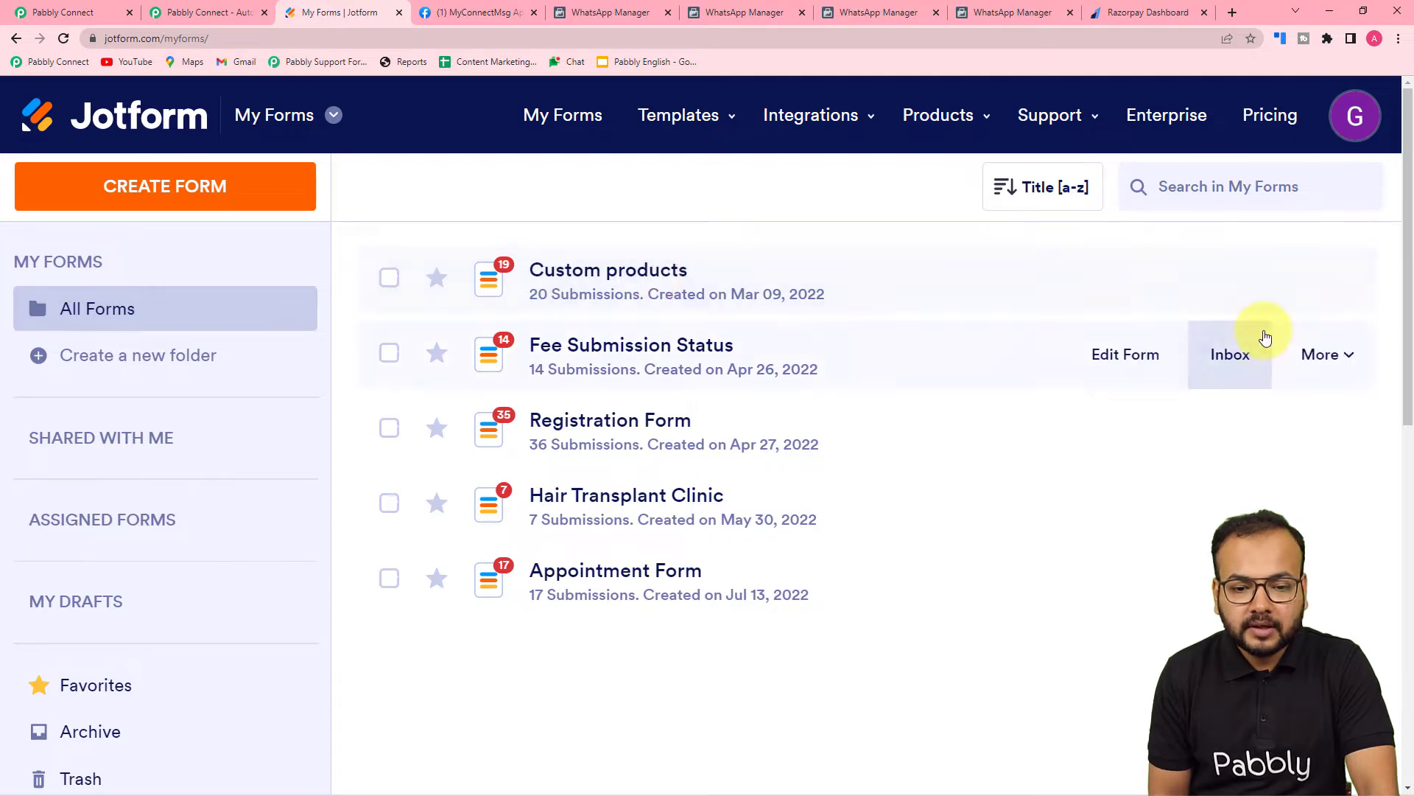
{"action": "left_click", "coordinate": [1327, 284]}
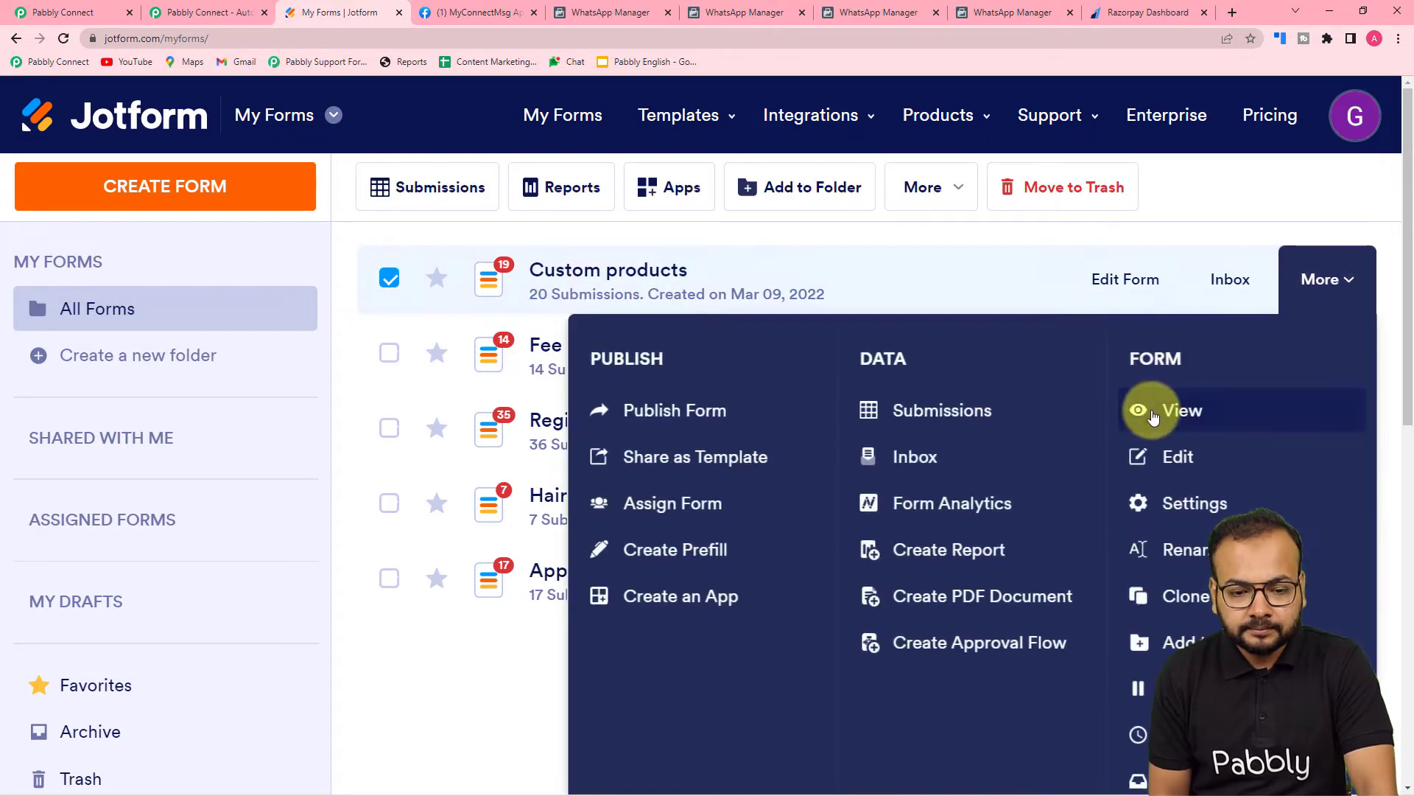
{"action": "left_click", "coordinate": [1153, 417]}
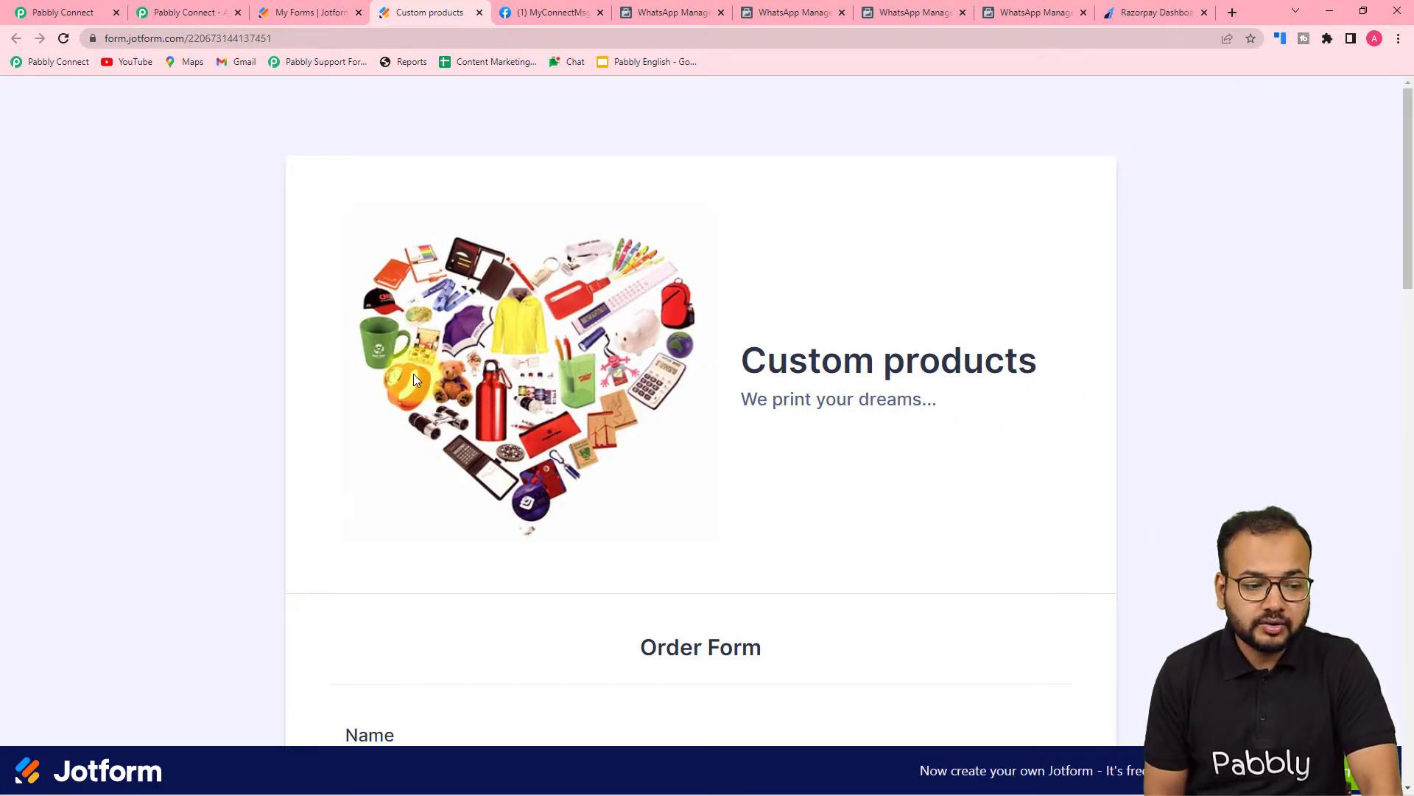
{"action": "scroll", "coordinate": [413, 377], "scroll_direction": "down", "scroll_amount": 2}
{"action": "scroll", "coordinate": [414, 378], "scroll_direction": "down", "scroll_amount": 8}
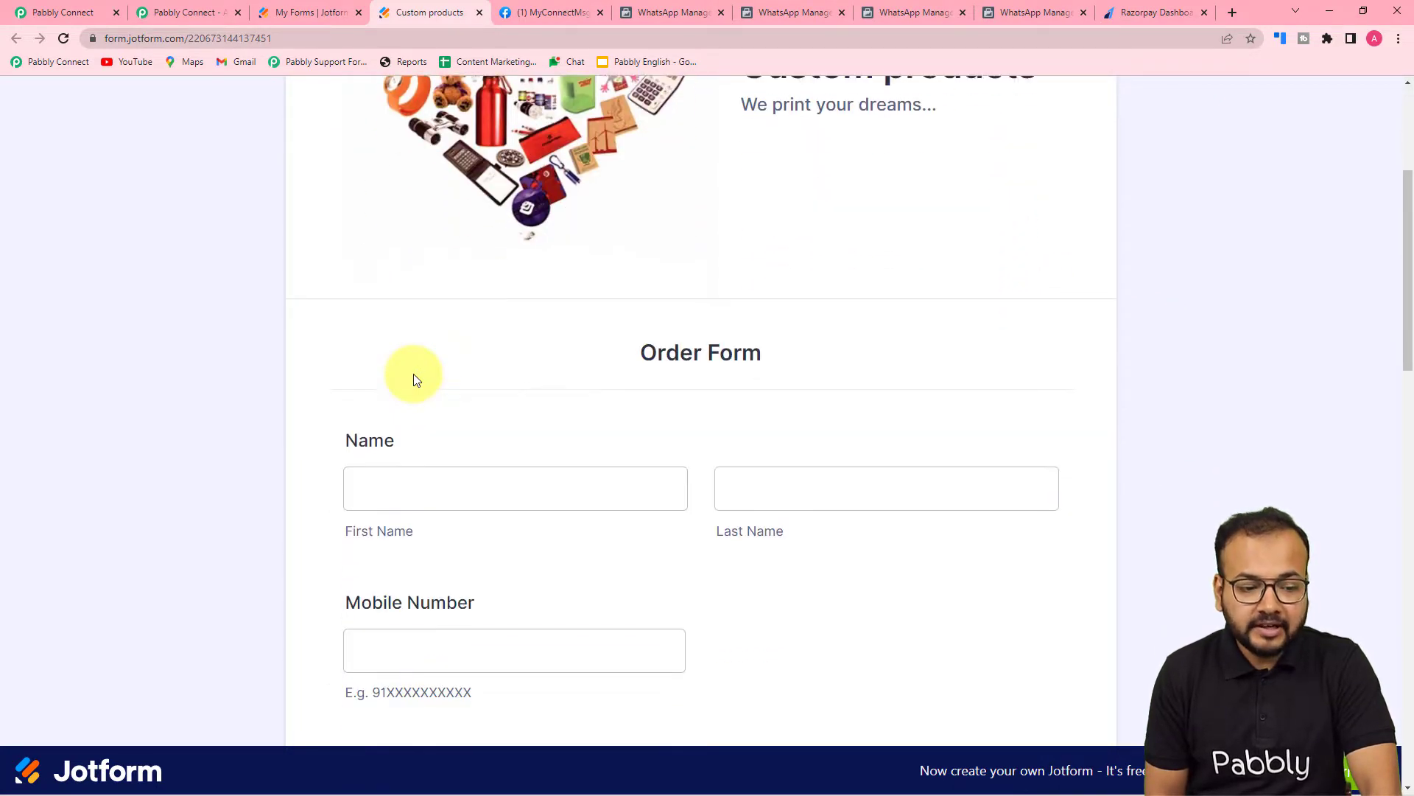
{"action": "scroll", "coordinate": [413, 374], "scroll_direction": "down", "scroll_amount": 3}
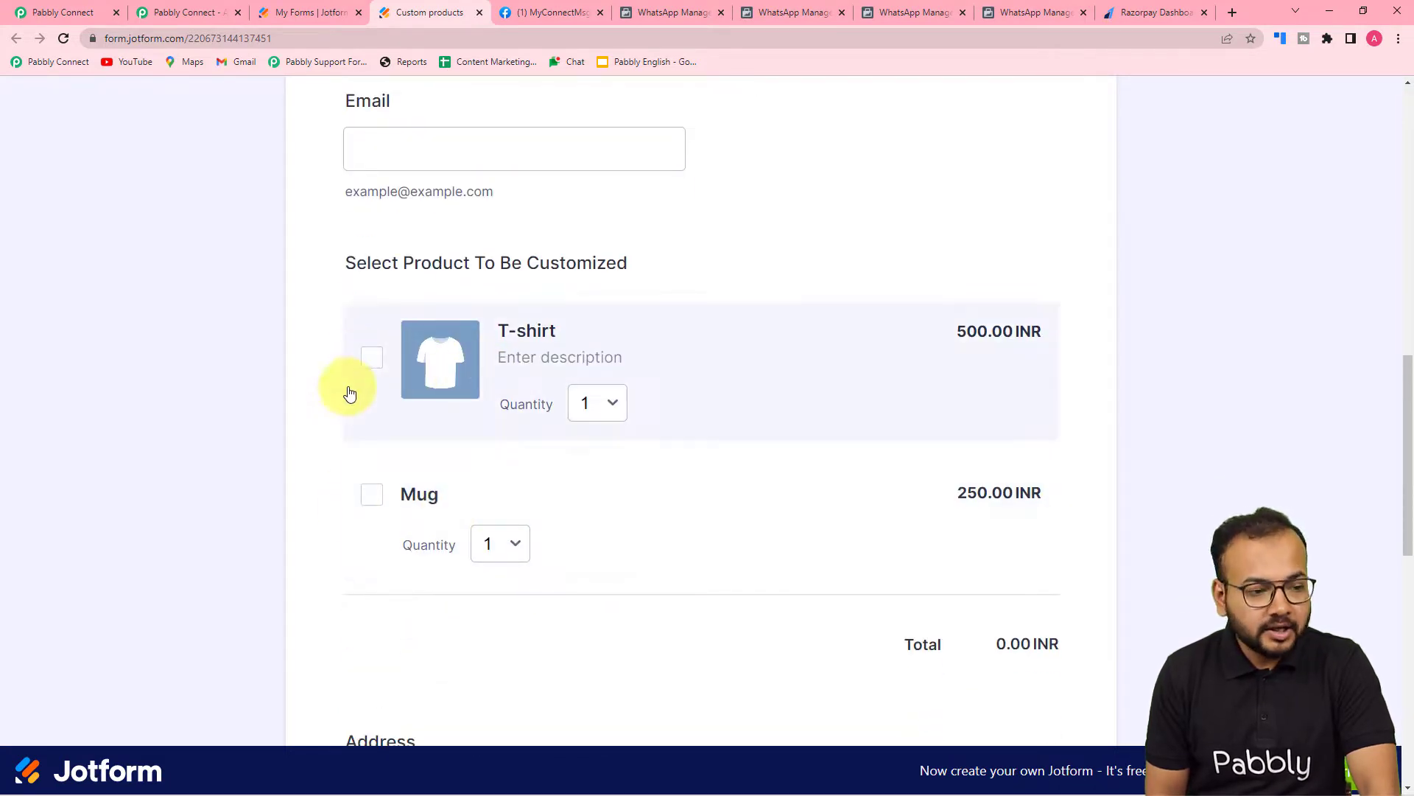
{"action": "scroll", "coordinate": [201, 242], "scroll_direction": "up", "scroll_amount": 11}
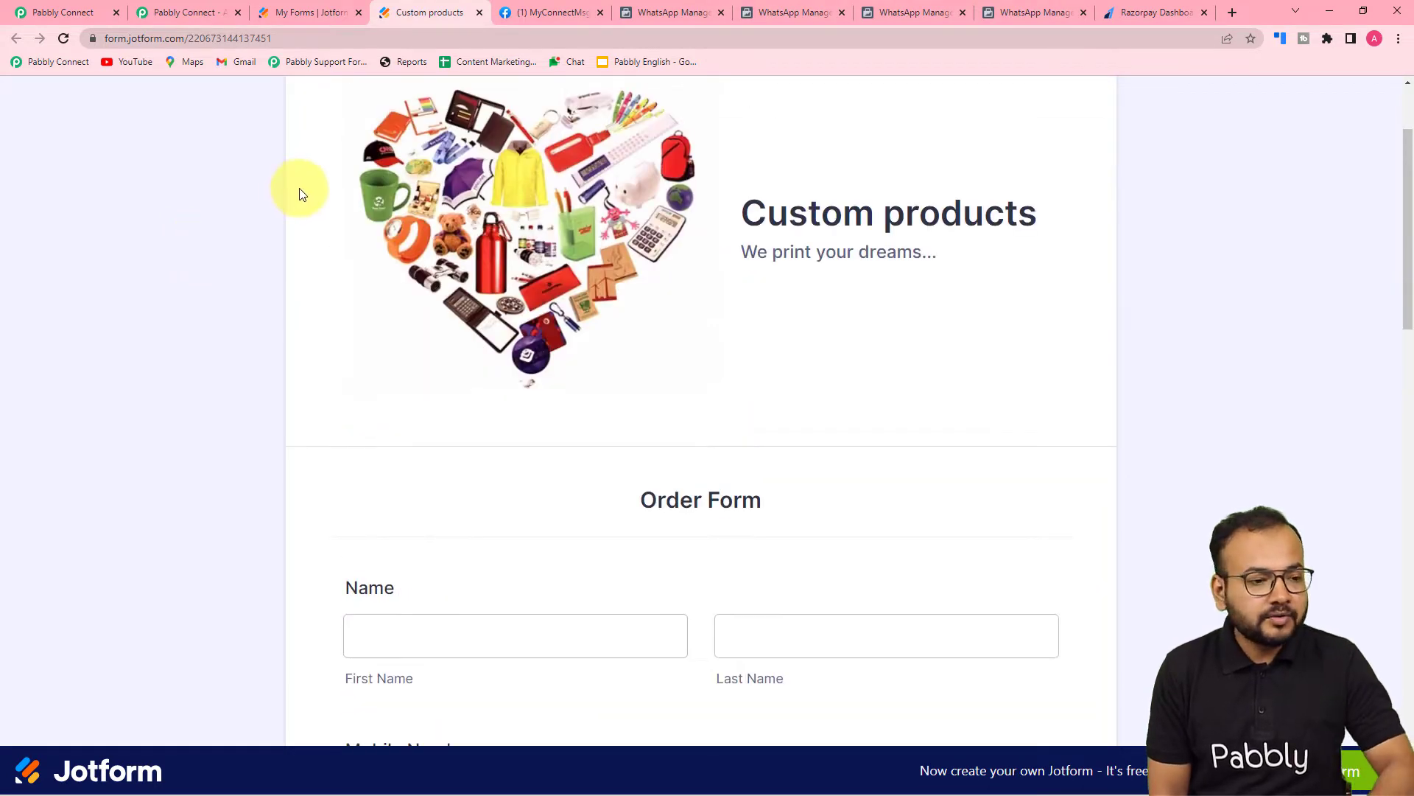
- Remove the existing WebHooks integration in the Custom products form's settings
{"action": "left_click", "coordinate": [332, 12]}
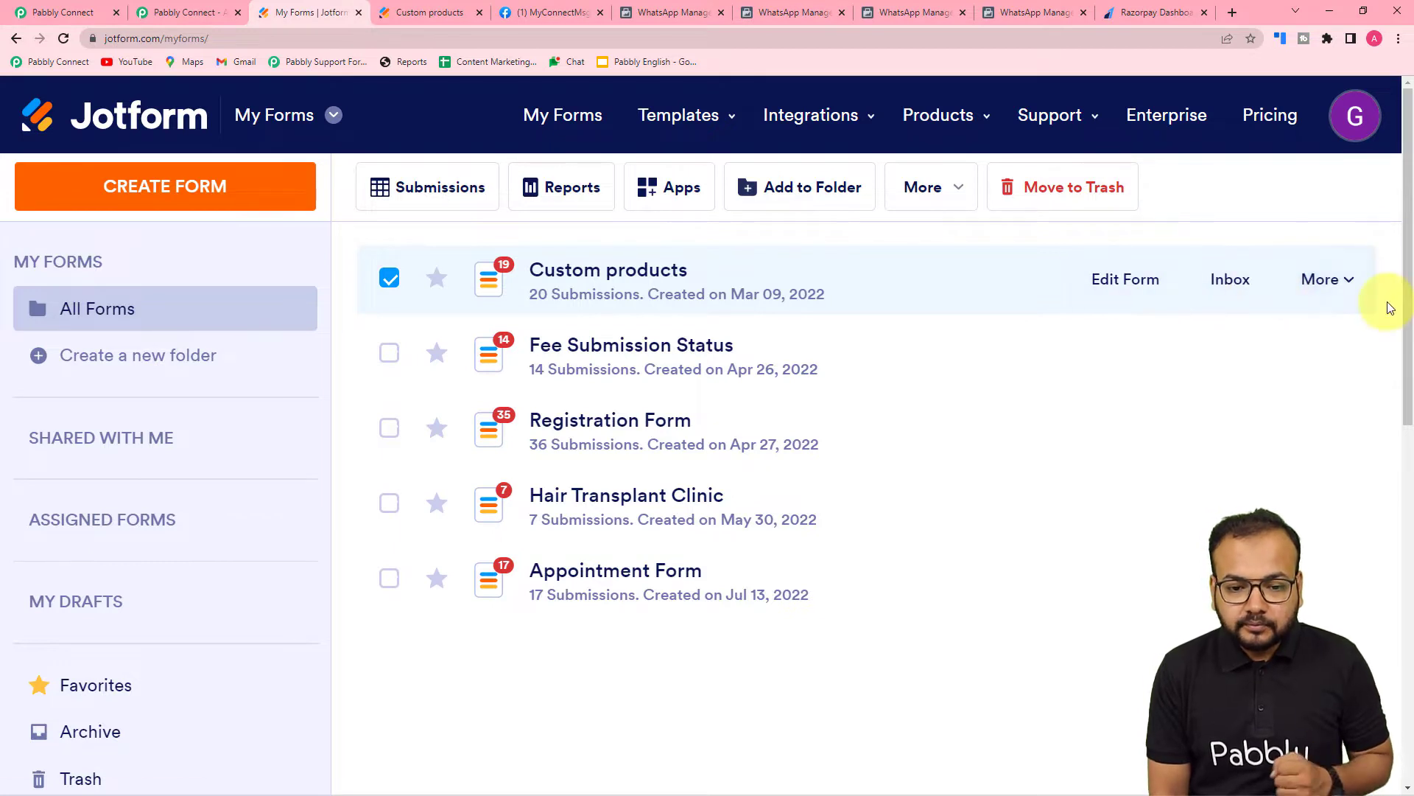
{"action": "left_click", "coordinate": [1342, 293]}
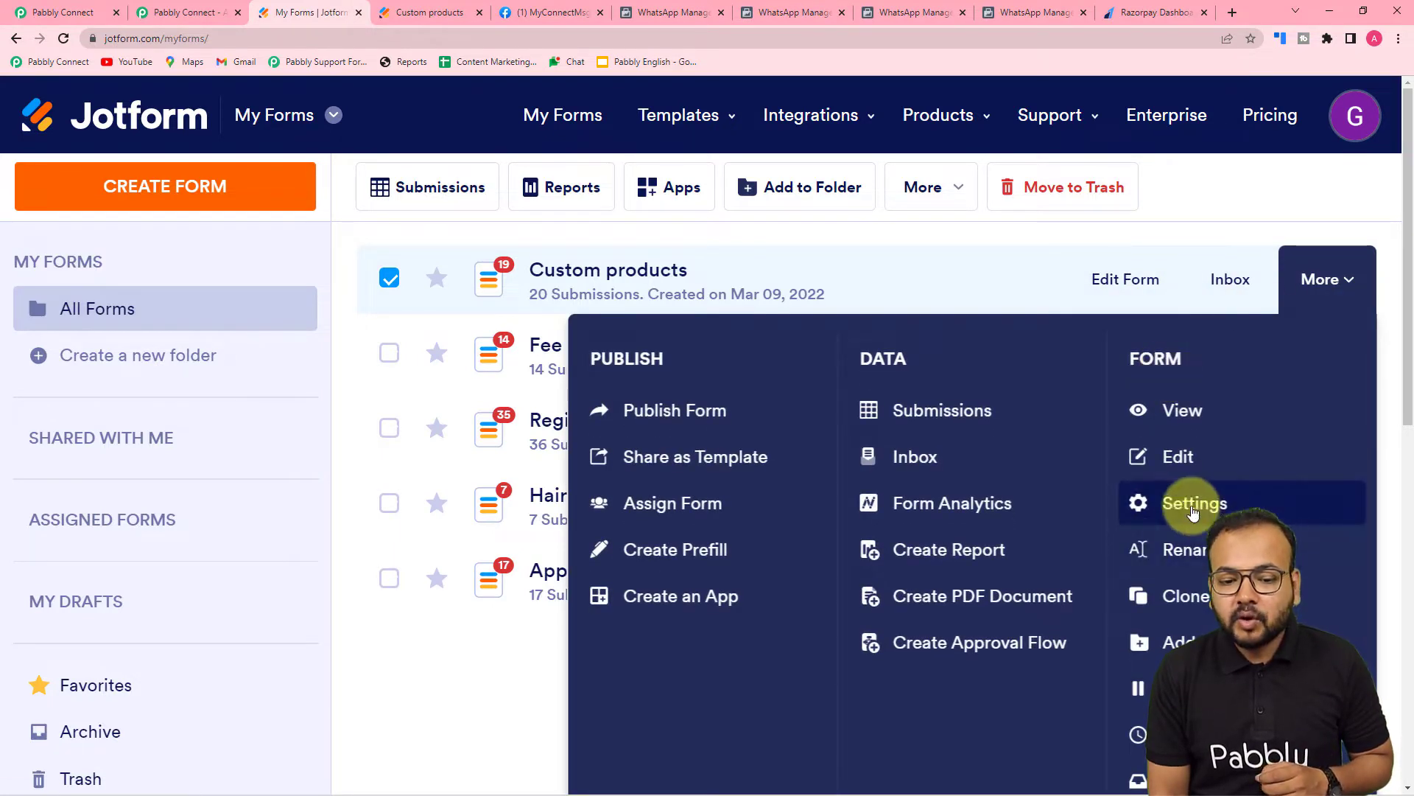
{"action": "left_click", "coordinate": [1193, 509]}
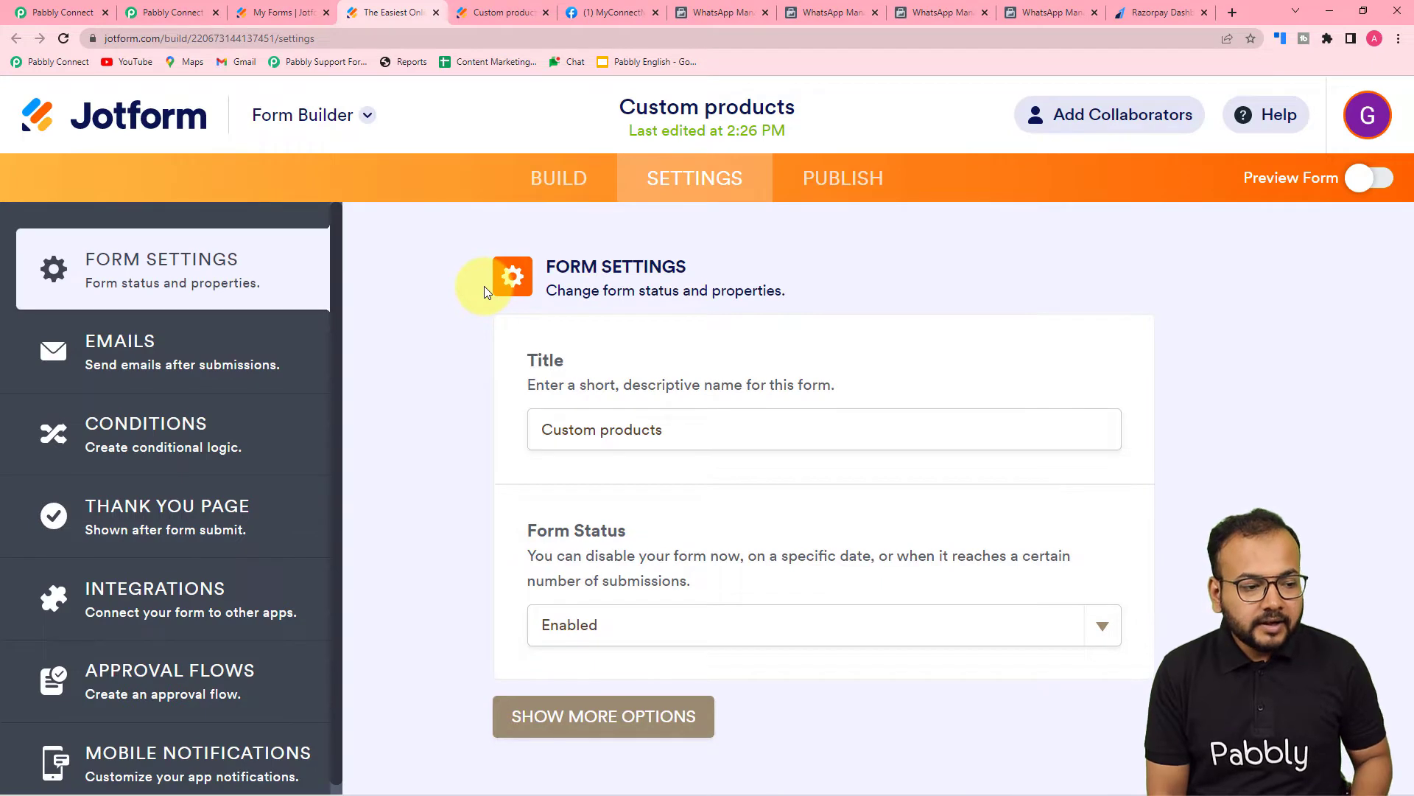
{"action": "left_click", "coordinate": [134, 617]}
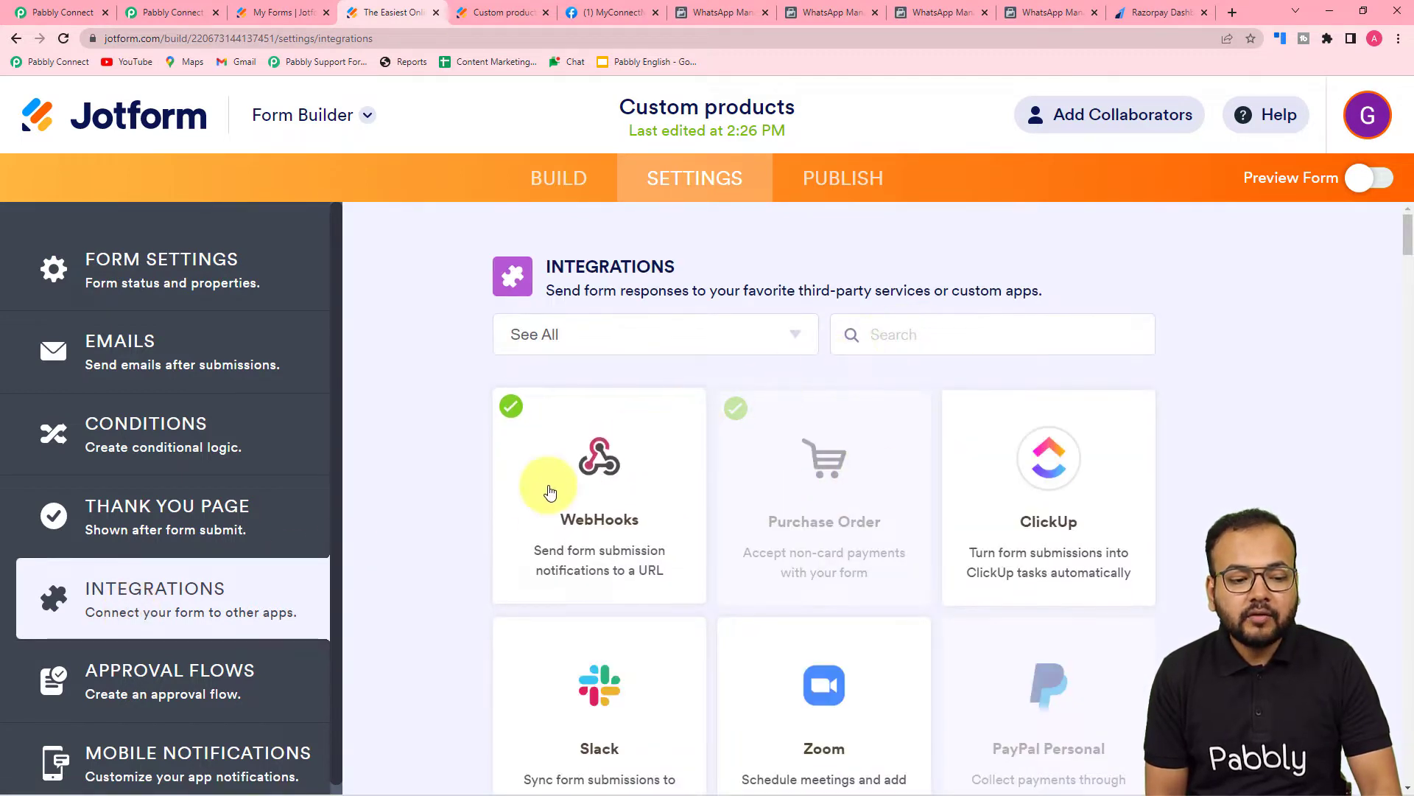
{"action": "left_click", "coordinate": [610, 539]}
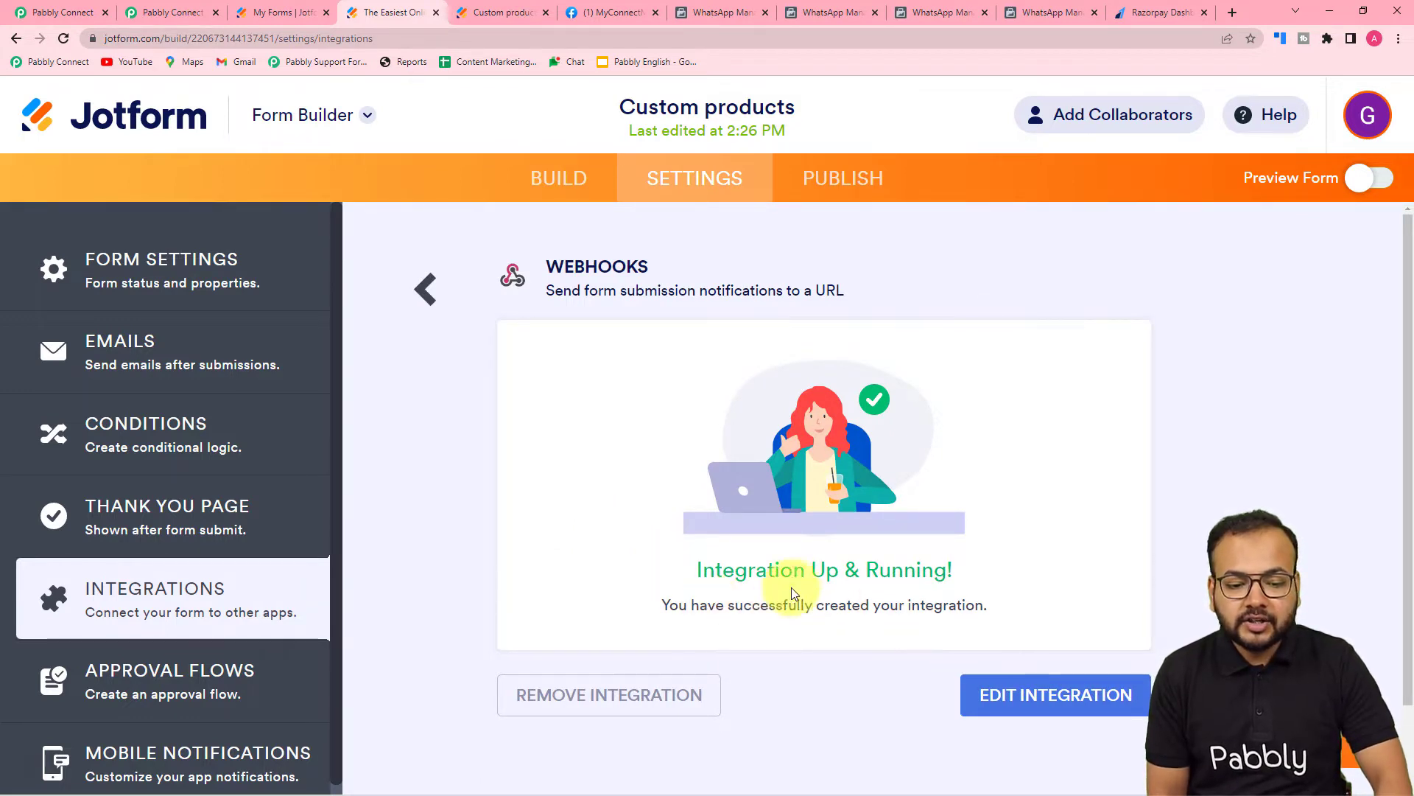
{"action": "left_click", "coordinate": [607, 704]}
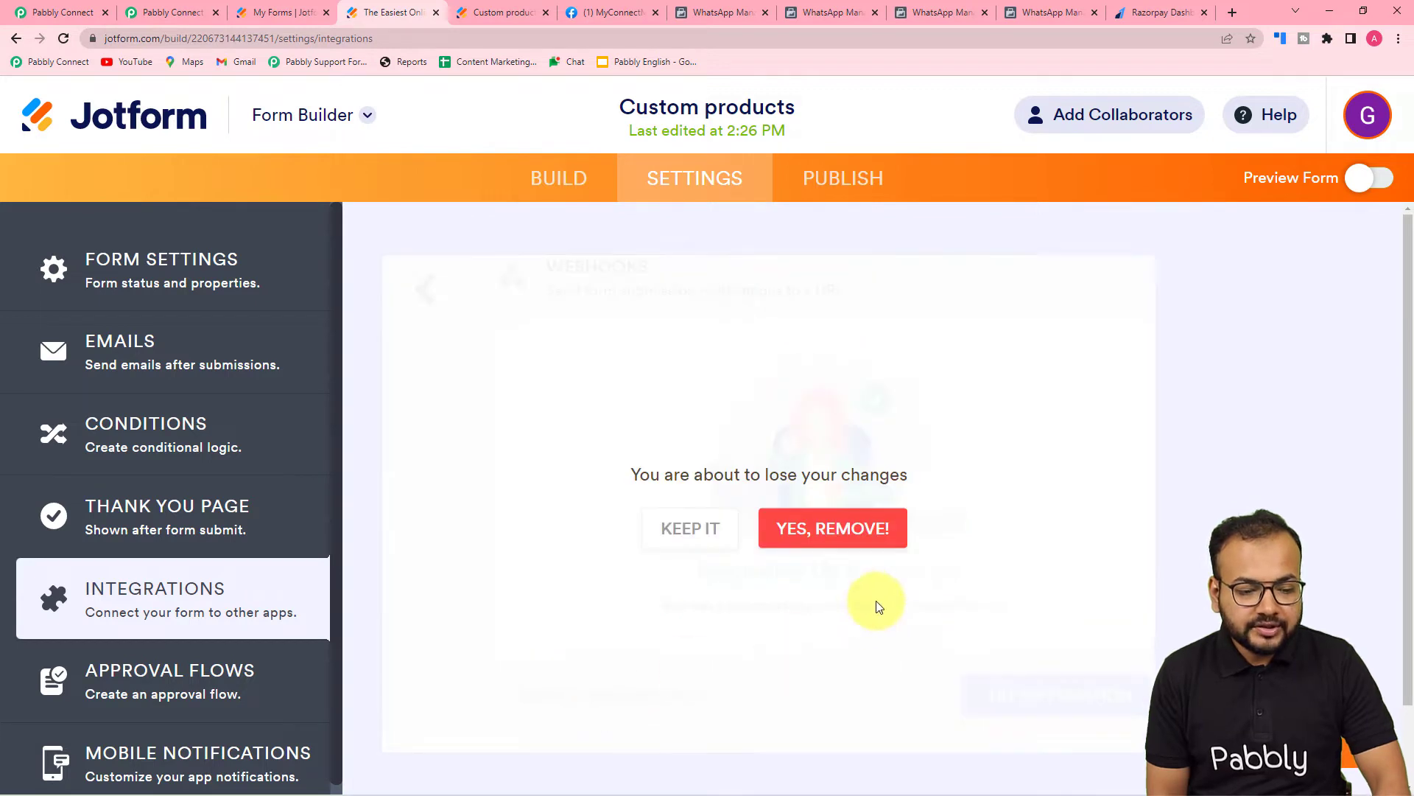
{"action": "left_click", "coordinate": [828, 540]}
- Find WebHooks among the form's integrations and open its setup for adding a webhook
{"action": "left_click", "coordinate": [948, 336]}
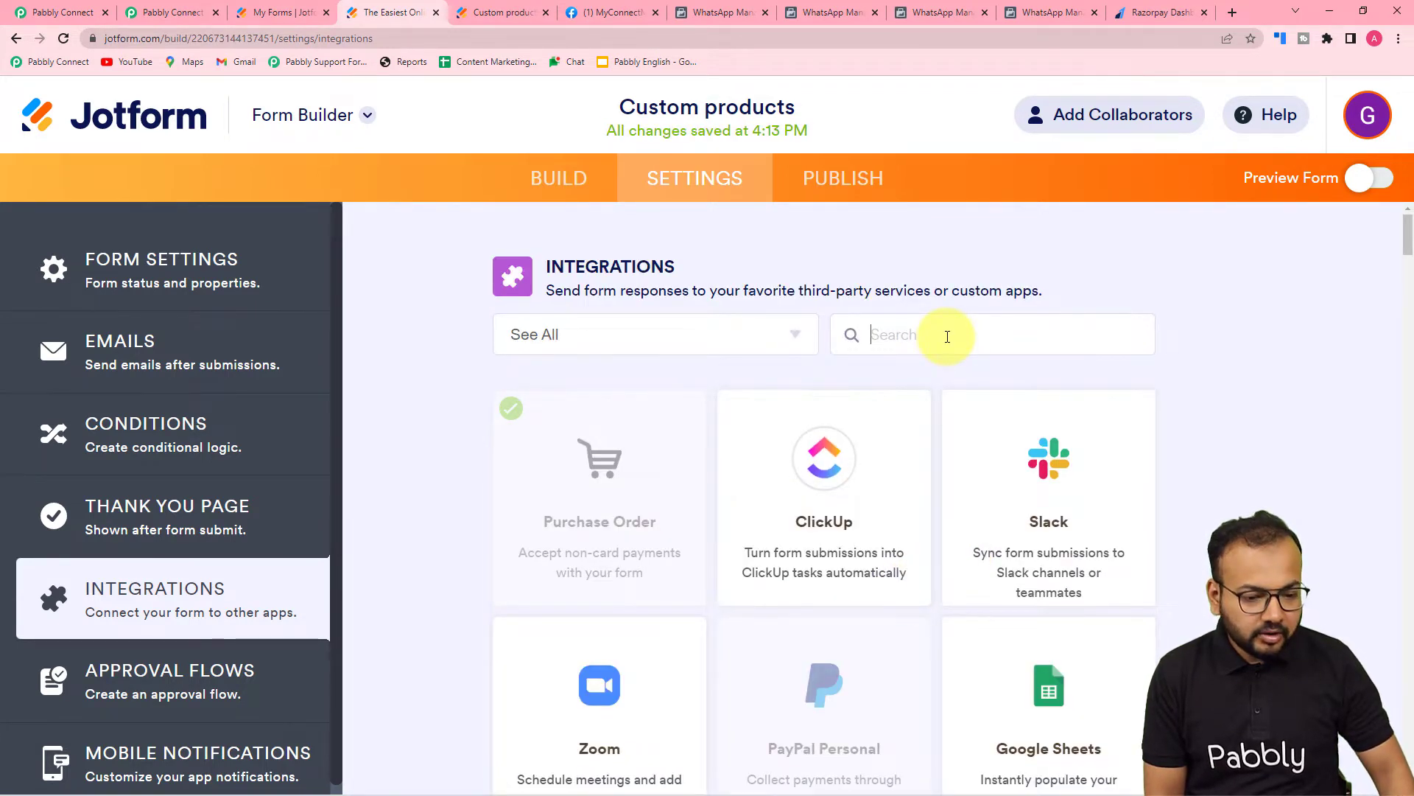
{"action": "type", "text": "we"}
{"action": "left_click", "coordinate": [844, 520]}
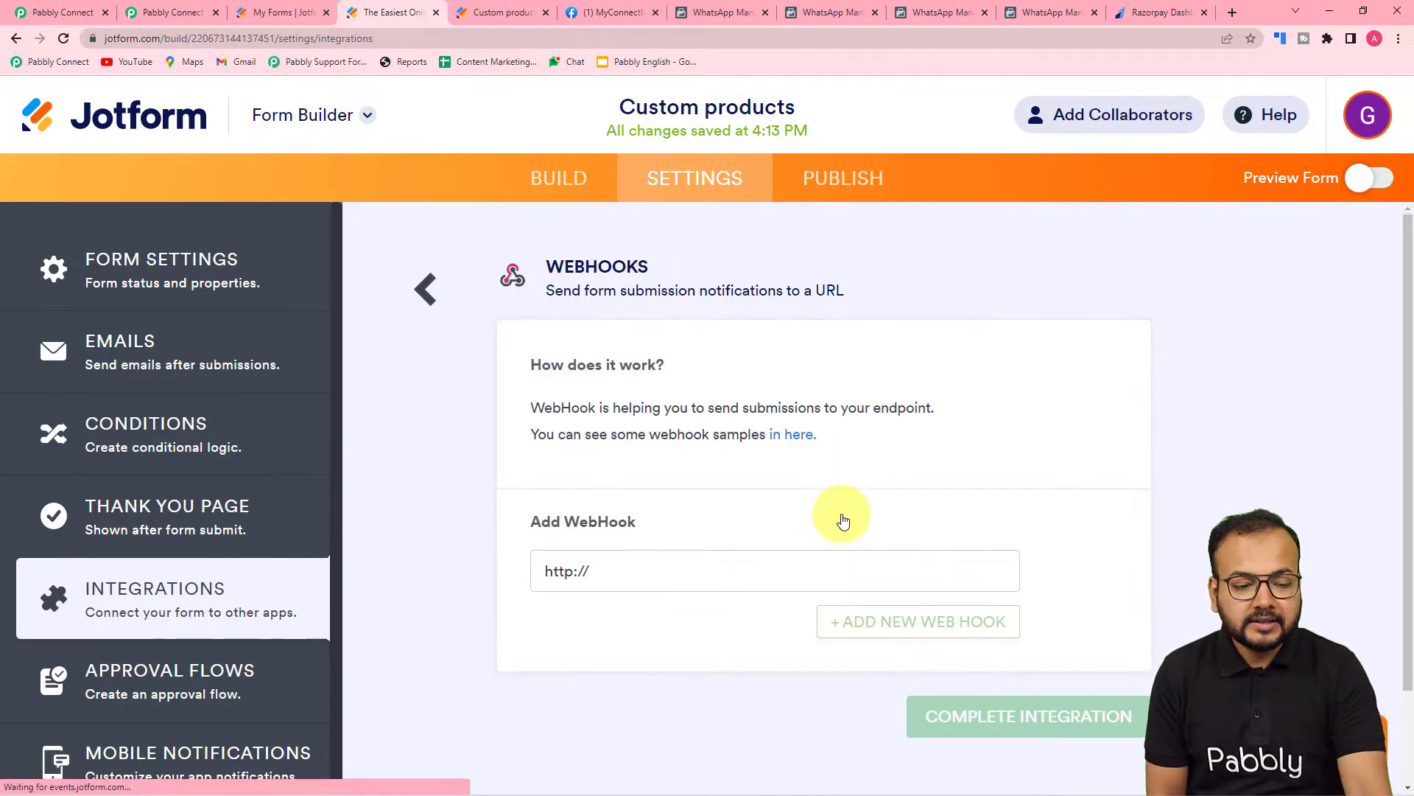
{"action": "scroll", "coordinate": [841, 515], "scroll_direction": "down", "scroll_amount": 2}
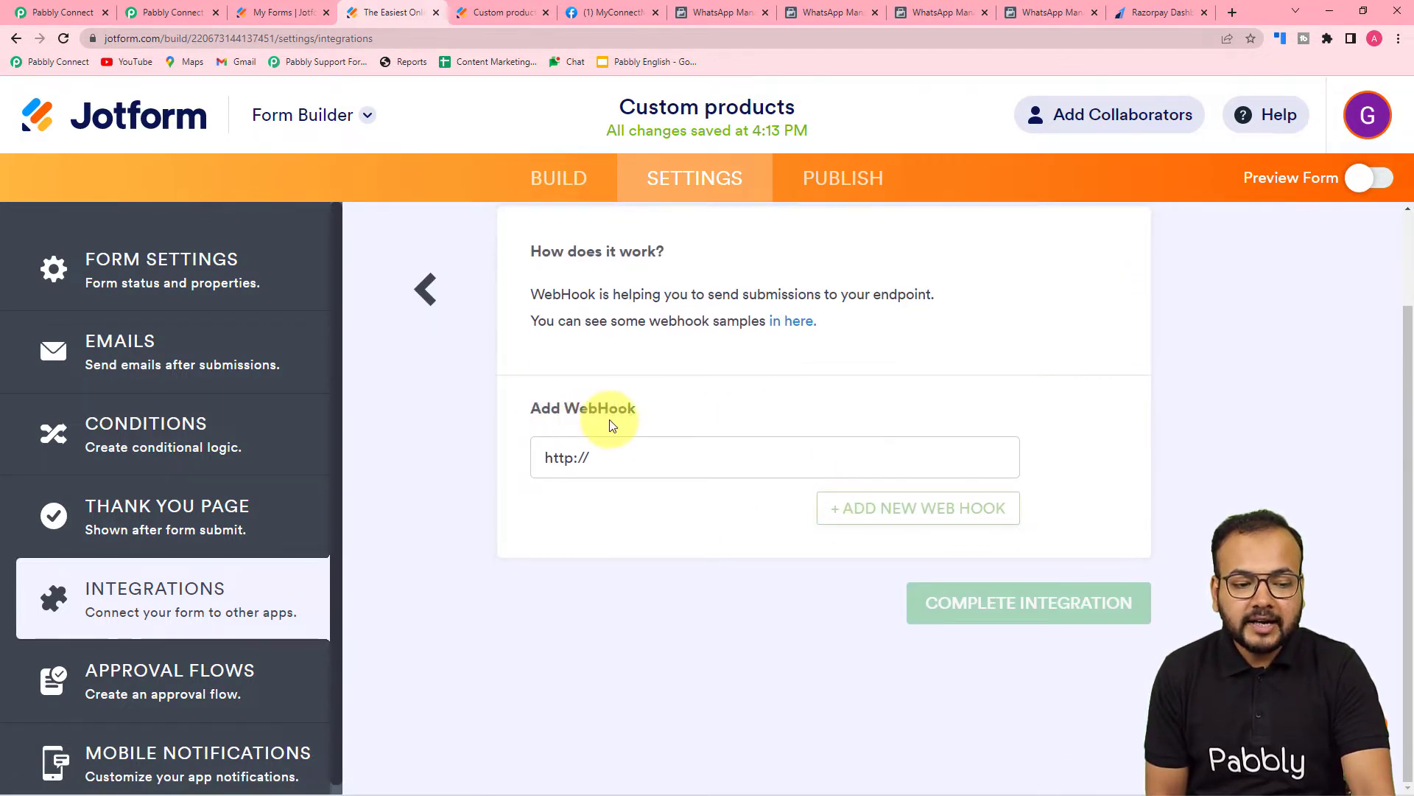
{"action": "left_click", "coordinate": [610, 463]}
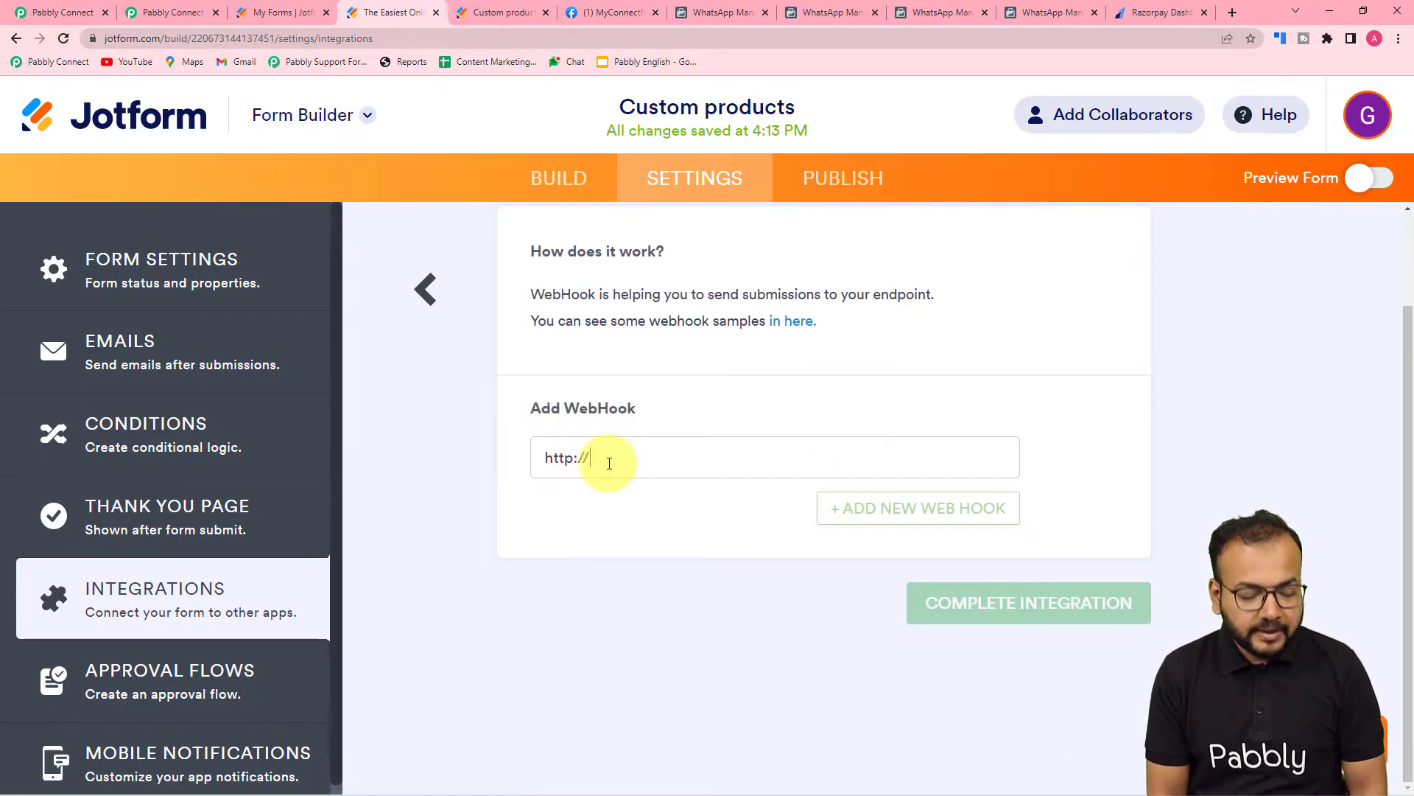
{"action": "left_click", "coordinate": [59, 10]}
{"action": "left_click", "coordinate": [1149, 222]}
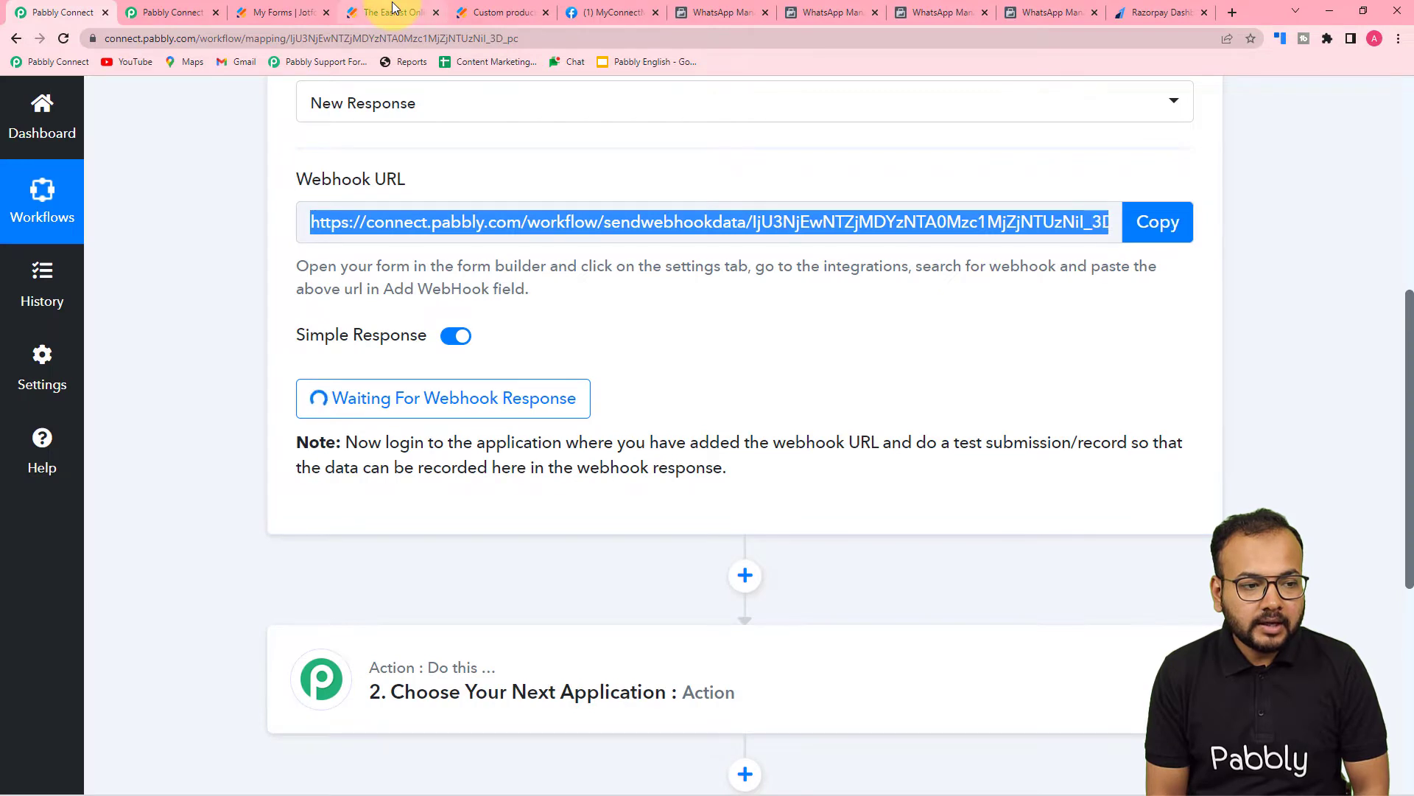
{"action": "left_click", "coordinate": [393, 9]}
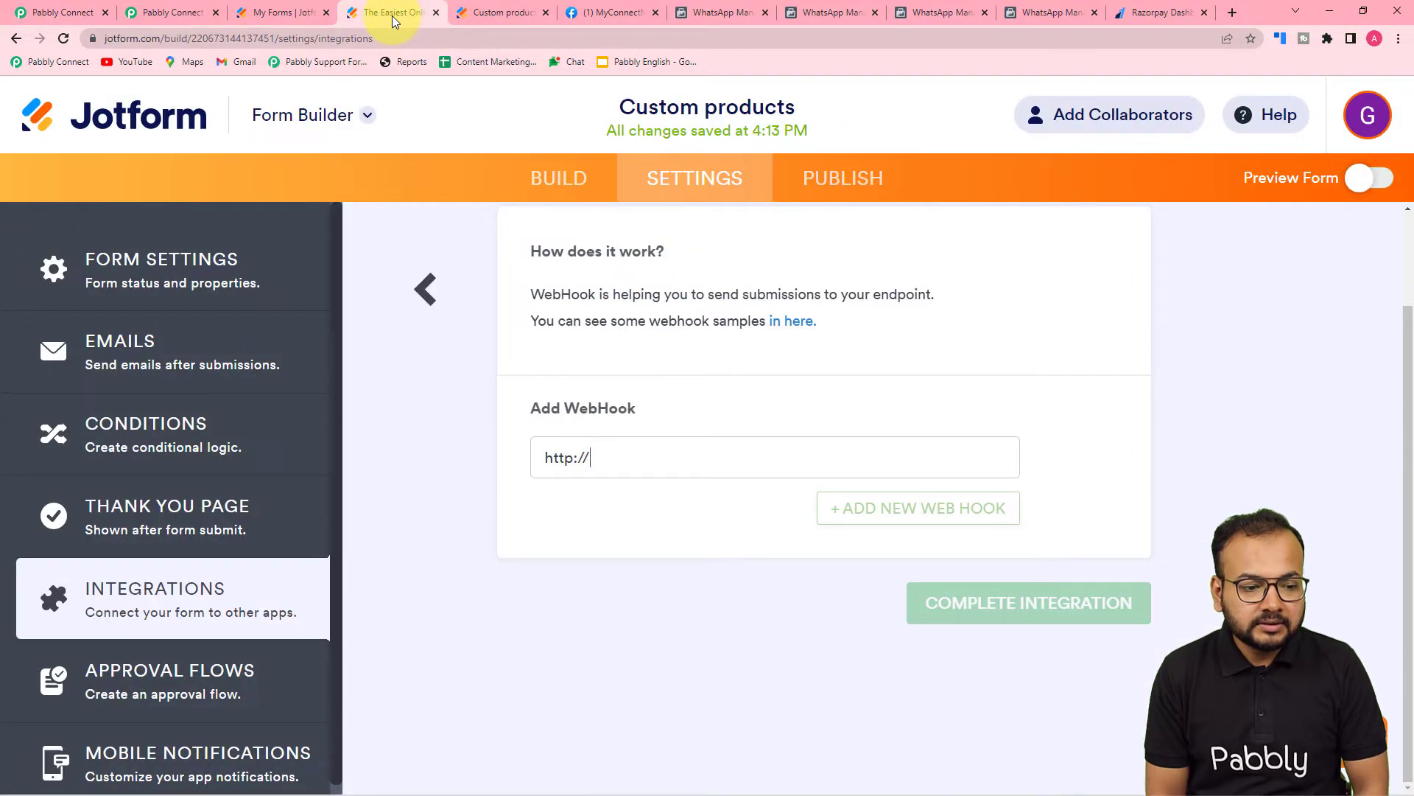
{"action": "key", "text": "BackSpace"}
{"action": "key", "text": "BackSpace"}
{"action": "key", "text": "BackSpace"}
{"action": "key", "text": "BackSpace"}
{"action": "key", "text": "BackSpace"}
{"action": "key", "text": "BackSpace"}
{"action": "key", "text": "BackSpace"}
{"action": "right_click", "coordinate": [602, 462]}
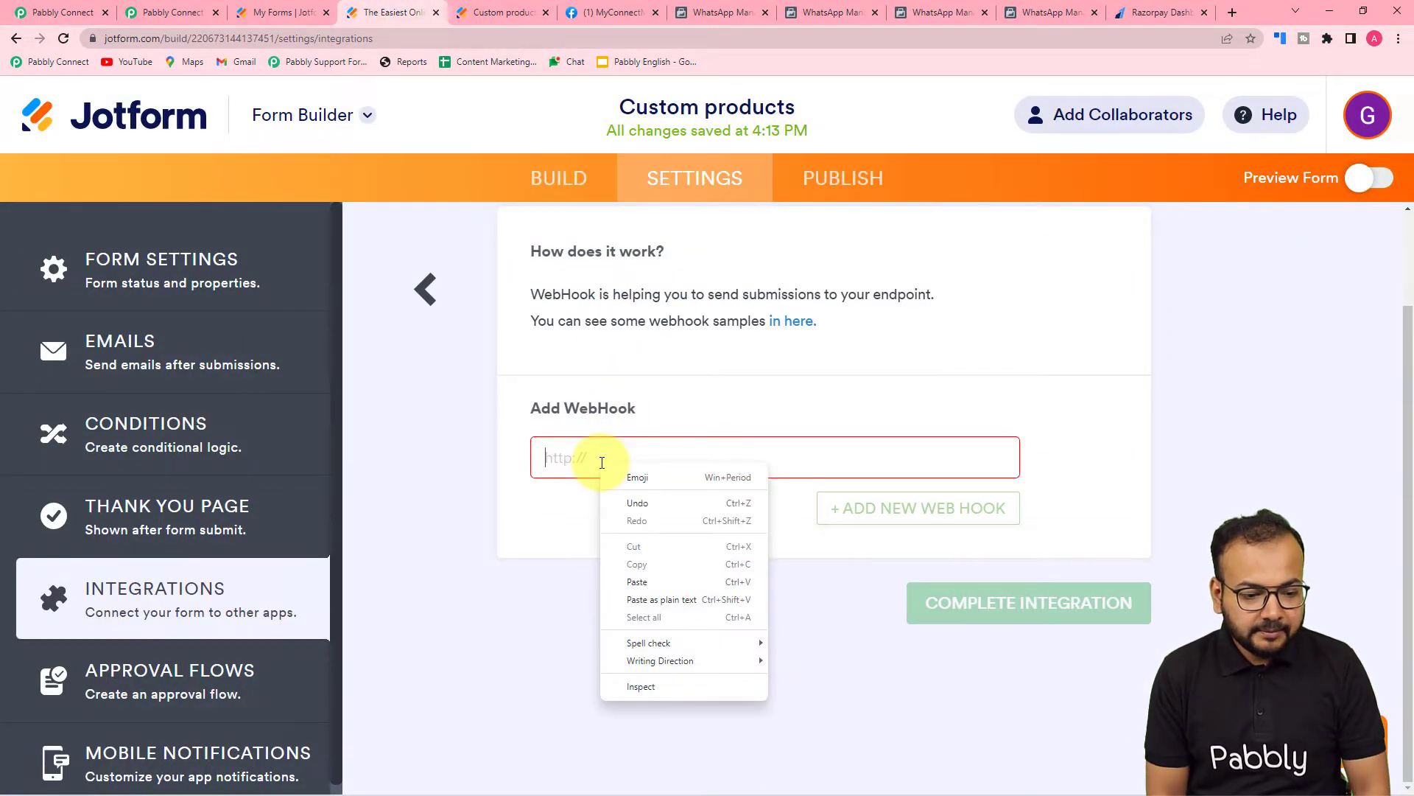
{"action": "left_click", "coordinate": [624, 599]}
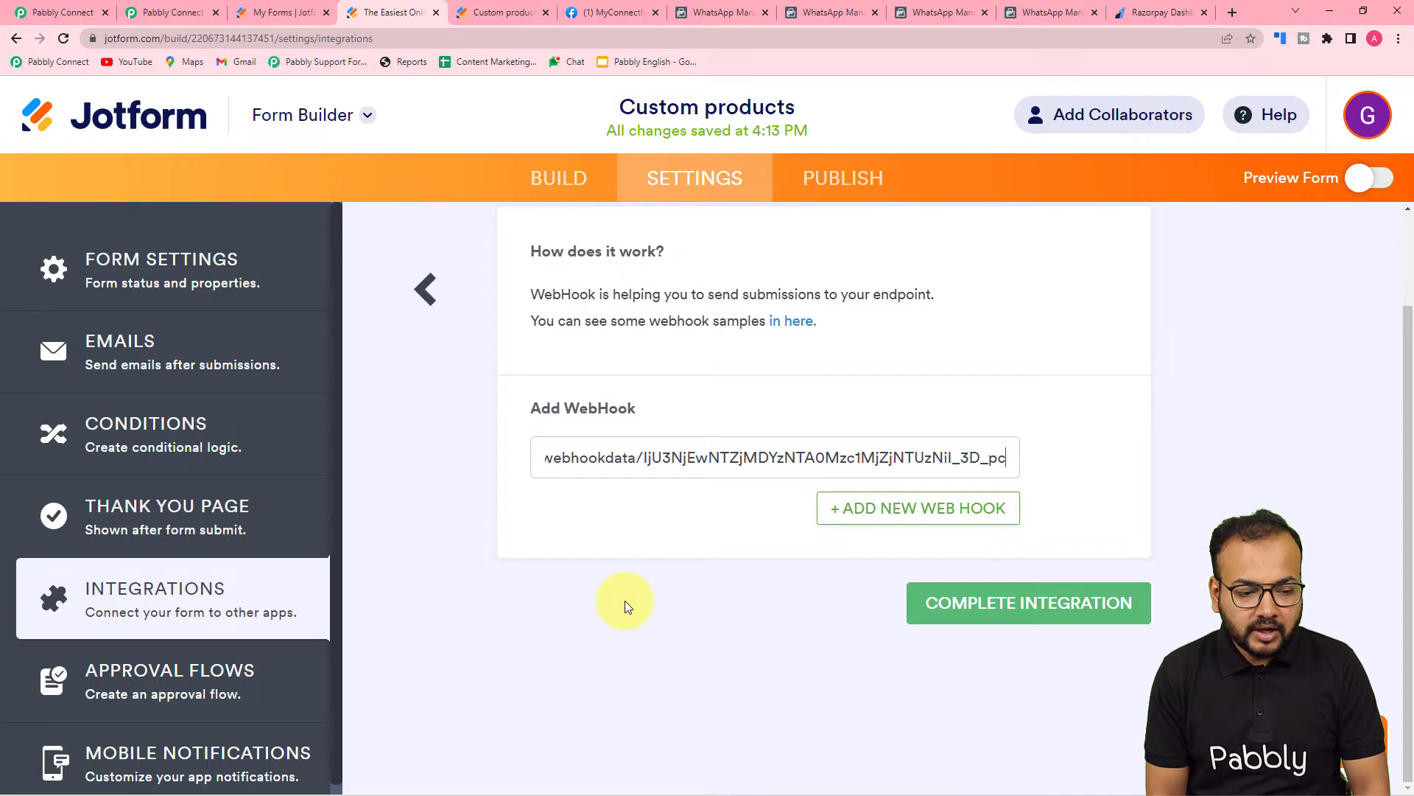
- Complete and finish the WebHooks integration, and return to the trigger setup in Pabbly Connect
{"action": "left_click", "coordinate": [731, 537]}
{"action": "left_click", "coordinate": [968, 617]}
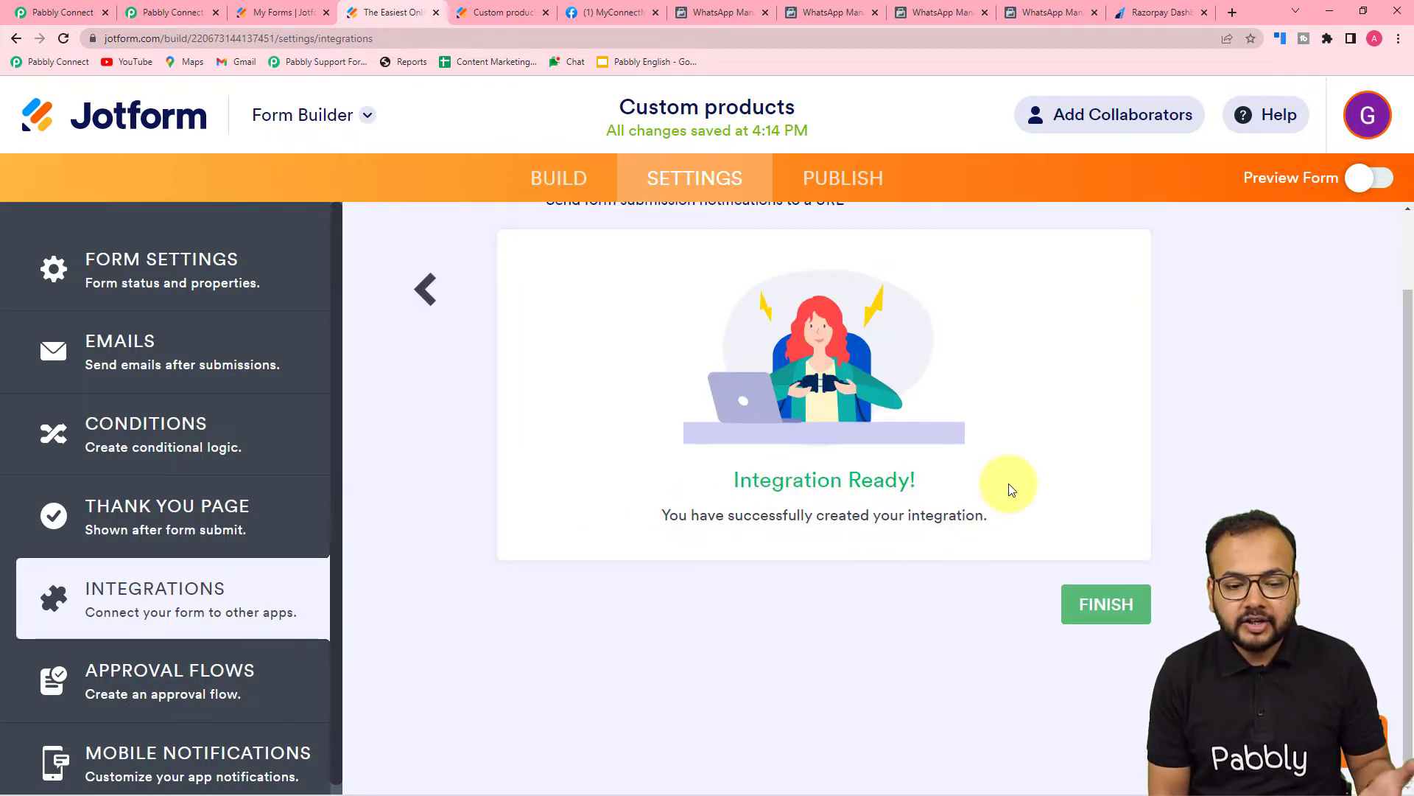
{"action": "left_click", "coordinate": [1074, 608]}
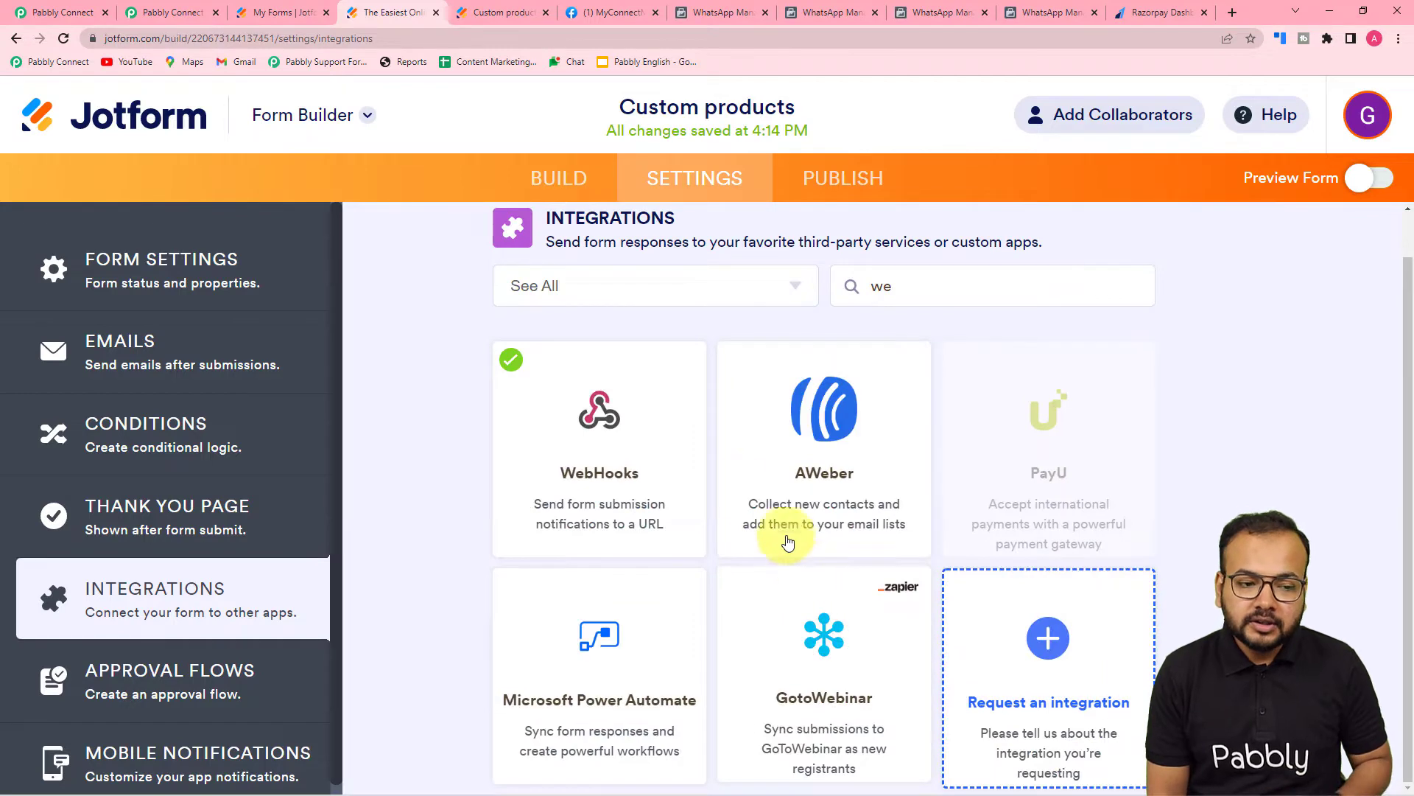
{"action": "left_click", "coordinate": [55, 9]}
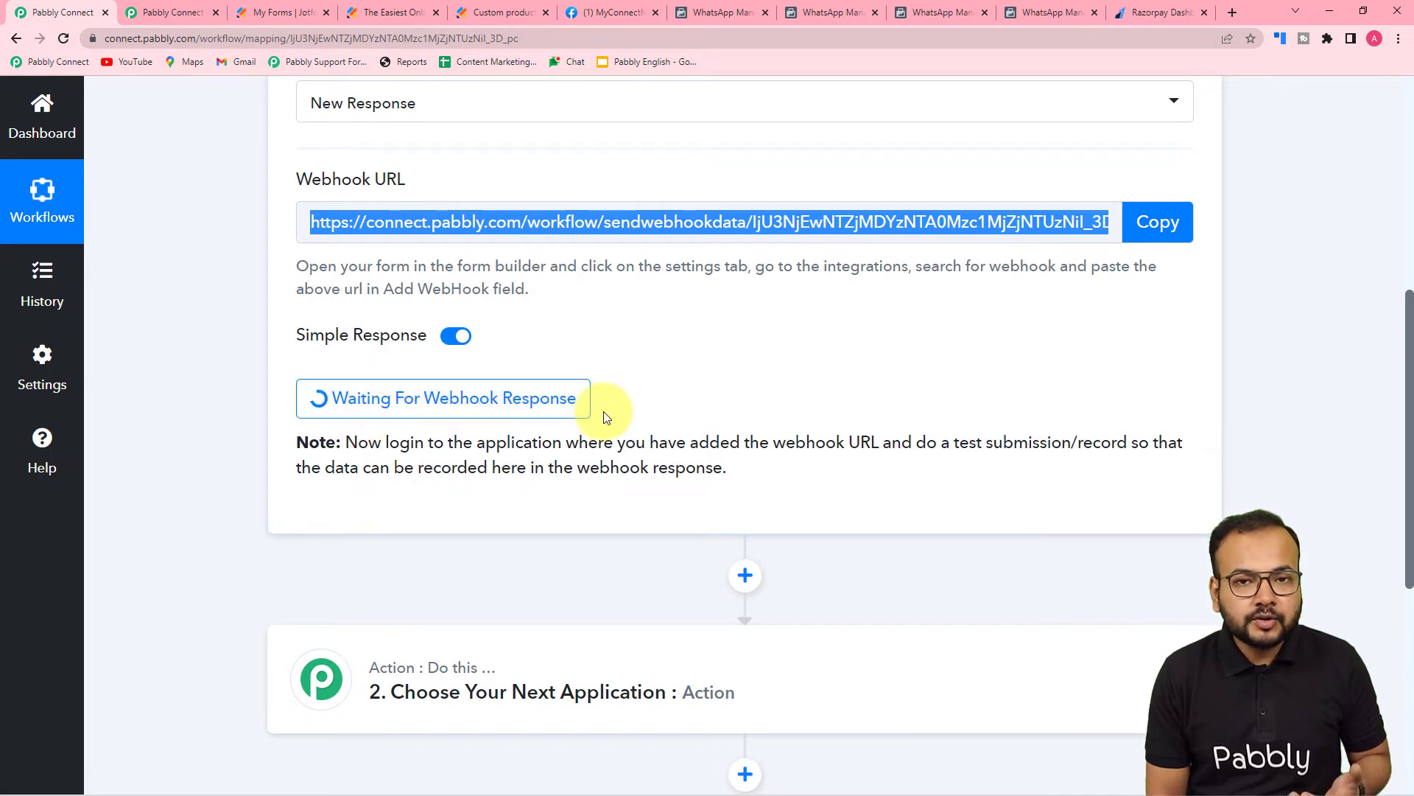
{"action": "scroll", "coordinate": [604, 415], "scroll_direction": "down", "scroll_amount": 1}
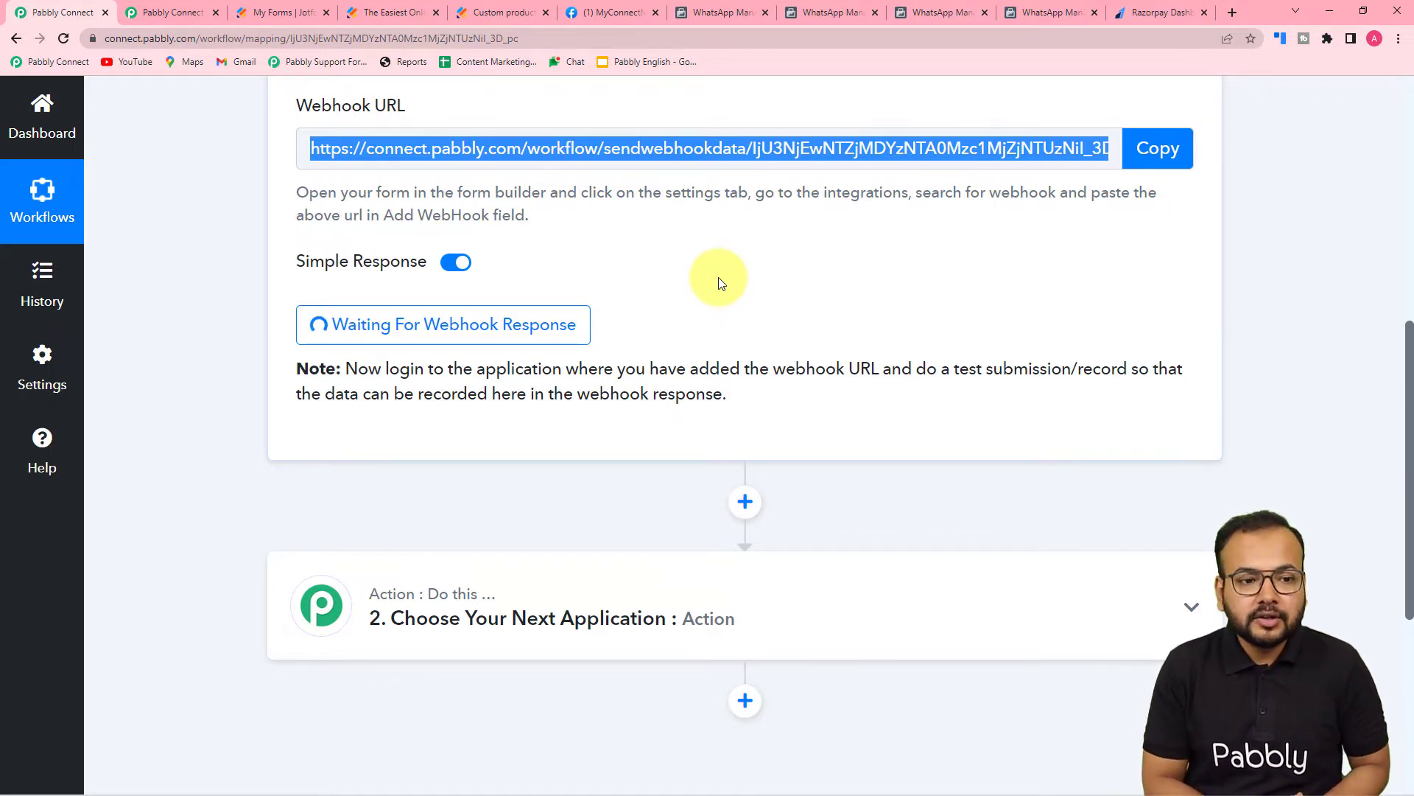
- Switch to the live Custom products form and enter the test customer's first and last name
{"action": "left_click", "coordinate": [487, 10]}
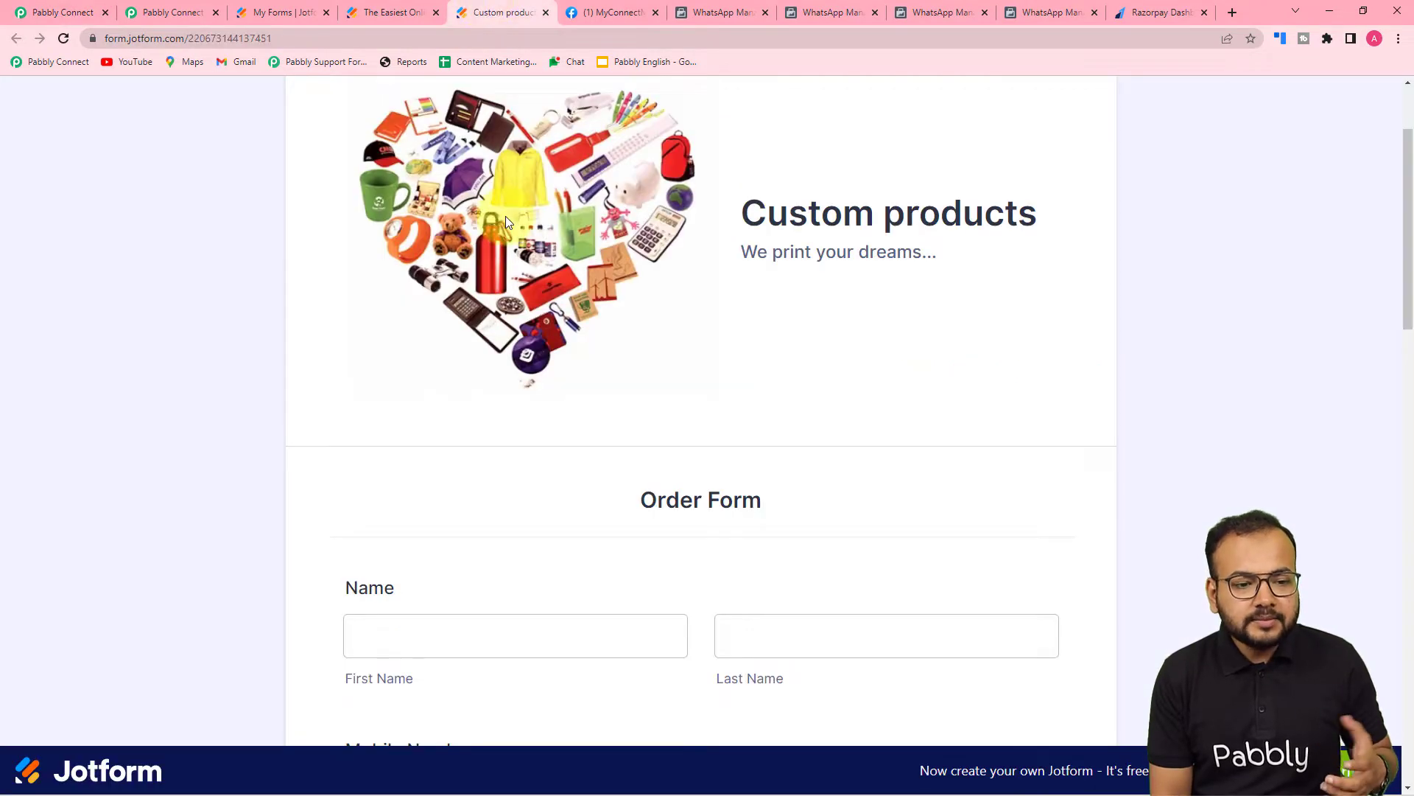
{"action": "scroll", "coordinate": [506, 216], "scroll_direction": "down", "scroll_amount": 6}
{"action": "left_click", "coordinate": [524, 136]}
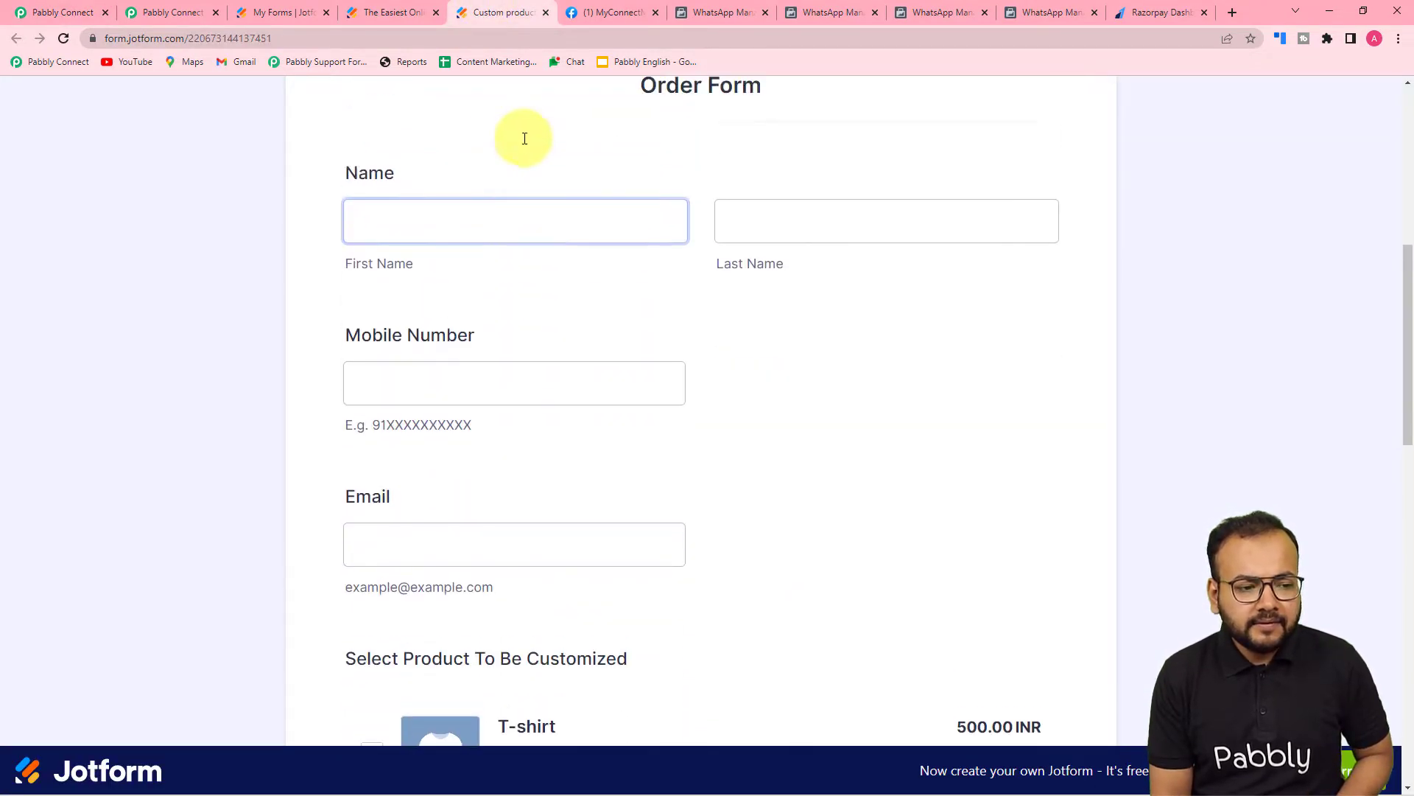
{"action": "scroll", "coordinate": [523, 199], "scroll_direction": "up", "scroll_amount": 1}
{"action": "left_click", "coordinate": [522, 263]}
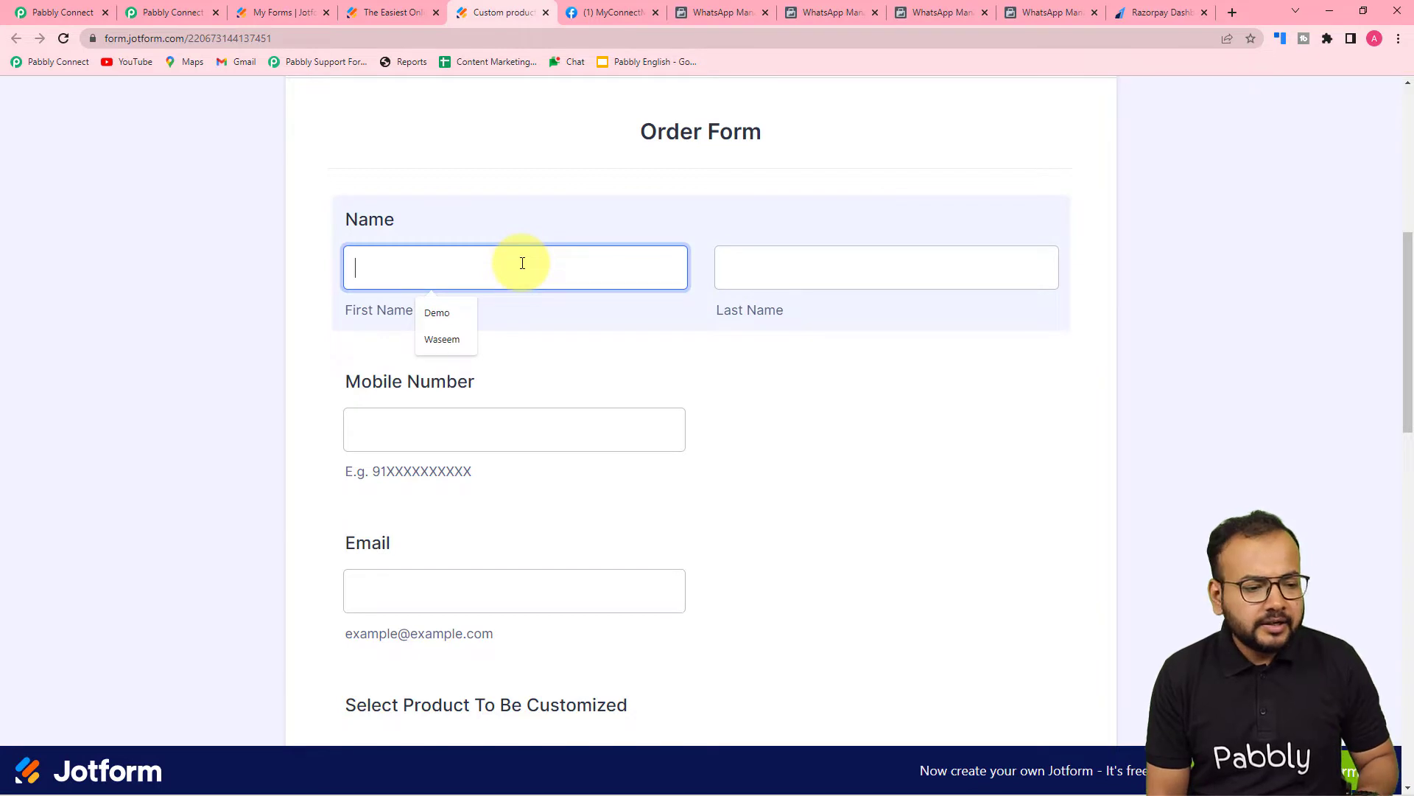
{"action": "left_click", "coordinate": [441, 314]}
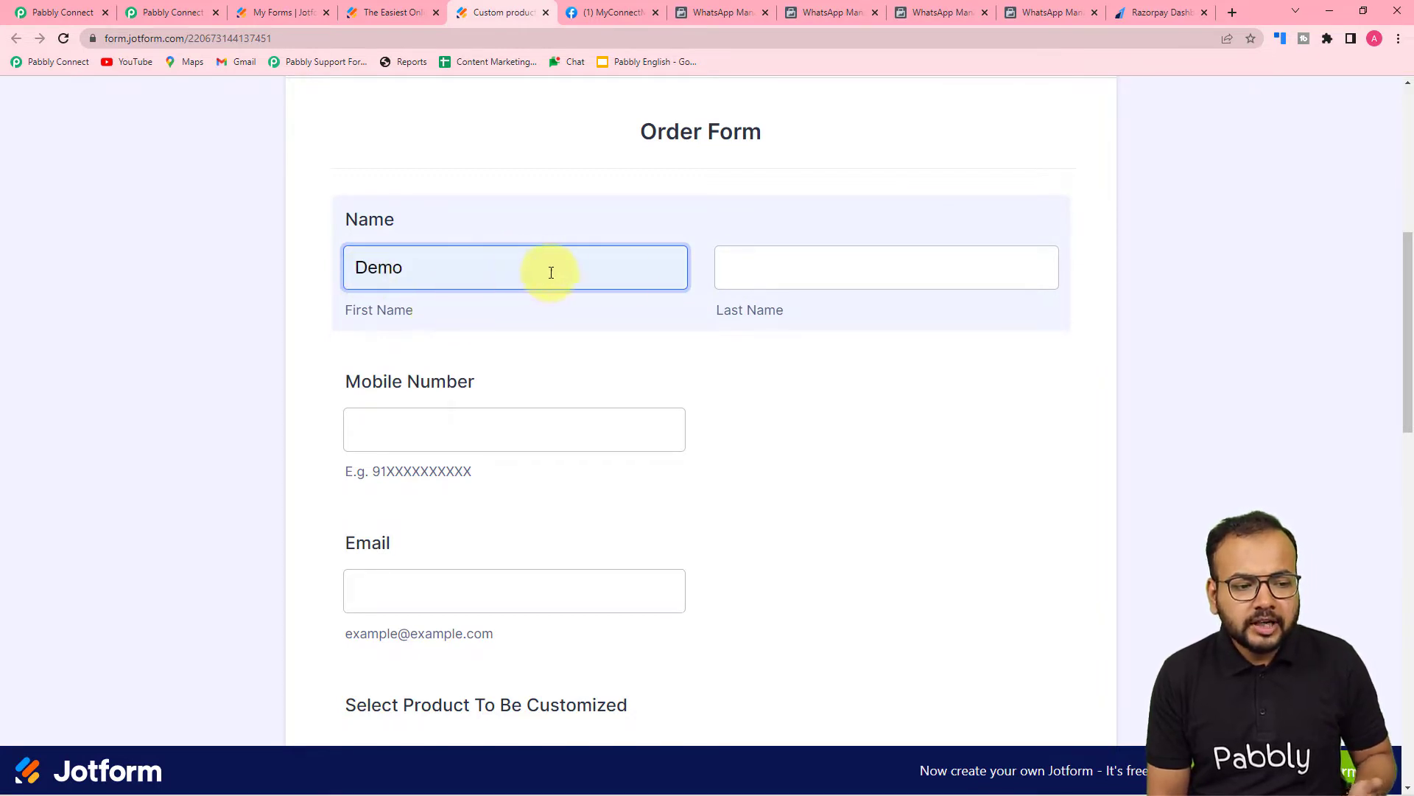
{"action": "left_click", "coordinate": [730, 267]}
{"action": "left_click", "coordinate": [809, 313]}
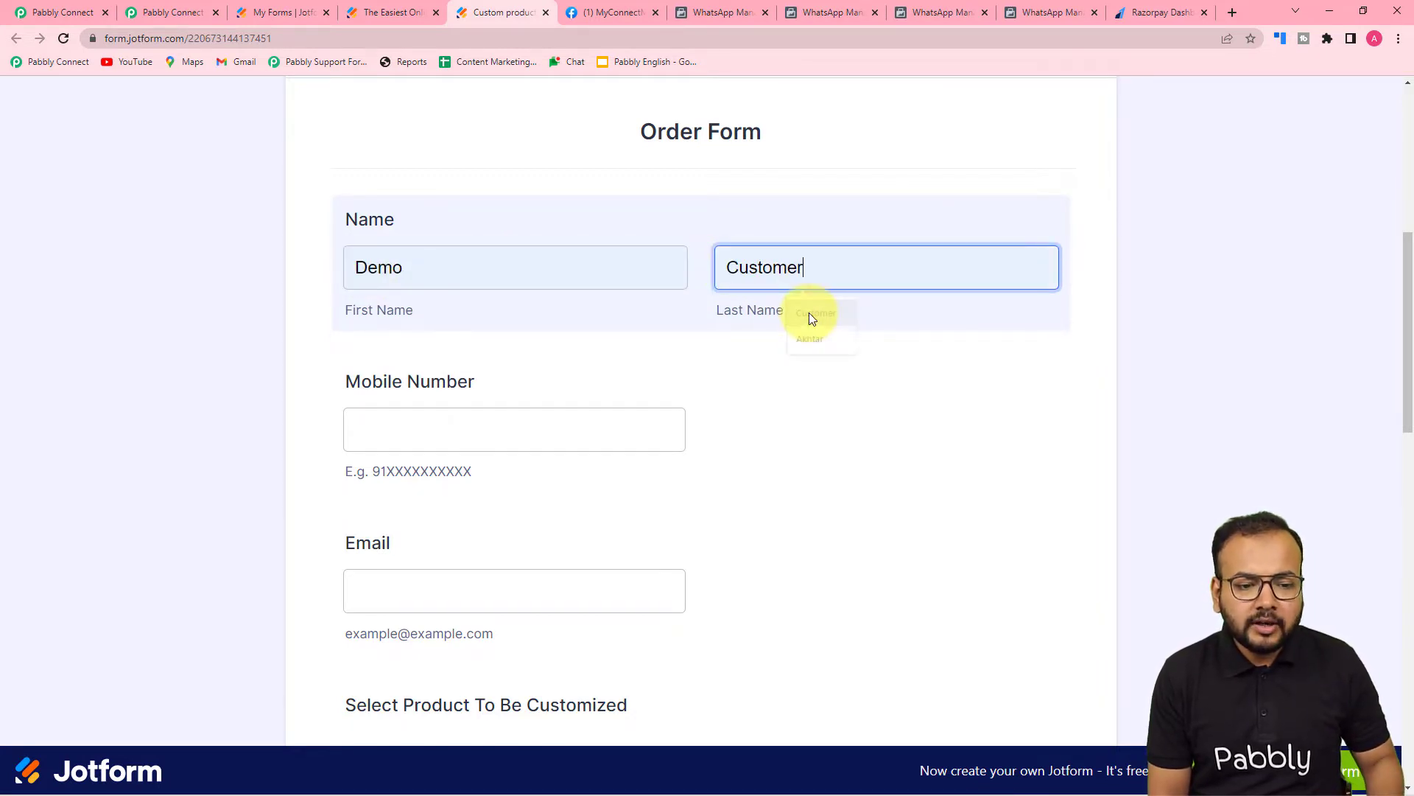
- Fill in the test customer's mobile number and email address on the order form
{"action": "scroll", "coordinate": [603, 358], "scroll_direction": "down", "scroll_amount": 1}
{"action": "scroll", "coordinate": [604, 358], "scroll_direction": "down", "scroll_amount": 1}
{"action": "left_click", "coordinate": [537, 280]}
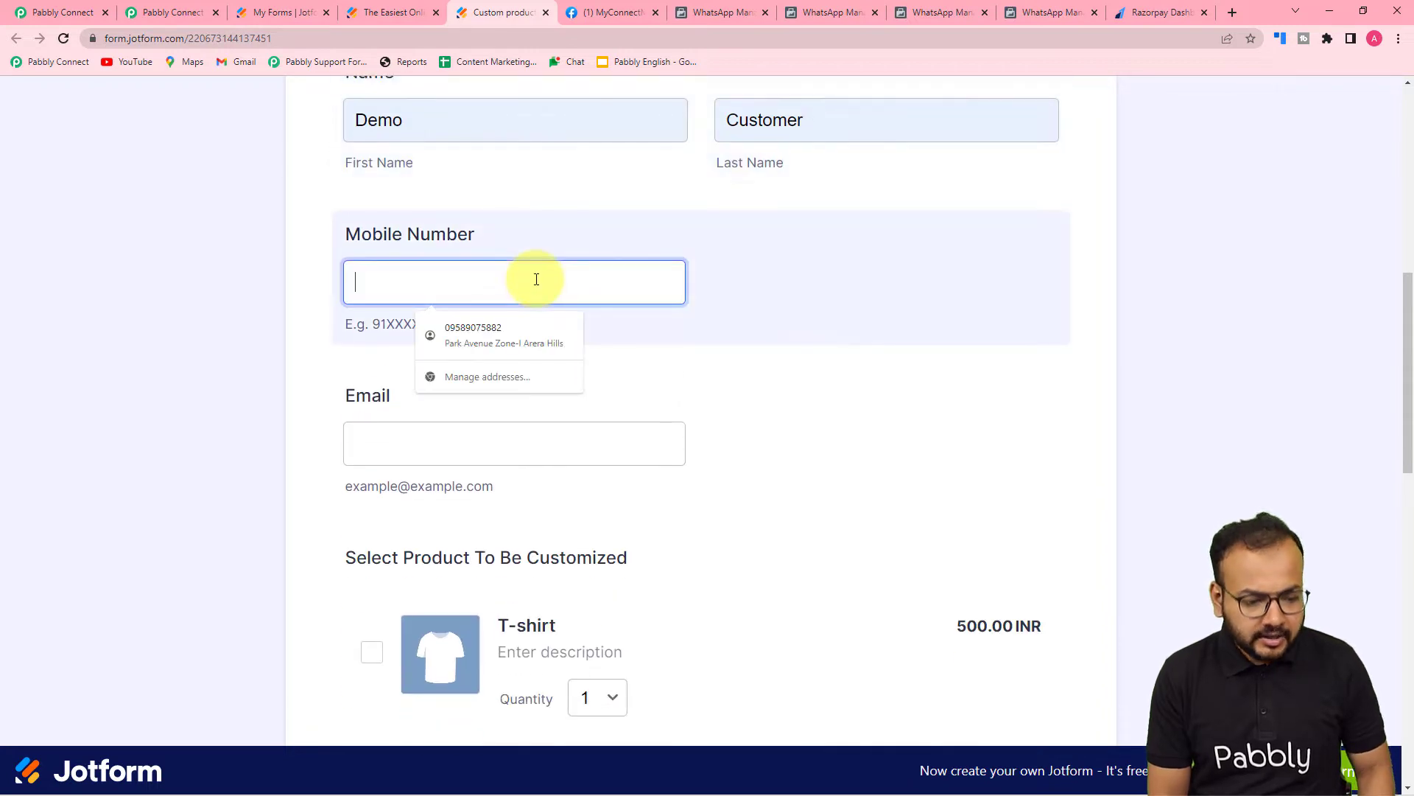
{"action": "type", "text": "9100000"}
{"action": "left_click", "coordinate": [450, 329]}
{"action": "scroll", "coordinate": [442, 346], "scroll_direction": "down", "scroll_amount": 3}
{"action": "left_click", "coordinate": [446, 225]}
{"action": "left_click", "coordinate": [446, 224]}
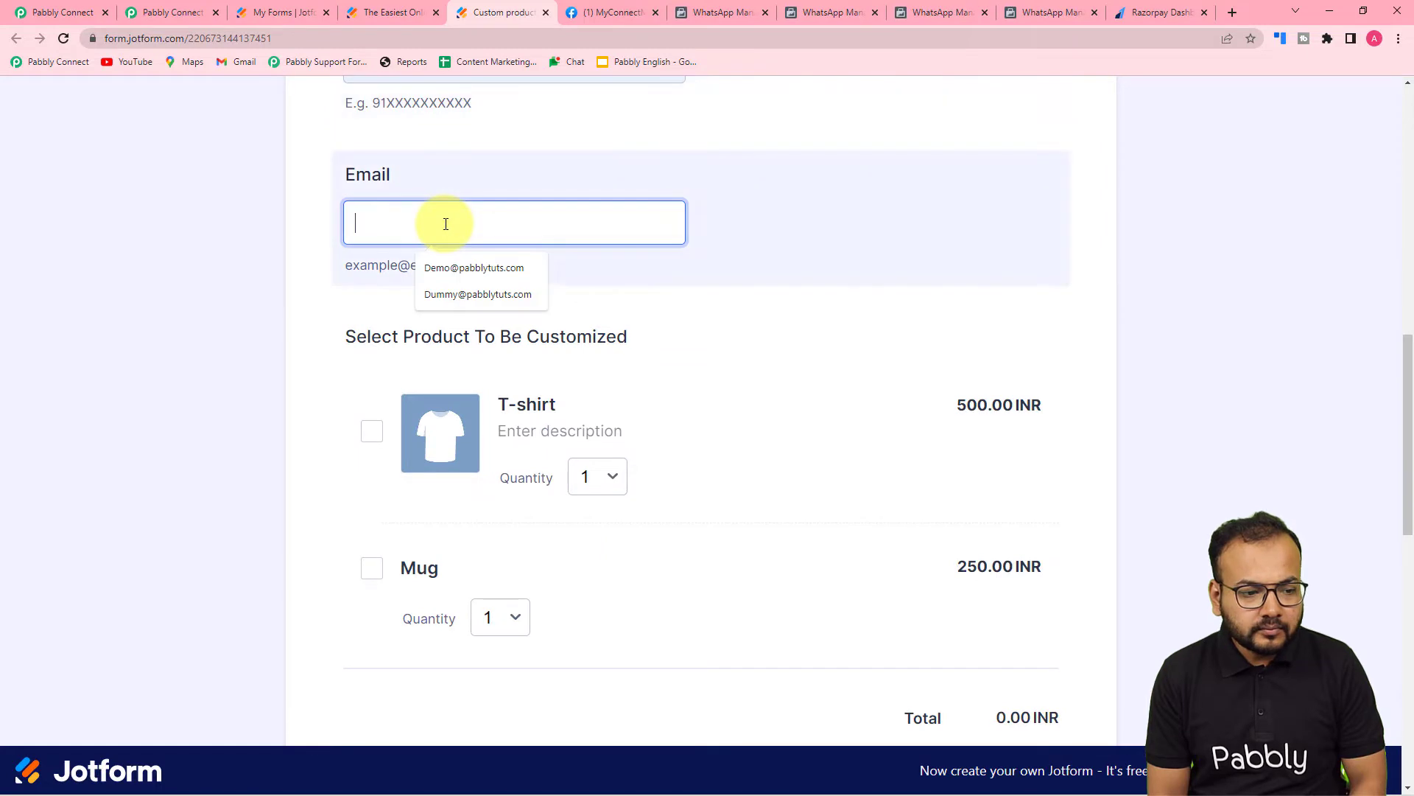
{"action": "left_click", "coordinate": [448, 295]}
- Select the Mug as the product to be customized and set its quantity to 5
{"action": "scroll", "coordinate": [402, 188], "scroll_direction": "down", "scroll_amount": 2}
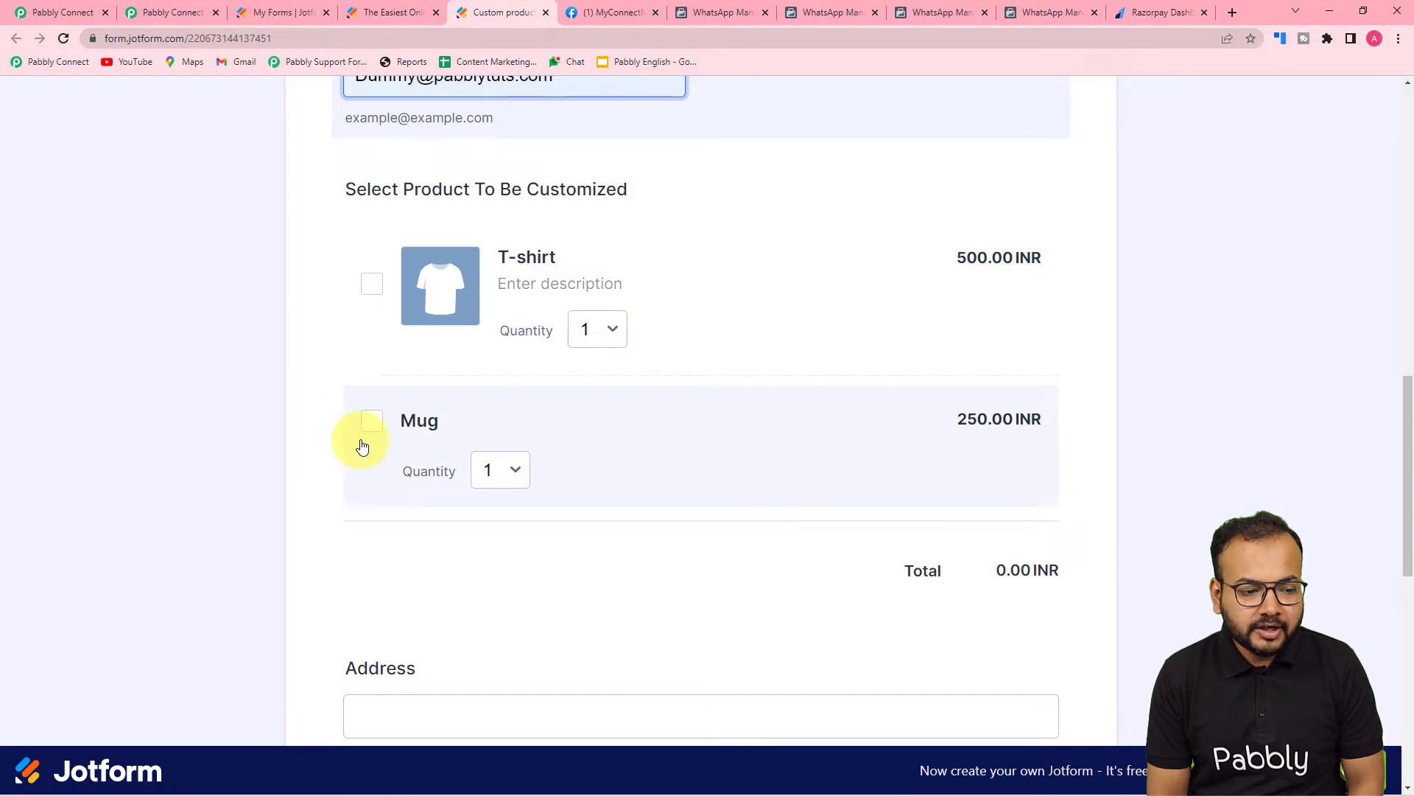
{"action": "left_click", "coordinate": [373, 421]}
{"action": "scroll", "coordinate": [379, 432], "scroll_direction": "down", "scroll_amount": 2}
{"action": "left_click", "coordinate": [493, 328]}
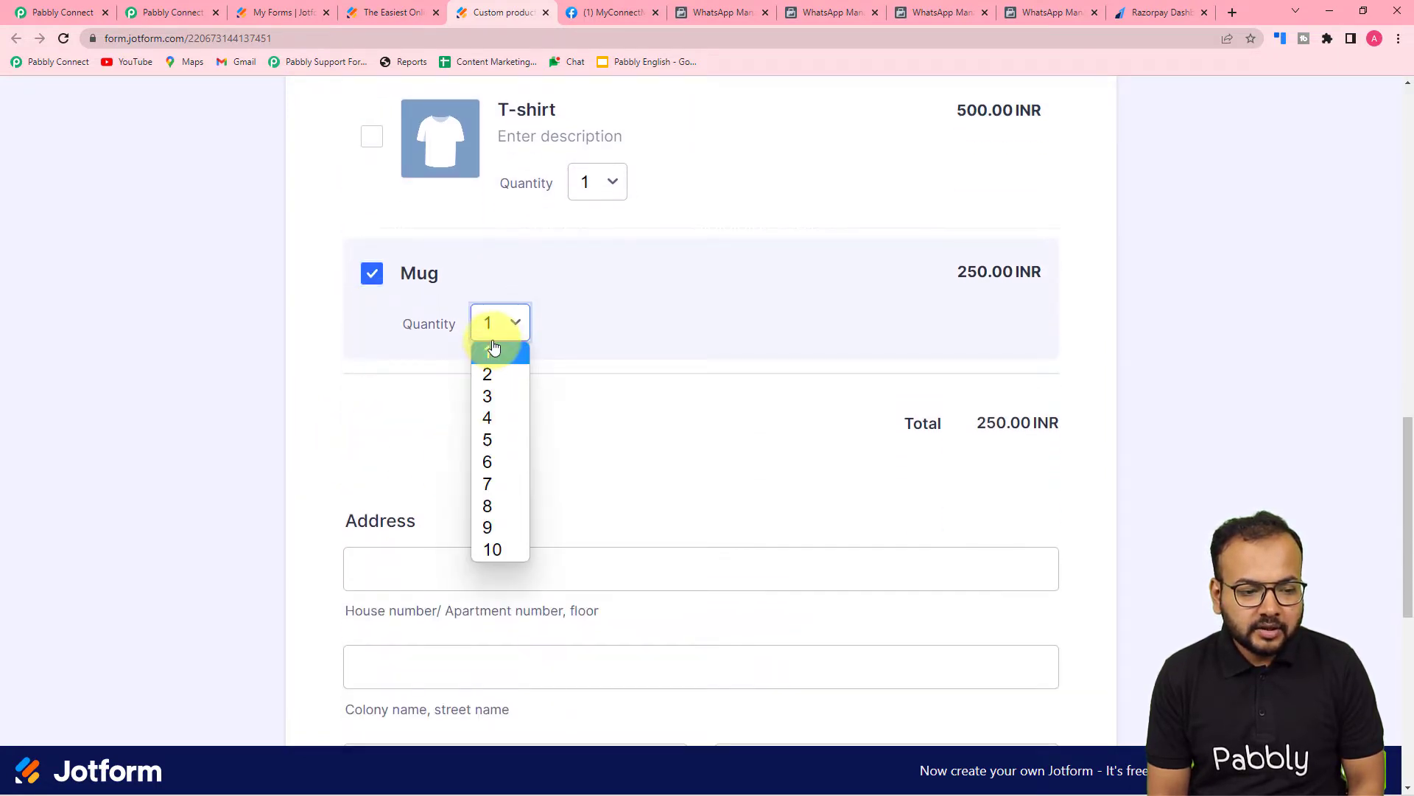
{"action": "left_click", "coordinate": [486, 439]}
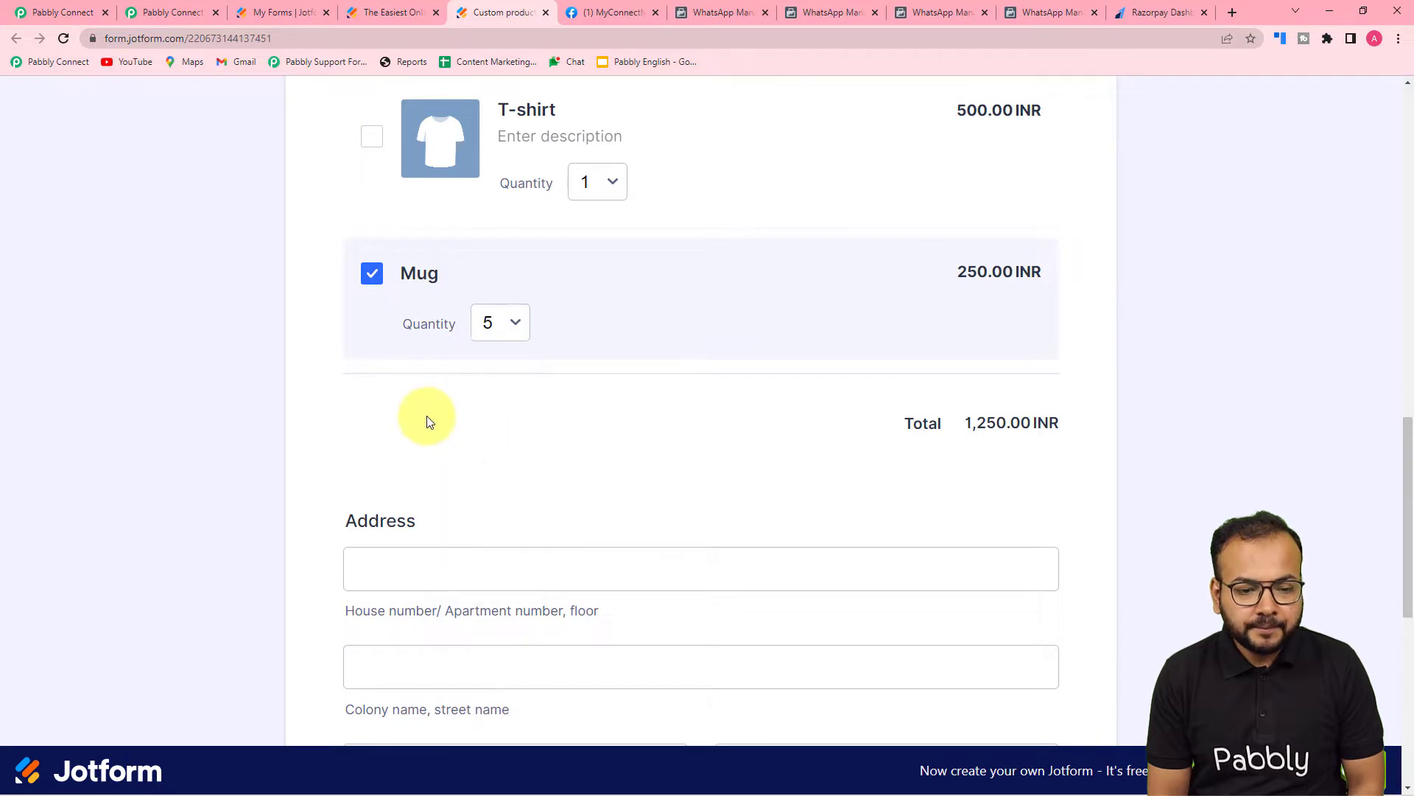
- Fill in the order form's address fields with the suggested saved address
{"action": "scroll", "coordinate": [427, 417], "scroll_direction": "down", "scroll_amount": 5}
{"action": "left_click", "coordinate": [449, 199]}
{"action": "left_click", "coordinate": [470, 261]}
- Set the wanted delivery date to 08-30-2022 and submit the test order
{"action": "scroll", "coordinate": [302, 334], "scroll_direction": "down", "scroll_amount": 3}
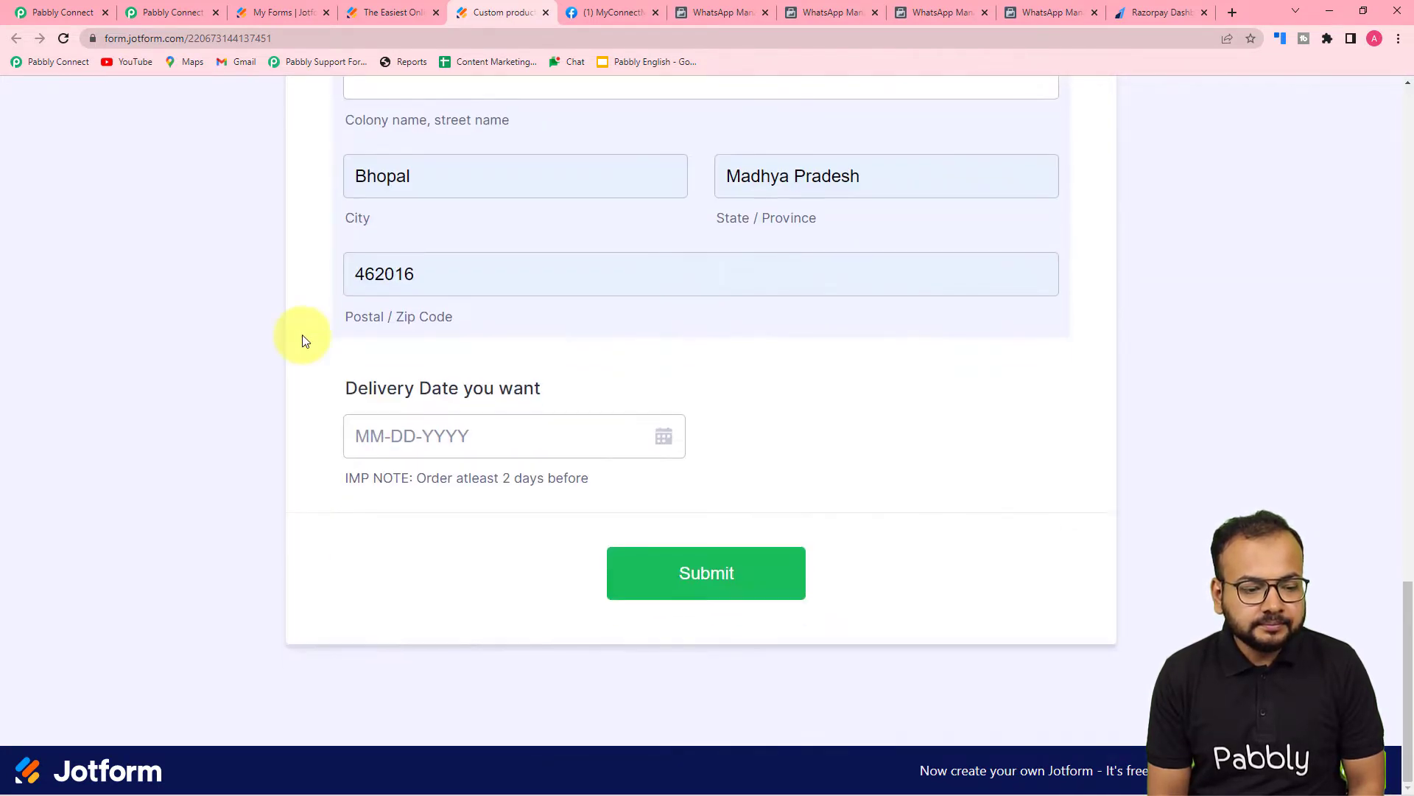
{"action": "left_click", "coordinate": [667, 441]}
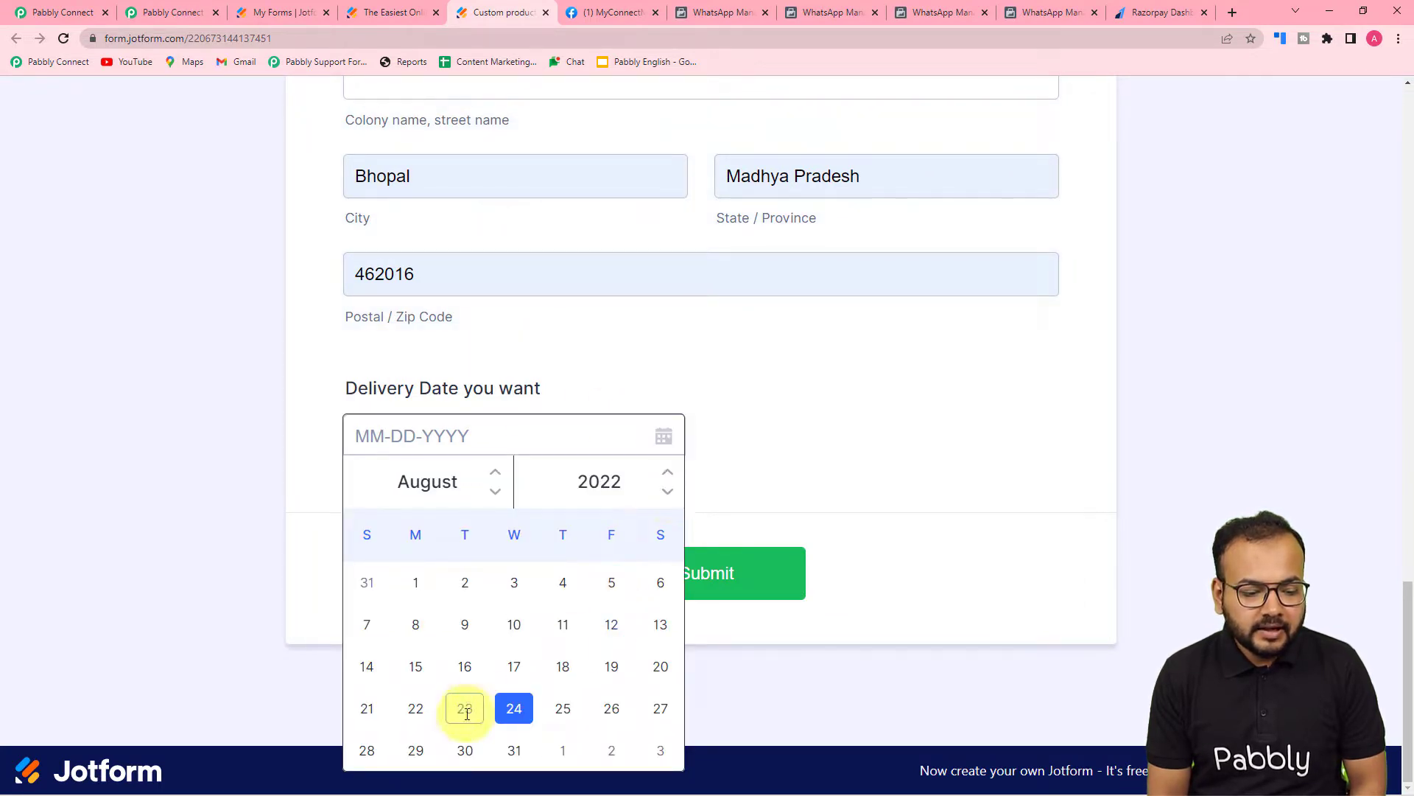
{"action": "left_click", "coordinate": [482, 750]}
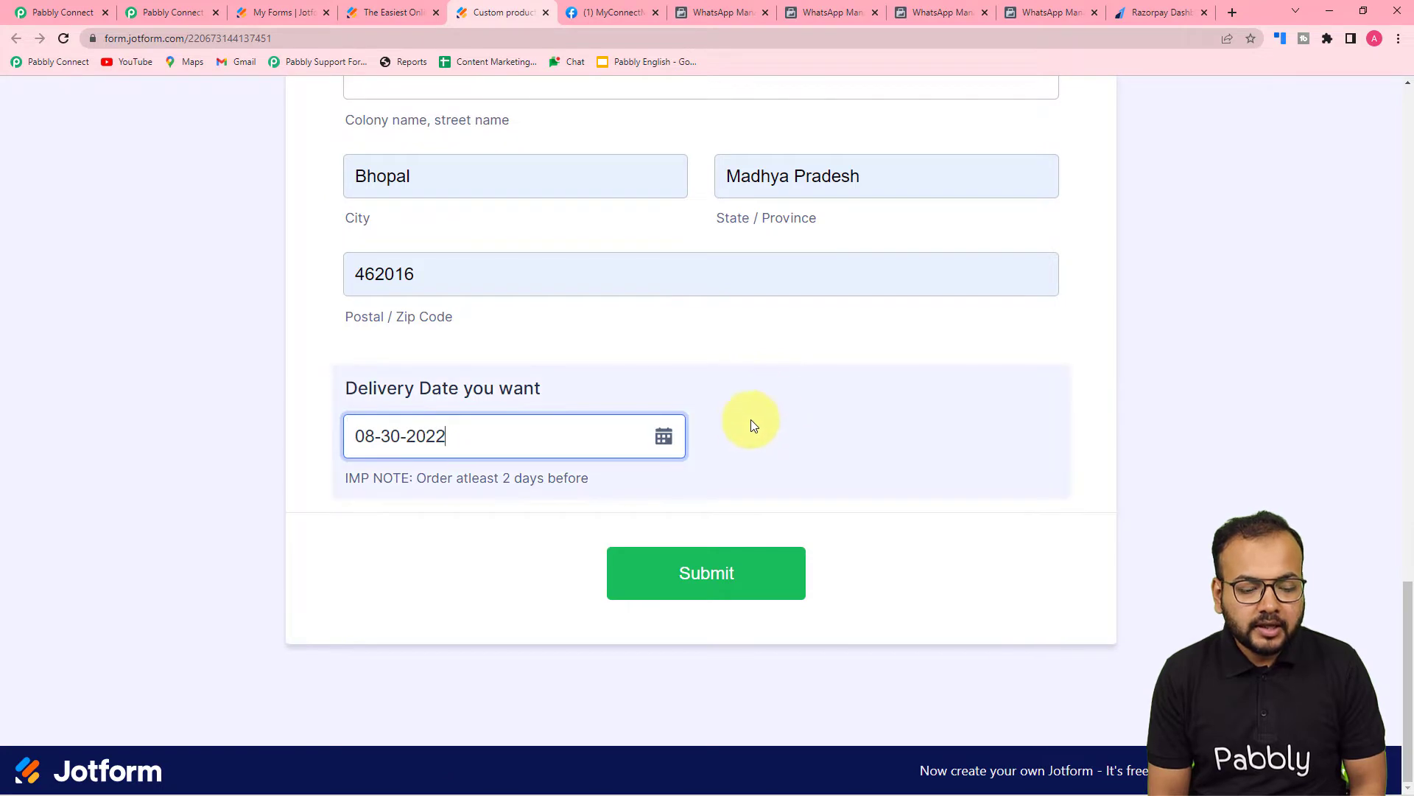
{"action": "left_click", "coordinate": [706, 581]}
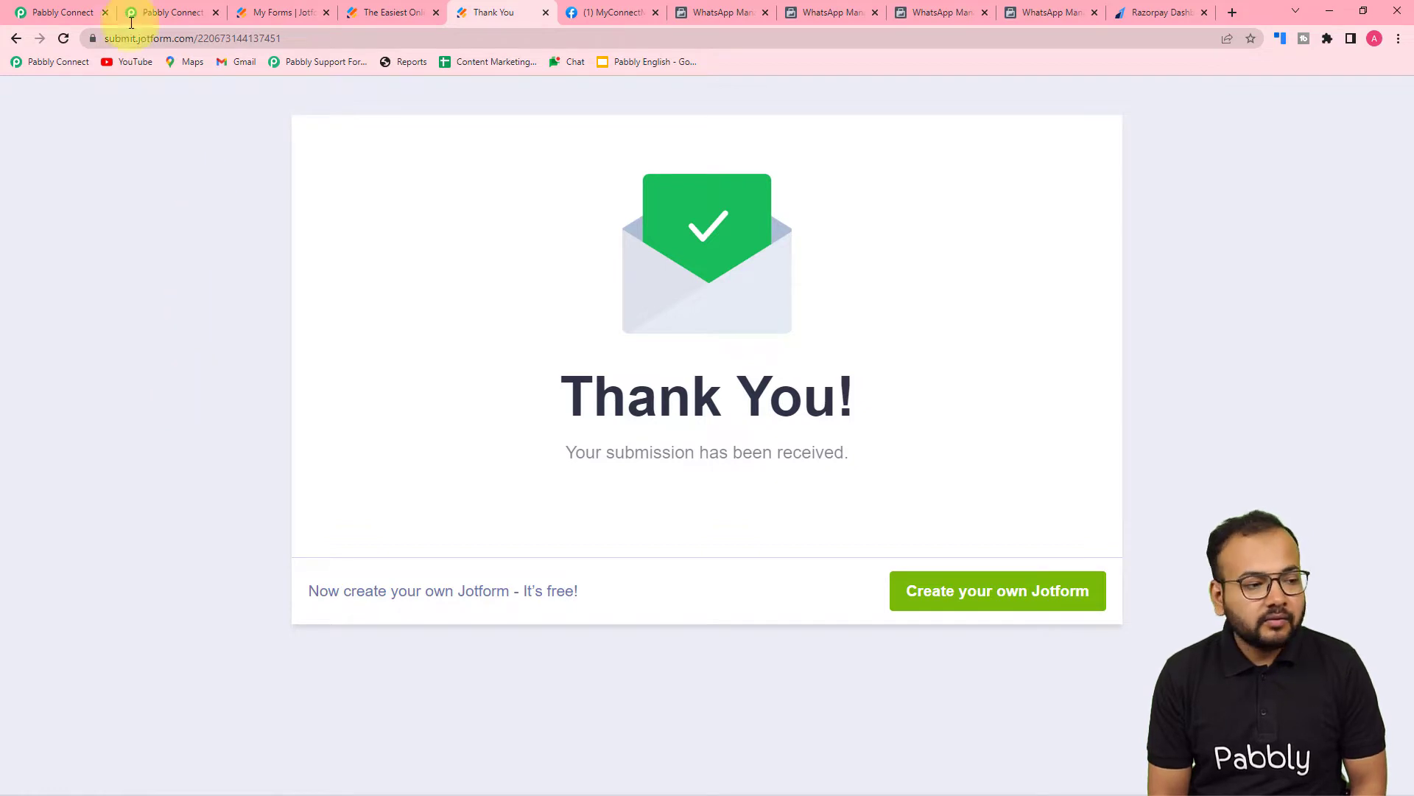
- Switch to Pabbly Connect and review the captured webhook response's customer, product, address and delivery date fields
{"action": "left_click", "coordinate": [52, 9]}
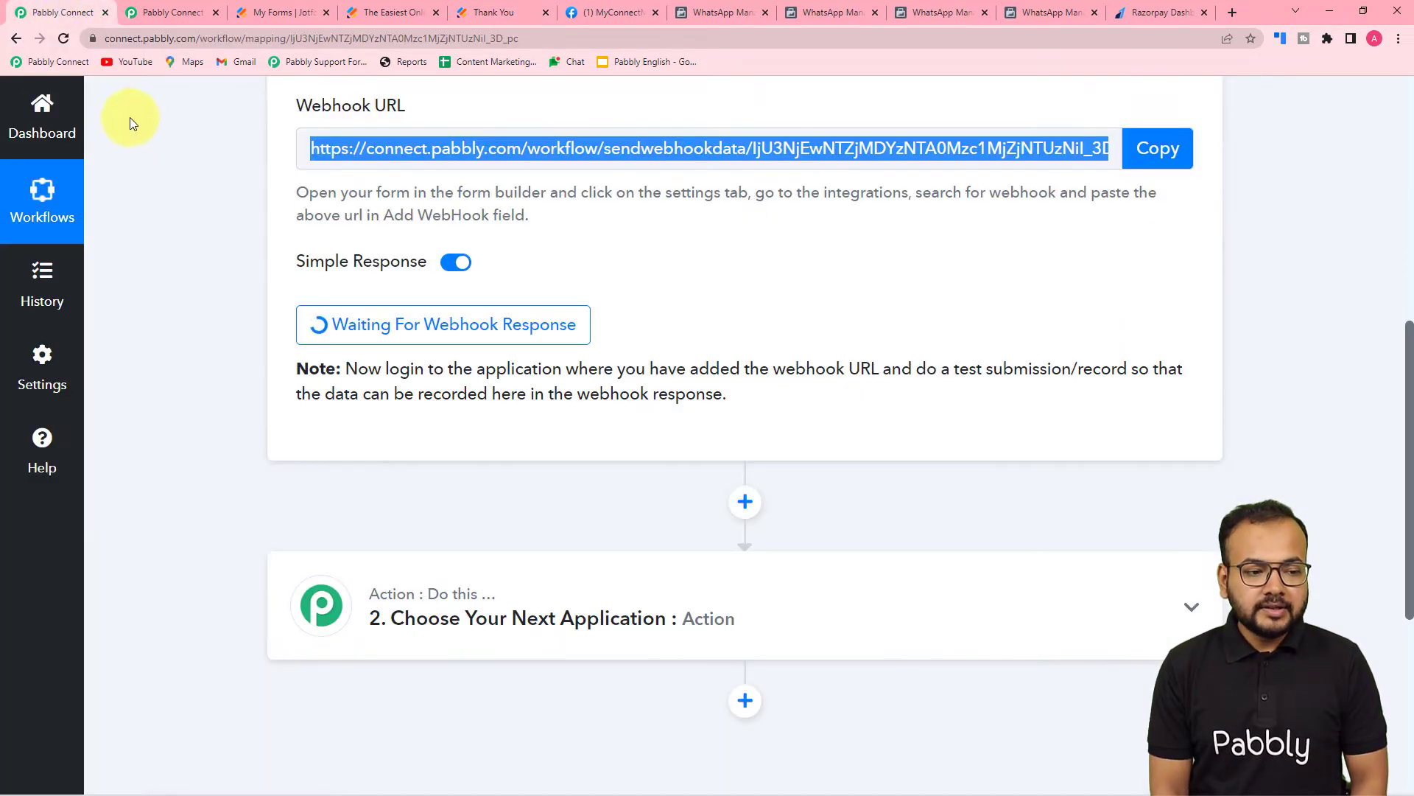
{"action": "scroll", "coordinate": [140, 126], "scroll_direction": "down", "scroll_amount": 3}
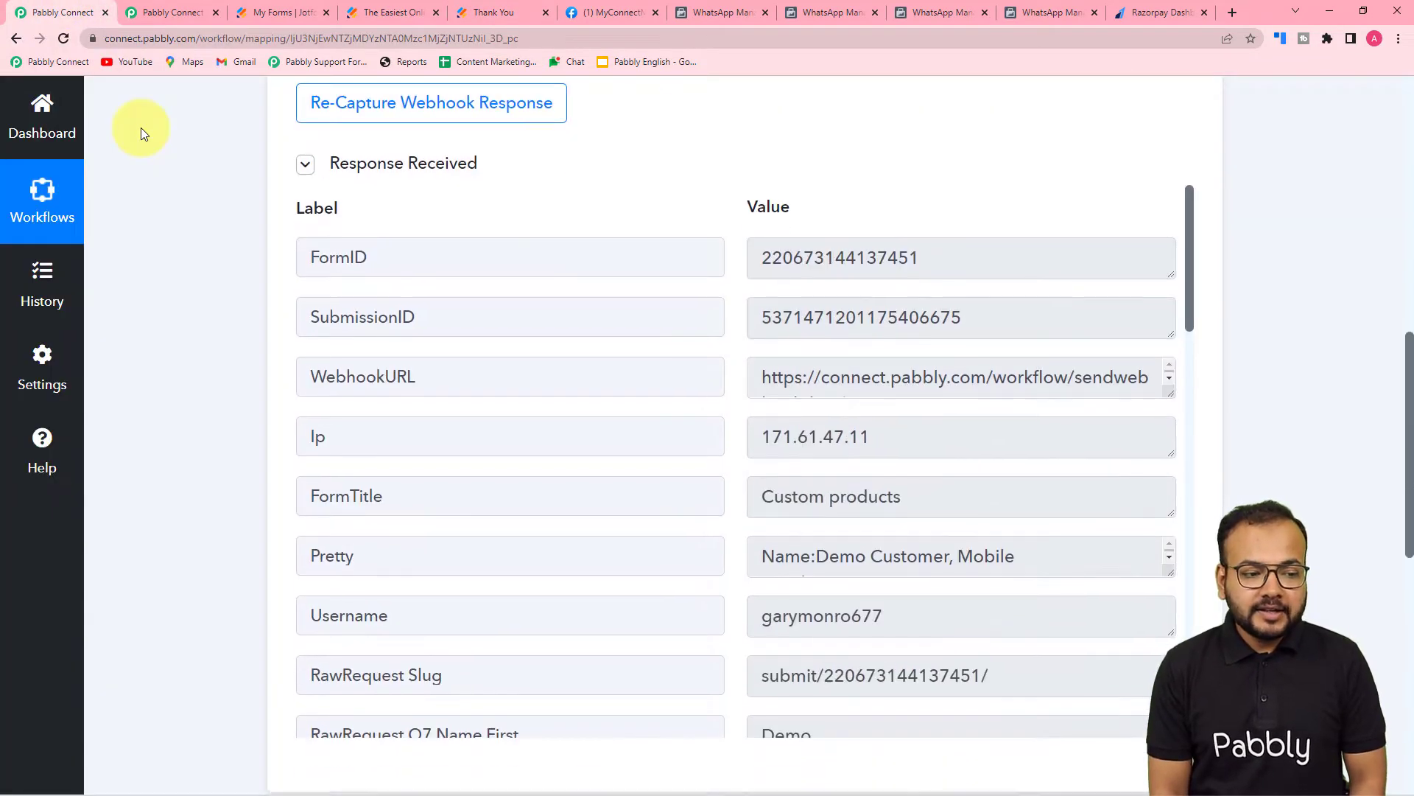
{"action": "scroll", "coordinate": [144, 132], "scroll_direction": "down", "scroll_amount": 1}
{"action": "scroll", "coordinate": [430, 246], "scroll_direction": "down", "scroll_amount": 3}
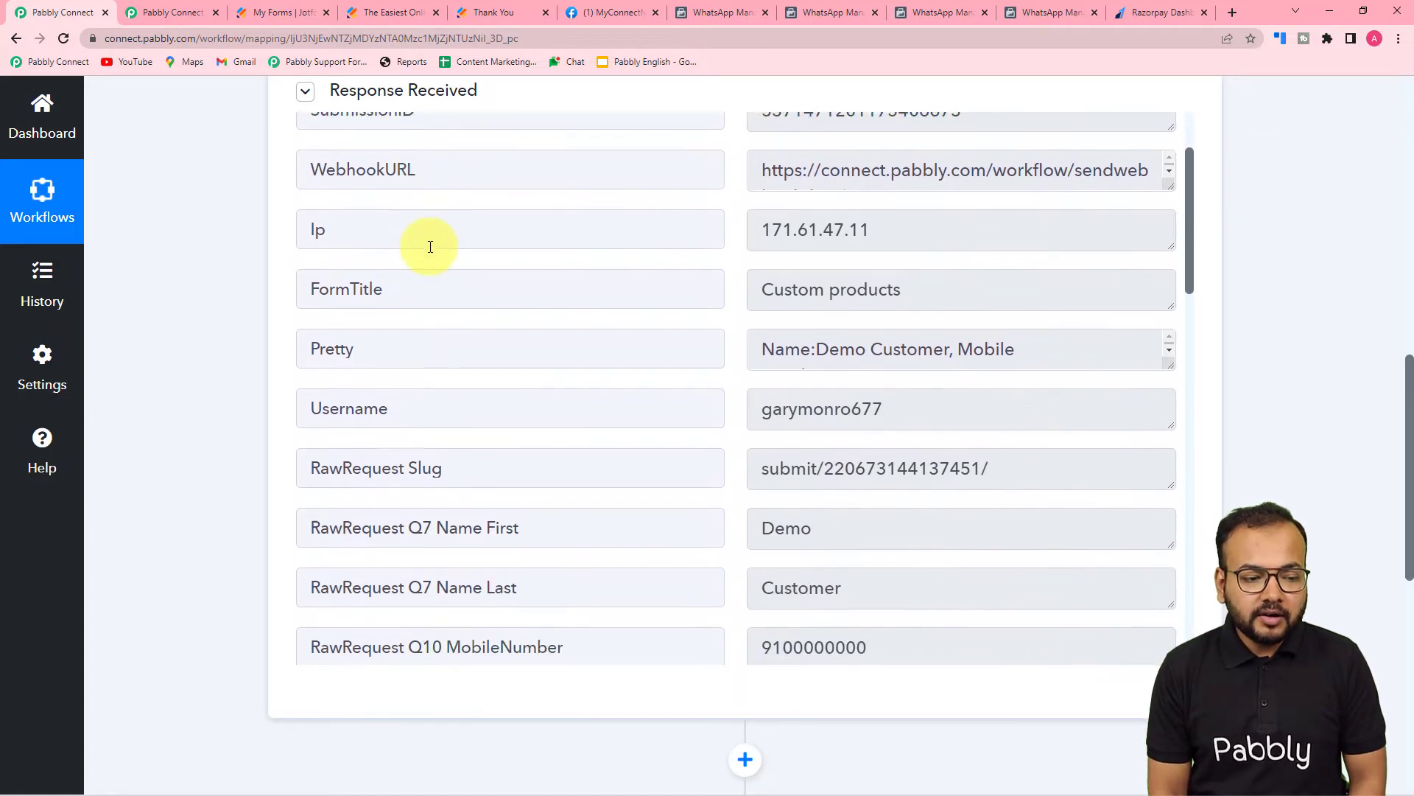
{"action": "scroll", "coordinate": [431, 251], "scroll_direction": "down", "scroll_amount": 3}
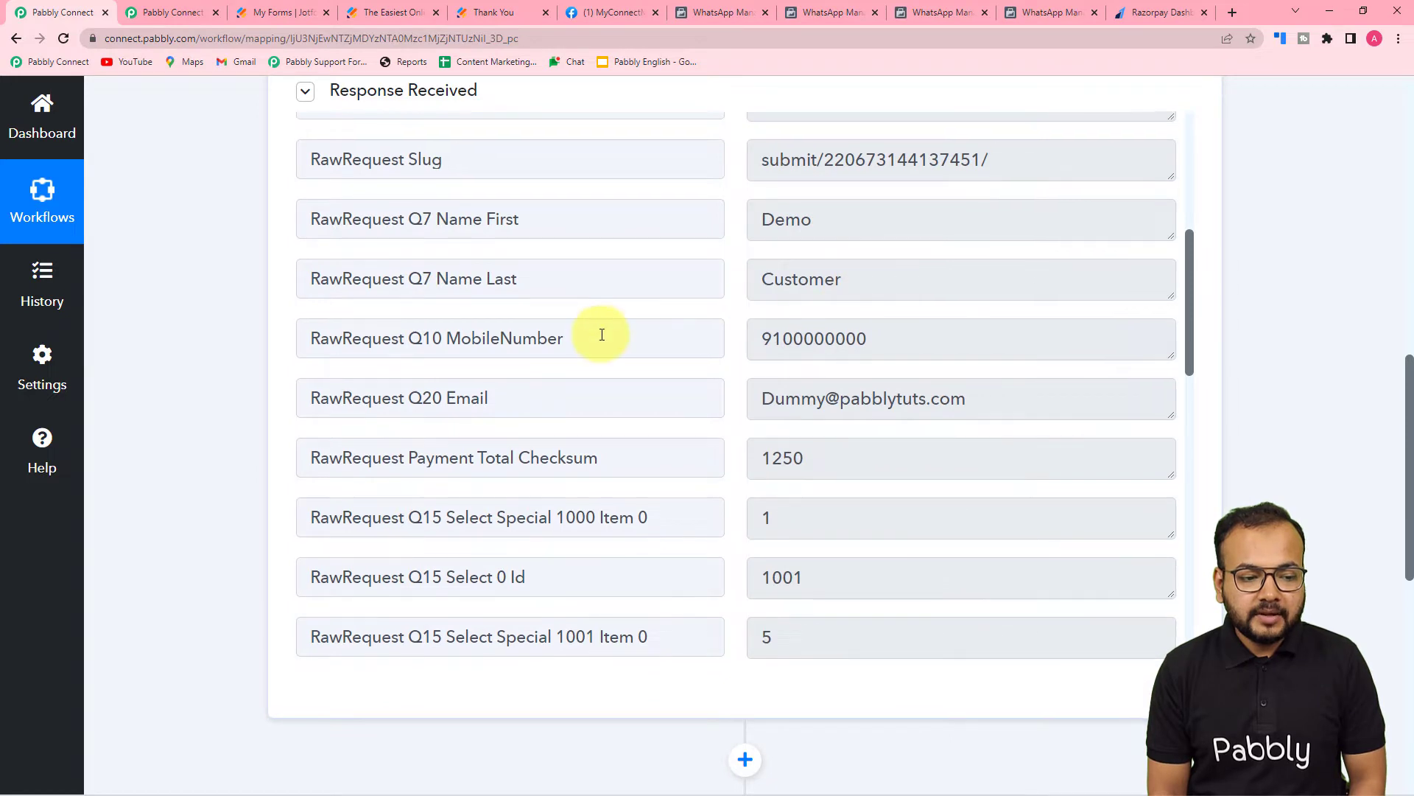
{"action": "scroll", "coordinate": [600, 335], "scroll_direction": "down", "scroll_amount": 3}
{"action": "scroll", "coordinate": [602, 335], "scroll_direction": "down", "scroll_amount": 12}
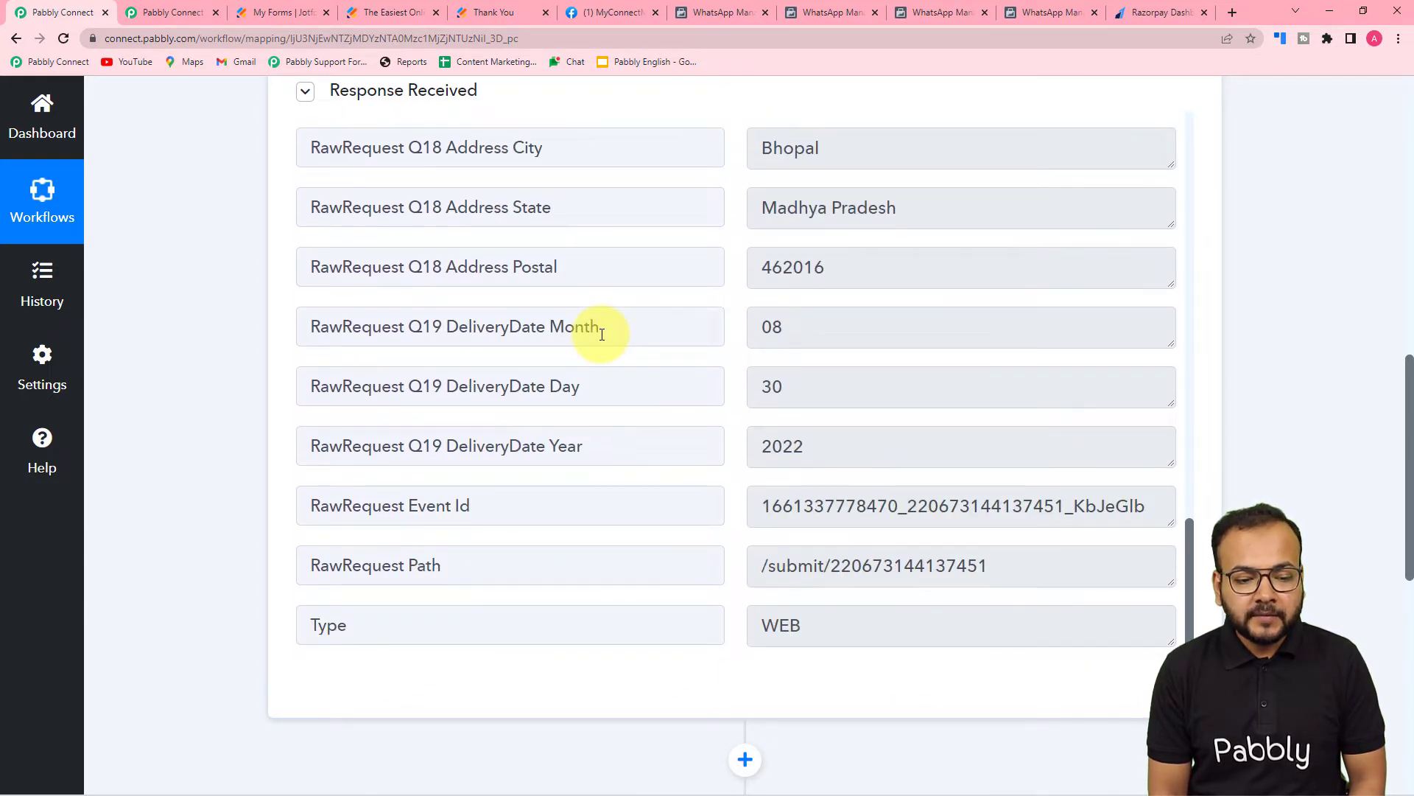
{"action": "scroll", "coordinate": [602, 335], "scroll_direction": "down", "scroll_amount": 3}
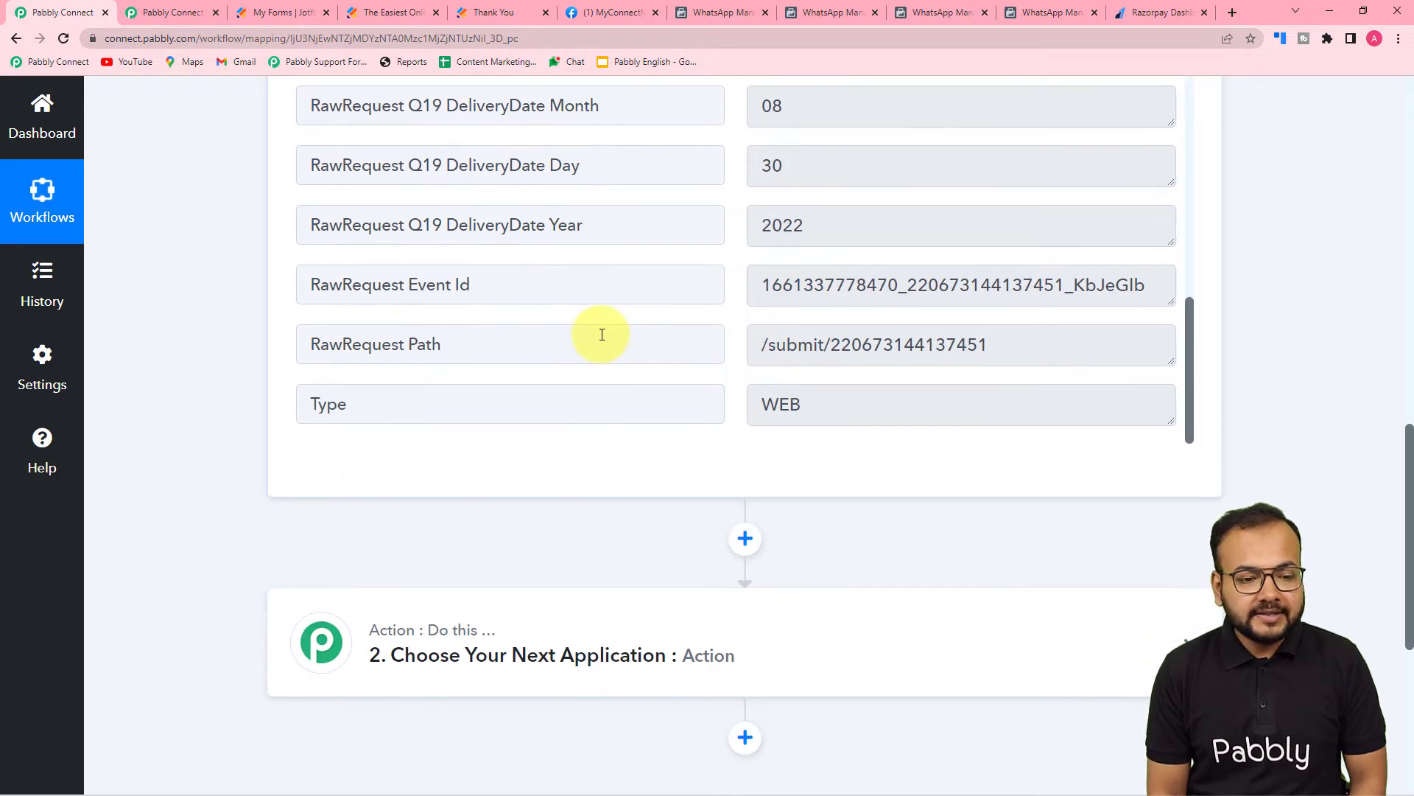
{"action": "scroll", "coordinate": [145, 309], "scroll_direction": "down", "scroll_amount": 2}
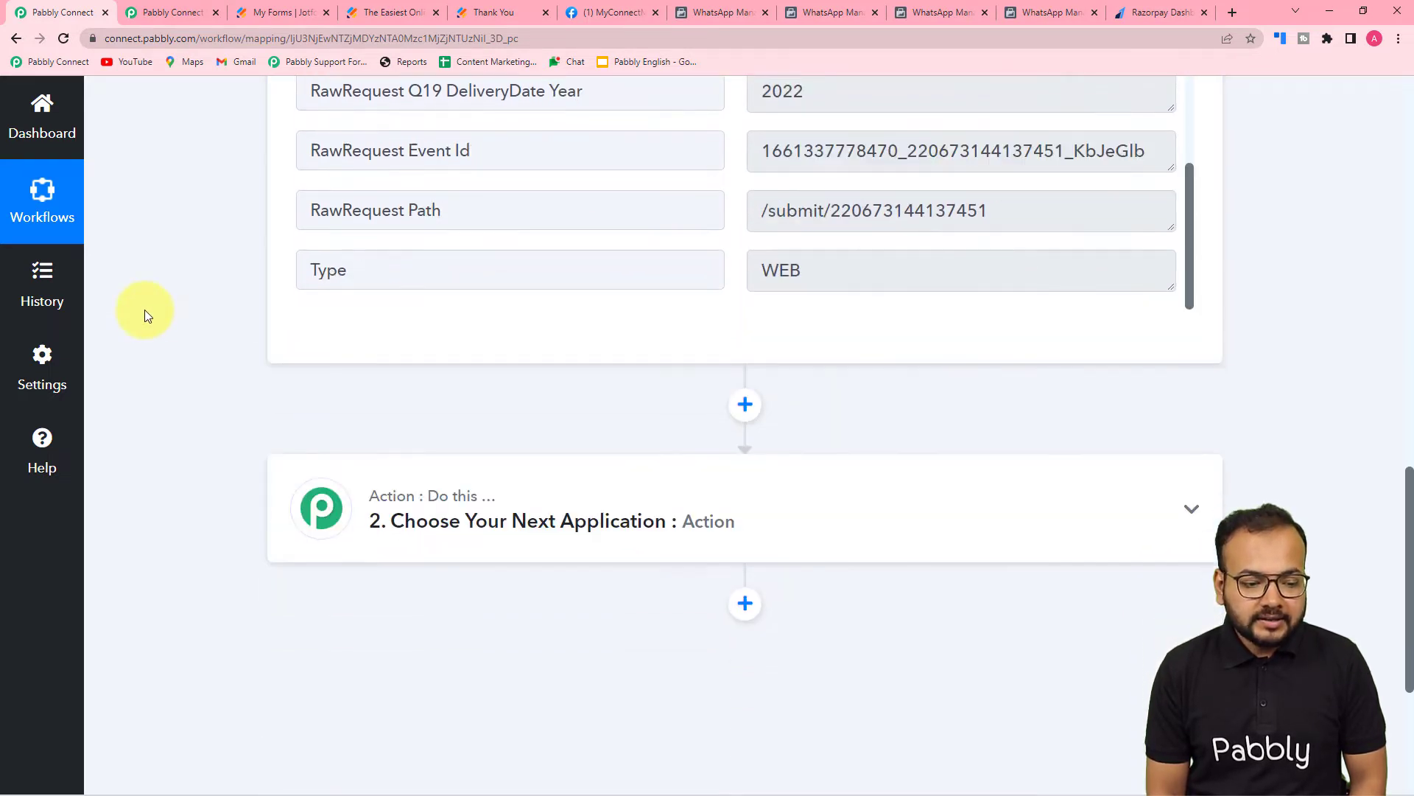
{"action": "scroll", "coordinate": [145, 309], "scroll_direction": "down", "scroll_amount": 1}
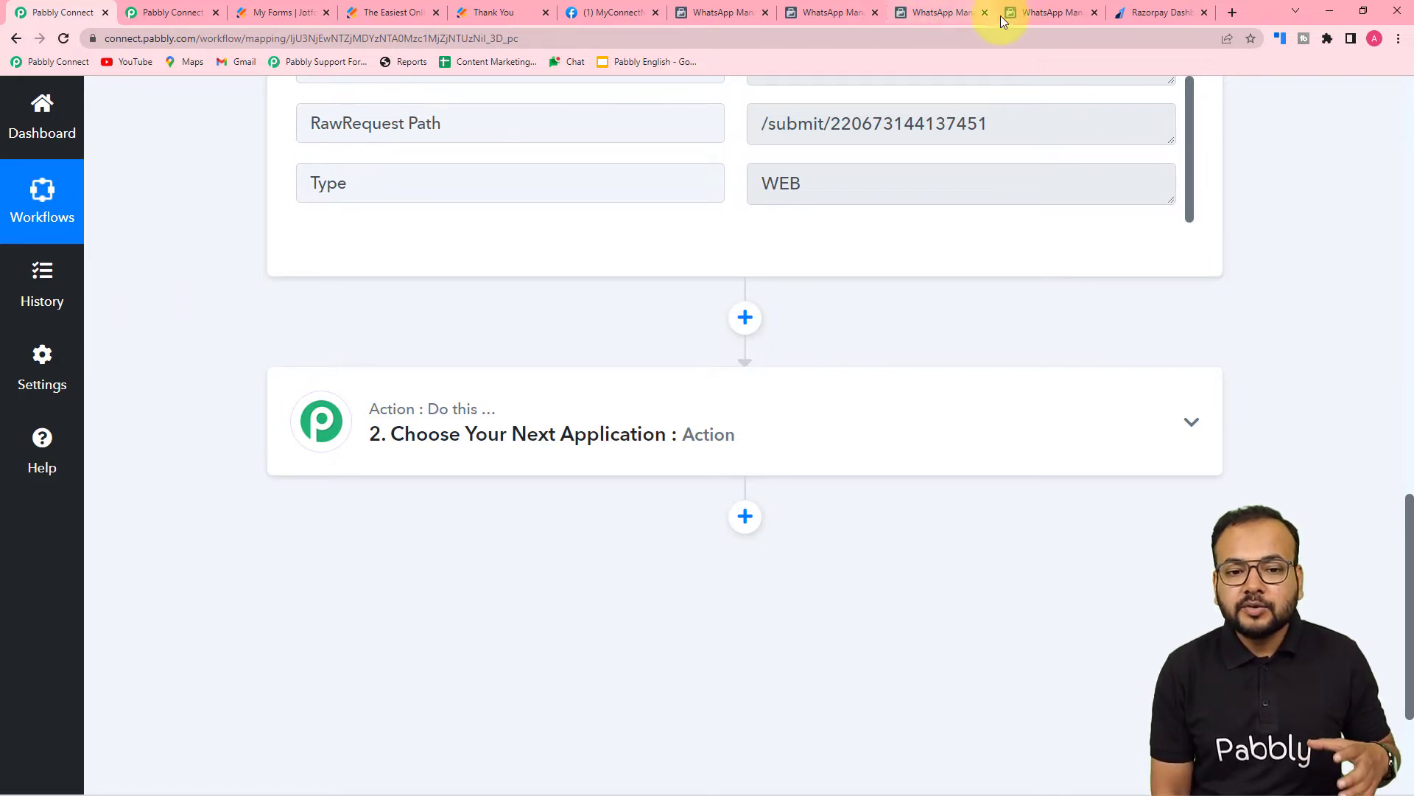
- Choose Razorpay as the application for the workflow's second step
{"action": "left_click", "coordinate": [1155, 12]}
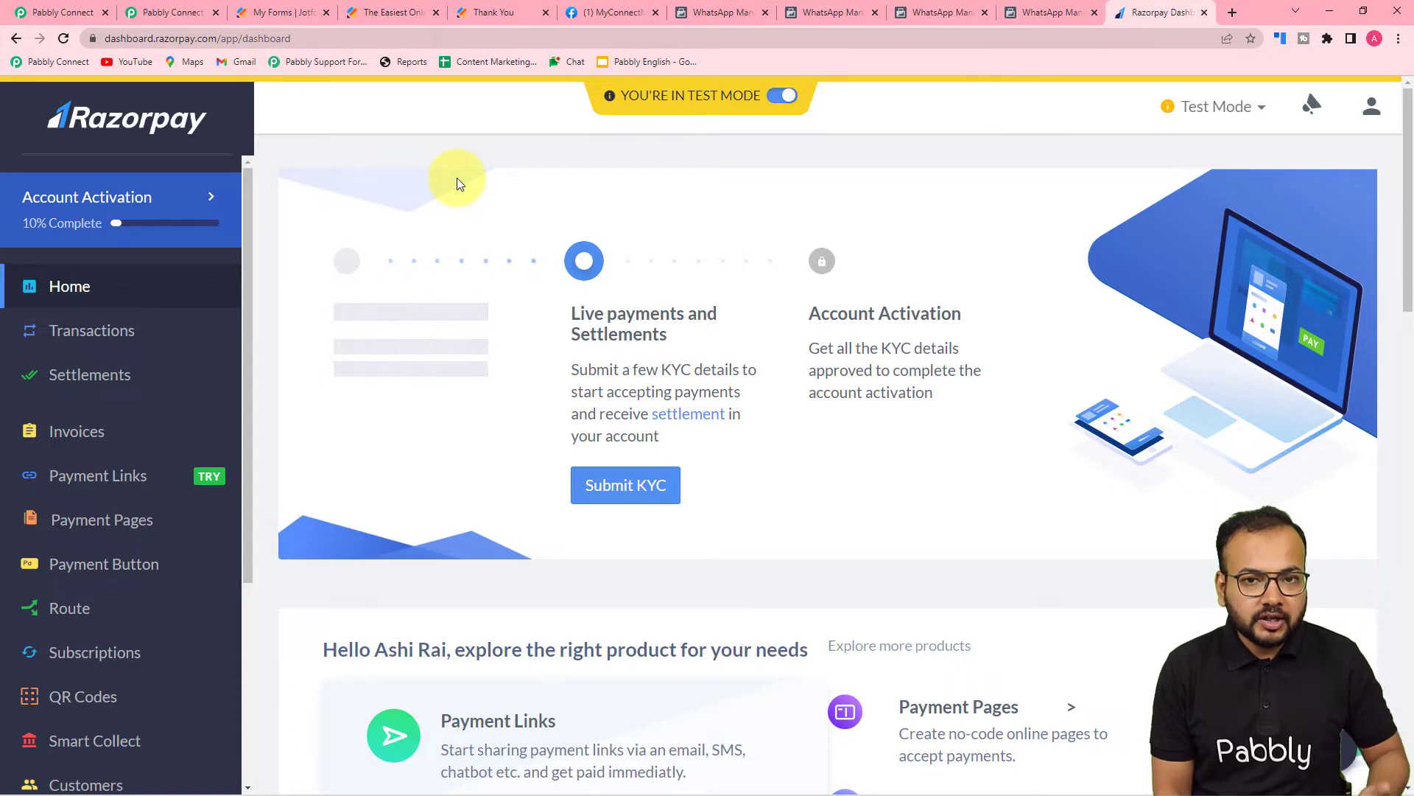
{"action": "left_click", "coordinate": [76, 12]}
{"action": "scroll", "coordinate": [331, 221], "scroll_direction": "down", "scroll_amount": 2}
{"action": "scroll", "coordinate": [348, 261], "scroll_direction": "down", "scroll_amount": 1}
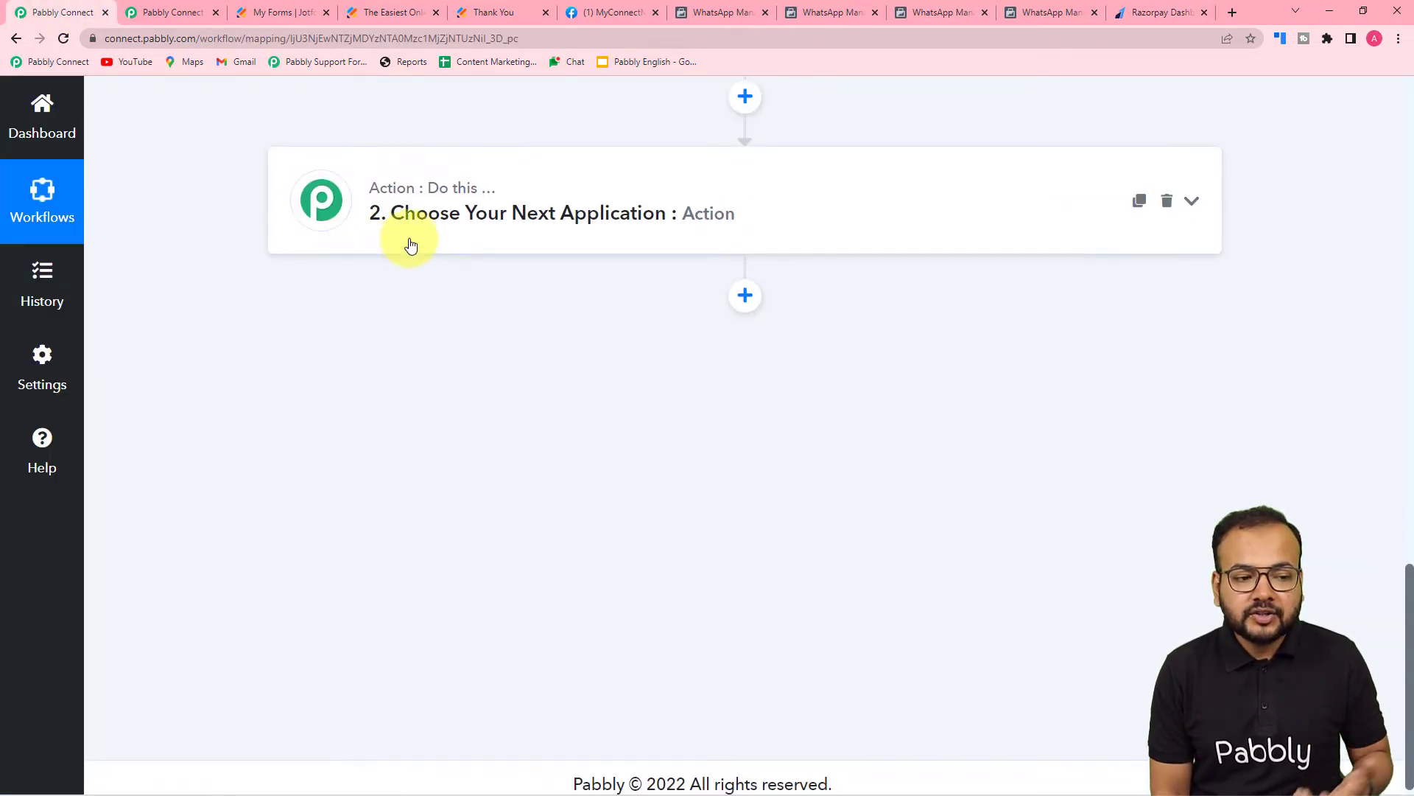
{"action": "left_click", "coordinate": [408, 243]}
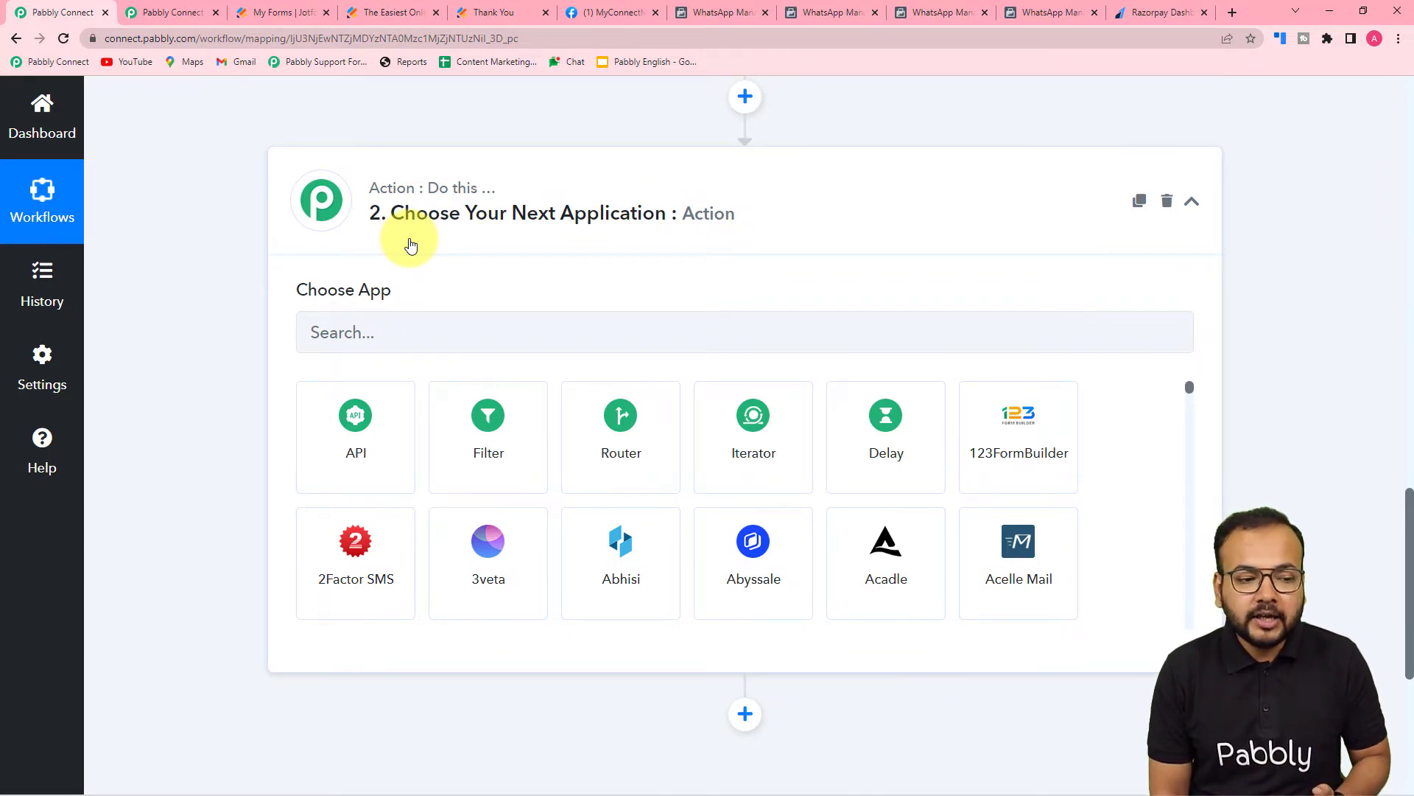
{"action": "left_click", "coordinate": [411, 340]}
{"action": "type", "text": "razorp"}
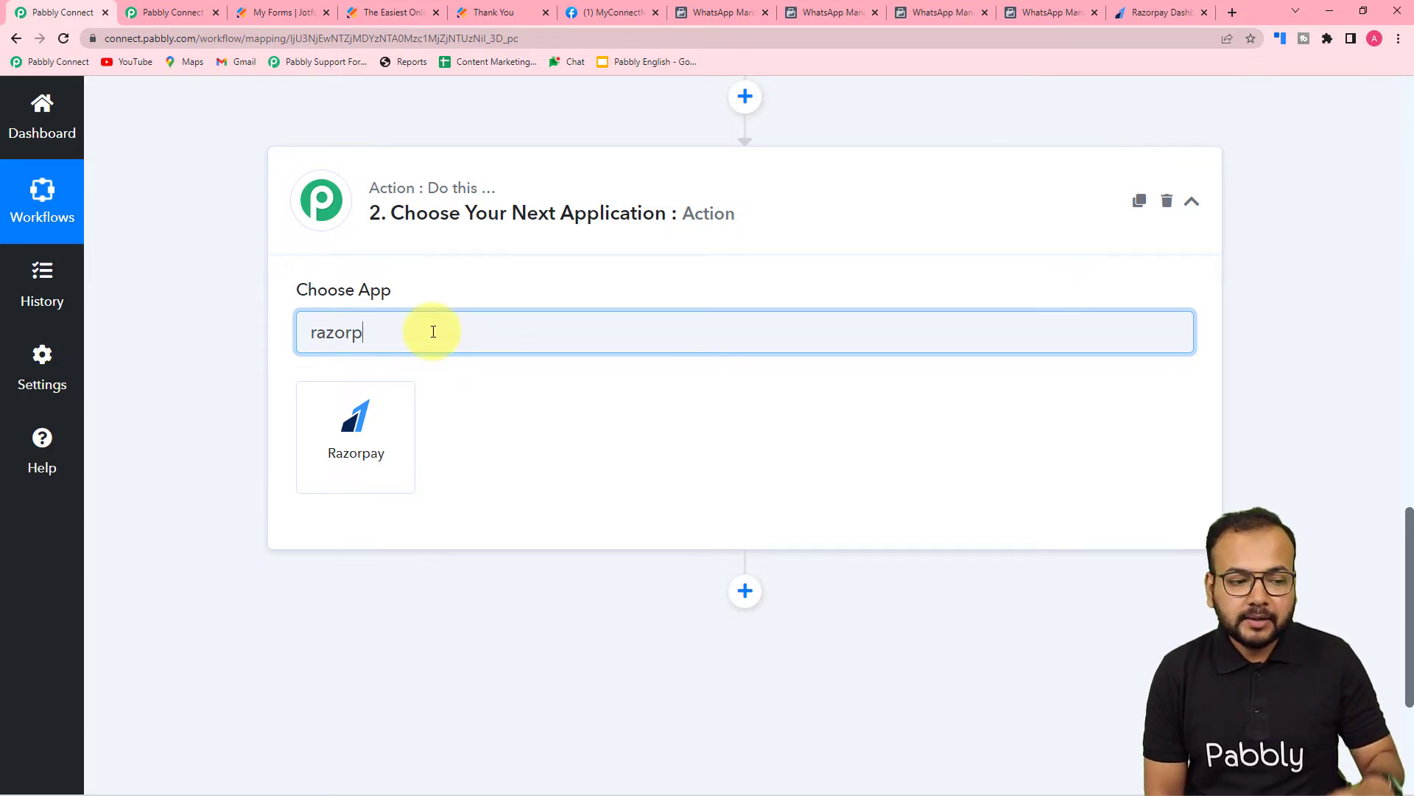
{"action": "left_click", "coordinate": [365, 431]}
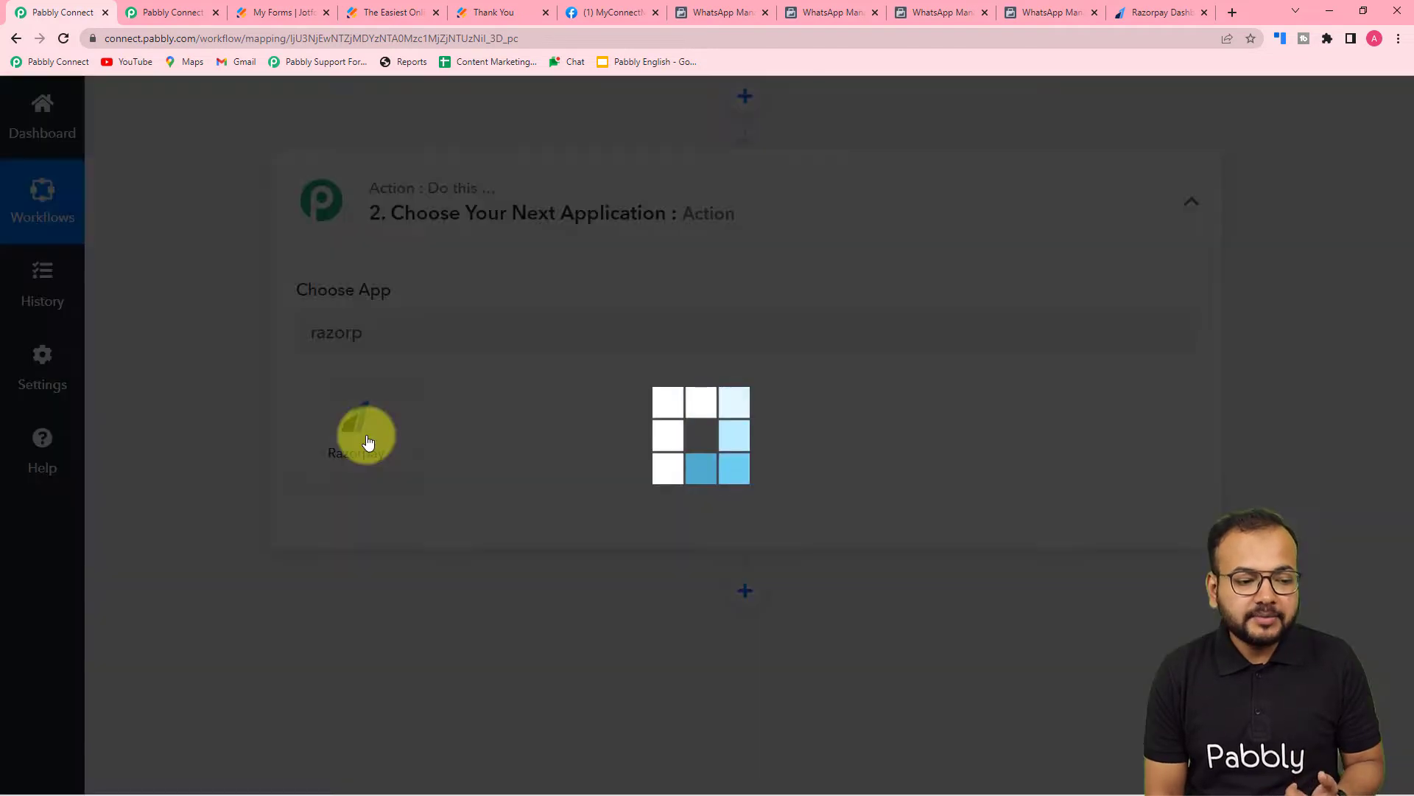
- Set the Razorpay action event to Create Payment Link
{"action": "scroll", "coordinate": [222, 399], "scroll_direction": "down", "scroll_amount": 4}
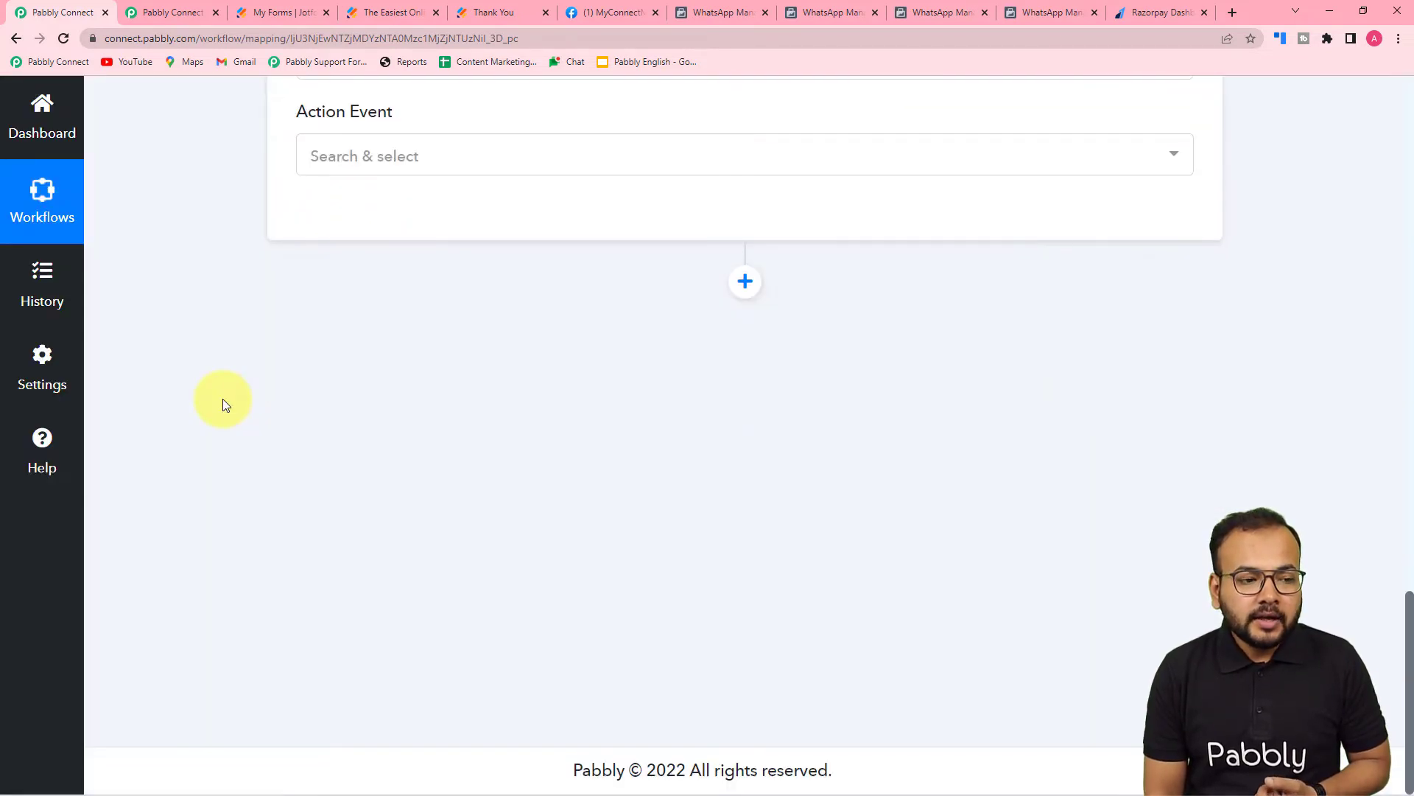
{"action": "scroll", "coordinate": [222, 399], "scroll_direction": "up", "scroll_amount": 2}
{"action": "left_click", "coordinate": [438, 305]}
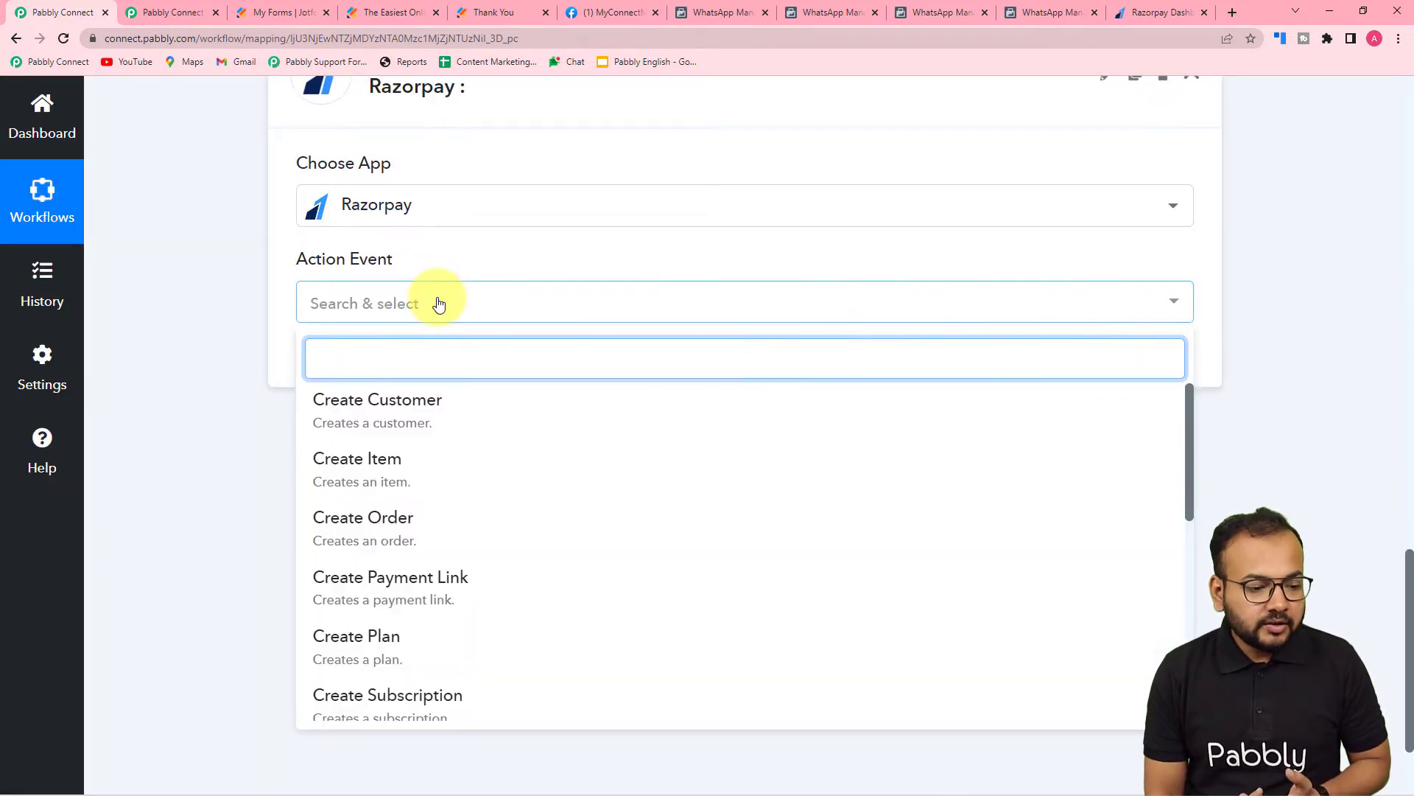
{"action": "left_click", "coordinate": [446, 584]}
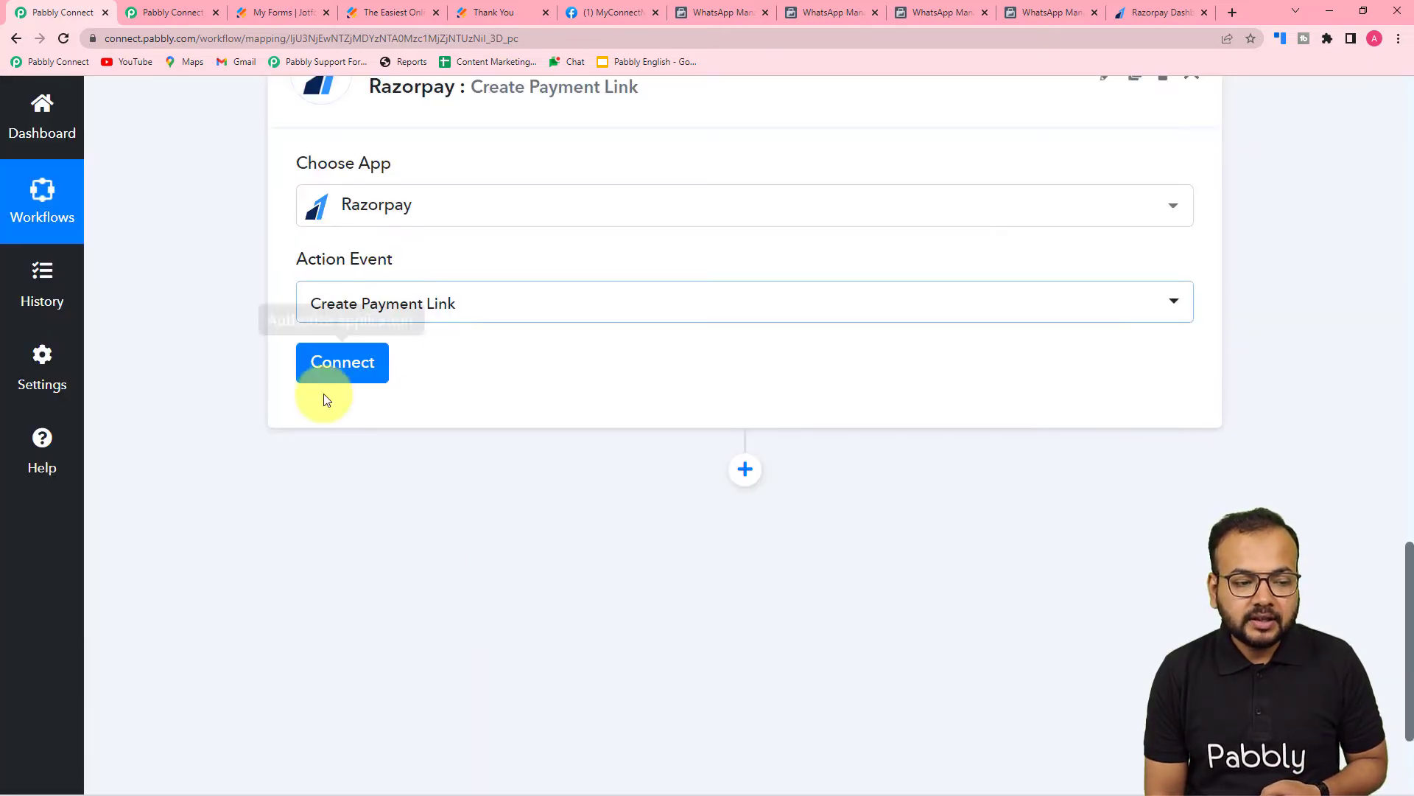
- Begin adding a new Razorpay account connection for the Create Payment Link action
{"action": "left_click", "coordinate": [337, 359]}
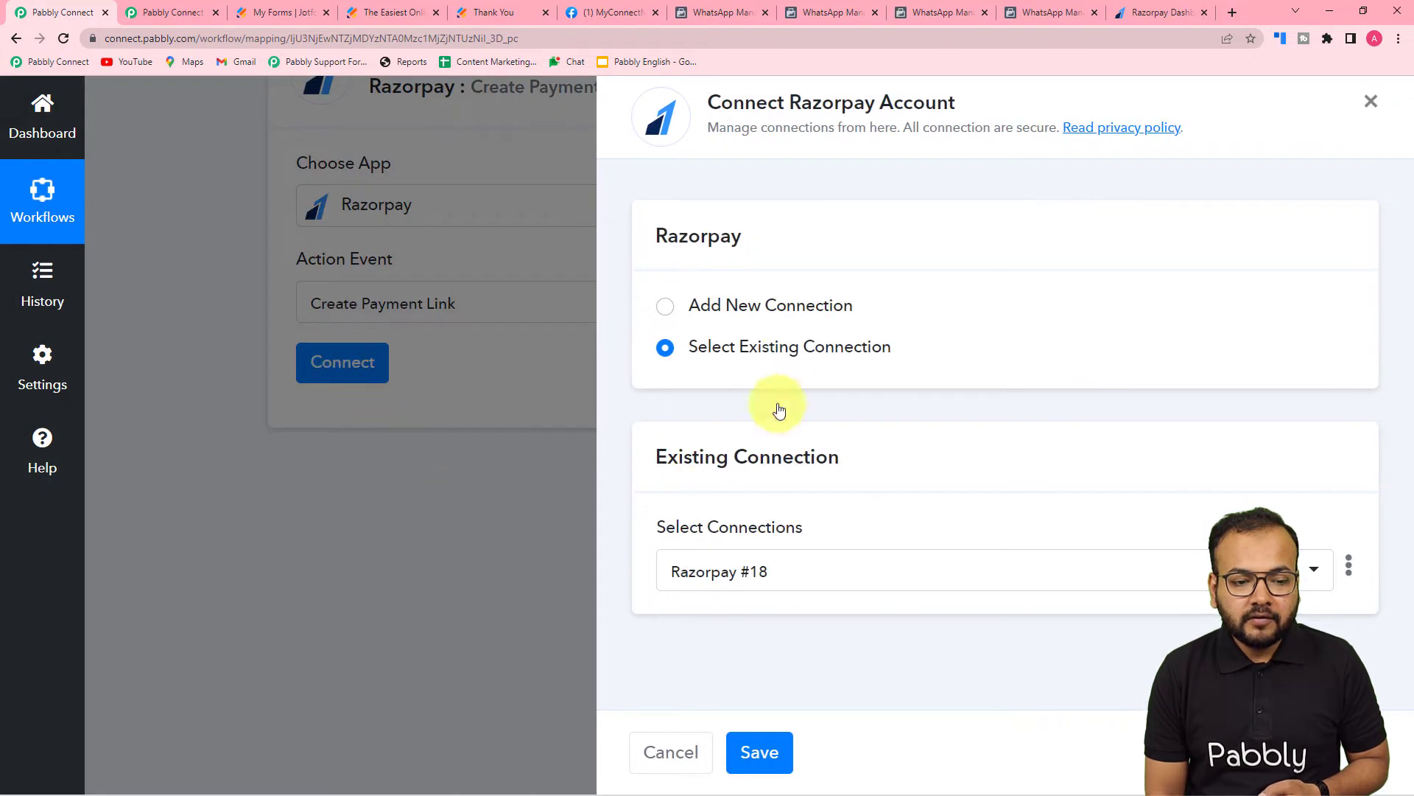
{"action": "left_click", "coordinate": [662, 312]}
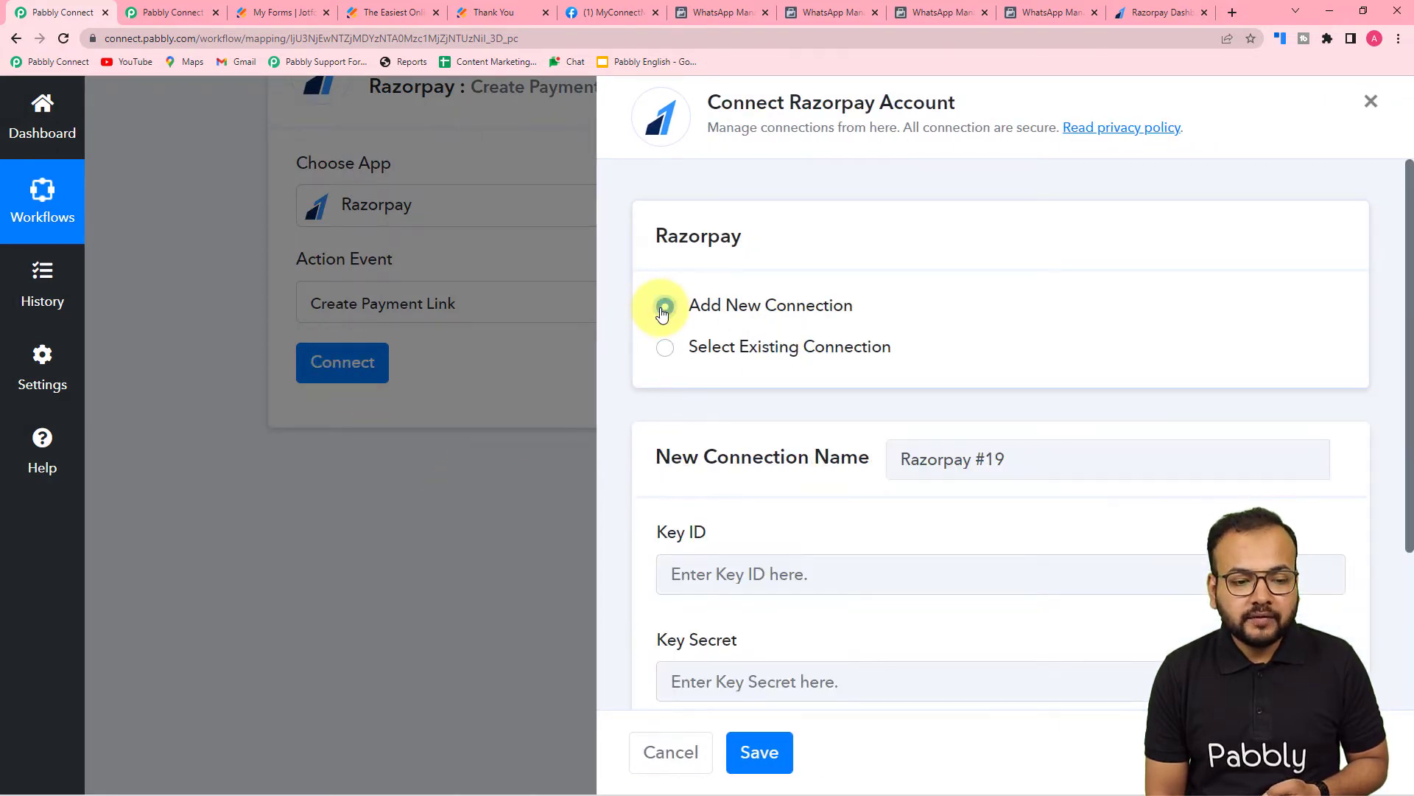
{"action": "scroll", "coordinate": [663, 312], "scroll_direction": "down", "scroll_amount": 3}
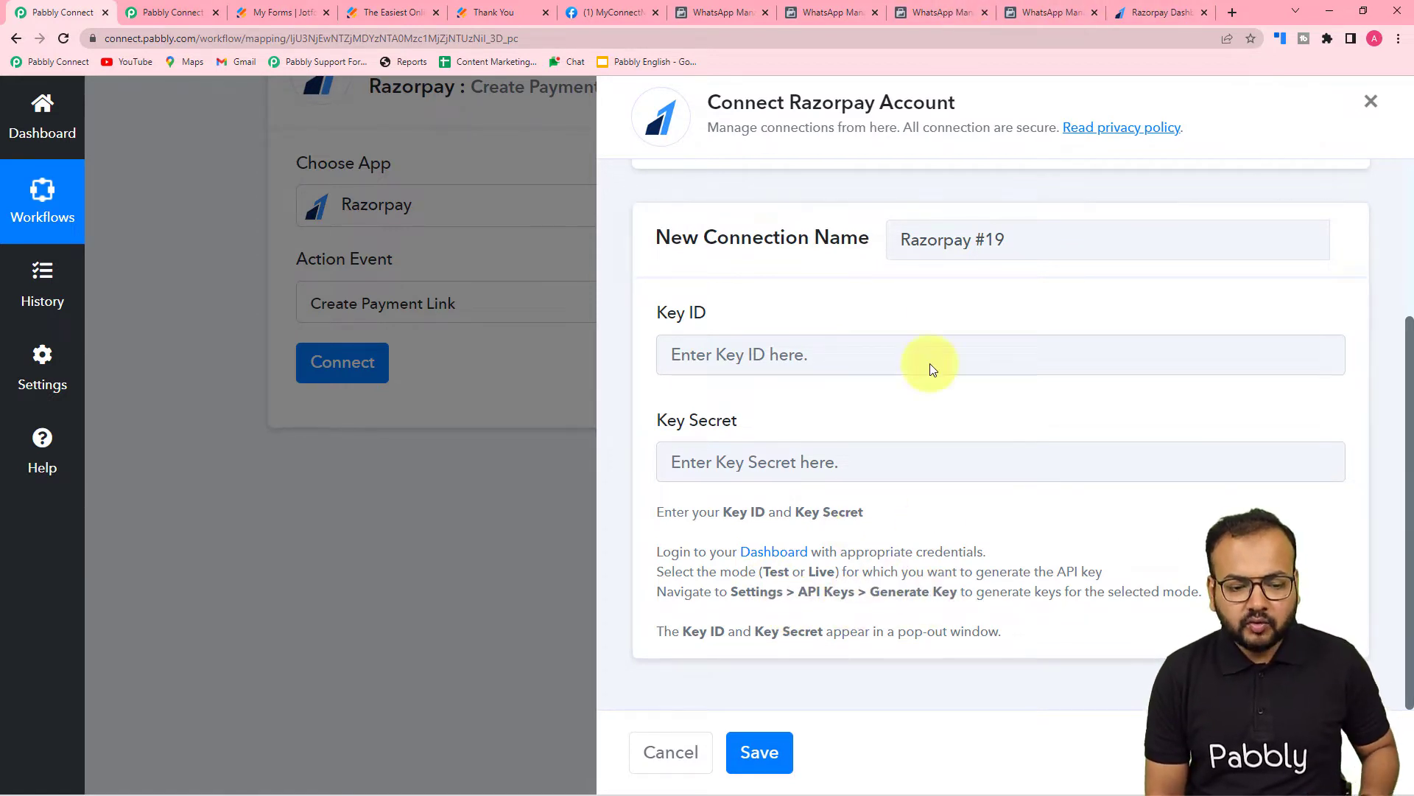
- Switch to the Razorpay dashboard and open the API Keys page in its settings
{"action": "left_click", "coordinate": [1161, 13]}
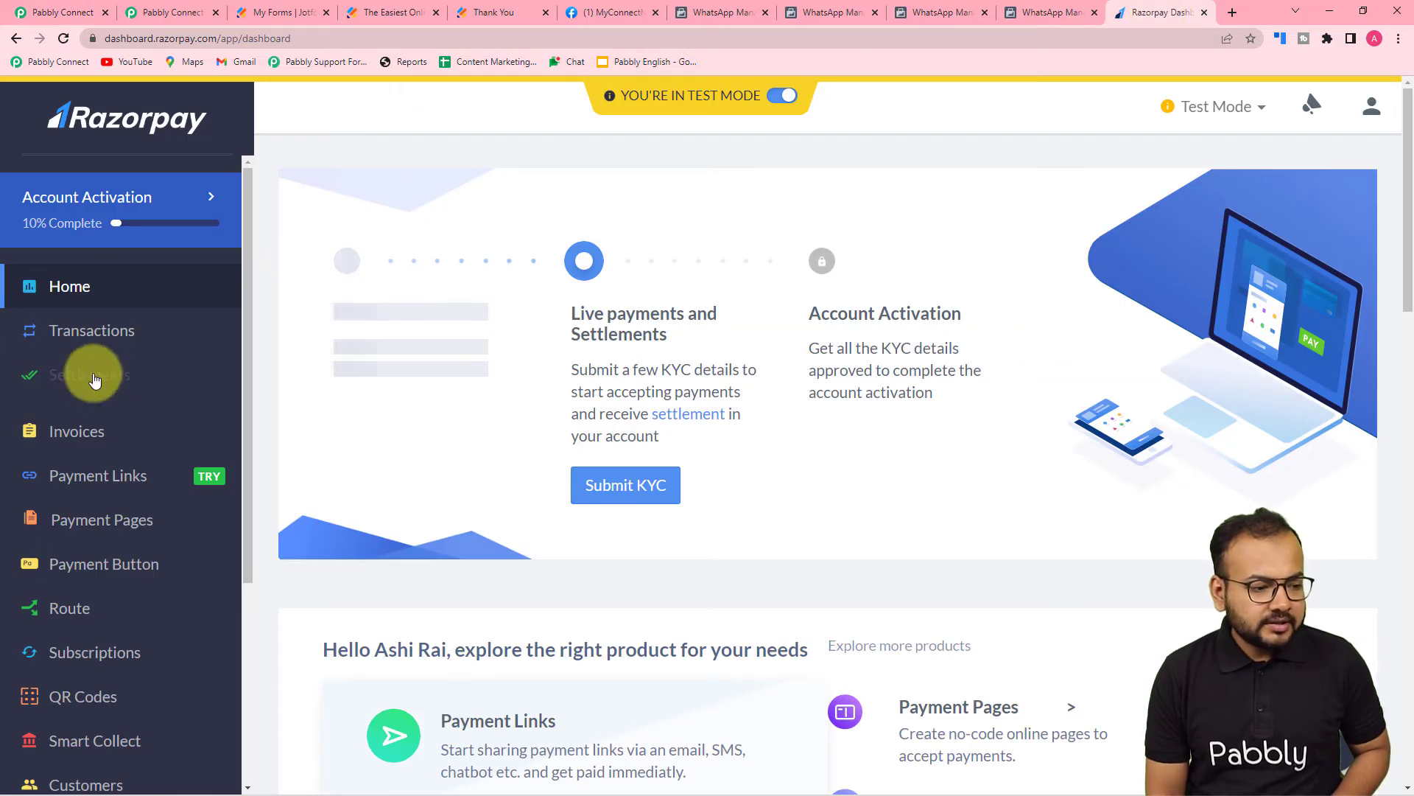
{"action": "scroll", "coordinate": [94, 380], "scroll_direction": "down", "scroll_amount": 4}
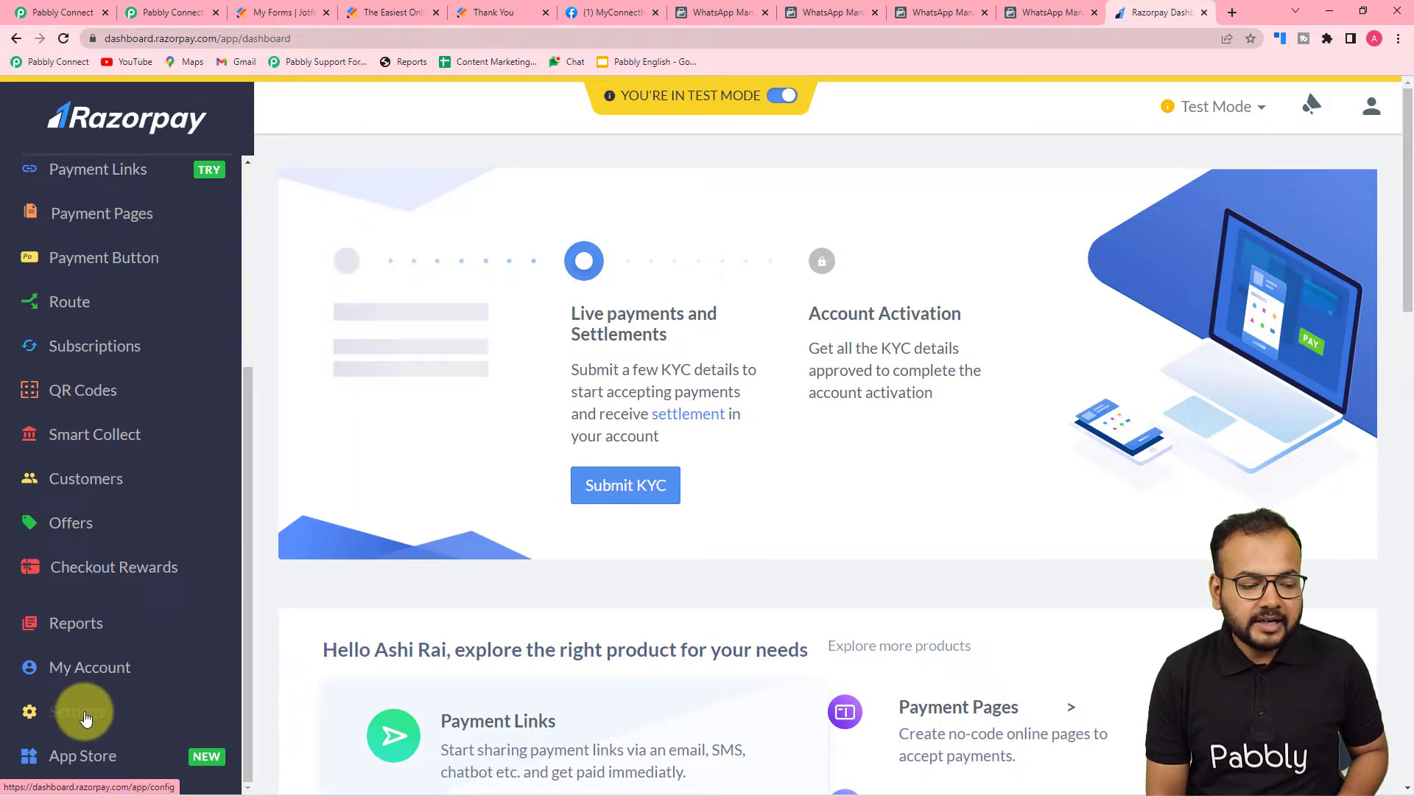
{"action": "left_click", "coordinate": [66, 716]}
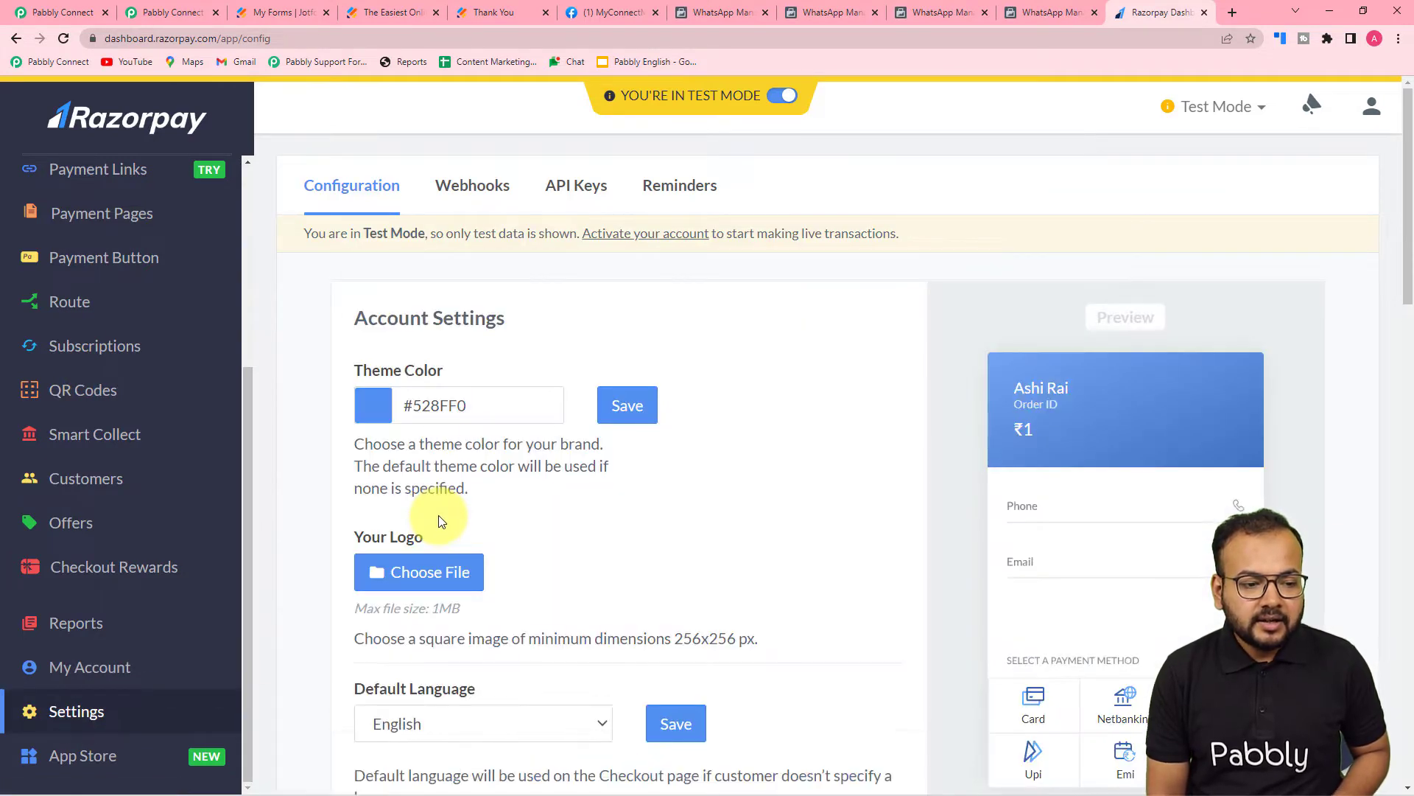
{"action": "left_click", "coordinate": [565, 185]}
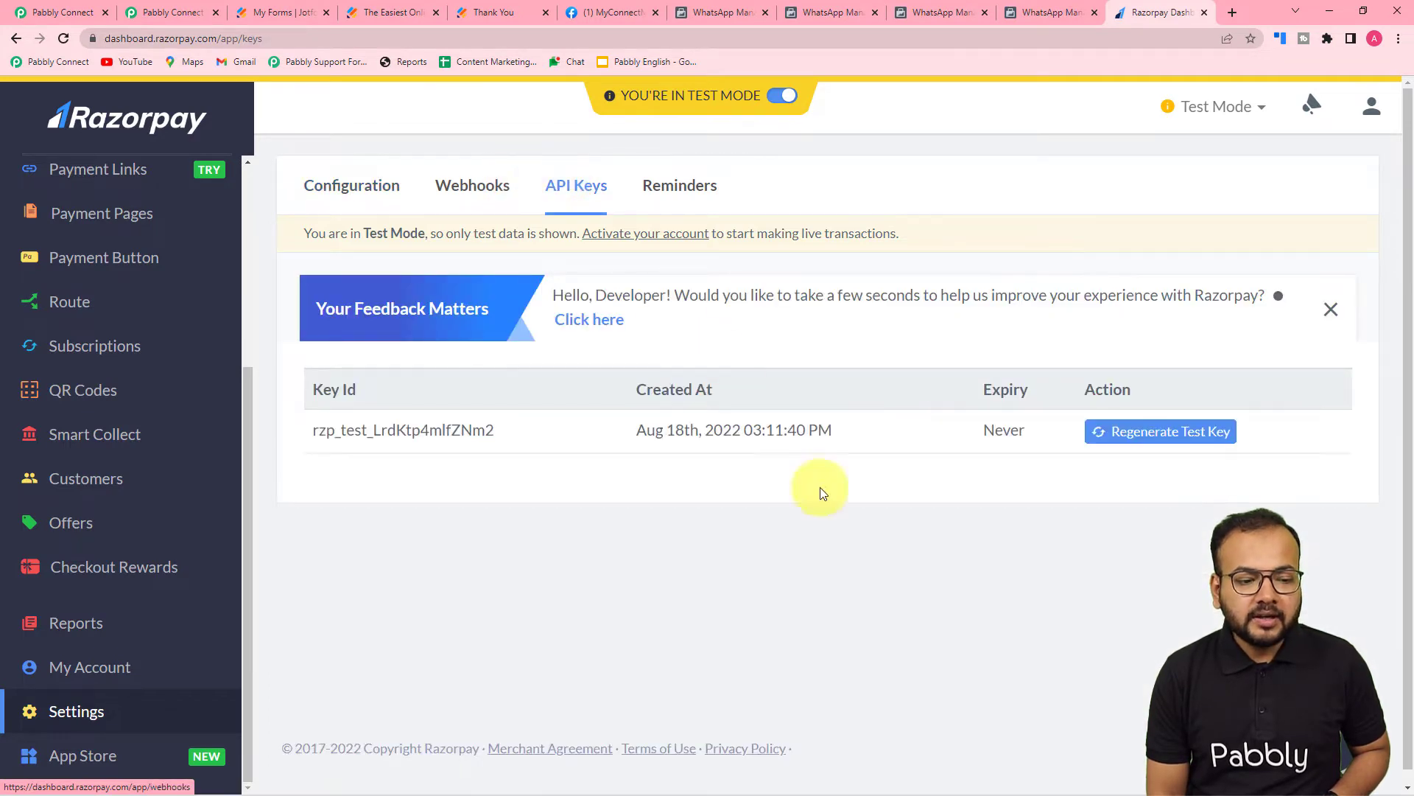
- Regenerate the Razorpay test key, deactivating the old key immediately
{"action": "left_click", "coordinate": [1137, 435]}
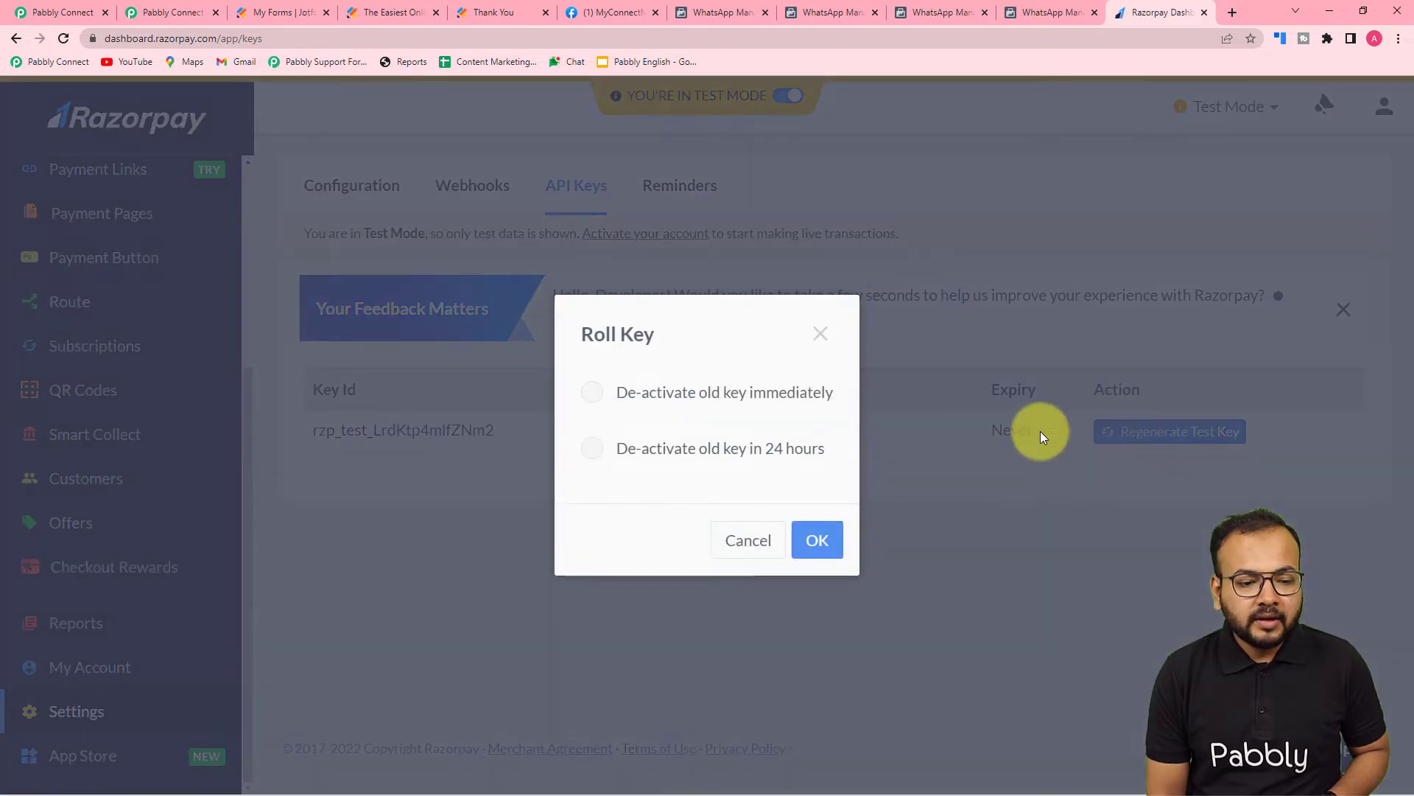
{"action": "left_click", "coordinate": [594, 394]}
{"action": "left_click", "coordinate": [818, 552]}
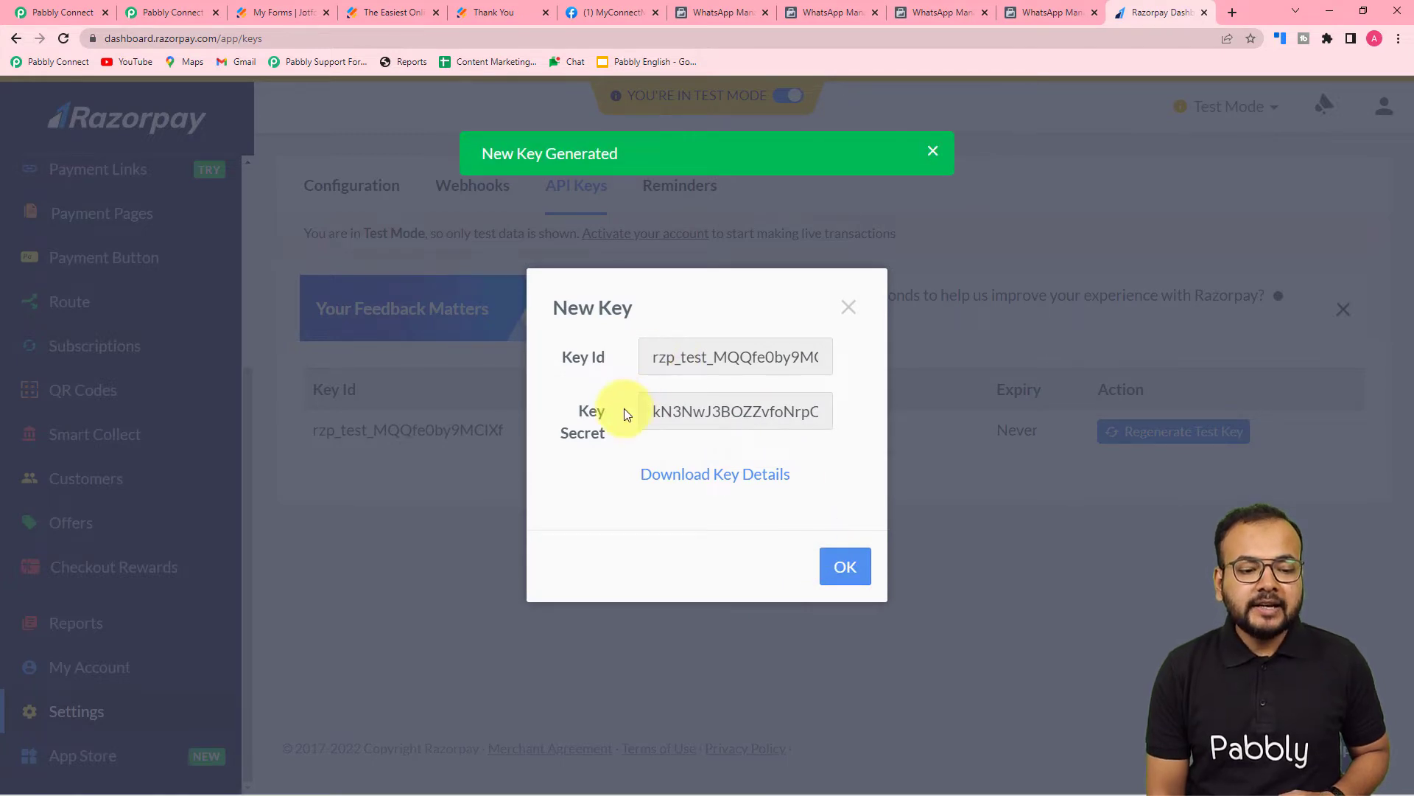
- Copy the new Key Id from Razorpay and paste it as the Key ID of the Pabbly Connect connection
{"action": "left_click", "coordinate": [718, 361]}
{"action": "right_click", "coordinate": [713, 361]}
{"action": "left_click", "coordinate": [736, 373]}
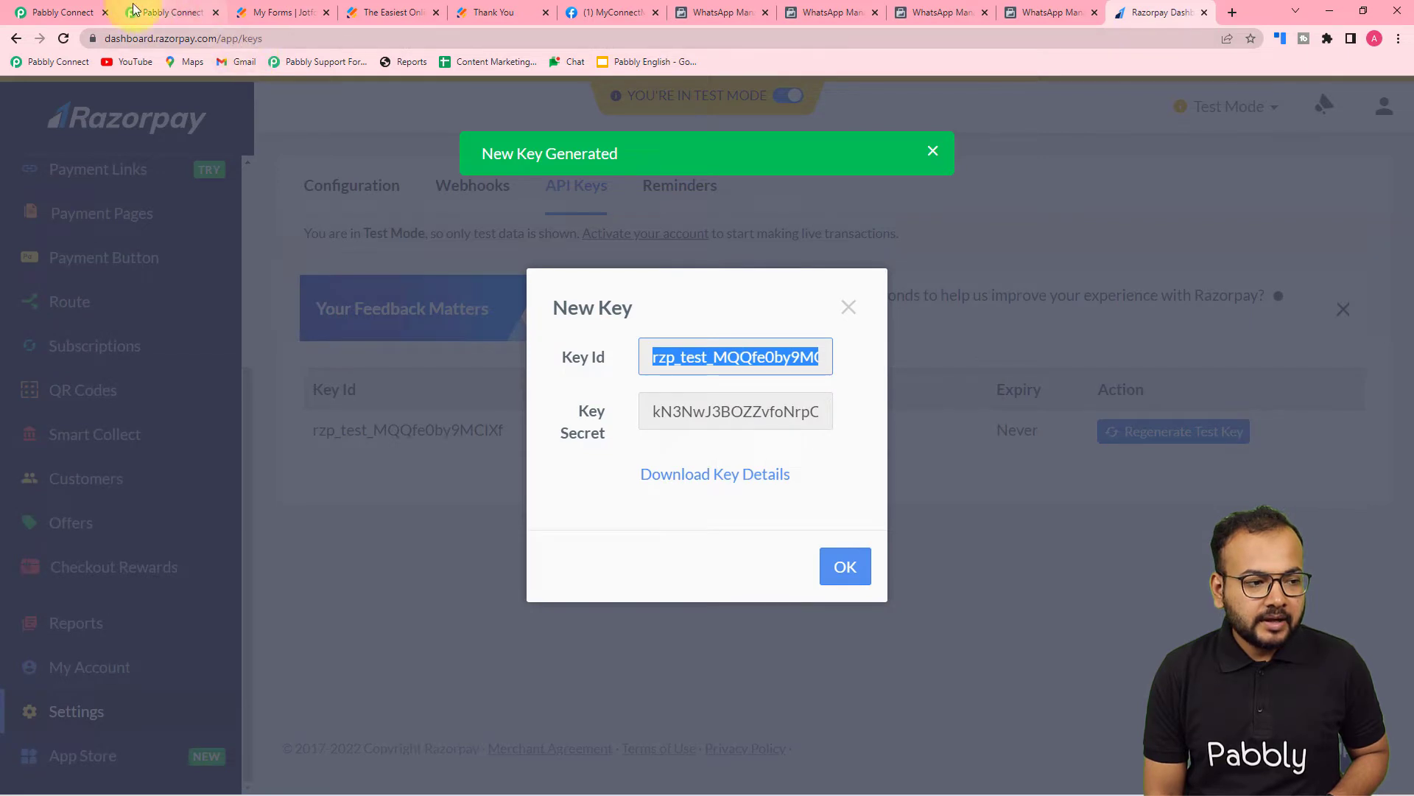
{"action": "left_click", "coordinate": [74, 11]}
{"action": "right_click", "coordinate": [751, 359]}
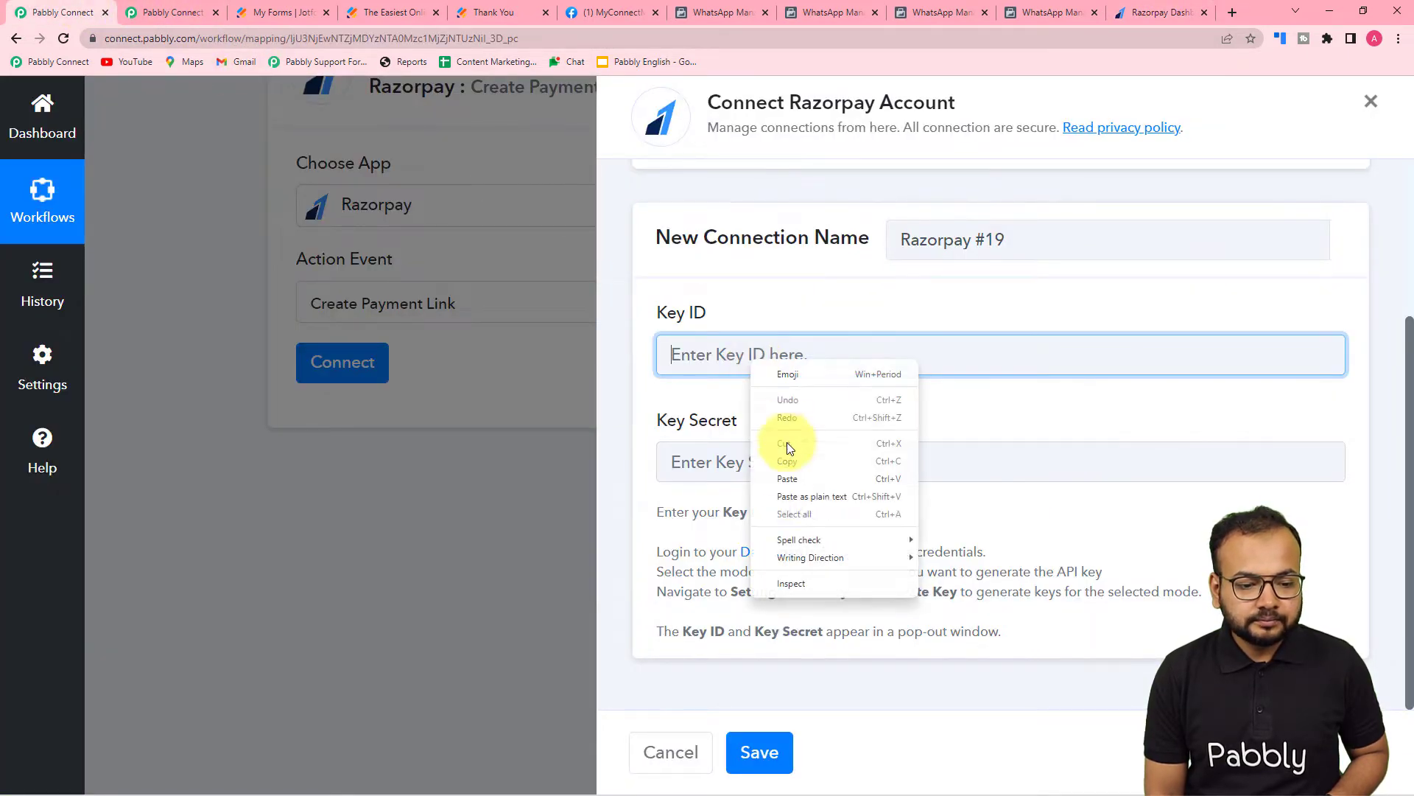
{"action": "left_click", "coordinate": [784, 493]}
- Copy the new Key Secret from Razorpay, paste it into the Pabbly Connect connection's Key Secret, and save the connection
{"action": "left_click", "coordinate": [1119, 16]}
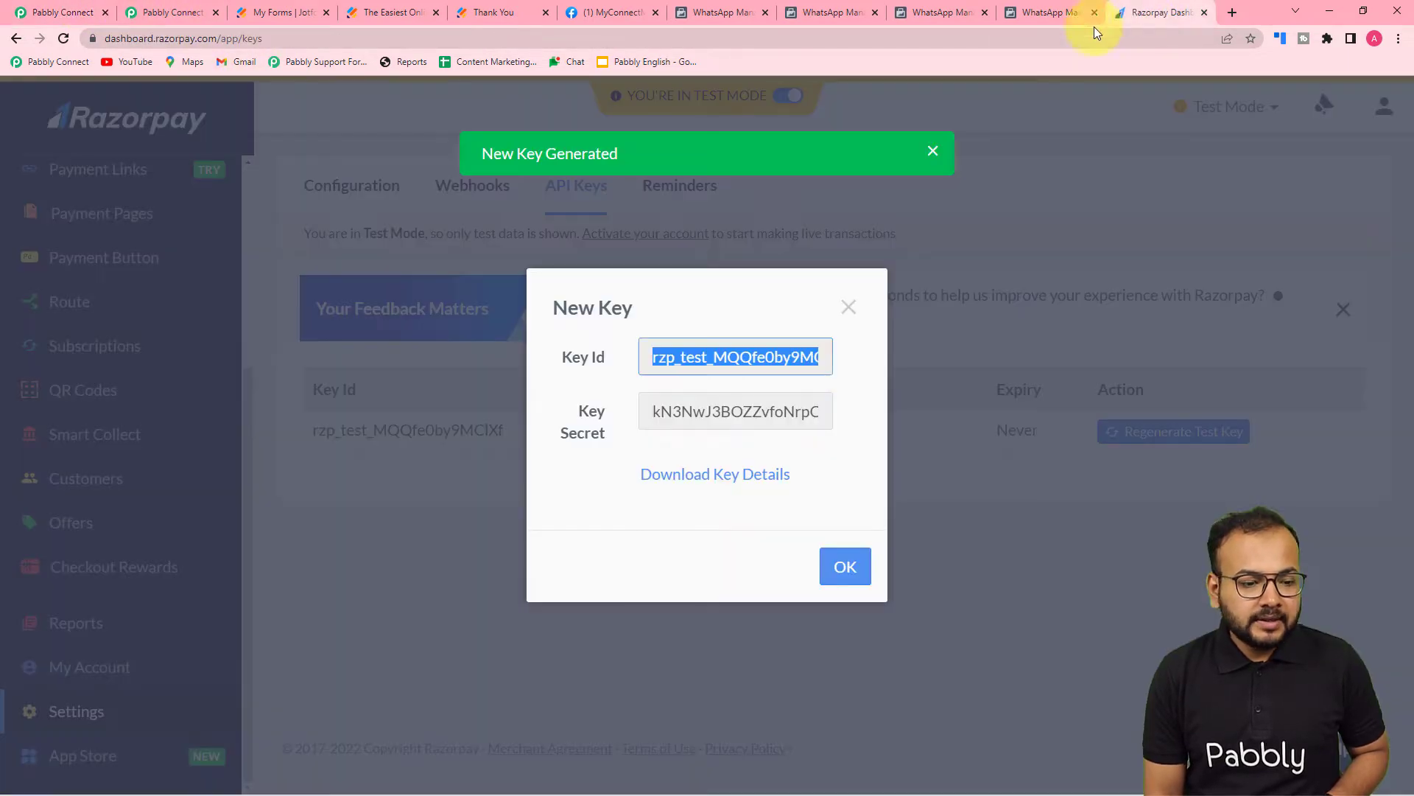
{"action": "left_click", "coordinate": [728, 417]}
{"action": "right_click", "coordinate": [728, 417]}
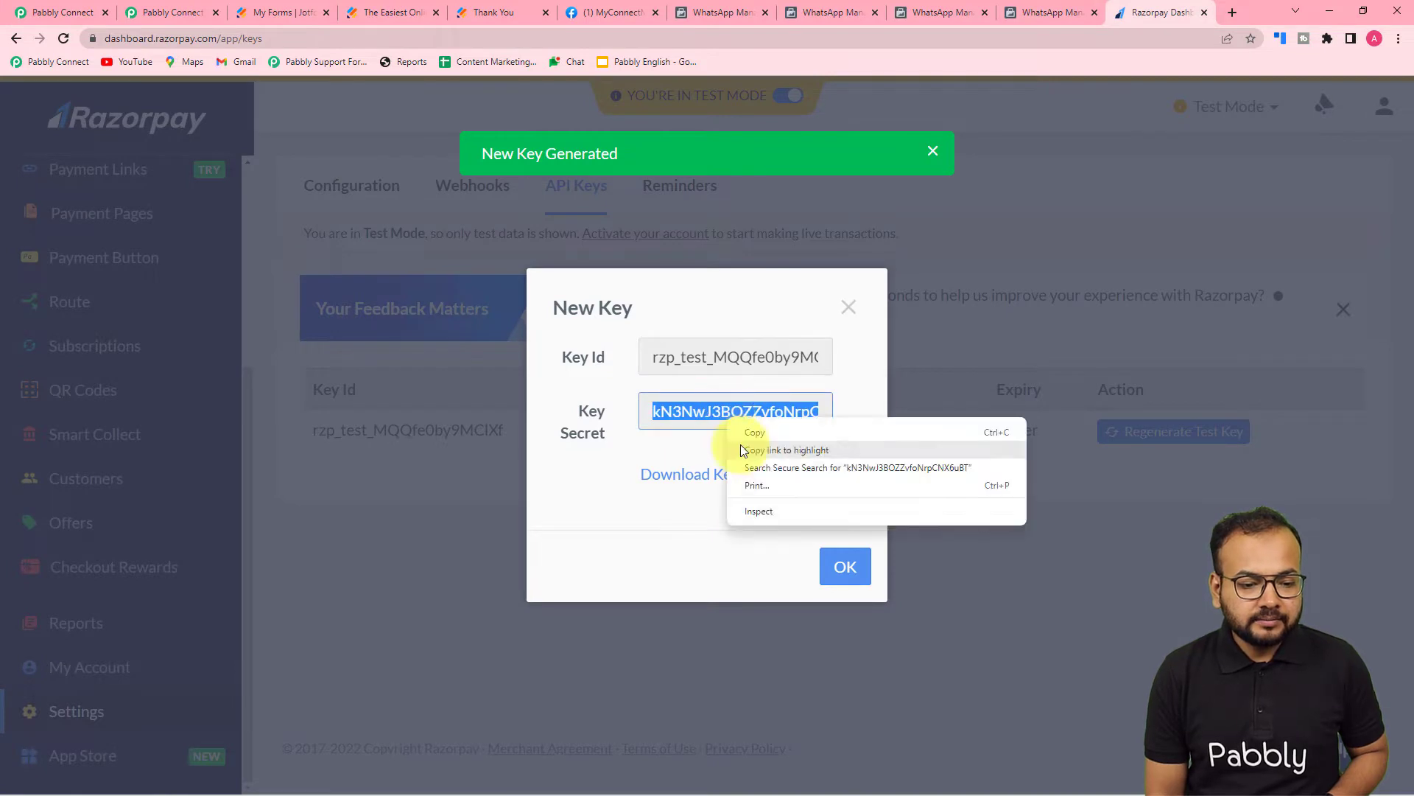
{"action": "left_click", "coordinate": [740, 433]}
{"action": "left_click", "coordinate": [59, 7]}
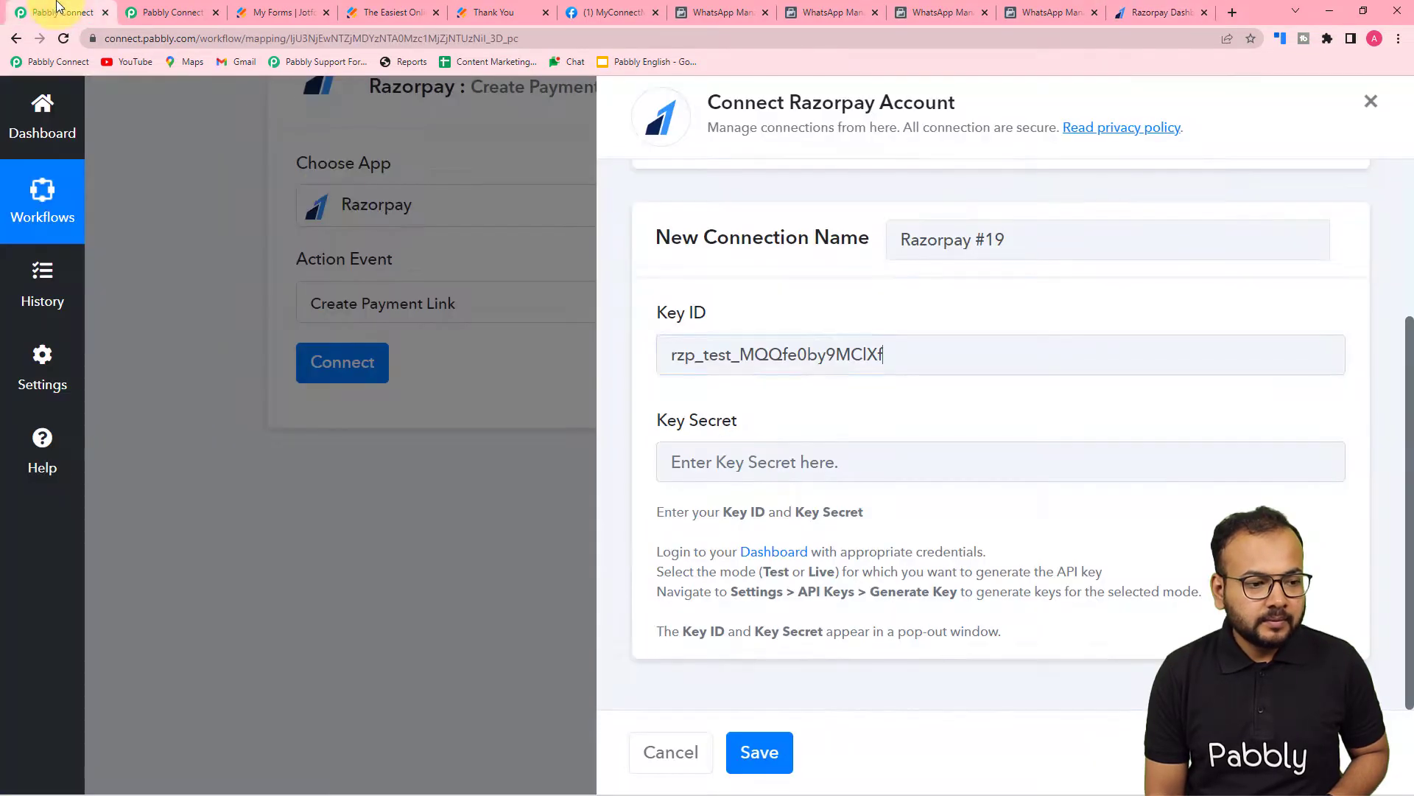
{"action": "right_click", "coordinate": [702, 451]}
{"action": "left_click", "coordinate": [736, 626]}
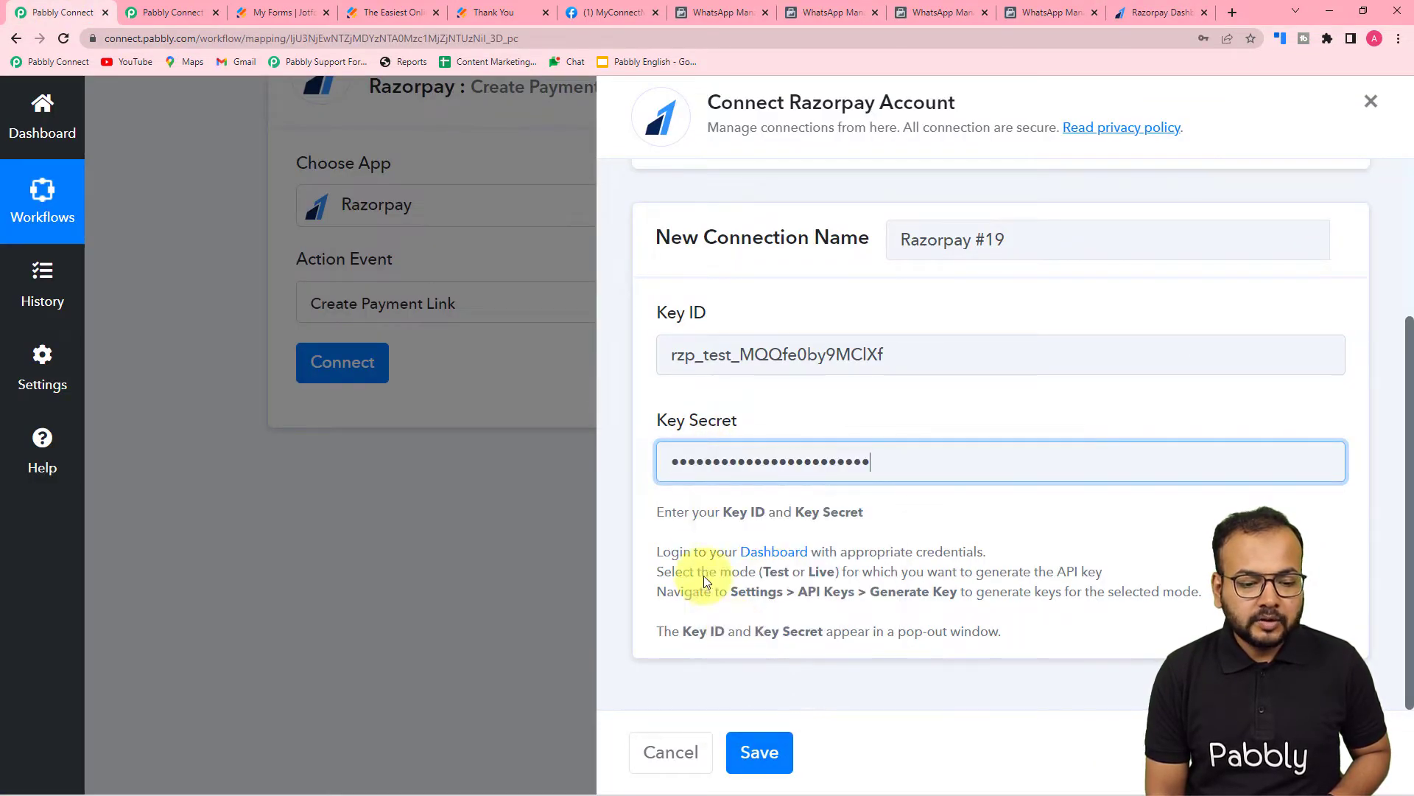
{"action": "left_click", "coordinate": [764, 752]}
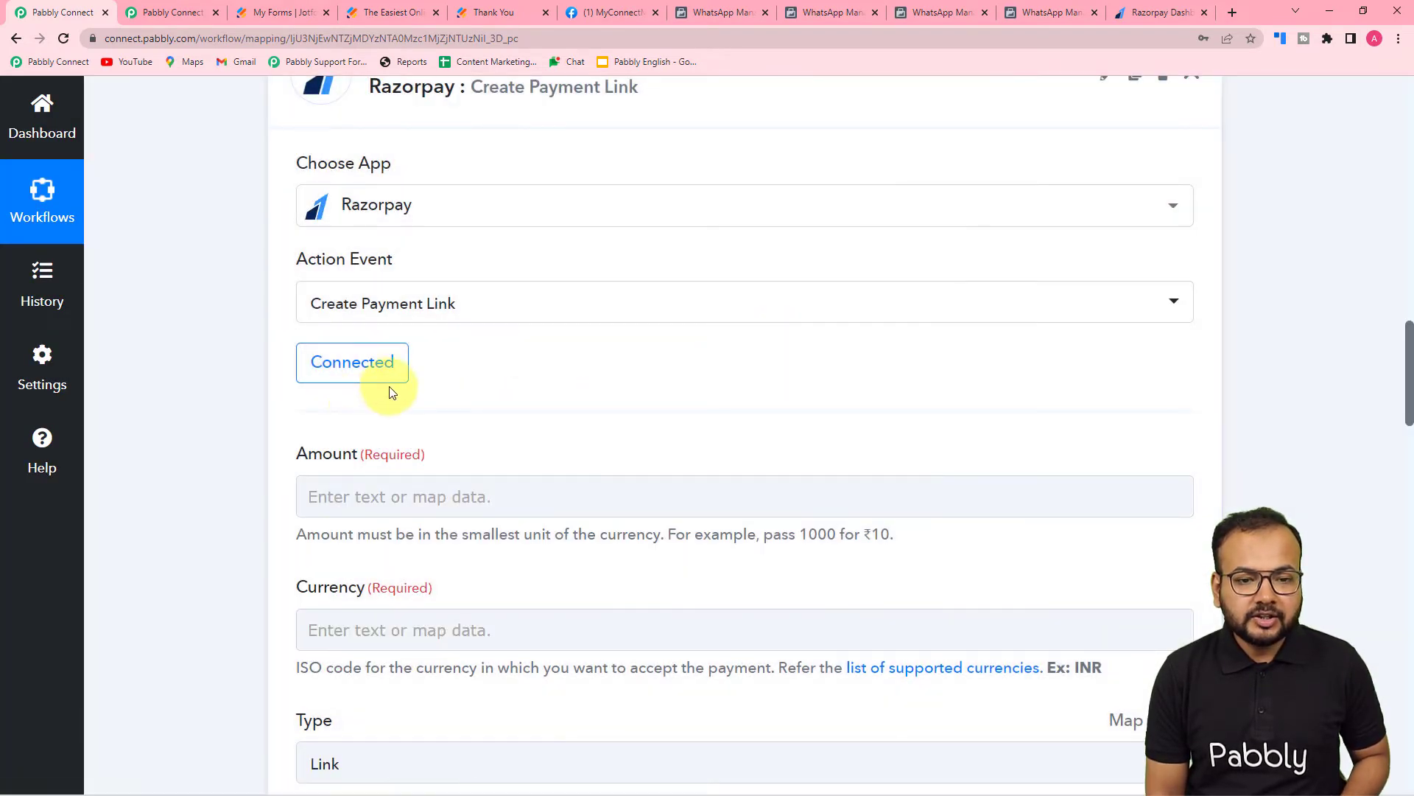
- Dismiss the new key details in Razorpay and switch back to the Pabbly Connect workflow
{"action": "left_click", "coordinate": [1153, 13]}
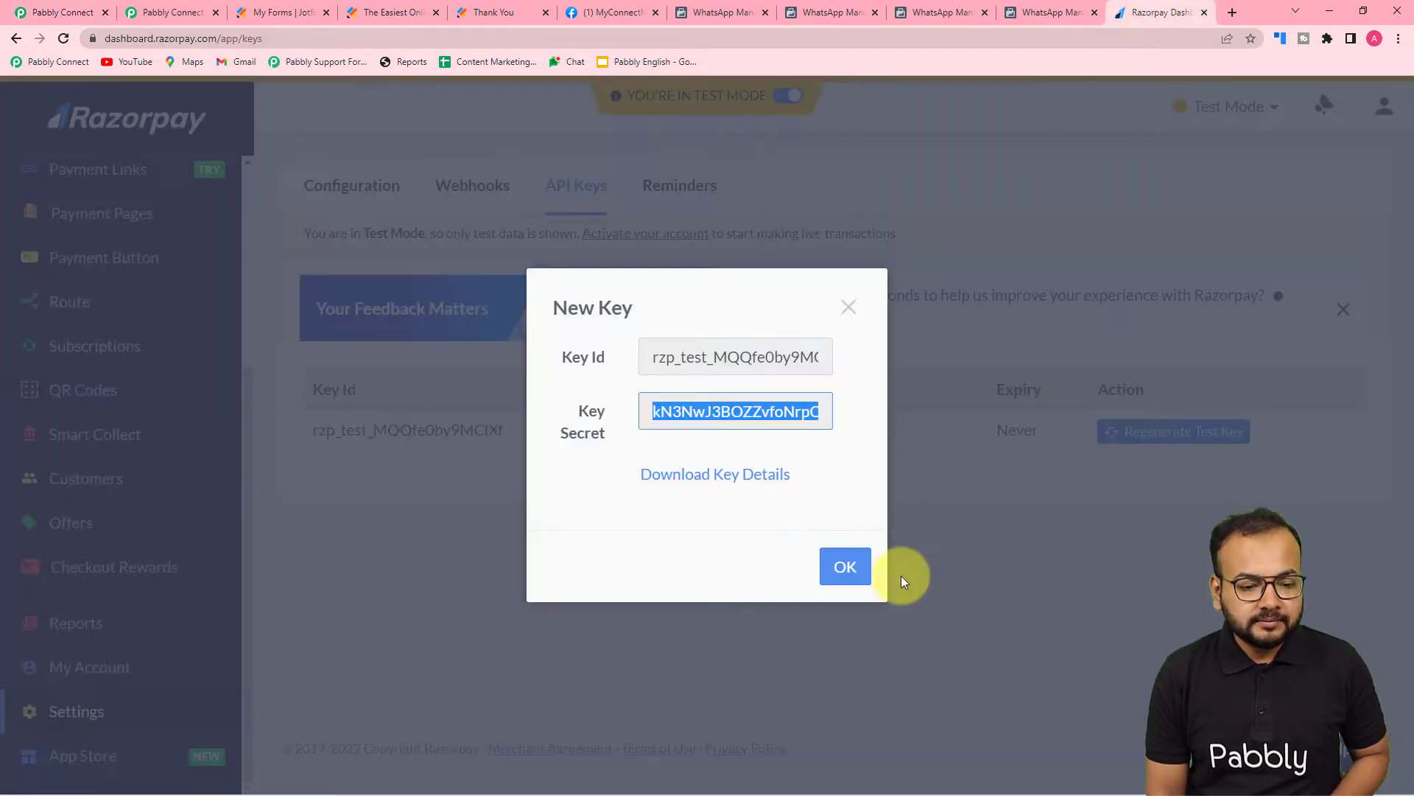
{"action": "left_click", "coordinate": [846, 567]}
{"action": "left_click", "coordinate": [767, 514]}
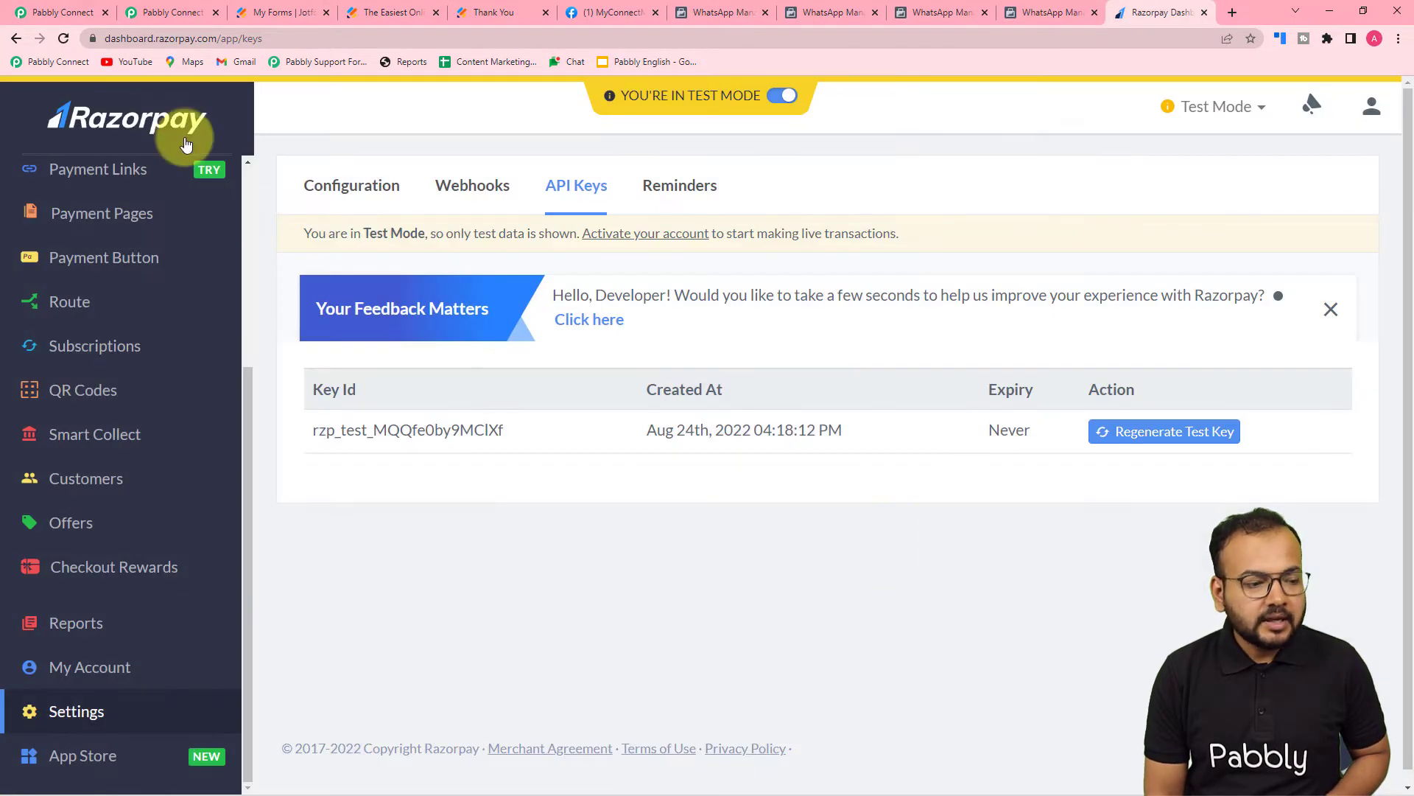
{"action": "left_click", "coordinate": [68, 12]}
- Examine the payment link's fields to fill in and the captured JotForm response data available for mapping
{"action": "scroll", "coordinate": [166, 330], "scroll_direction": "down", "scroll_amount": 4}
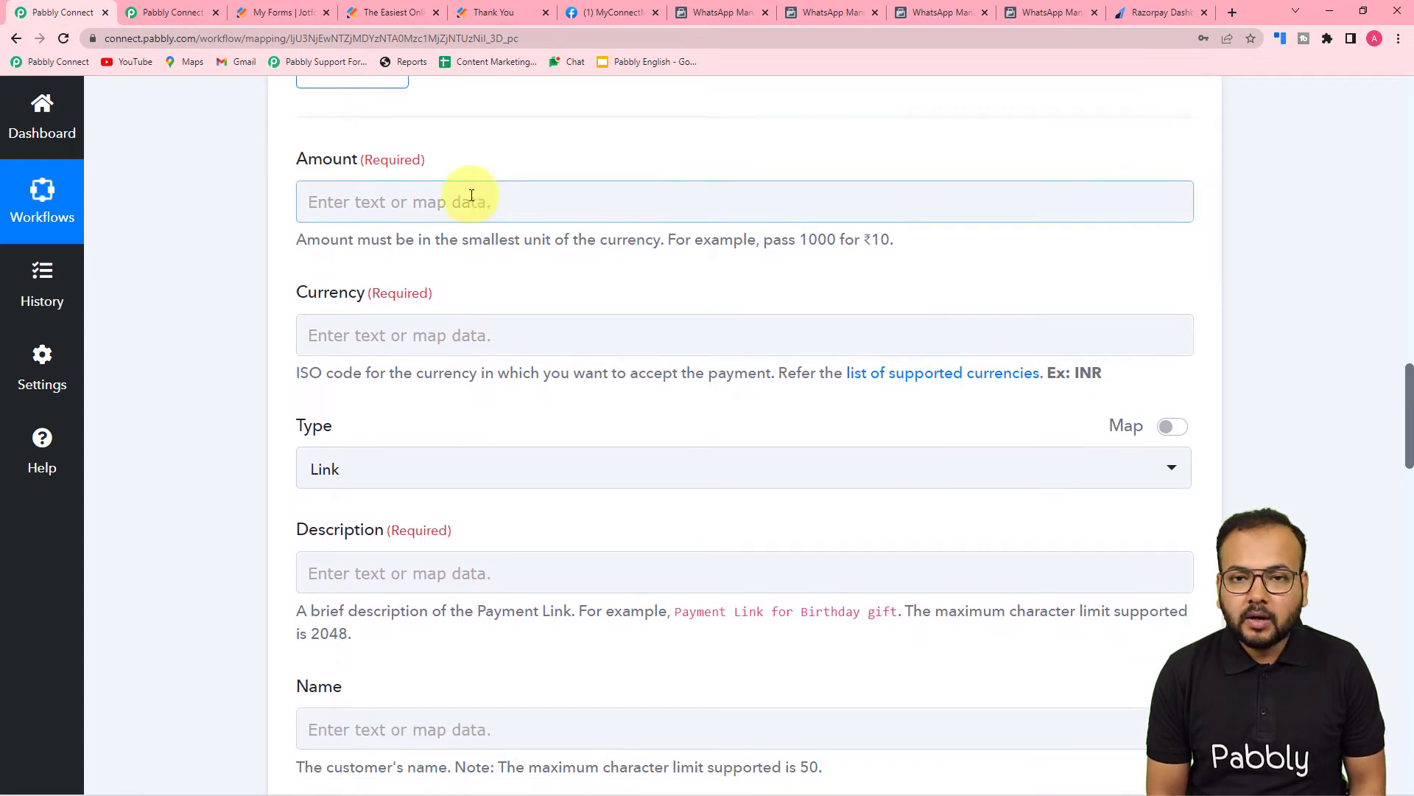
{"action": "scroll", "coordinate": [475, 379], "scroll_direction": "down", "scroll_amount": 2}
{"action": "scroll", "coordinate": [475, 379], "scroll_direction": "down", "scroll_amount": 1}
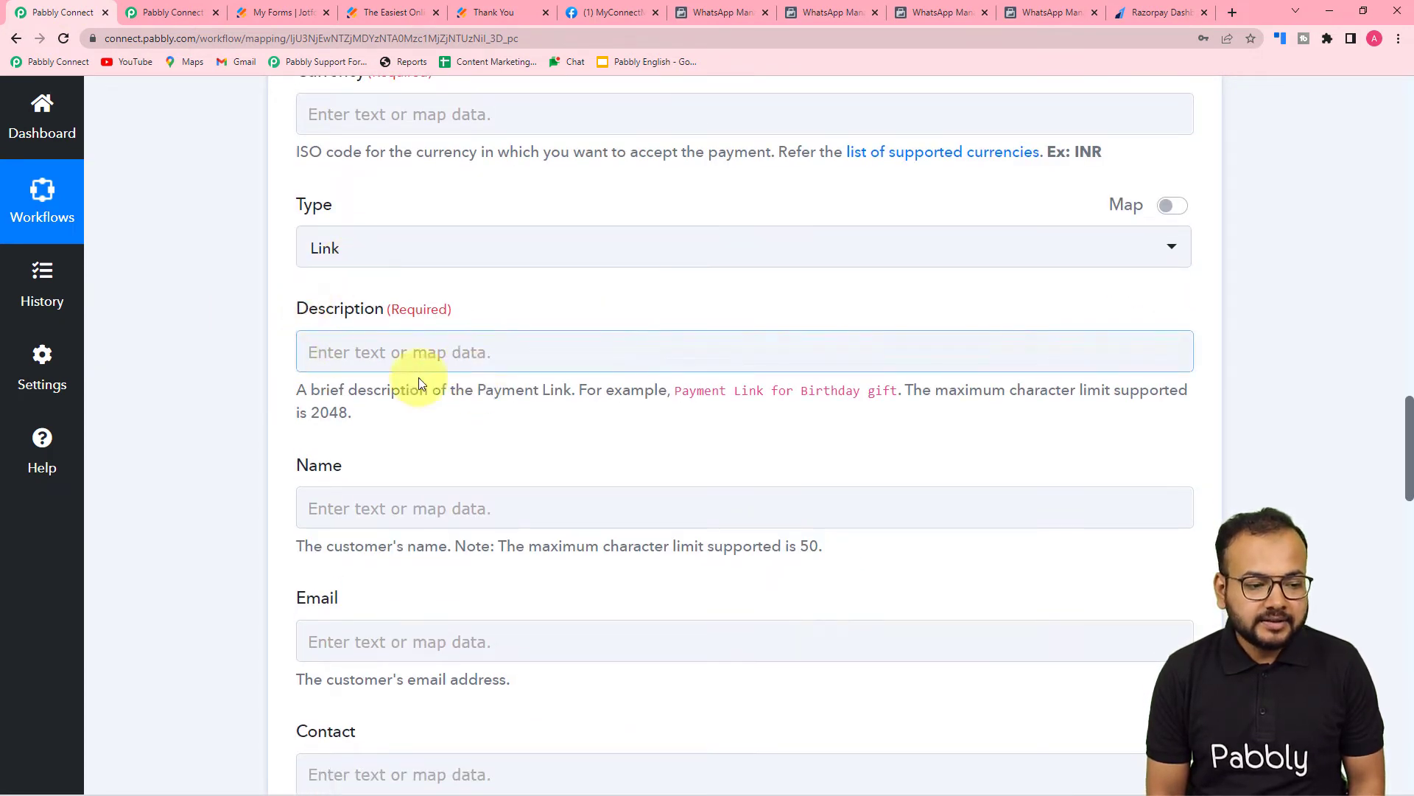
{"action": "scroll", "coordinate": [458, 373], "scroll_direction": "down", "scroll_amount": 4}
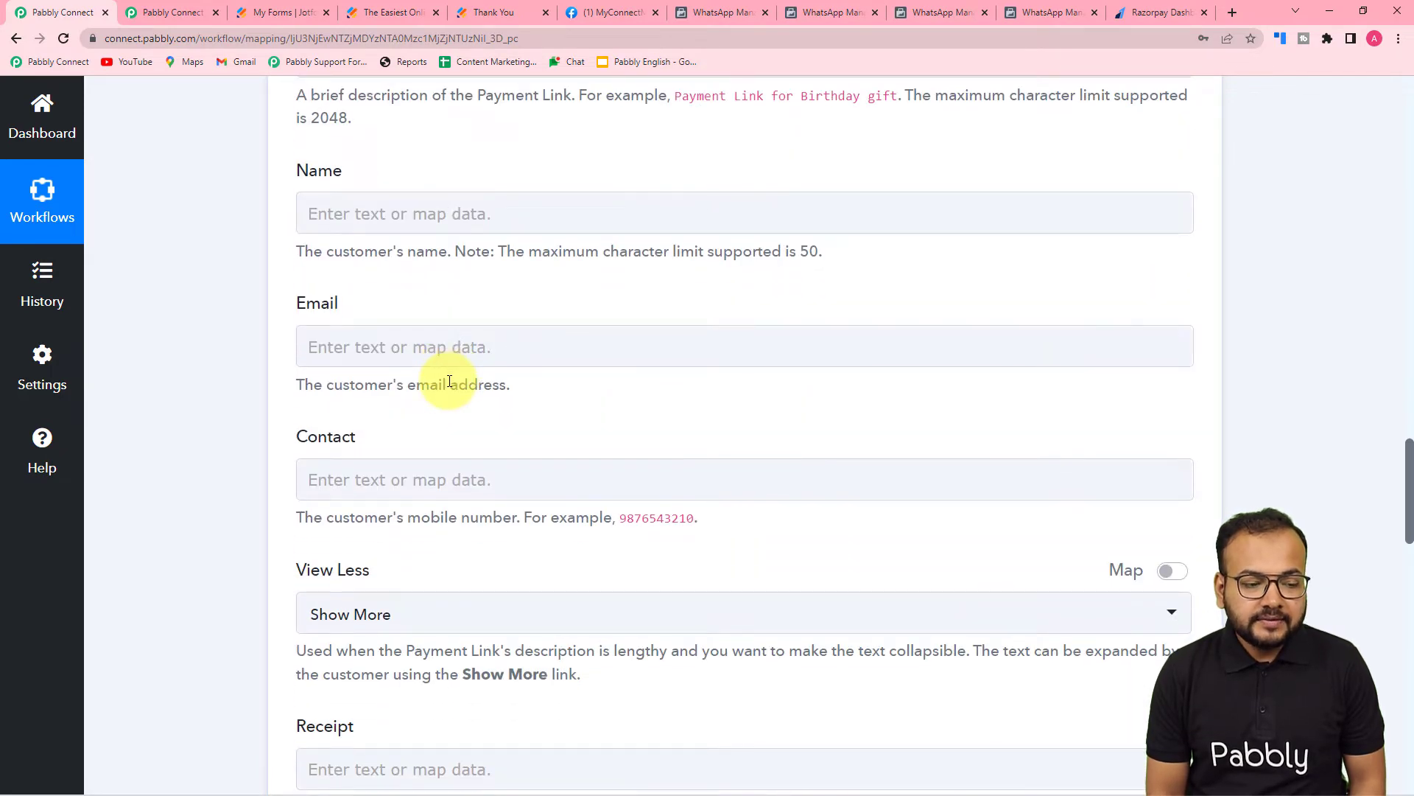
{"action": "scroll", "coordinate": [449, 381], "scroll_direction": "down", "scroll_amount": 2}
{"action": "scroll", "coordinate": [450, 380], "scroll_direction": "up", "scroll_amount": 11}
{"action": "scroll", "coordinate": [448, 380], "scroll_direction": "up", "scroll_amount": 8}
{"action": "scroll", "coordinate": [450, 389], "scroll_direction": "up", "scroll_amount": 5}
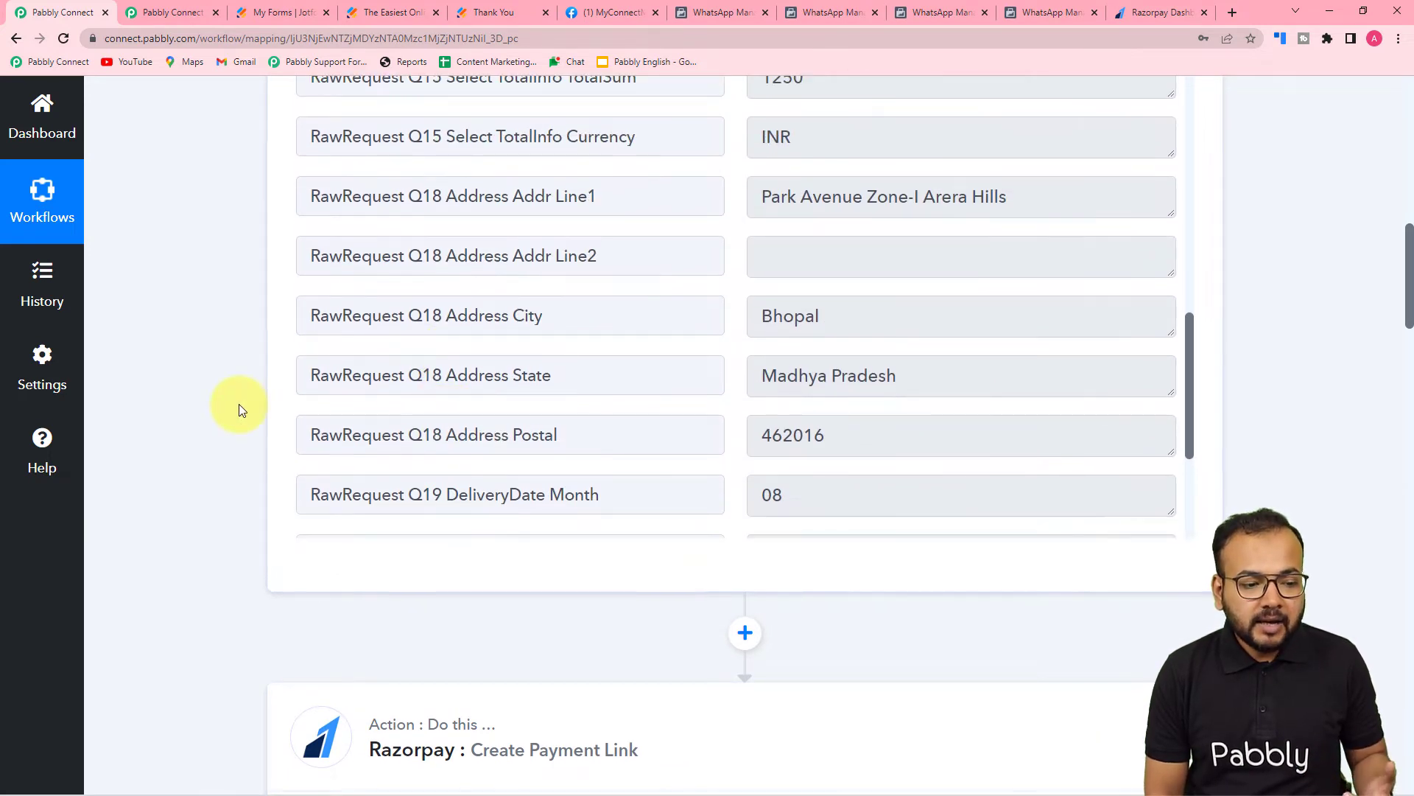
{"action": "scroll", "coordinate": [332, 287], "scroll_direction": "down", "scroll_amount": 3}
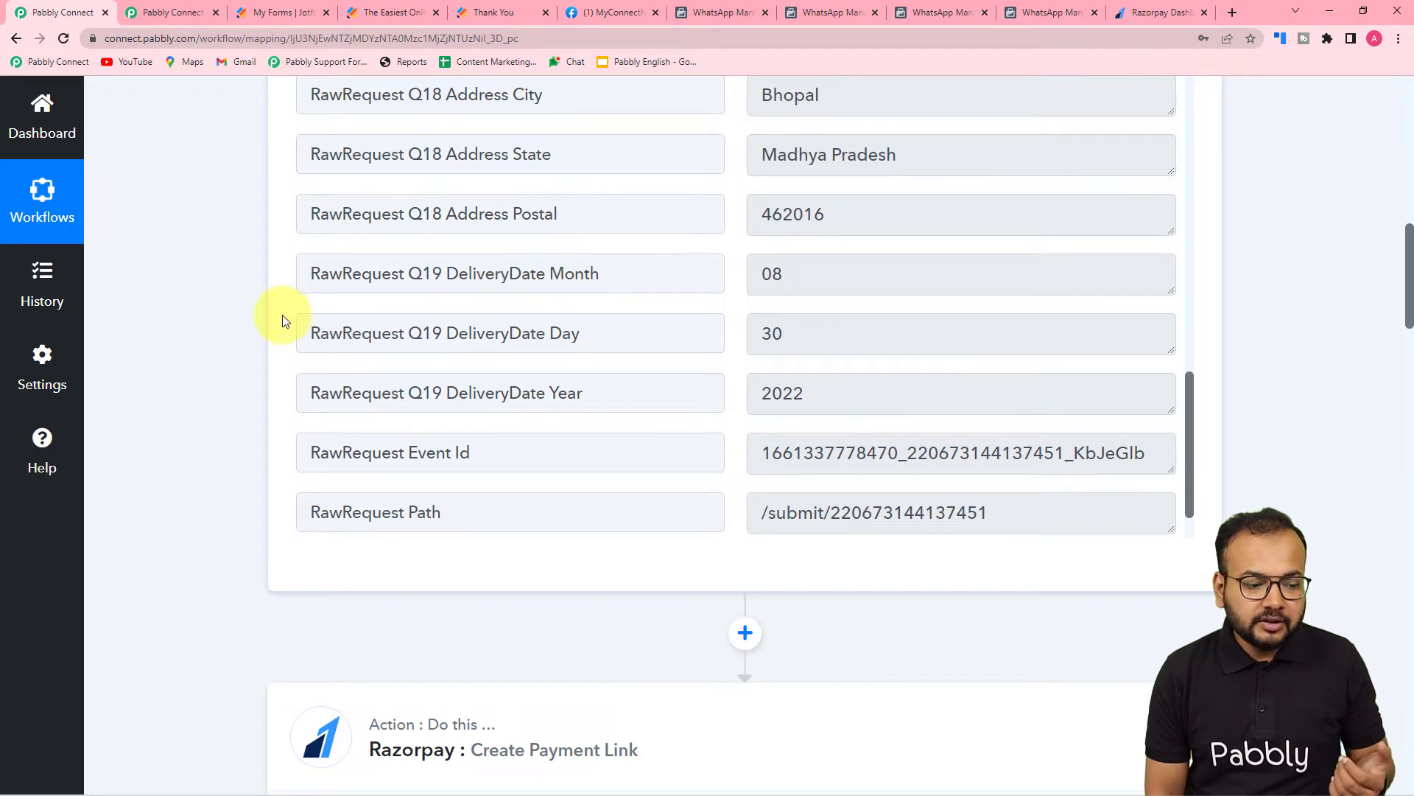
{"action": "scroll", "coordinate": [278, 316], "scroll_direction": "down", "scroll_amount": 3}
{"action": "scroll", "coordinate": [248, 339], "scroll_direction": "down", "scroll_amount": 10}
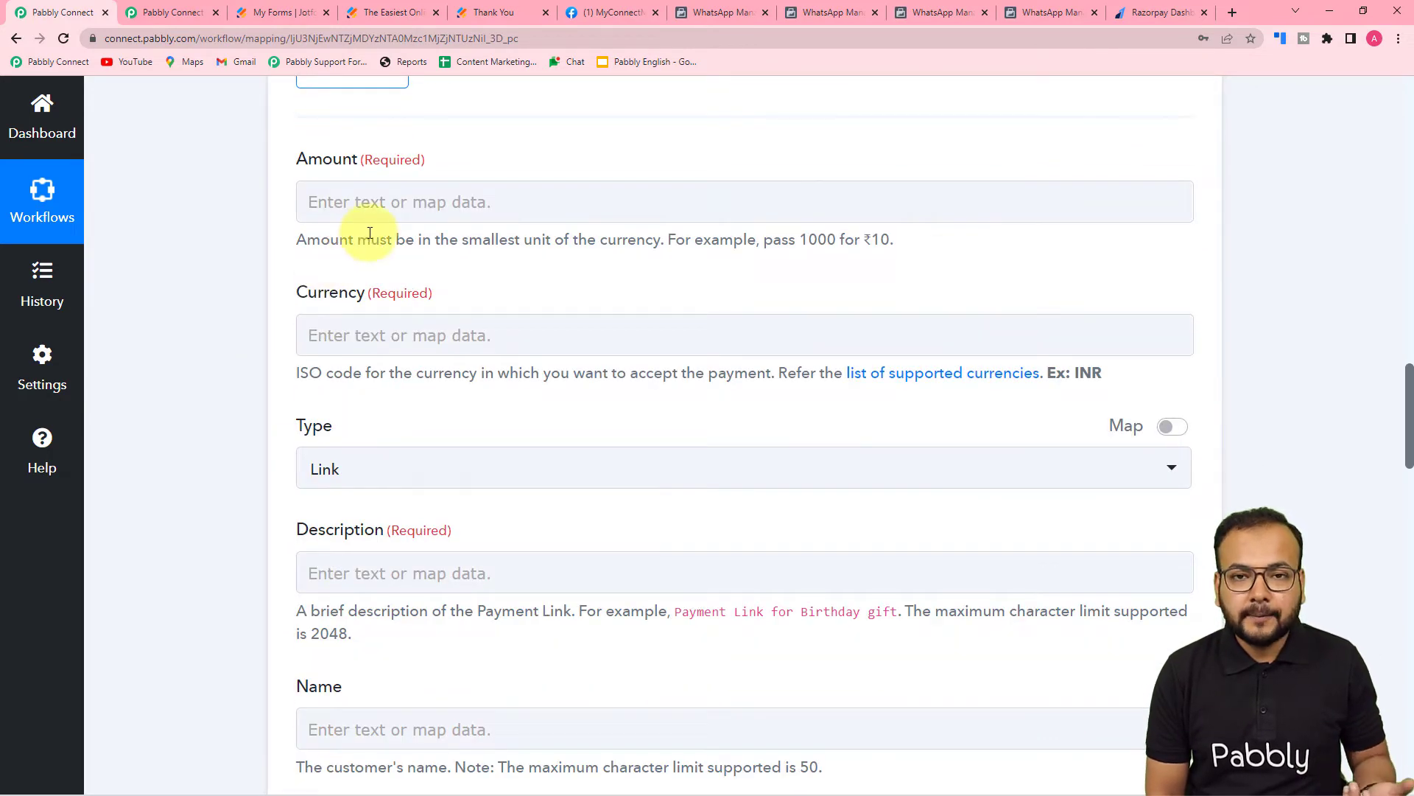
- Map the payment link's Amount to the TotalInfo TotalSum value from the JotForm response
{"action": "left_click", "coordinate": [412, 207]}
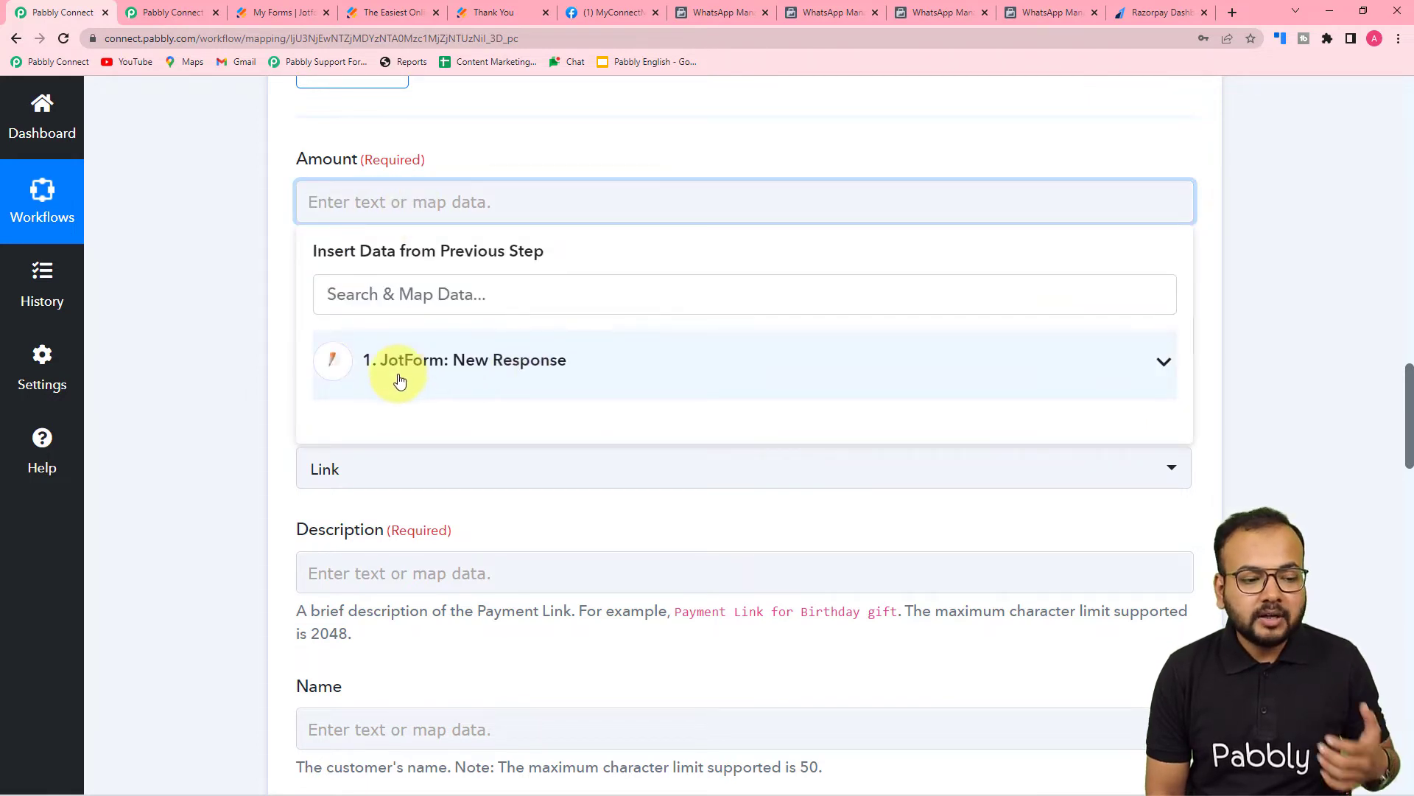
{"action": "left_click", "coordinate": [462, 375]}
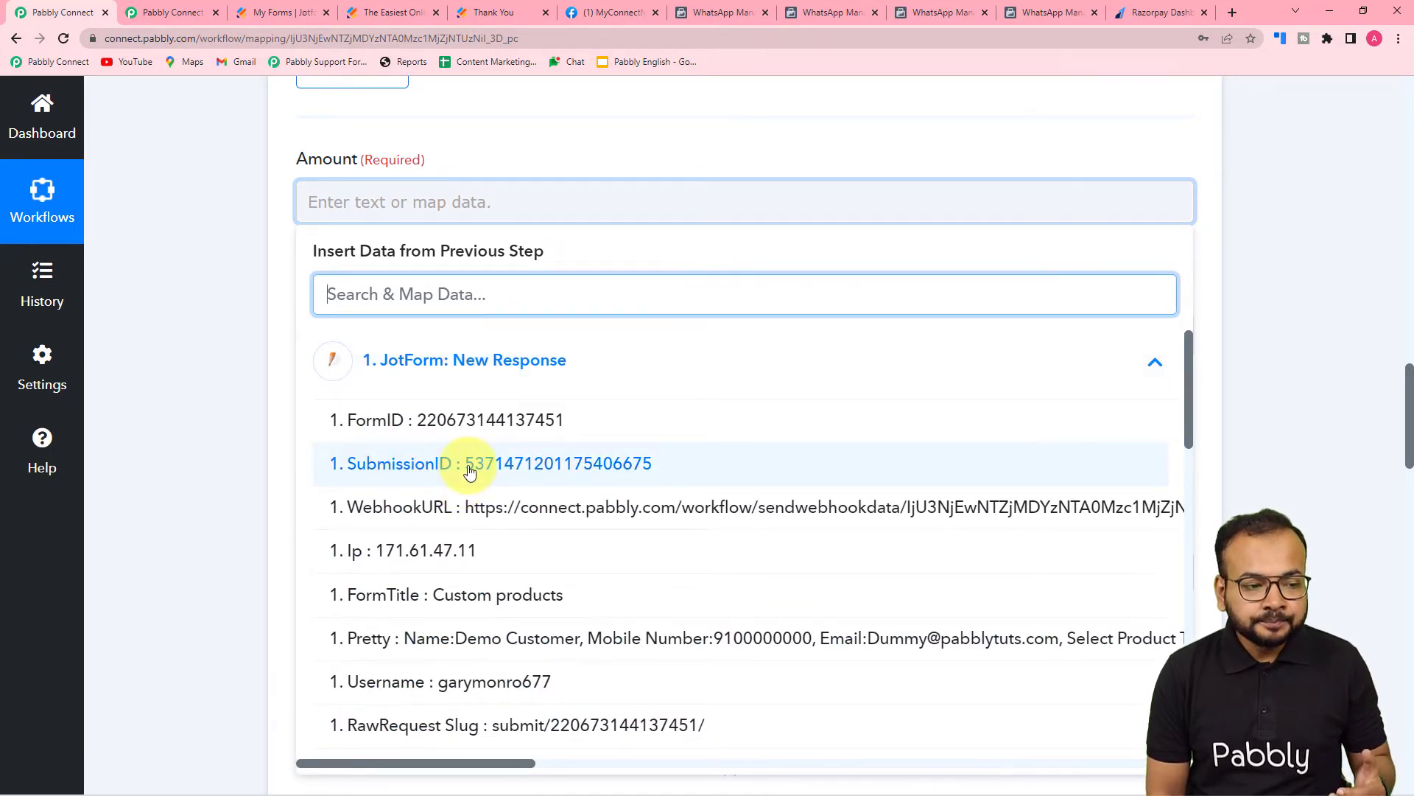
{"action": "scroll", "coordinate": [470, 472], "scroll_direction": "down", "scroll_amount": 6}
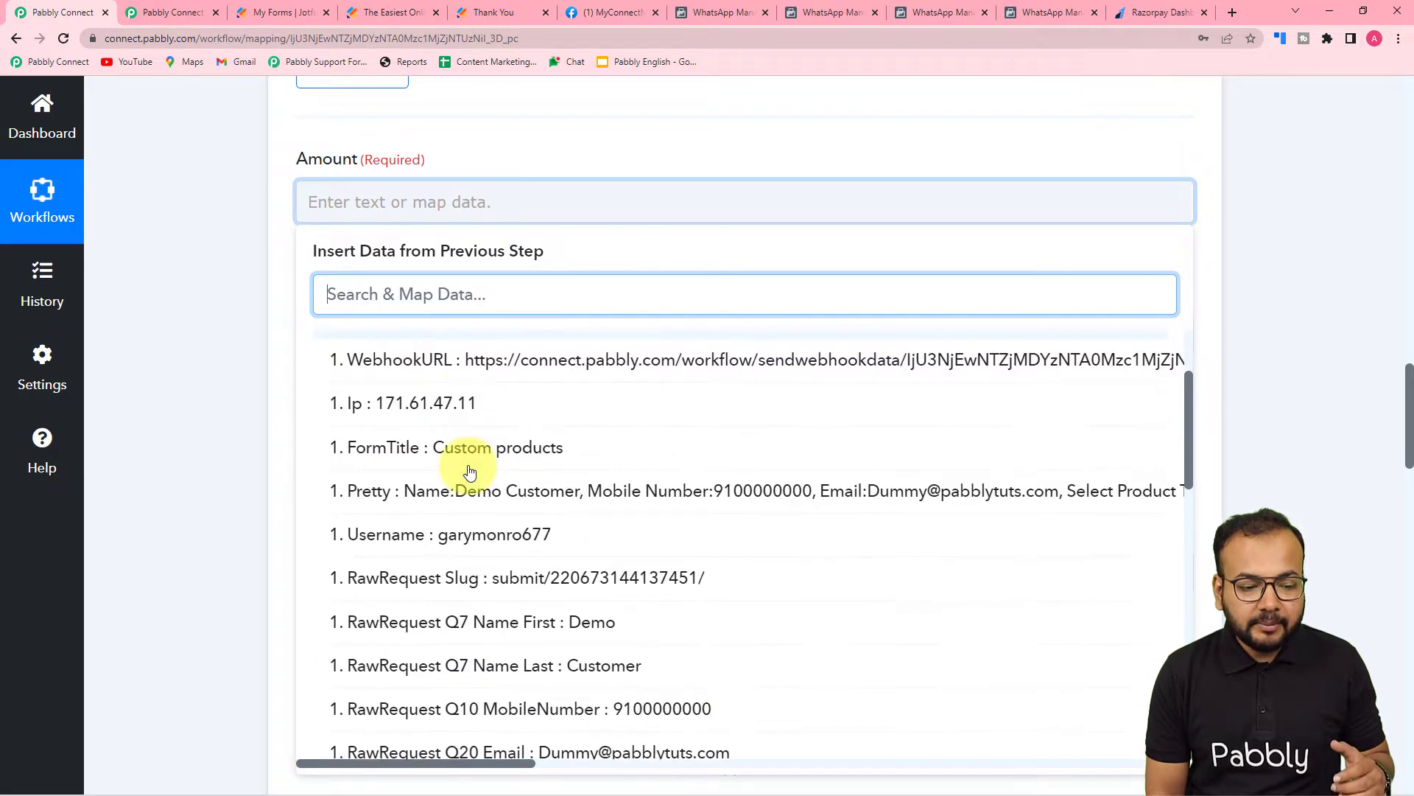
{"action": "scroll", "coordinate": [470, 472], "scroll_direction": "down", "scroll_amount": 4}
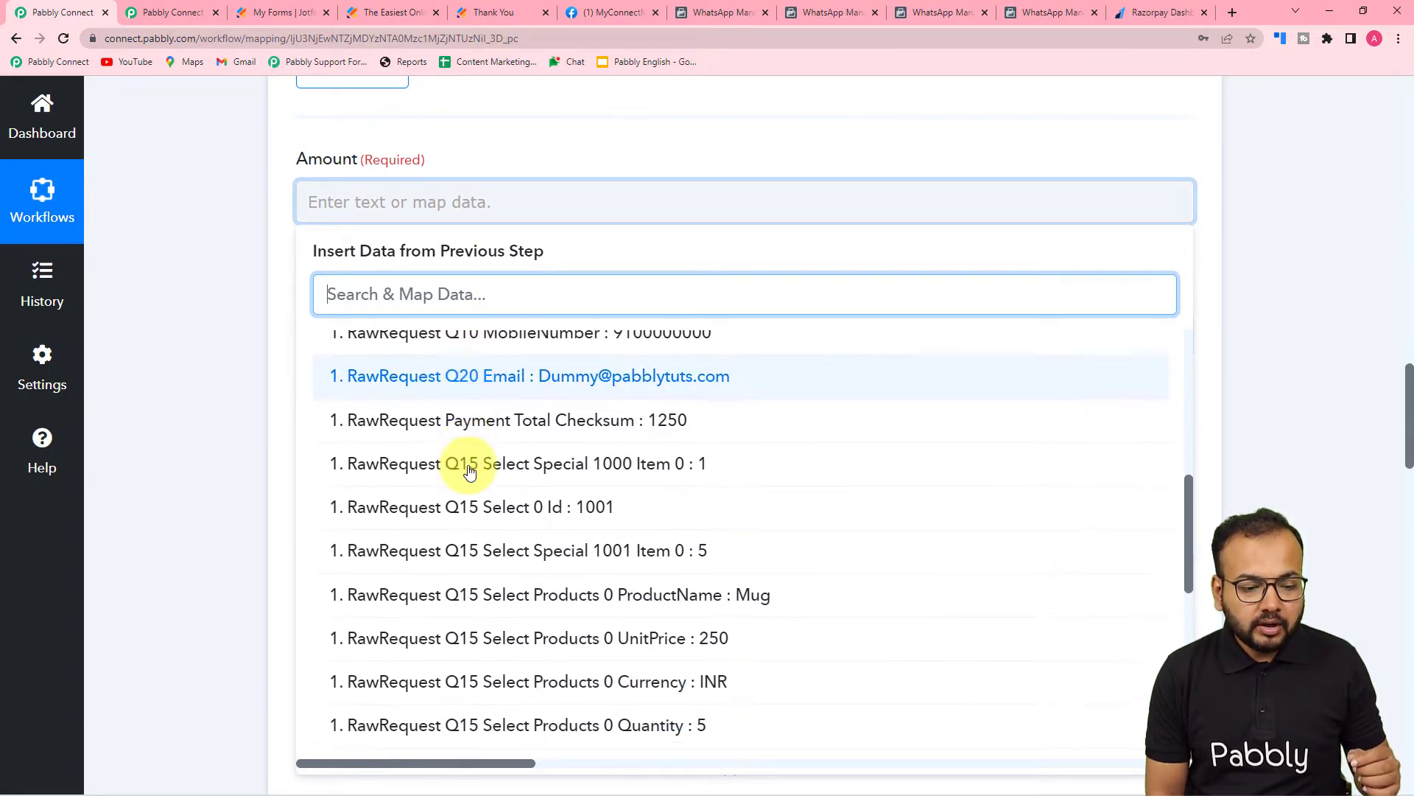
{"action": "scroll", "coordinate": [470, 472], "scroll_direction": "up", "scroll_amount": 3}
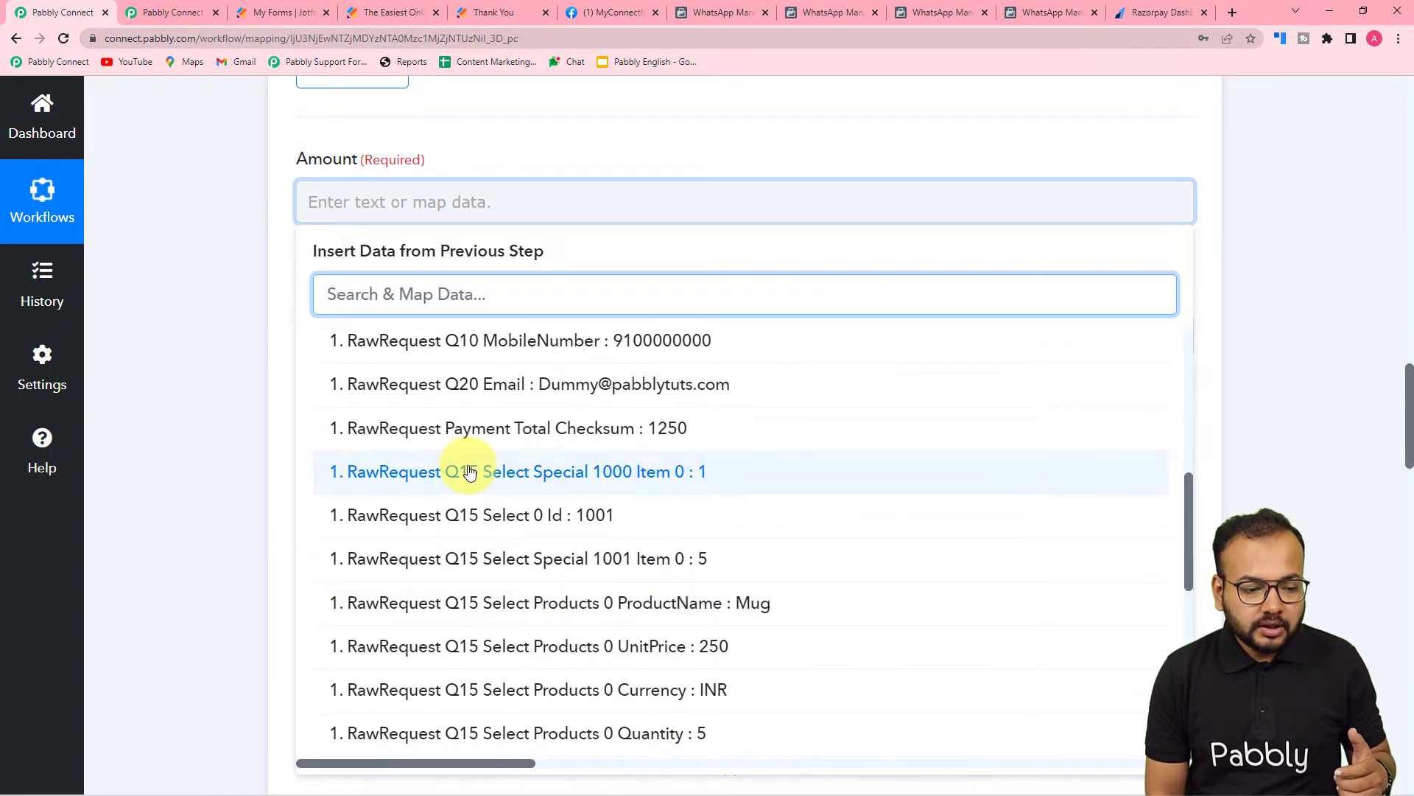
{"action": "scroll", "coordinate": [470, 471], "scroll_direction": "down", "scroll_amount": 3}
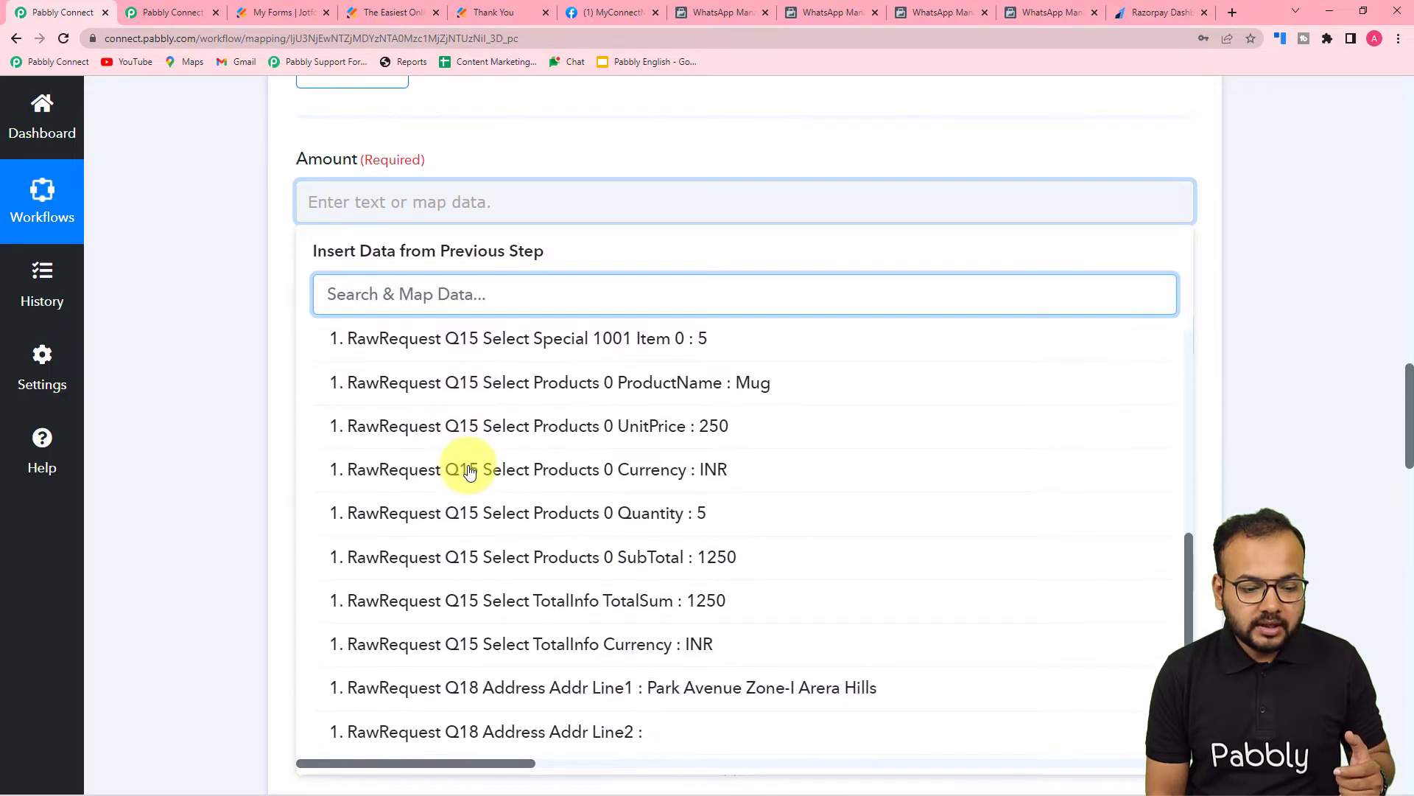
{"action": "scroll", "coordinate": [470, 471], "scroll_direction": "down", "scroll_amount": 2}
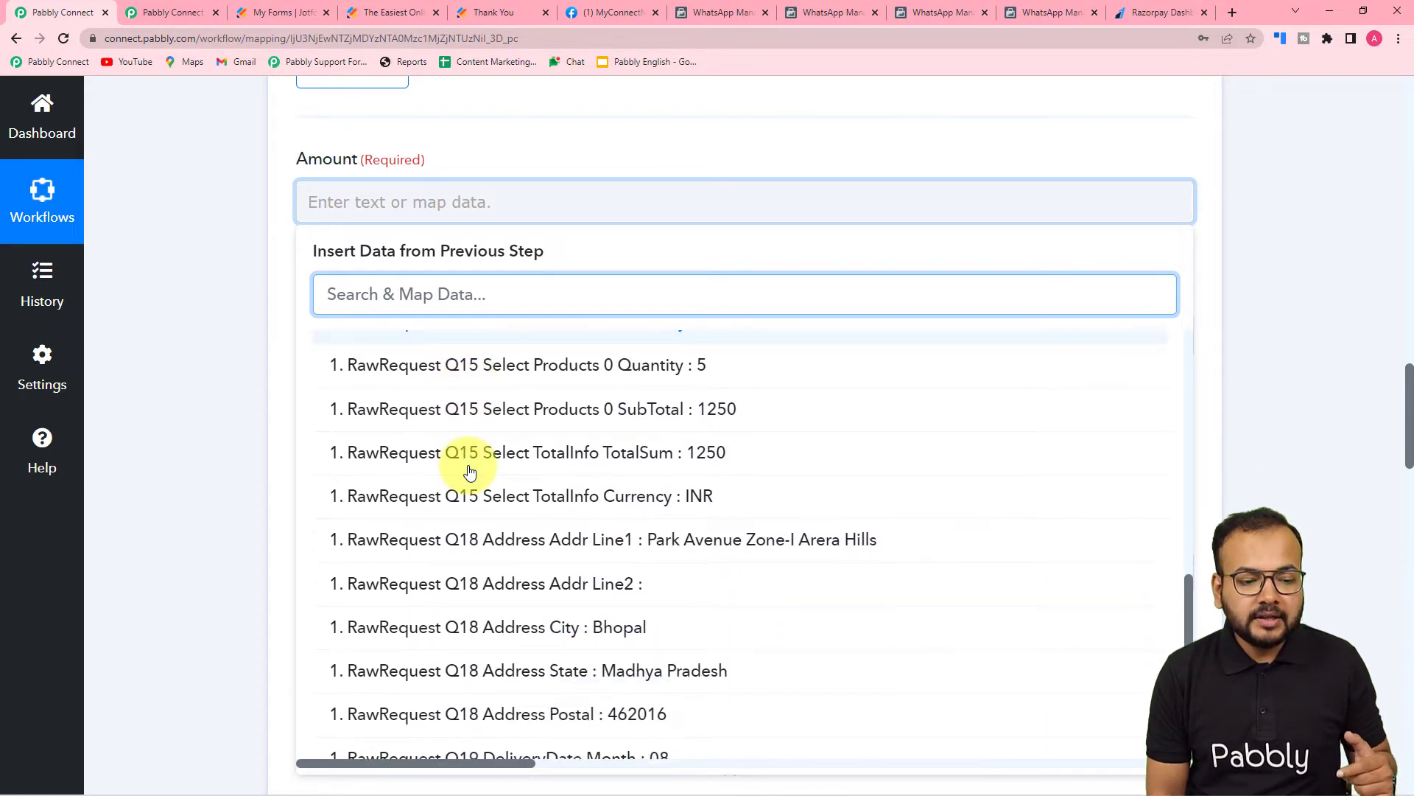
{"action": "left_click", "coordinate": [627, 460]}
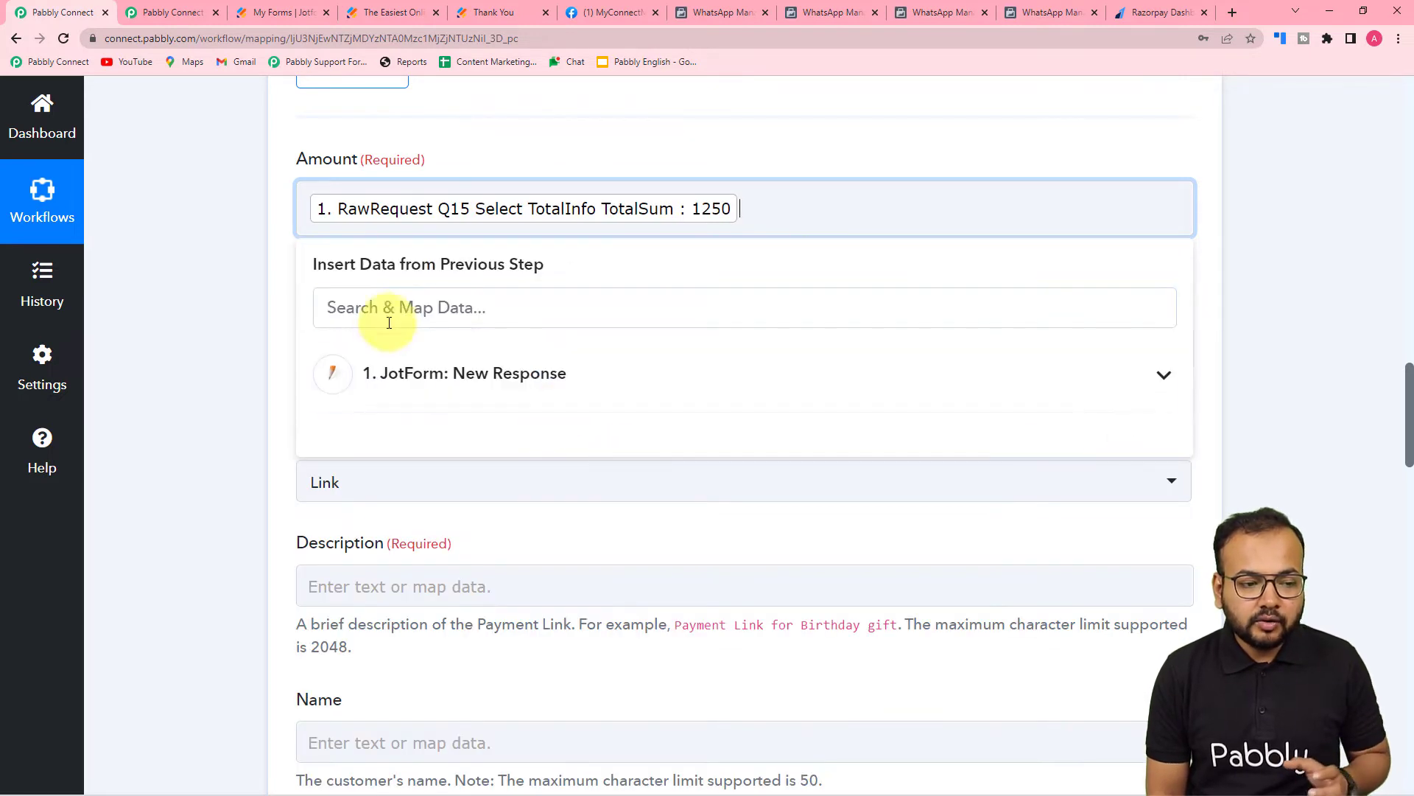
{"action": "left_click", "coordinate": [278, 310]}
- Check Razorpay's documentation on supported currencies, return to the workflow, and set the payment link's Currency to INR
{"action": "scroll", "coordinate": [280, 314], "scroll_direction": "down", "scroll_amount": 3}
{"action": "left_click", "coordinate": [423, 127]}
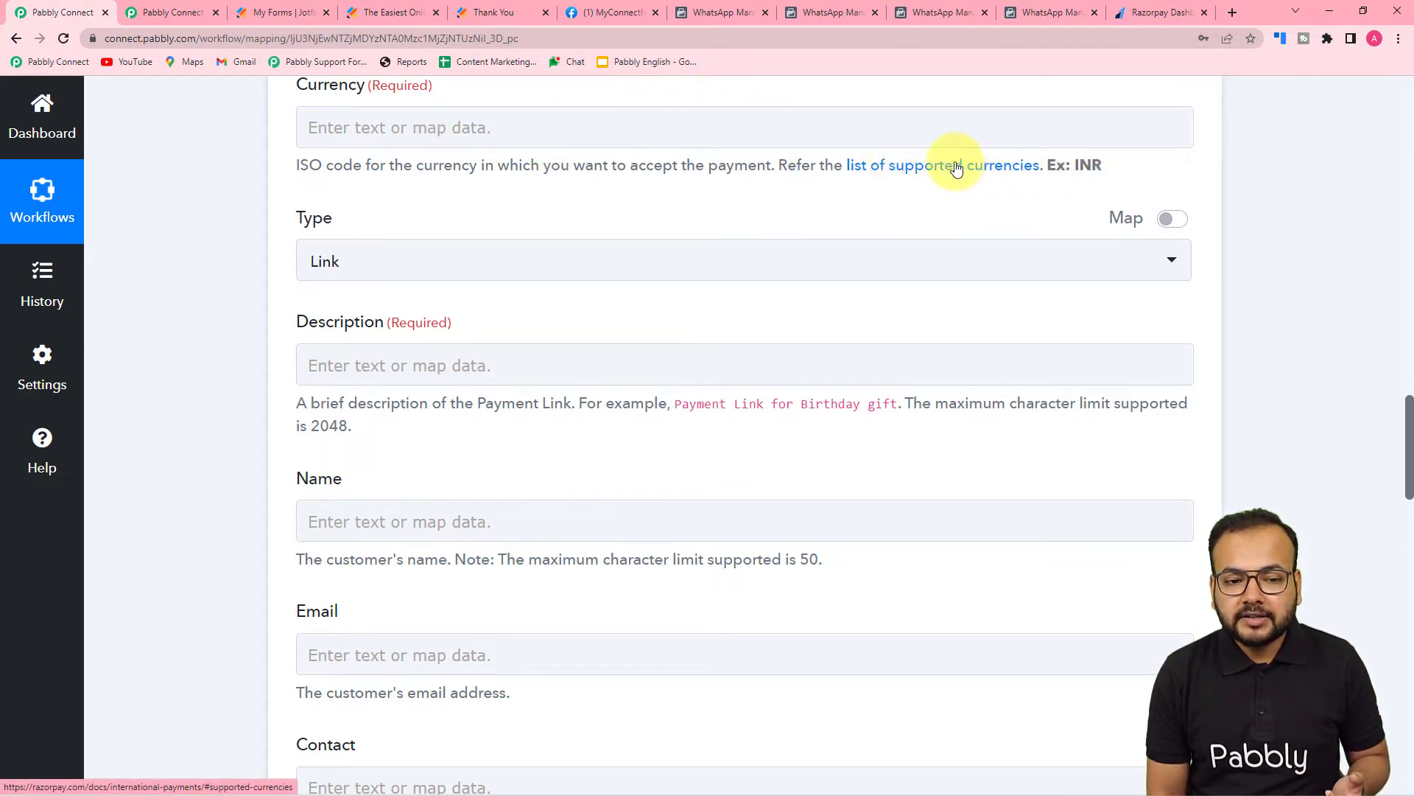
{"action": "left_click", "coordinate": [898, 172]}
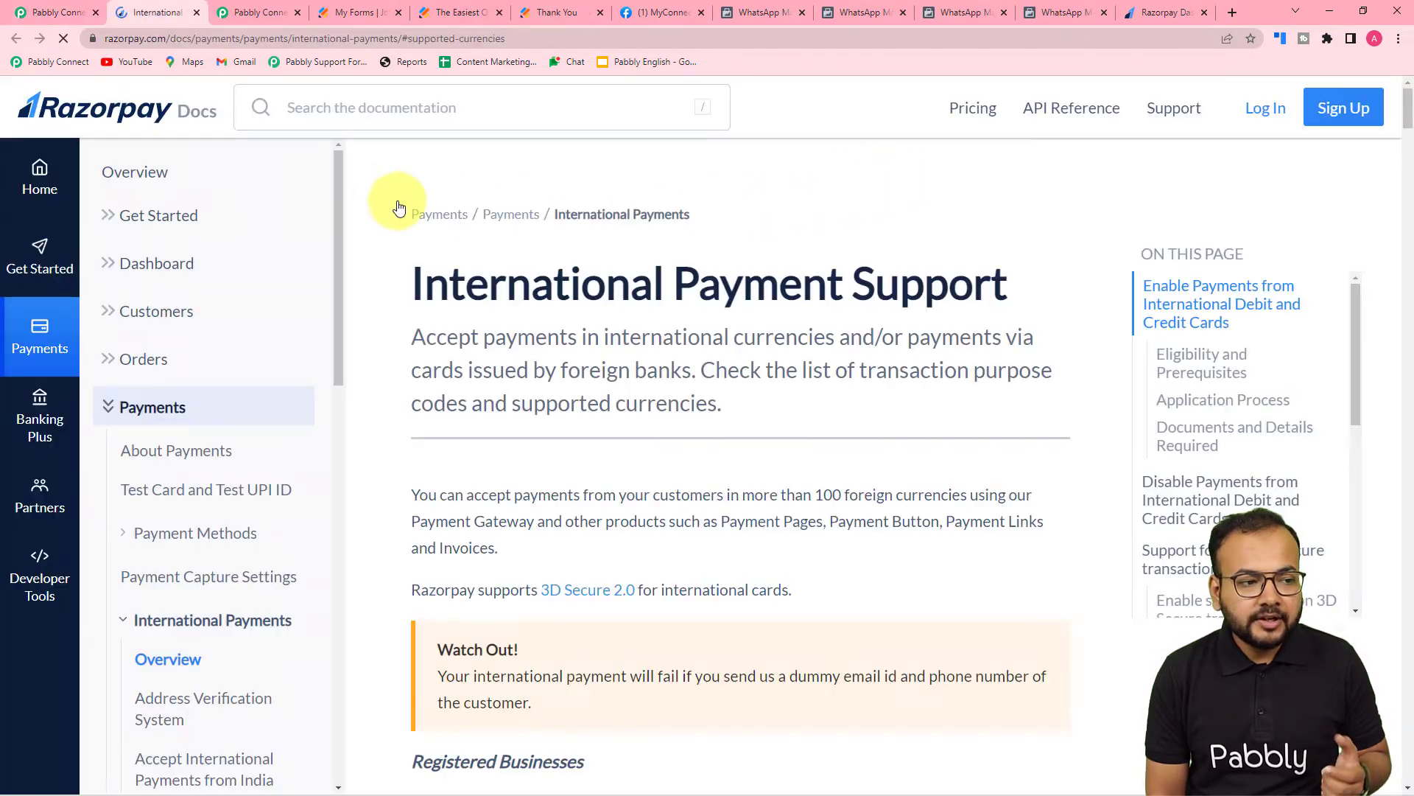
{"action": "scroll", "coordinate": [550, 322], "scroll_direction": "down", "scroll_amount": 9}
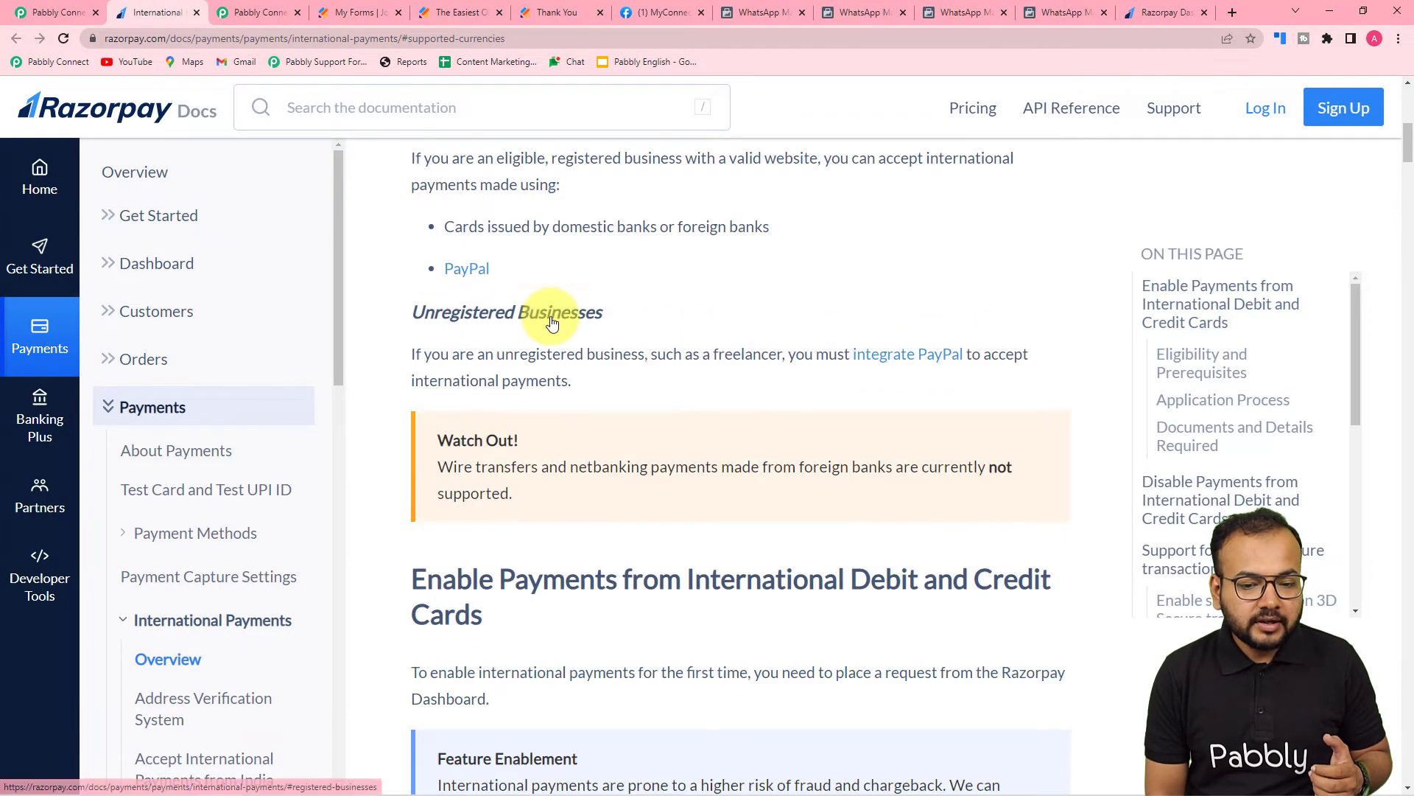
{"action": "left_click", "coordinate": [89, 8]}
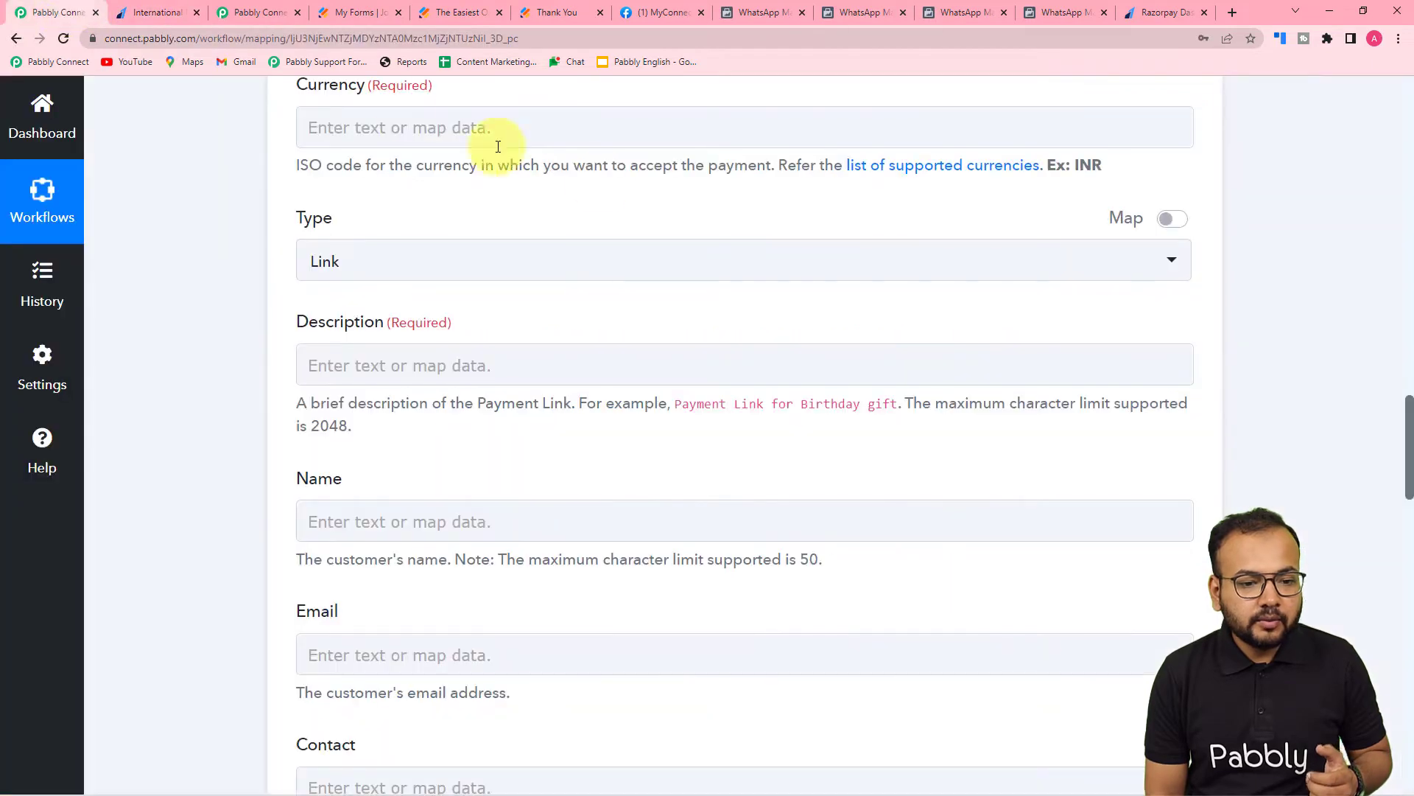
{"action": "left_click", "coordinate": [445, 133]}
{"action": "type", "text": "INR"}
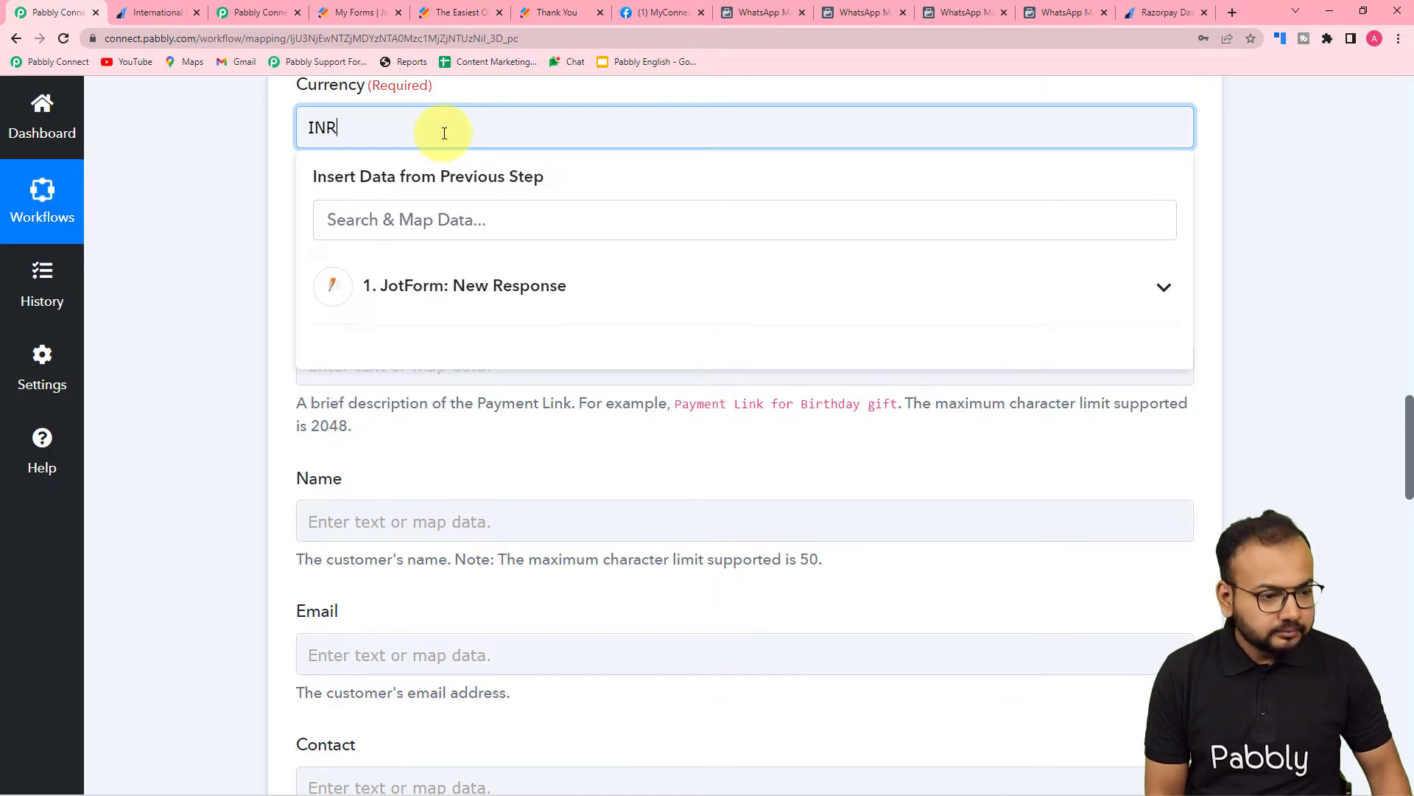
{"action": "left_click", "coordinate": [261, 164]}
- Begin the payment link's Description with "Payment Link for" followed by the mapped Products 0 Quantity from the JotForm response
{"action": "scroll", "coordinate": [261, 164], "scroll_direction": "down", "scroll_amount": 2}
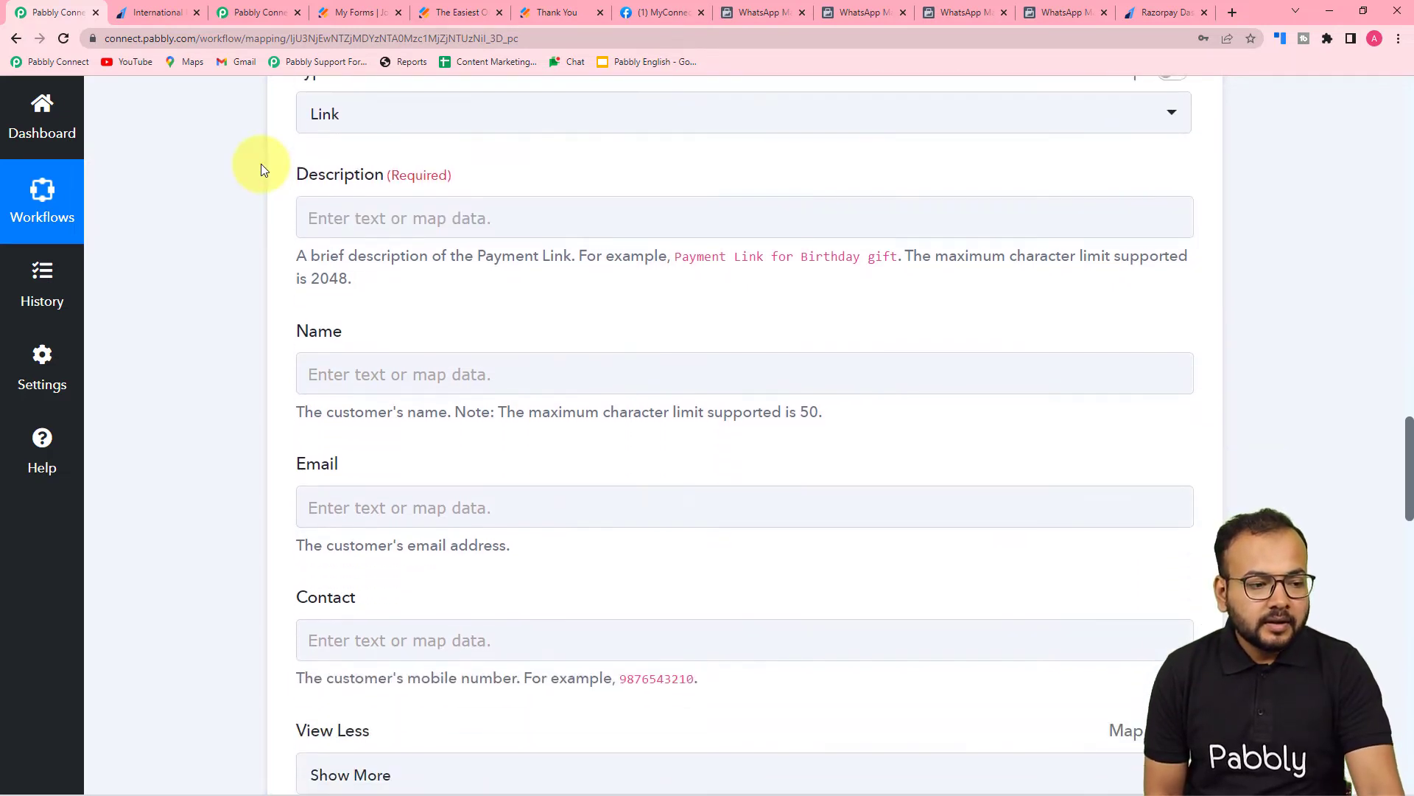
{"action": "scroll", "coordinate": [426, 151], "scroll_direction": "up", "scroll_amount": 1}
{"action": "left_click", "coordinate": [417, 299]}
{"action": "left_click", "coordinate": [420, 286]}
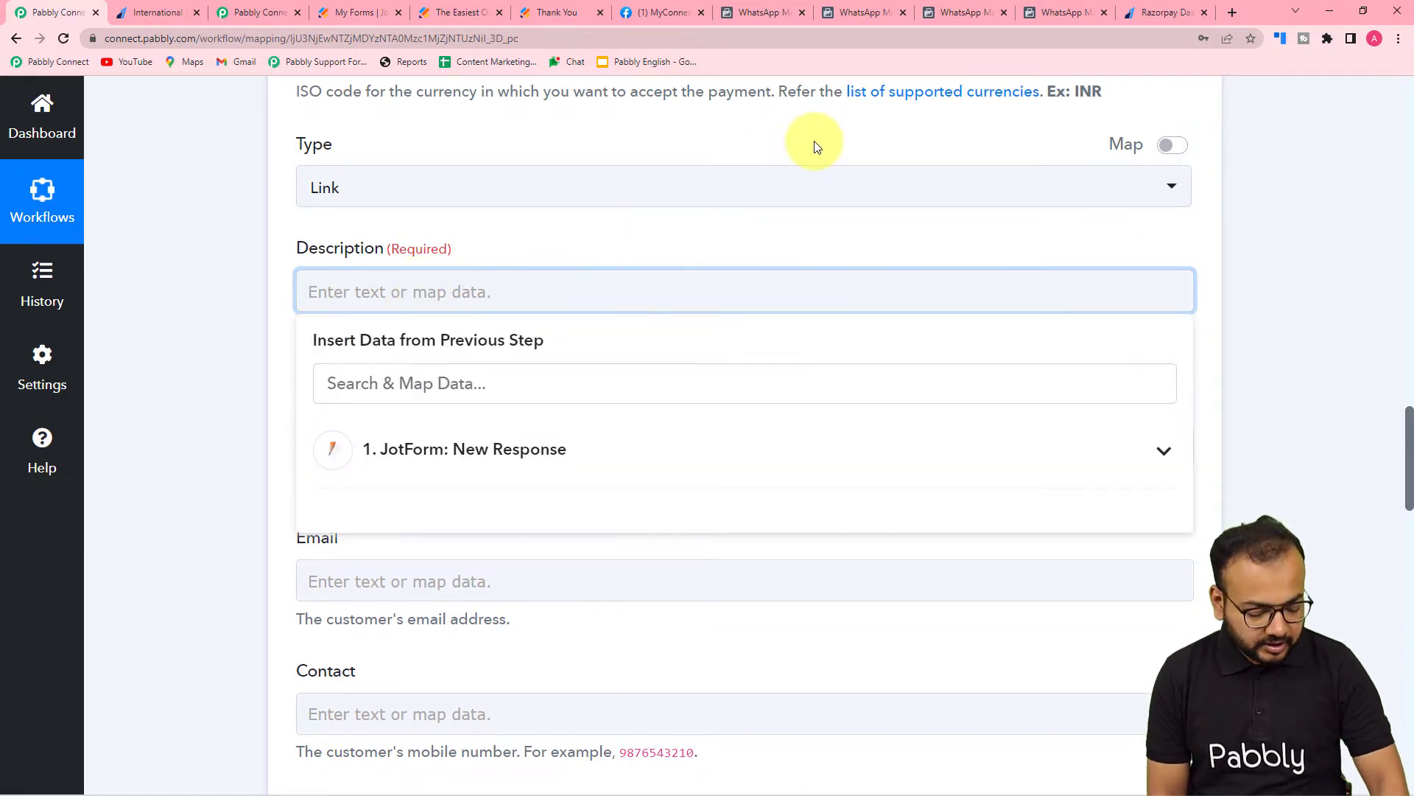
{"action": "type", "text": "Payment Link for"}
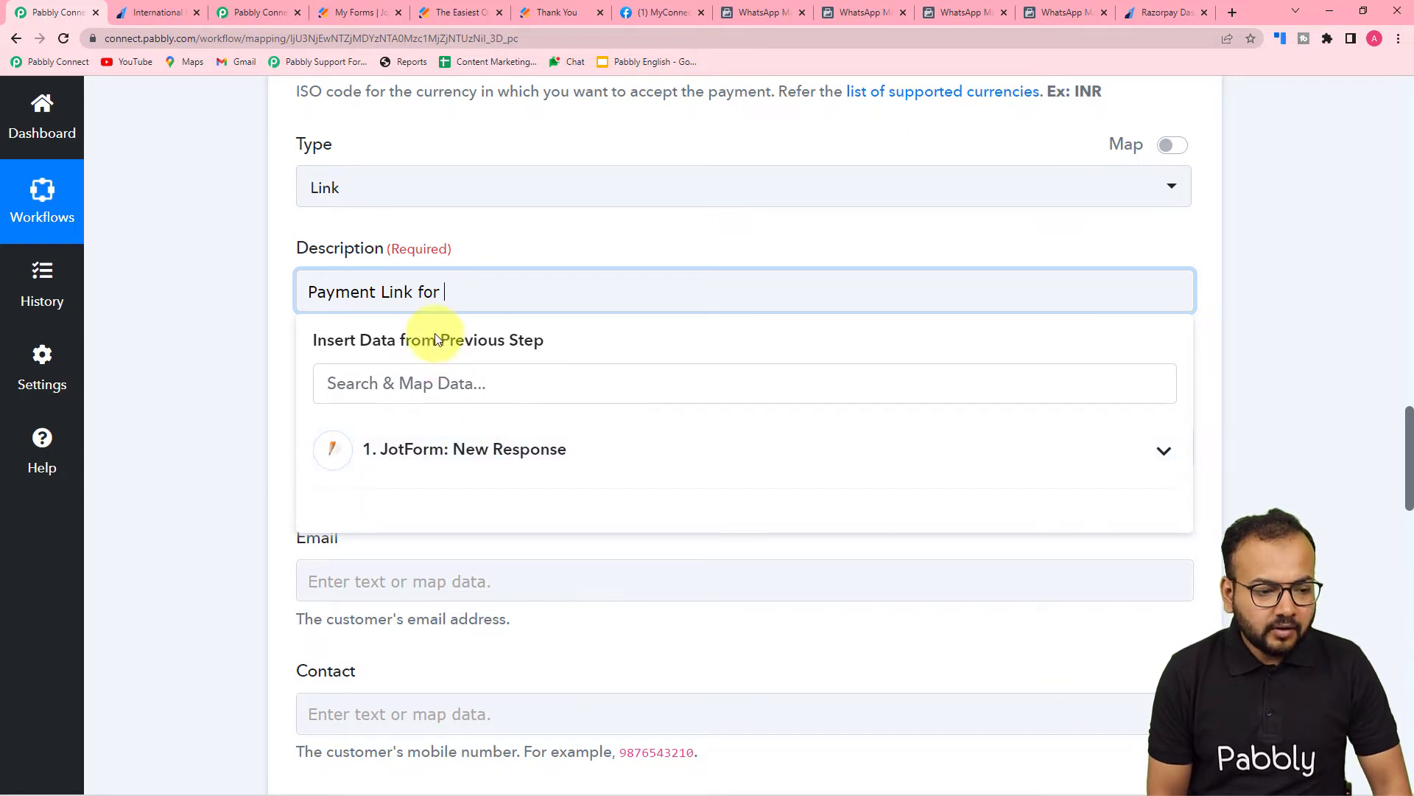
{"action": "left_click", "coordinate": [420, 449]}
{"action": "scroll", "coordinate": [499, 621], "scroll_direction": "down", "scroll_amount": 8}
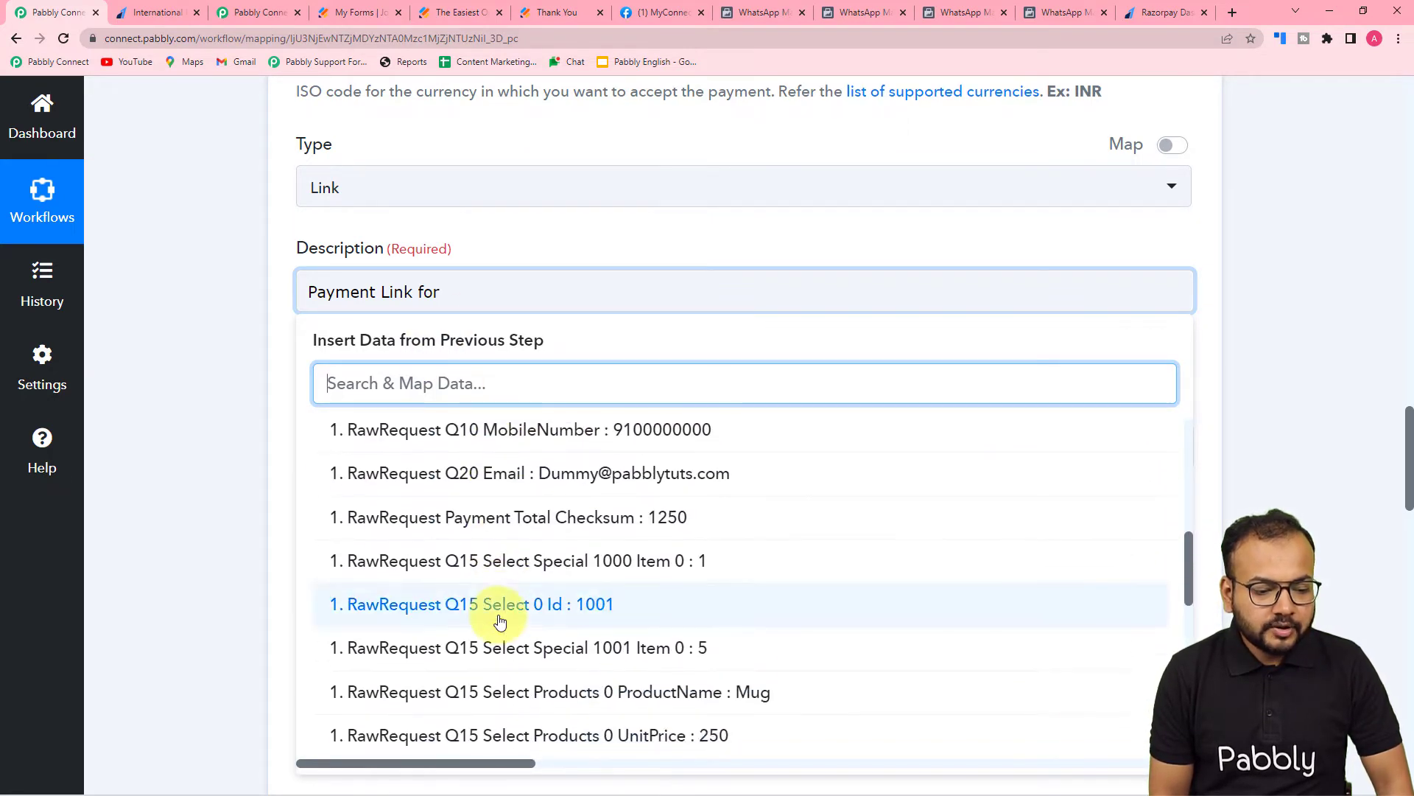
{"action": "scroll", "coordinate": [497, 620], "scroll_direction": "down", "scroll_amount": 3}
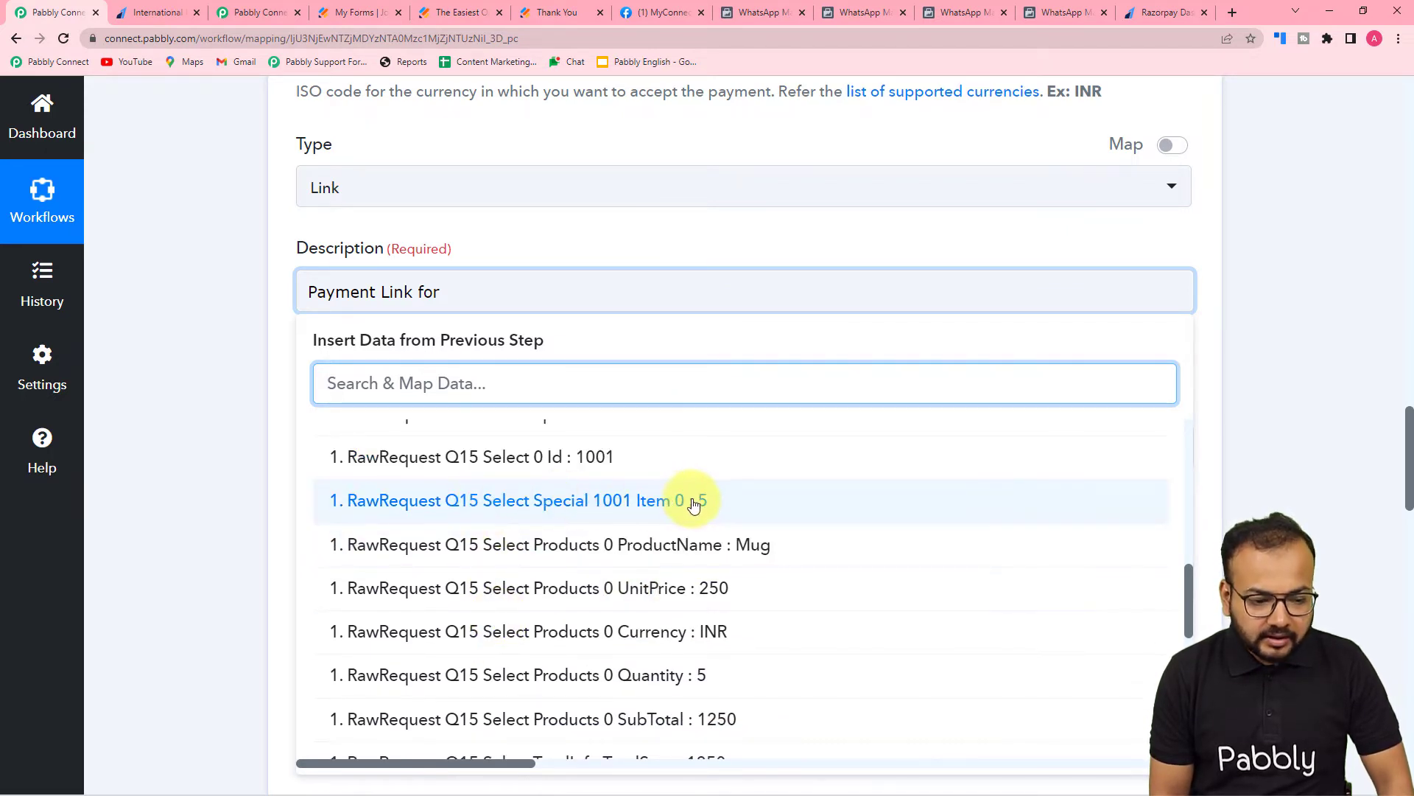
{"action": "scroll", "coordinate": [639, 509], "scroll_direction": "up", "scroll_amount": 1}
{"action": "scroll", "coordinate": [639, 509], "scroll_direction": "down", "scroll_amount": 1}
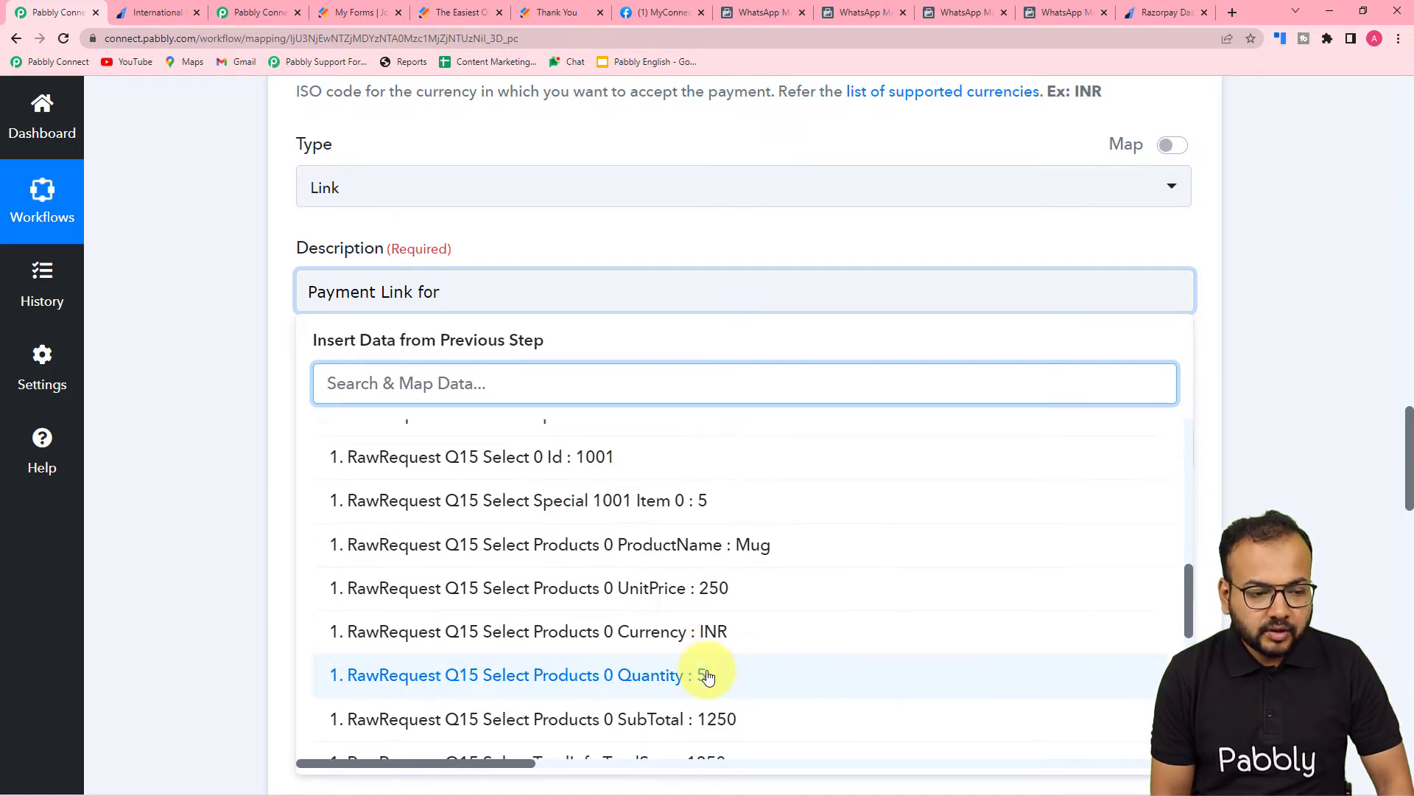
{"action": "left_click", "coordinate": [707, 676]}
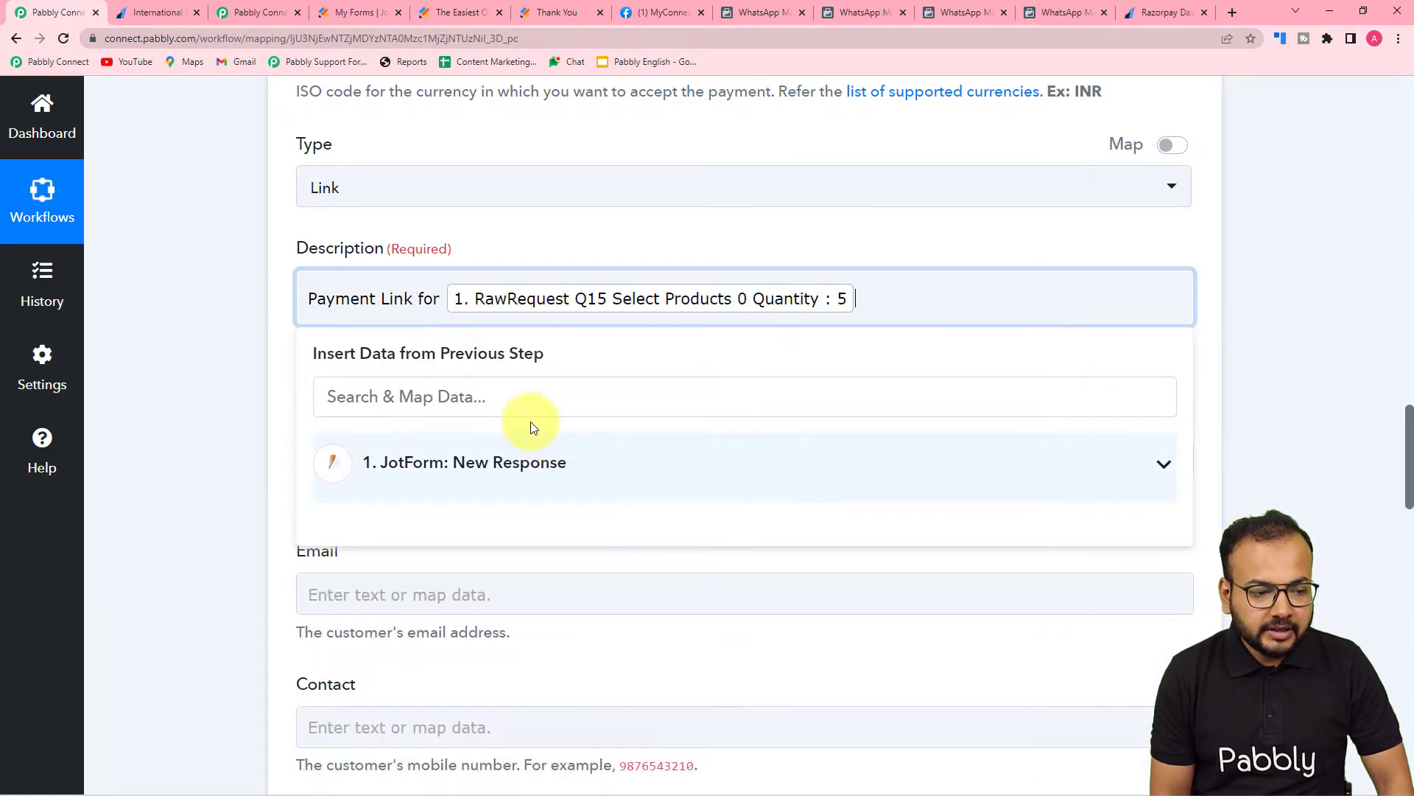
- Append the JotForm response's Products 0 ProductName to the Description after the quantity
{"action": "left_click", "coordinate": [602, 481]}
{"action": "scroll", "coordinate": [619, 697], "scroll_direction": "down", "scroll_amount": 9}
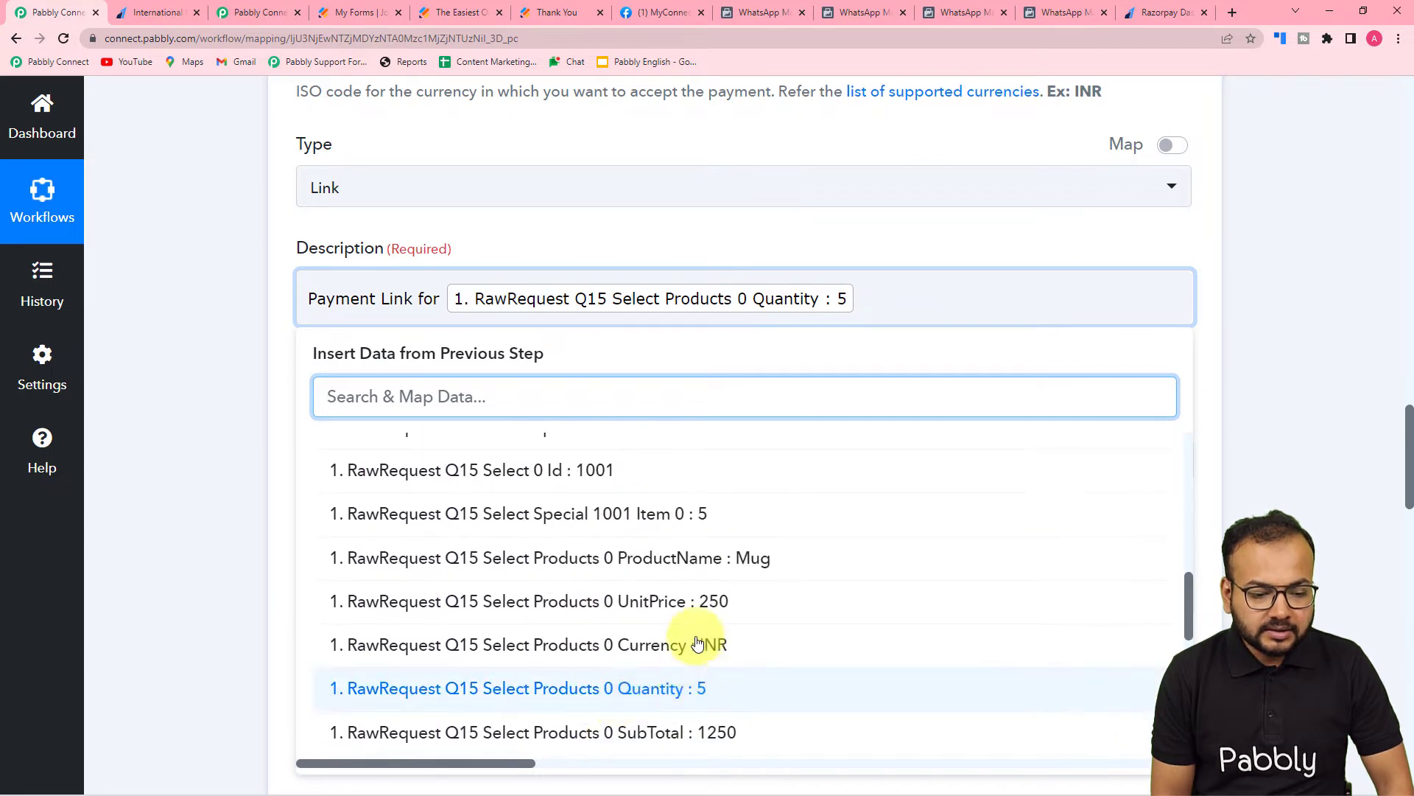
{"action": "left_click", "coordinate": [734, 556]}
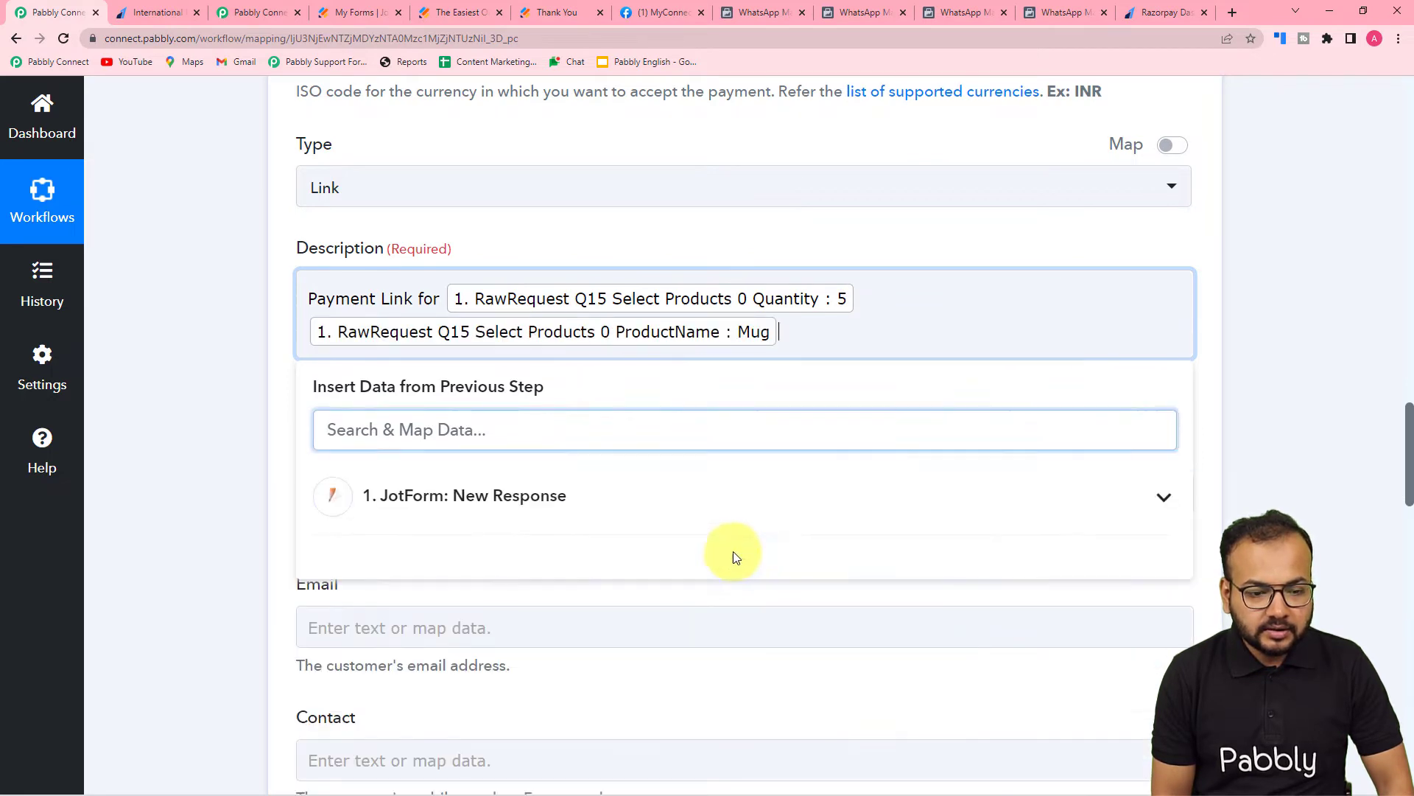
{"action": "left_click", "coordinate": [289, 370]}
- Map the customer Name to the Q7 Name First and Q7 Name Last values from the JotForm response, separated by a space
{"action": "scroll", "coordinate": [294, 370], "scroll_direction": "down", "scroll_amount": 1}
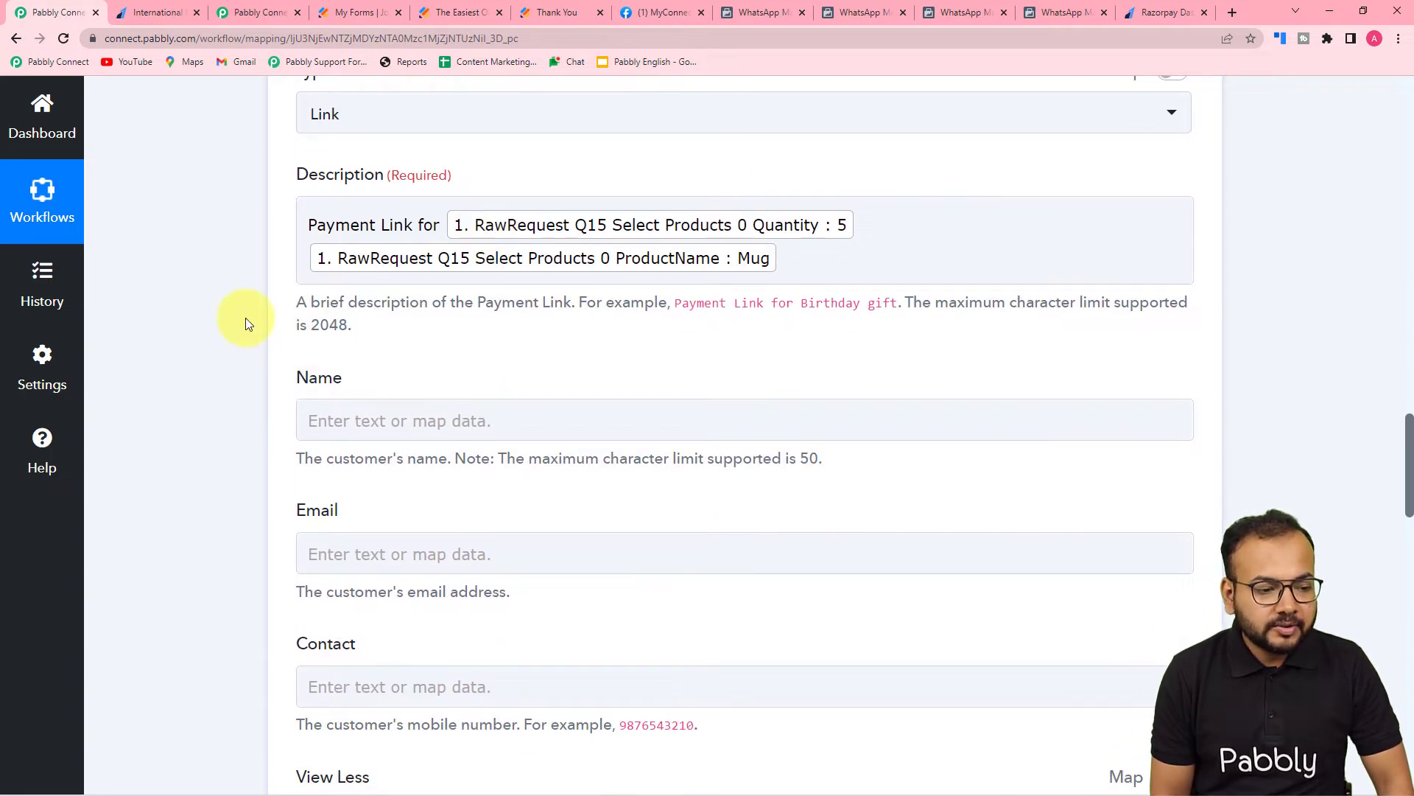
{"action": "scroll", "coordinate": [246, 317], "scroll_direction": "down", "scroll_amount": 3}
{"action": "left_click", "coordinate": [462, 199]}
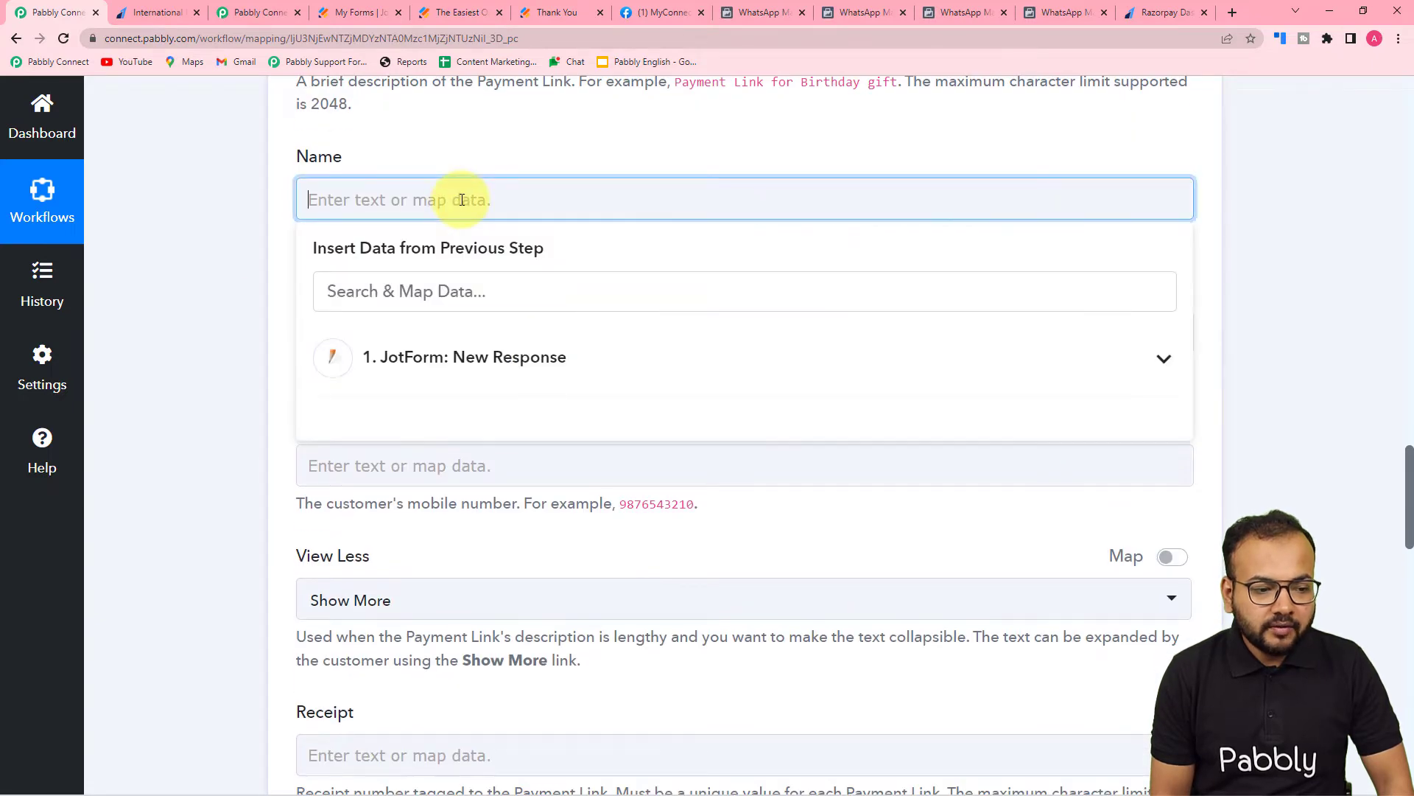
{"action": "left_click", "coordinate": [444, 363]}
{"action": "scroll", "coordinate": [501, 558], "scroll_direction": "down", "scroll_amount": 4}
{"action": "scroll", "coordinate": [503, 559], "scroll_direction": "up", "scroll_amount": 1}
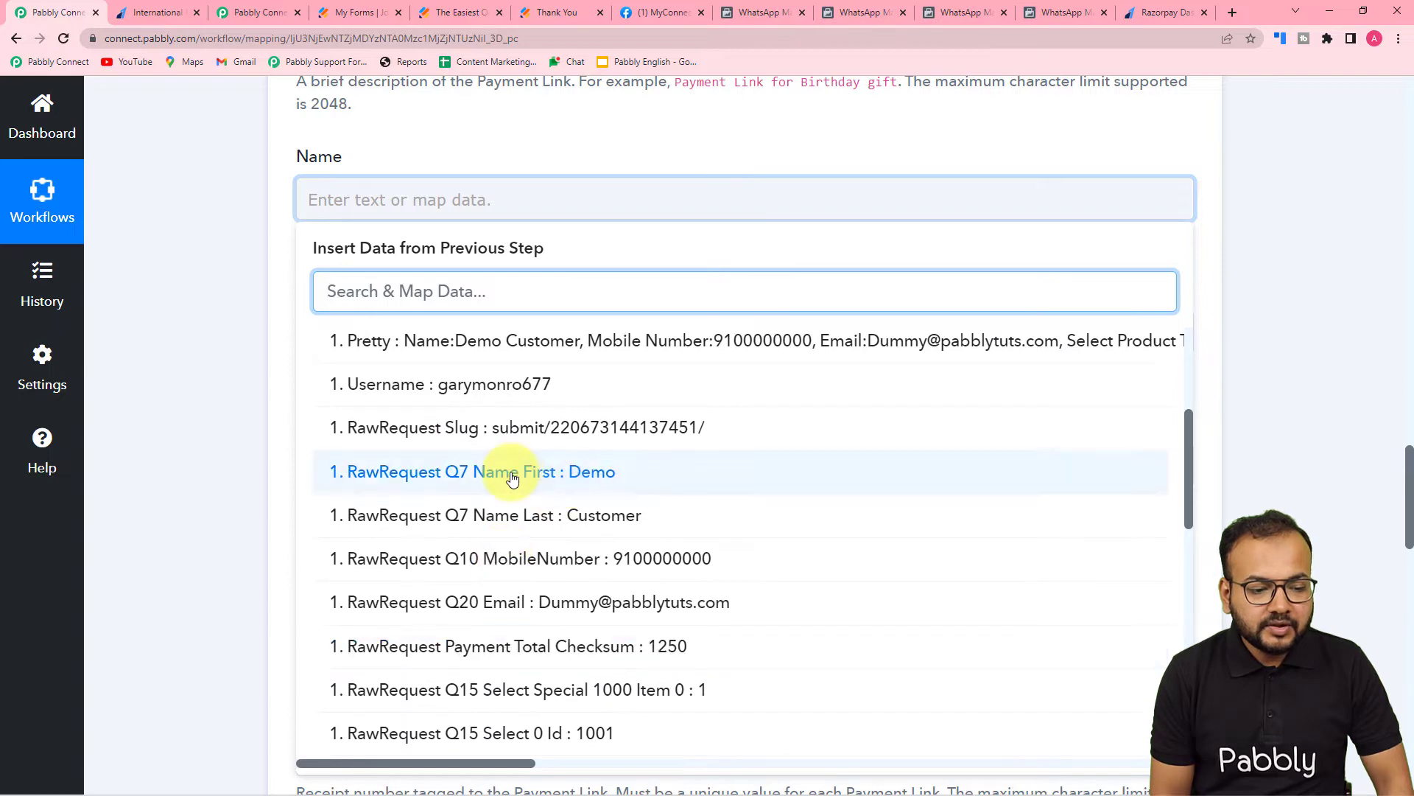
{"action": "left_click", "coordinate": [587, 474]}
{"action": "left_click", "coordinate": [626, 227]}
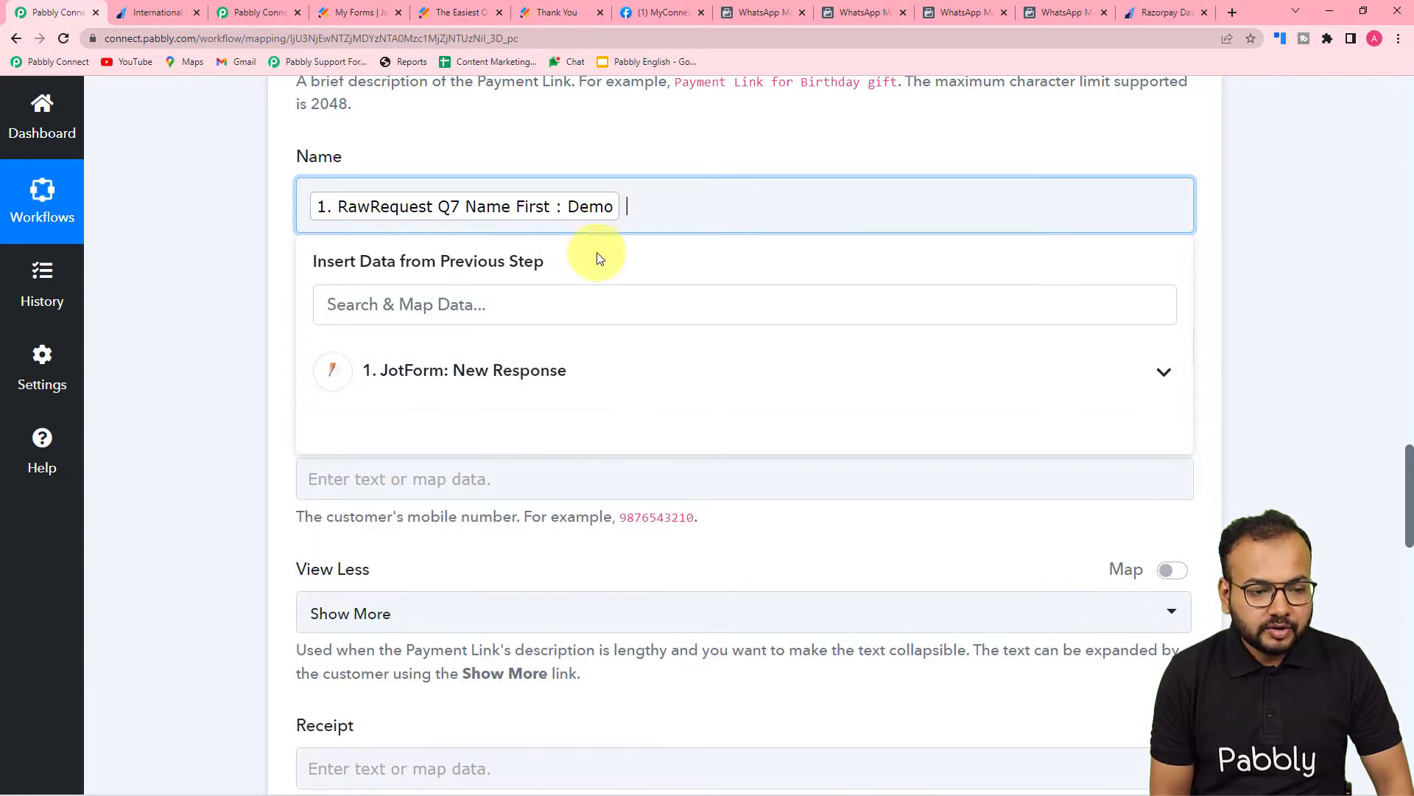
{"action": "left_click", "coordinate": [568, 368]}
{"action": "scroll", "coordinate": [562, 632], "scroll_direction": "down", "scroll_amount": 3}
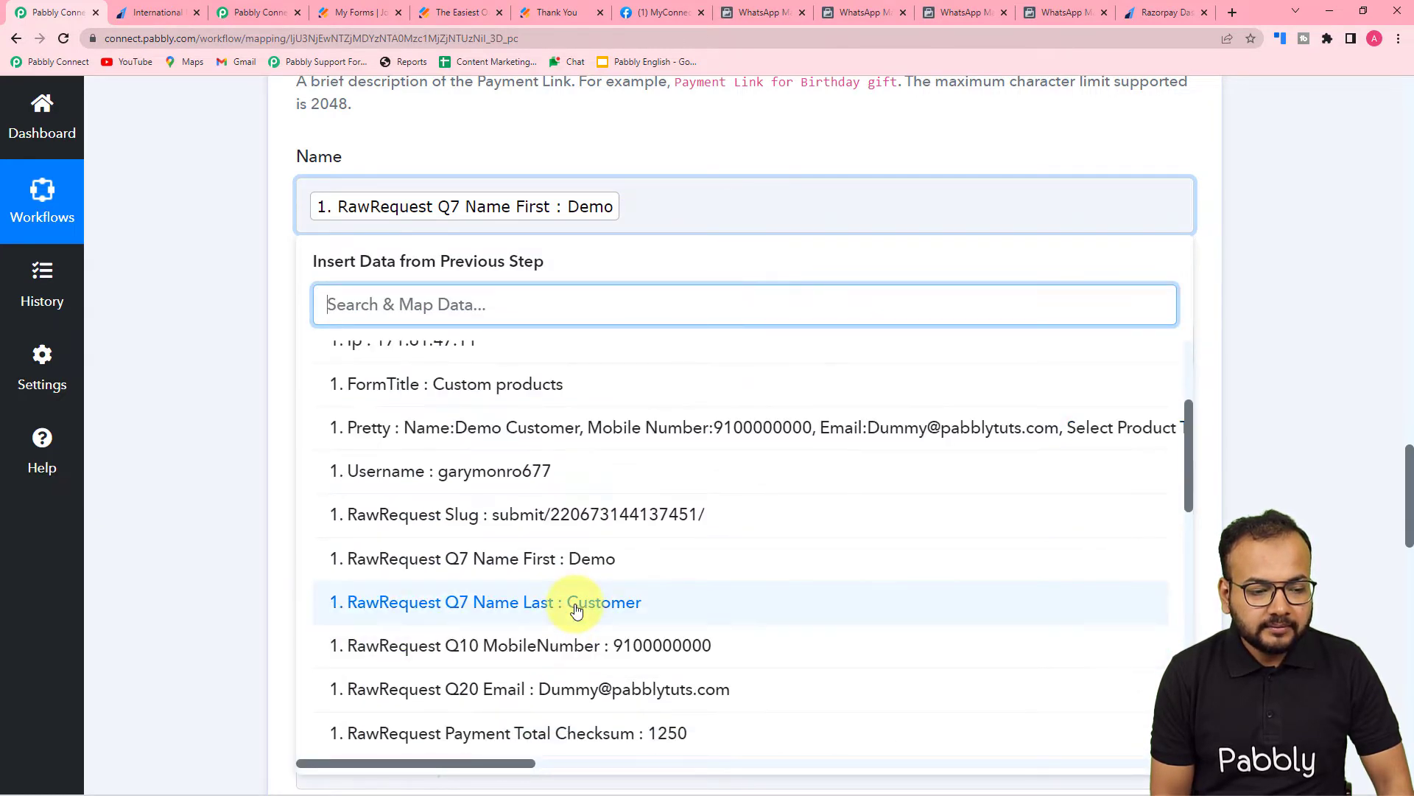
{"action": "left_click", "coordinate": [577, 610]}
{"action": "left_click", "coordinate": [227, 414]}
- Map the customer's Email to the Q20 Email value from the JotForm response
{"action": "scroll", "coordinate": [227, 414], "scroll_direction": "down", "scroll_amount": 3}
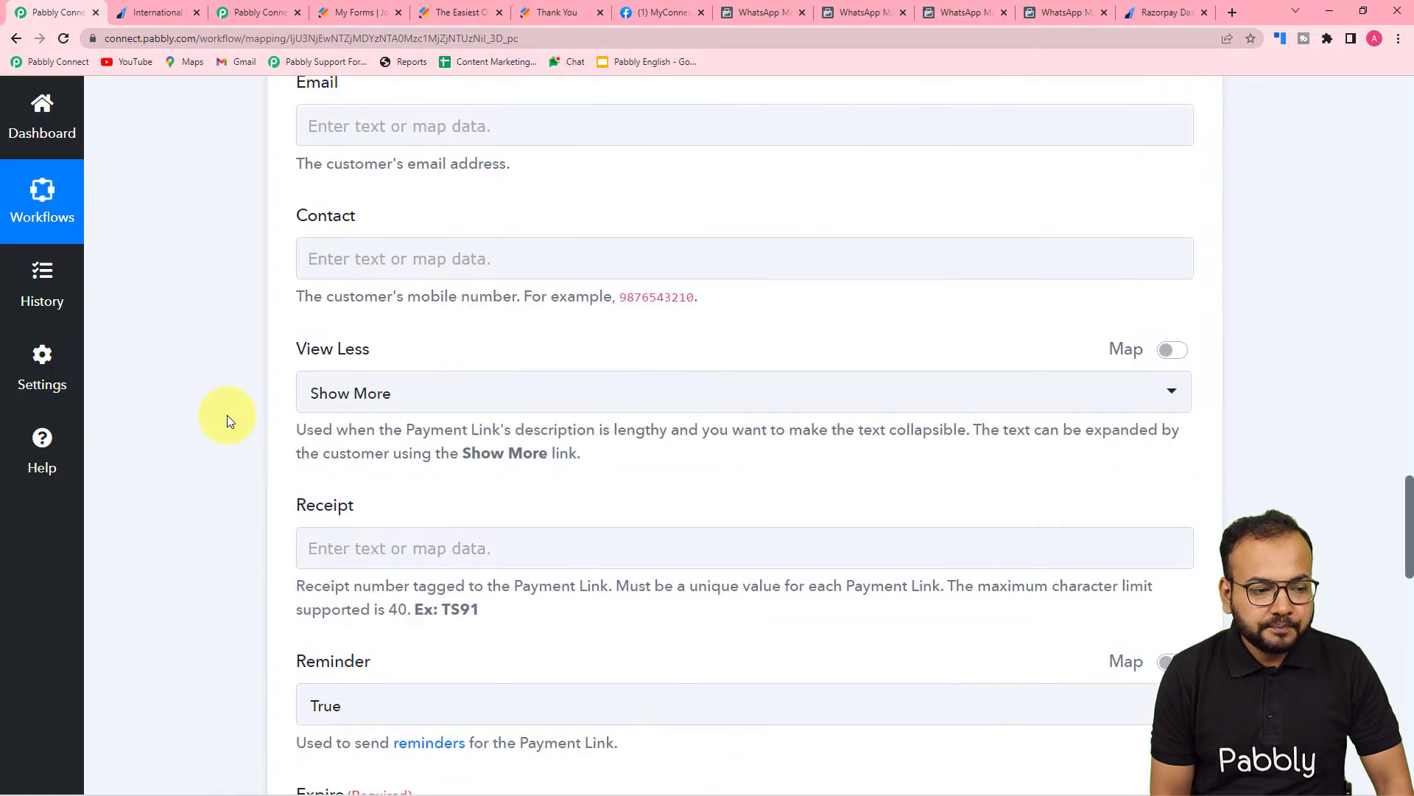
{"action": "left_click", "coordinate": [572, 115]}
{"action": "left_click", "coordinate": [587, 280]}
{"action": "scroll", "coordinate": [588, 554], "scroll_direction": "down", "scroll_amount": 3}
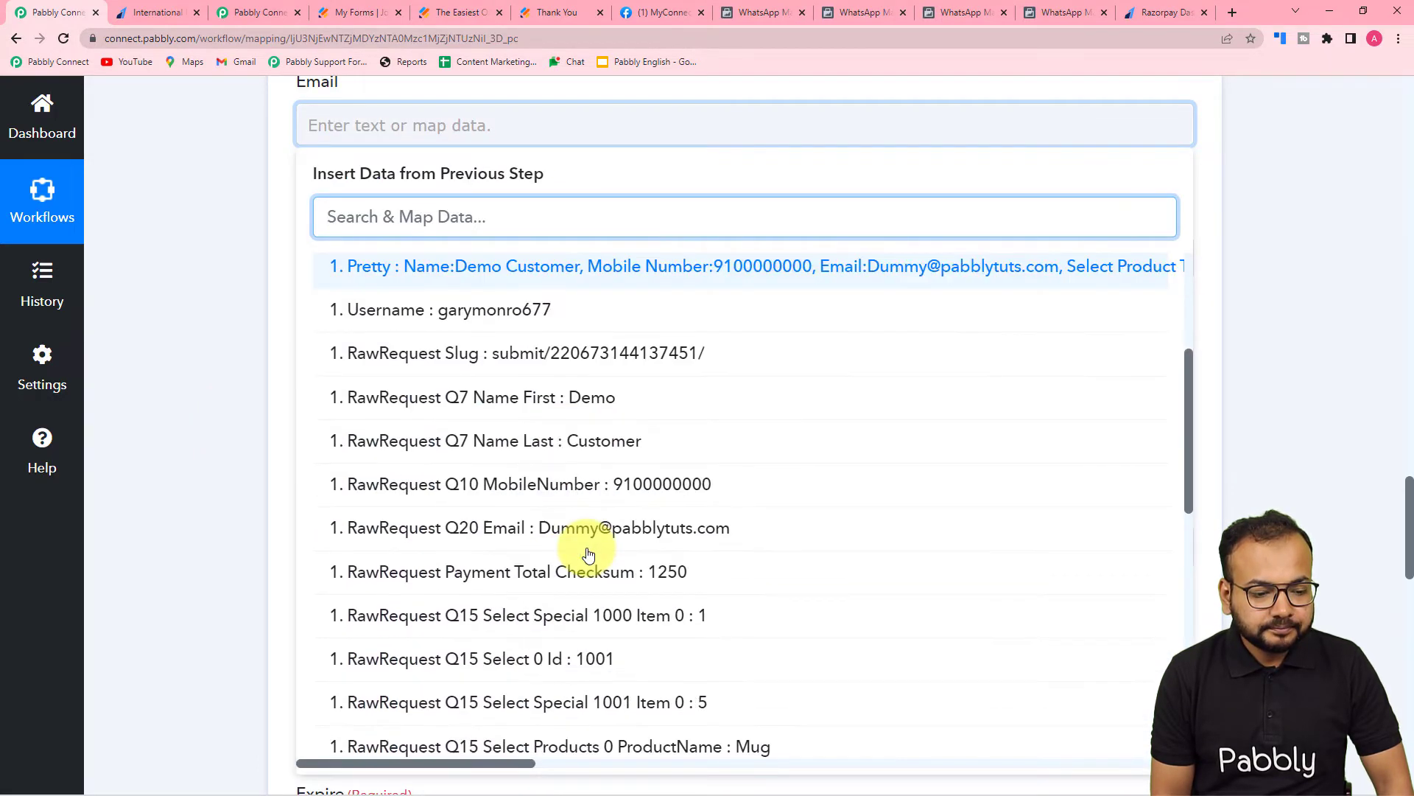
{"action": "left_click", "coordinate": [587, 545]}
{"action": "left_click", "coordinate": [262, 395]}
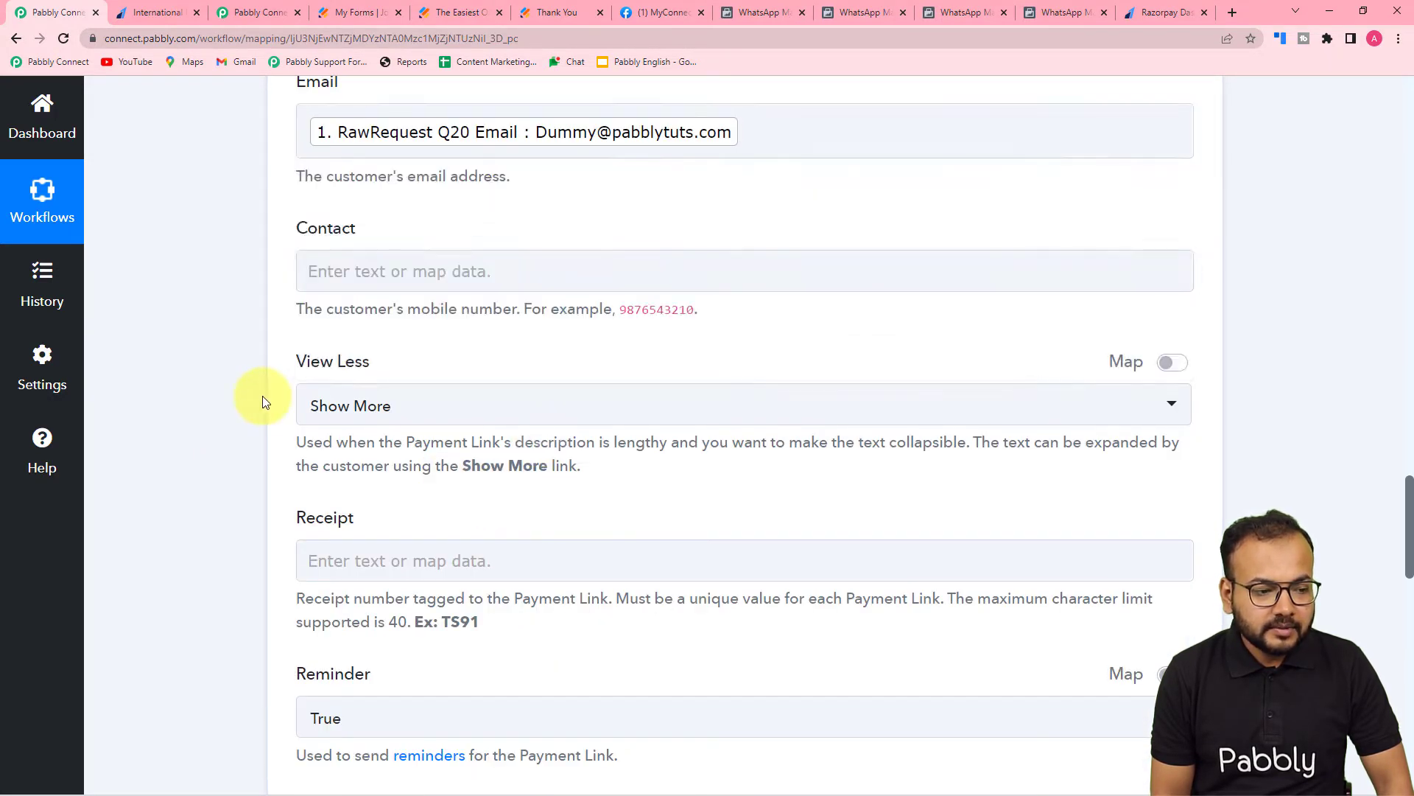
- Map the customer's Contact to the Q10 MobileNumber value from the JotForm response
{"action": "left_click", "coordinate": [410, 274]}
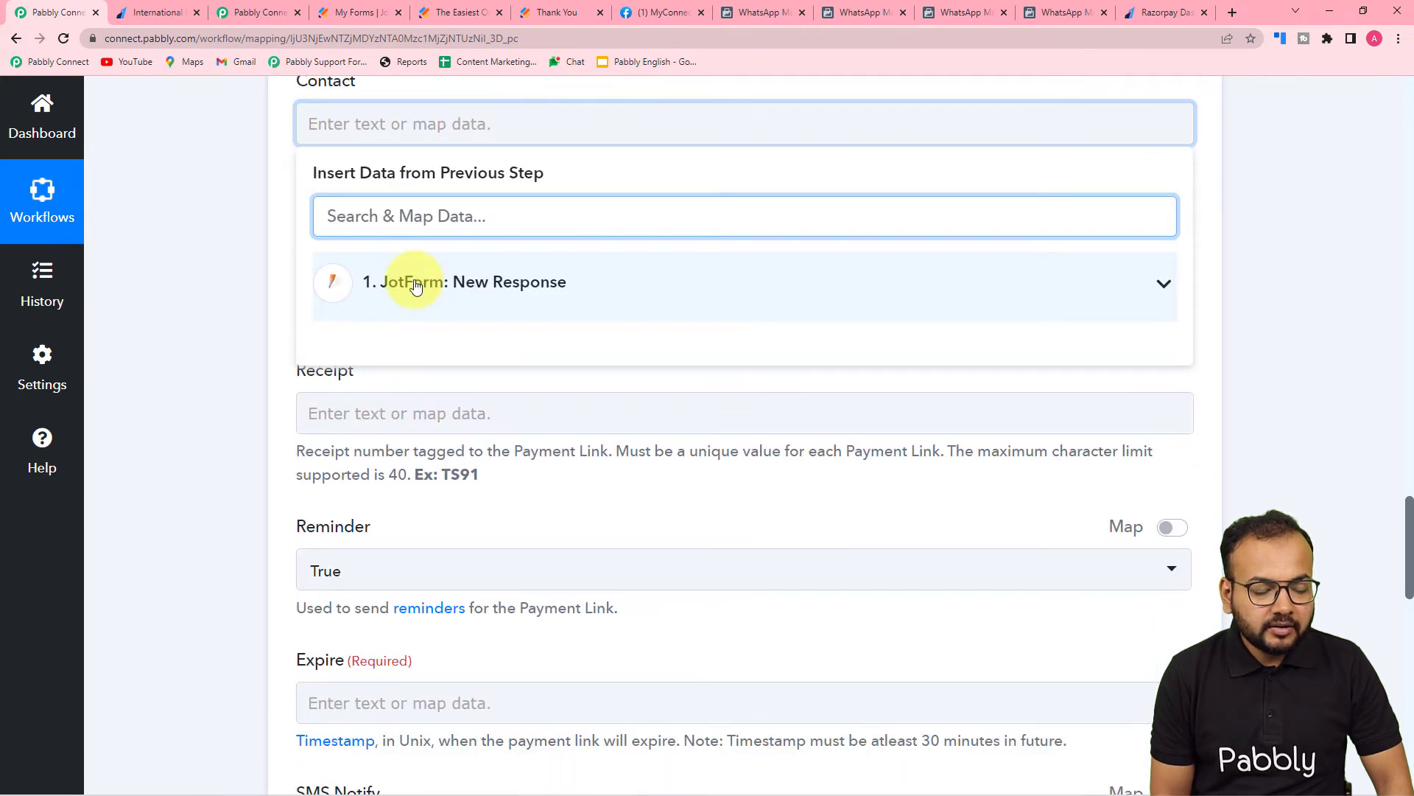
{"action": "left_click", "coordinate": [417, 286]}
{"action": "scroll", "coordinate": [606, 518], "scroll_direction": "down", "scroll_amount": 3}
{"action": "left_click", "coordinate": [516, 480]}
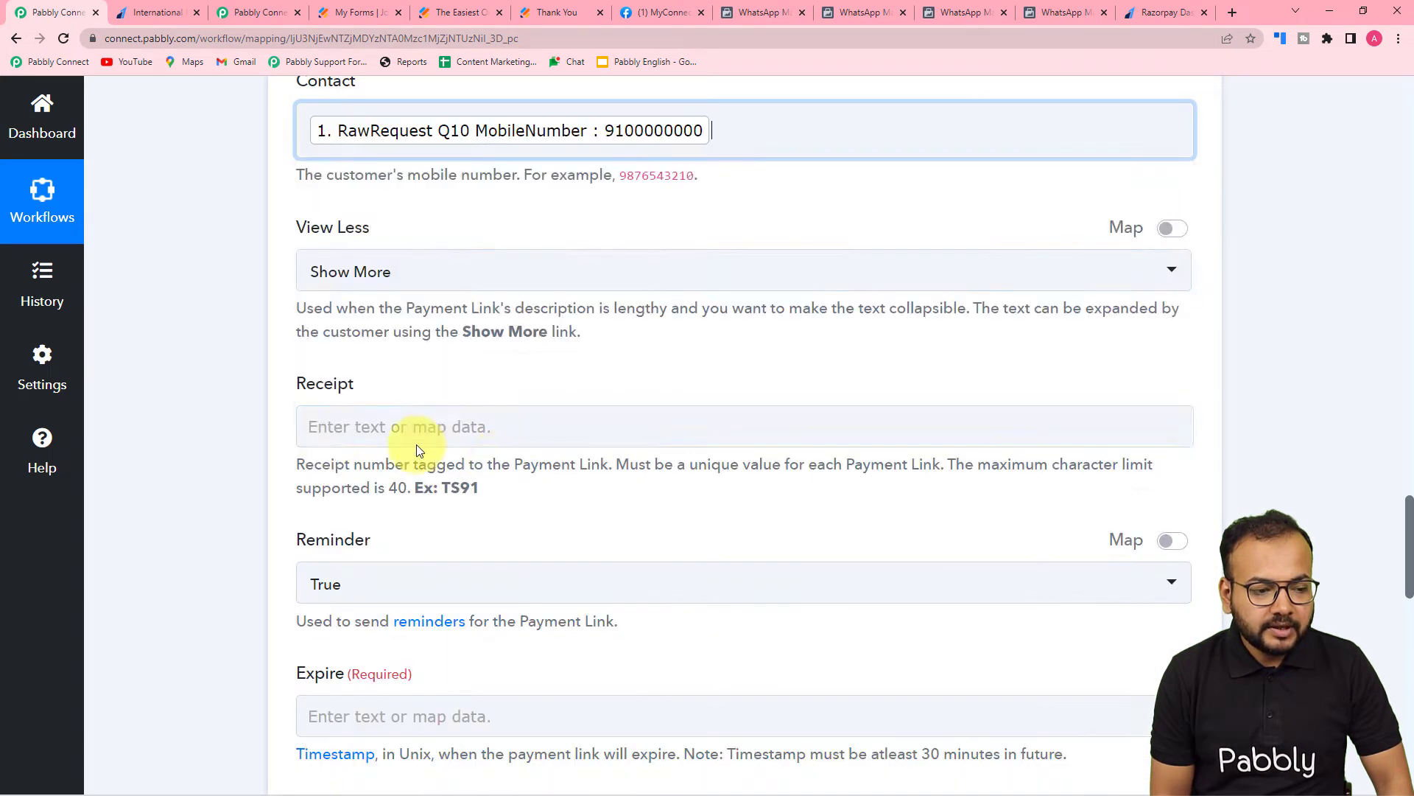
{"action": "left_click", "coordinate": [215, 424]}
- Set the payment link's Reminder option to False, leaving the Receipt field empty
{"action": "scroll", "coordinate": [214, 426], "scroll_direction": "down", "scroll_amount": 2}
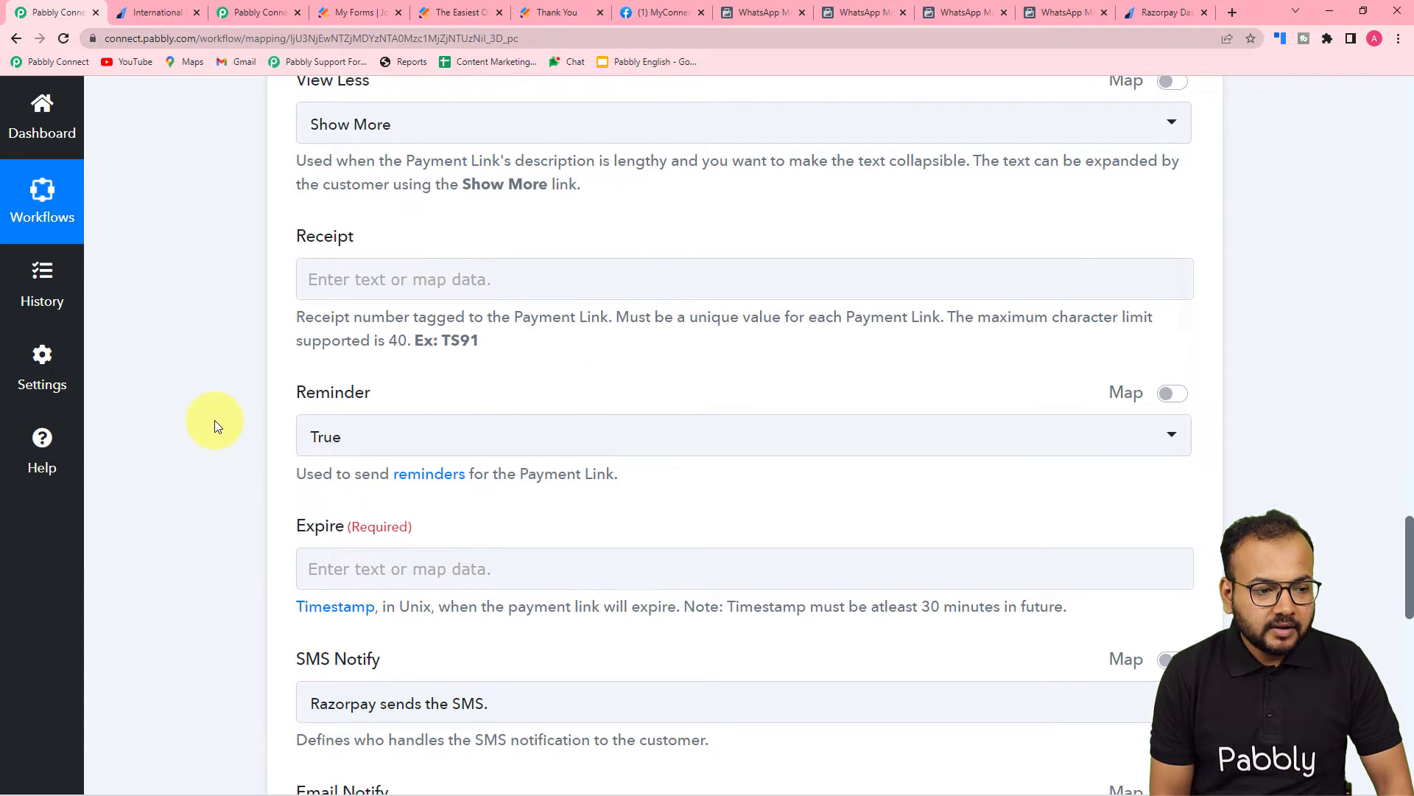
{"action": "scroll", "coordinate": [214, 421], "scroll_direction": "down", "scroll_amount": 1}
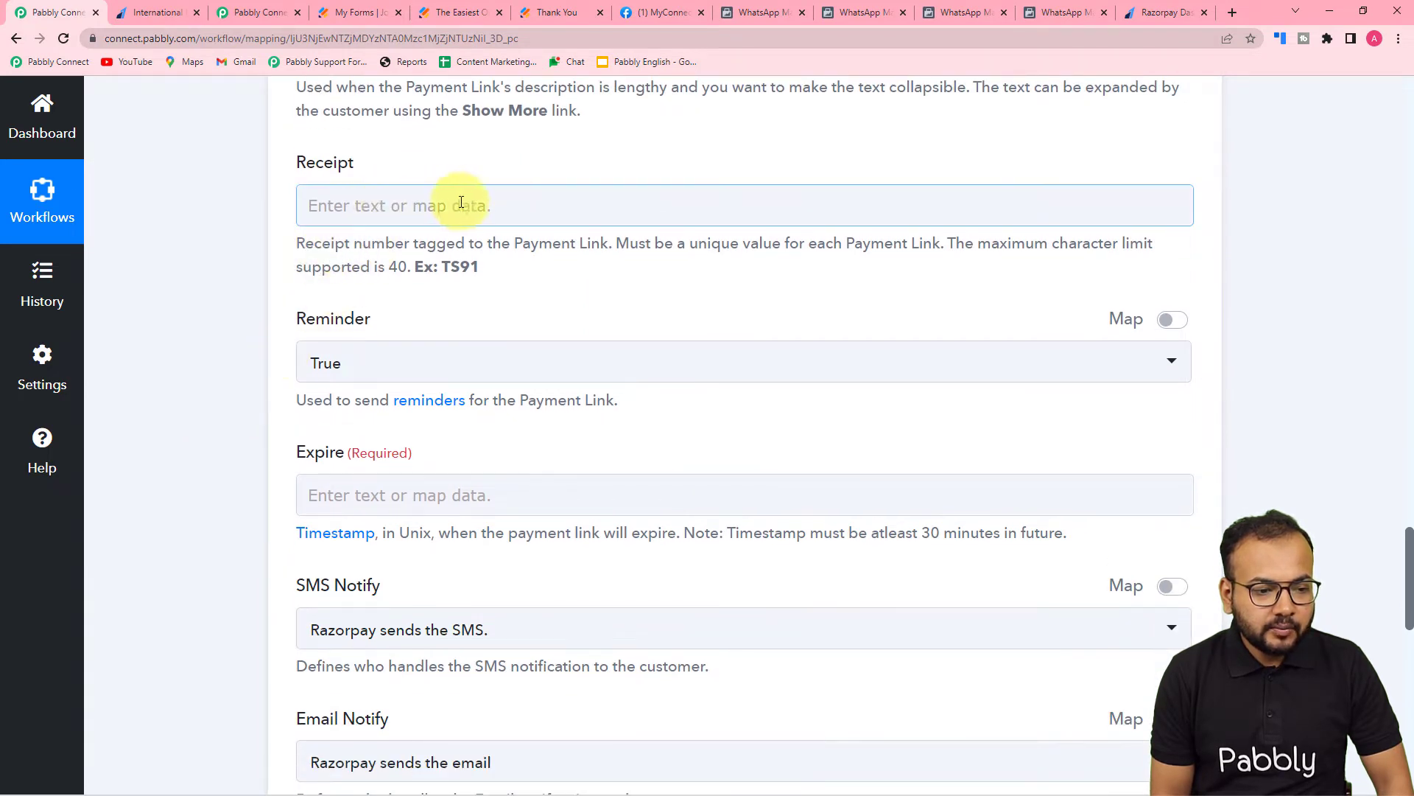
{"action": "scroll", "coordinate": [457, 212], "scroll_direction": "down", "scroll_amount": 1}
{"action": "scroll", "coordinate": [462, 214], "scroll_direction": "down", "scroll_amount": 1}
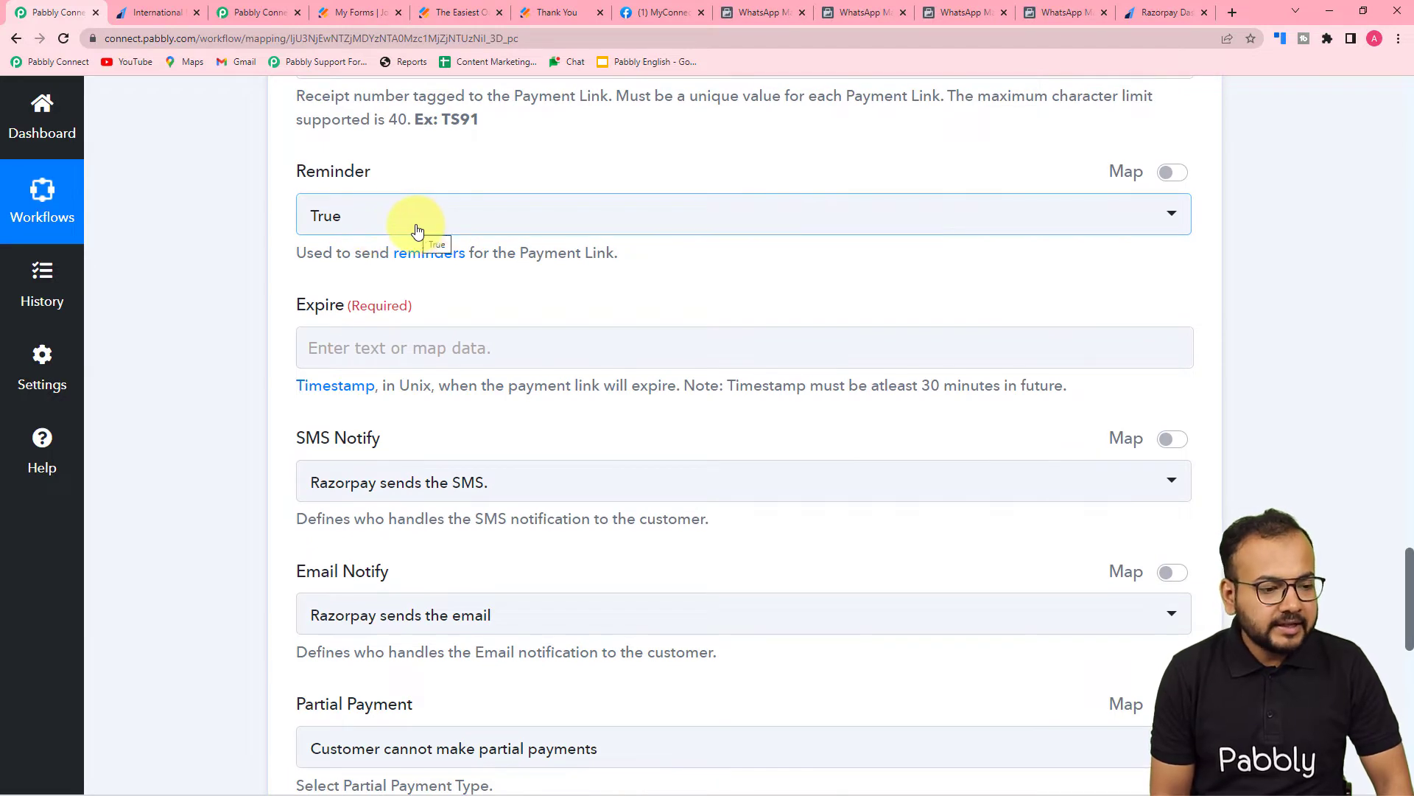
{"action": "left_click", "coordinate": [370, 234]}
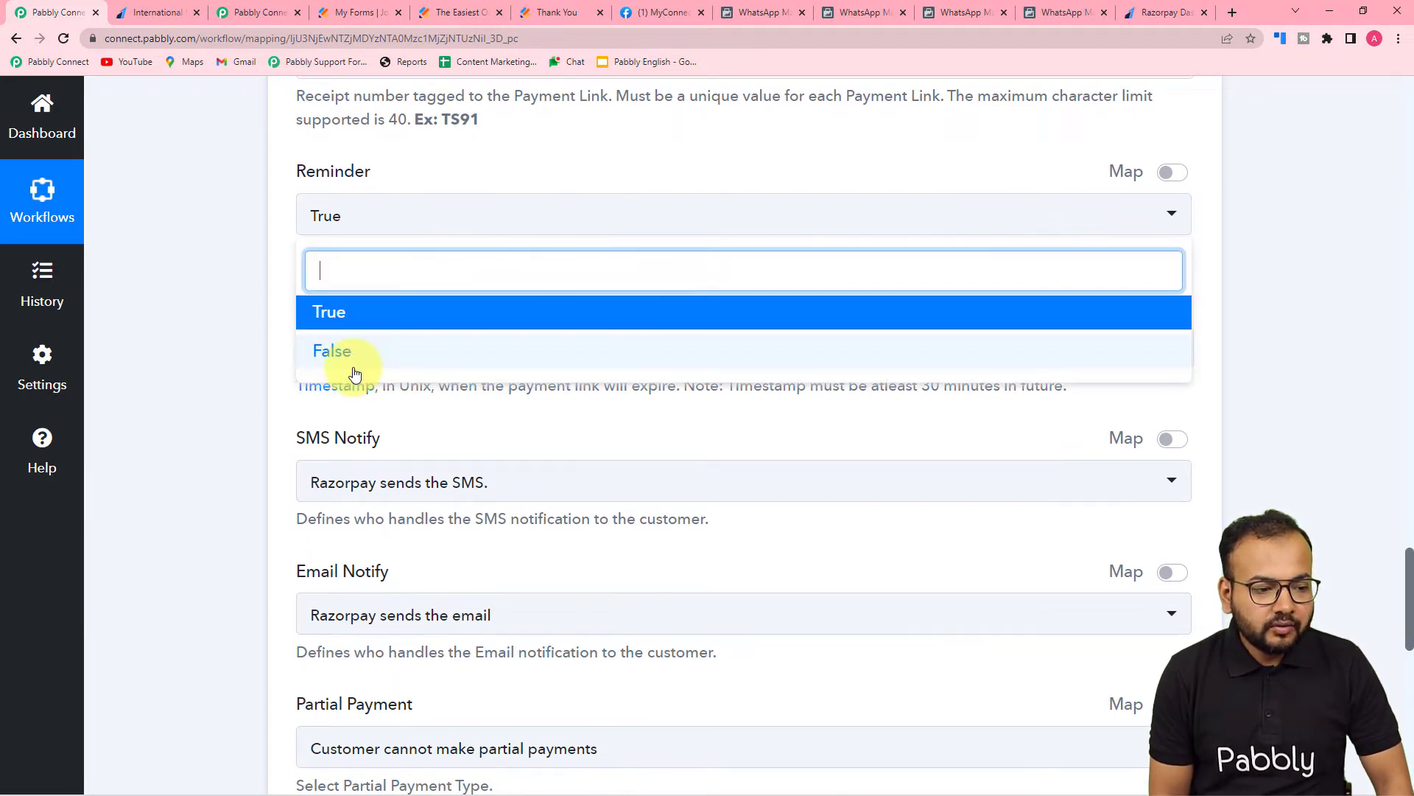
{"action": "left_click", "coordinate": [339, 352]}
- View the Unix timestamp reference linked from the payment link's Expire field, then return to the workflow
{"action": "scroll", "coordinate": [197, 325], "scroll_direction": "down", "scroll_amount": 3}
{"action": "scroll", "coordinate": [198, 325], "scroll_direction": "up", "scroll_amount": 1}
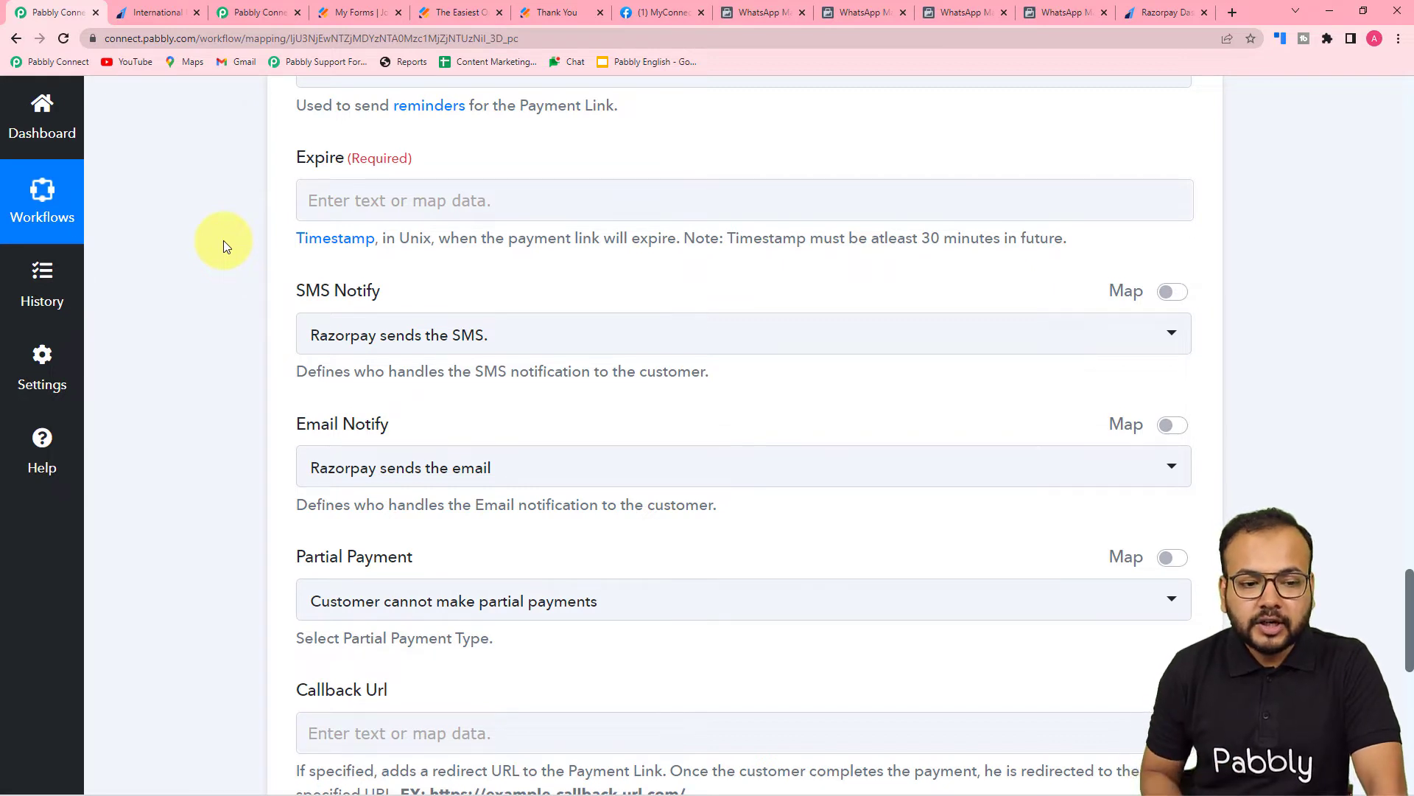
{"action": "left_click", "coordinate": [399, 206]}
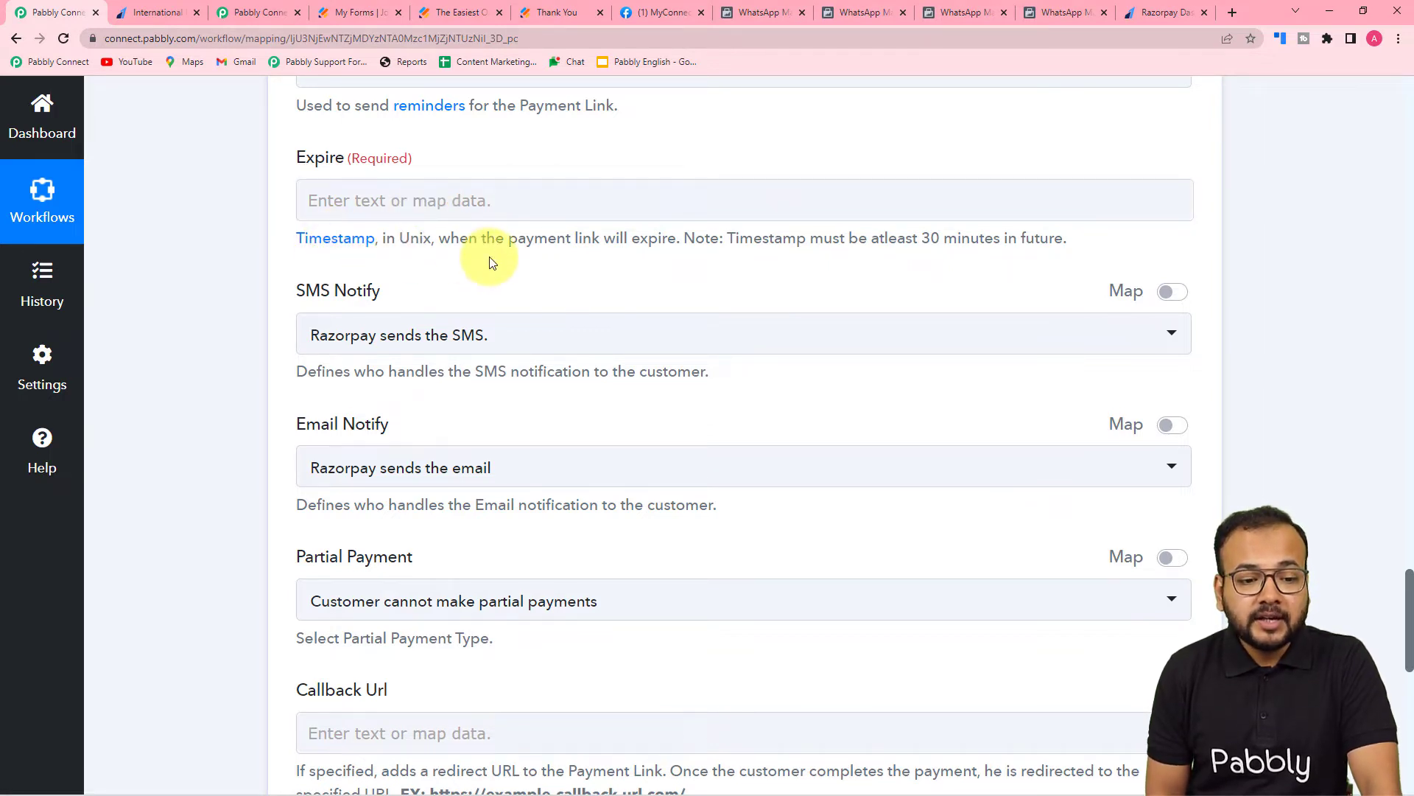
{"action": "left_click", "coordinate": [339, 240]}
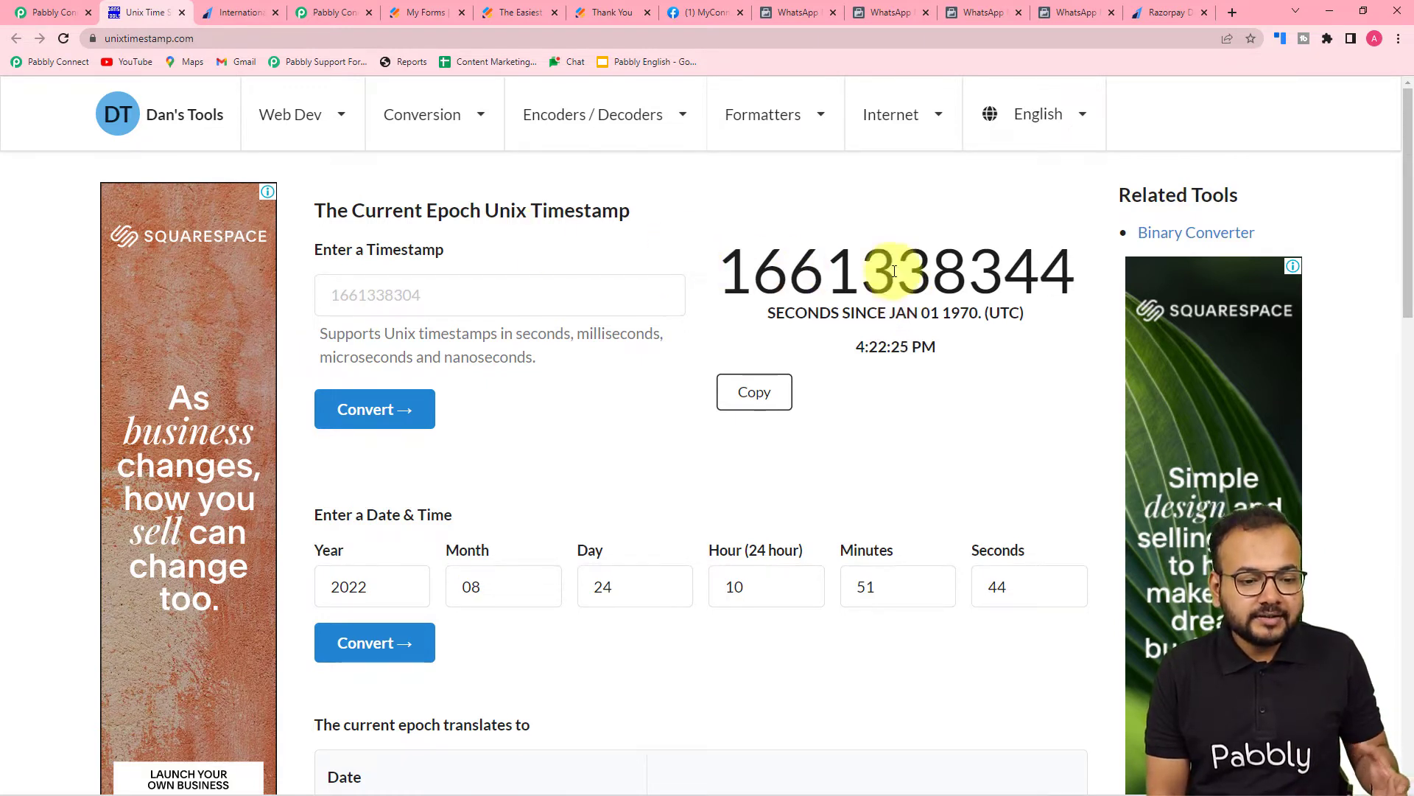
{"action": "left_click", "coordinate": [47, 16]}
- Insert a Date/Time Formatter action between the JotForm trigger and the Razorpay Create Payment Link action
{"action": "scroll", "coordinate": [245, 339], "scroll_direction": "up", "scroll_amount": 15}
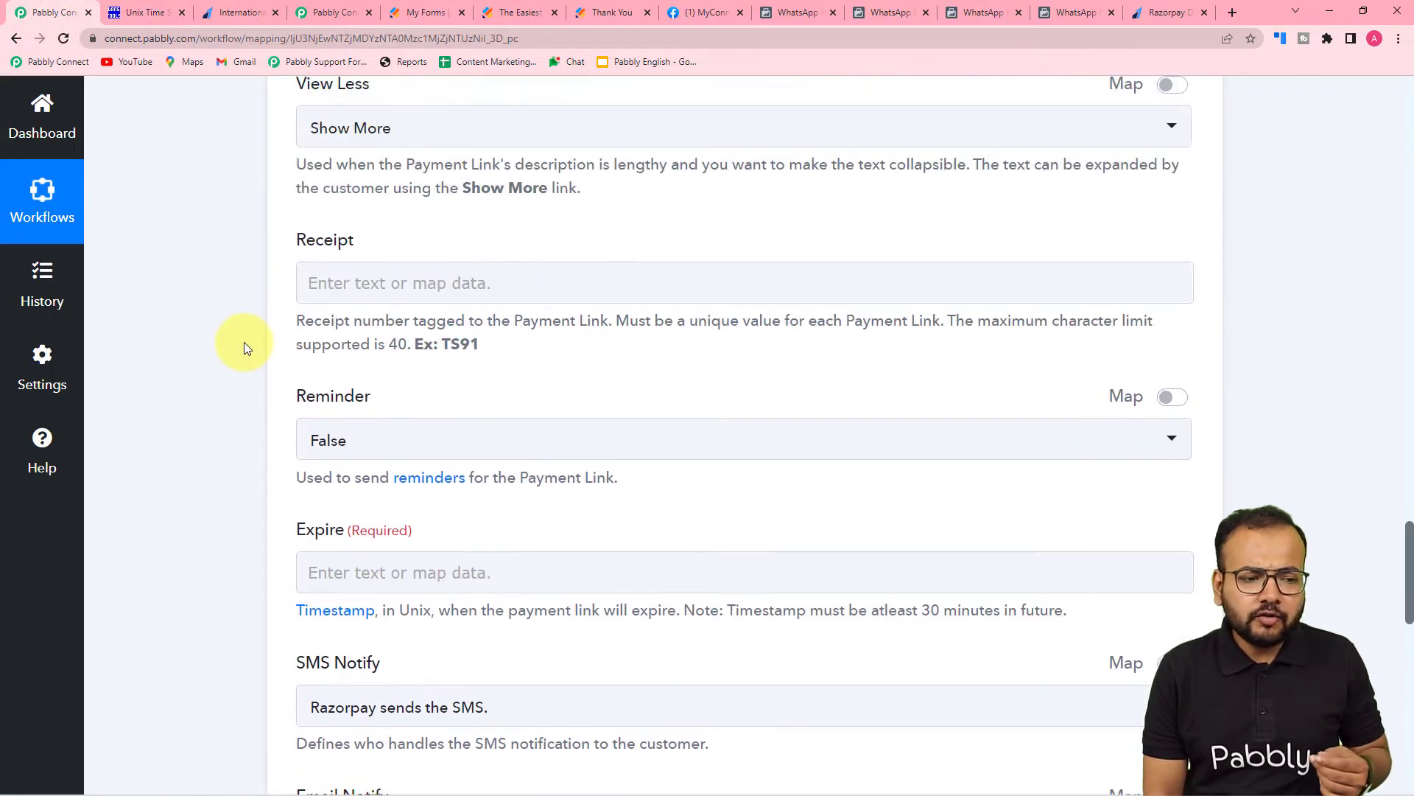
{"action": "scroll", "coordinate": [245, 342], "scroll_direction": "up", "scroll_amount": 8}
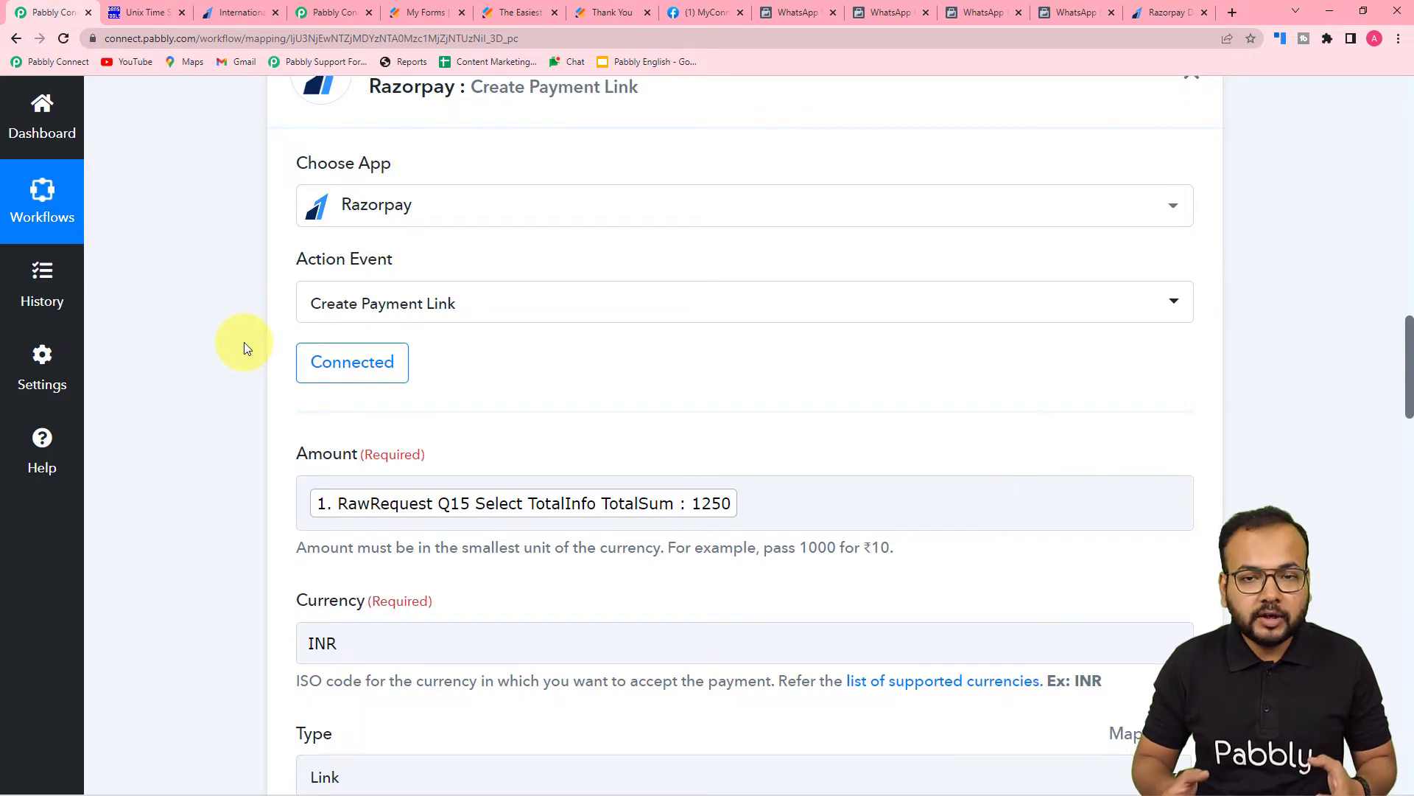
{"action": "scroll", "coordinate": [245, 342], "scroll_direction": "up", "scroll_amount": 7}
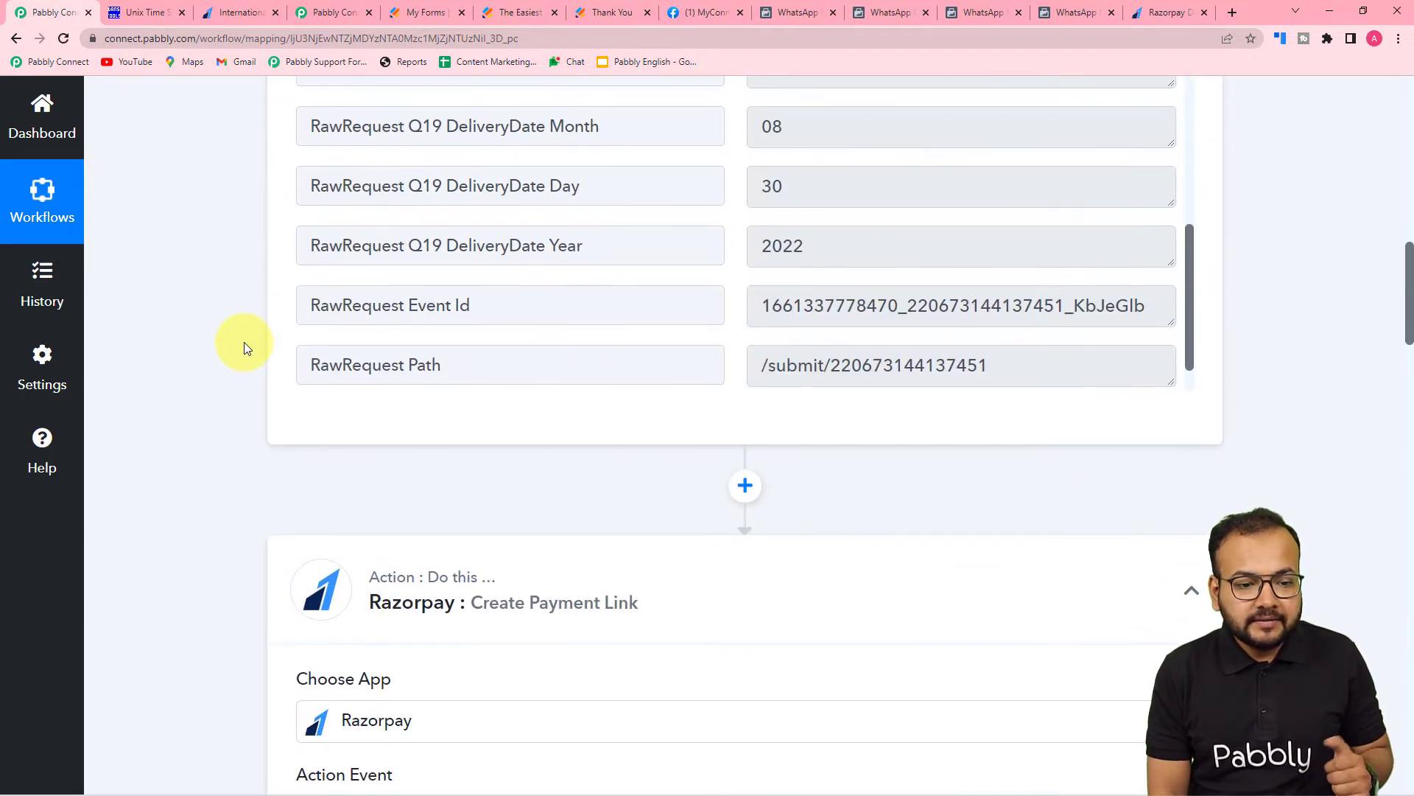
{"action": "scroll", "coordinate": [244, 341], "scroll_direction": "up", "scroll_amount": 2}
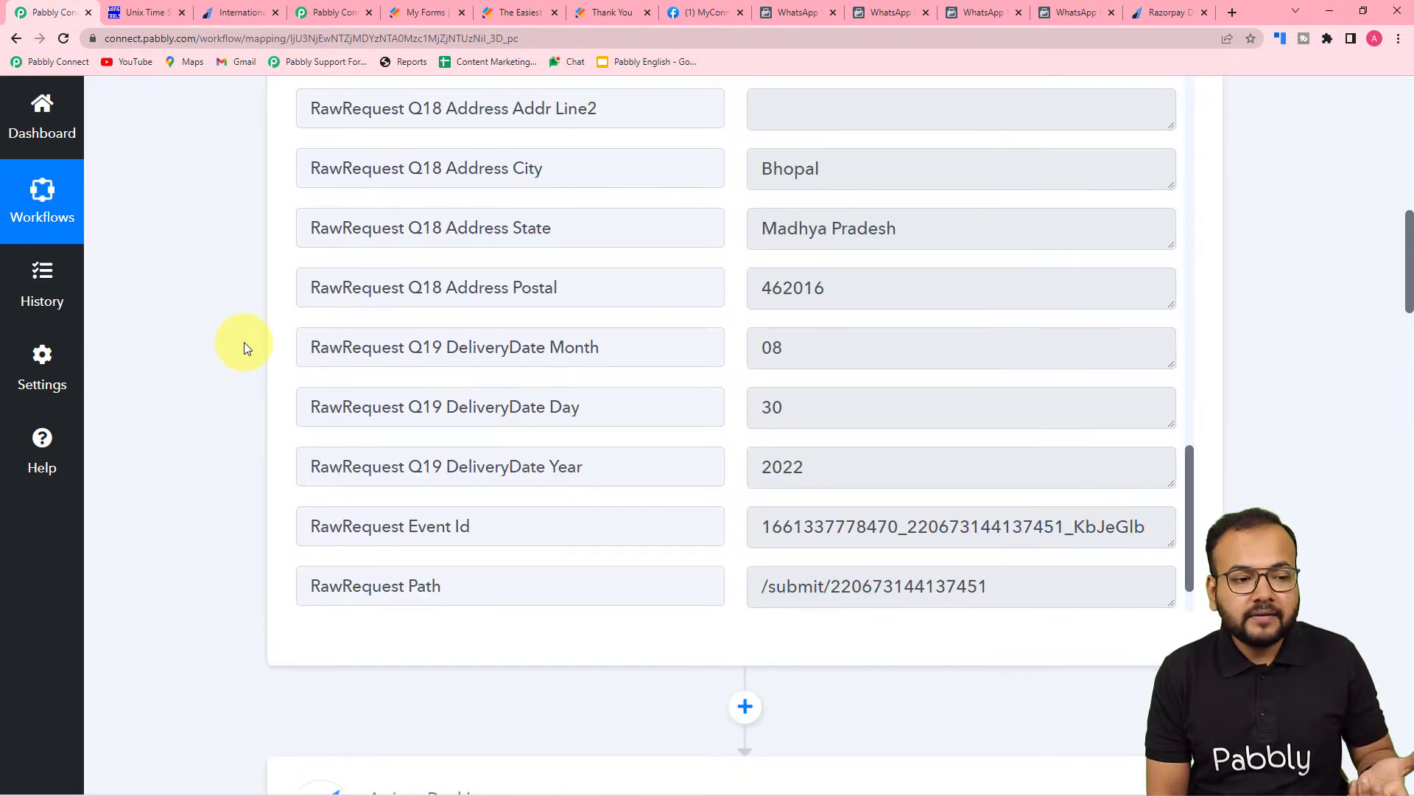
{"action": "scroll", "coordinate": [245, 342], "scroll_direction": "down", "scroll_amount": 3}
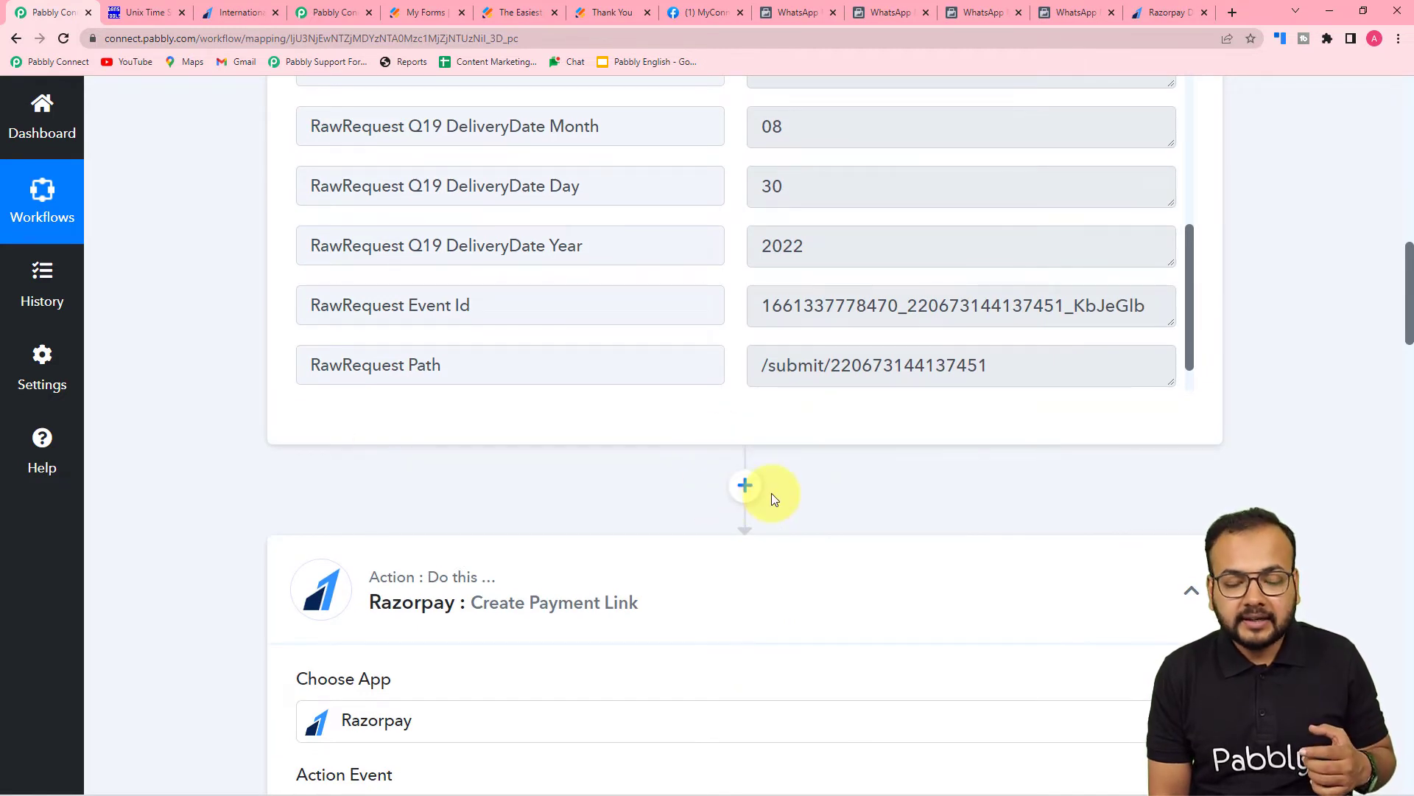
{"action": "left_click", "coordinate": [744, 489]}
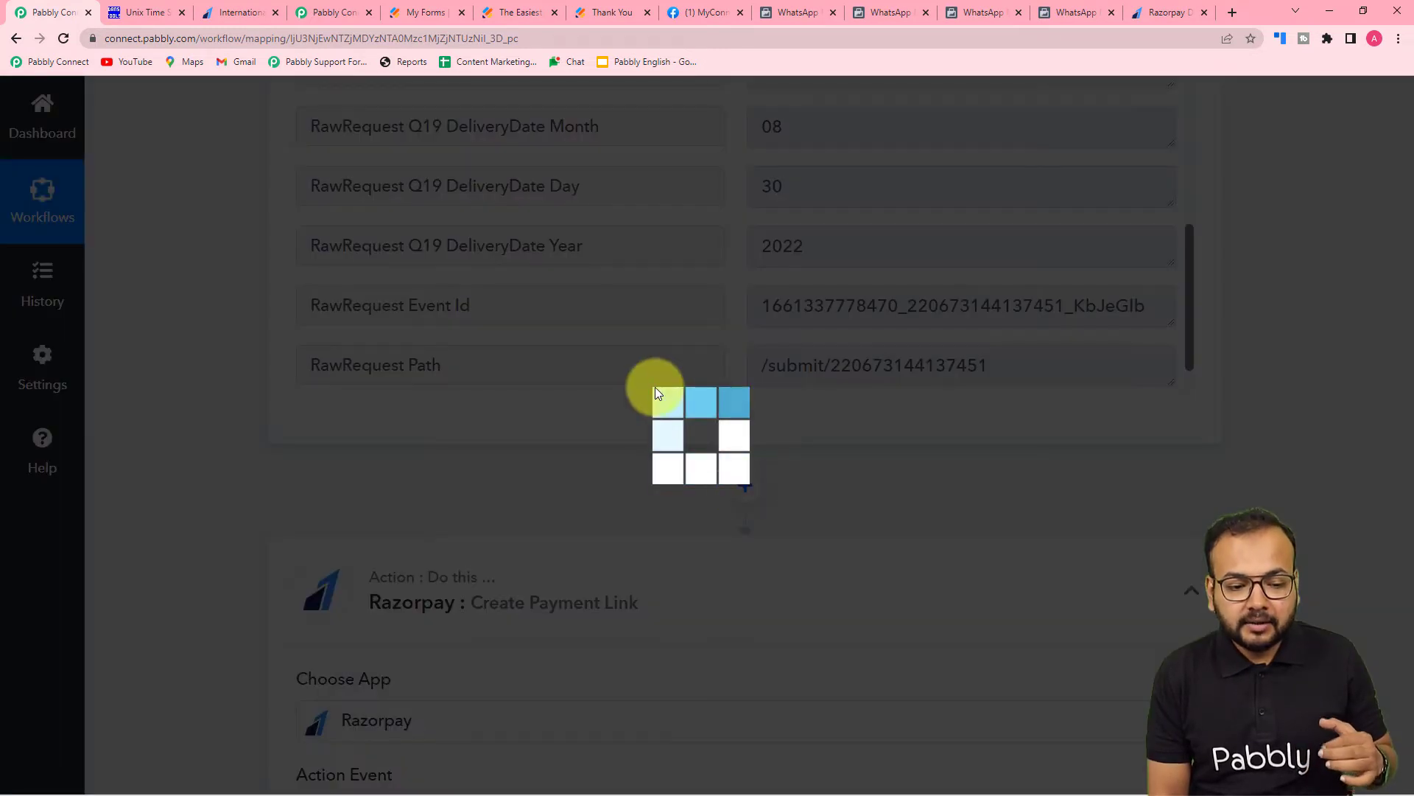
{"action": "scroll", "coordinate": [658, 393], "scroll_direction": "down", "scroll_amount": 6}
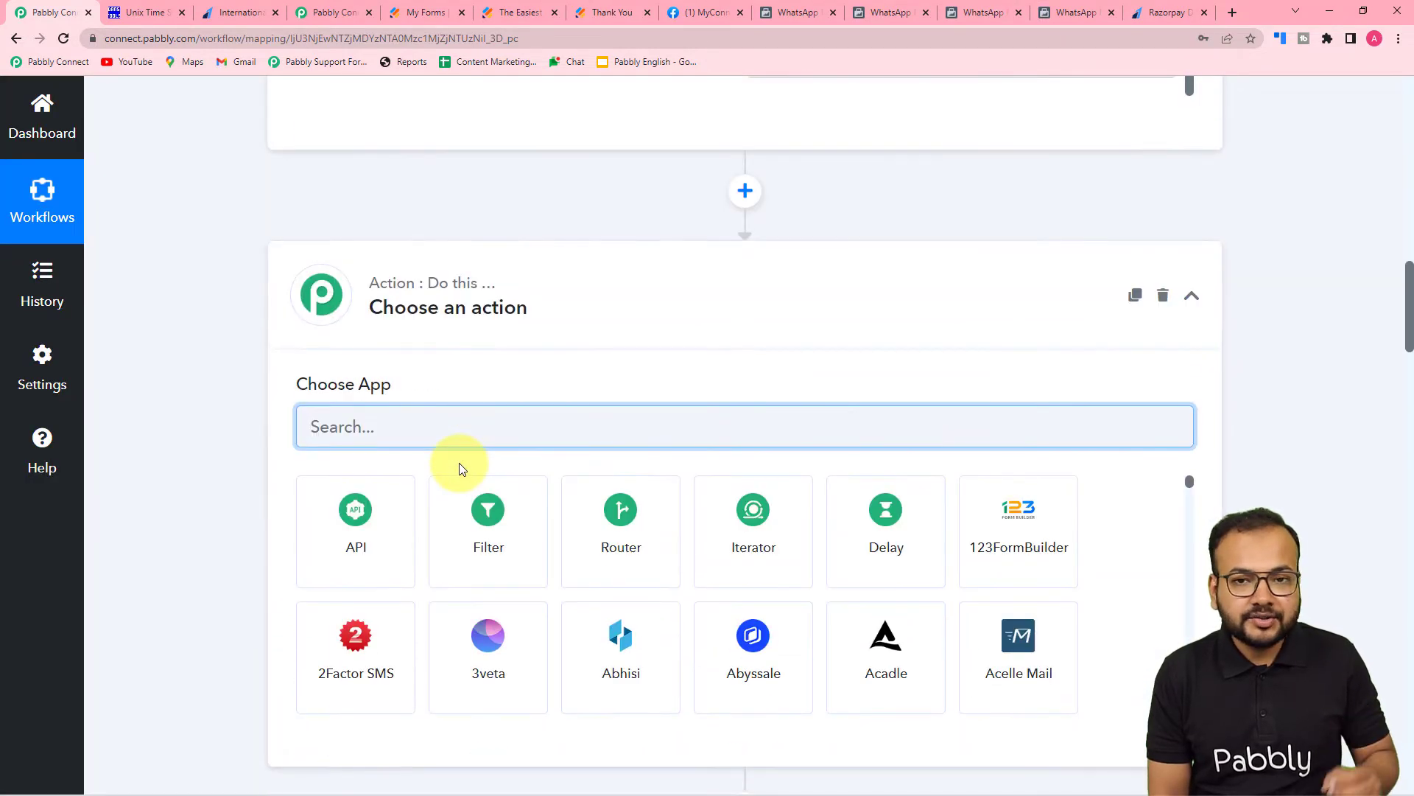
{"action": "scroll", "coordinate": [459, 468], "scroll_direction": "down", "scroll_amount": 2}
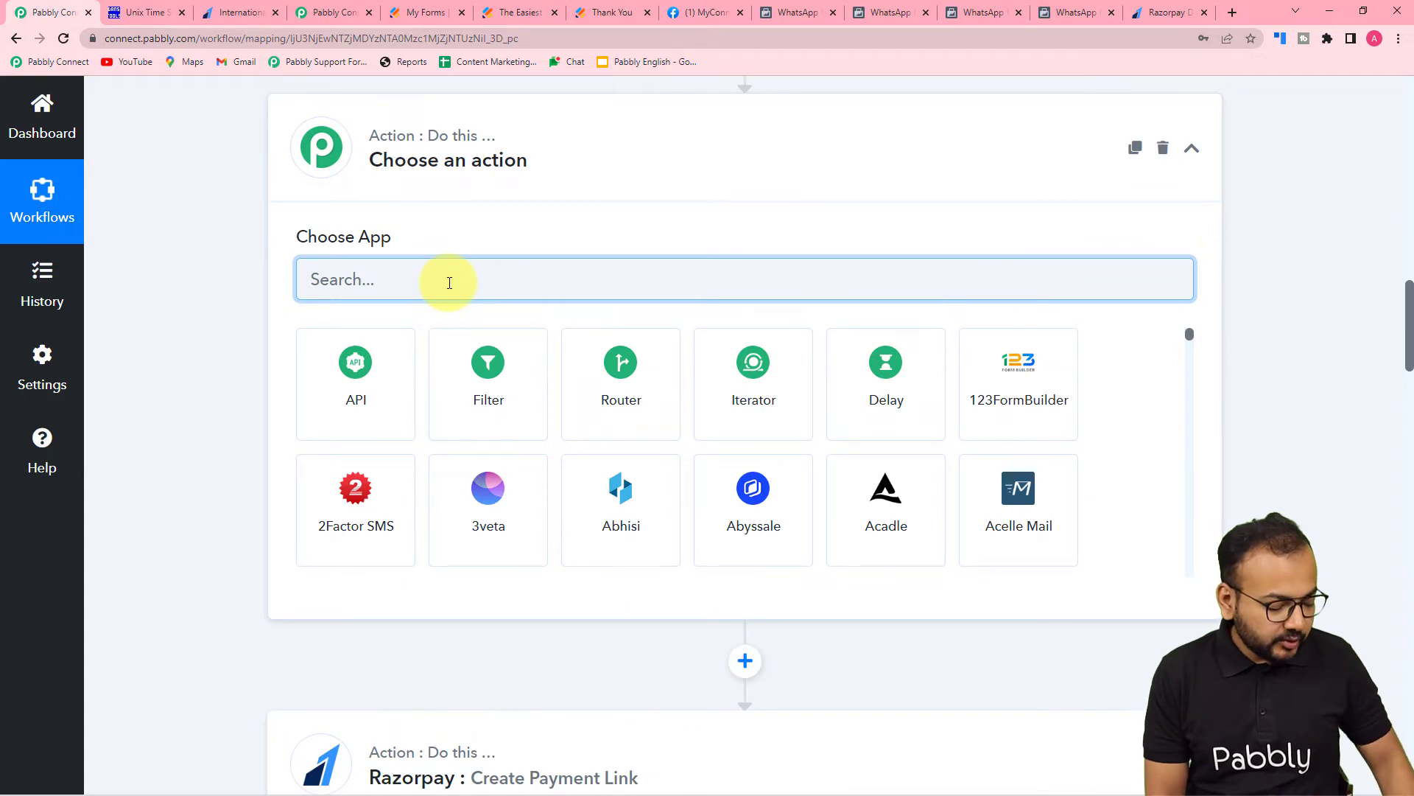
{"action": "type", "text": "date"}
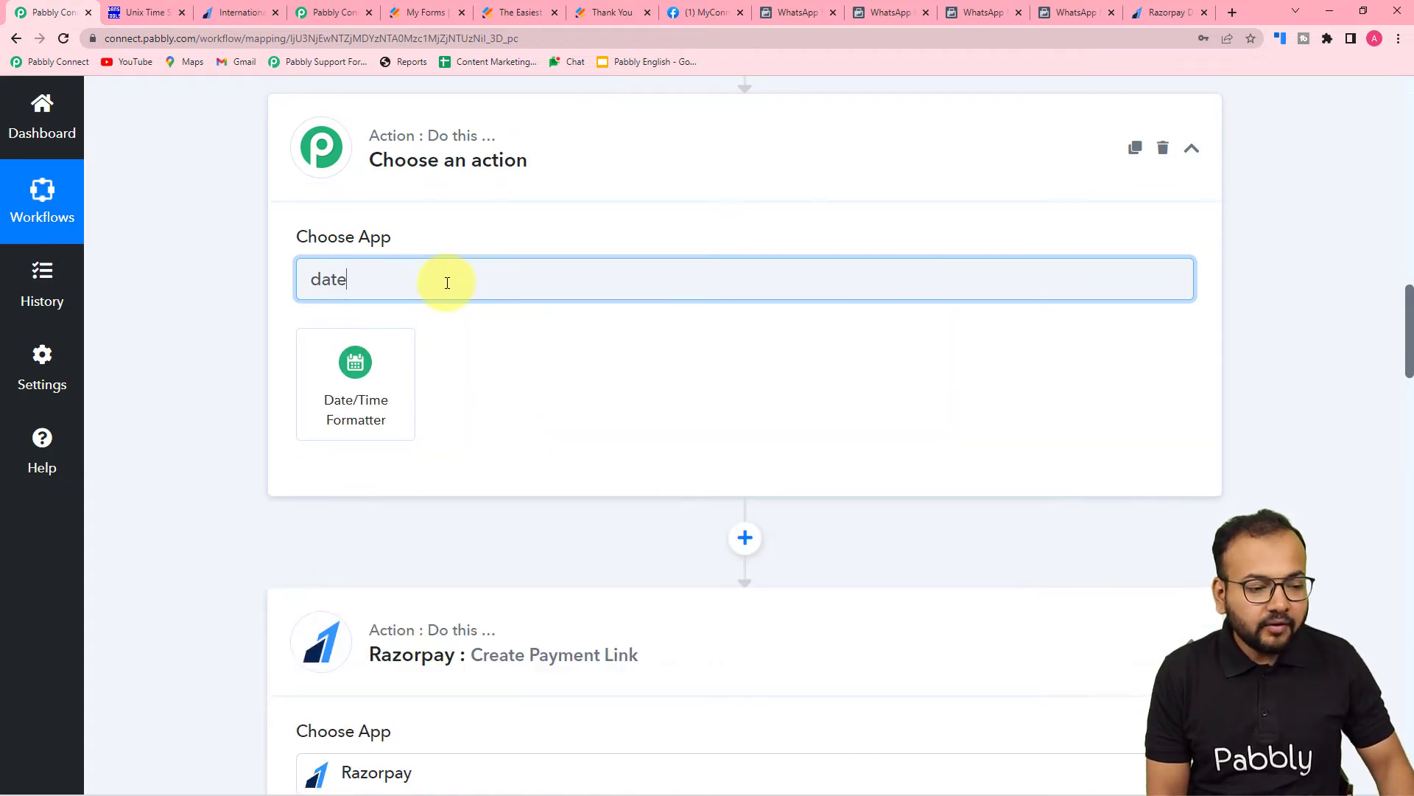
{"action": "left_click", "coordinate": [335, 414]}
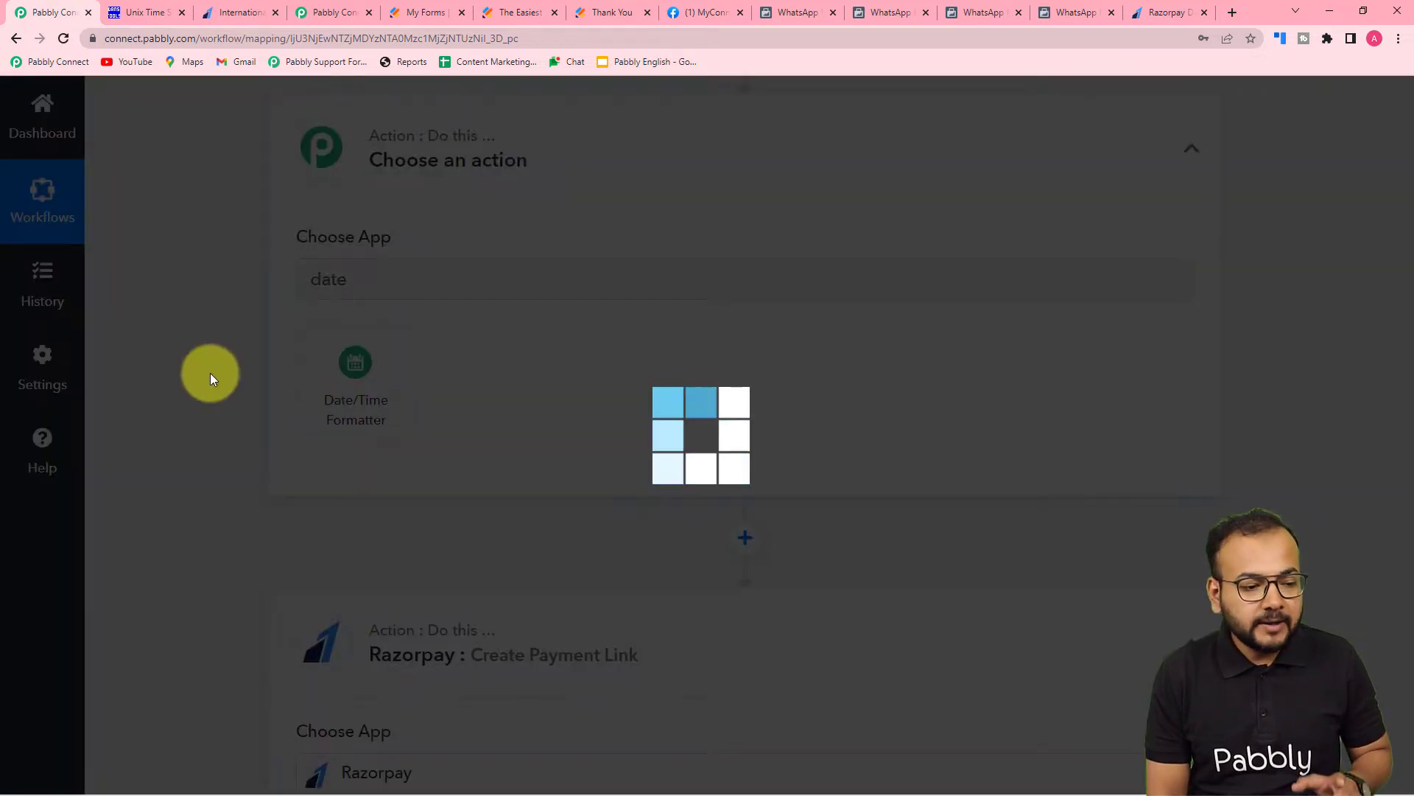
- Choose Modify Current Date as the Date/Time Formatter's action event and connect it
{"action": "scroll", "coordinate": [193, 372], "scroll_direction": "down", "scroll_amount": 1}
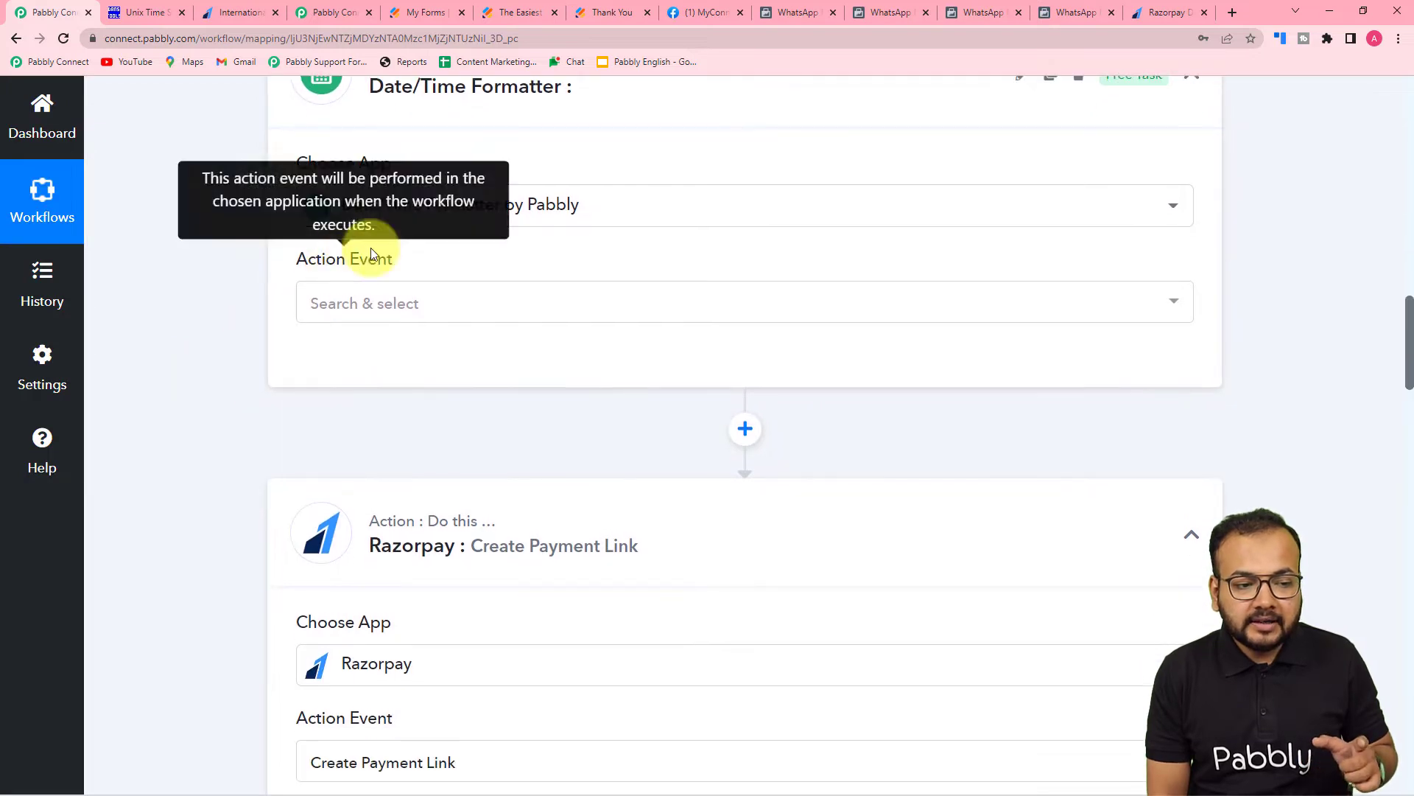
{"action": "left_click", "coordinate": [442, 320]}
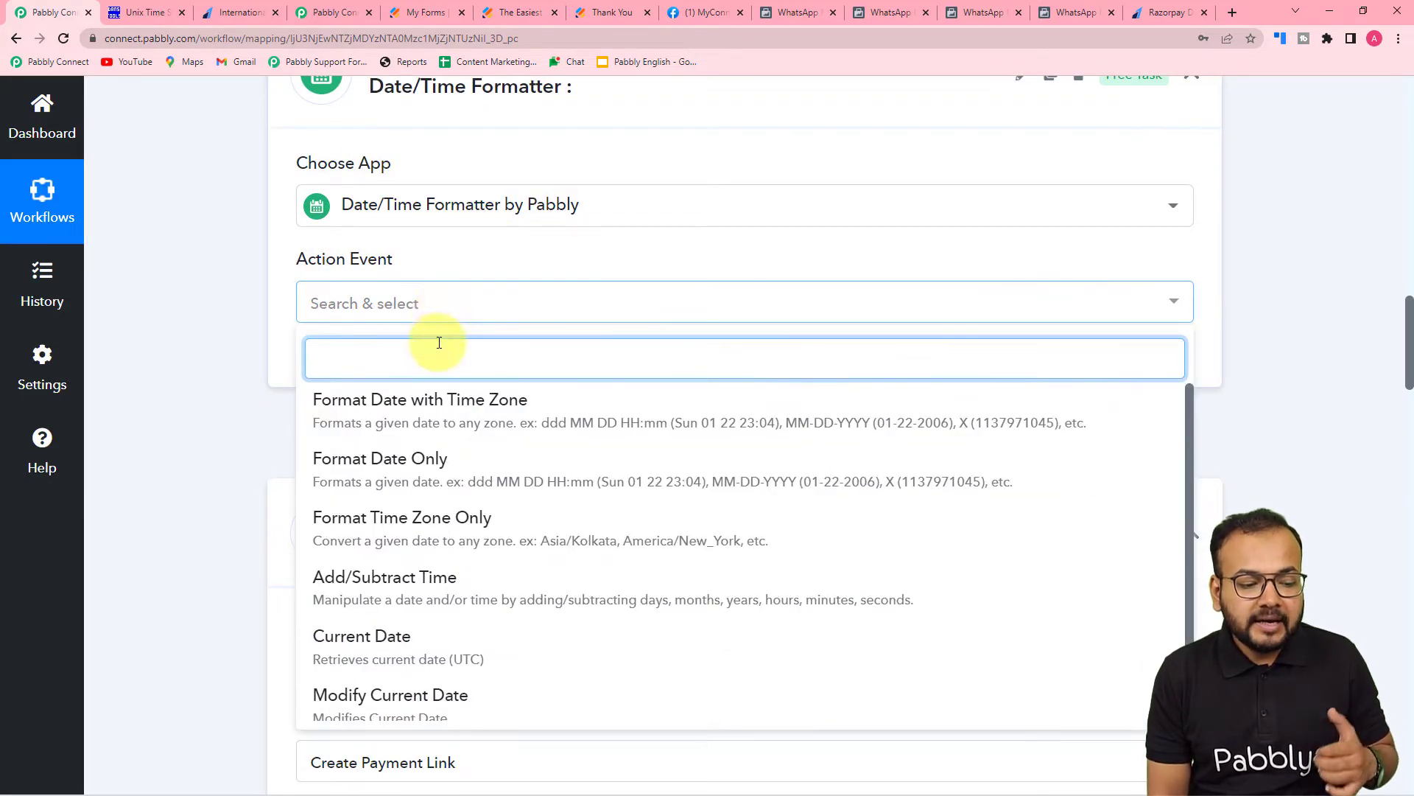
{"action": "scroll", "coordinate": [439, 342], "scroll_direction": "down", "scroll_amount": 3}
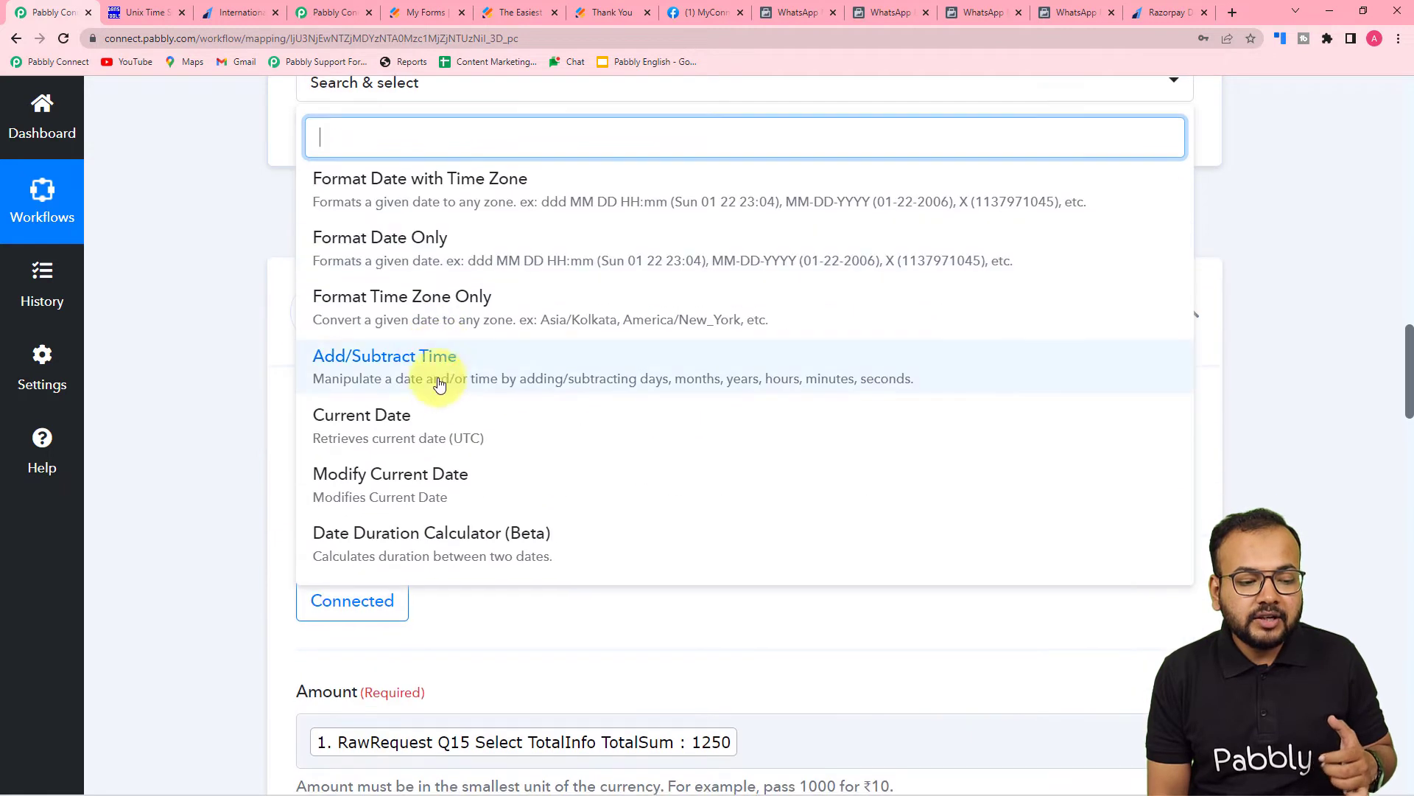
{"action": "left_click", "coordinate": [416, 482]}
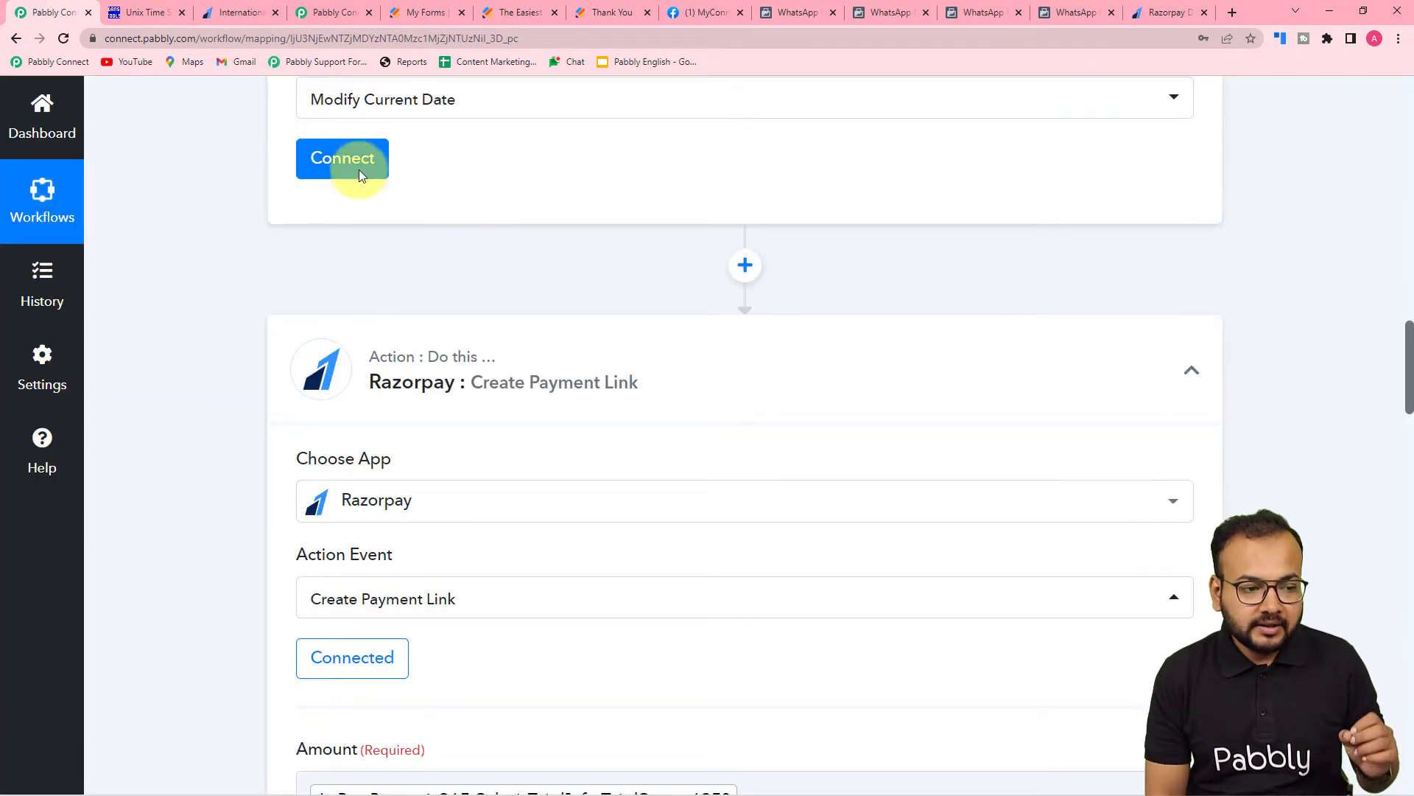
{"action": "left_click", "coordinate": [346, 156]}
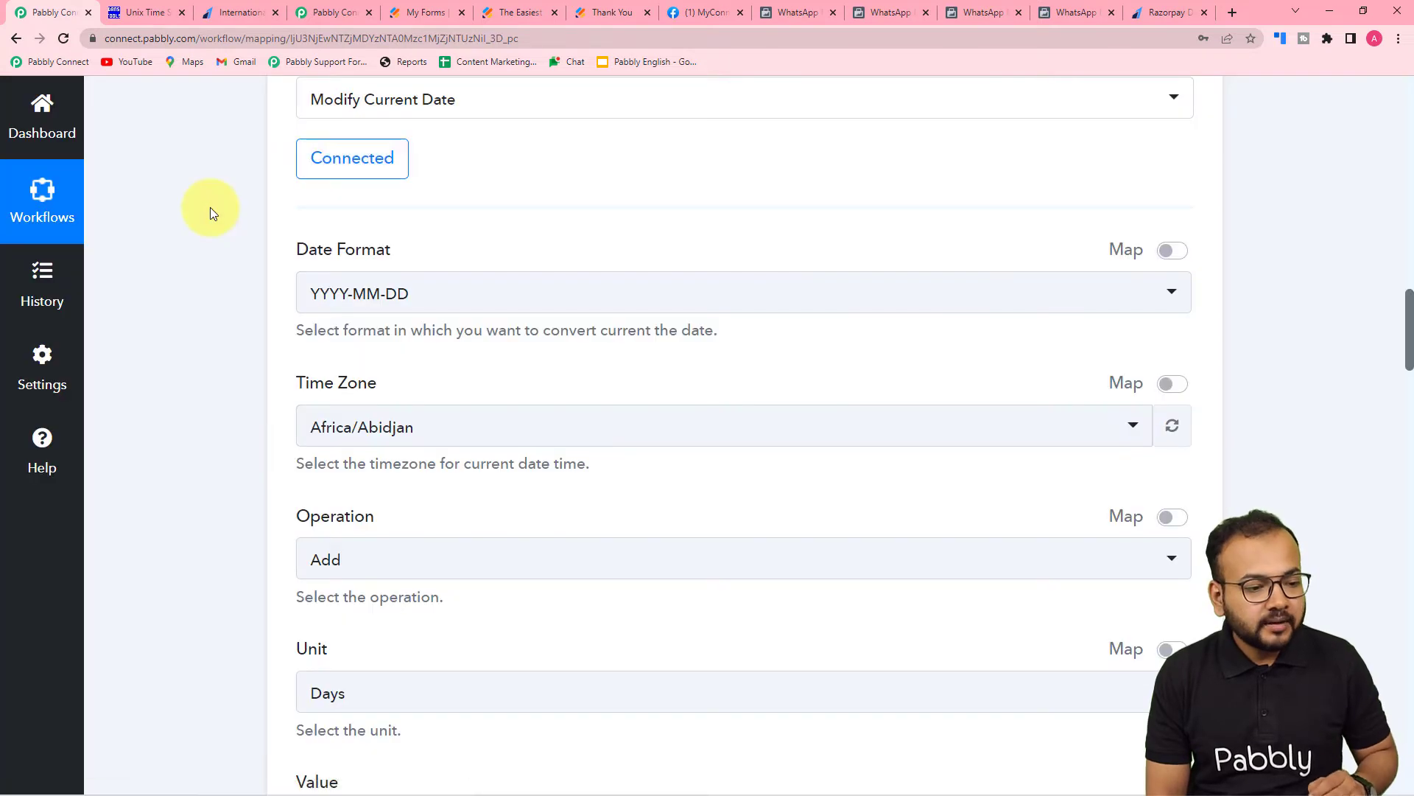
- Set the Modify Current Date action's Date Format to DD-MM-YYYY and its Time Zone to Asia/Kolkata
{"action": "scroll", "coordinate": [210, 212], "scroll_direction": "down", "scroll_amount": 2}
{"action": "left_click", "coordinate": [414, 159]}
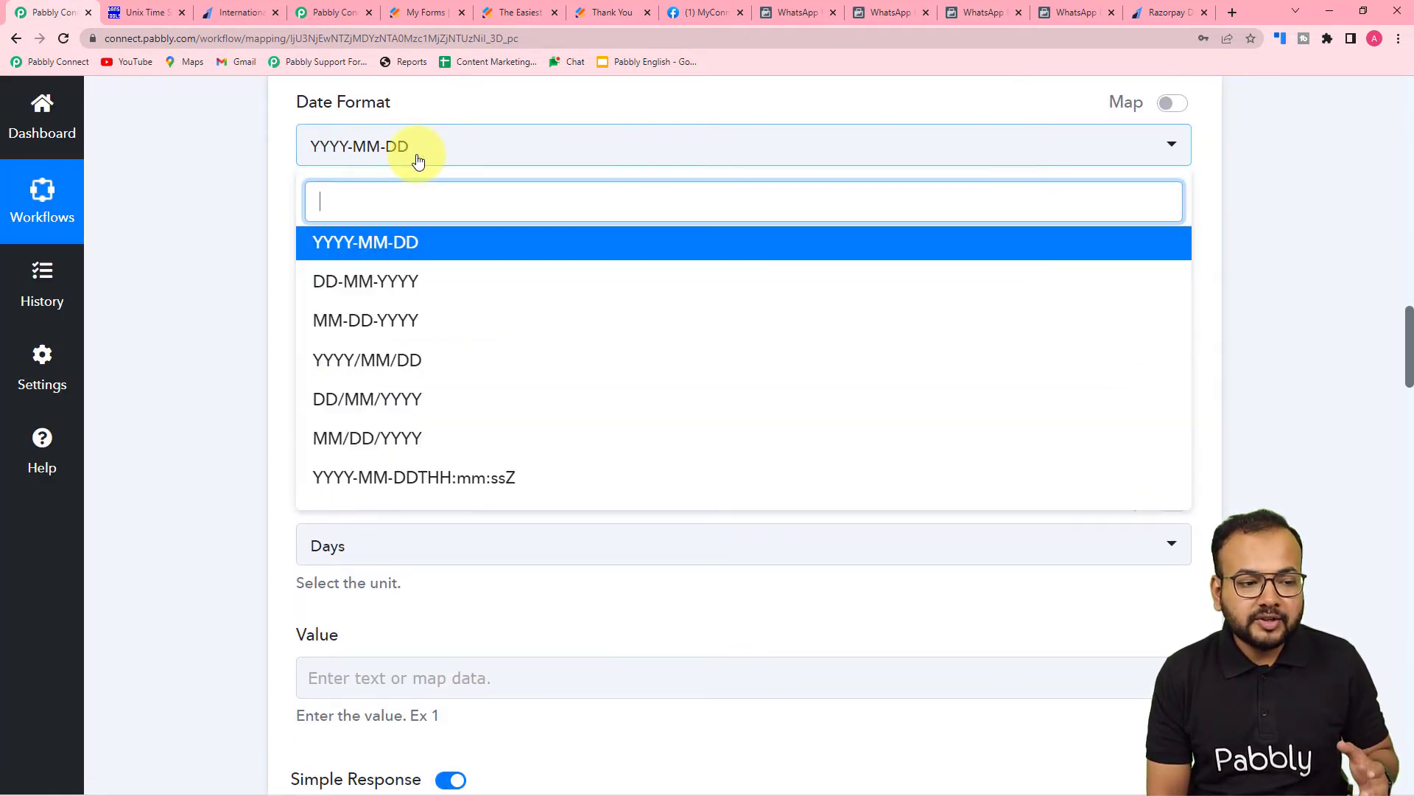
{"action": "left_click", "coordinate": [326, 281]}
{"action": "left_click", "coordinate": [233, 269]}
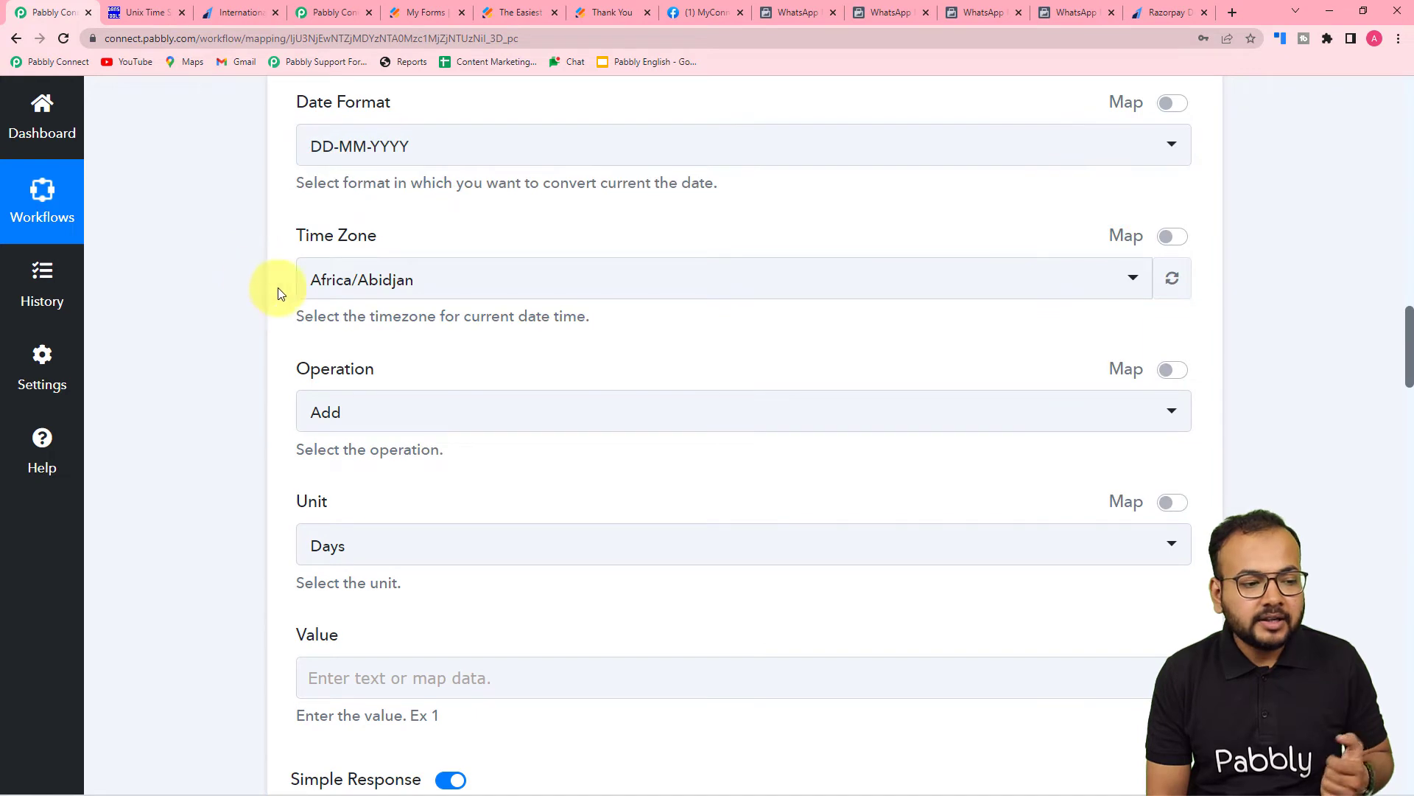
{"action": "left_click", "coordinate": [379, 288]}
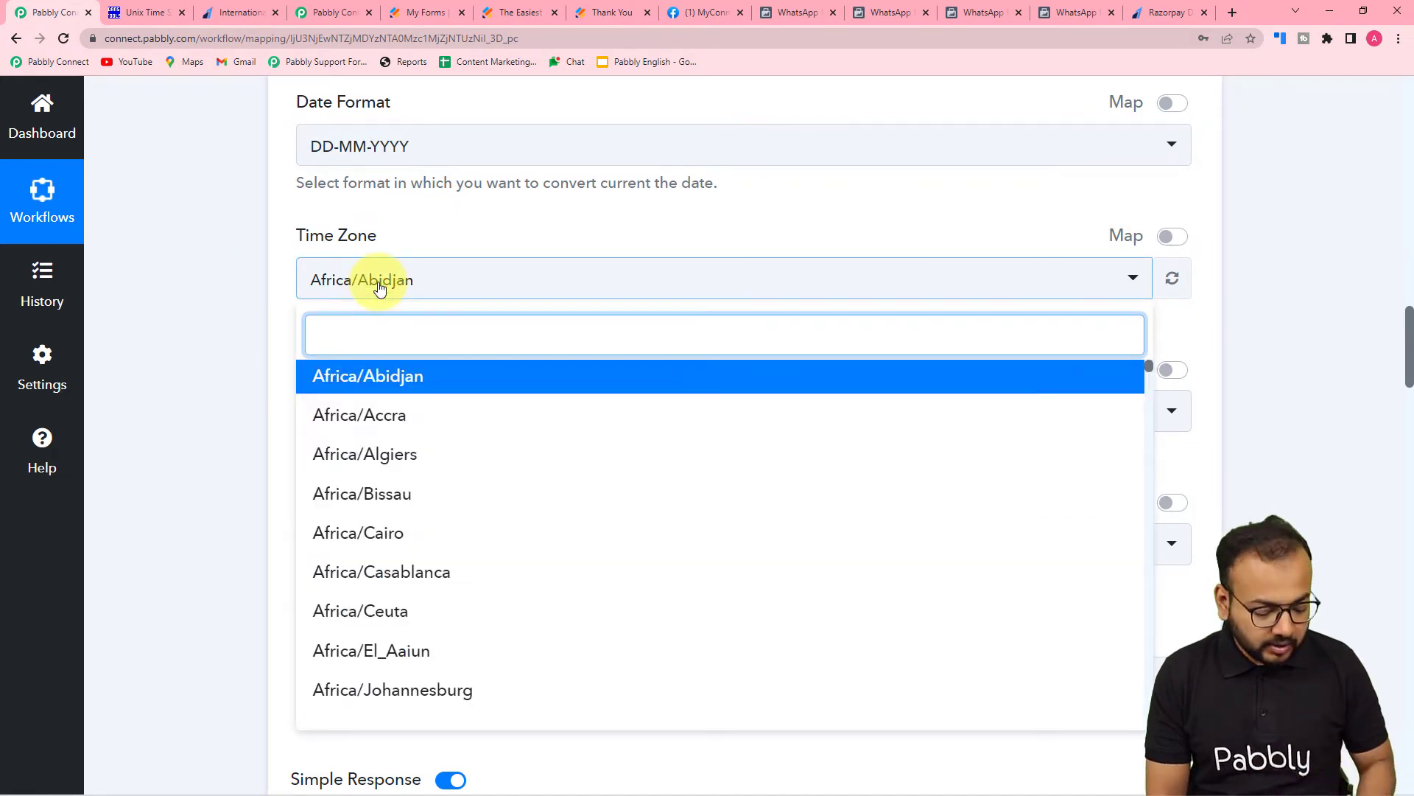
{"action": "type", "text": "kol"}
{"action": "left_click", "coordinate": [390, 377]}
- Choose Add as the Operation and Days as the Unit for modifying the current date
{"action": "scroll", "coordinate": [243, 346], "scroll_direction": "down", "scroll_amount": 3}
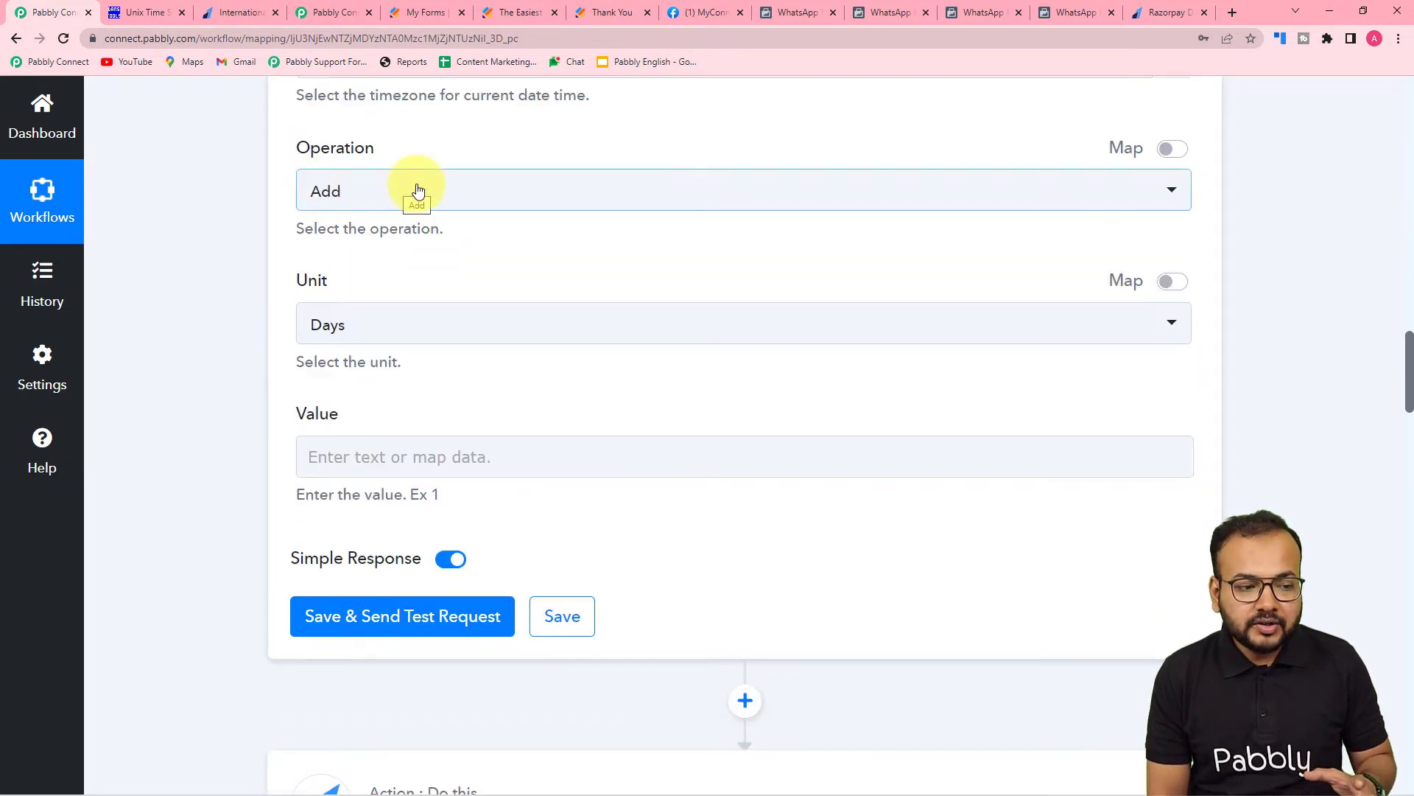
{"action": "scroll", "coordinate": [431, 213], "scroll_direction": "up", "scroll_amount": 6}
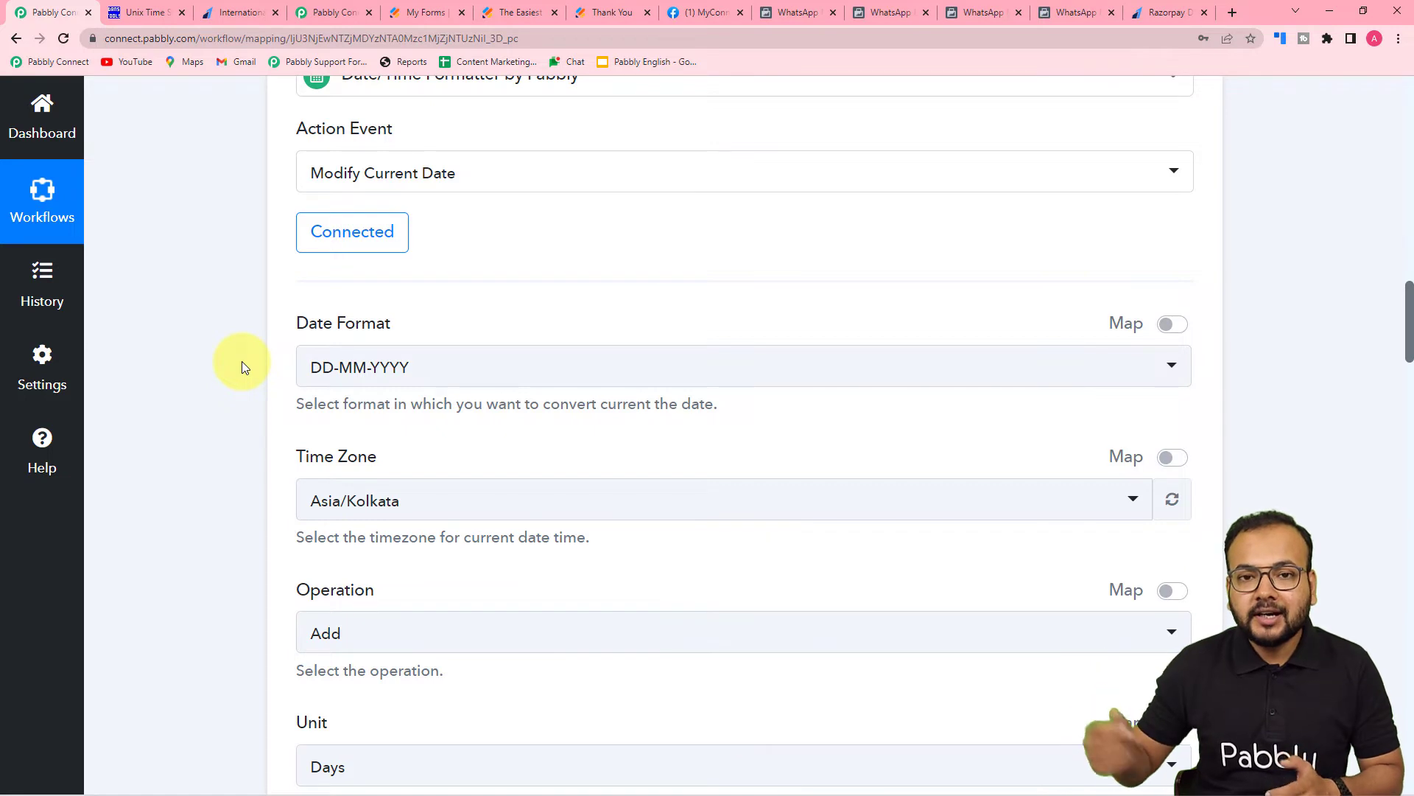
{"action": "scroll", "coordinate": [242, 361], "scroll_direction": "down", "scroll_amount": 5}
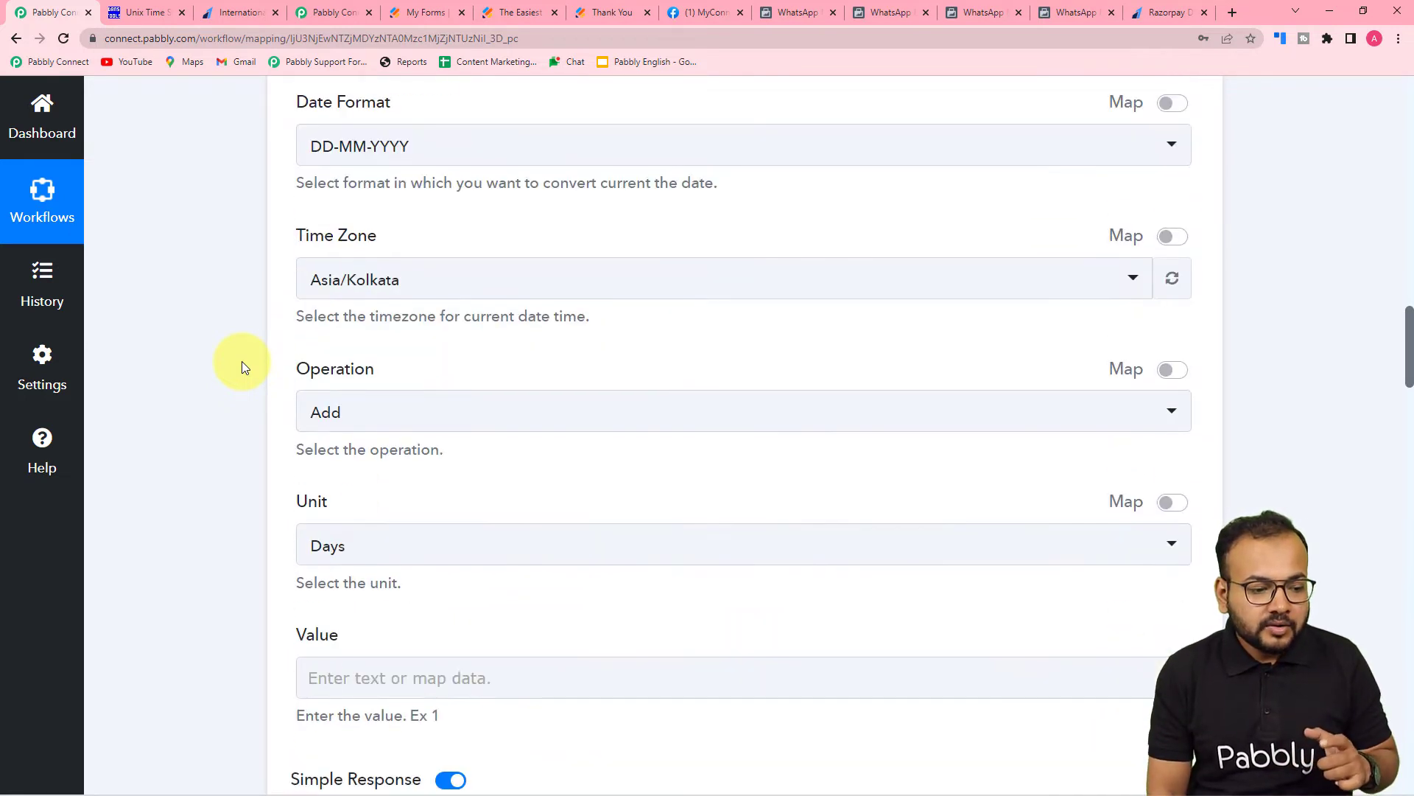
{"action": "left_click", "coordinate": [352, 266]}
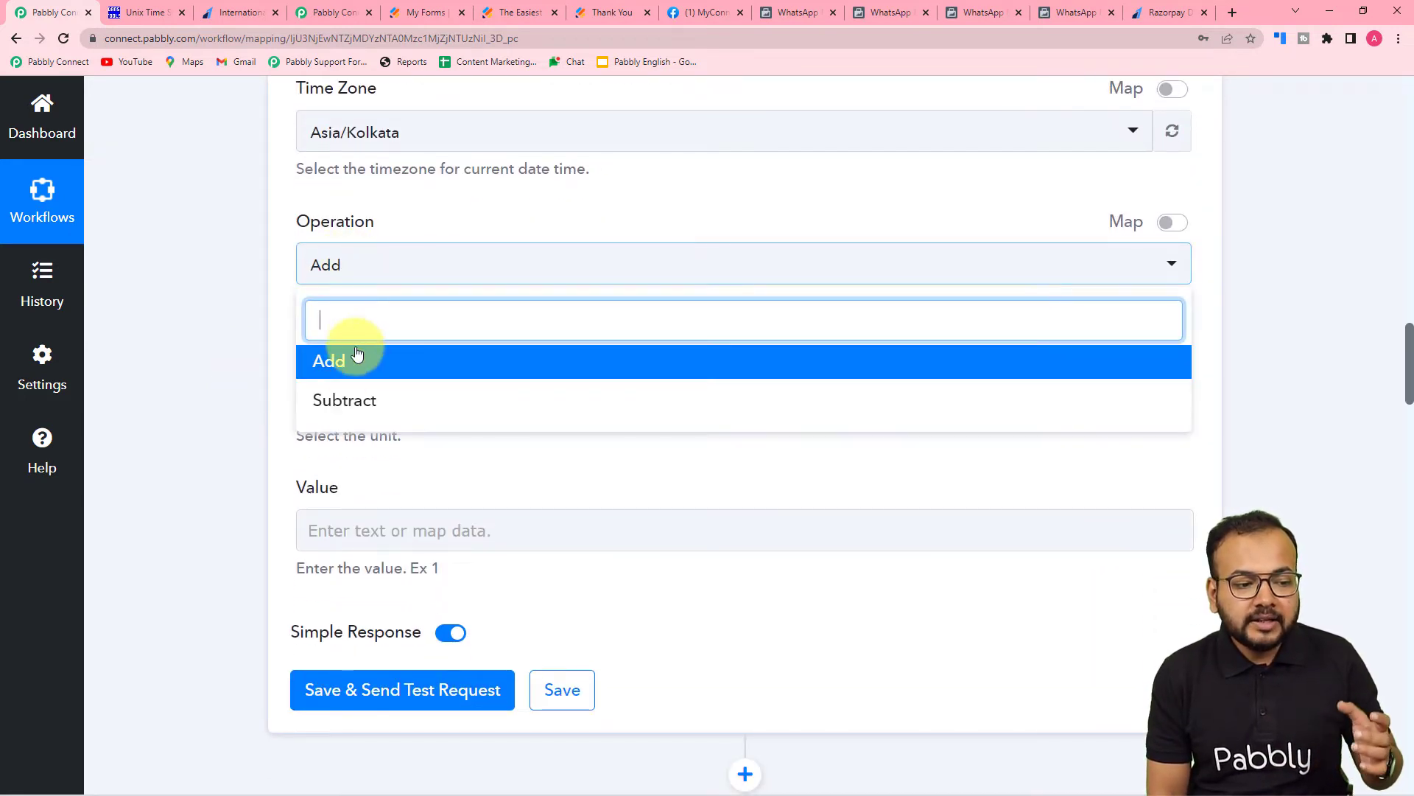
{"action": "left_click", "coordinate": [333, 364]}
{"action": "scroll", "coordinate": [265, 366], "scroll_direction": "down", "scroll_amount": 2}
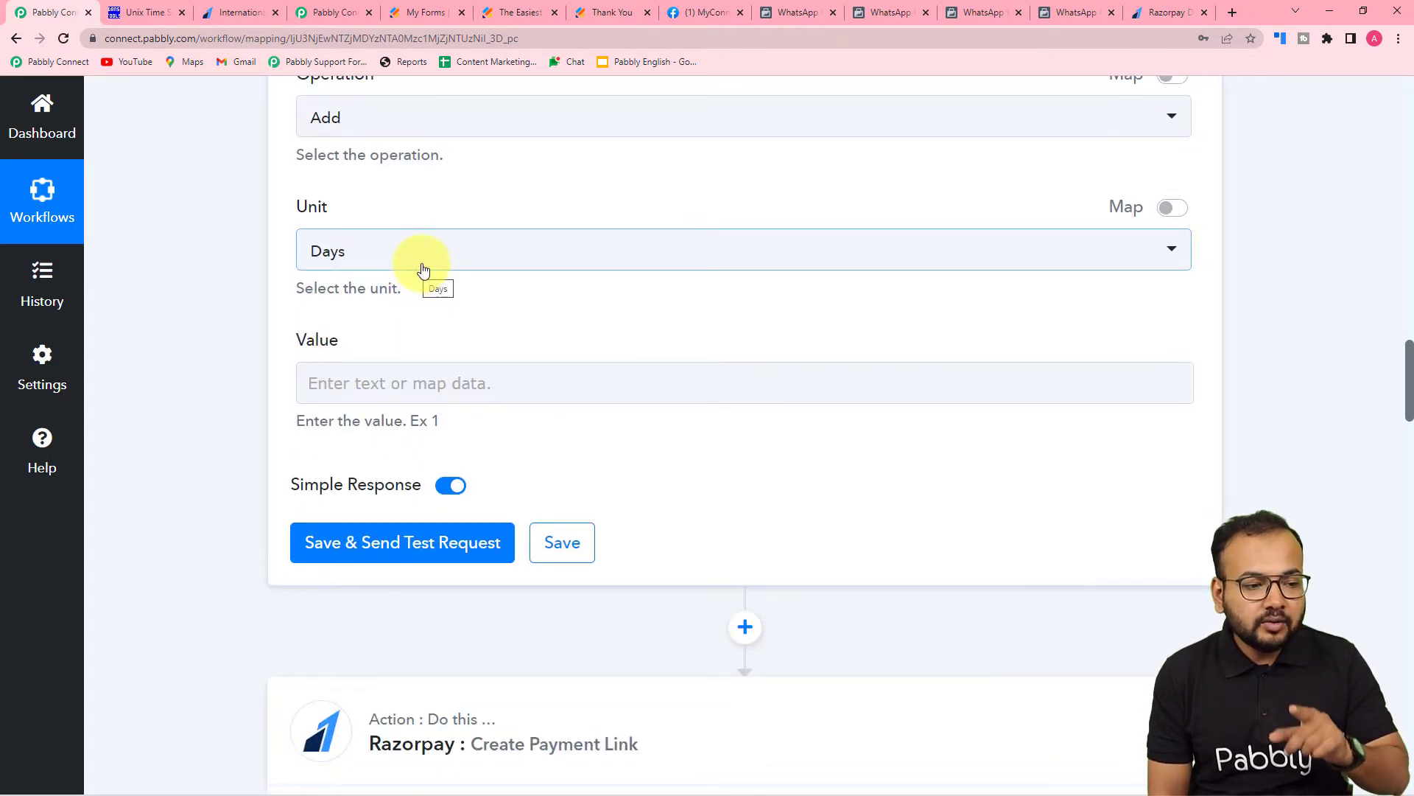
{"action": "scroll", "coordinate": [424, 269], "scroll_direction": "up", "scroll_amount": 2}
{"action": "left_click", "coordinate": [376, 402]}
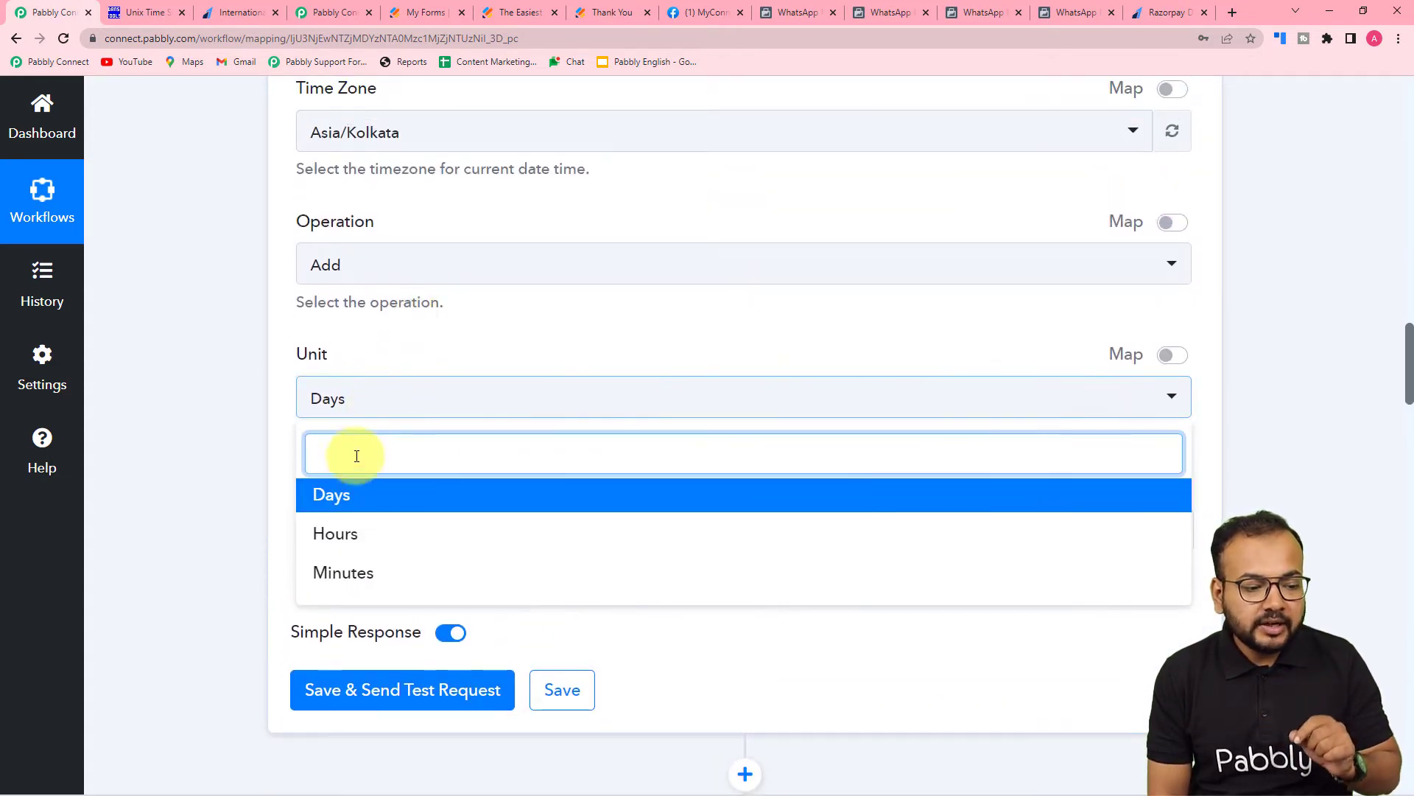
{"action": "left_click", "coordinate": [347, 497]}
- Set the Value for the current date modification to 1 and review the date settings
{"action": "scroll", "coordinate": [237, 455], "scroll_direction": "down", "scroll_amount": 2}
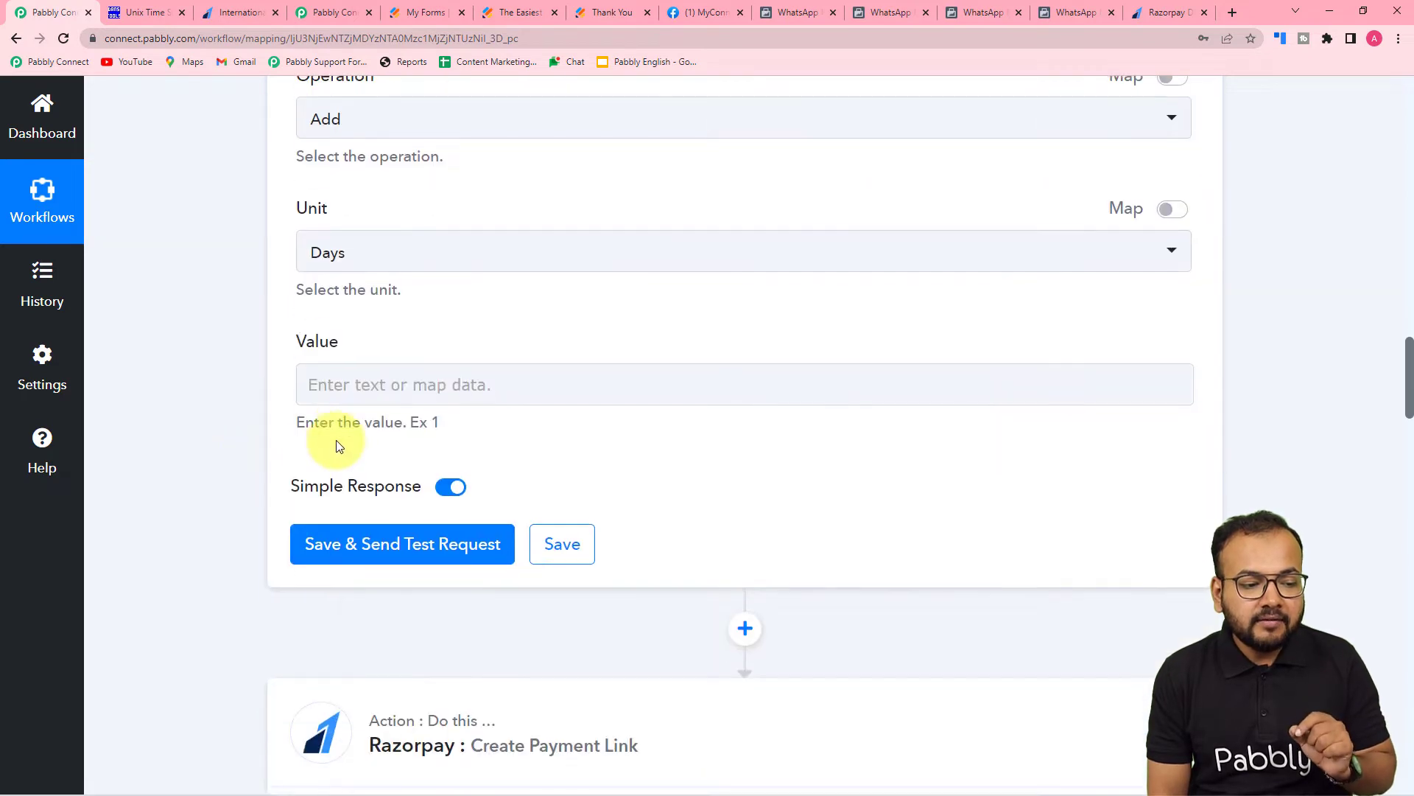
{"action": "left_click", "coordinate": [354, 379]}
{"action": "type", "text": "1"}
{"action": "left_click", "coordinate": [224, 382]}
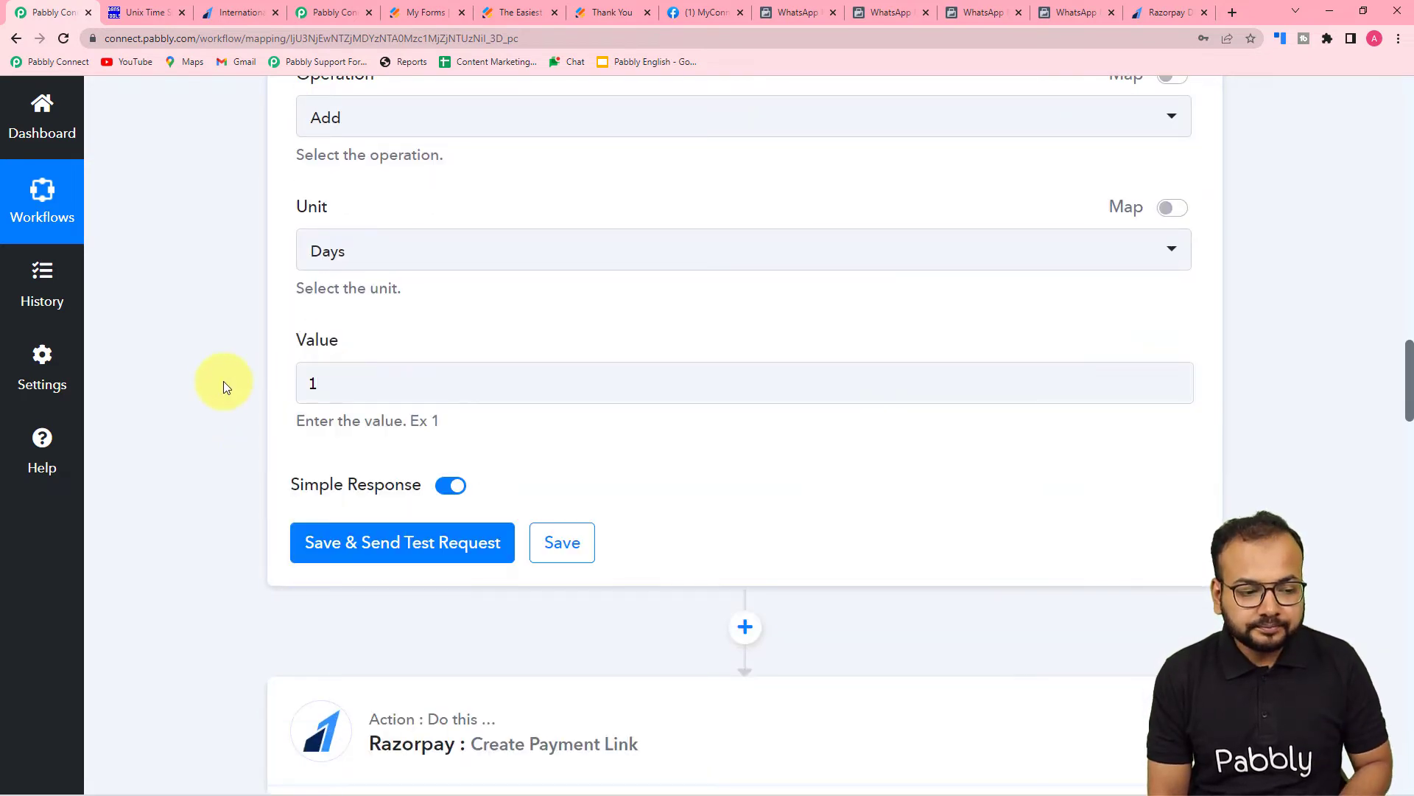
{"action": "scroll", "coordinate": [224, 381], "scroll_direction": "down", "scroll_amount": 2}
{"action": "scroll", "coordinate": [223, 382], "scroll_direction": "up", "scroll_amount": 1}
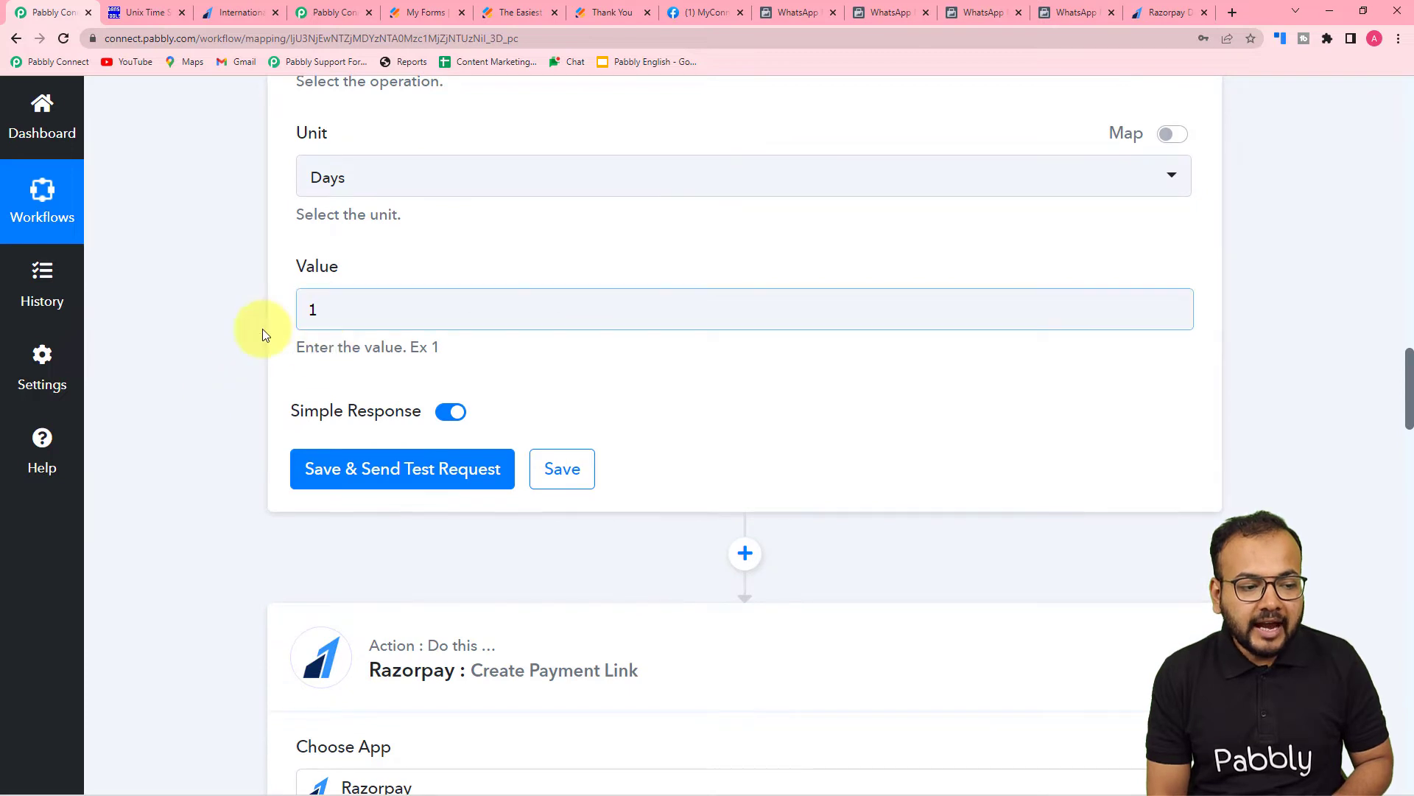
{"action": "scroll", "coordinate": [302, 359], "scroll_direction": "up", "scroll_amount": 4}
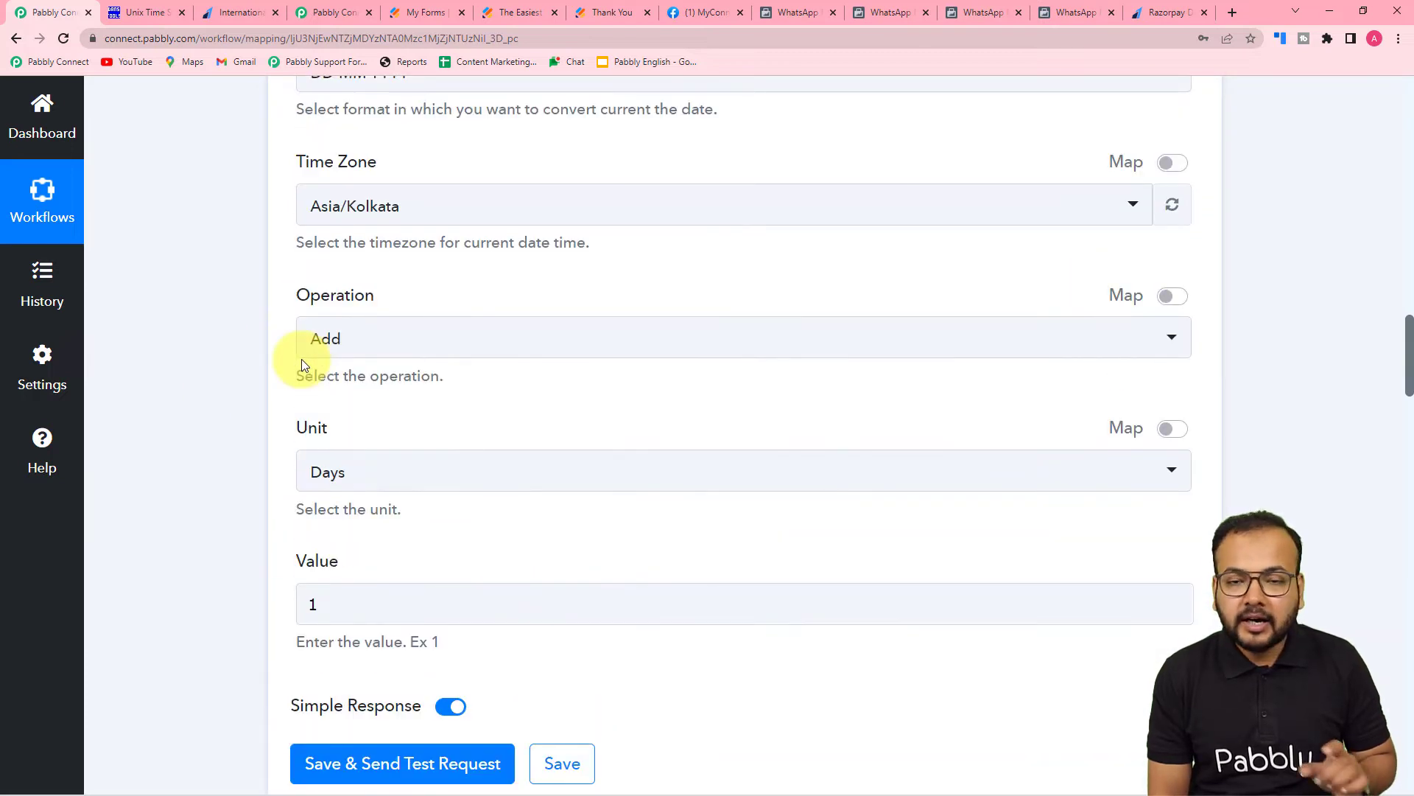
- Save the Modify Current Date action, send its test request, and review the response
{"action": "scroll", "coordinate": [302, 359], "scroll_direction": "down", "scroll_amount": 3}
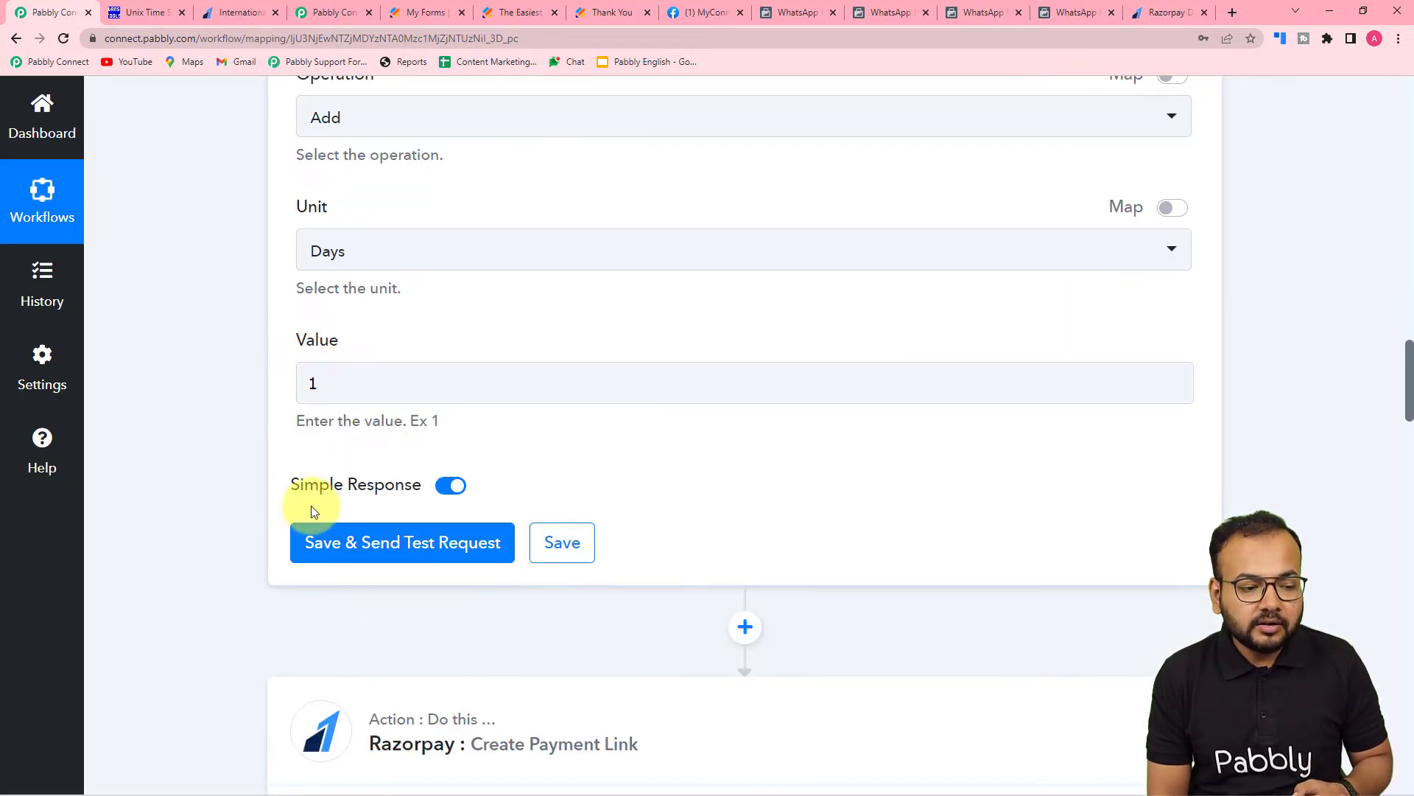
{"action": "left_click", "coordinate": [332, 542]}
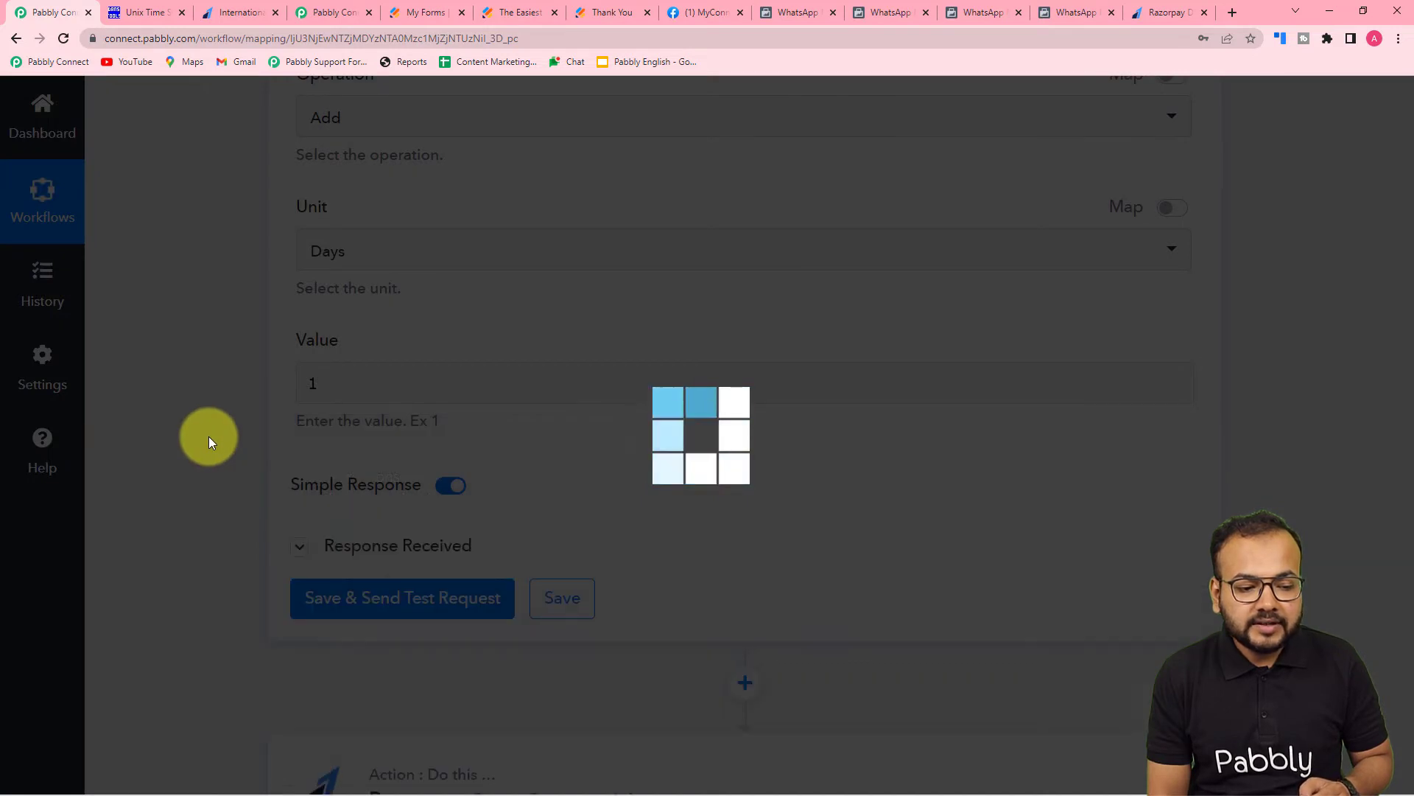
{"action": "scroll", "coordinate": [717, 418], "scroll_direction": "down", "scroll_amount": 3}
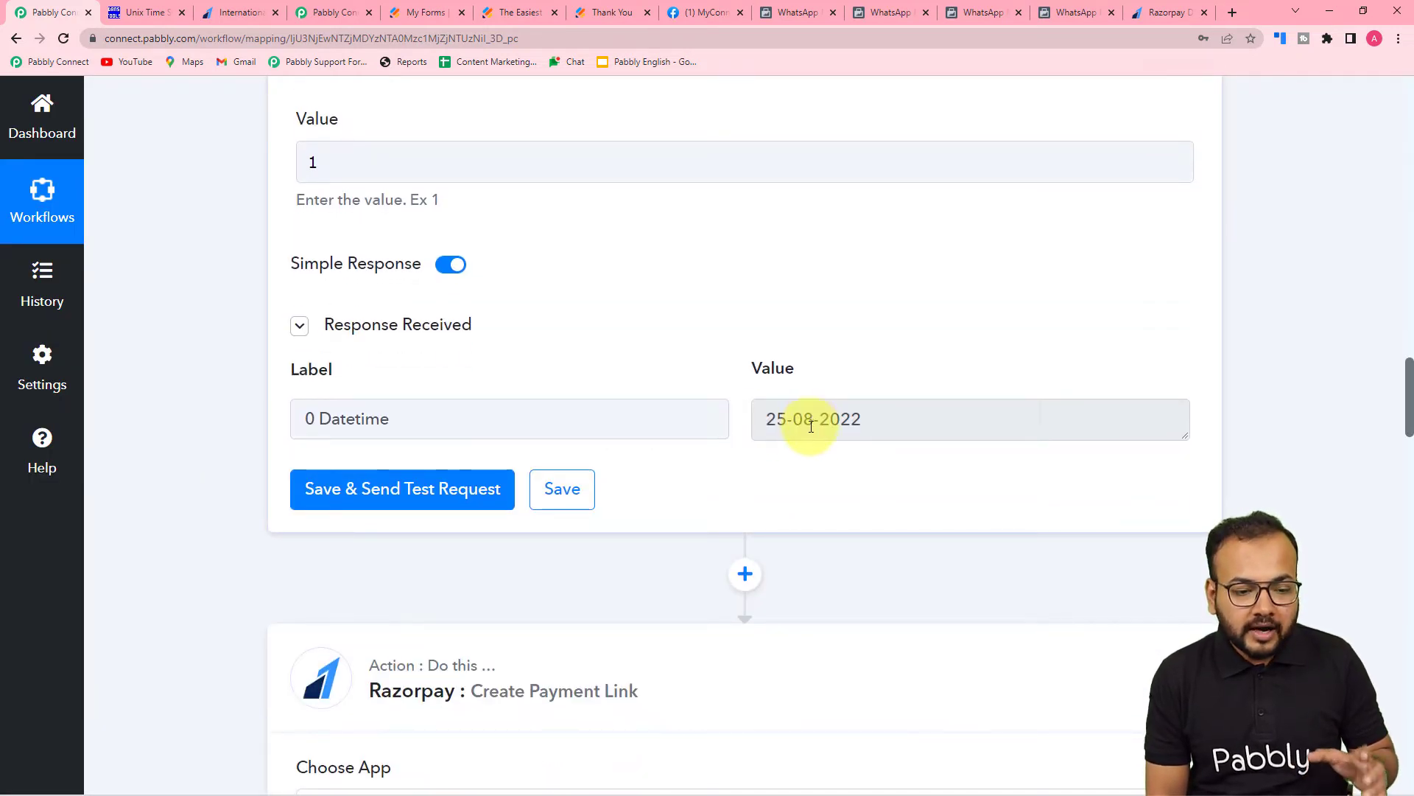
{"action": "scroll", "coordinate": [882, 430], "scroll_direction": "down", "scroll_amount": 2}
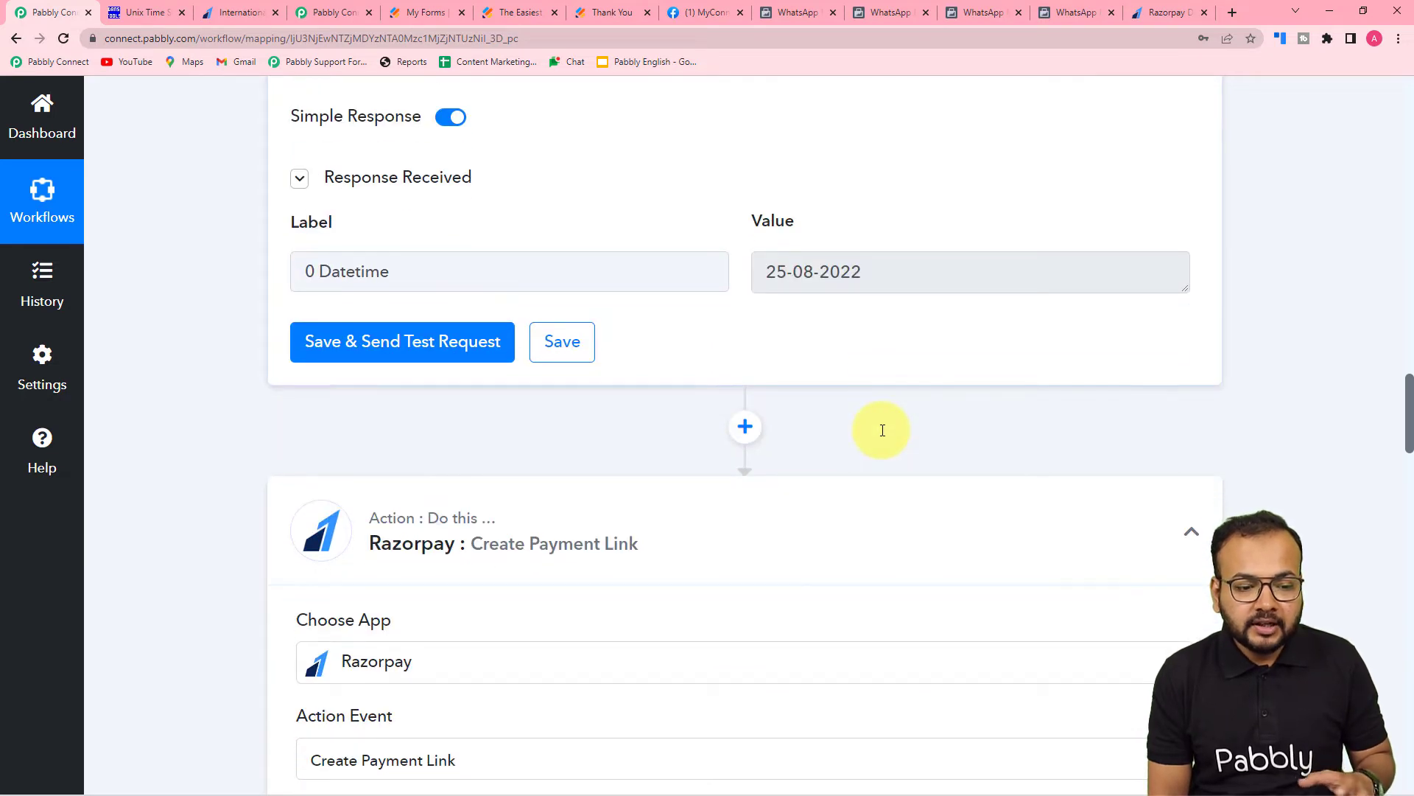
- Add a Date/Time Formatter by Pabbly action between the Modify Current Date step and the Razorpay step
{"action": "left_click", "coordinate": [746, 428]}
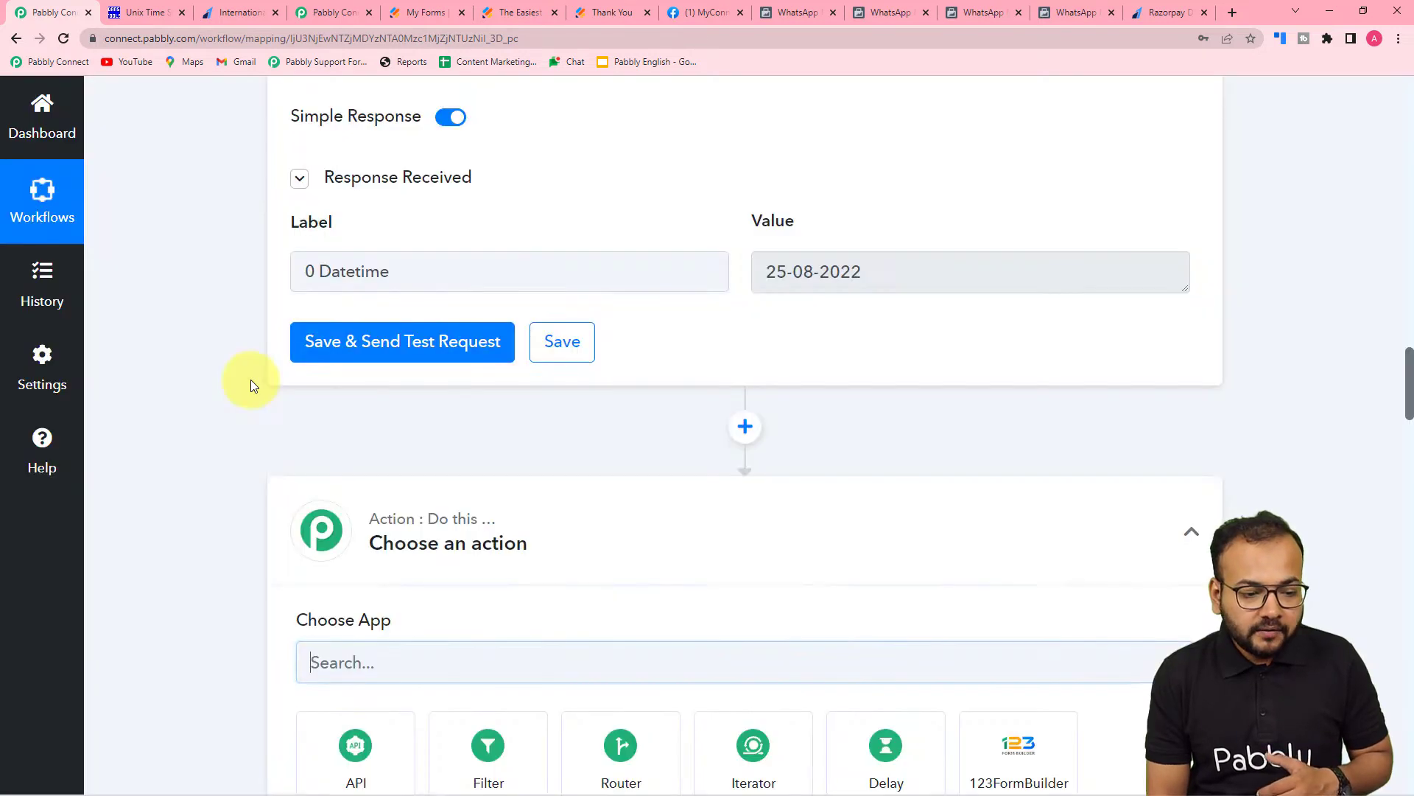
{"action": "type", "text": "d"}
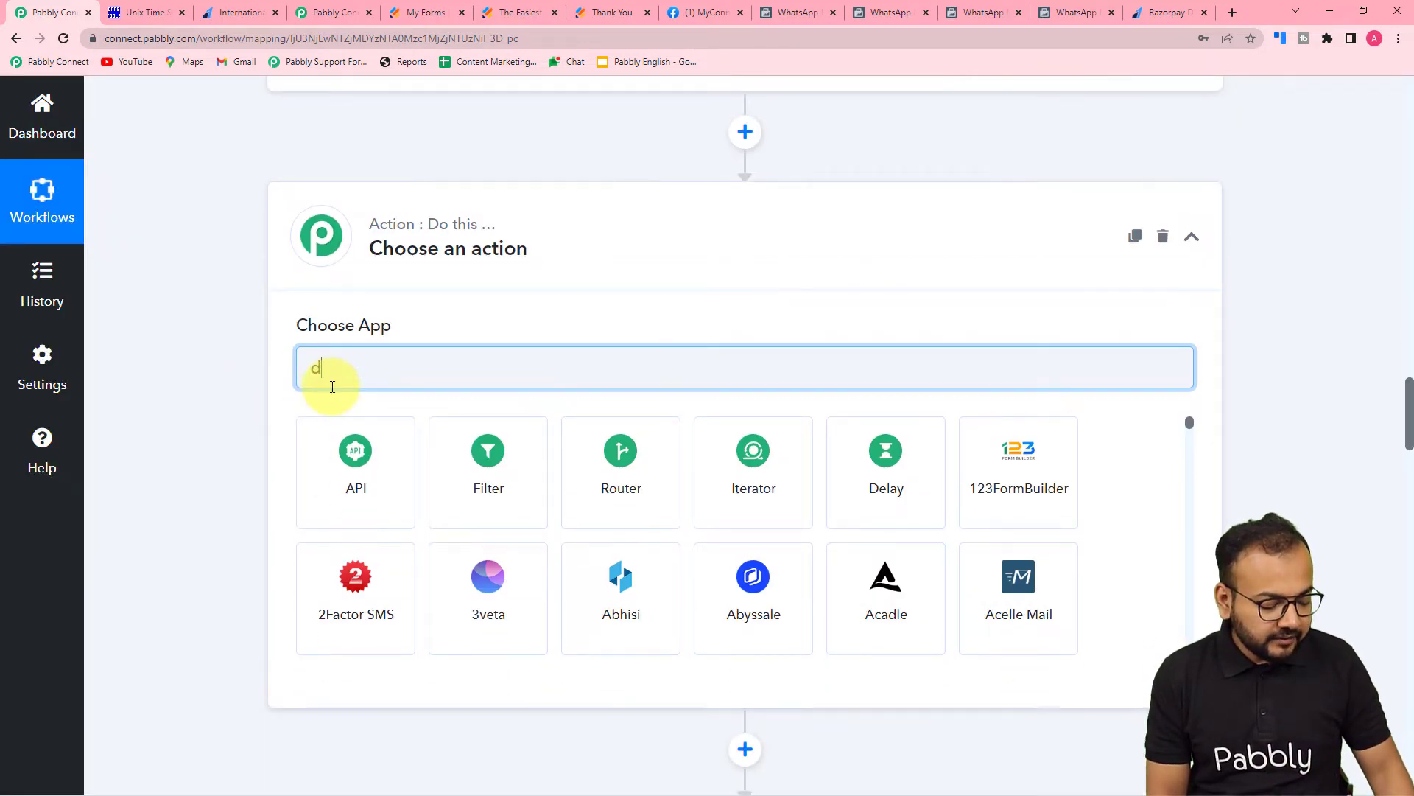
{"action": "type", "text": "at"}
{"action": "left_click", "coordinate": [995, 486]}
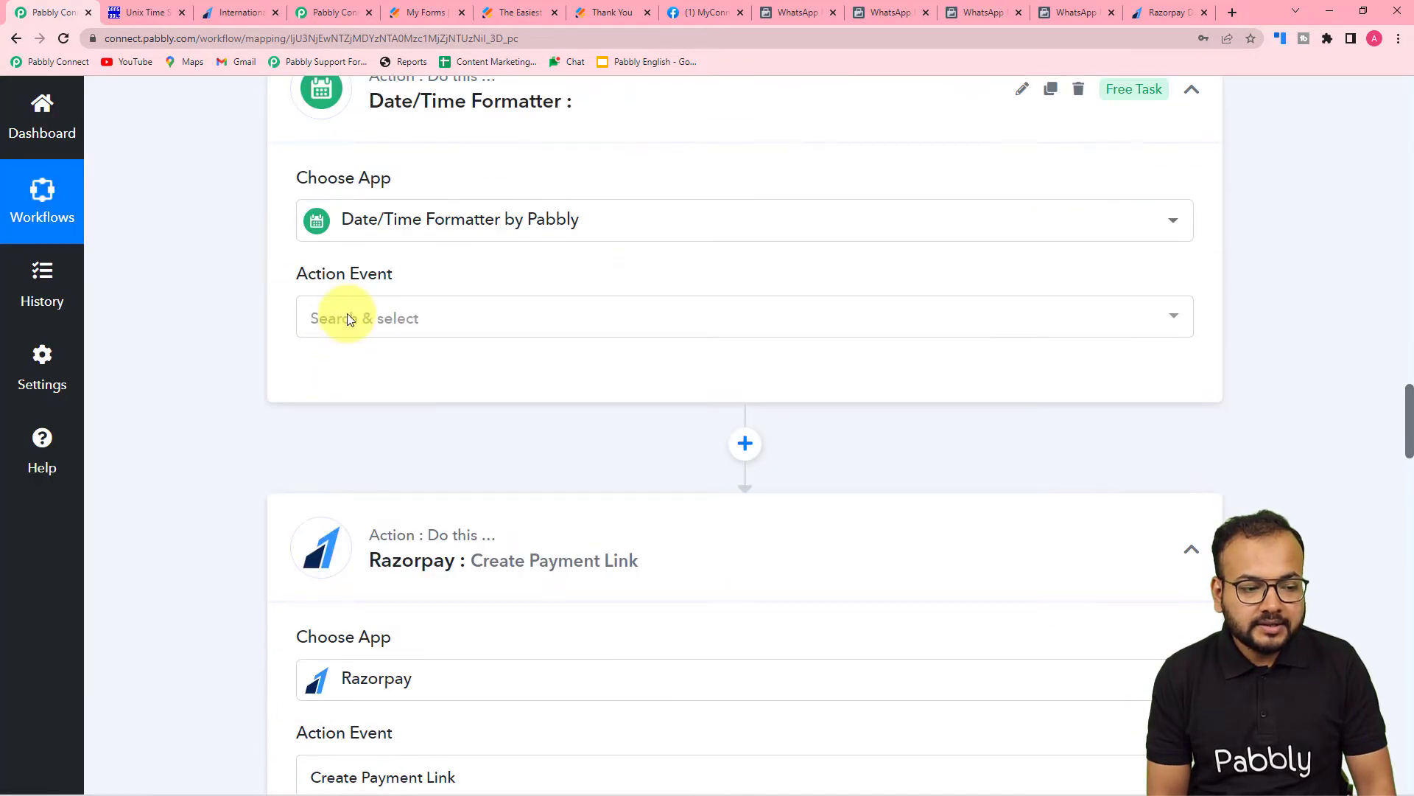
- Choose Format Date with Time Zone as the new formatter's action event and connect it
{"action": "left_click", "coordinate": [395, 326]}
{"action": "left_click", "coordinate": [437, 417]}
{"action": "left_click", "coordinate": [351, 396]}
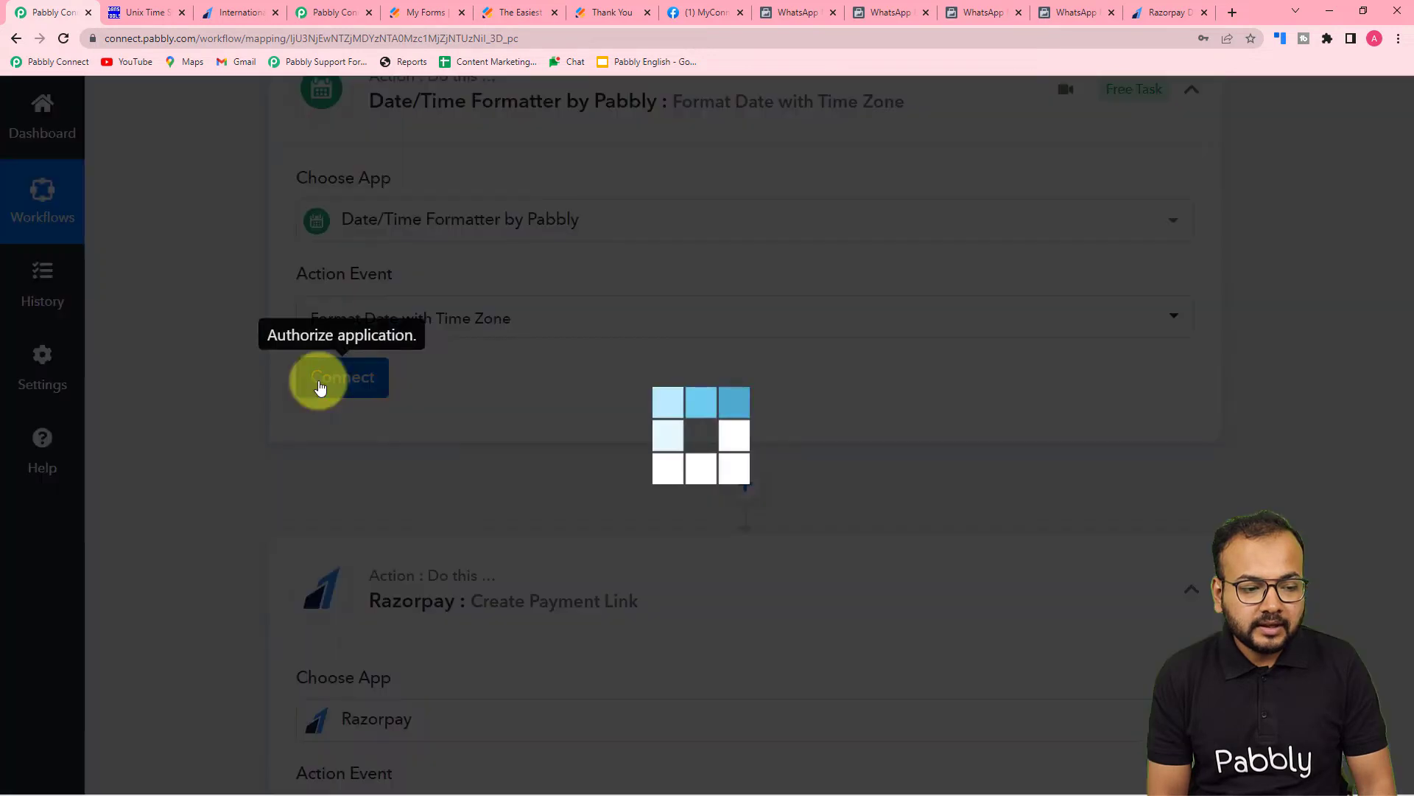
- Map the Datetime result of the Modify Current Date step into the Date field of Format Date with Time Zone
{"action": "scroll", "coordinate": [246, 370], "scroll_direction": "down", "scroll_amount": 3}
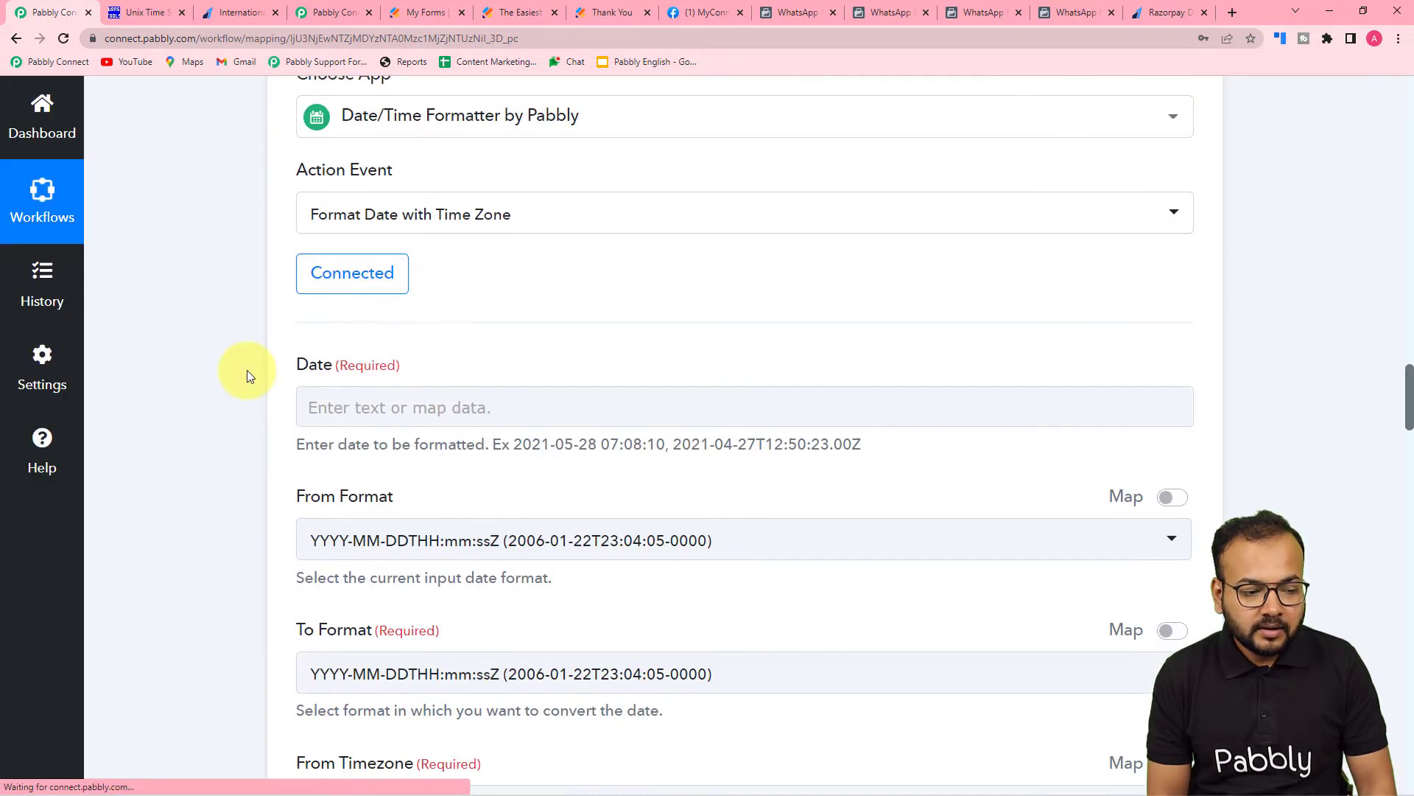
{"action": "left_click", "coordinate": [390, 281]}
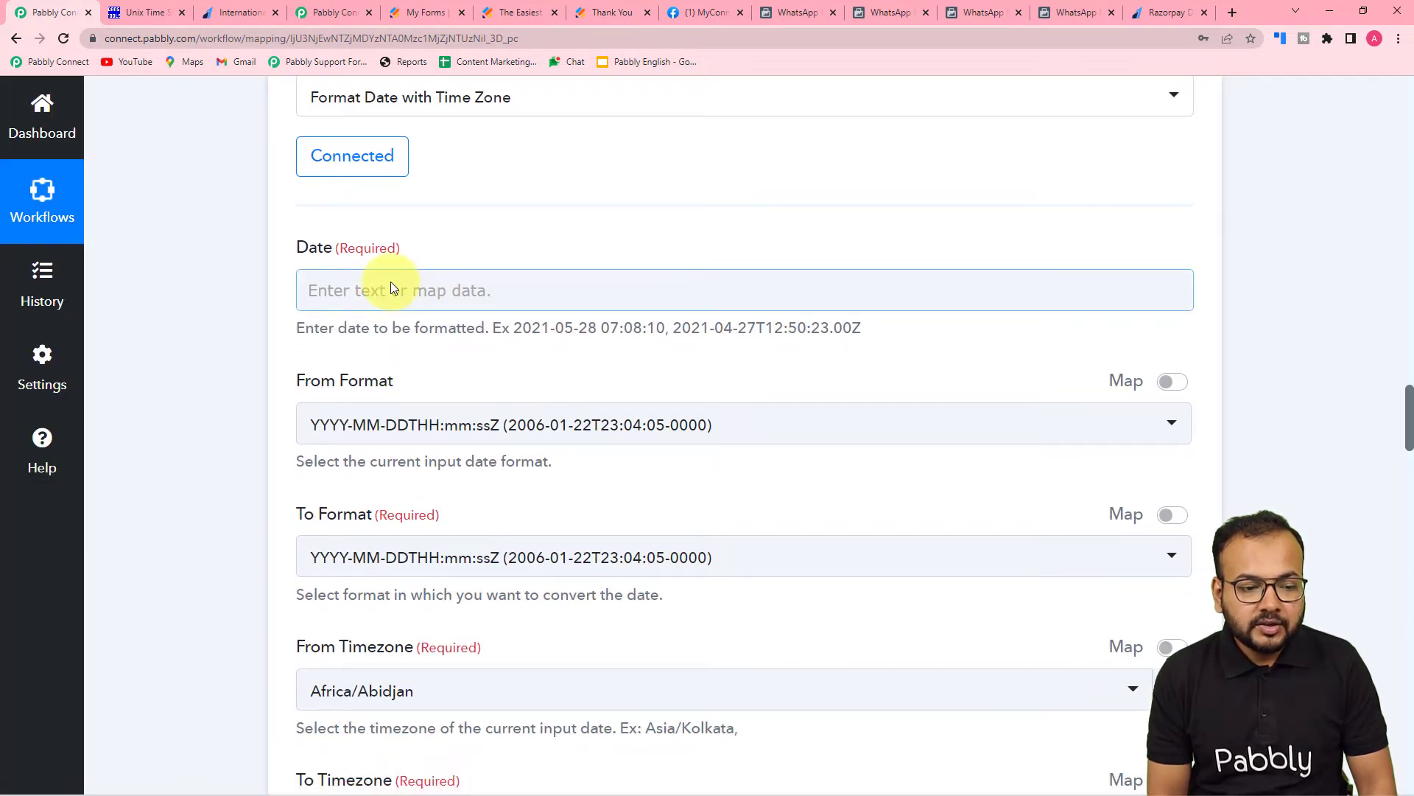
{"action": "scroll", "coordinate": [391, 282], "scroll_direction": "up", "scroll_amount": 3}
{"action": "scroll", "coordinate": [392, 282], "scroll_direction": "up", "scroll_amount": 3}
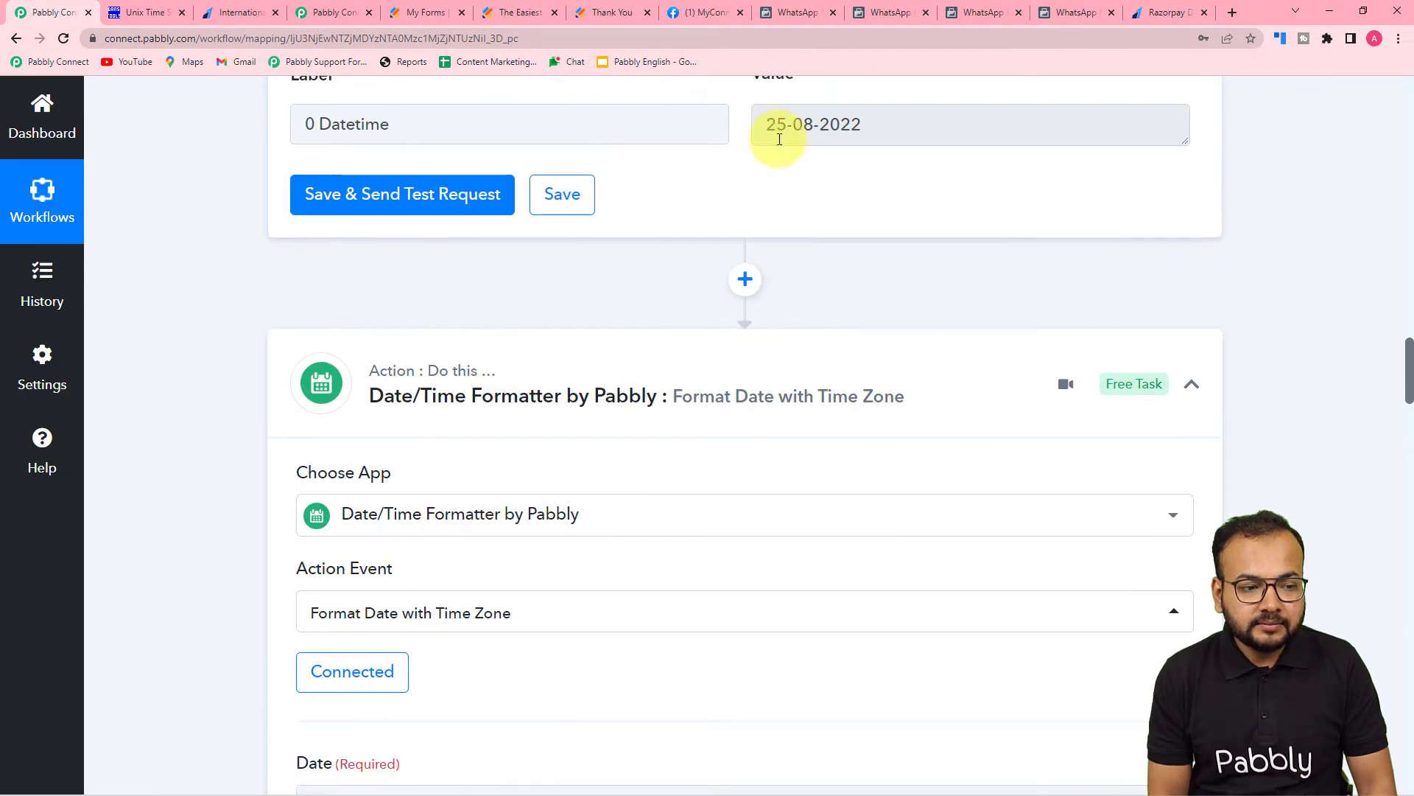
{"action": "scroll", "coordinate": [295, 192], "scroll_direction": "down", "scroll_amount": 8}
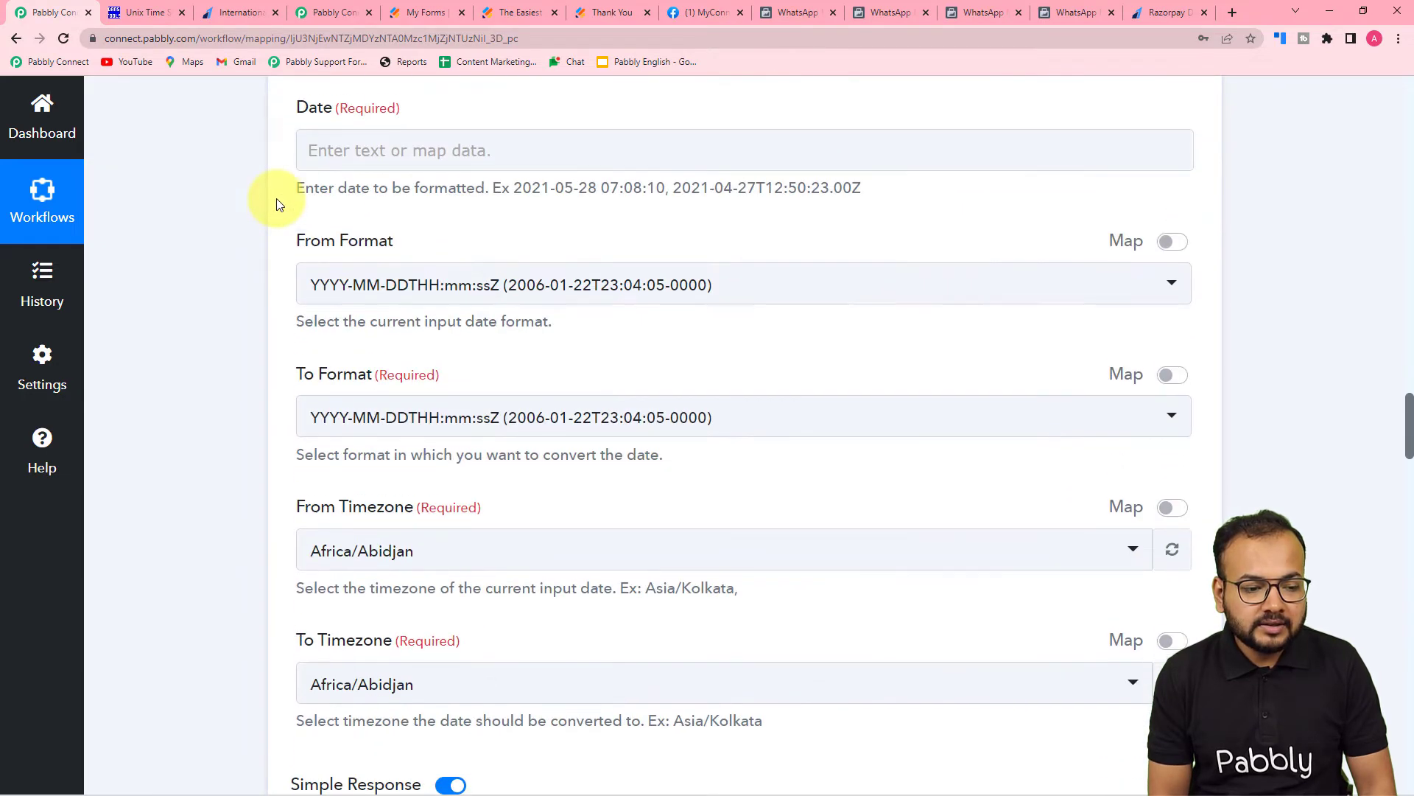
{"action": "scroll", "coordinate": [276, 203], "scroll_direction": "up", "scroll_amount": 1}
{"action": "left_click", "coordinate": [410, 225]}
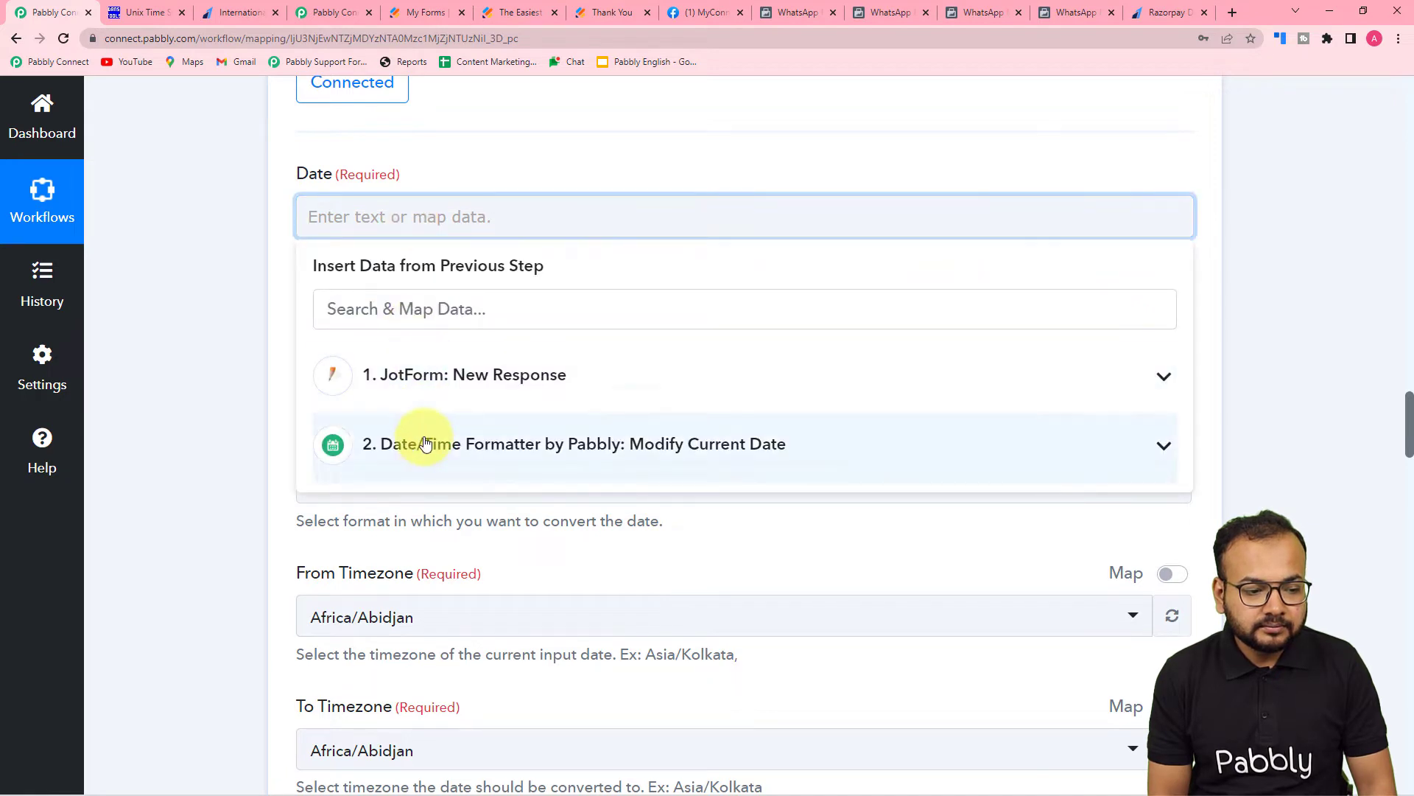
{"action": "left_click", "coordinate": [420, 442]}
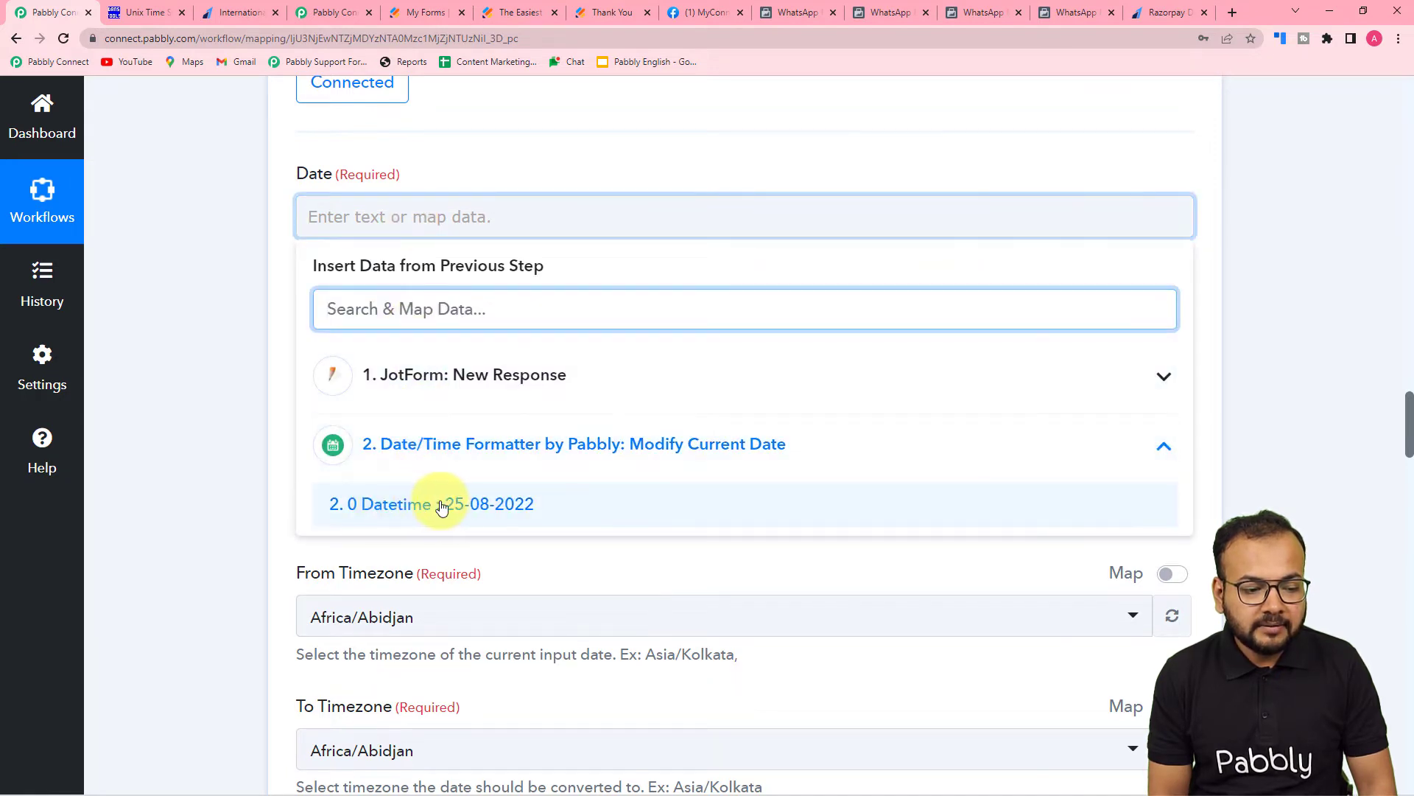
{"action": "left_click", "coordinate": [400, 508]}
{"action": "left_click", "coordinate": [224, 393]}
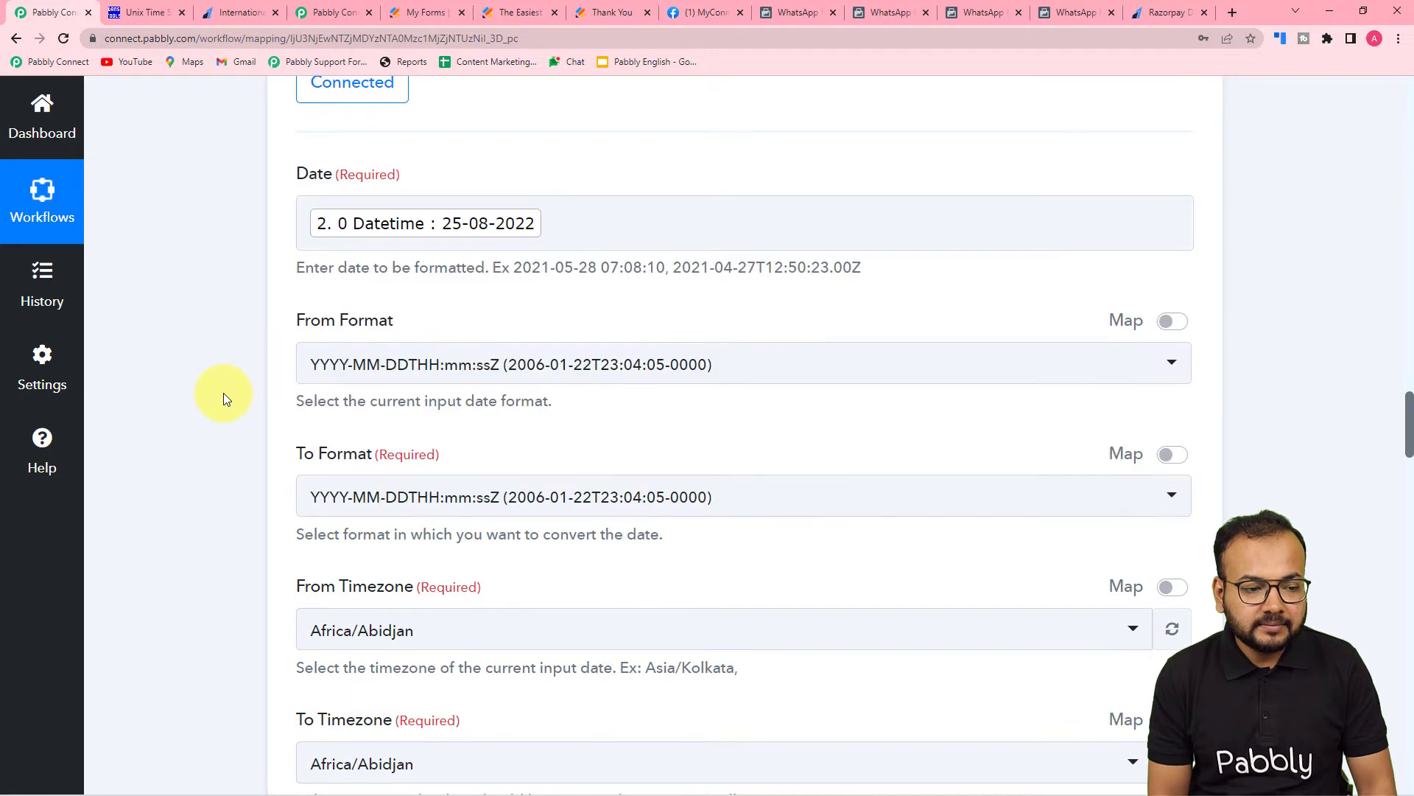
- Set the date's From Format to DD-MM-YYYY (22-01-2006)
{"action": "scroll", "coordinate": [223, 393], "scroll_direction": "down", "scroll_amount": 2}
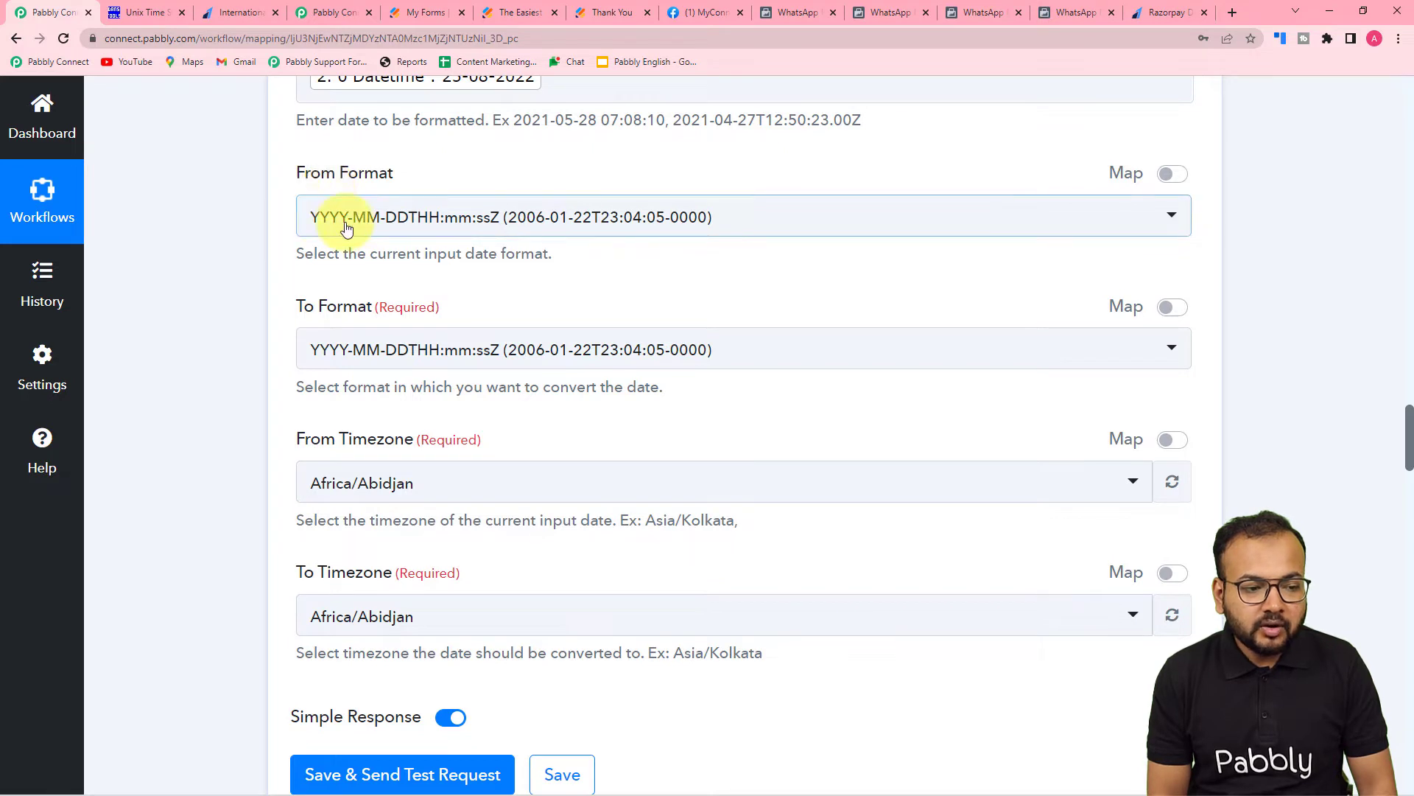
{"action": "left_click", "coordinate": [347, 229]}
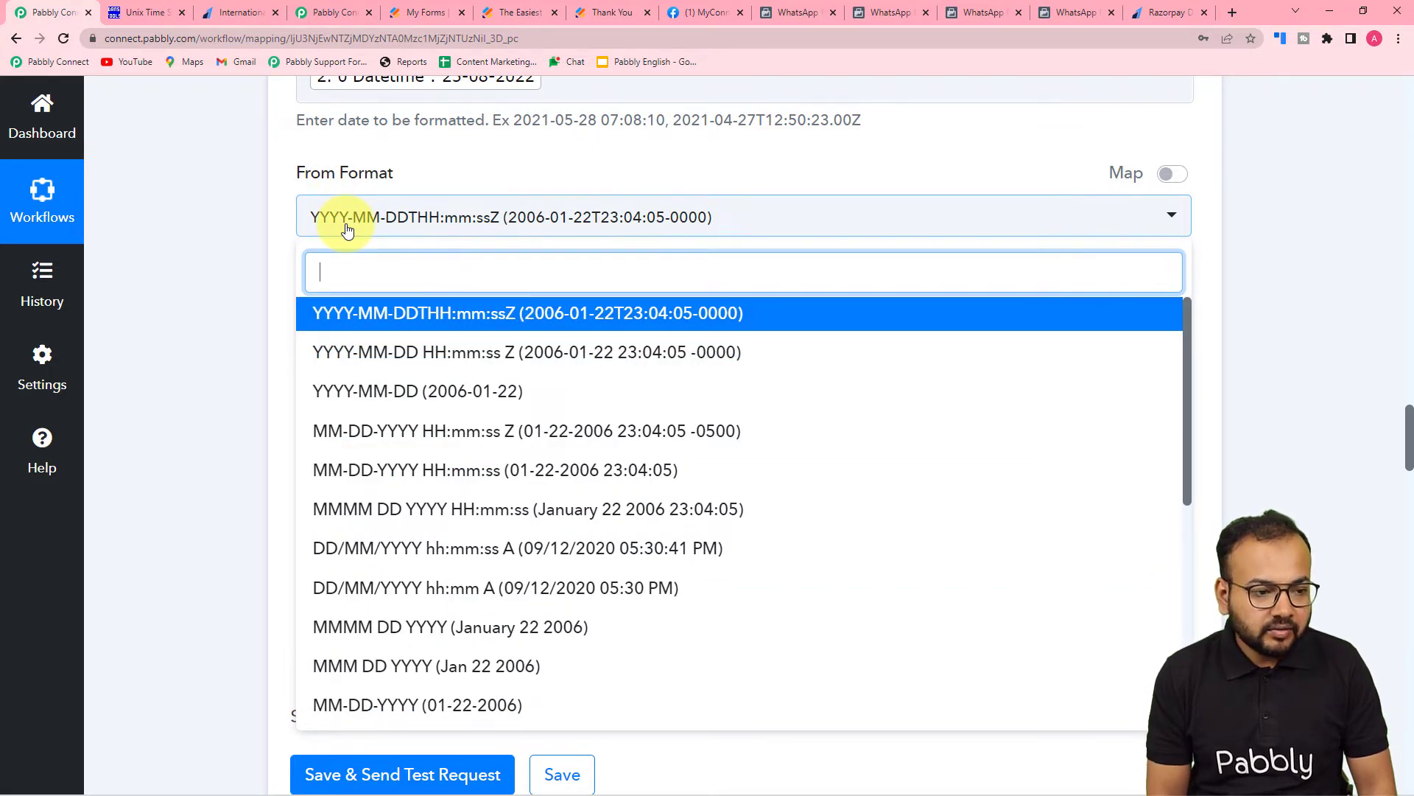
{"action": "scroll", "coordinate": [347, 229], "scroll_direction": "up", "scroll_amount": 1}
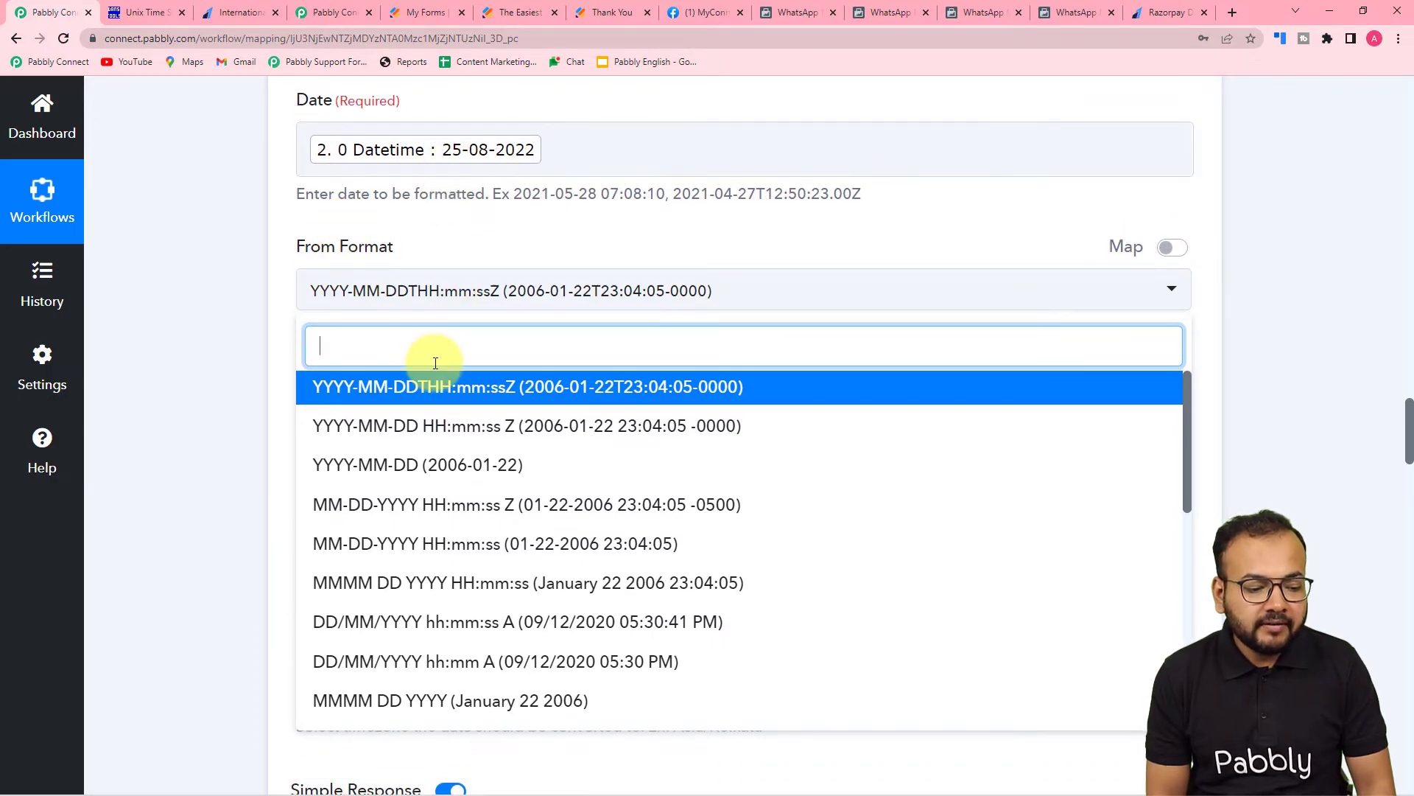
{"action": "scroll", "coordinate": [427, 368], "scroll_direction": "down", "scroll_amount": 3}
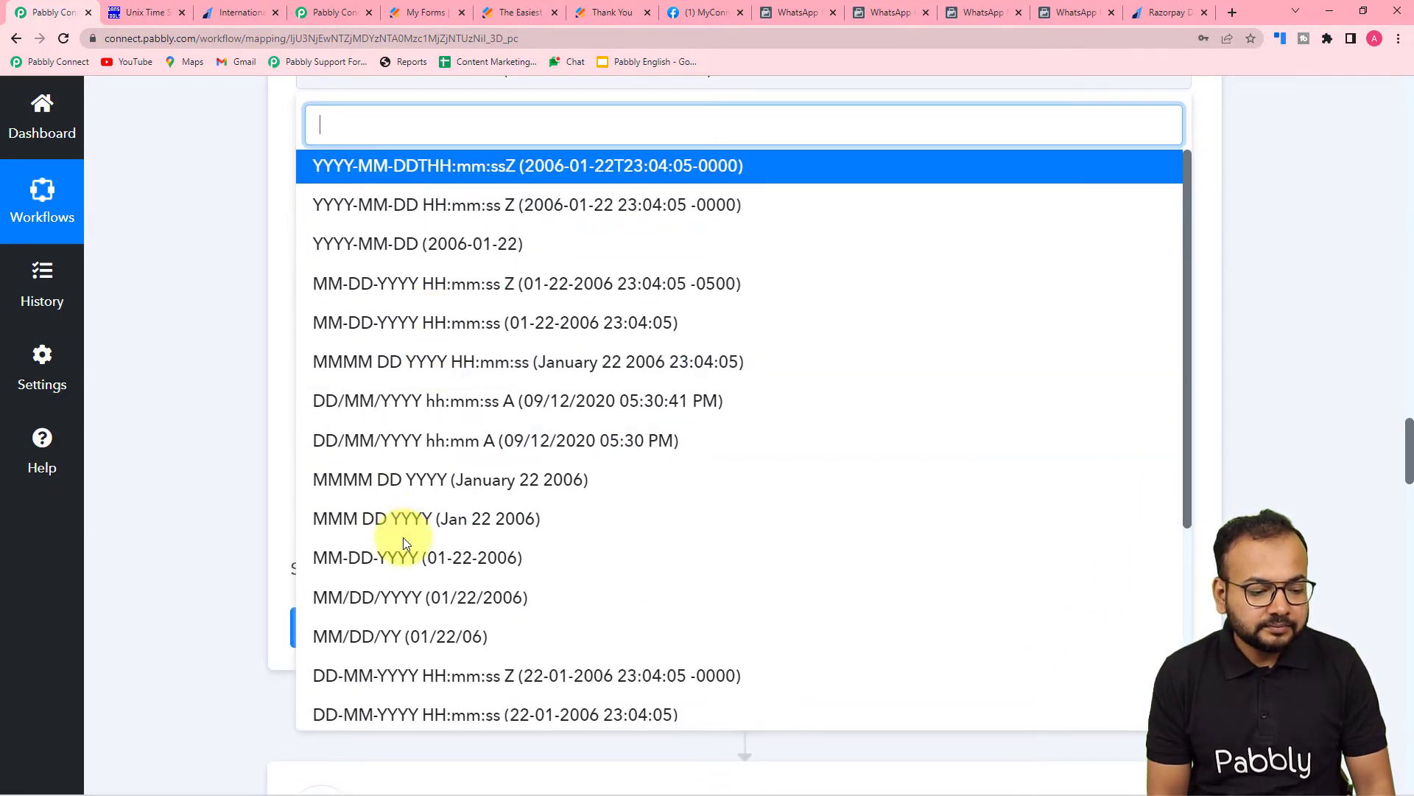
{"action": "scroll", "coordinate": [351, 611], "scroll_direction": "down", "scroll_amount": 1}
{"action": "scroll", "coordinate": [350, 611], "scroll_direction": "down", "scroll_amount": 4}
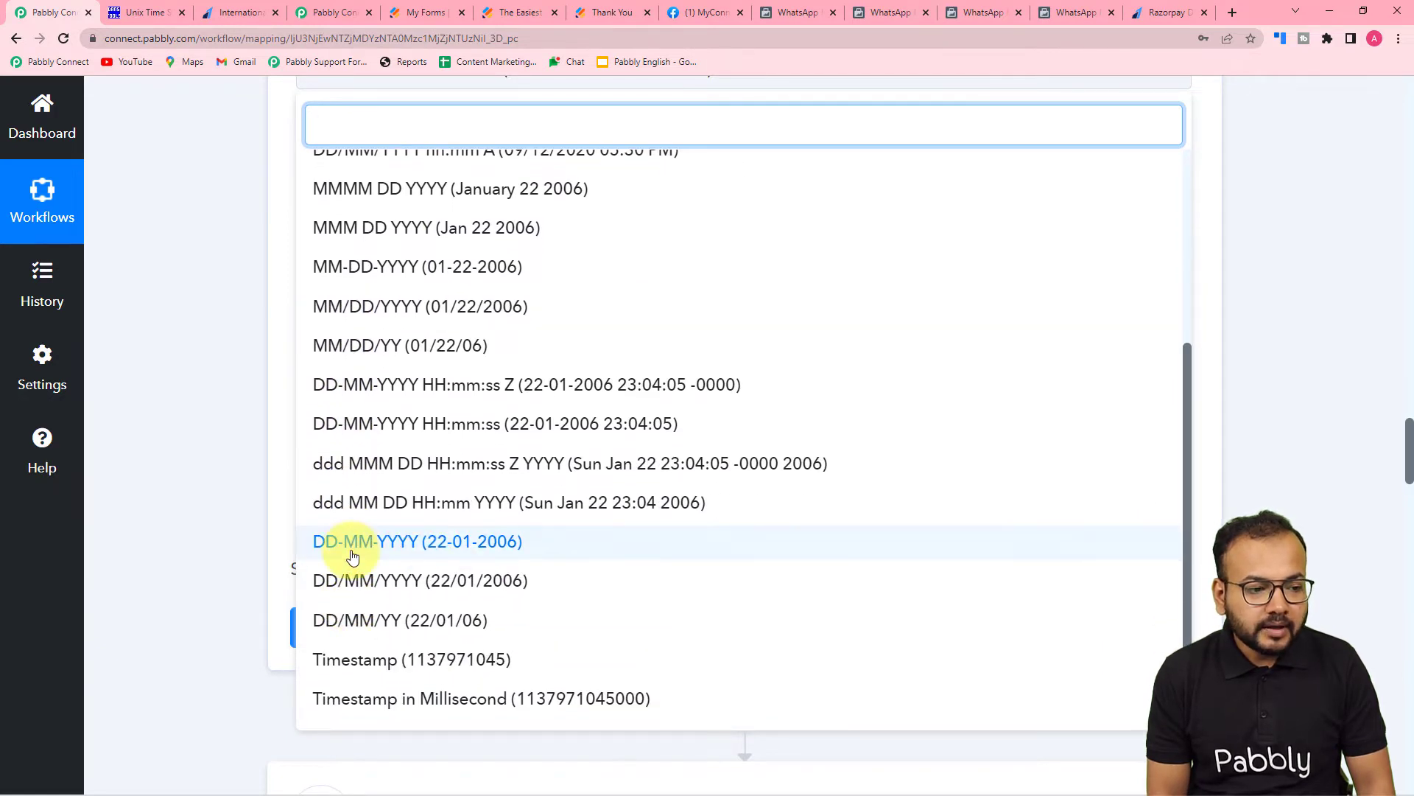
{"action": "scroll", "coordinate": [347, 552], "scroll_direction": "up", "scroll_amount": 2}
{"action": "scroll", "coordinate": [210, 399], "scroll_direction": "up", "scroll_amount": 3}
{"action": "scroll", "coordinate": [211, 400], "scroll_direction": "down", "scroll_amount": 3}
{"action": "scroll", "coordinate": [357, 506], "scroll_direction": "down", "scroll_amount": 3}
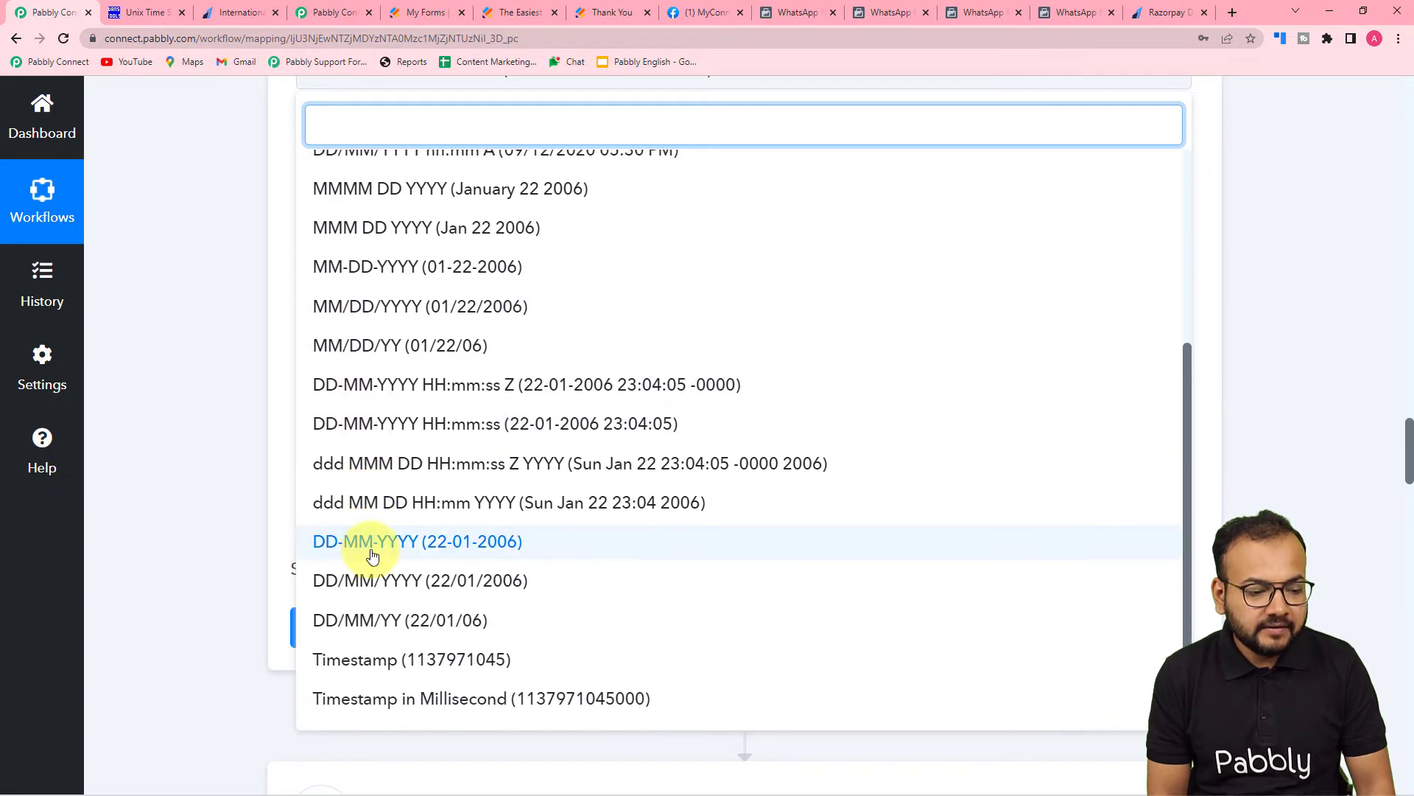
{"action": "left_click", "coordinate": [370, 542]}
- Set the date's To Format to Timestamp in Millisecond
{"action": "scroll", "coordinate": [171, 340], "scroll_direction": "up", "scroll_amount": 1}
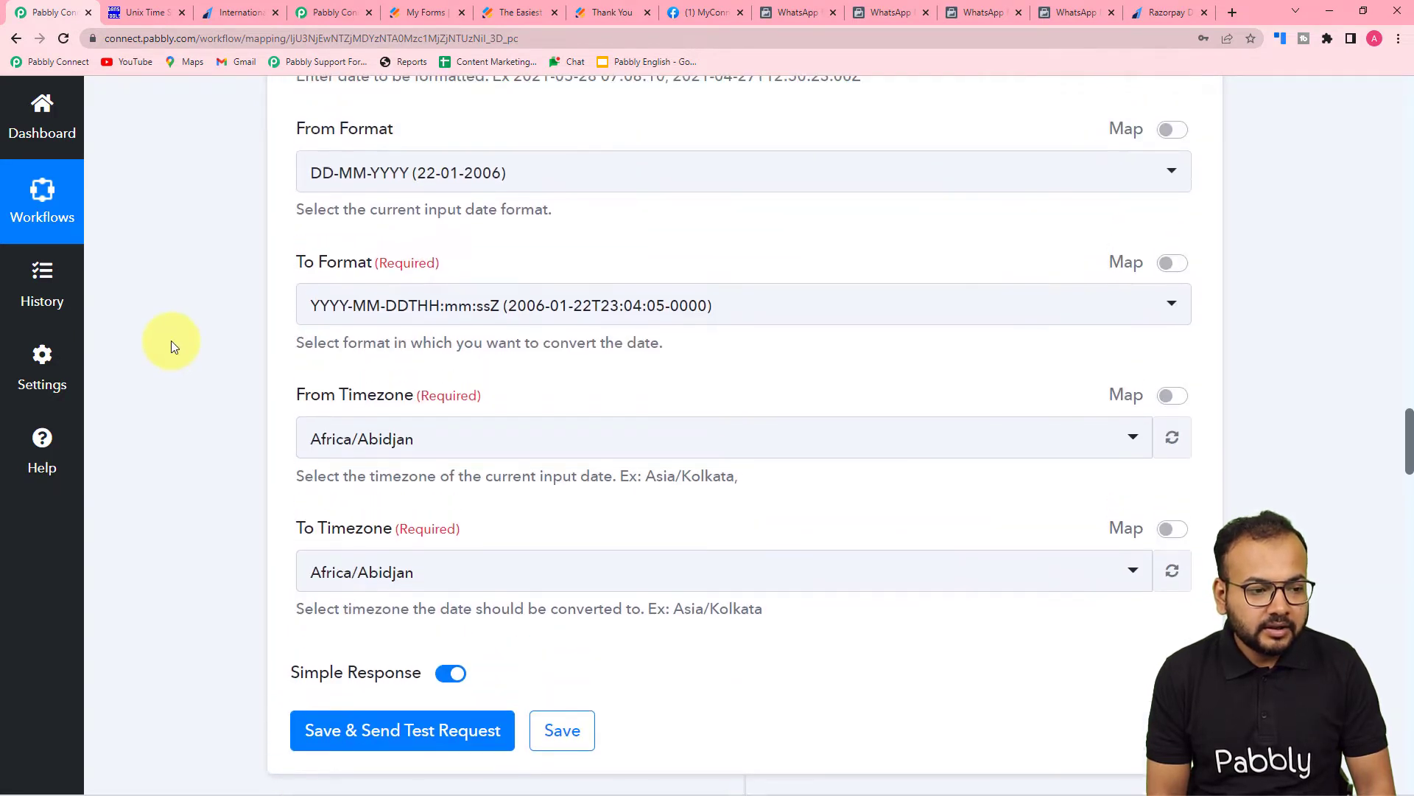
{"action": "left_click", "coordinate": [422, 313]}
{"action": "scroll", "coordinate": [445, 482], "scroll_direction": "down", "scroll_amount": 15}
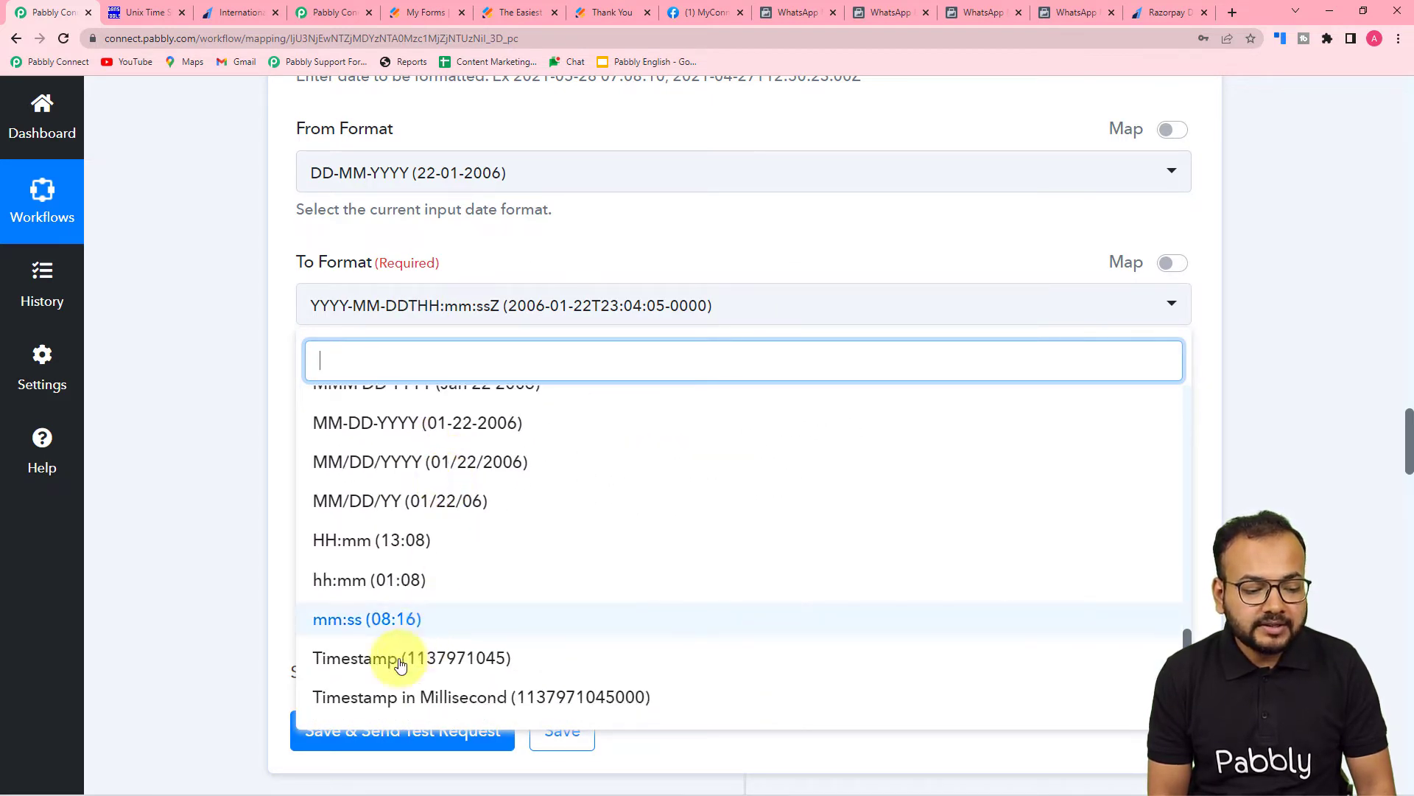
{"action": "scroll", "coordinate": [406, 663], "scroll_direction": "down", "scroll_amount": 2}
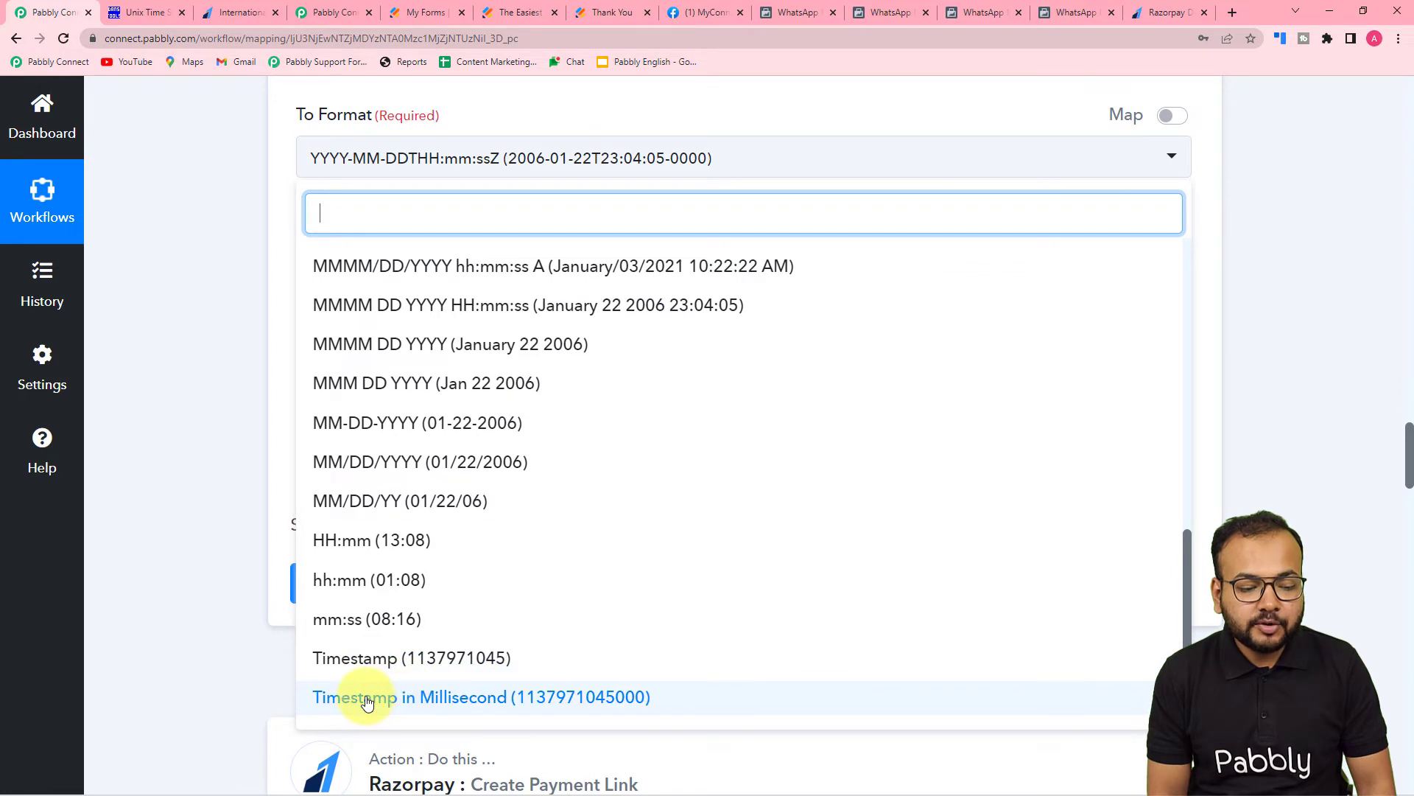
{"action": "left_click", "coordinate": [380, 699]}
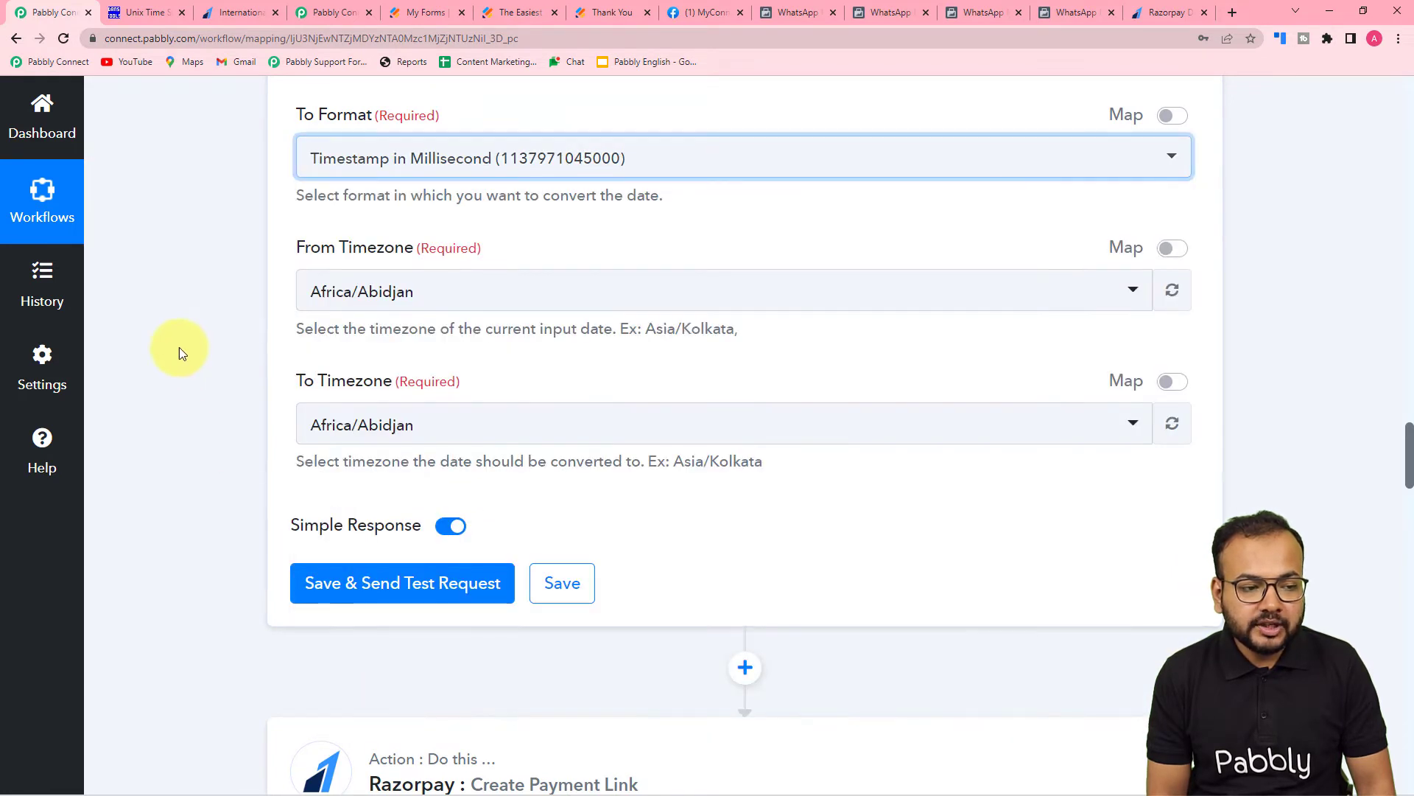
- Set both the From Timezone and the To Timezone to Asia/Kolkata
{"action": "scroll", "coordinate": [422, 269], "scroll_direction": "down", "scroll_amount": 2}
{"action": "left_click", "coordinate": [427, 142]}
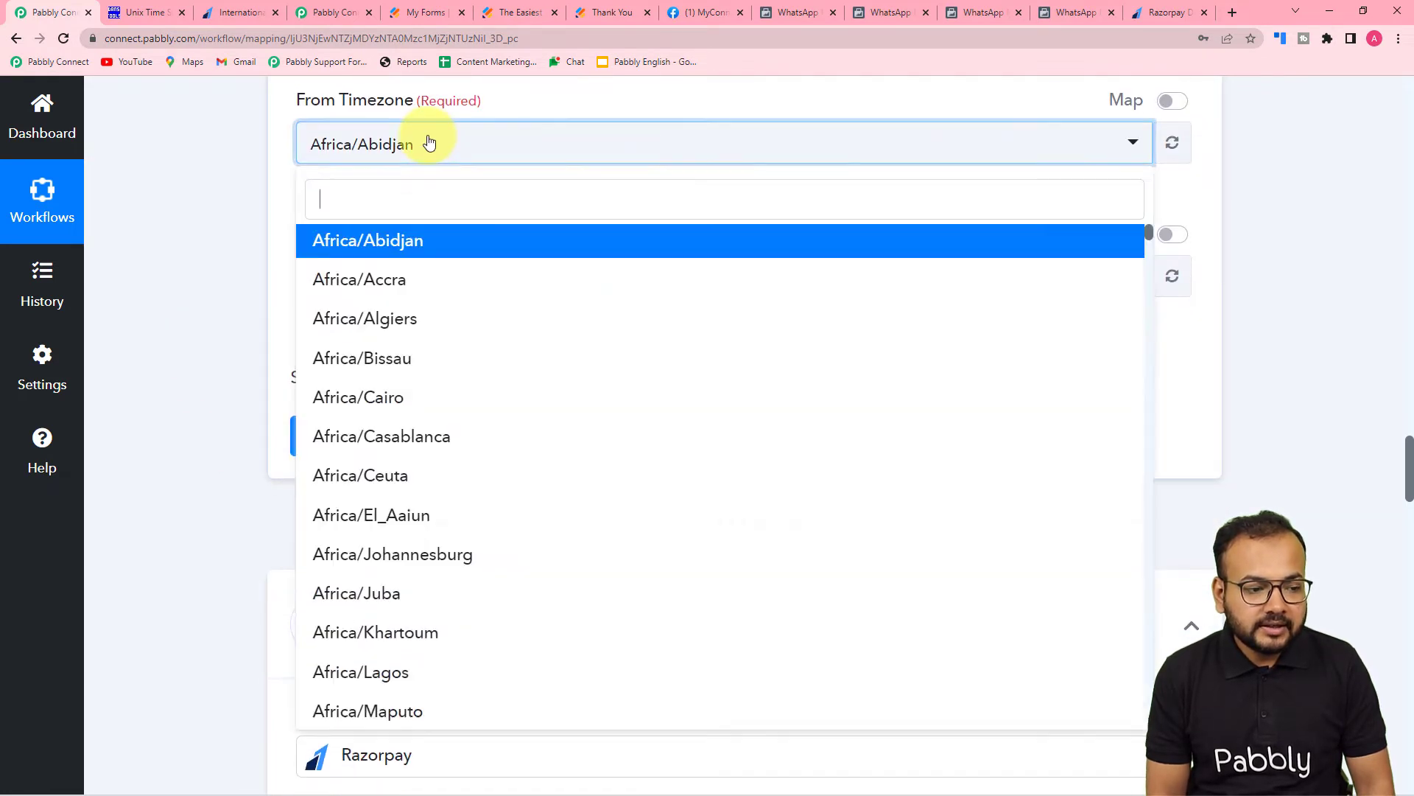
{"action": "type", "text": "kol"}
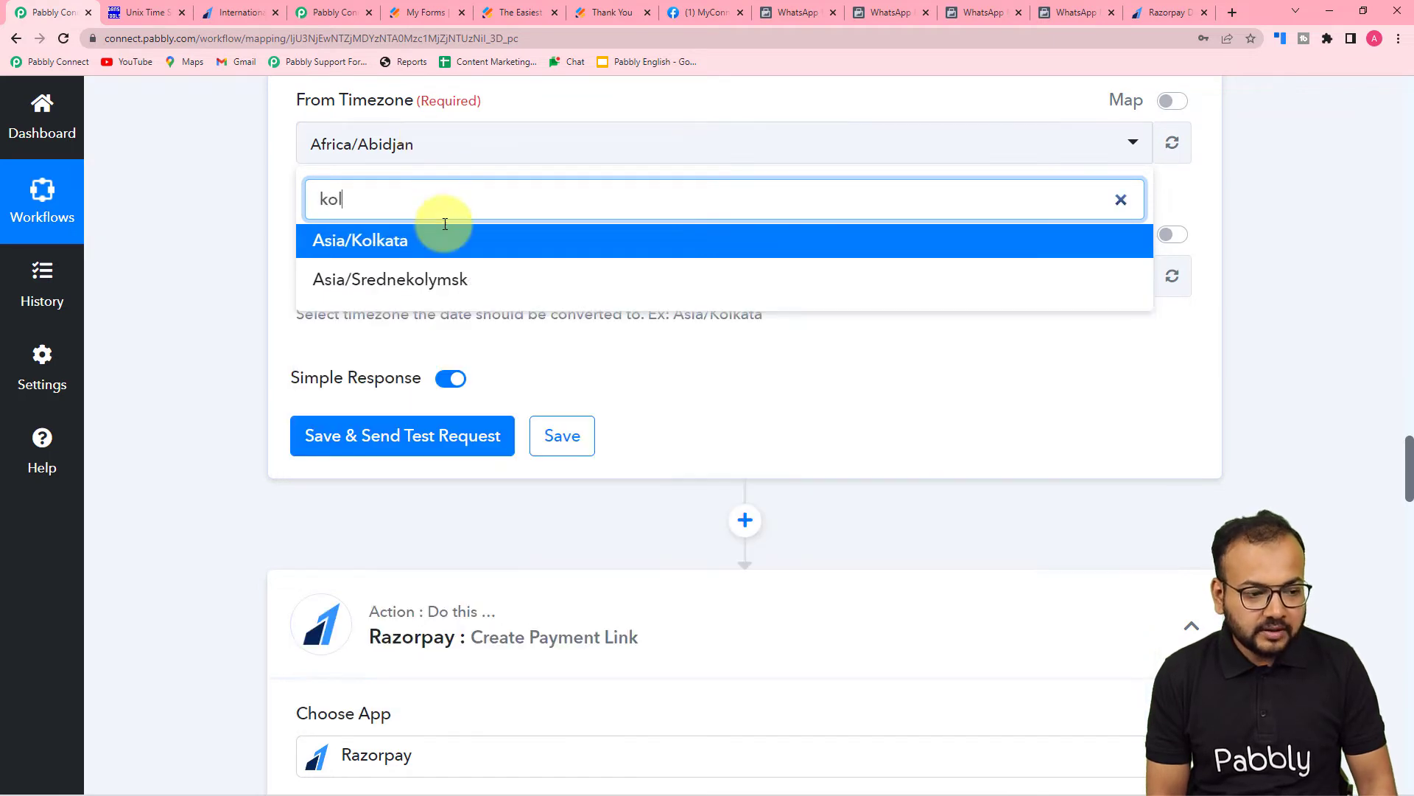
{"action": "left_click", "coordinate": [418, 236]}
{"action": "left_click", "coordinate": [373, 293]}
{"action": "type", "text": "kol"}
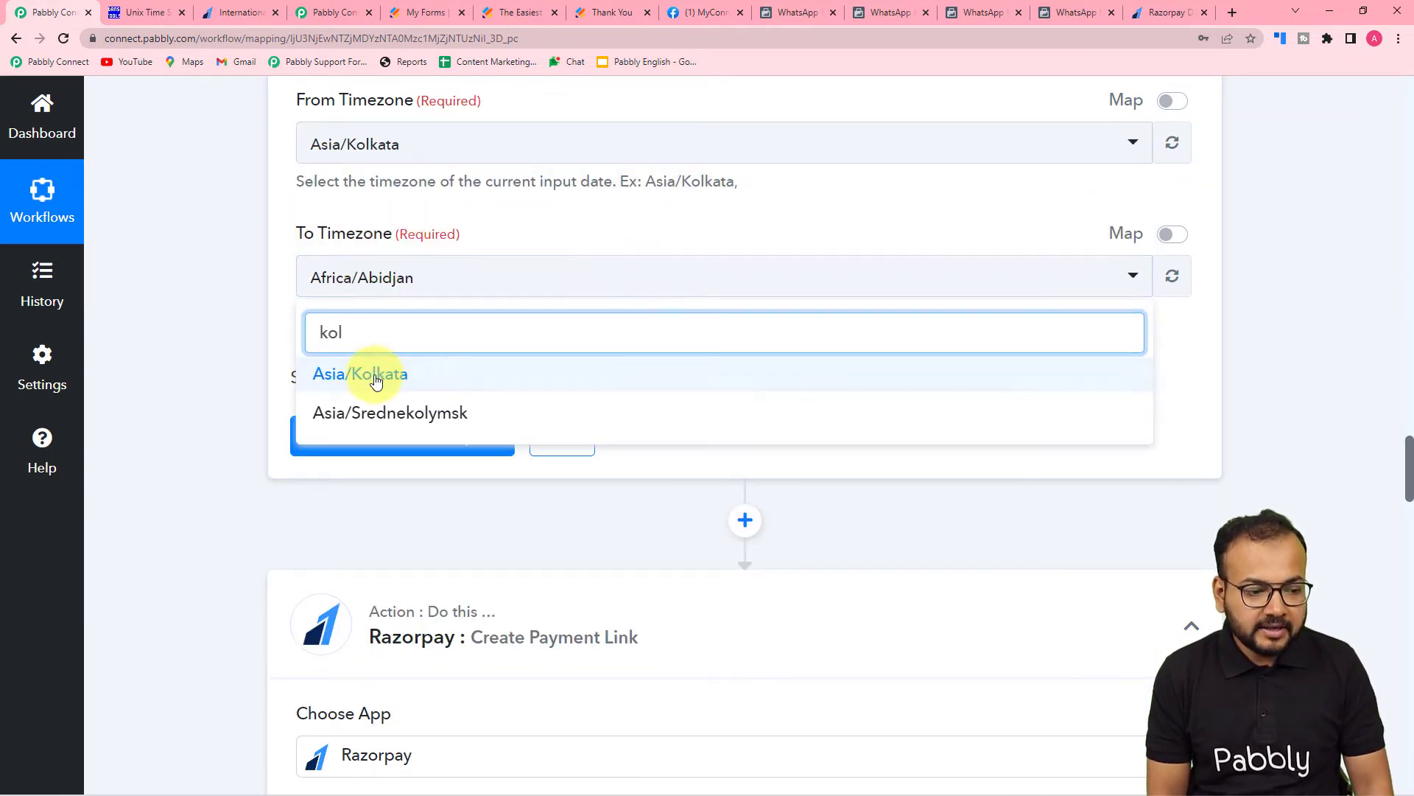
{"action": "left_click", "coordinate": [376, 376]}
- Save the Format Date with Time Zone action, send its test request, and review the response
{"action": "scroll", "coordinate": [162, 258], "scroll_direction": "down", "scroll_amount": 2}
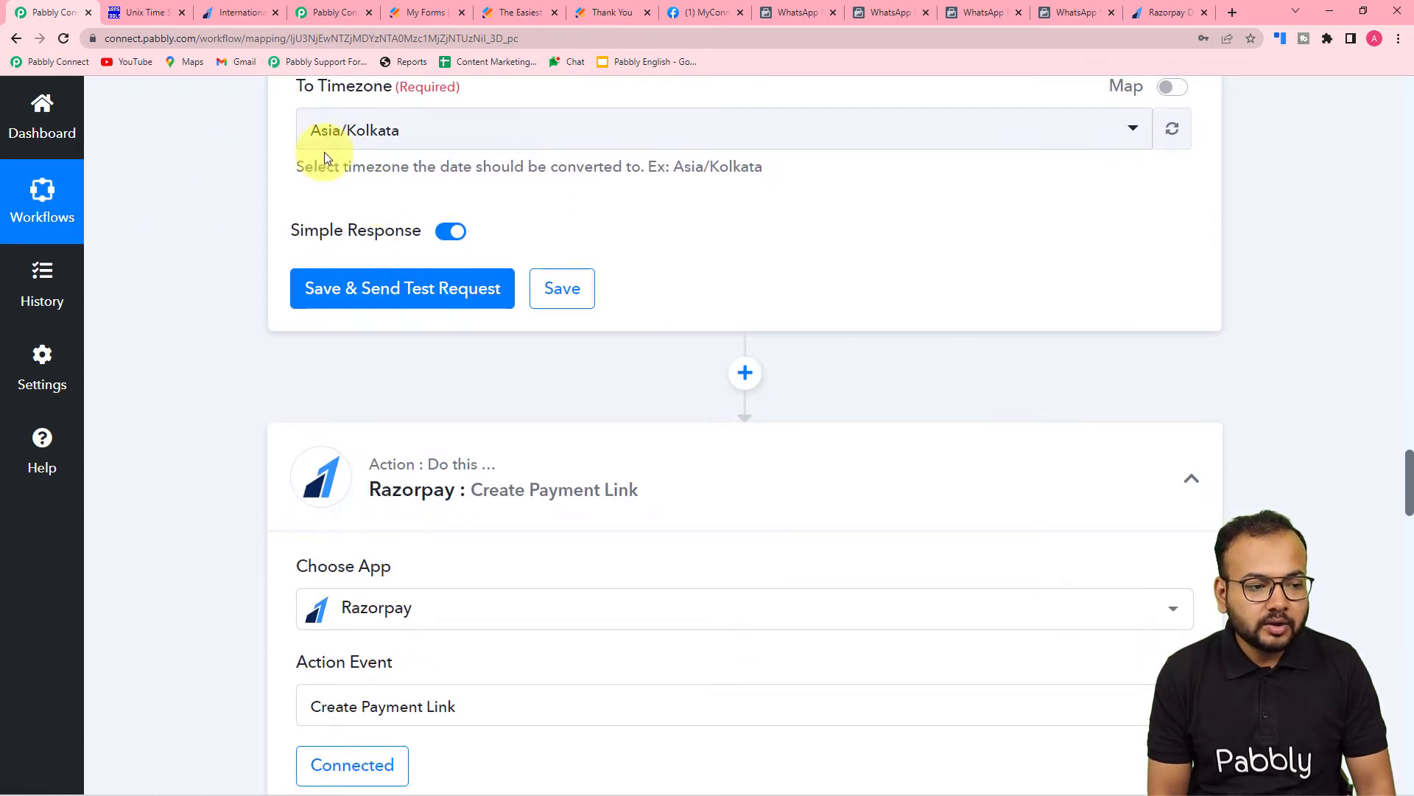
{"action": "left_click", "coordinate": [335, 288]}
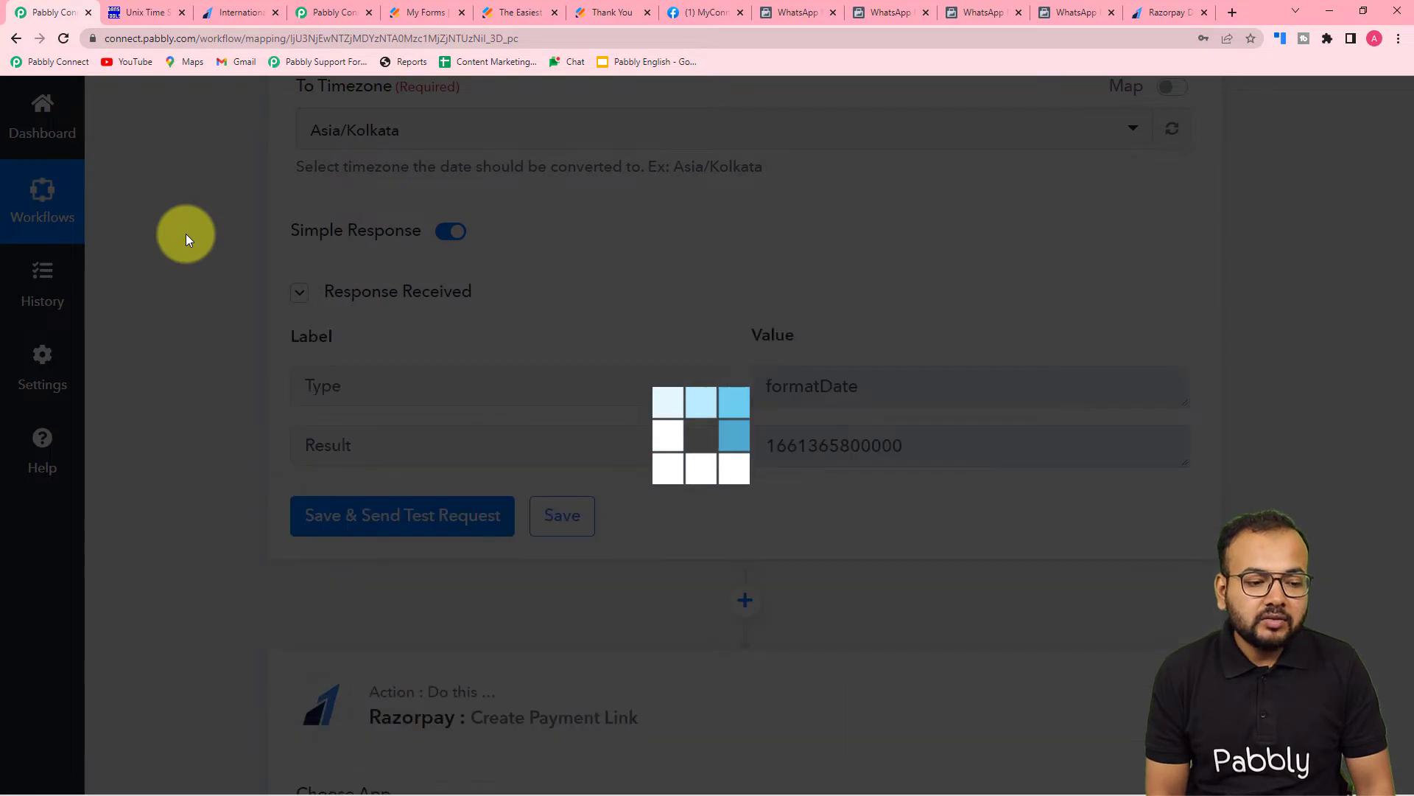
{"action": "scroll", "coordinate": [186, 233], "scroll_direction": "down", "scroll_amount": 3}
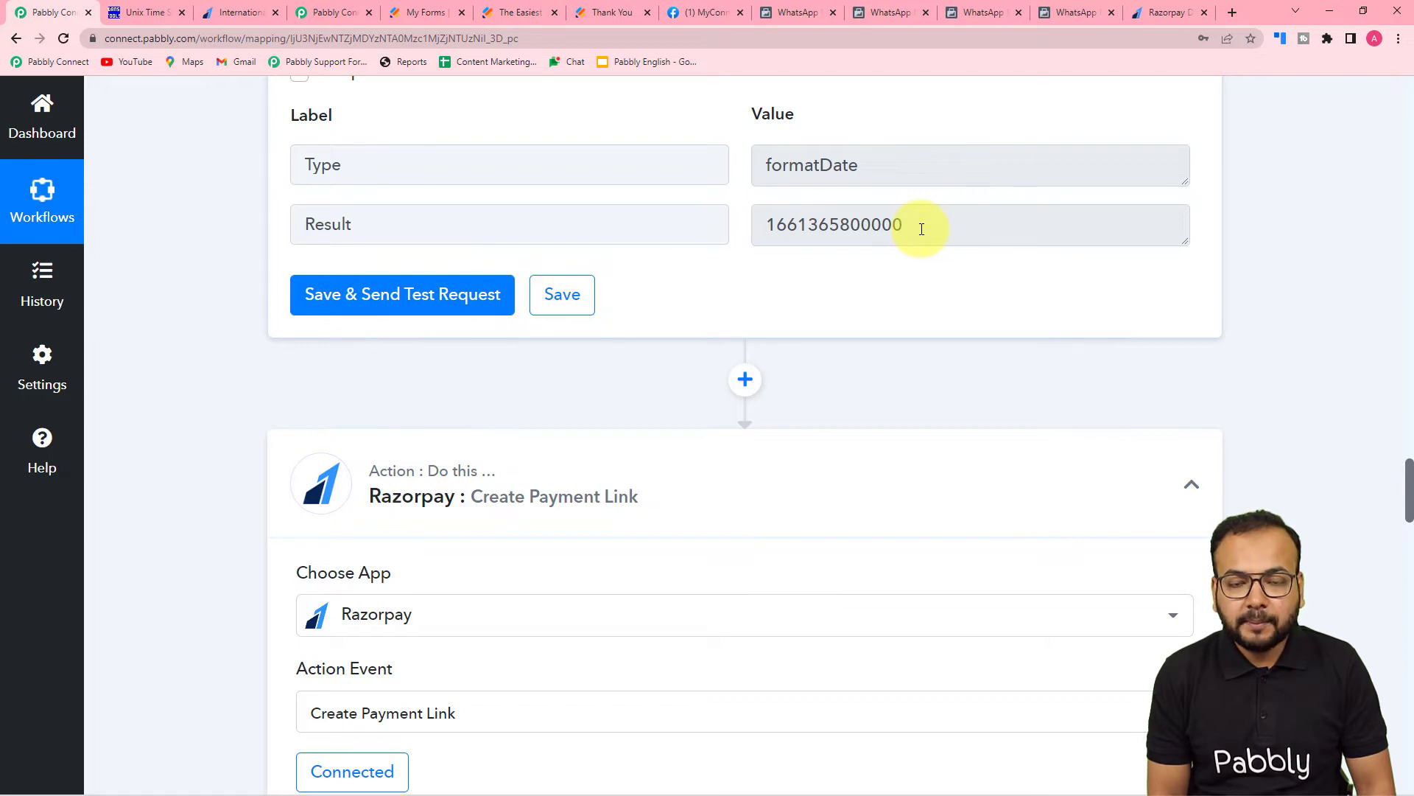
{"action": "scroll", "coordinate": [921, 229], "scroll_direction": "down", "scroll_amount": 10}
{"action": "scroll", "coordinate": [922, 234], "scroll_direction": "down", "scroll_amount": 15}
{"action": "scroll", "coordinate": [920, 234], "scroll_direction": "down", "scroll_amount": 2}
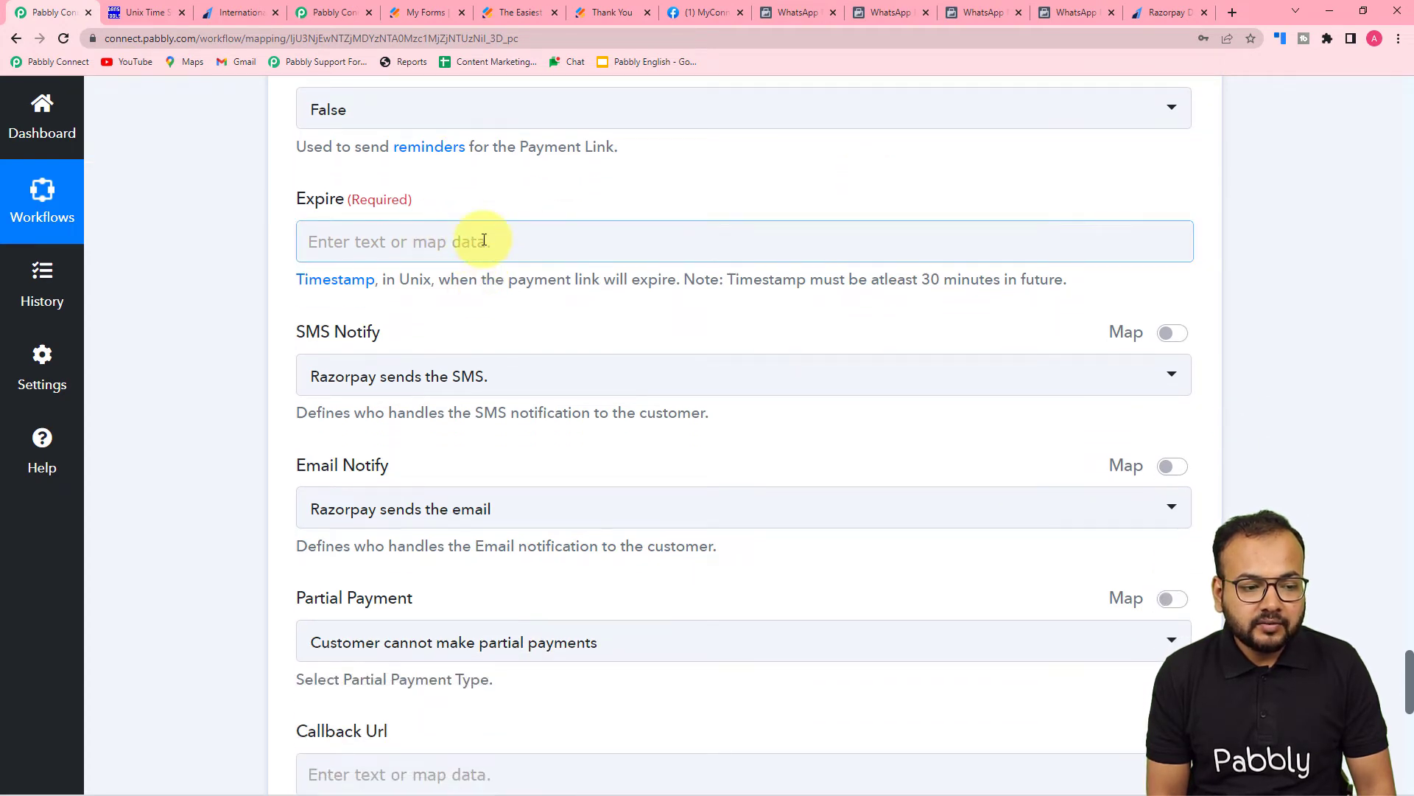
{"action": "left_click", "coordinate": [484, 240]}
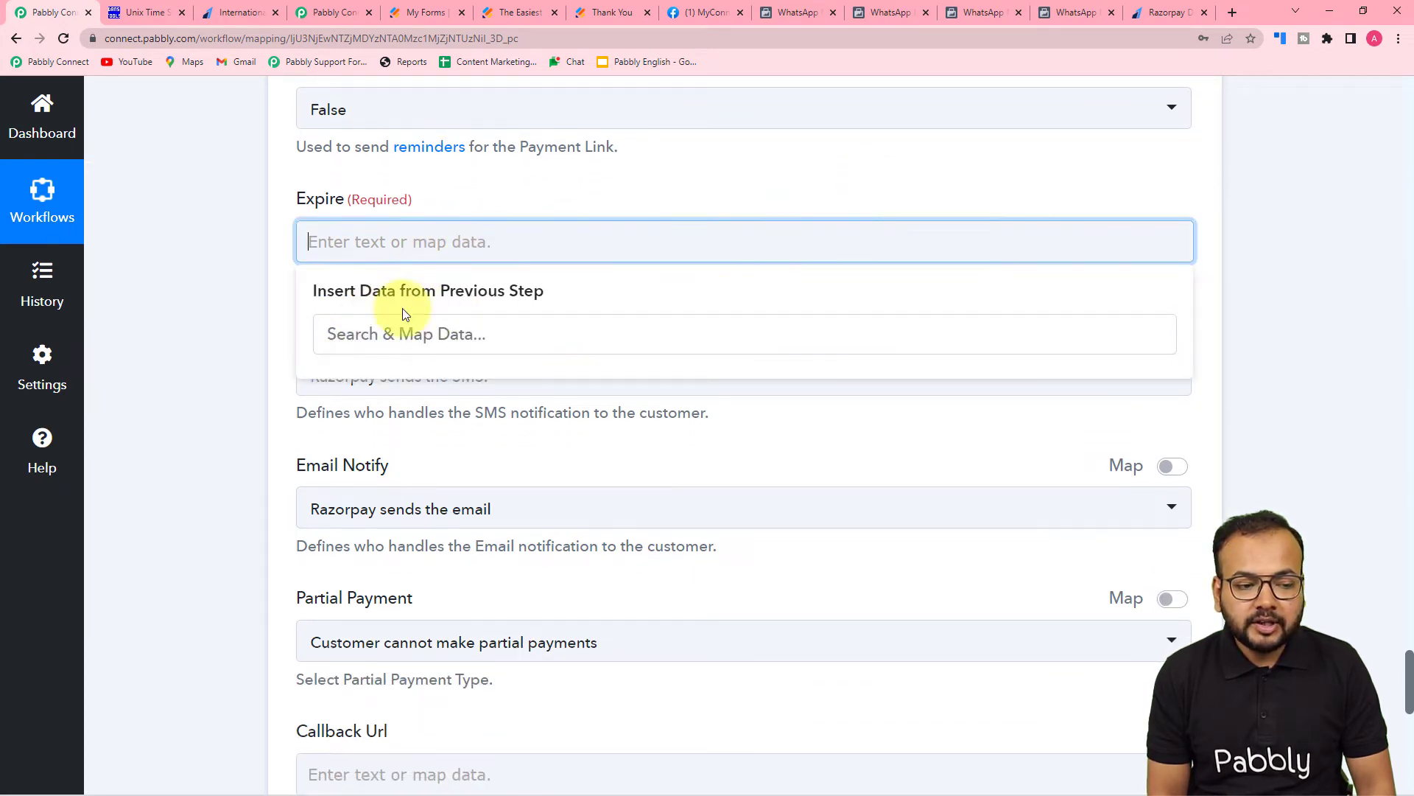
{"action": "left_click", "coordinate": [252, 298]}
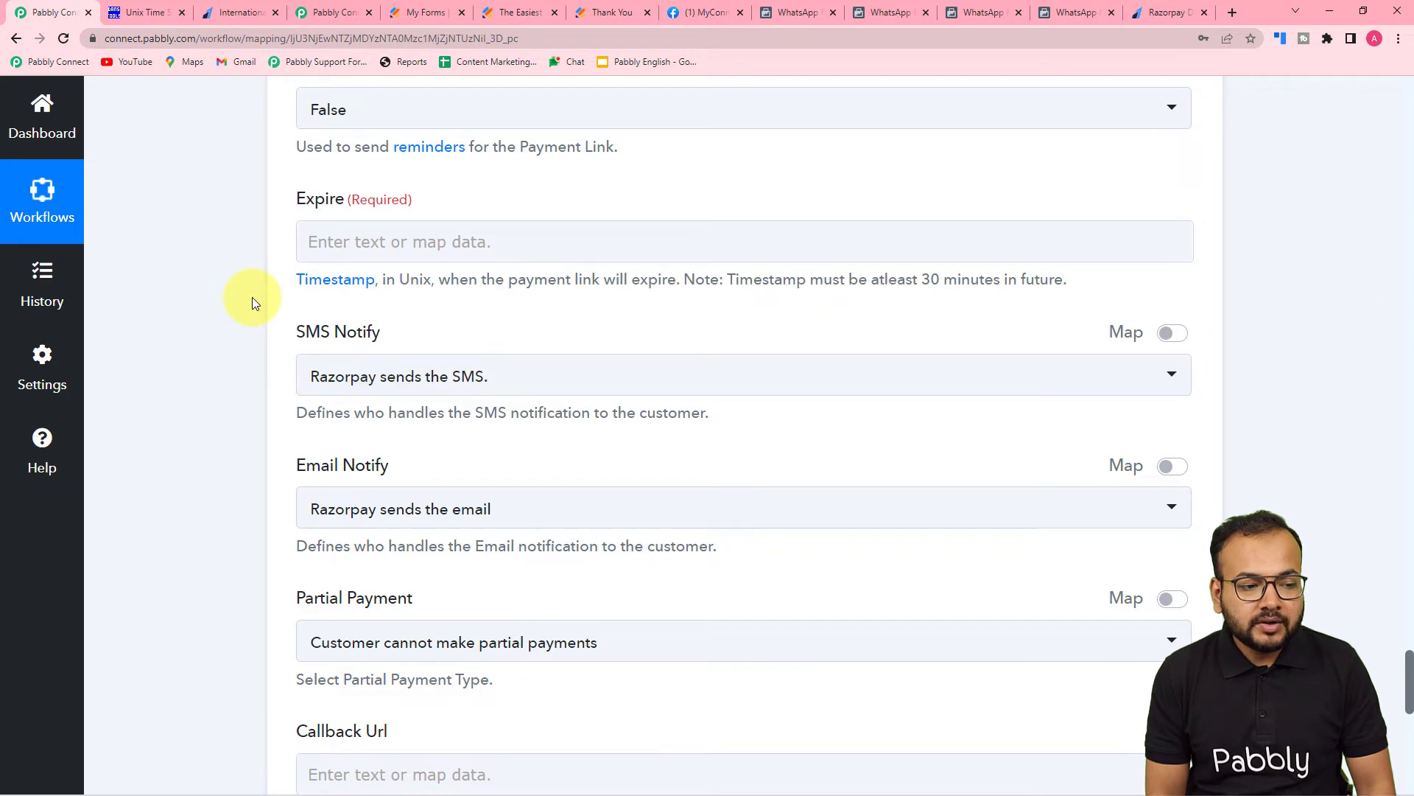
{"action": "scroll", "coordinate": [252, 297], "scroll_direction": "up", "scroll_amount": 15}
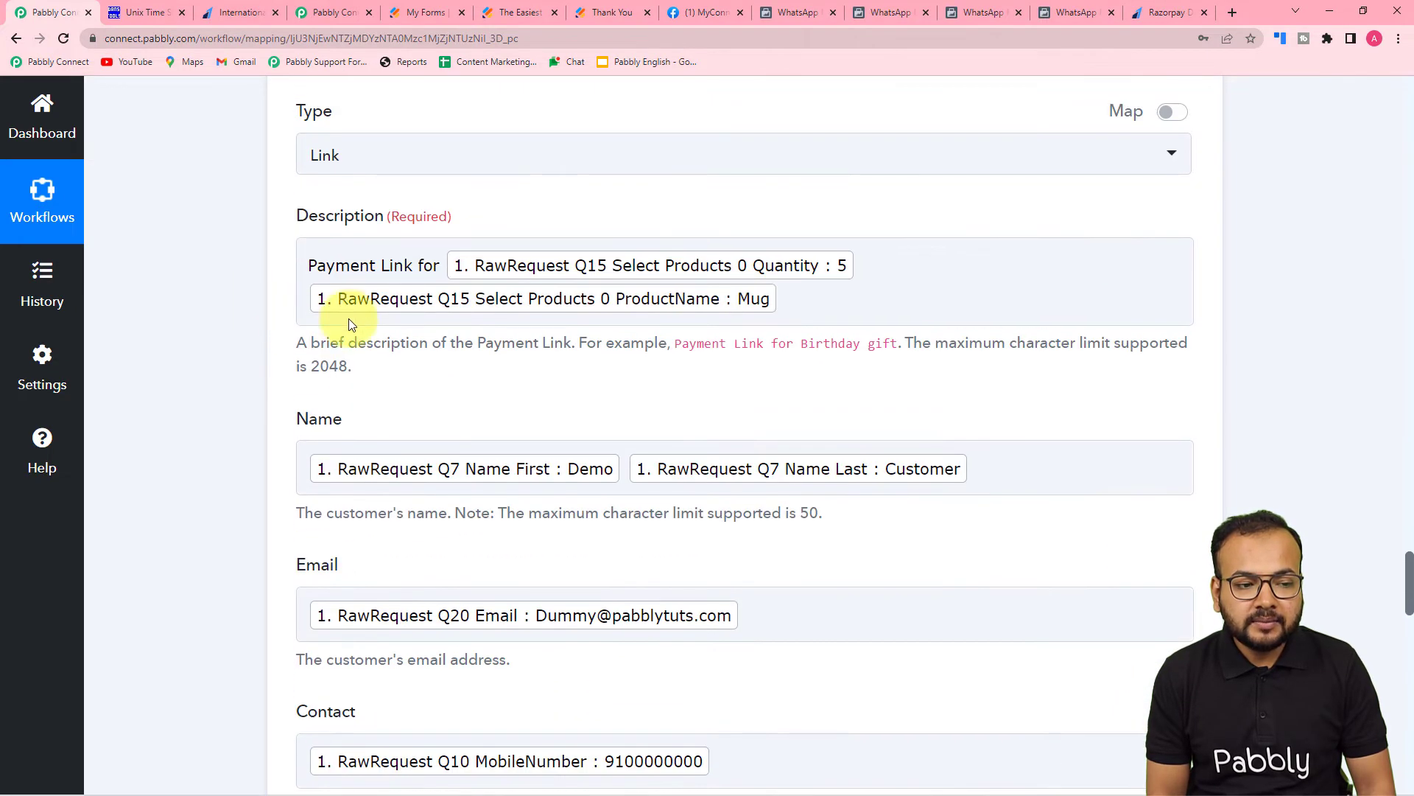
- Save the existing Razorpay #19 connection for the Create Payment Link action
{"action": "scroll", "coordinate": [183, 272], "scroll_direction": "up", "scroll_amount": 4}
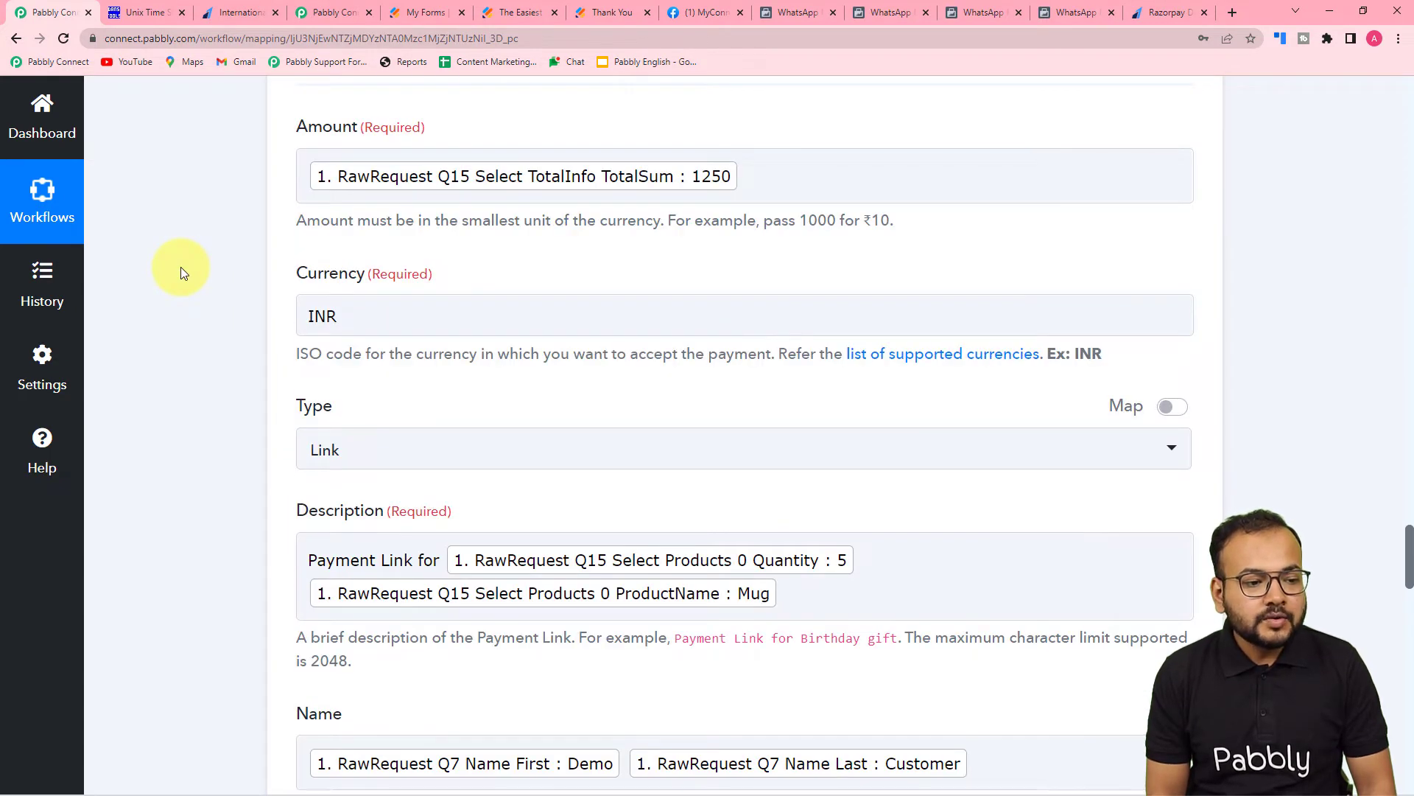
{"action": "scroll", "coordinate": [180, 266], "scroll_direction": "up", "scroll_amount": 4}
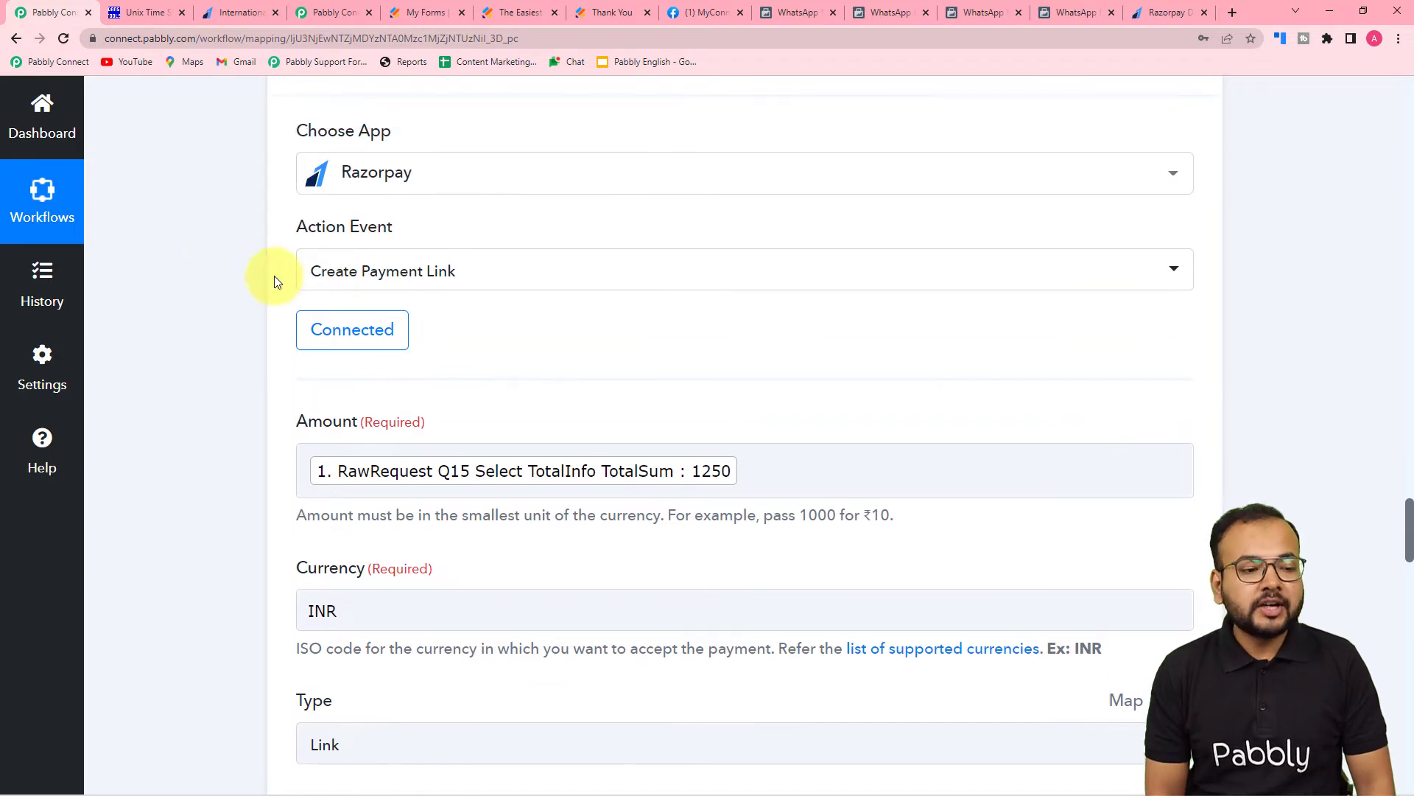
{"action": "left_click", "coordinate": [347, 333]}
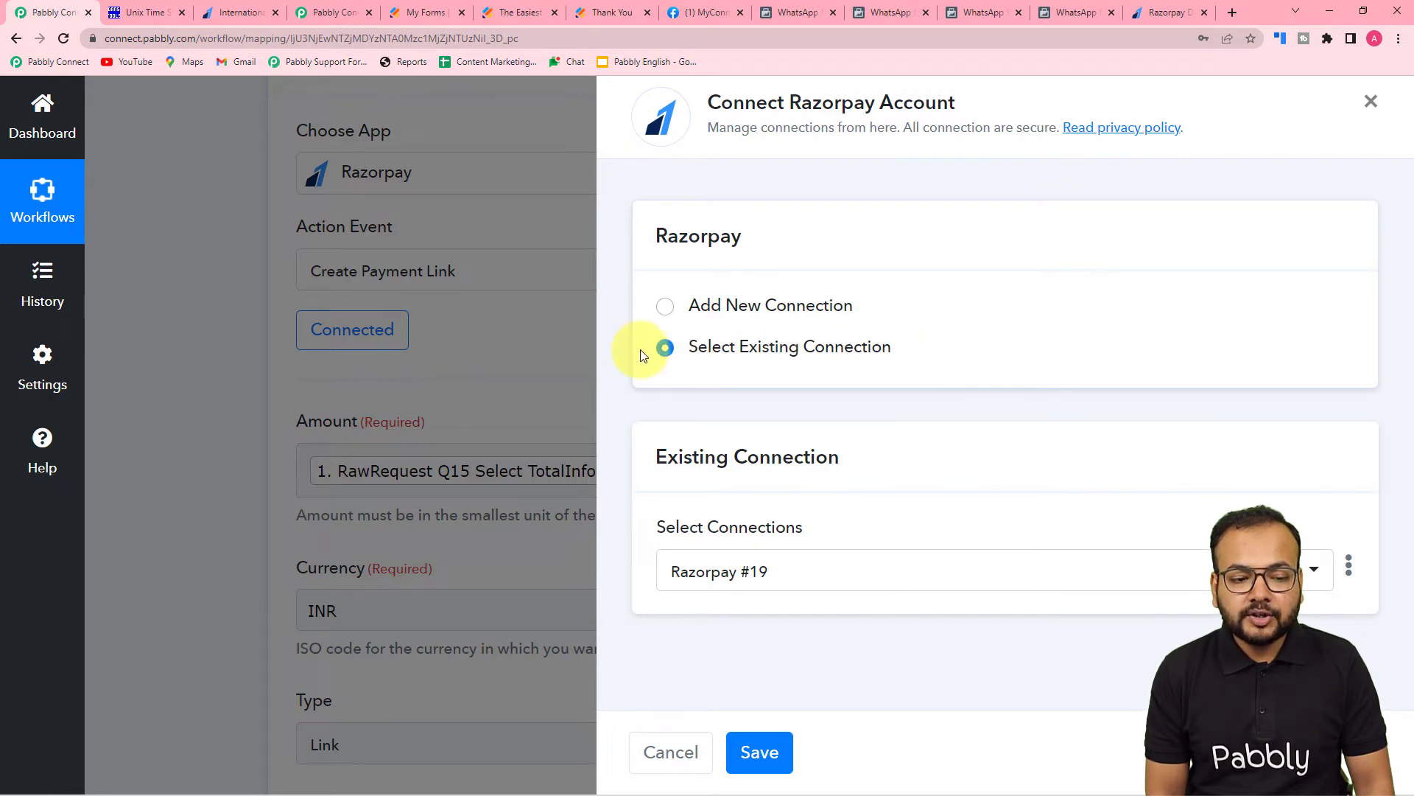
{"action": "left_click", "coordinate": [774, 759]}
- Map the payment link's Expire field to the Result of the Format Date with Time Zone step
{"action": "scroll", "coordinate": [291, 338], "scroll_direction": "down", "scroll_amount": 4}
{"action": "scroll", "coordinate": [334, 309], "scroll_direction": "down", "scroll_amount": 12}
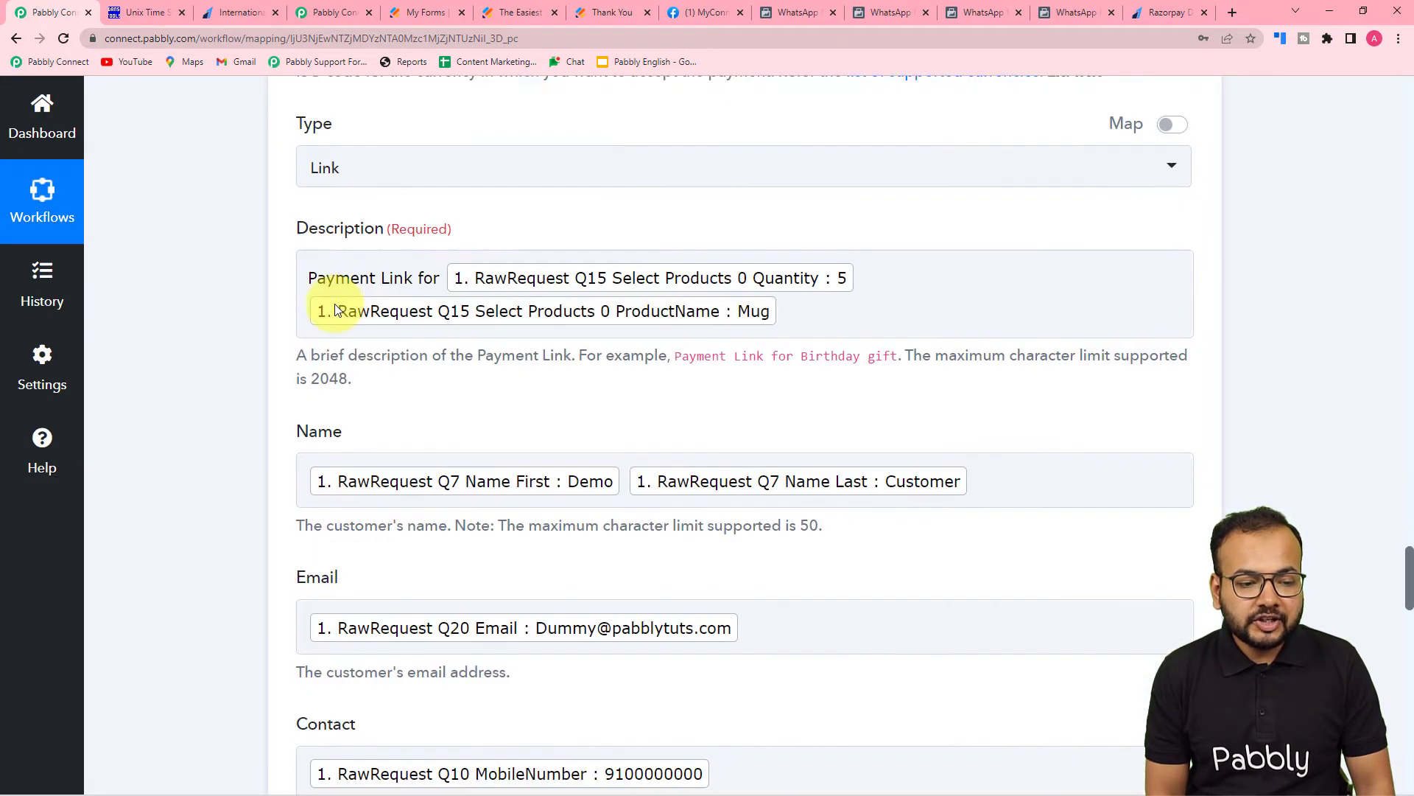
{"action": "scroll", "coordinate": [335, 310], "scroll_direction": "down", "scroll_amount": 4}
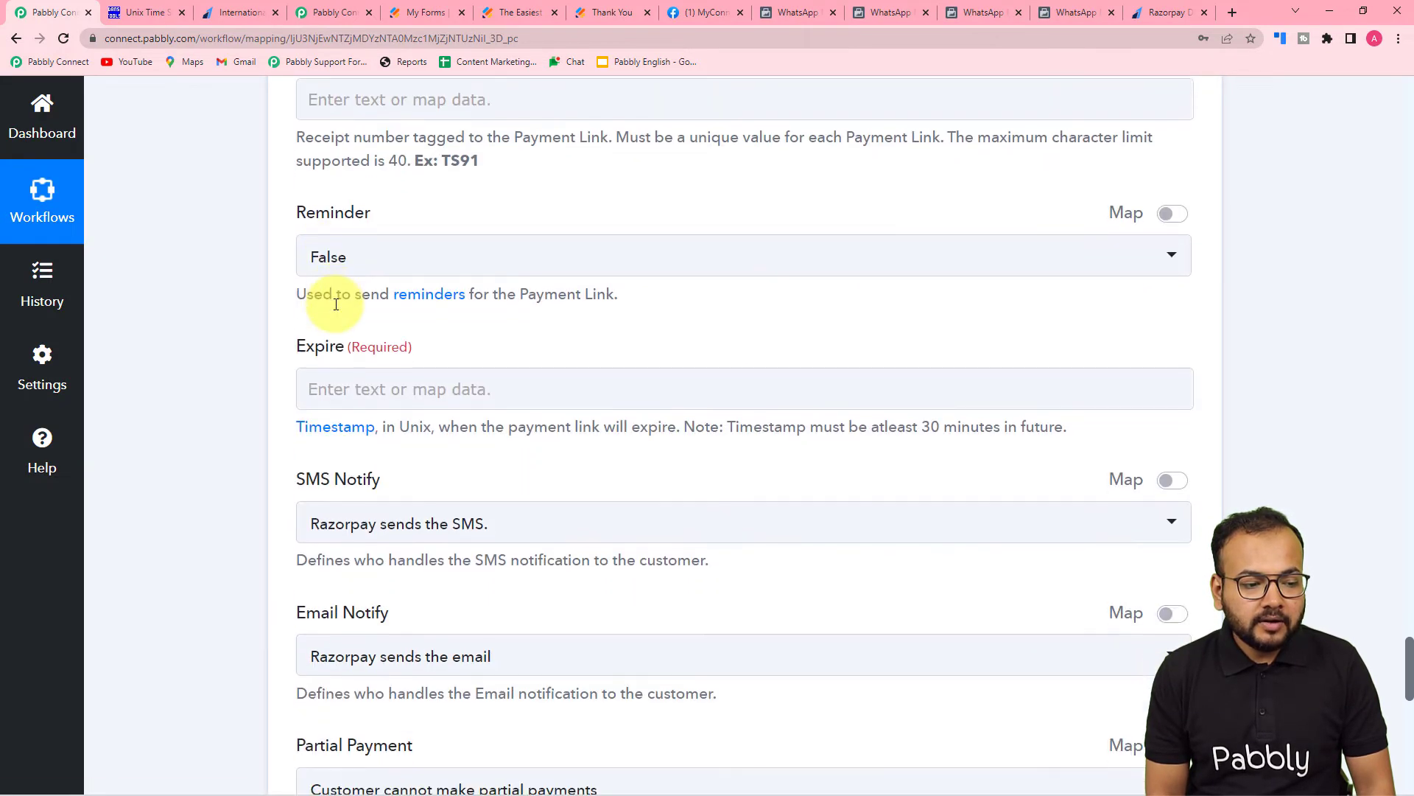
{"action": "left_click", "coordinate": [341, 244]}
{"action": "scroll", "coordinate": [333, 241], "scroll_direction": "down", "scroll_amount": 2}
{"action": "left_click", "coordinate": [400, 398]}
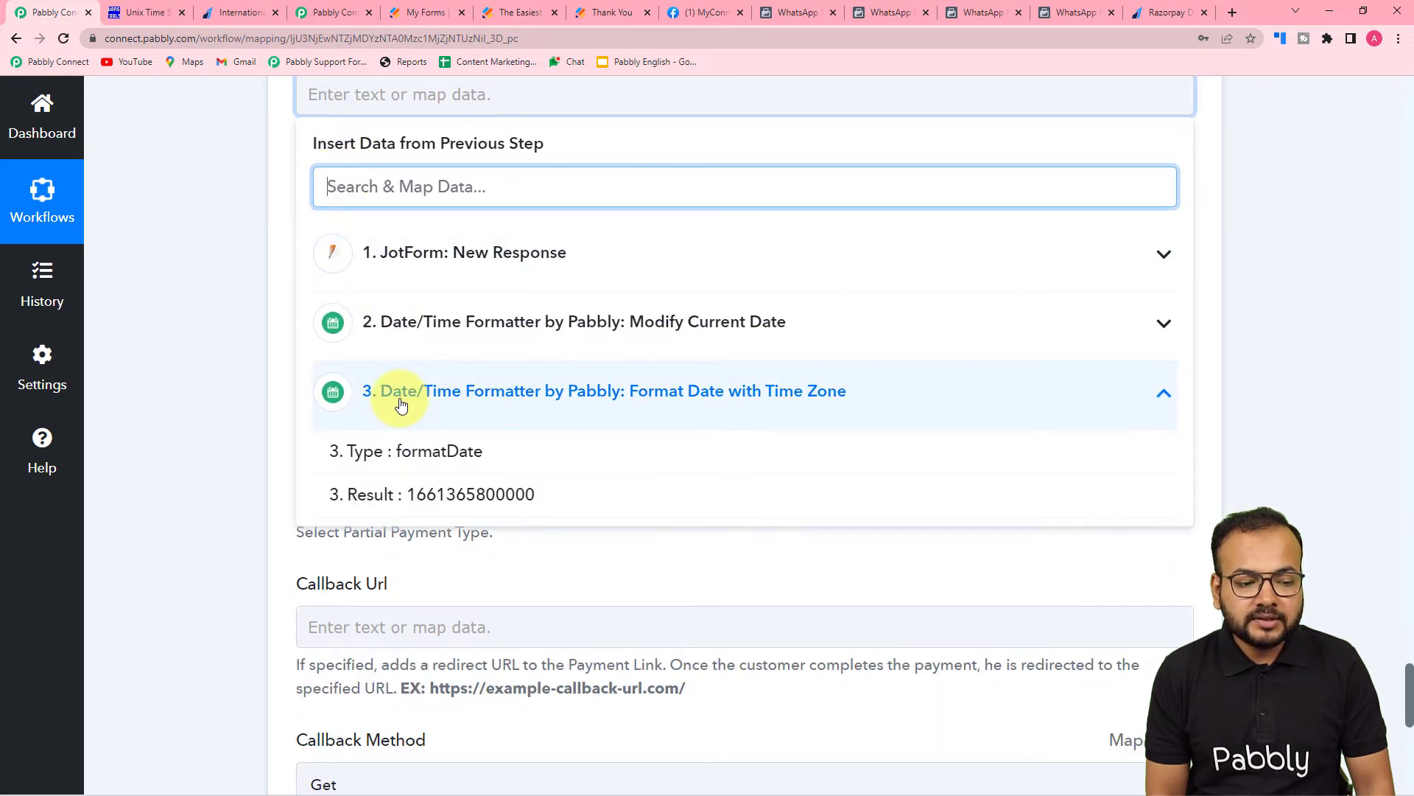
{"action": "left_click", "coordinate": [410, 505]}
{"action": "left_click", "coordinate": [197, 353]}
- Set the payment link's SMS Notify option to You send the SMS
{"action": "scroll", "coordinate": [197, 352], "scroll_direction": "down", "scroll_amount": 2}
{"action": "scroll", "coordinate": [197, 352], "scroll_direction": "up", "scroll_amount": 2}
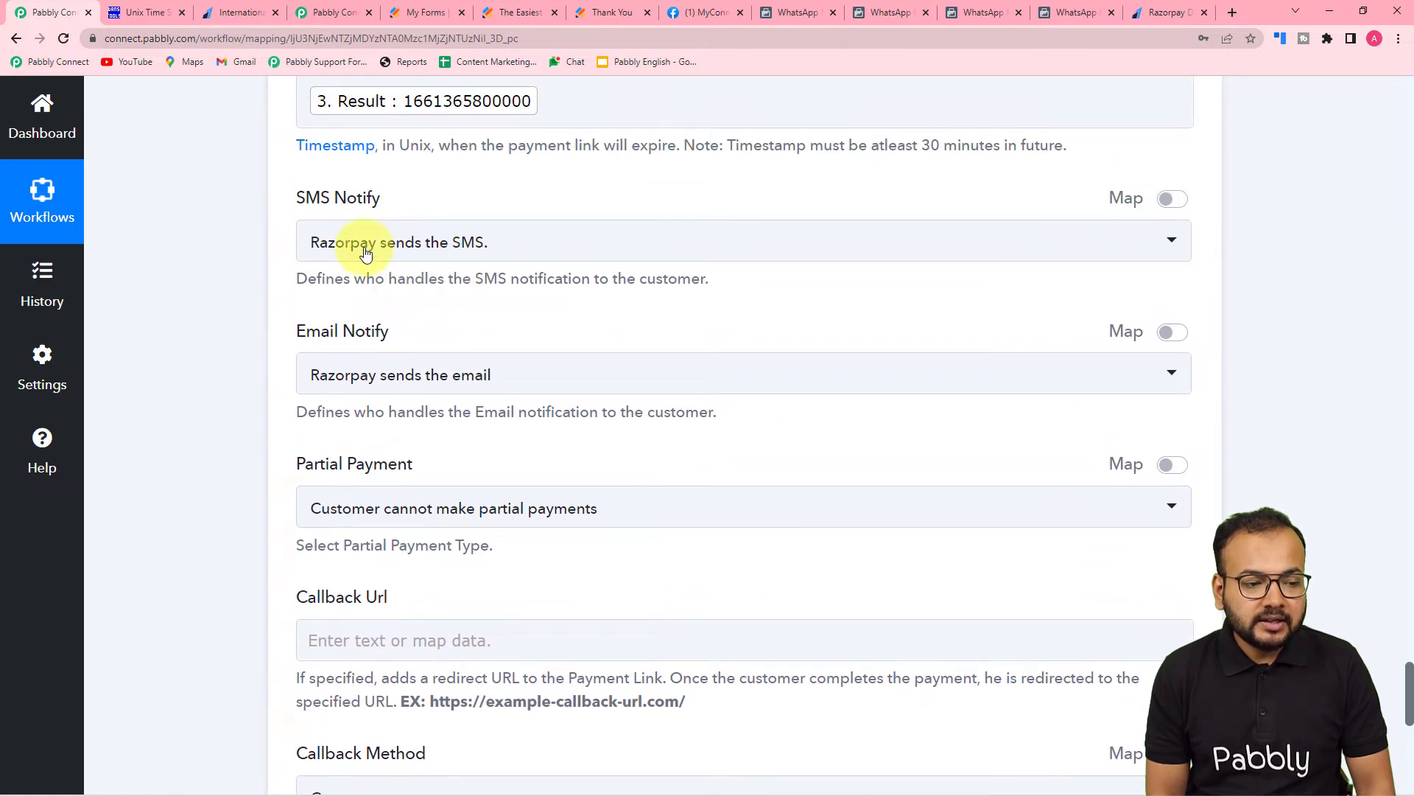
{"action": "left_click", "coordinate": [497, 251]}
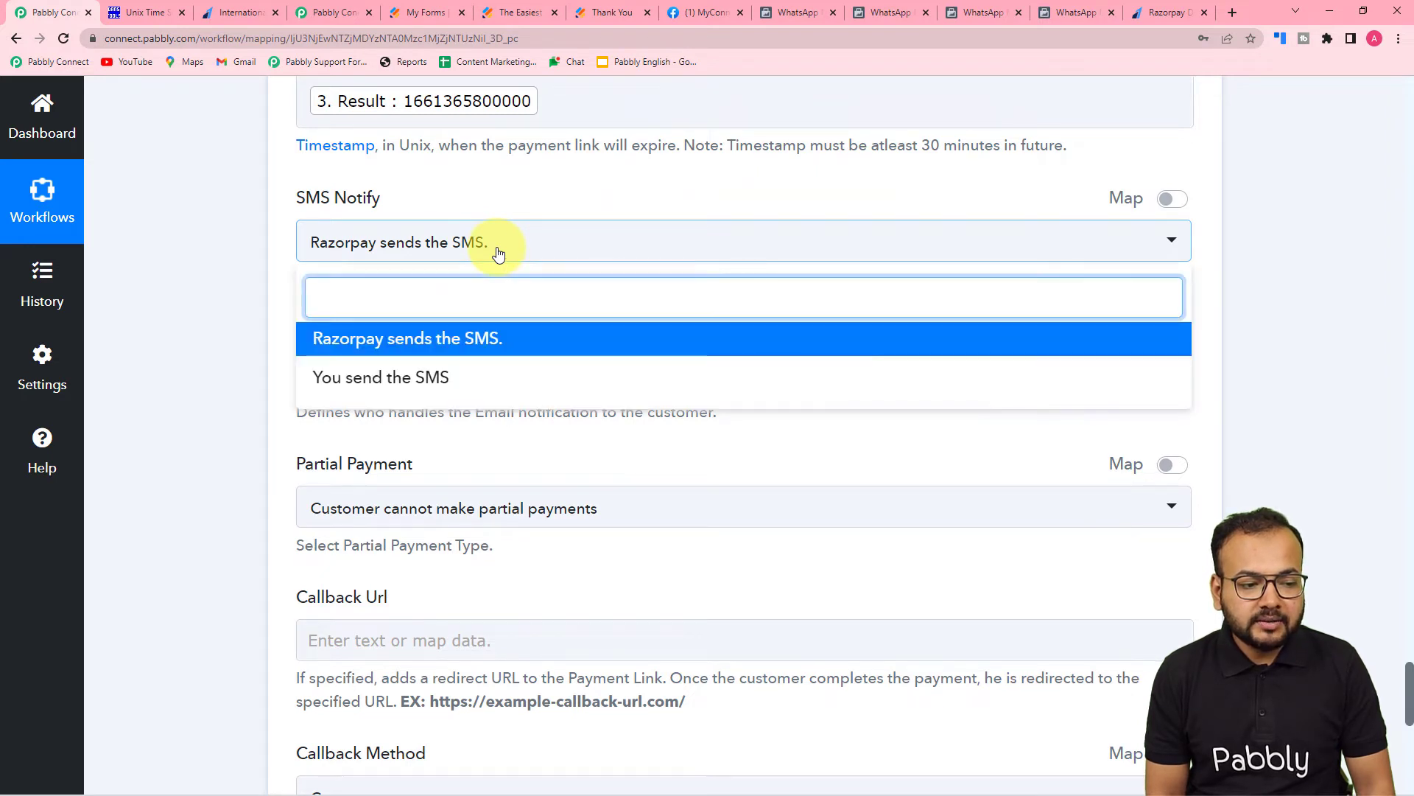
{"action": "left_click", "coordinate": [335, 350]}
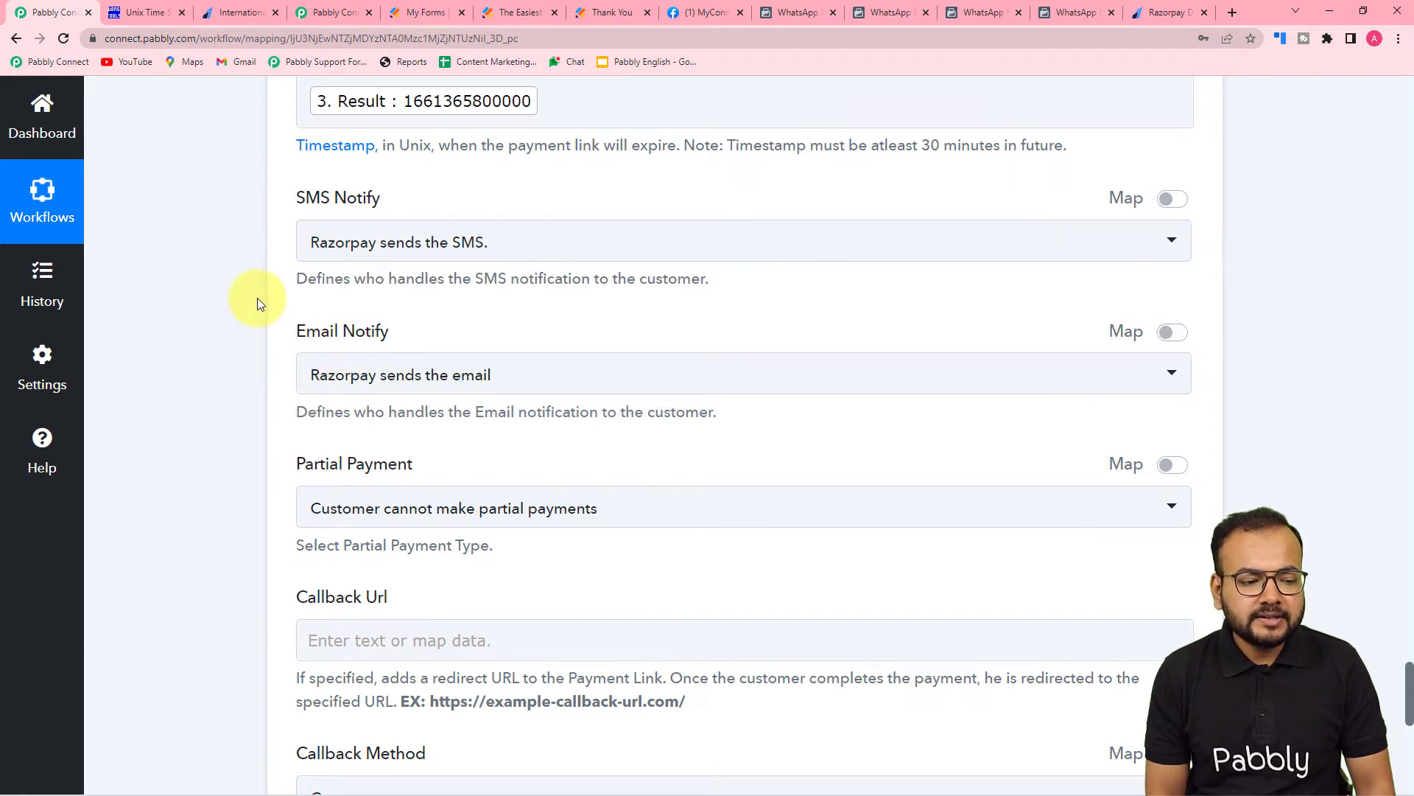
{"action": "scroll", "coordinate": [258, 298], "scroll_direction": "down", "scroll_amount": 3}
{"action": "scroll", "coordinate": [258, 297], "scroll_direction": "up", "scroll_amount": 2}
{"action": "scroll", "coordinate": [257, 298], "scroll_direction": "up", "scroll_amount": 1}
{"action": "left_click", "coordinate": [411, 239]}
{"action": "left_click", "coordinate": [385, 376]}
- Set the payment link's Email Notify option to You send the email
{"action": "scroll", "coordinate": [200, 320], "scroll_direction": "down", "scroll_amount": 3}
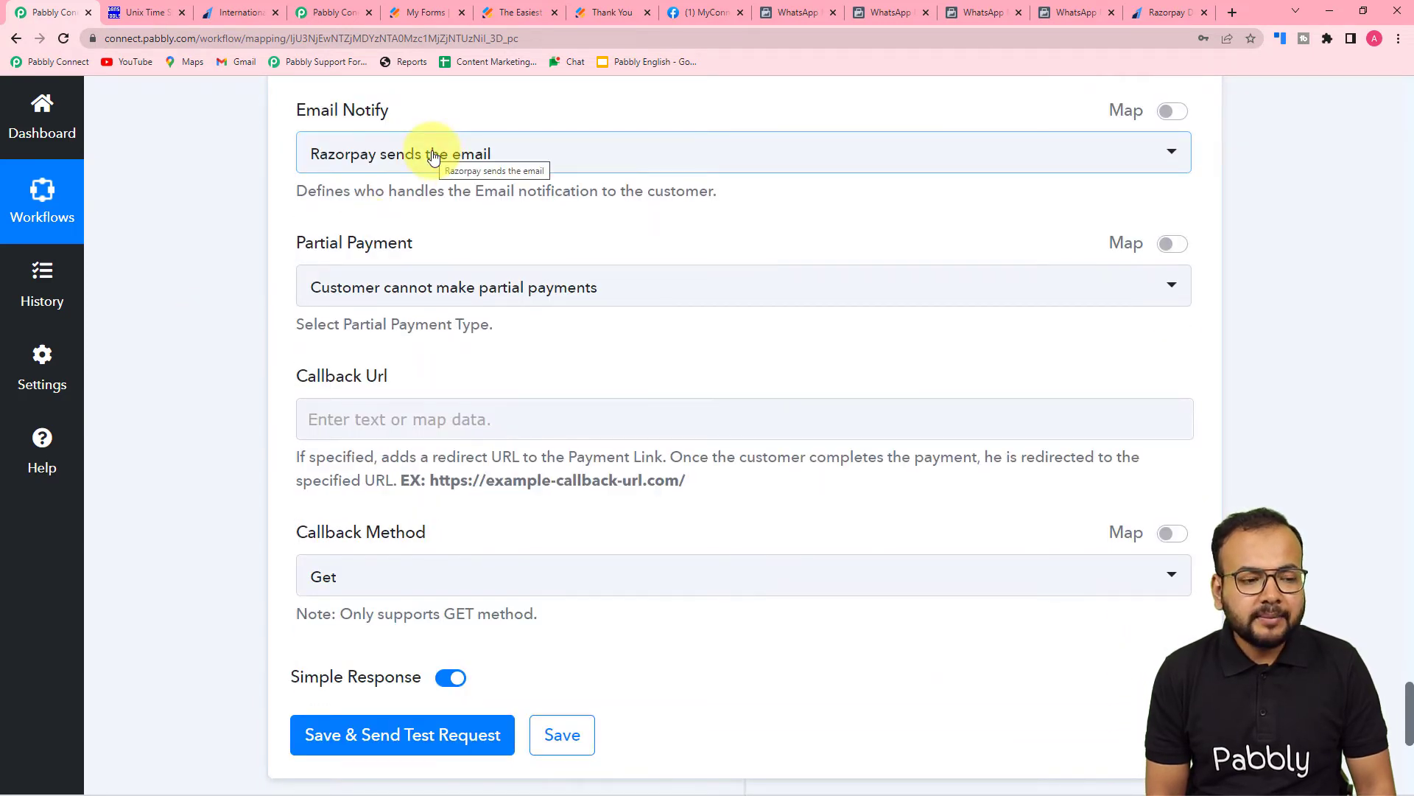
{"action": "scroll", "coordinate": [390, 166], "scroll_direction": "up", "scroll_amount": 2}
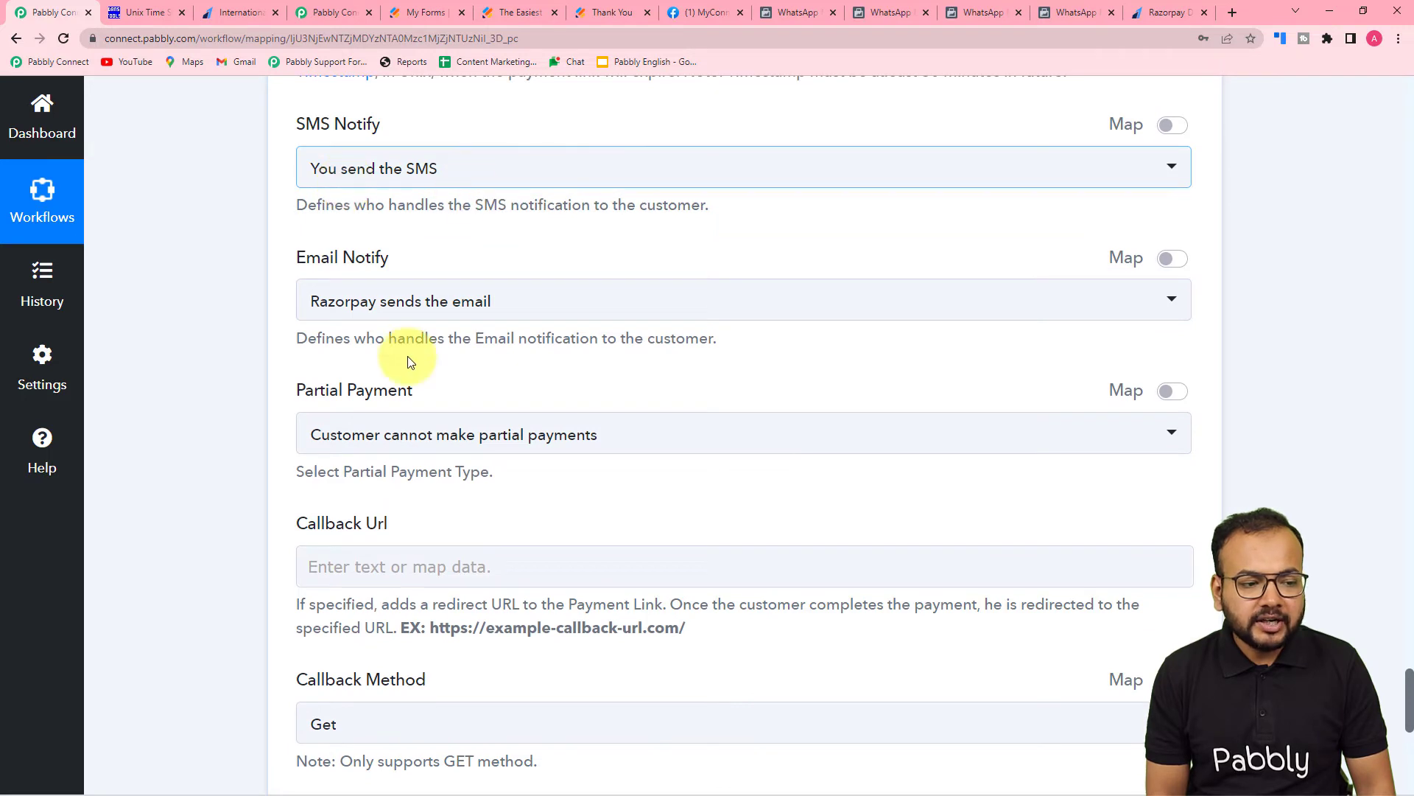
{"action": "left_click", "coordinate": [415, 322]}
{"action": "left_click", "coordinate": [381, 432]}
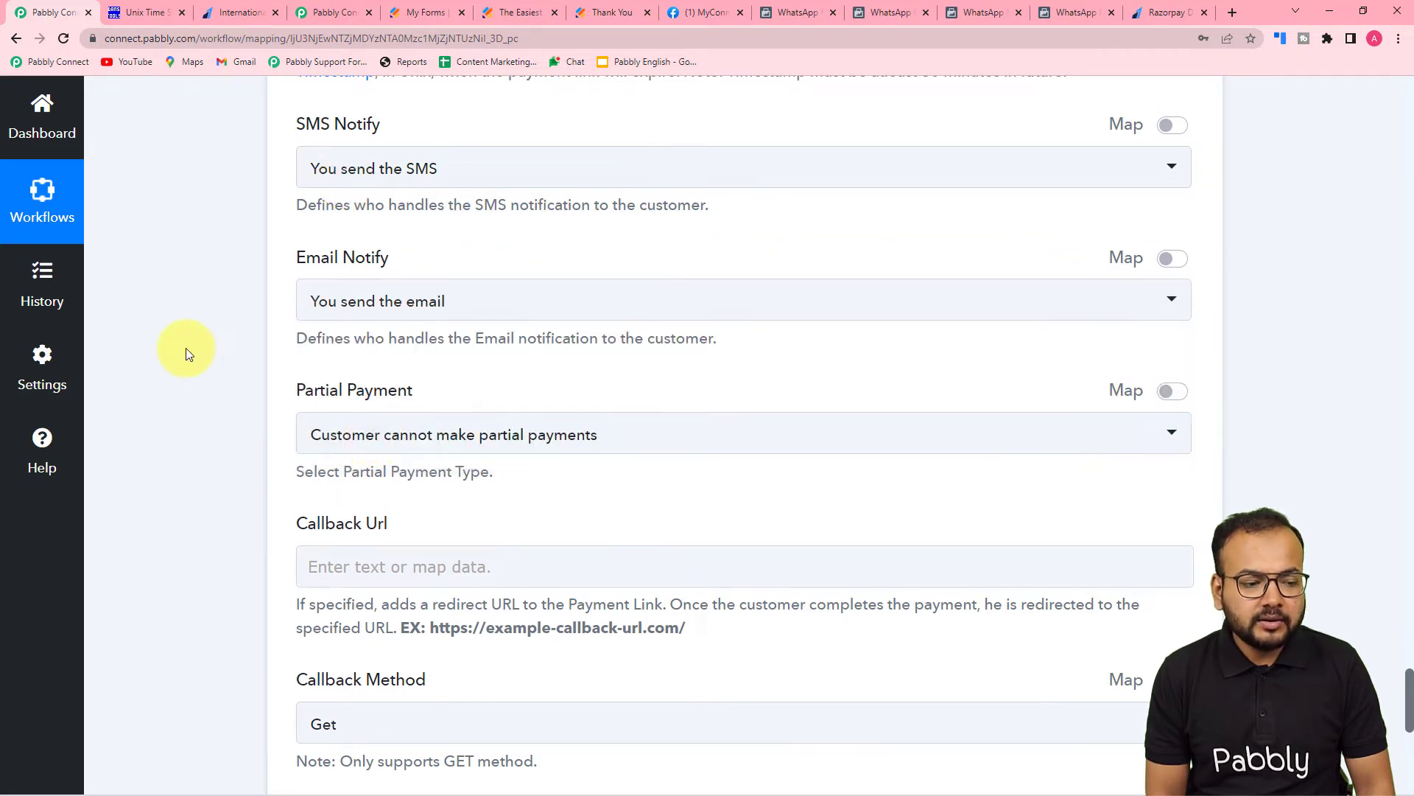
- Select Customer cannot make partial payments as the Partial Payment type
{"action": "scroll", "coordinate": [185, 348], "scroll_direction": "down", "scroll_amount": 3}
{"action": "scroll", "coordinate": [186, 347], "scroll_direction": "down", "scroll_amount": 2}
{"action": "scroll", "coordinate": [185, 348], "scroll_direction": "up", "scroll_amount": 2}
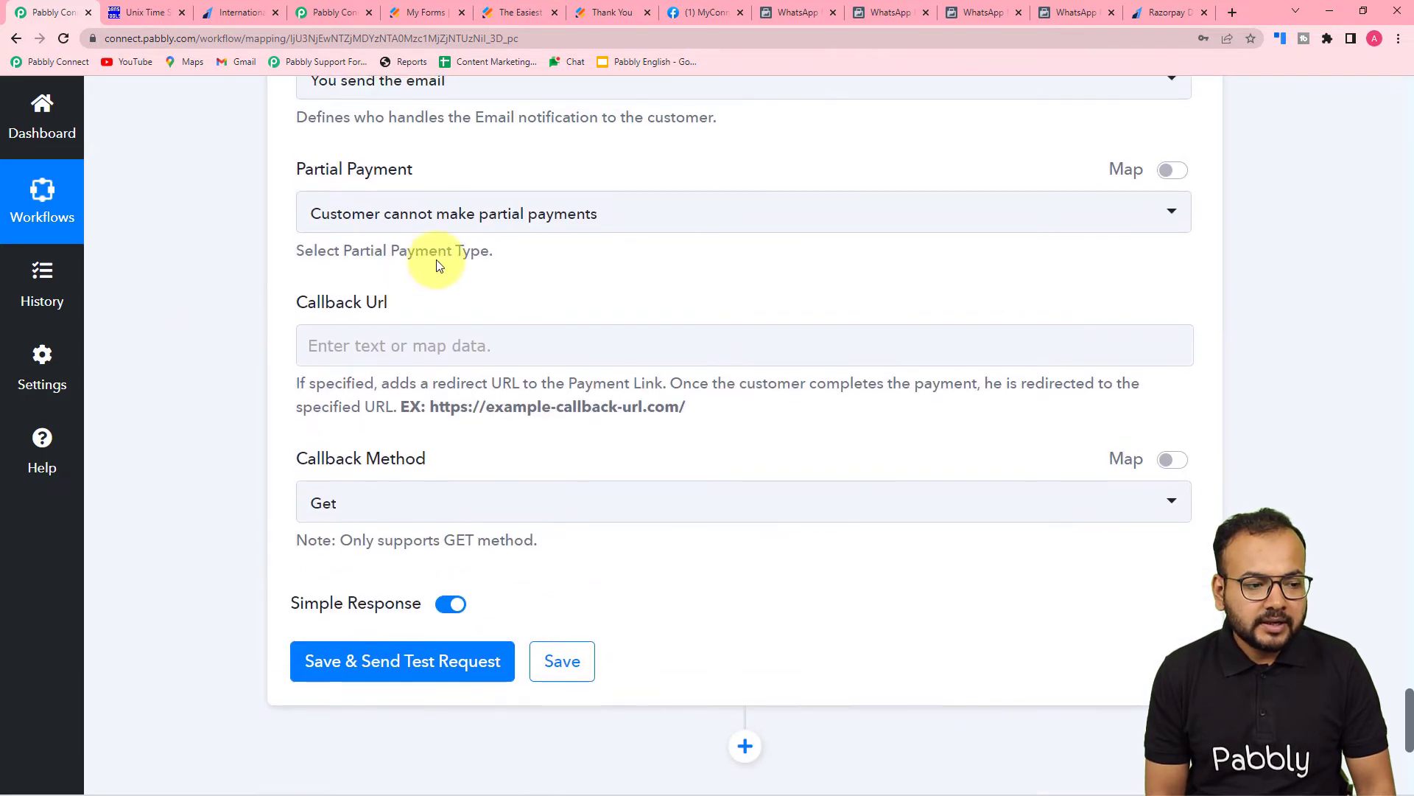
{"action": "left_click", "coordinate": [497, 228]}
{"action": "left_click", "coordinate": [369, 309]}
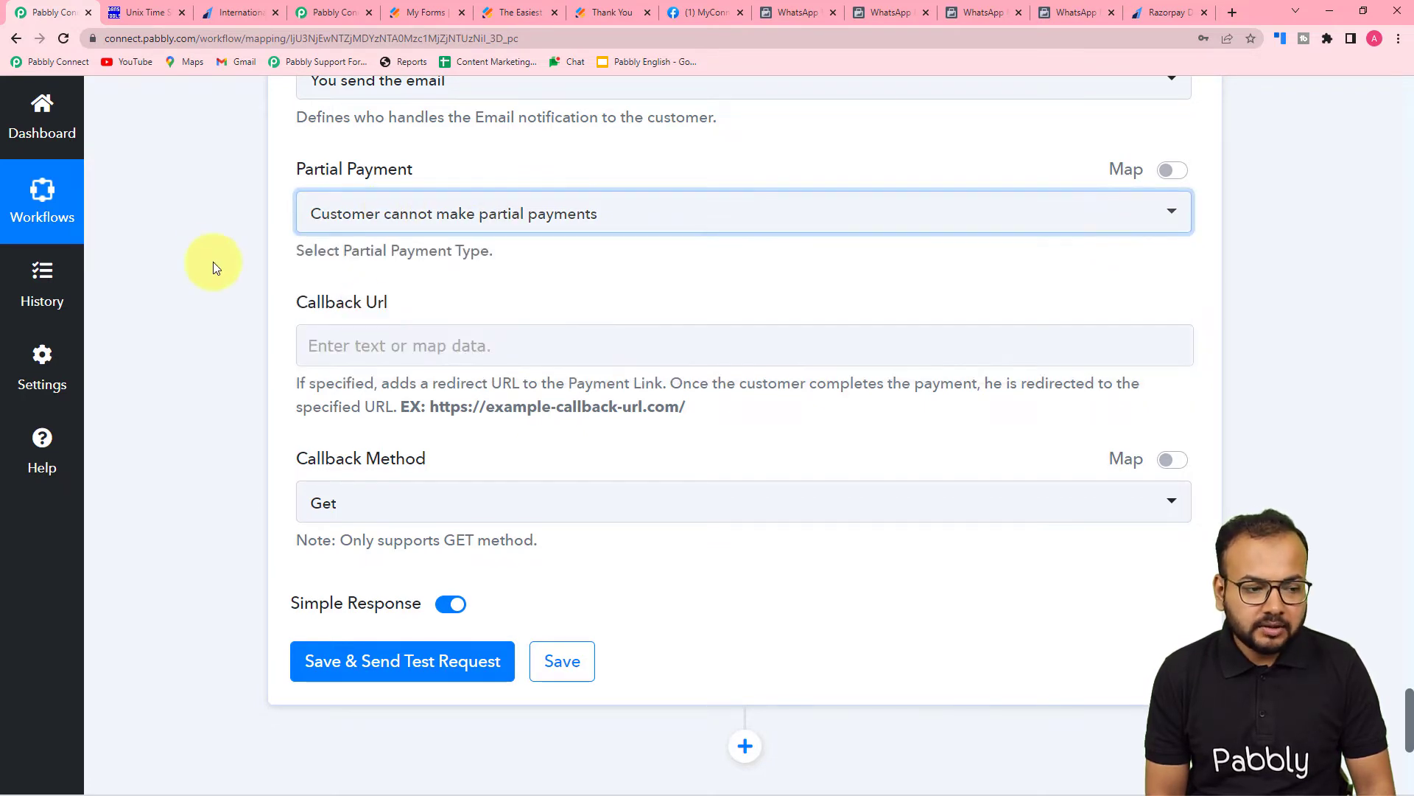
- Save the Razorpay Create Payment Link action with the callback URL left empty and send a test request
{"action": "scroll", "coordinate": [203, 257], "scroll_direction": "down", "scroll_amount": 3}
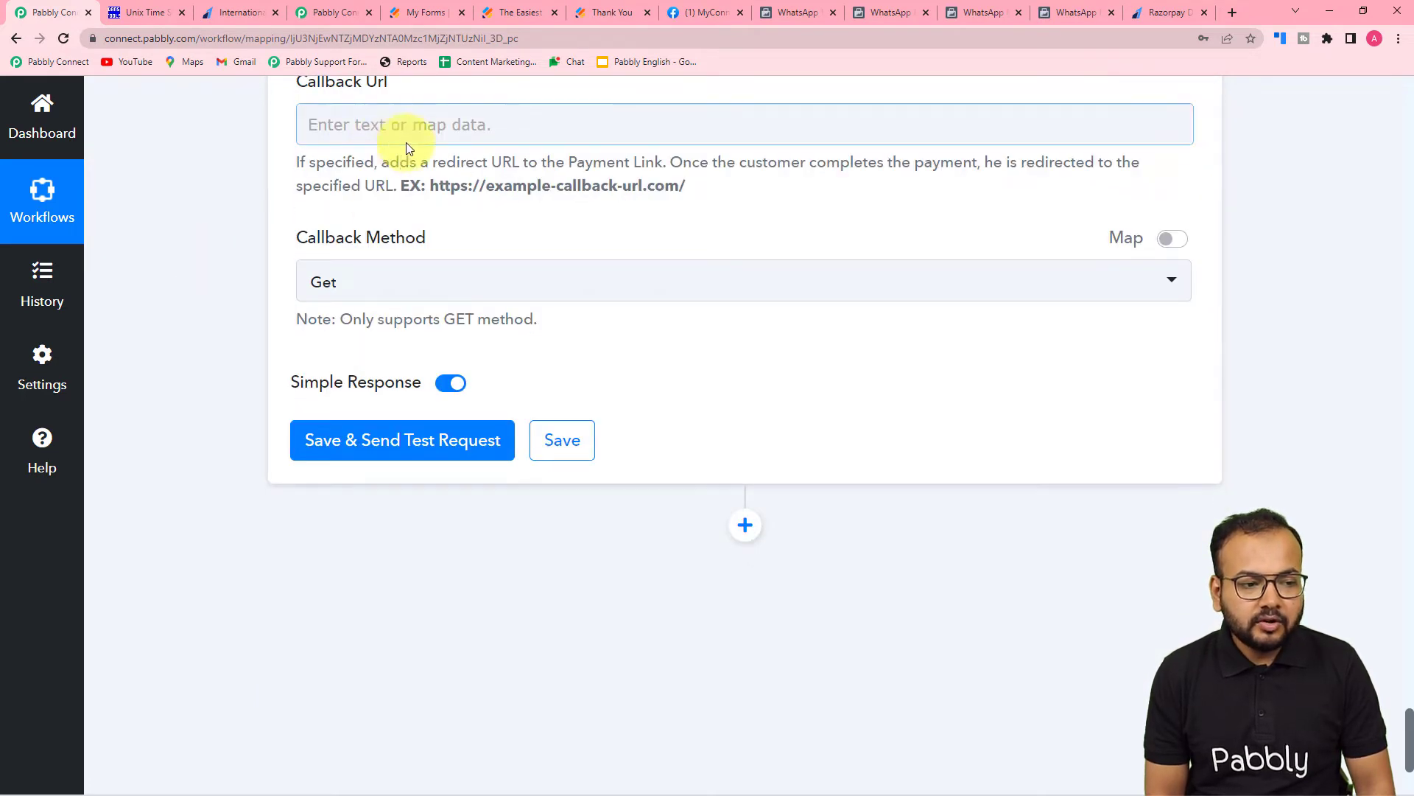
{"action": "scroll", "coordinate": [390, 147], "scroll_direction": "down", "scroll_amount": 1}
{"action": "scroll", "coordinate": [391, 118], "scroll_direction": "up", "scroll_amount": 1}
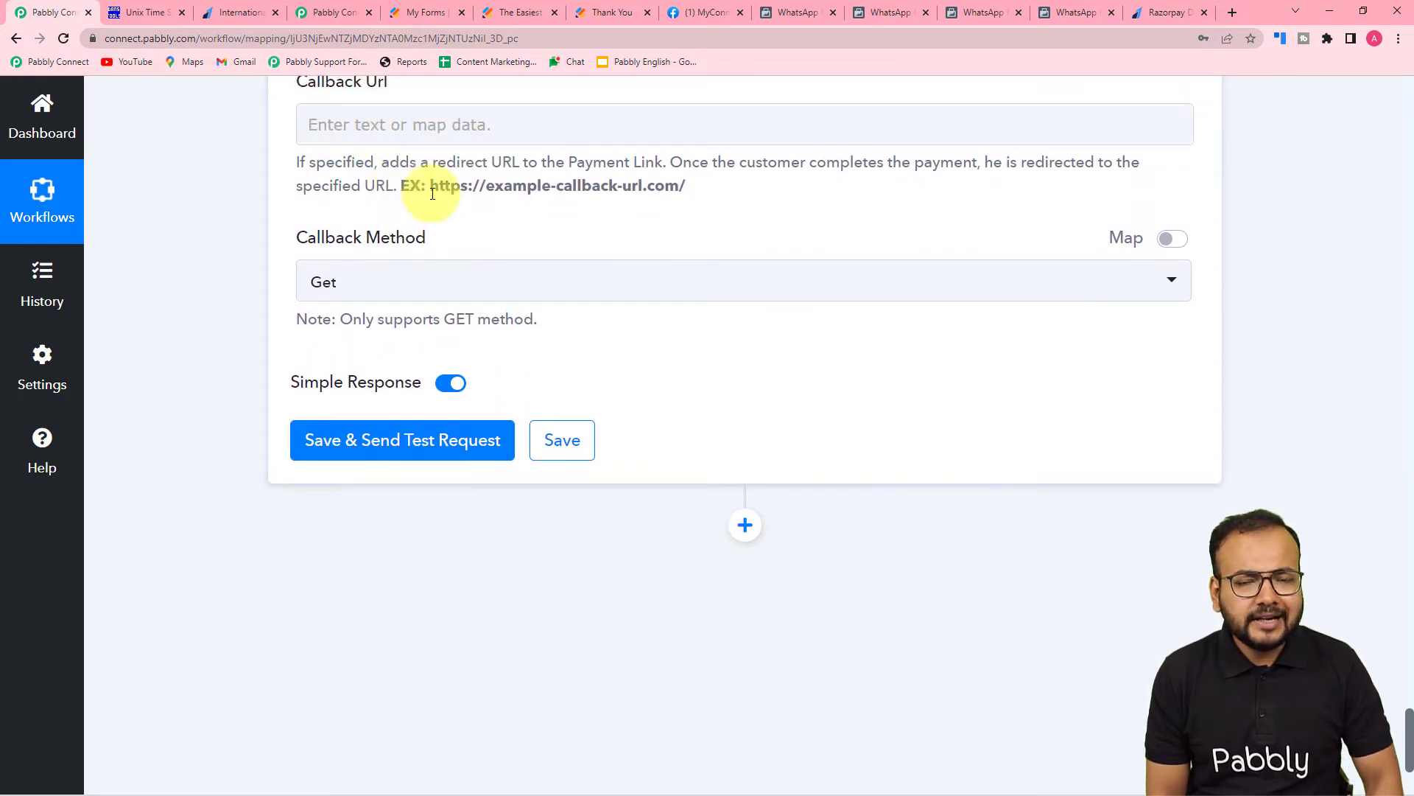
{"action": "scroll", "coordinate": [284, 240], "scroll_direction": "down", "scroll_amount": 2}
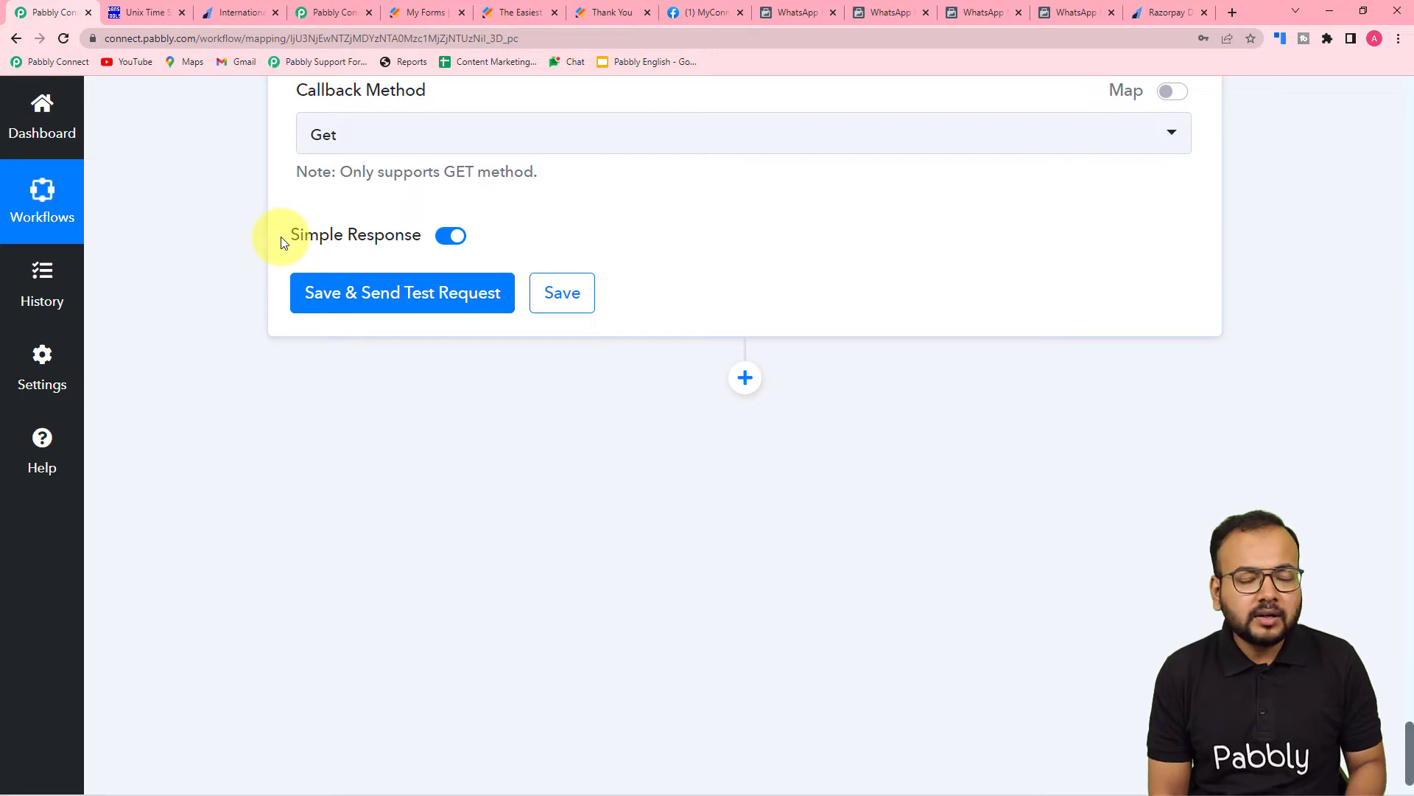
{"action": "scroll", "coordinate": [284, 240], "scroll_direction": "down", "scroll_amount": 1}
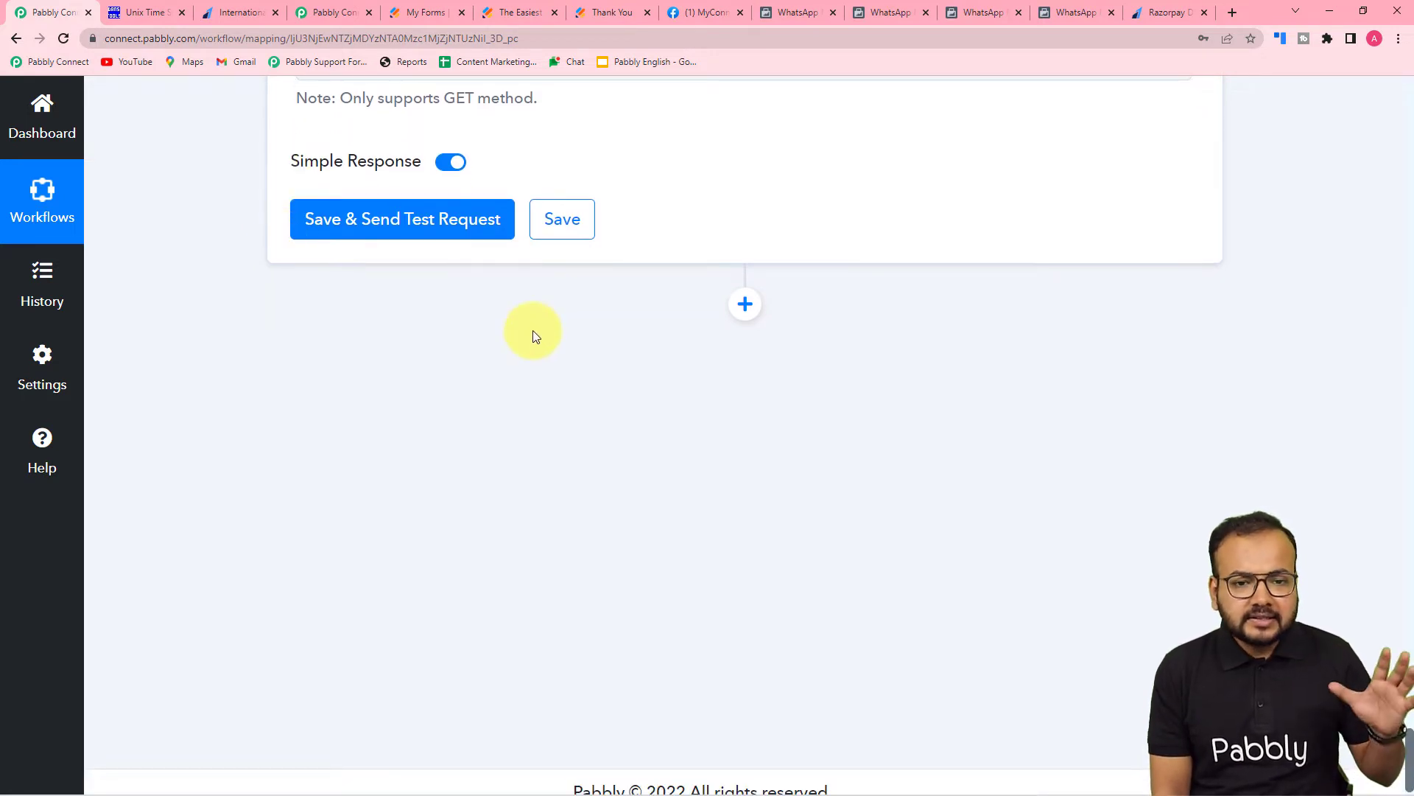
{"action": "left_click", "coordinate": [374, 221]}
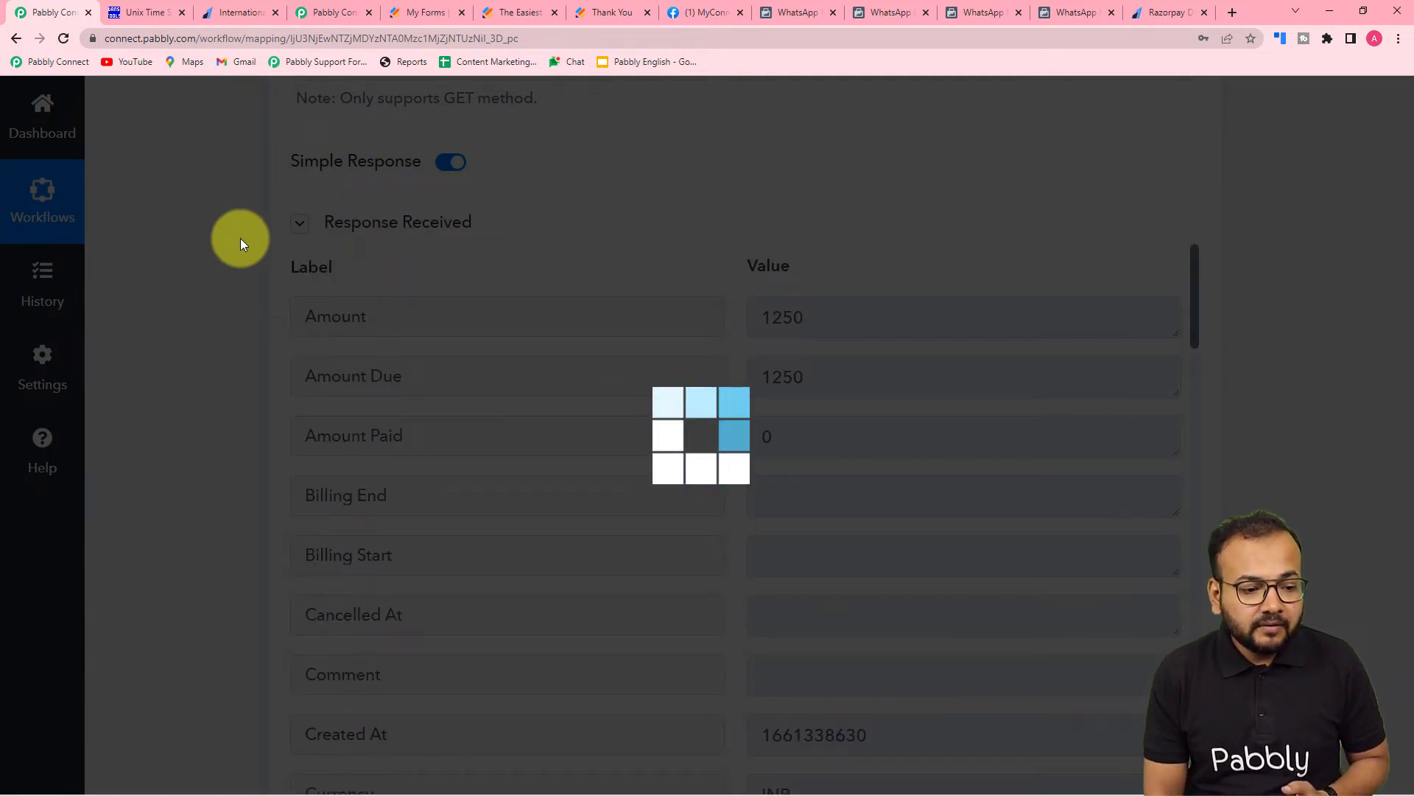
- Find the Short Url in the Razorpay response and open that payment link
{"action": "scroll", "coordinate": [240, 237], "scroll_direction": "down", "scroll_amount": 3}
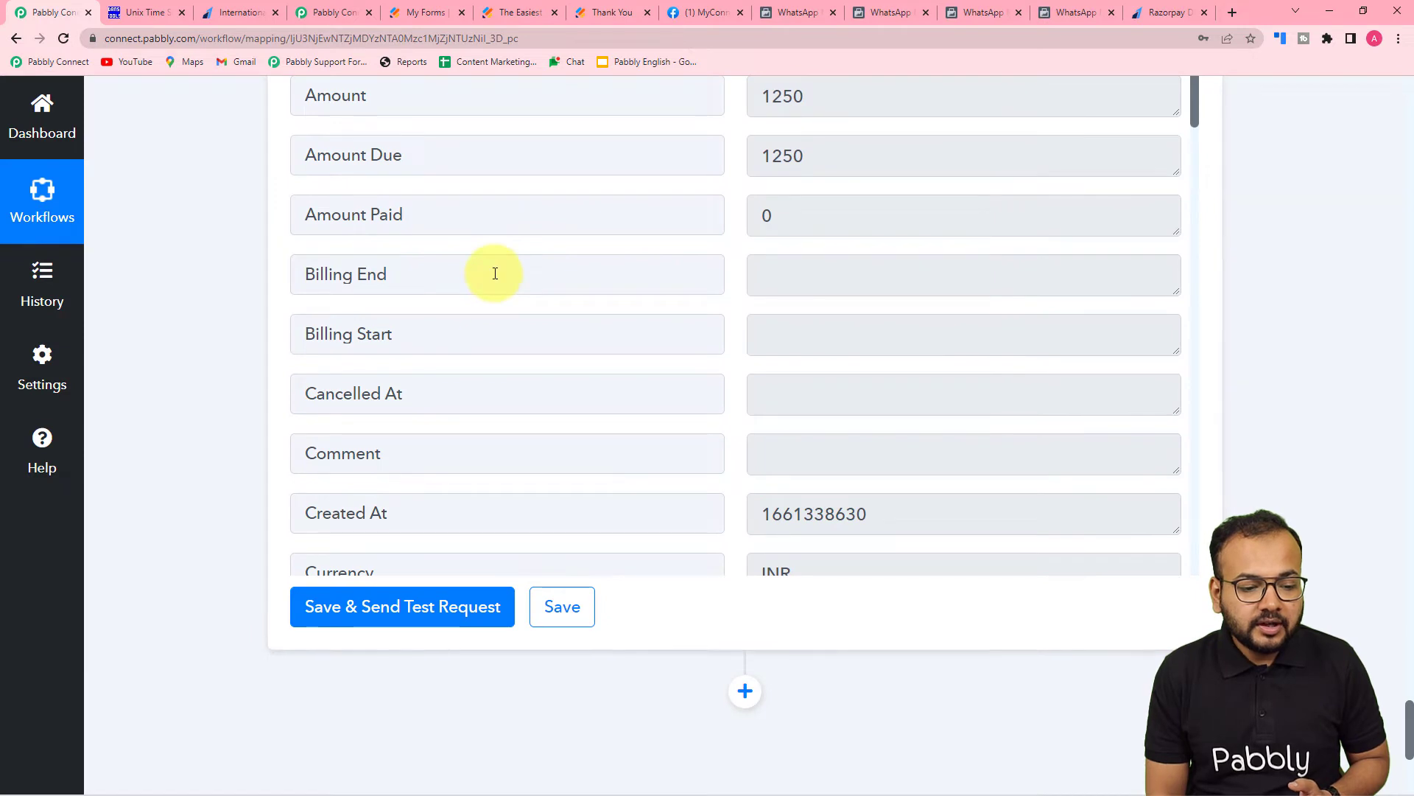
{"action": "scroll", "coordinate": [495, 273], "scroll_direction": "down", "scroll_amount": 13}
{"action": "scroll", "coordinate": [495, 273], "scroll_direction": "down", "scroll_amount": 8}
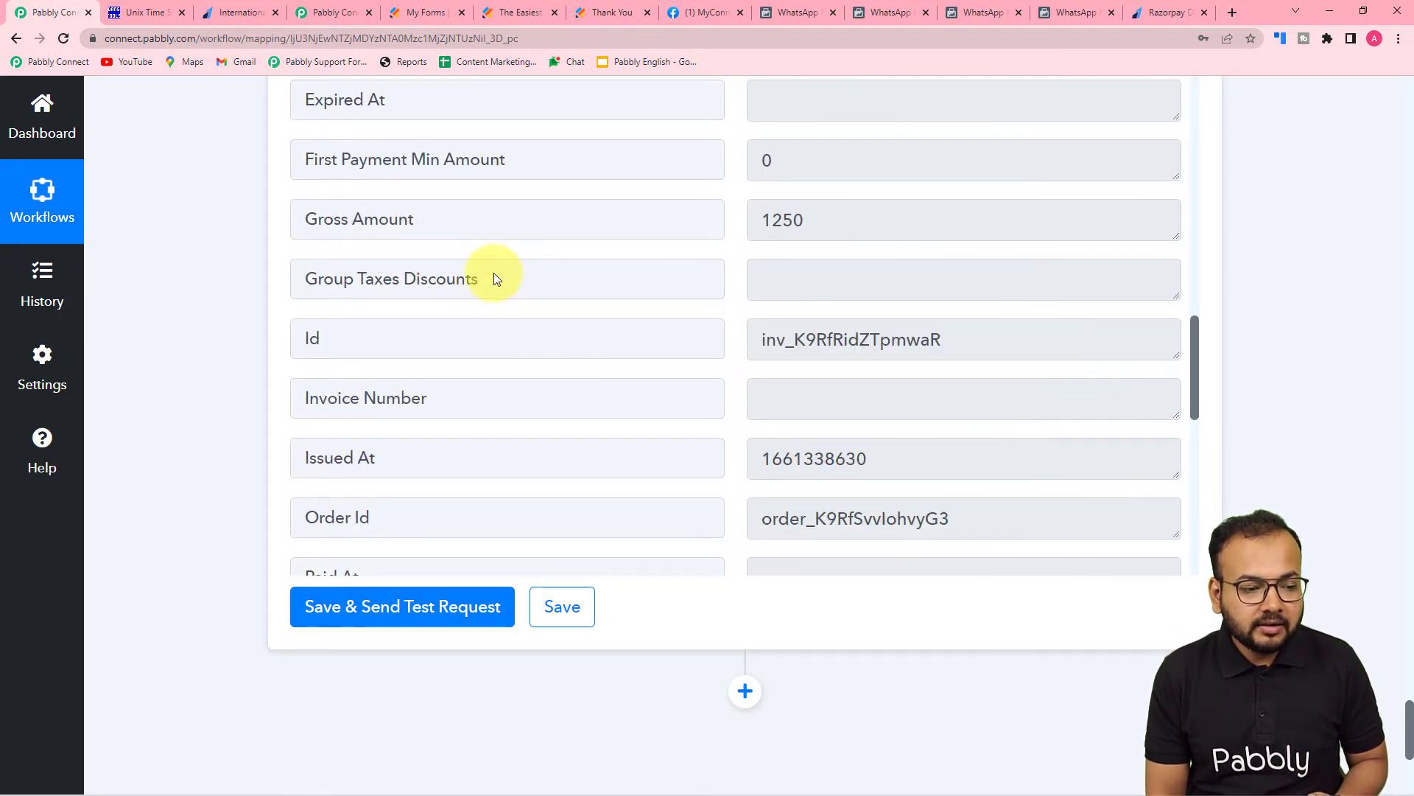
{"action": "scroll", "coordinate": [494, 274], "scroll_direction": "down", "scroll_amount": 8}
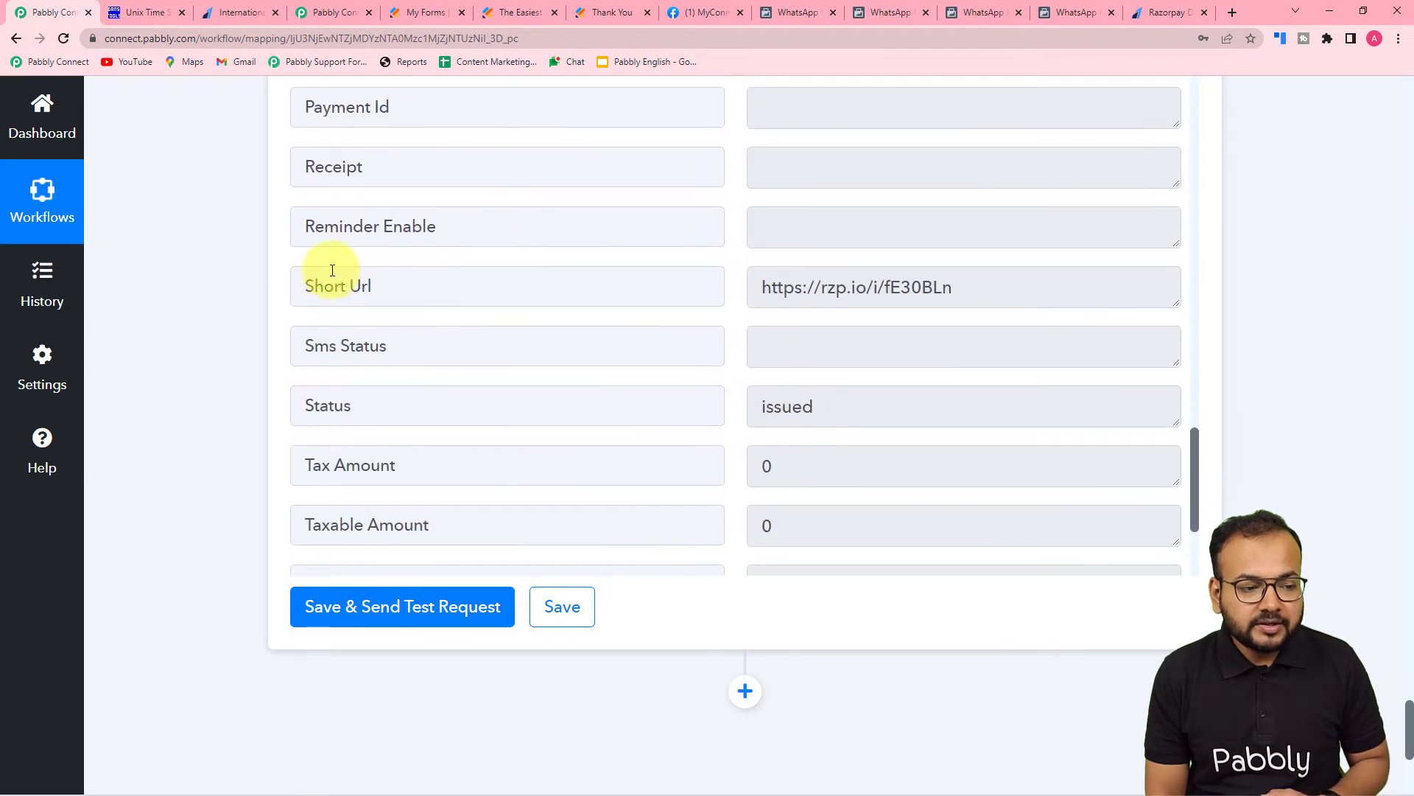
{"action": "left_click", "coordinate": [887, 298]}
{"action": "triple_click", "coordinate": [888, 299]}
{"action": "right_click", "coordinate": [811, 287]}
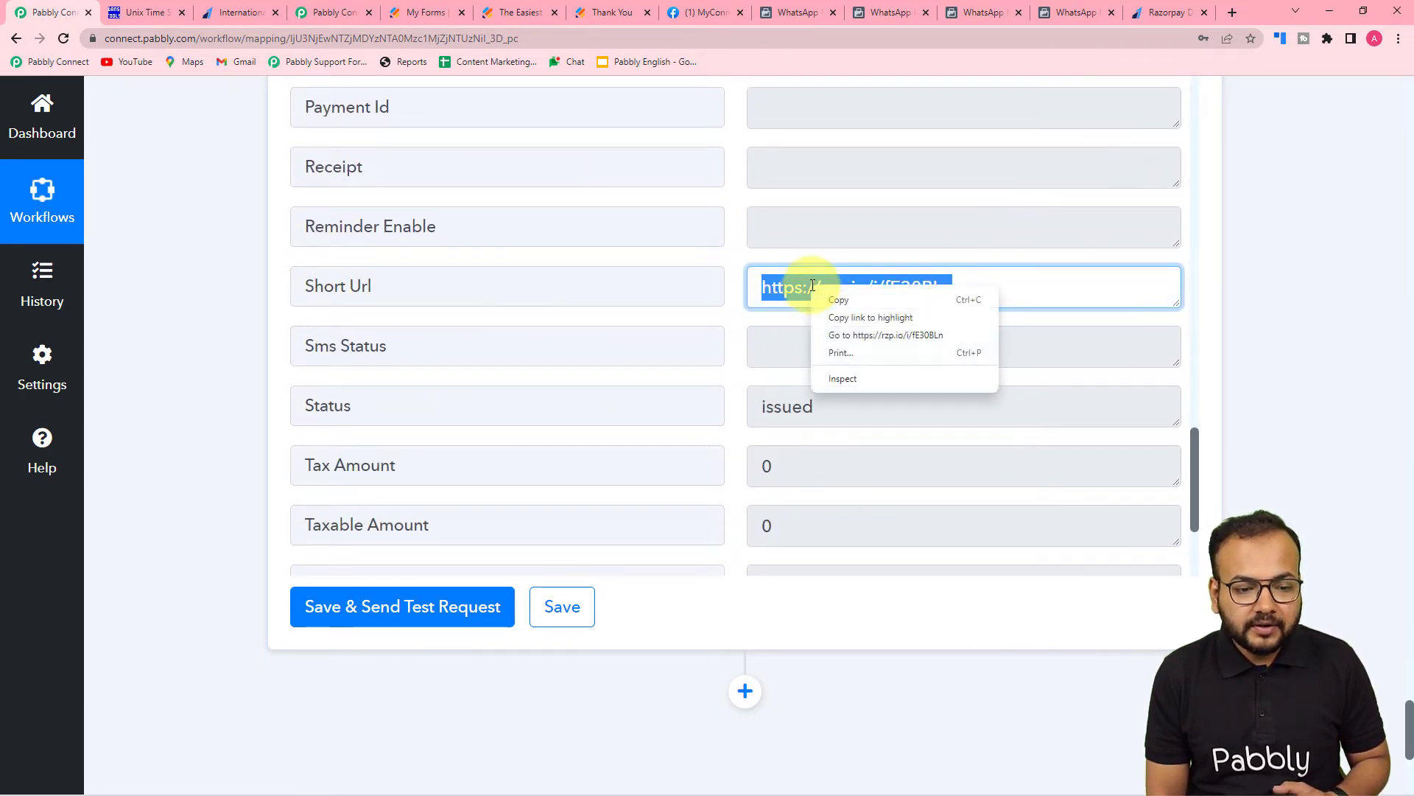
{"action": "left_click", "coordinate": [833, 337]}
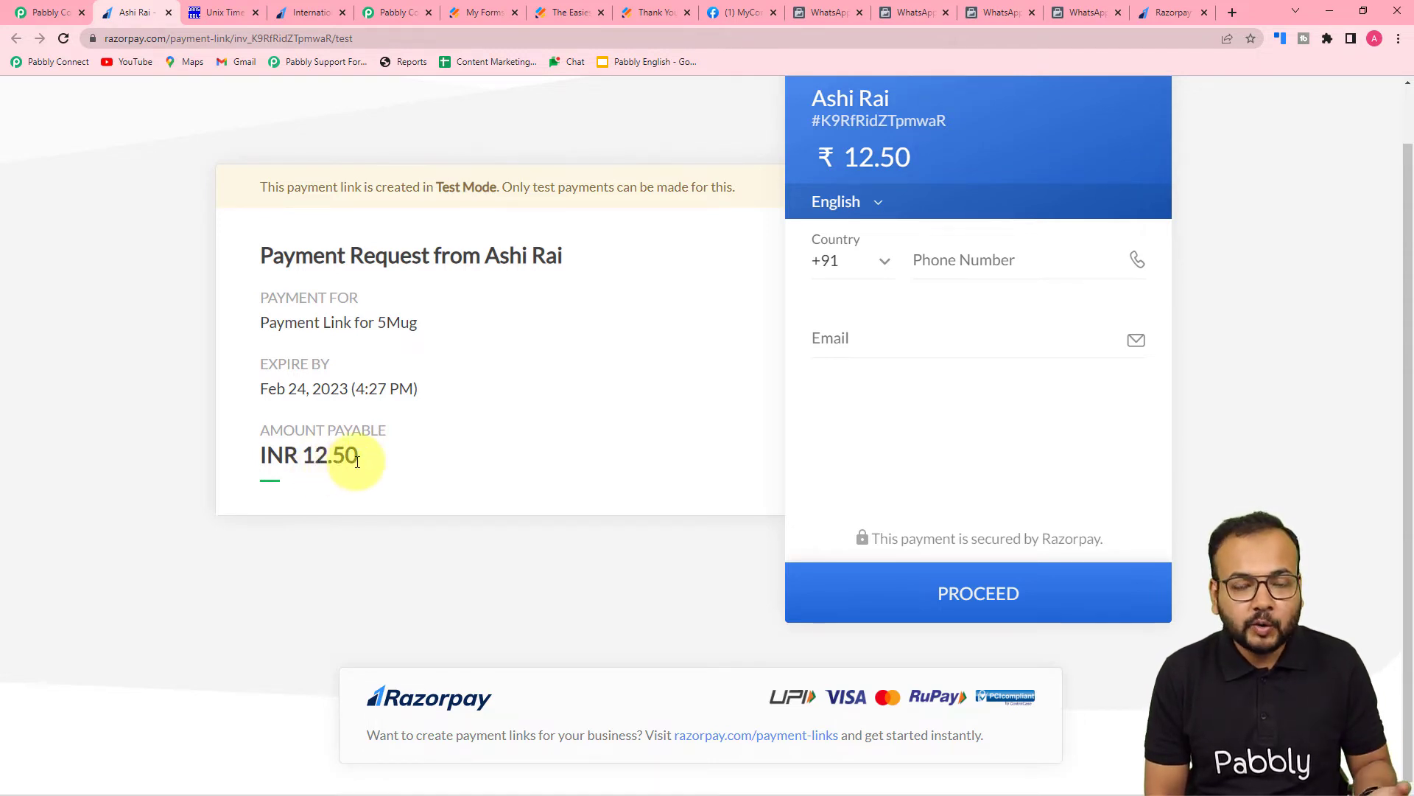
- Compare the Razorpay action's Amount and Description mappings with the details on the opened payment page
{"action": "left_click", "coordinate": [33, 7]}
{"action": "scroll", "coordinate": [165, 211], "scroll_direction": "up", "scroll_amount": 8}
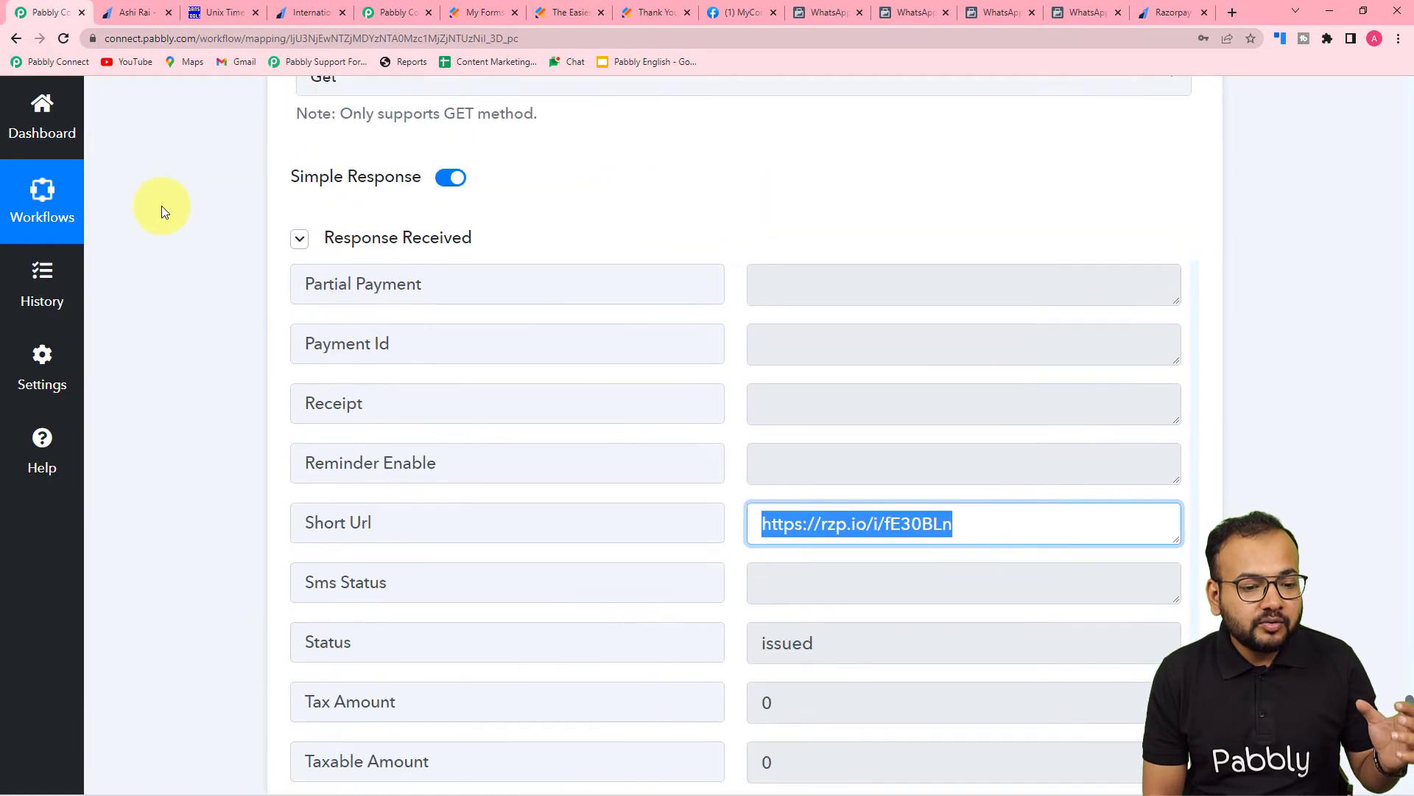
{"action": "scroll", "coordinate": [323, 253], "scroll_direction": "up", "scroll_amount": 20}
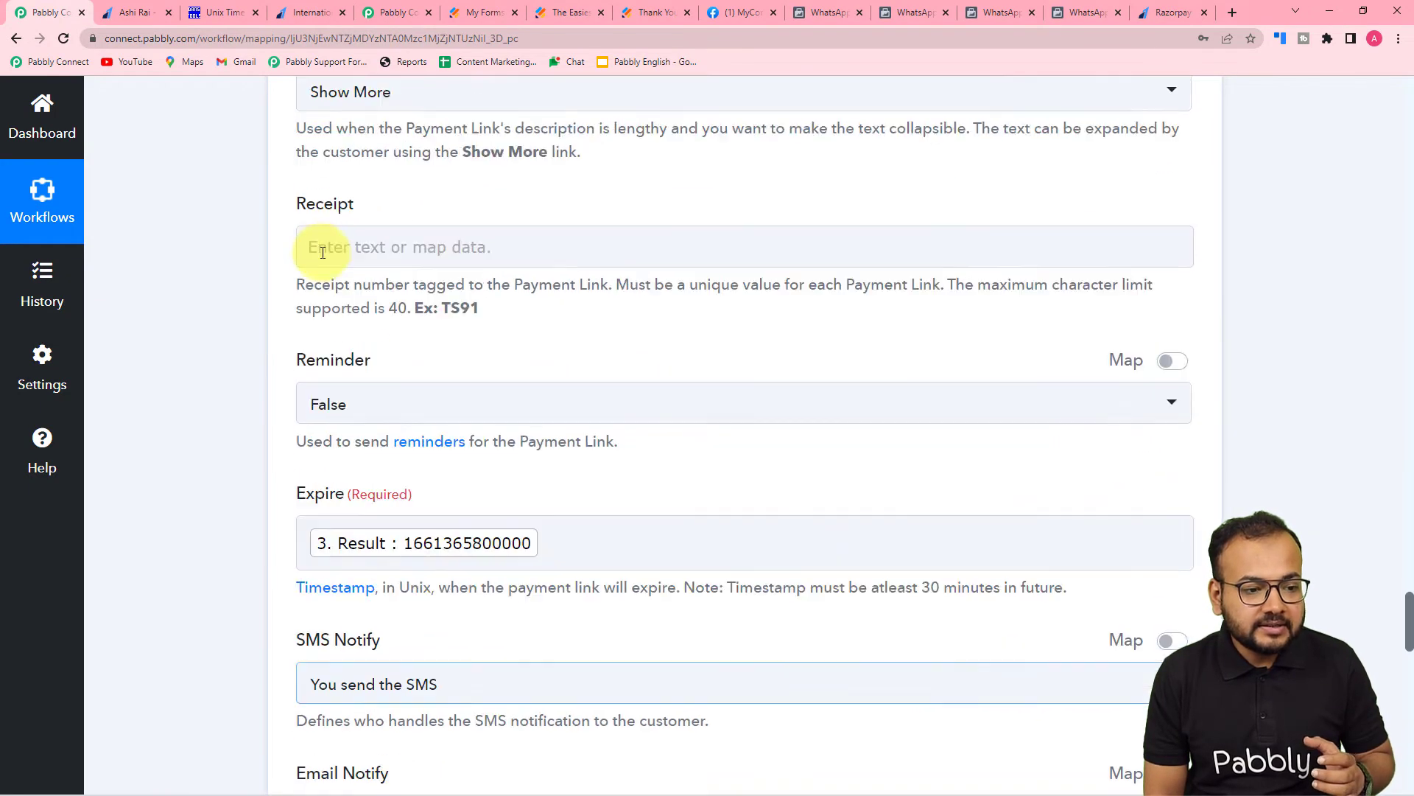
{"action": "scroll", "coordinate": [323, 253], "scroll_direction": "up", "scroll_amount": 9}
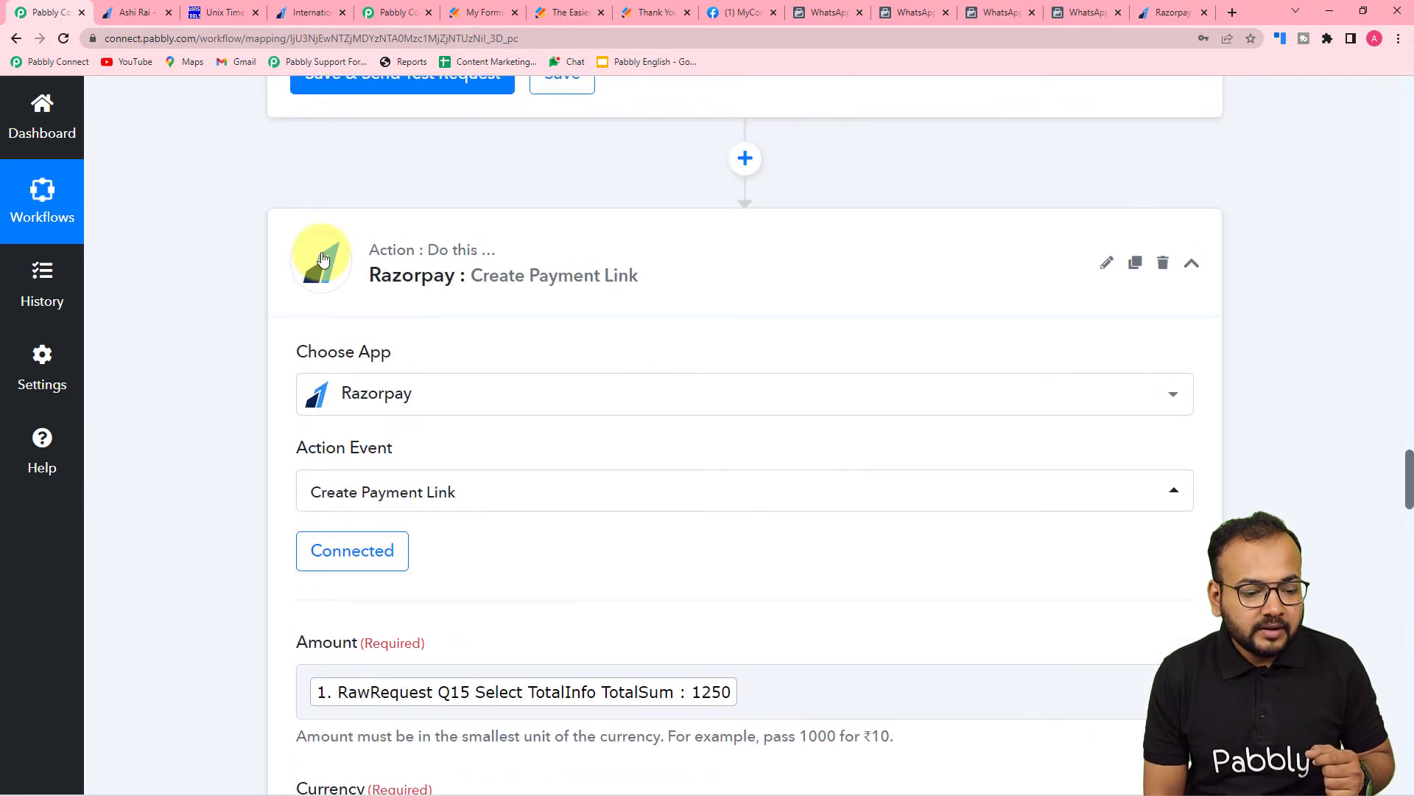
{"action": "scroll", "coordinate": [696, 391], "scroll_direction": "down", "scroll_amount": 5}
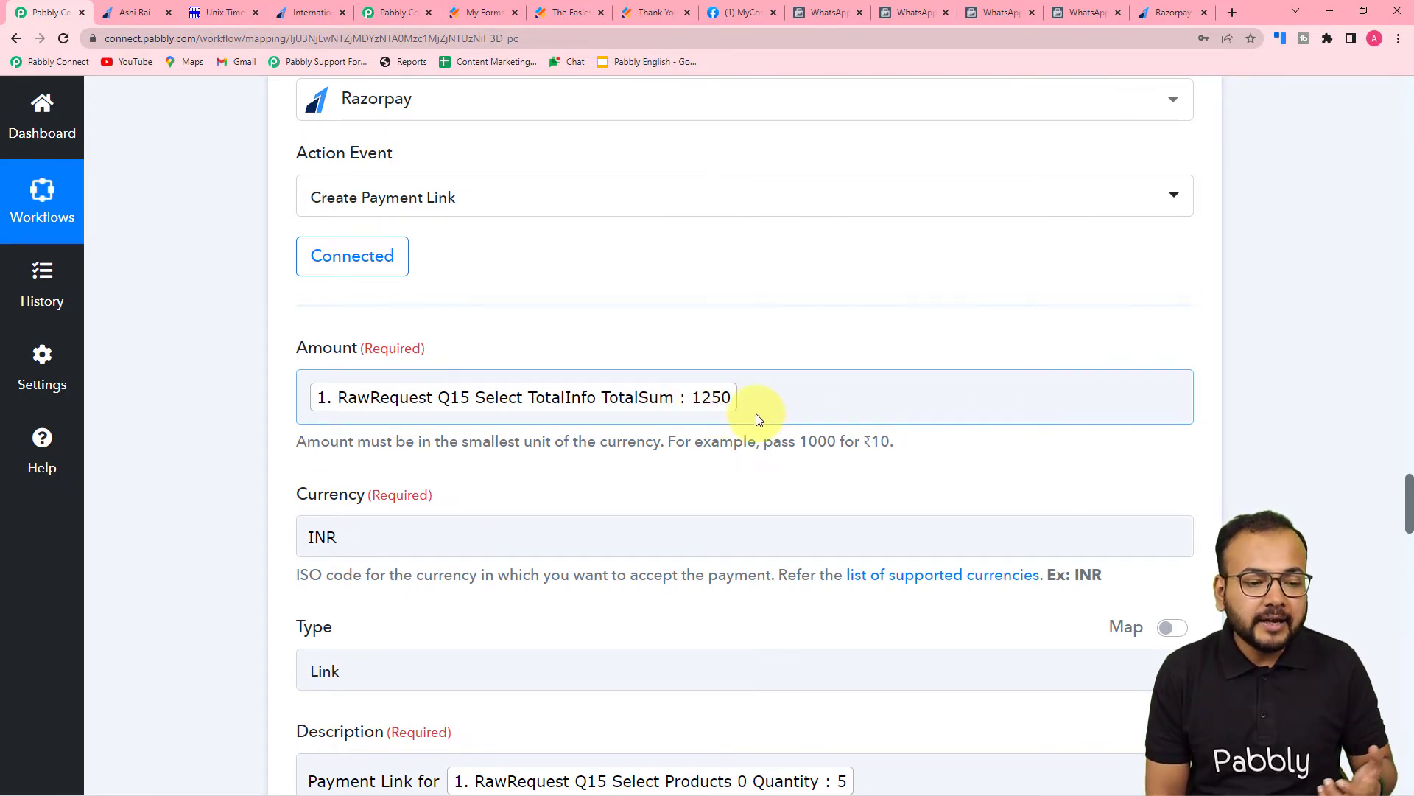
{"action": "scroll", "coordinate": [757, 413], "scroll_direction": "down", "scroll_amount": 3}
{"action": "scroll", "coordinate": [268, 341], "scroll_direction": "down", "scroll_amount": 3}
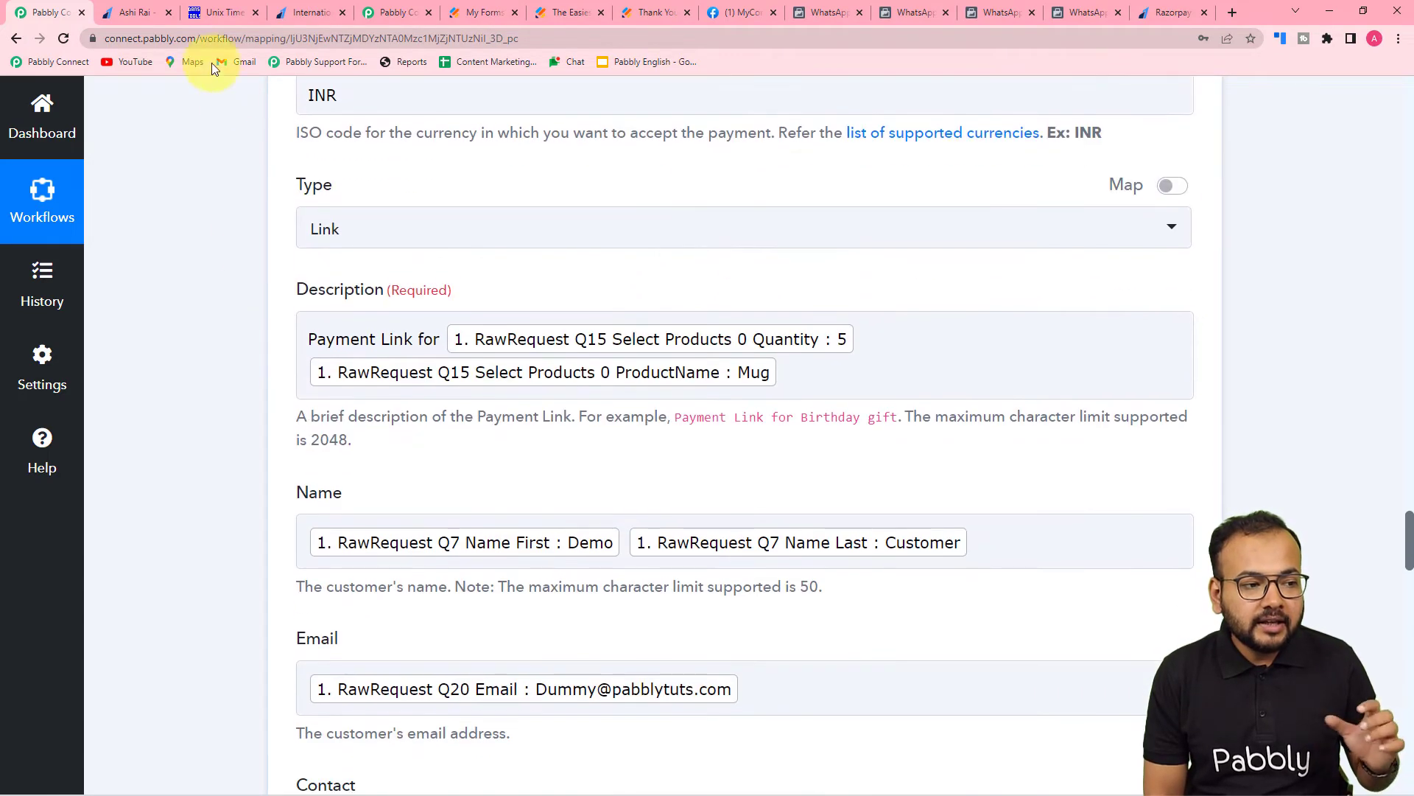
{"action": "left_click", "coordinate": [136, 12]}
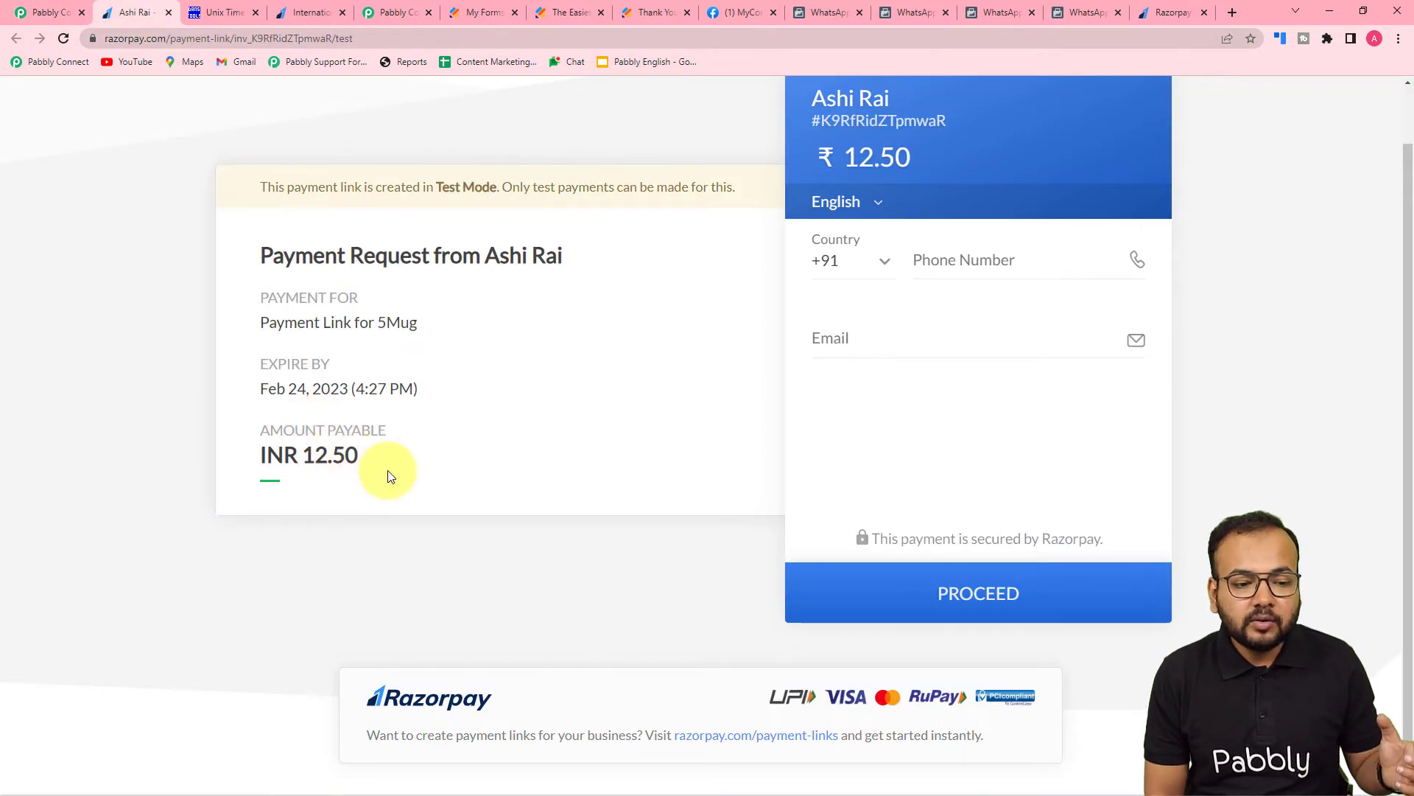
- Append 00 directly after the mapped TotalSum value in the Razorpay action's Amount field
{"action": "left_click", "coordinate": [48, 13]}
{"action": "scroll", "coordinate": [203, 234], "scroll_direction": "up", "scroll_amount": 3}
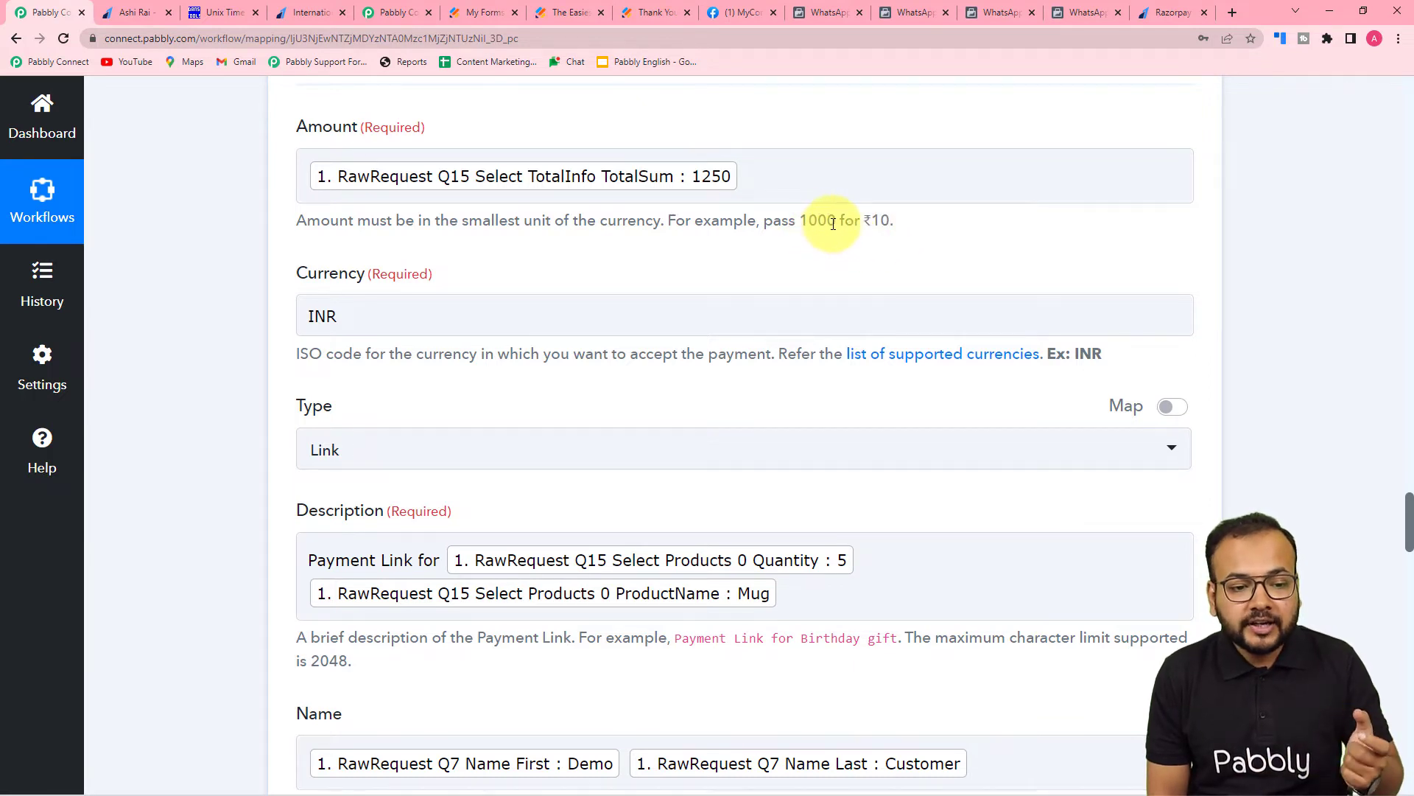
{"action": "left_click", "coordinate": [768, 180]}
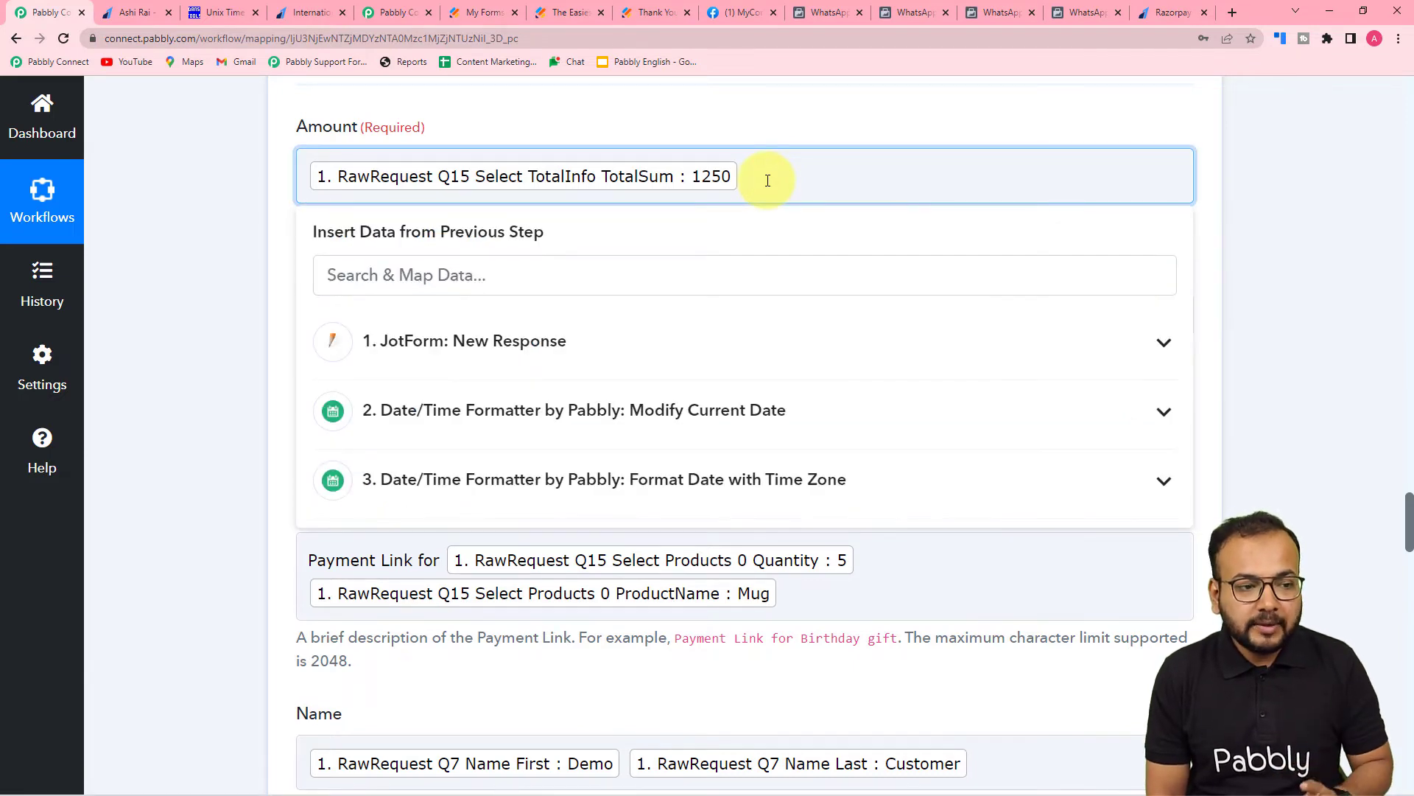
{"action": "left_click", "coordinate": [157, 19]}
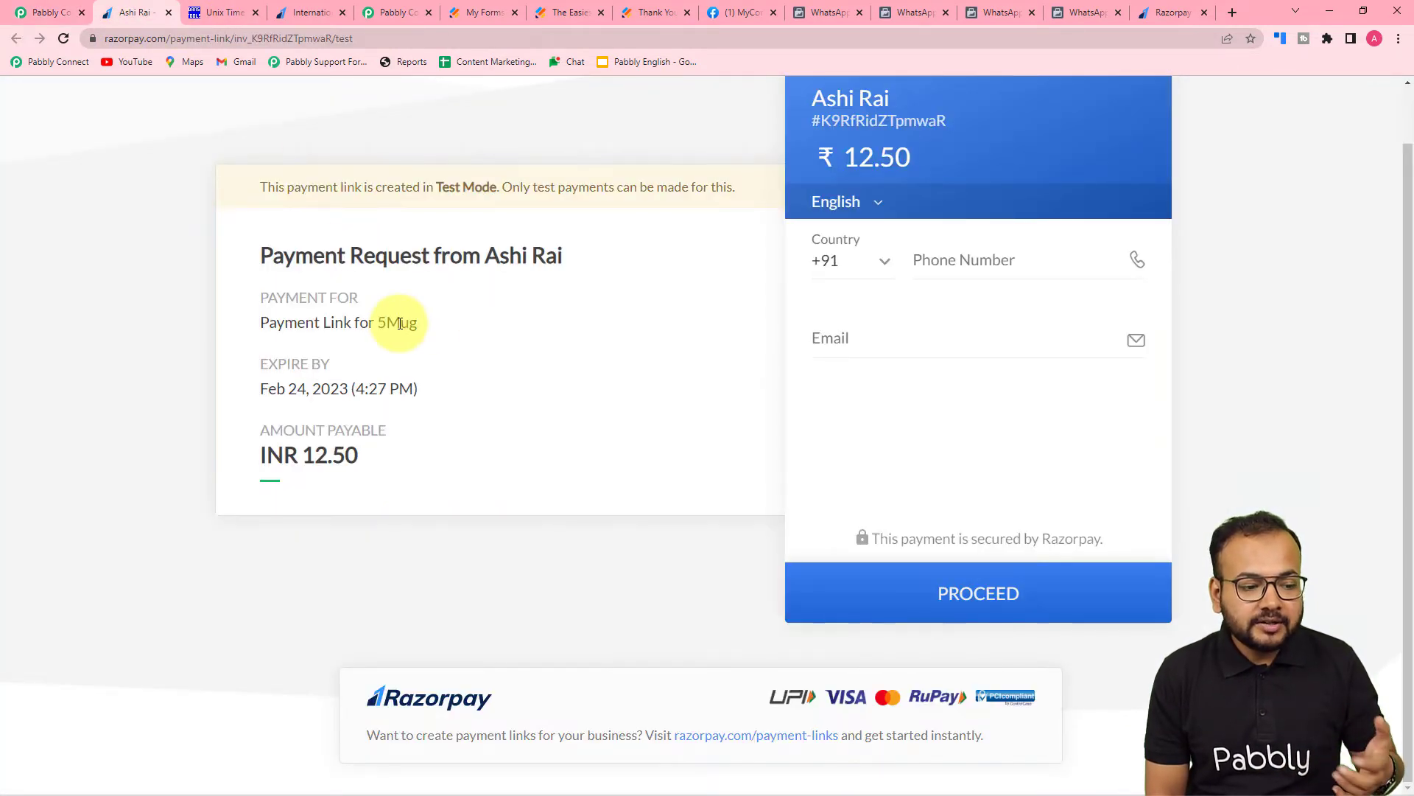
{"action": "left_click", "coordinate": [58, 15]}
{"action": "type", "text": "00"}
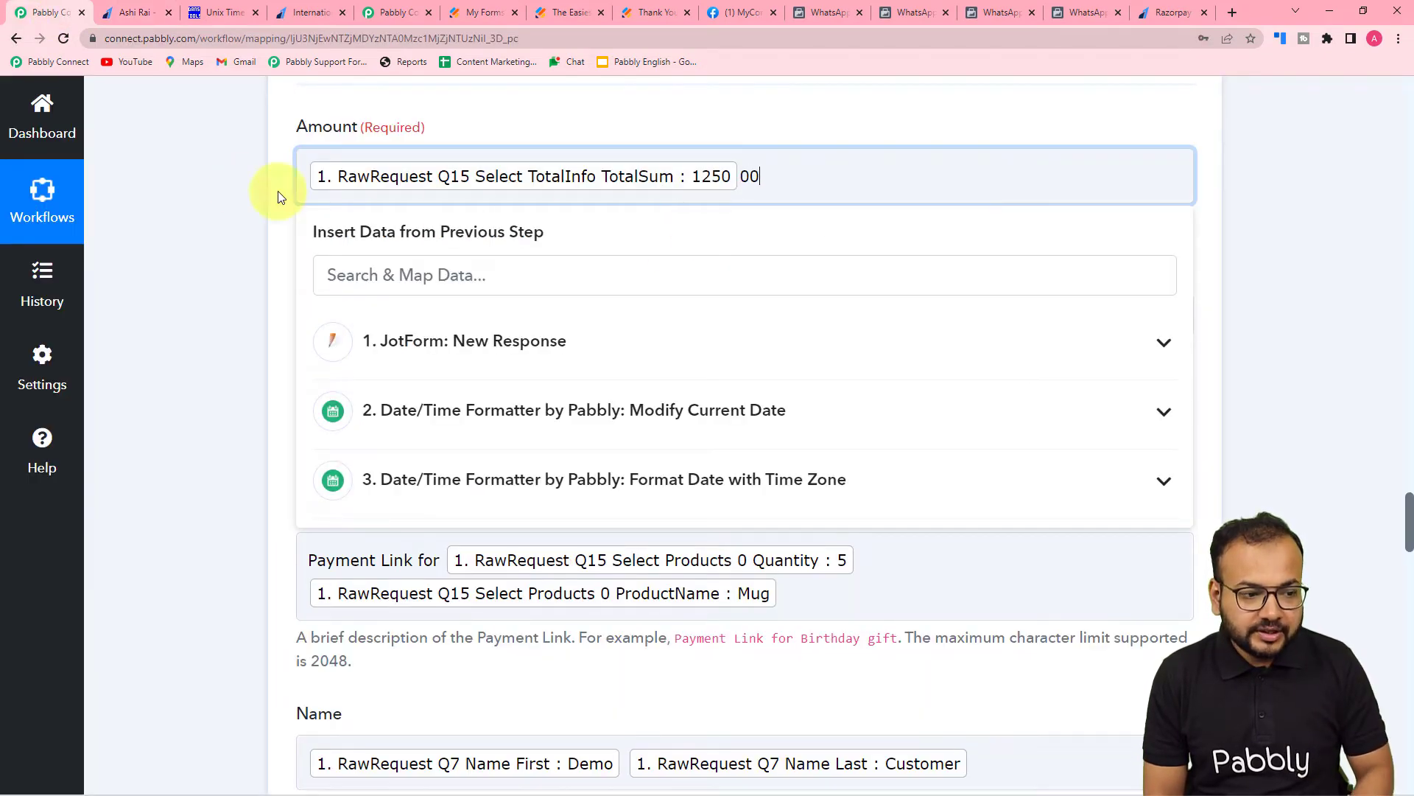
{"action": "left_click", "coordinate": [241, 188]}
- Save the Razorpay action with the corrected amount and send the test request again
{"action": "scroll", "coordinate": [241, 190], "scroll_direction": "down", "scroll_amount": 15}
{"action": "scroll", "coordinate": [240, 184], "scroll_direction": "down", "scroll_amount": 20}
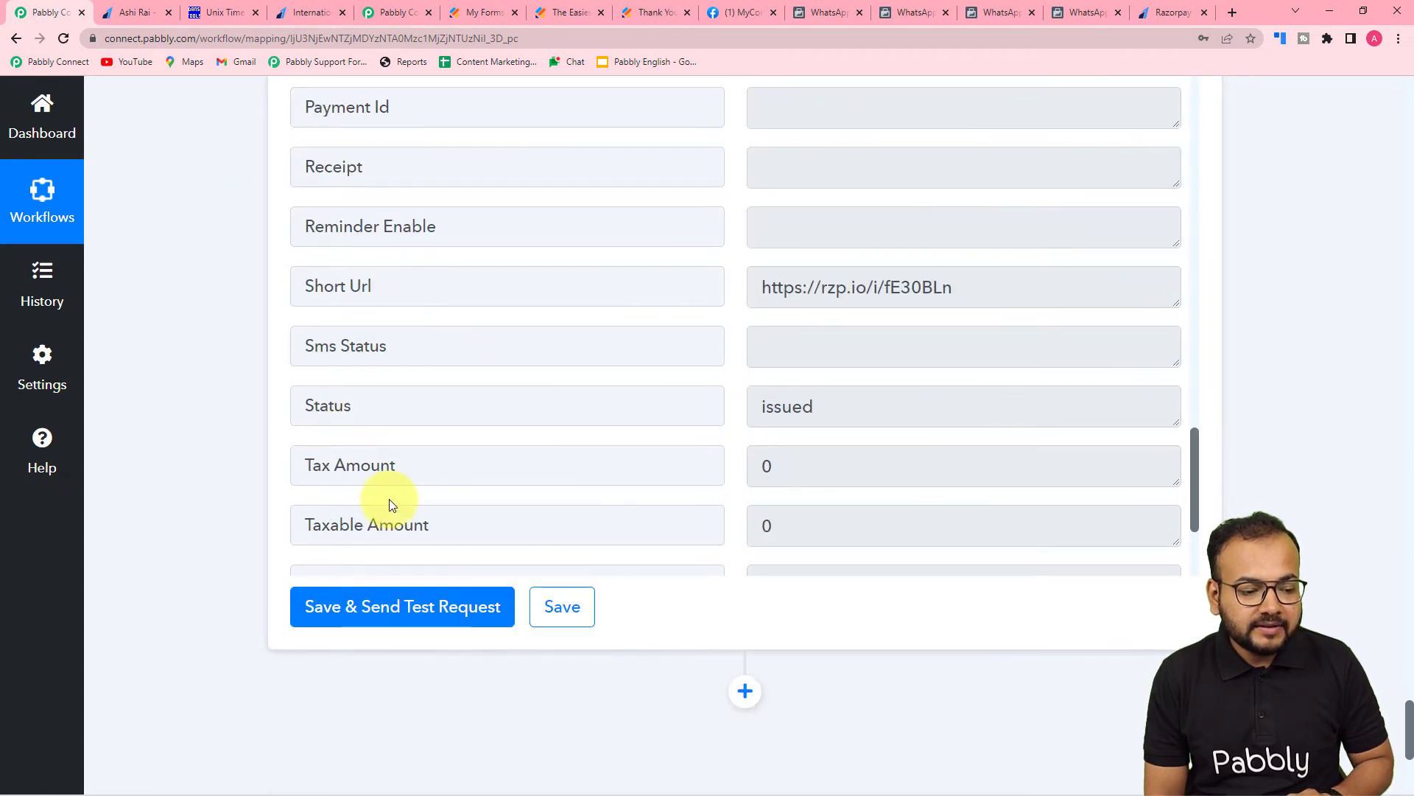
{"action": "left_click", "coordinate": [395, 618]}
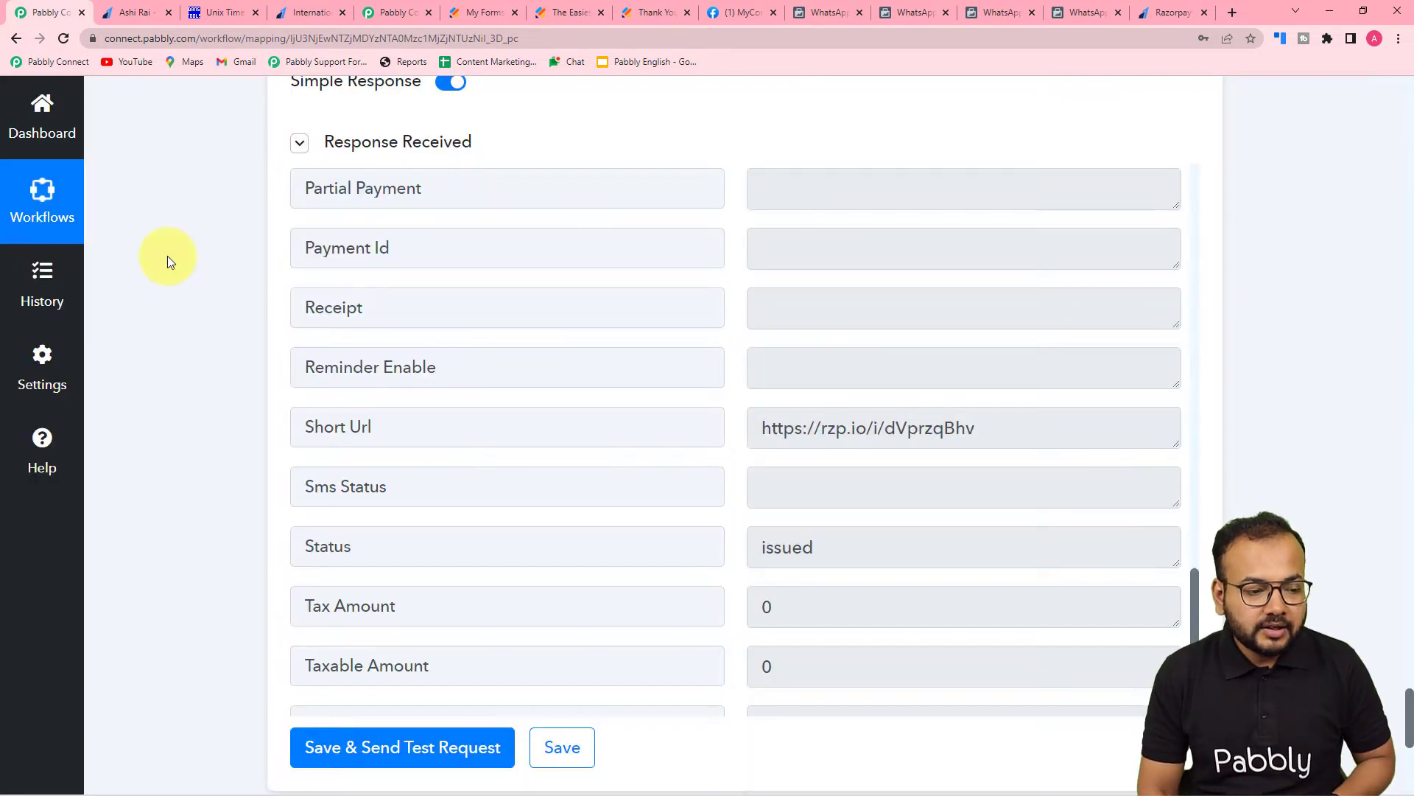
- Open the new Short Url from the response to check the amount payable, and close the old payment page
{"action": "left_click_drag", "start_coordinate": [969, 428], "coordinate": [764, 427]}
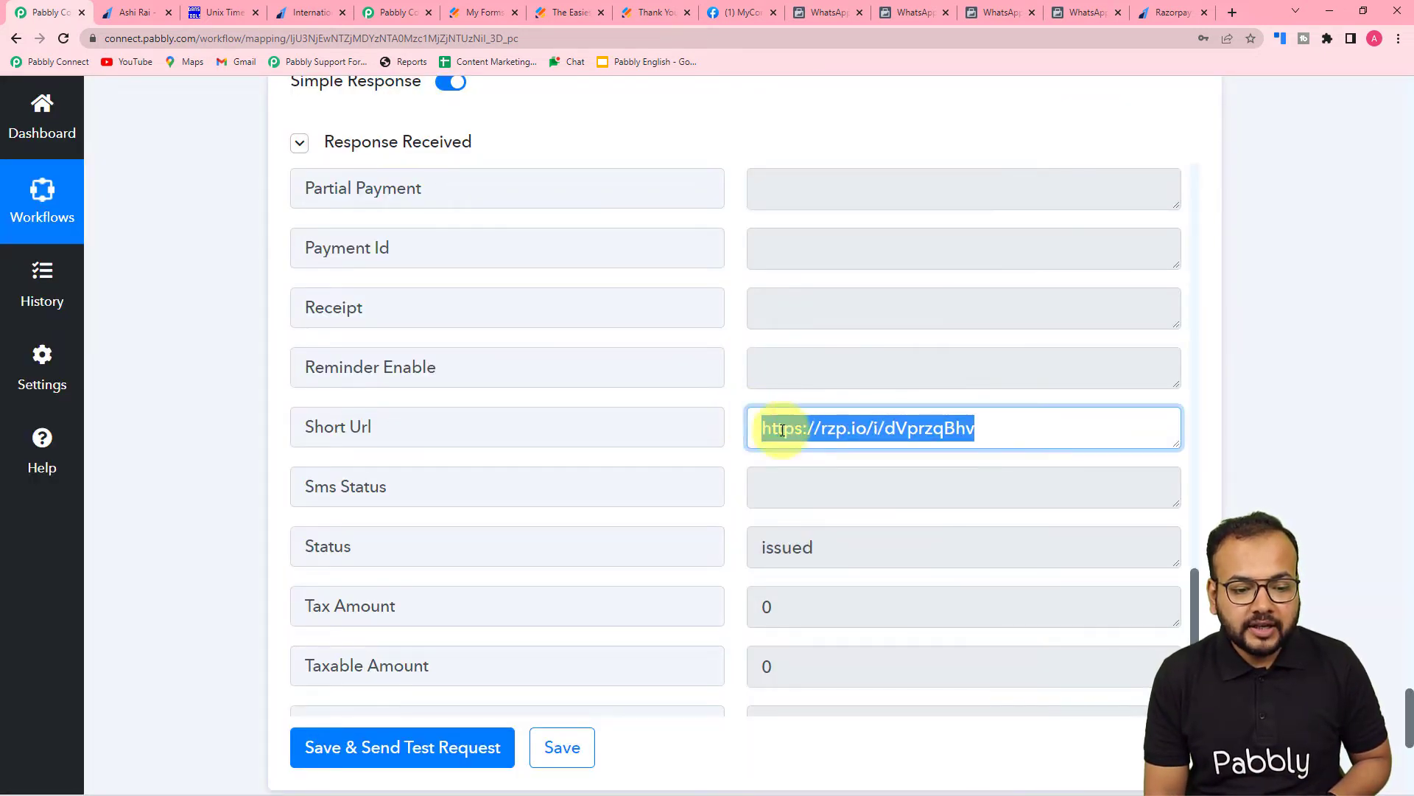
{"action": "right_click", "coordinate": [832, 428]}
{"action": "left_click", "coordinate": [854, 477]}
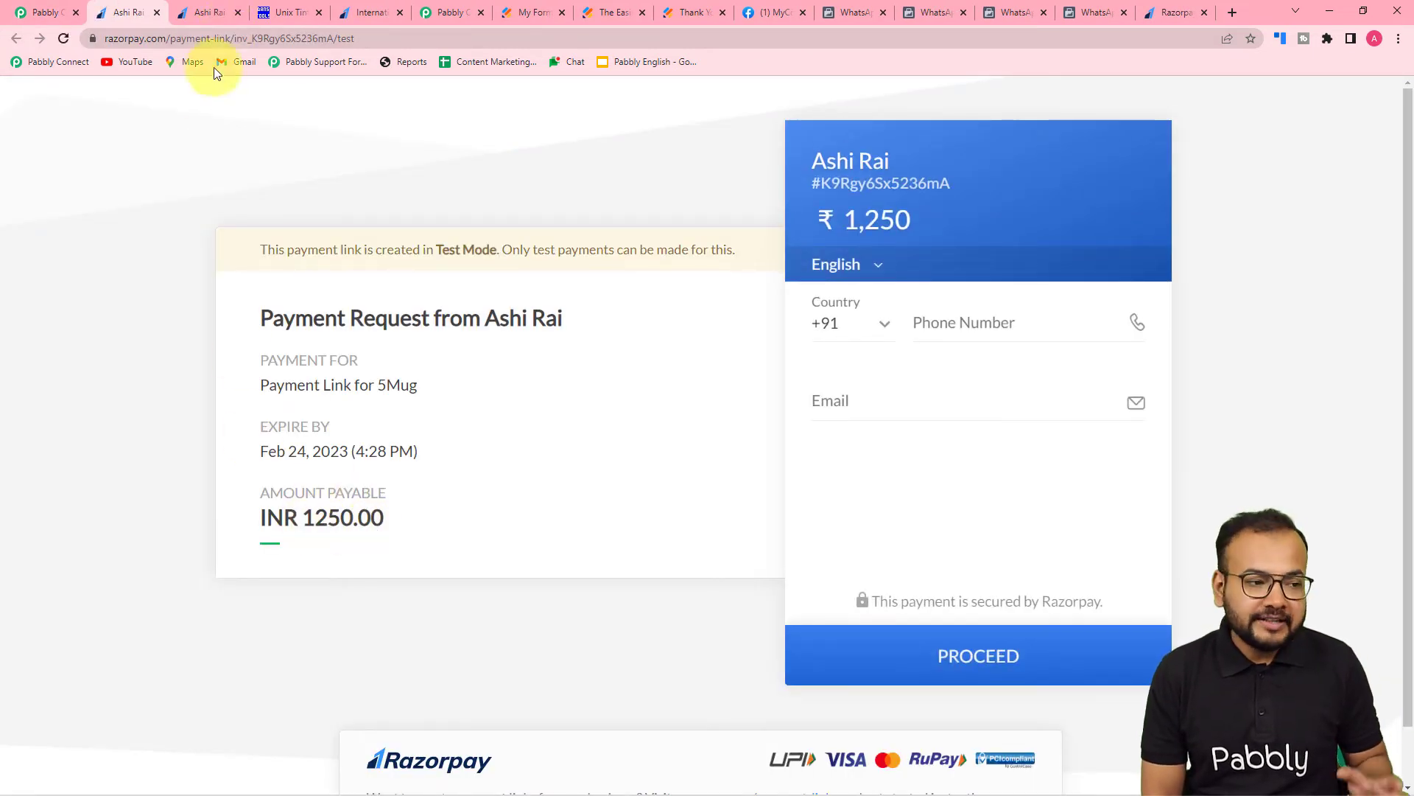
{"action": "left_click", "coordinate": [237, 12]}
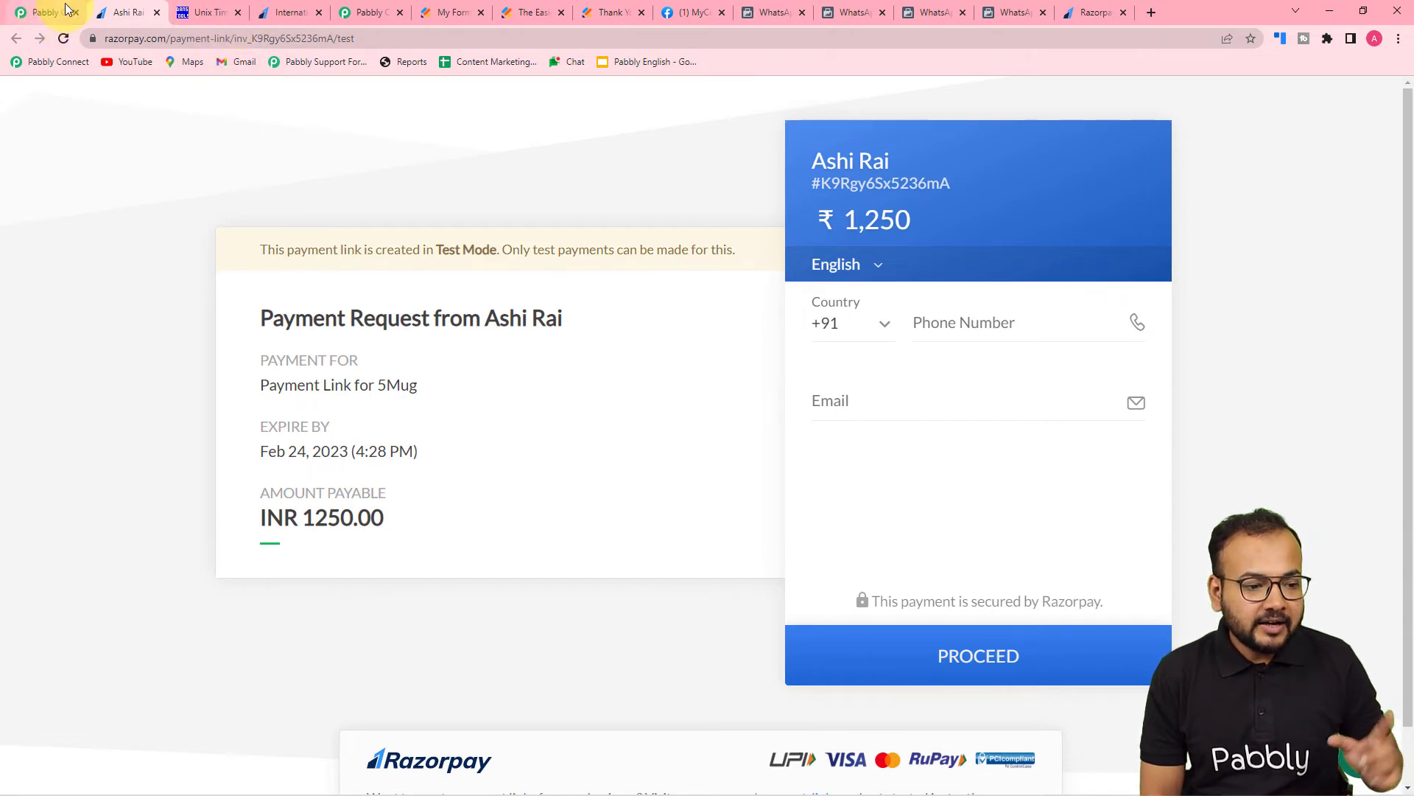
- Return to the workflow and add an action step after Razorpay, with WhatsApp Cloud API as its app
{"action": "left_click", "coordinate": [52, 12]}
{"action": "scroll", "coordinate": [226, 258], "scroll_direction": "down", "scroll_amount": 3}
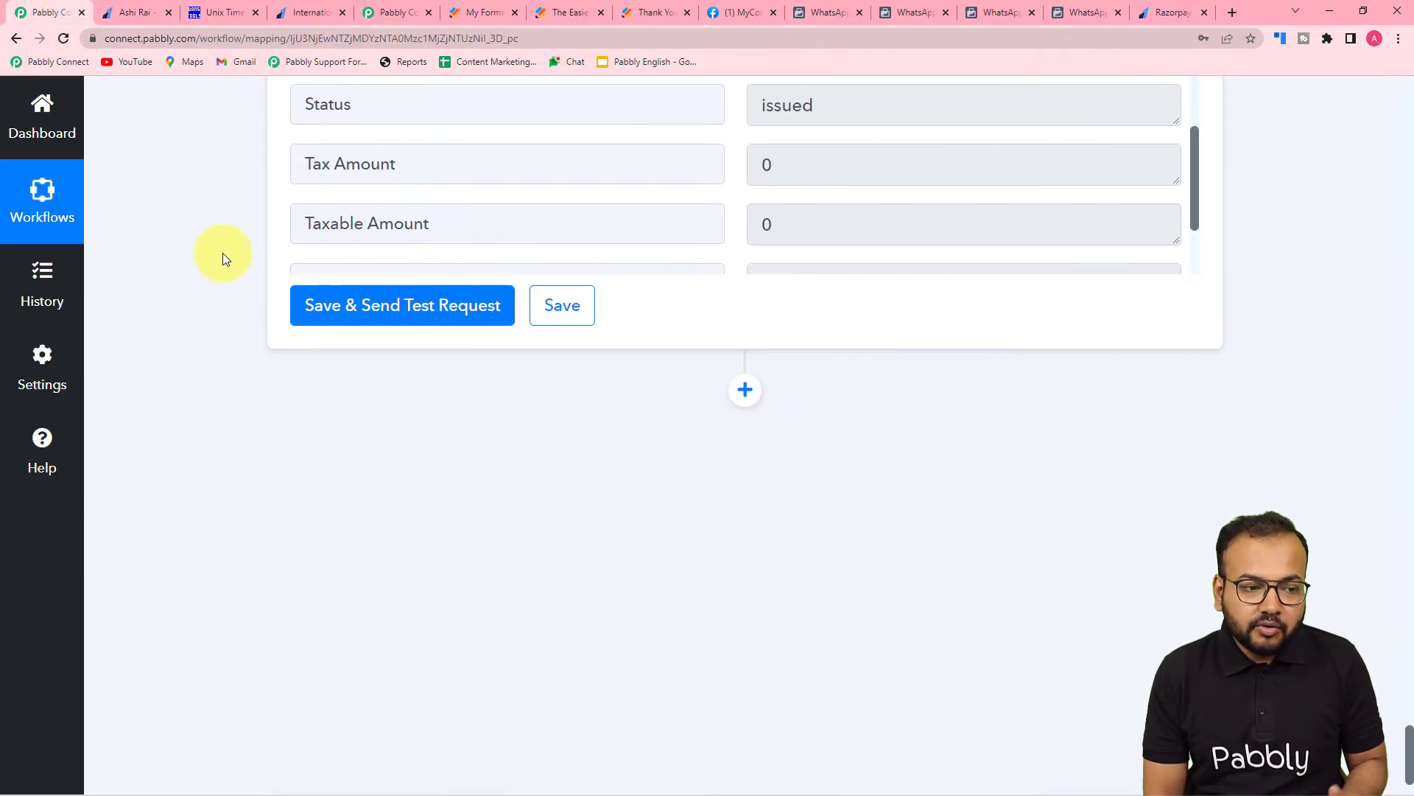
{"action": "scroll", "coordinate": [223, 257], "scroll_direction": "down", "scroll_amount": 2}
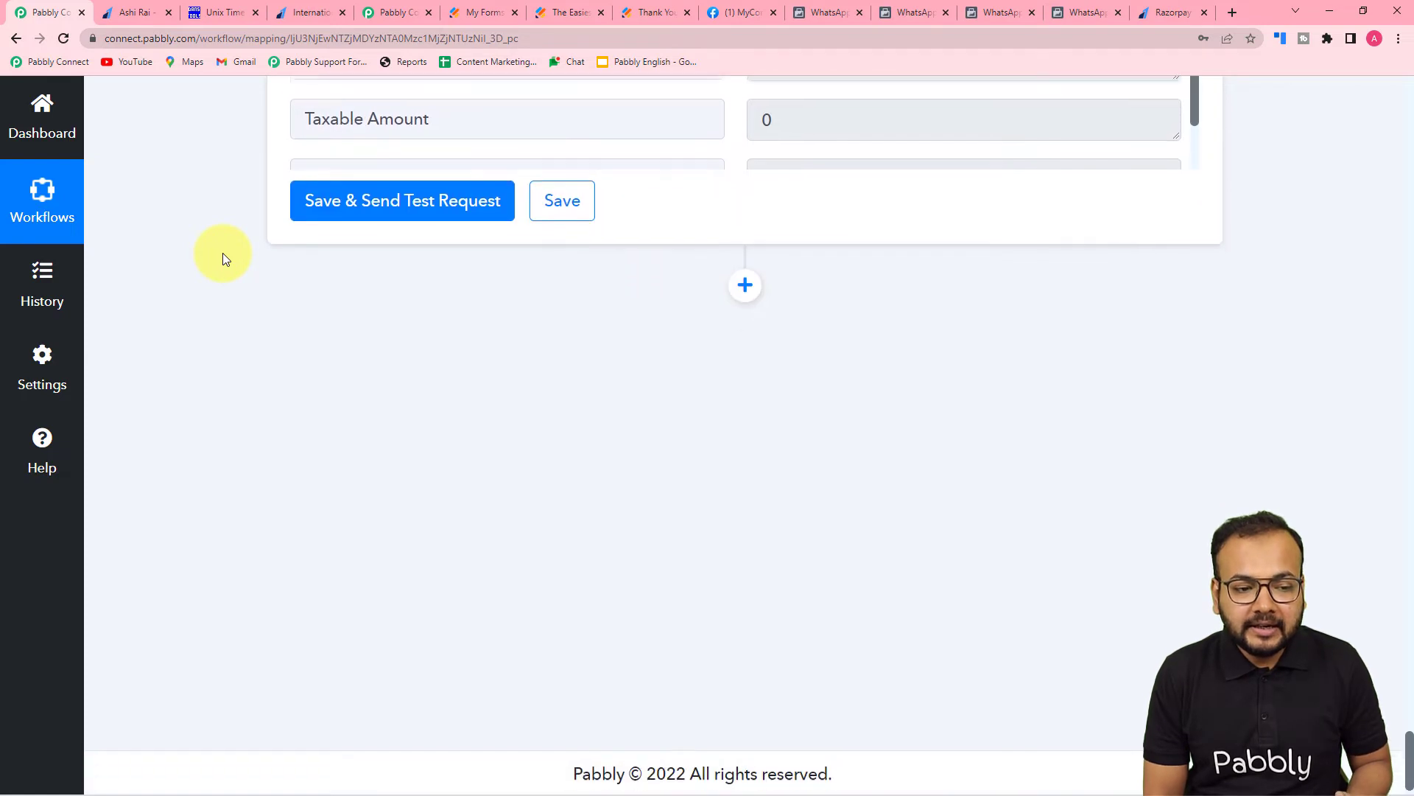
{"action": "left_click", "coordinate": [745, 281]}
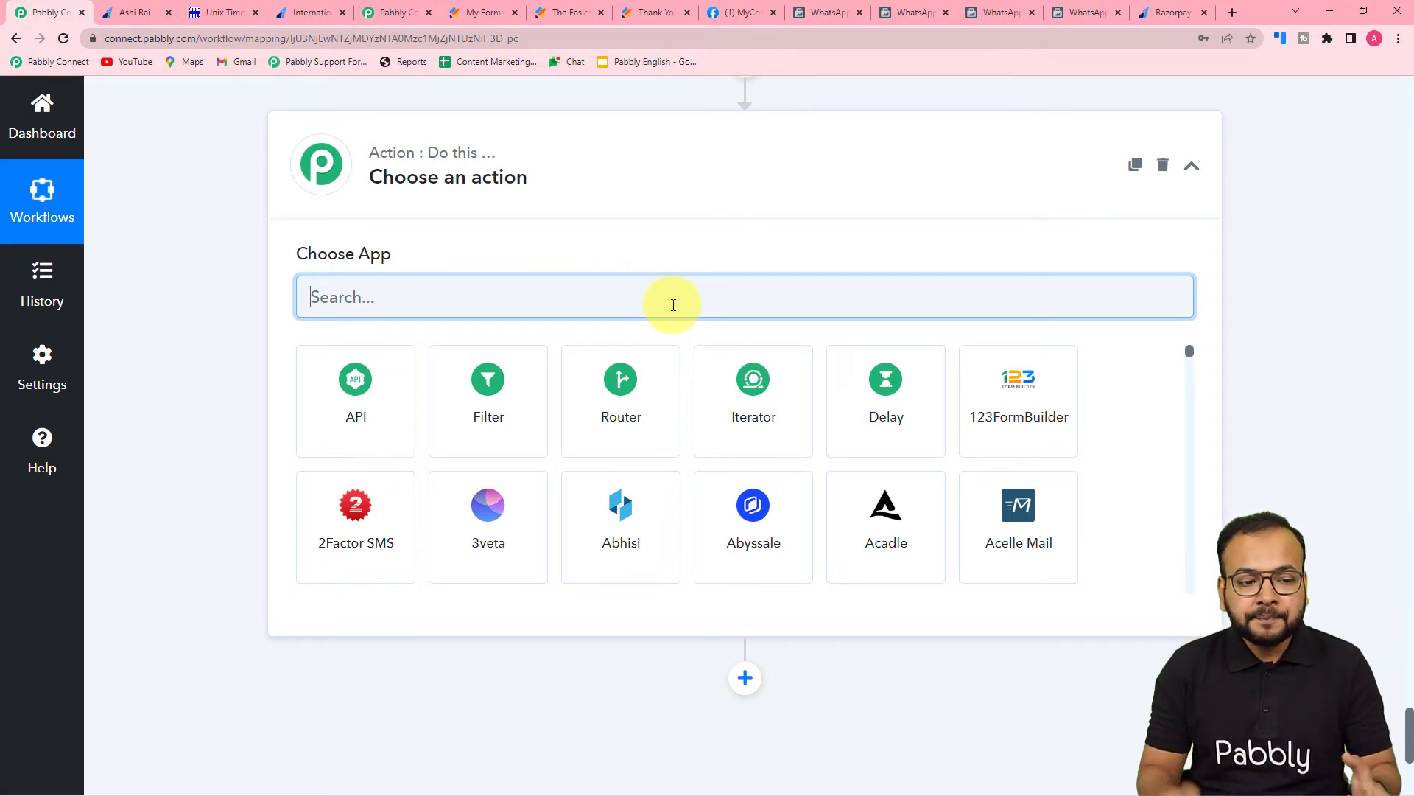
{"action": "type", "text": "whats"}
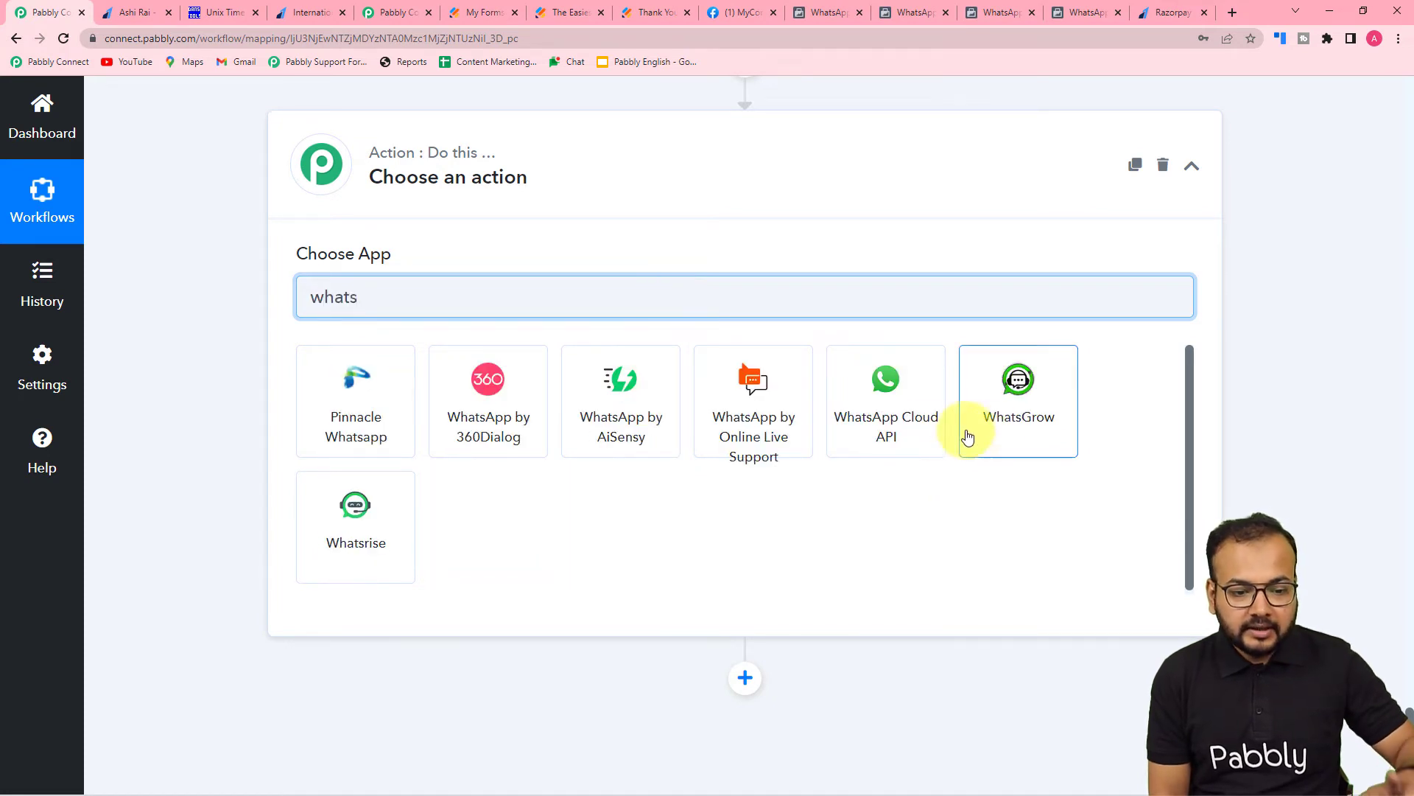
{"action": "left_click", "coordinate": [894, 433]}
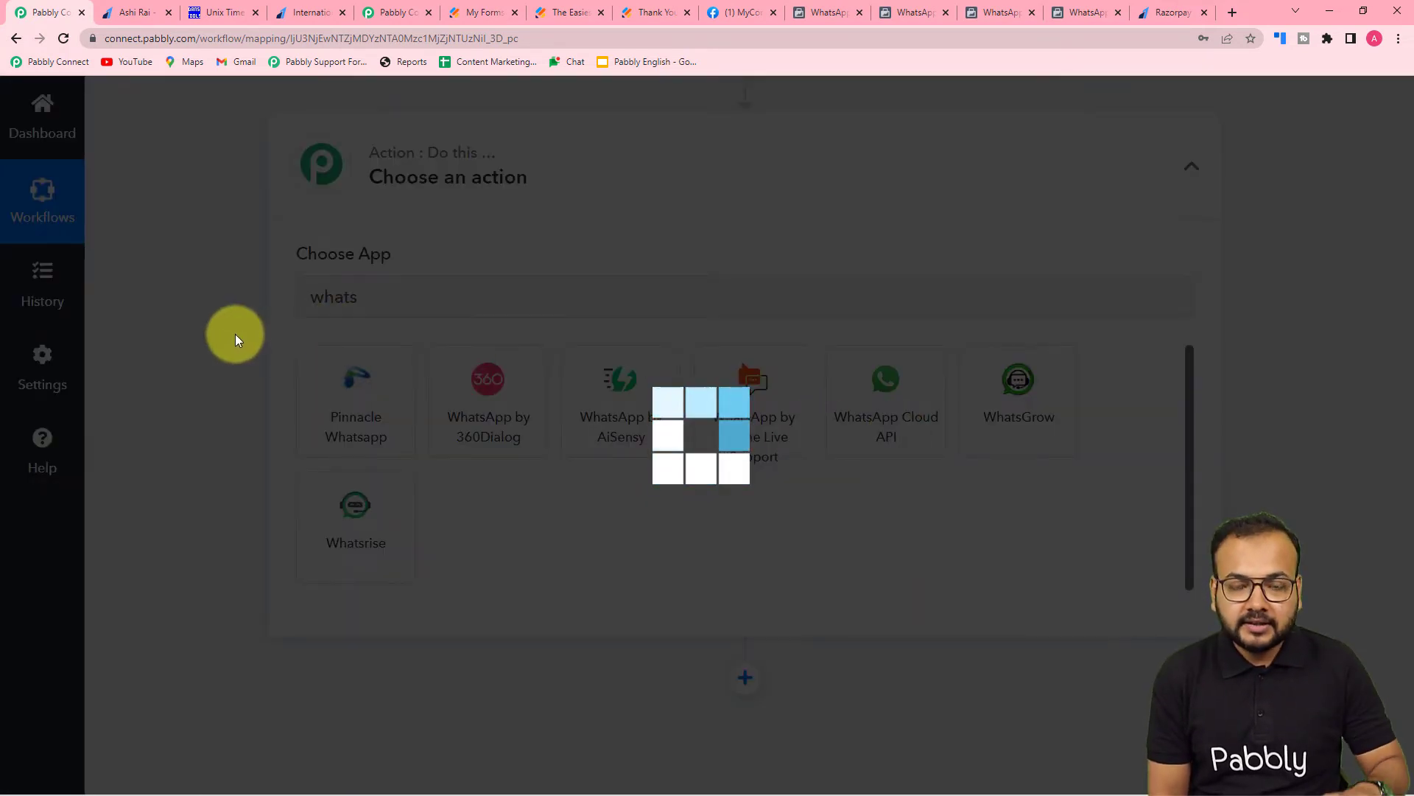
- Set the WhatsApp Cloud API step's action event to Send Template Message
{"action": "scroll", "coordinate": [236, 334], "scroll_direction": "down", "scroll_amount": 3}
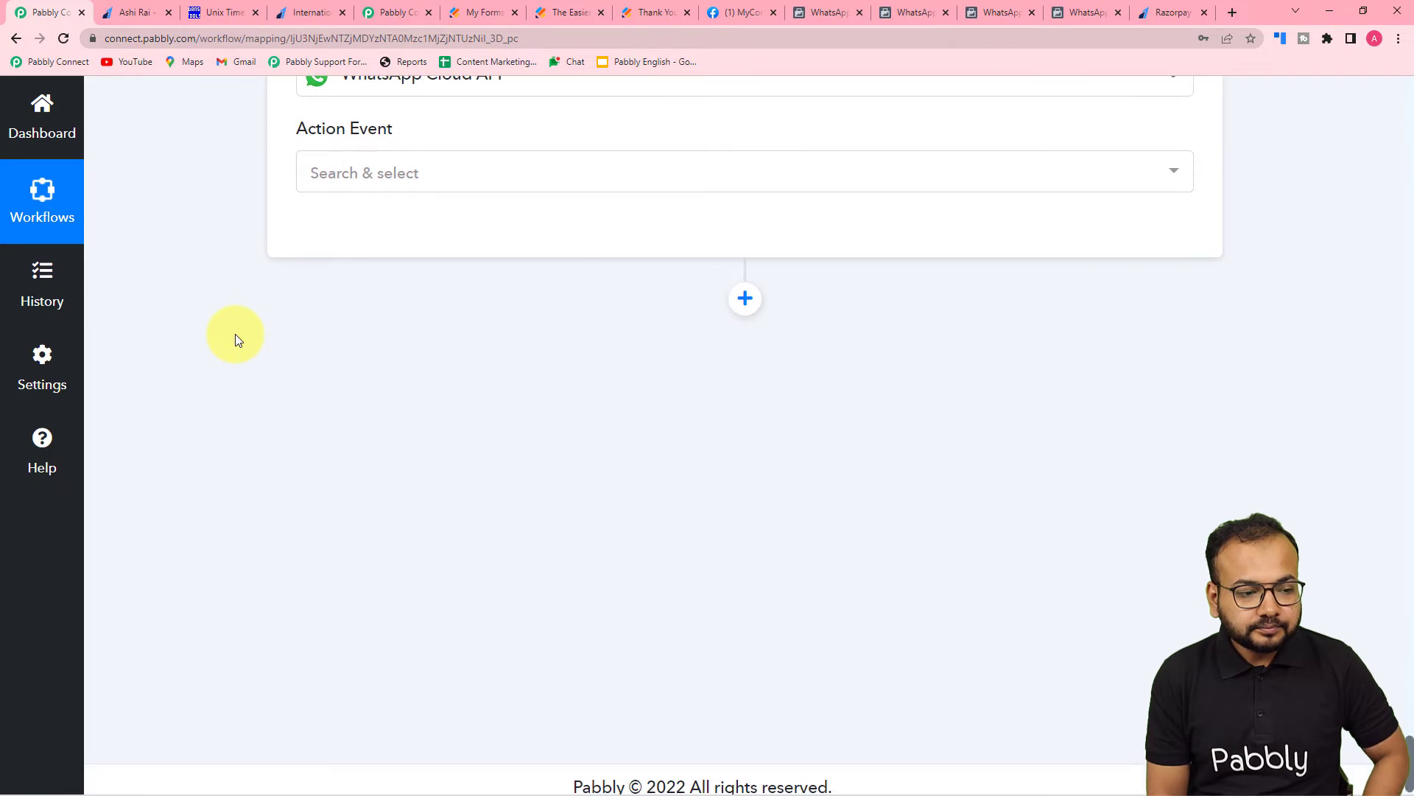
{"action": "left_click", "coordinate": [405, 186]}
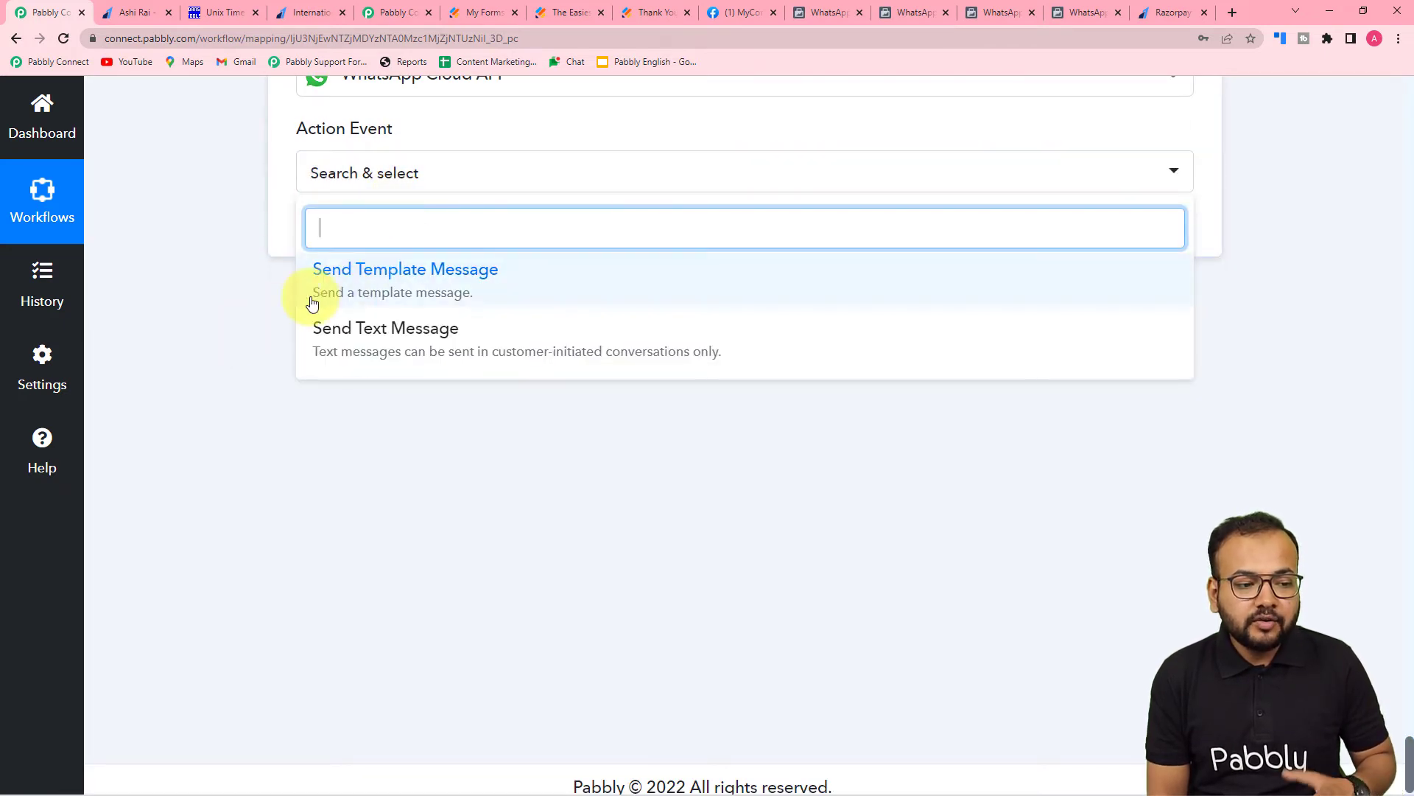
{"action": "left_click", "coordinate": [455, 293]}
- Open the connection setup for the WhatsApp Cloud API step, choose to add a new connection, and review the credentials it requires
{"action": "left_click", "coordinate": [352, 244]}
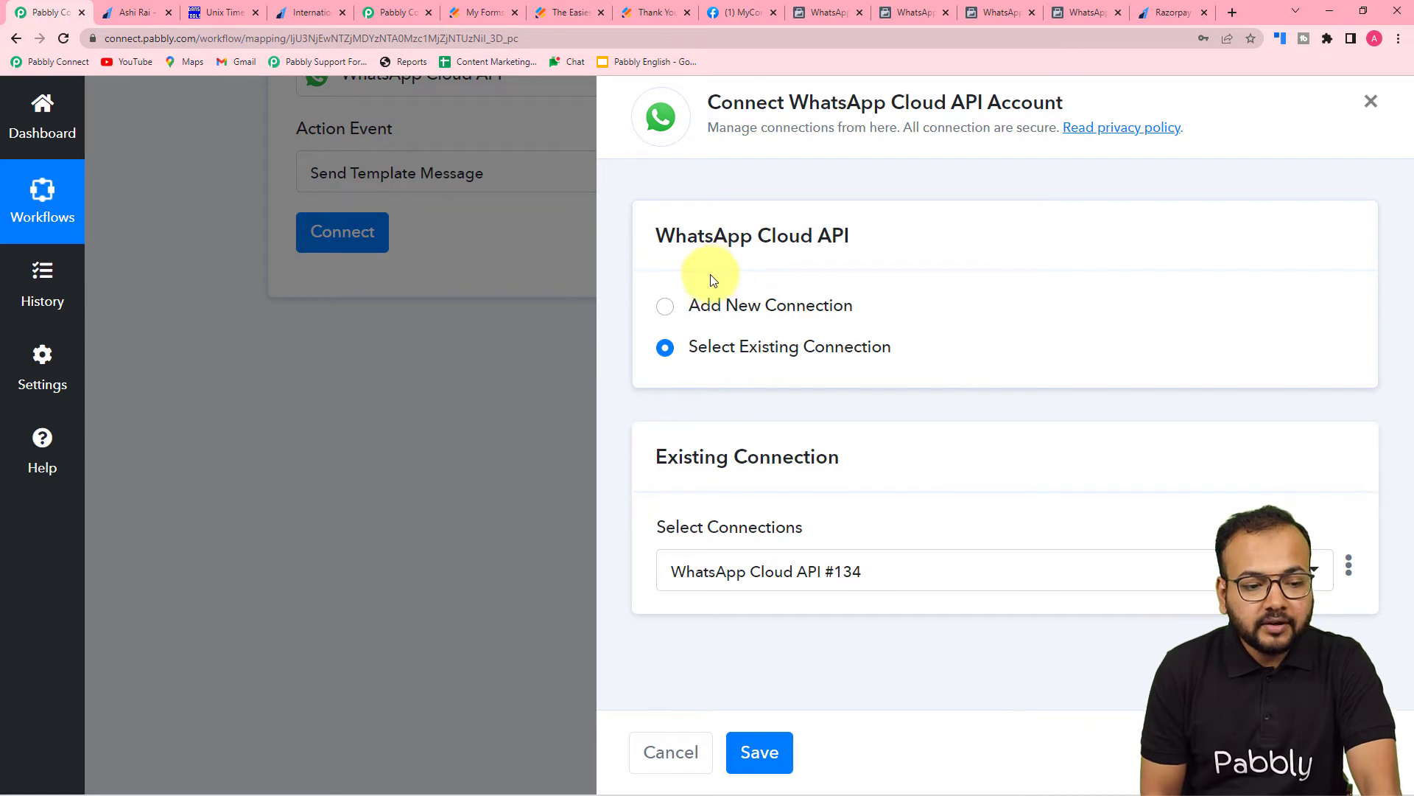
{"action": "left_click", "coordinate": [667, 310]}
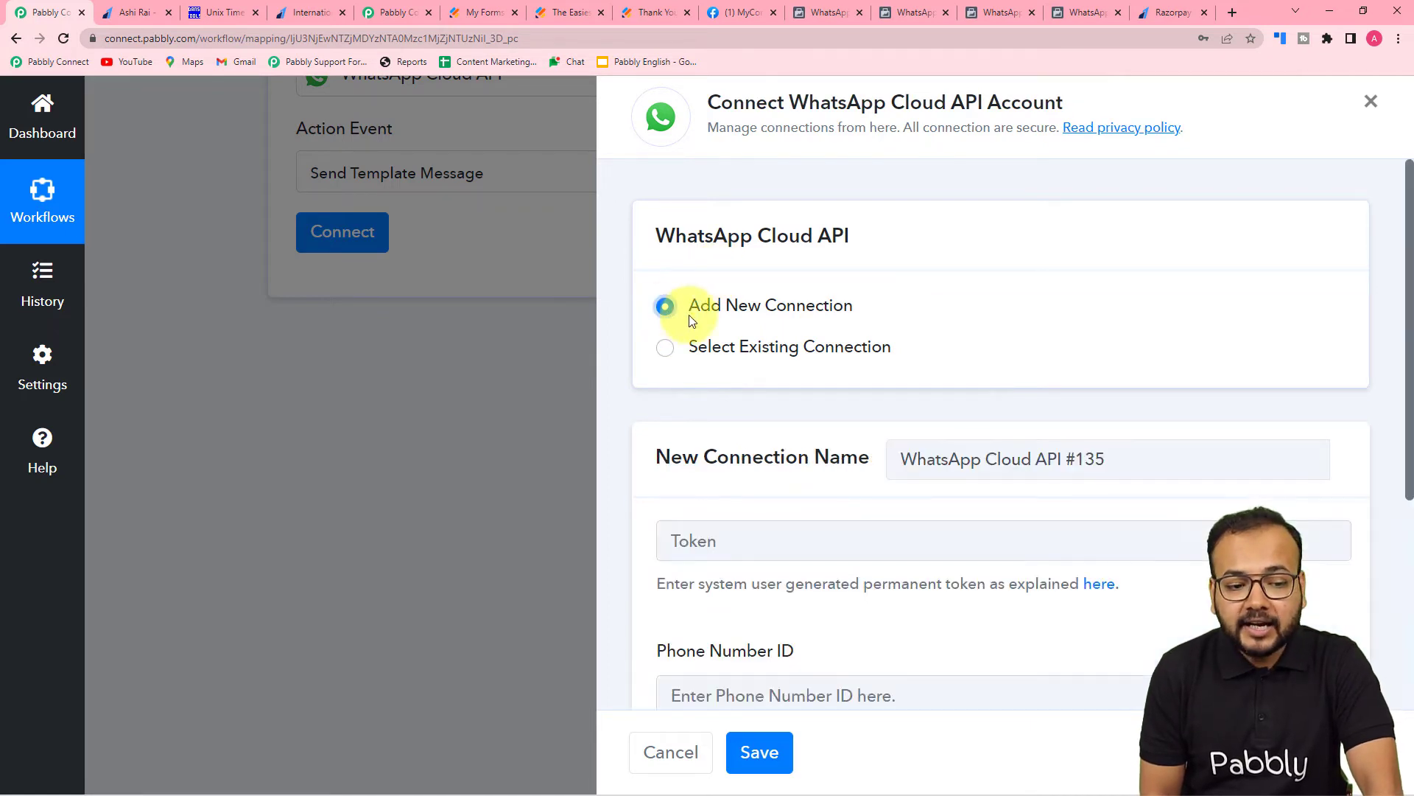
{"action": "scroll", "coordinate": [806, 327], "scroll_direction": "down", "scroll_amount": 2}
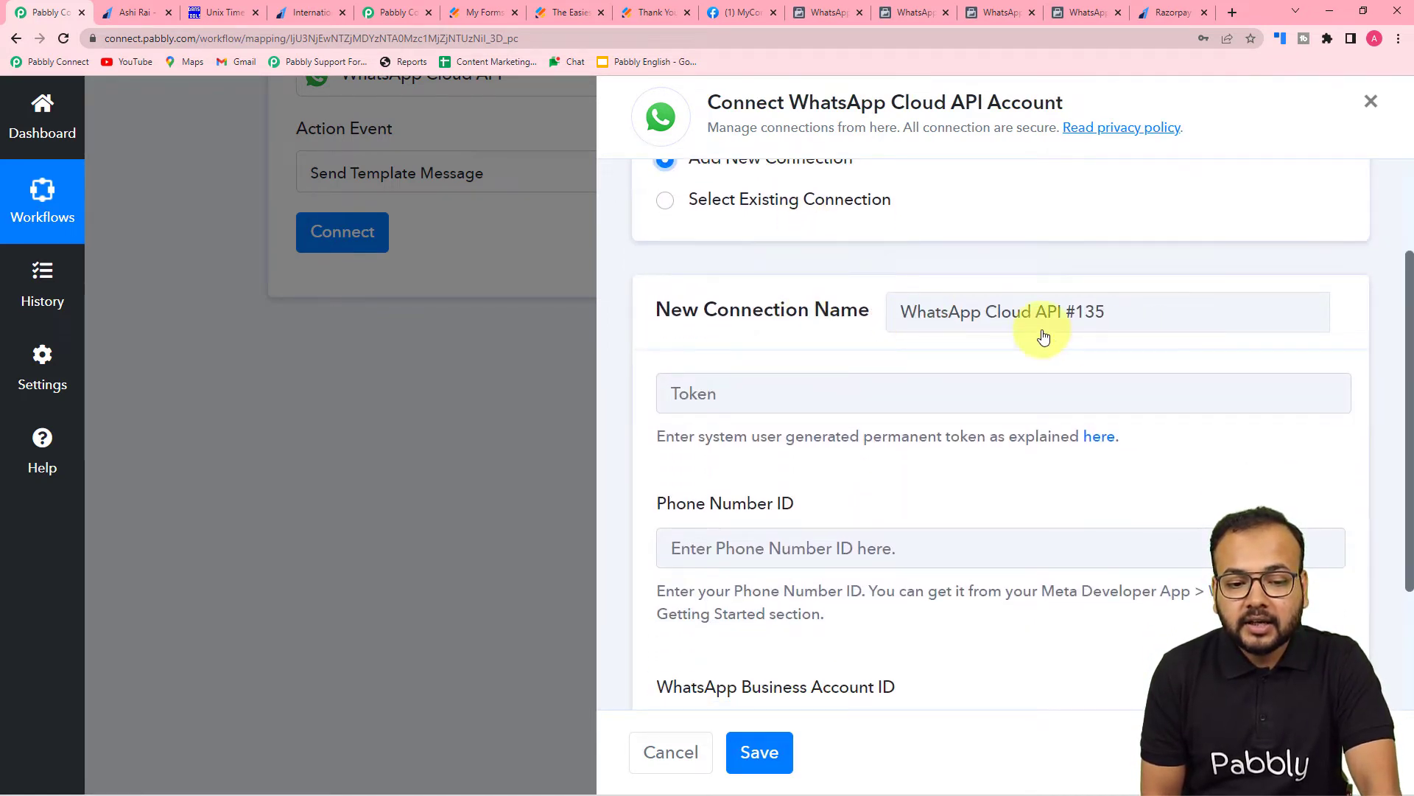
{"action": "scroll", "coordinate": [828, 392], "scroll_direction": "down", "scroll_amount": 2}
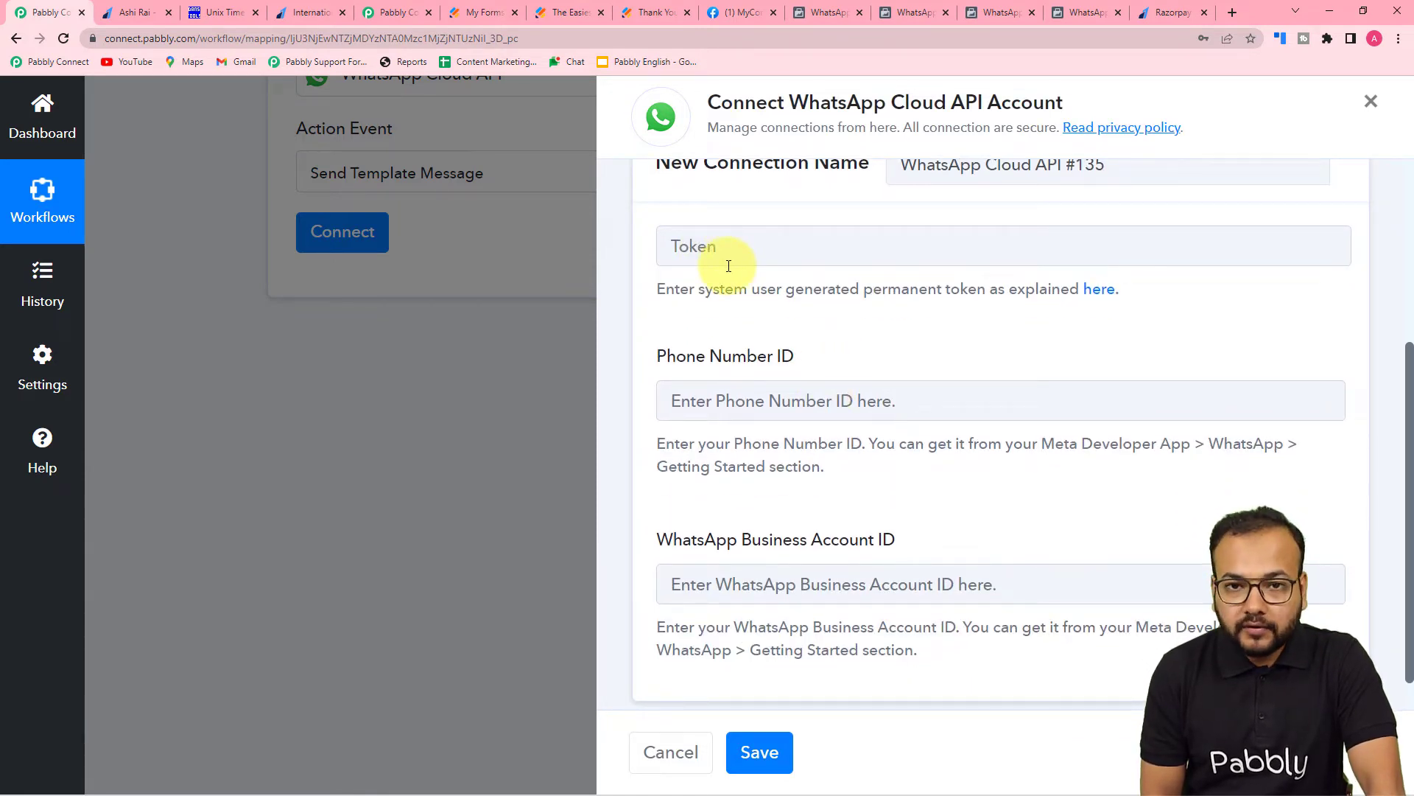
{"action": "scroll", "coordinate": [728, 266], "scroll_direction": "down", "scroll_amount": 1}
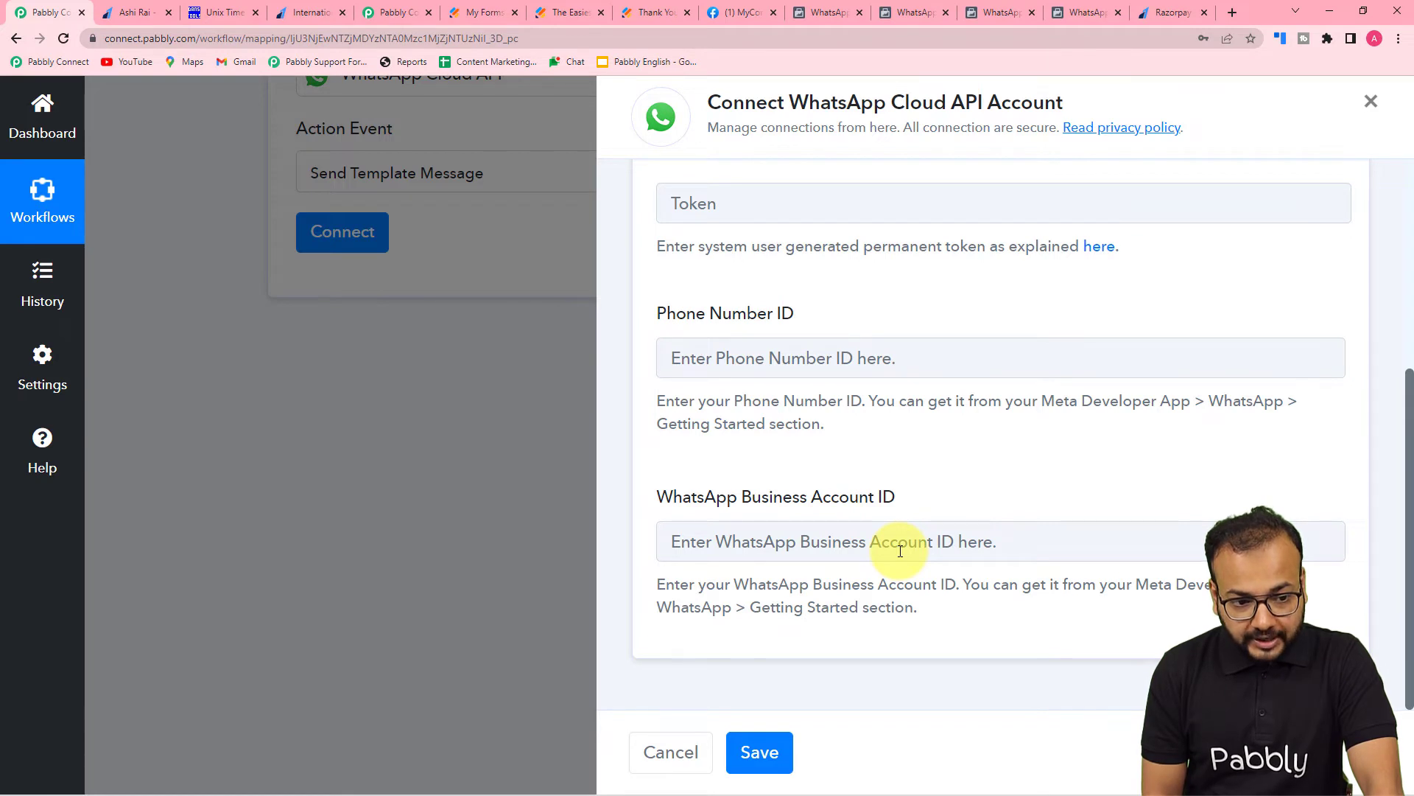
{"action": "scroll", "coordinate": [900, 551], "scroll_direction": "up", "scroll_amount": 3}
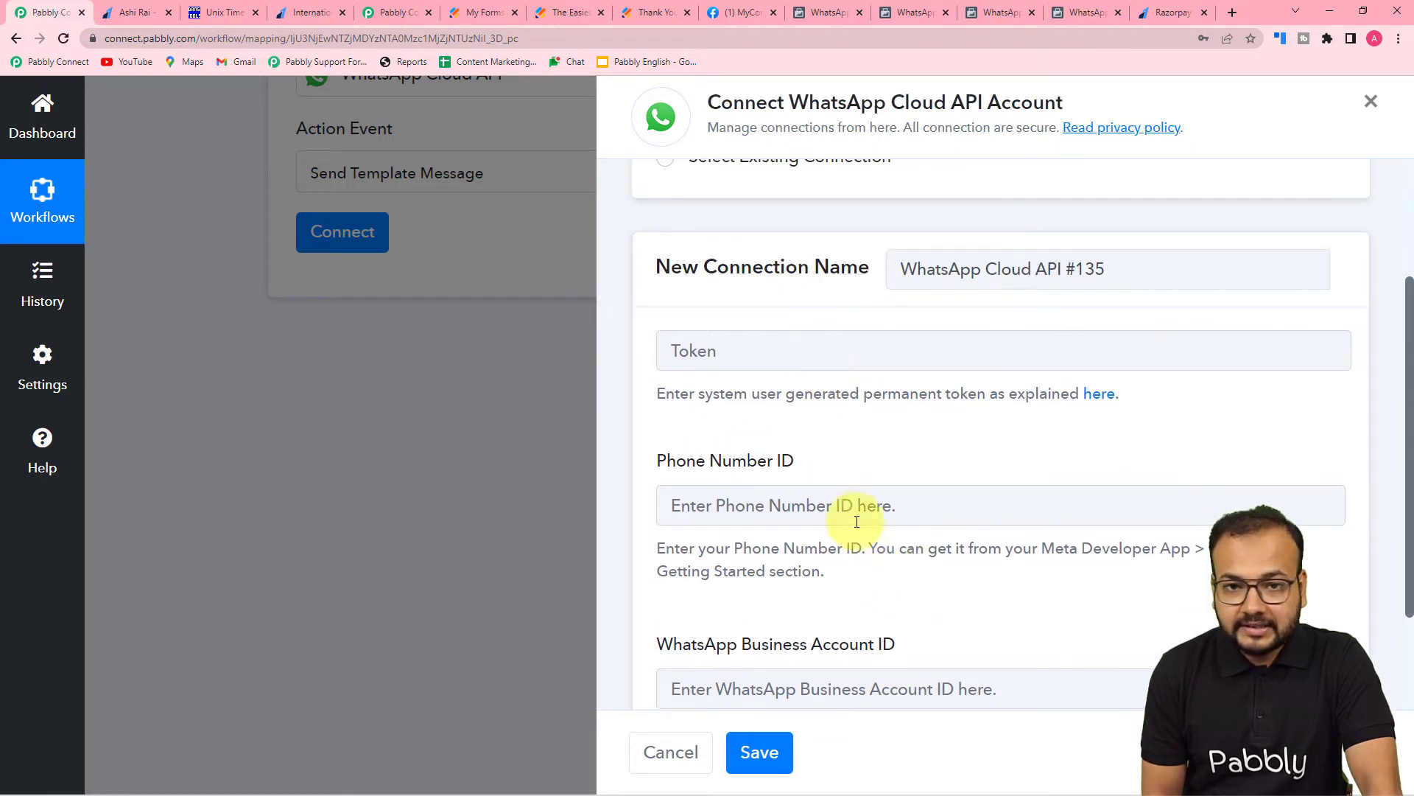
- Open the linked token help thread and examine its WhatsApp Cloud API setup, permanent token, webhook and FAQ sections
{"action": "left_click", "coordinate": [1095, 400]}
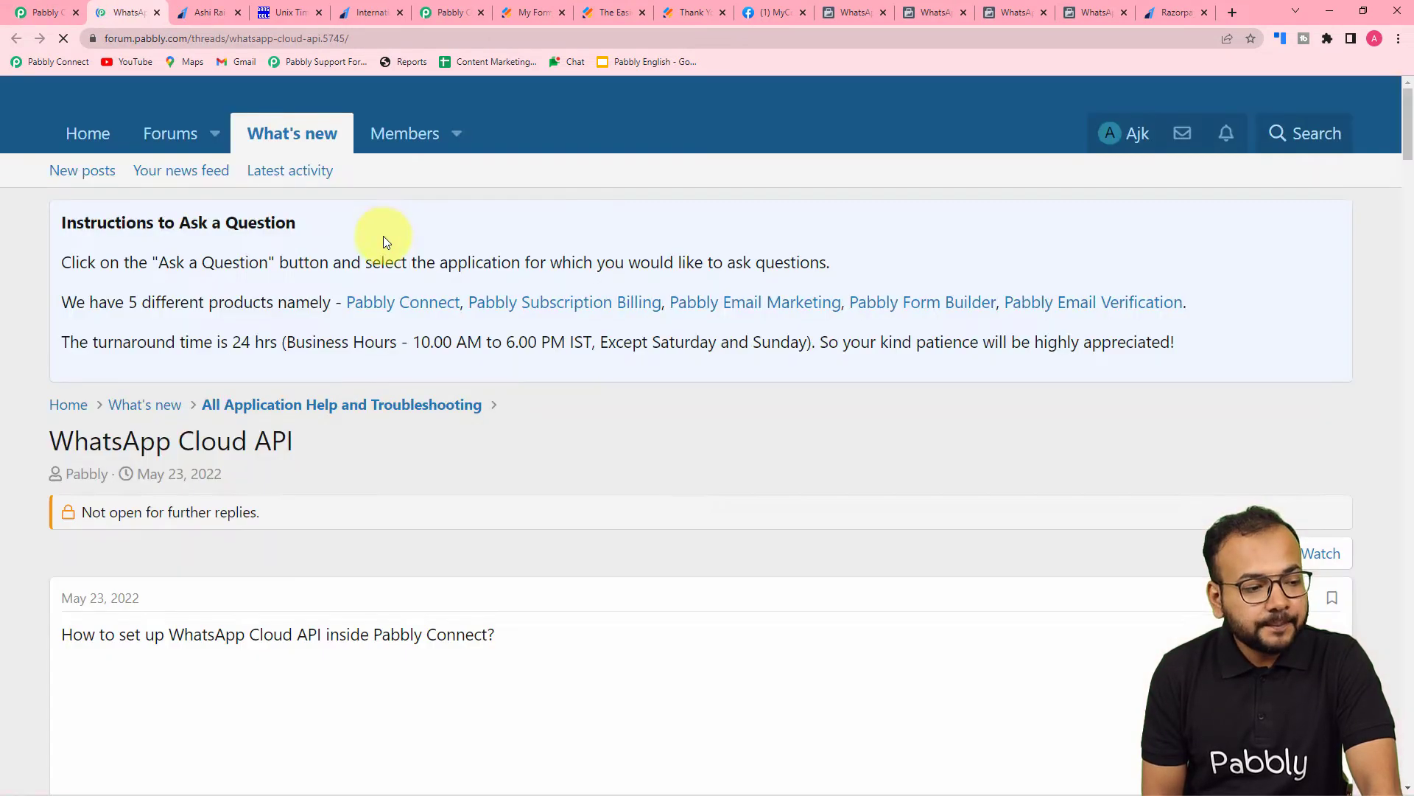
{"action": "scroll", "coordinate": [383, 243], "scroll_direction": "down", "scroll_amount": 3}
{"action": "scroll", "coordinate": [383, 242], "scroll_direction": "down", "scroll_amount": 2}
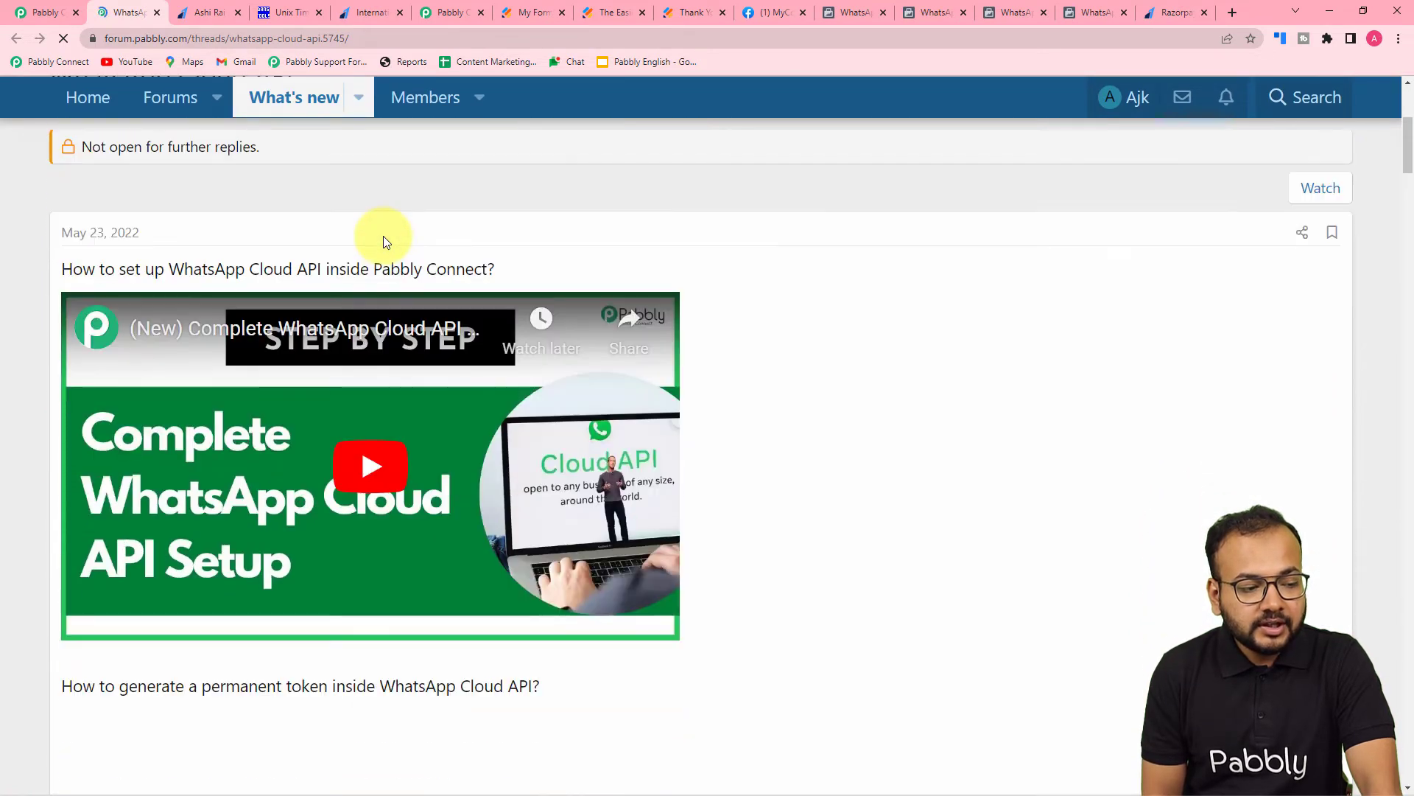
{"action": "scroll", "coordinate": [47, 274], "scroll_direction": "down", "scroll_amount": 2}
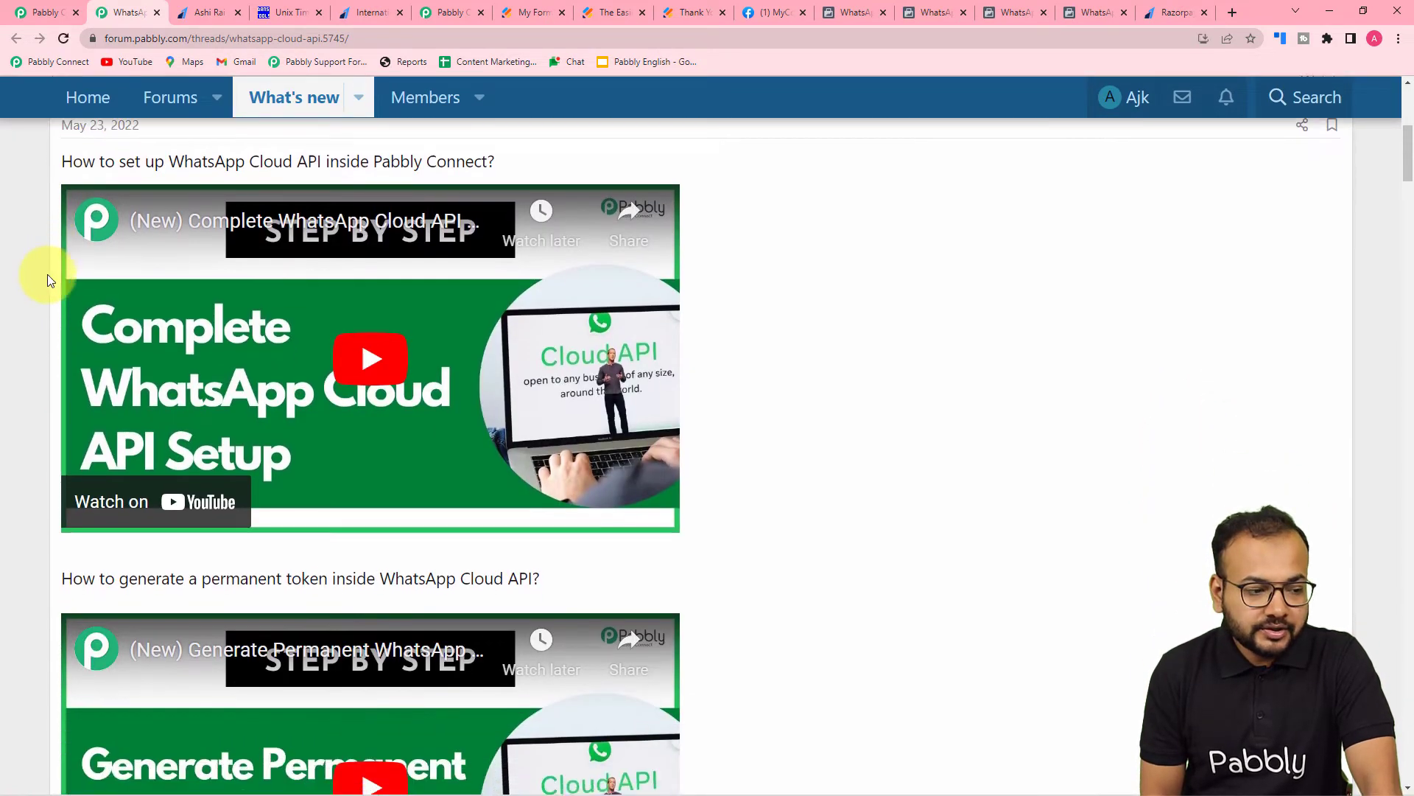
{"action": "scroll", "coordinate": [47, 276], "scroll_direction": "up", "scroll_amount": 2}
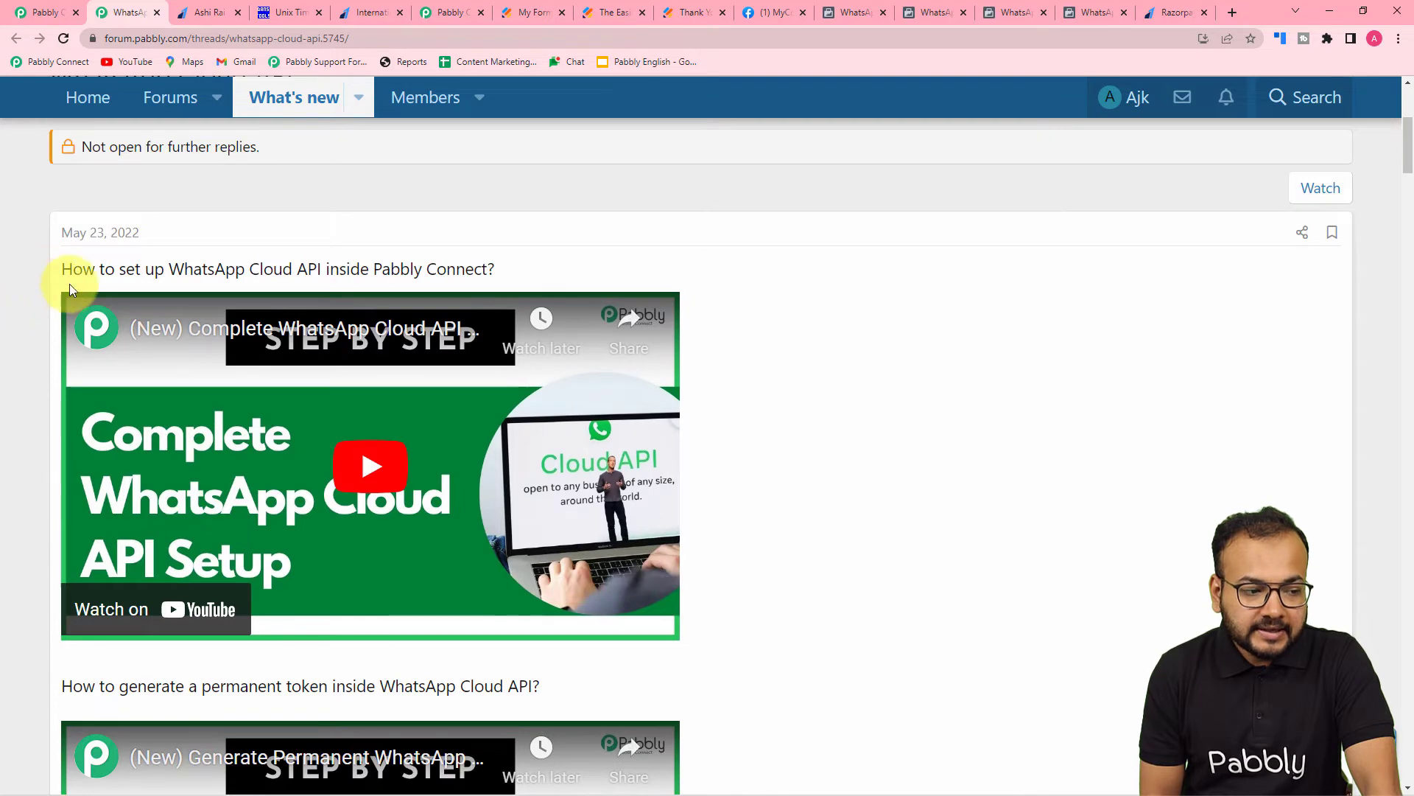
{"action": "scroll", "coordinate": [50, 352], "scroll_direction": "down", "scroll_amount": 3}
{"action": "scroll", "coordinate": [47, 352], "scroll_direction": "down", "scroll_amount": 2}
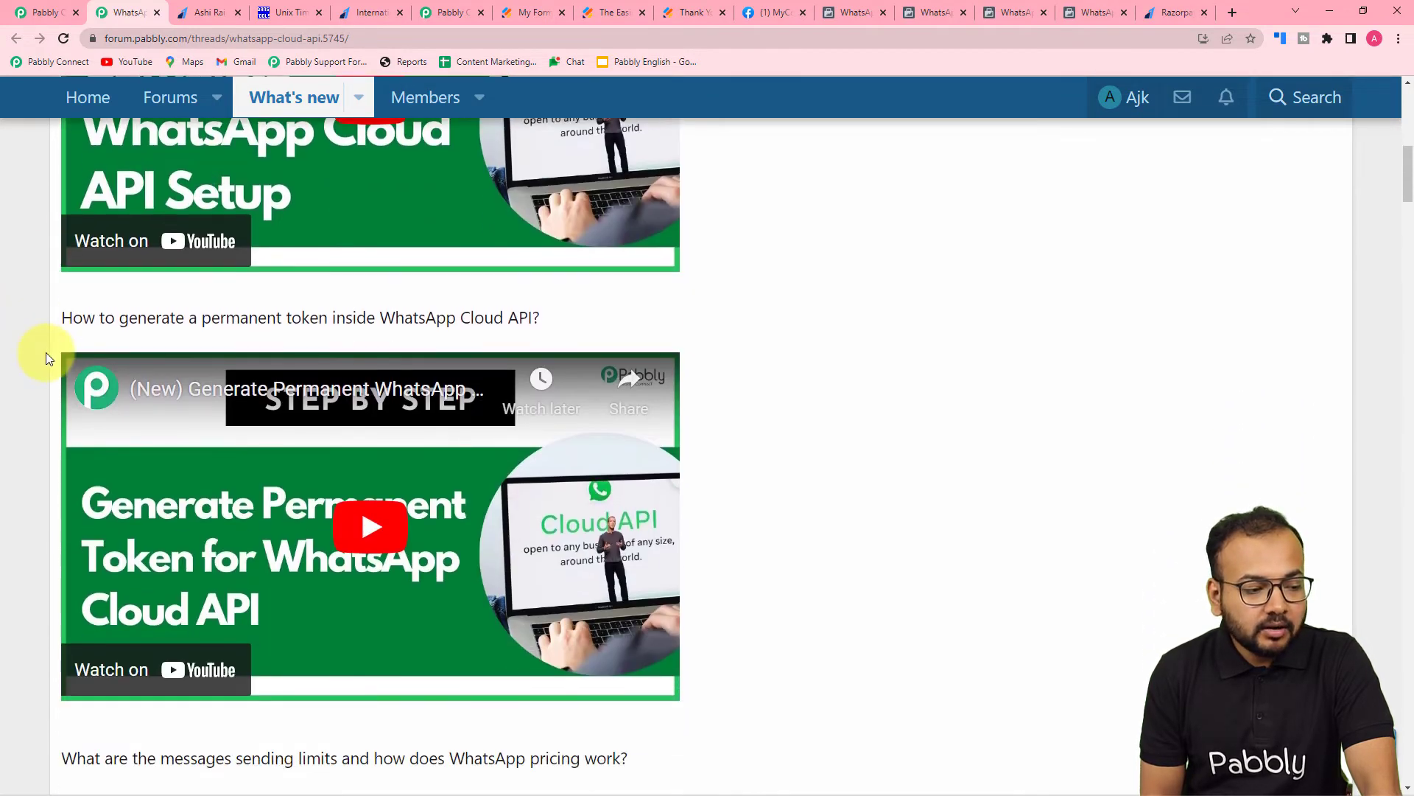
{"action": "scroll", "coordinate": [46, 353], "scroll_direction": "down", "scroll_amount": 2}
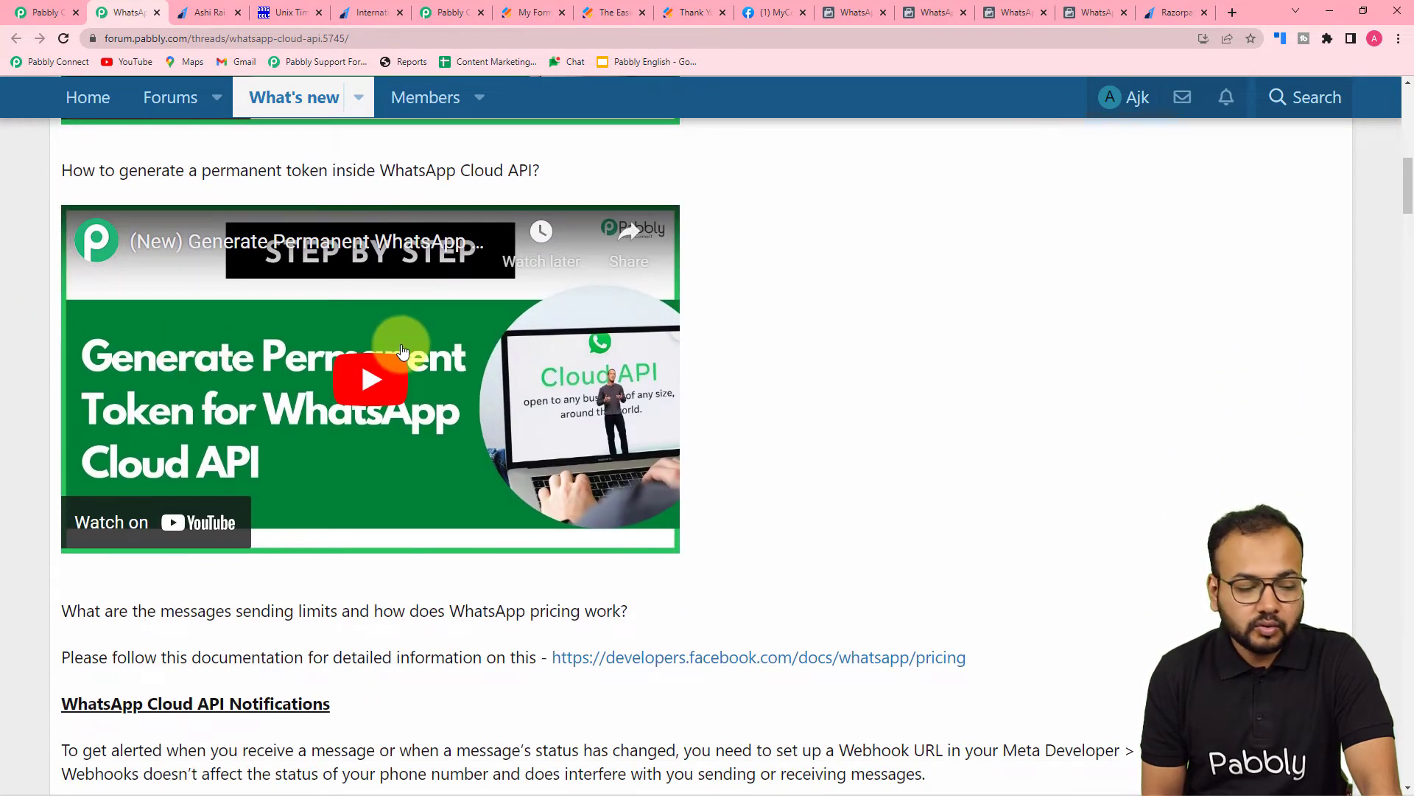
{"action": "scroll", "coordinate": [398, 350], "scroll_direction": "down", "scroll_amount": 5}
{"action": "scroll", "coordinate": [403, 352], "scroll_direction": "down", "scroll_amount": 6}
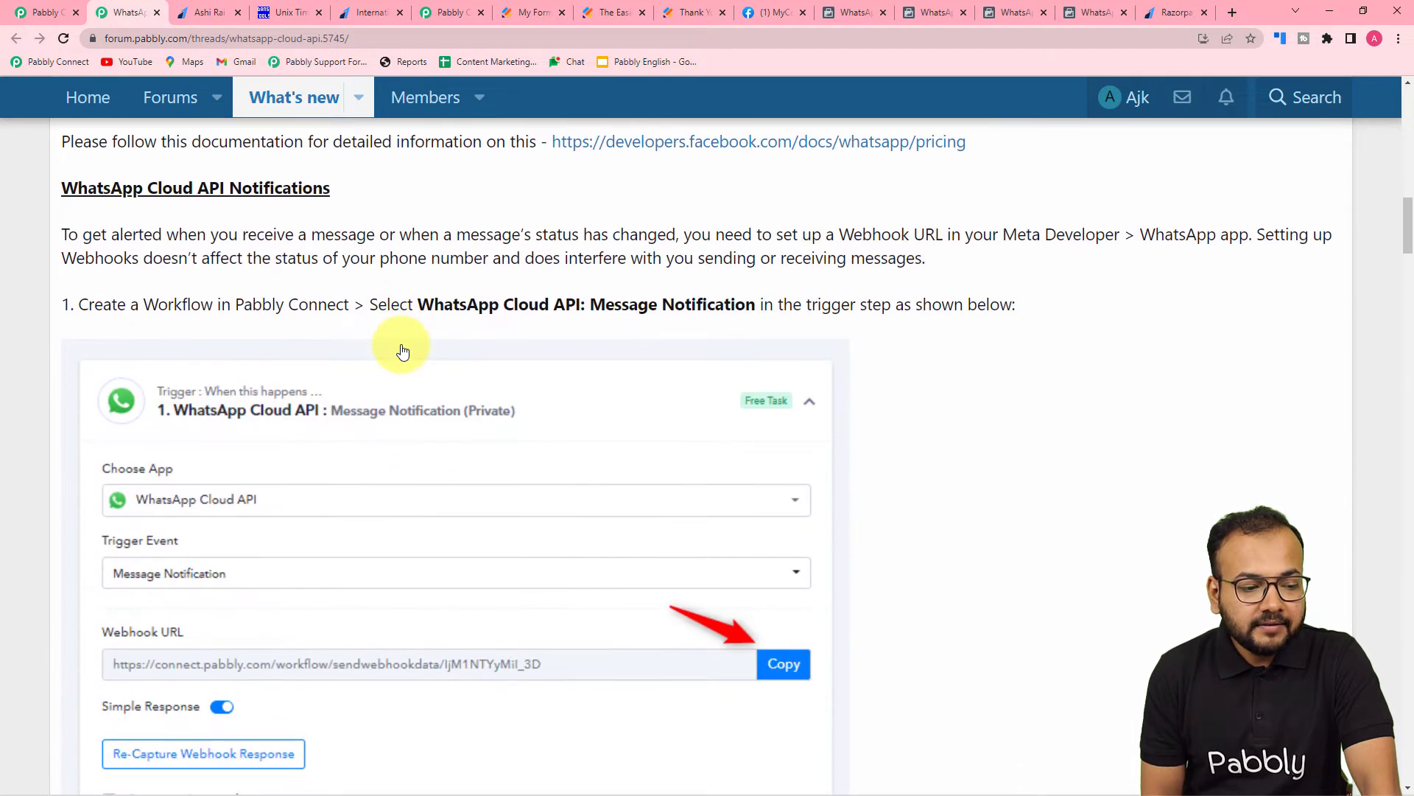
{"action": "scroll", "coordinate": [403, 352], "scroll_direction": "down", "scroll_amount": 14}
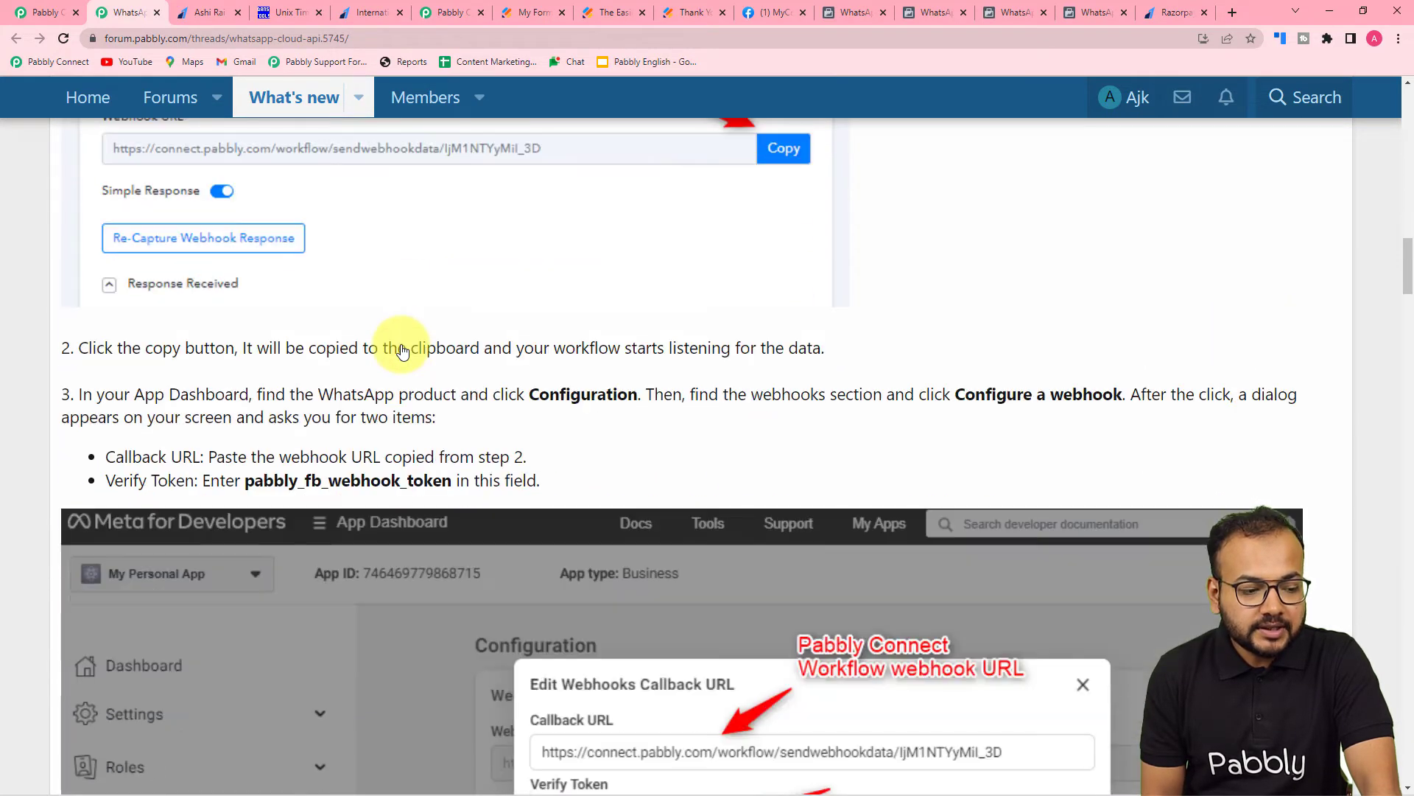
{"action": "scroll", "coordinate": [403, 352], "scroll_direction": "down", "scroll_amount": 9}
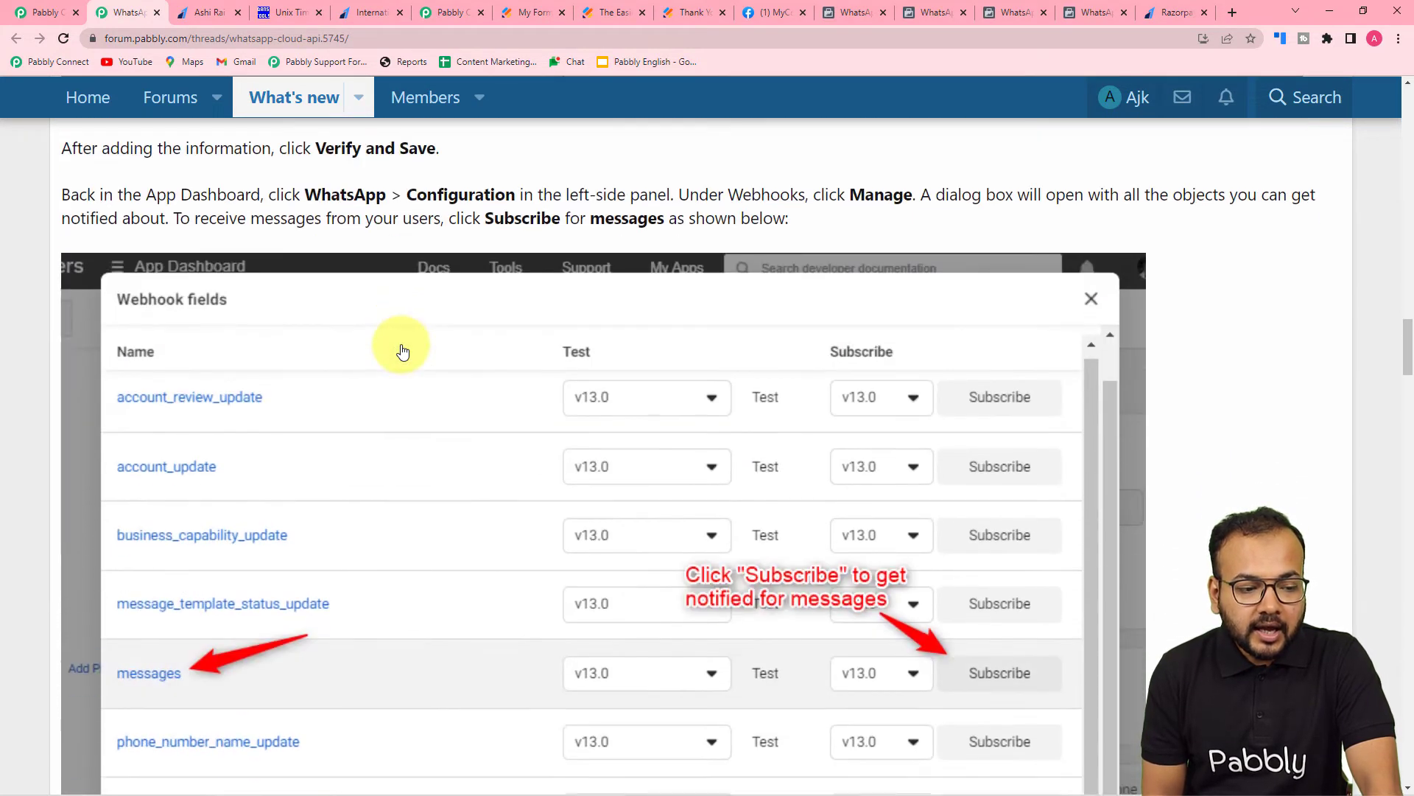
{"action": "scroll", "coordinate": [403, 351], "scroll_direction": "down", "scroll_amount": 15}
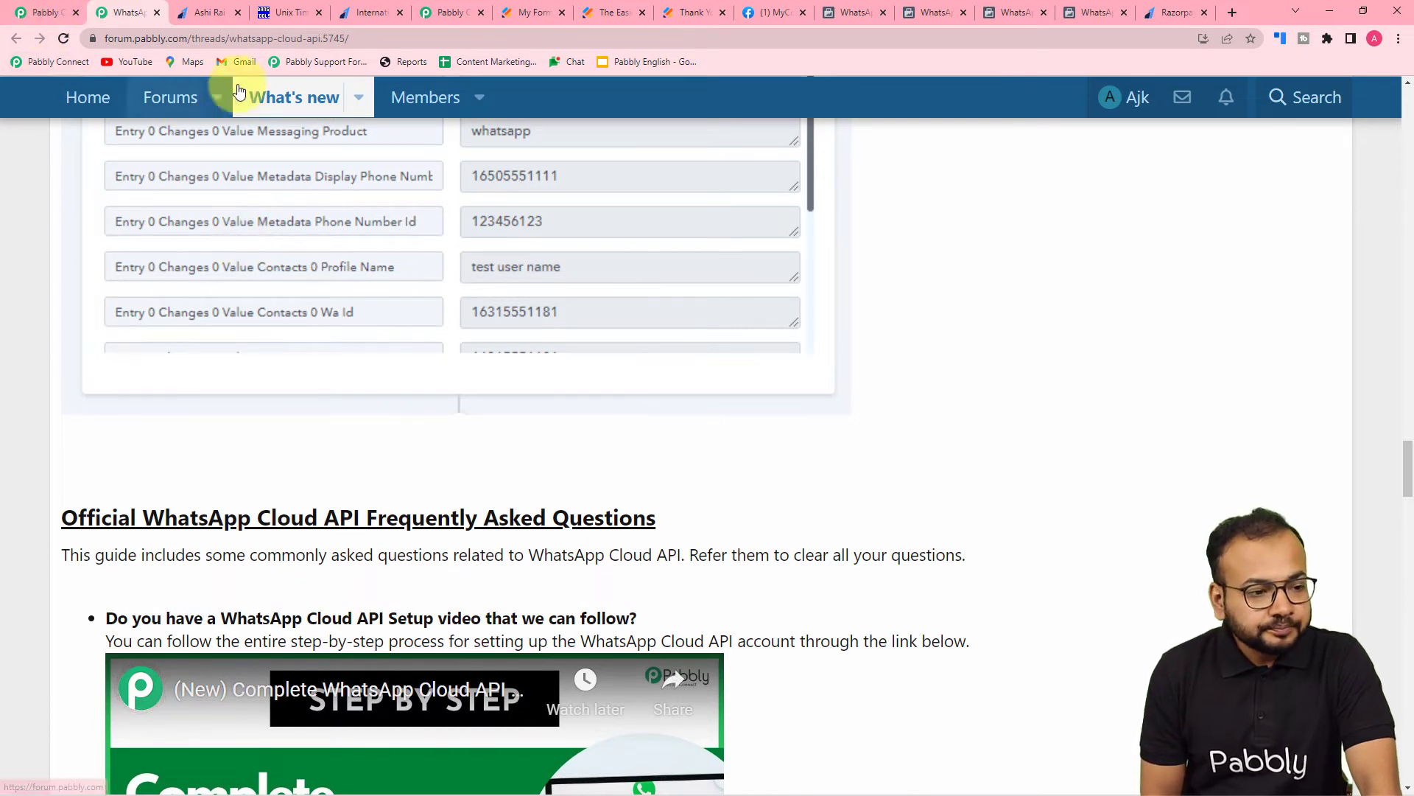
- Compare the new connection's required fields with the Meta app's WhatsApp Getting Started page and the forum's permanent token guidance
{"action": "left_click", "coordinate": [62, 12]}
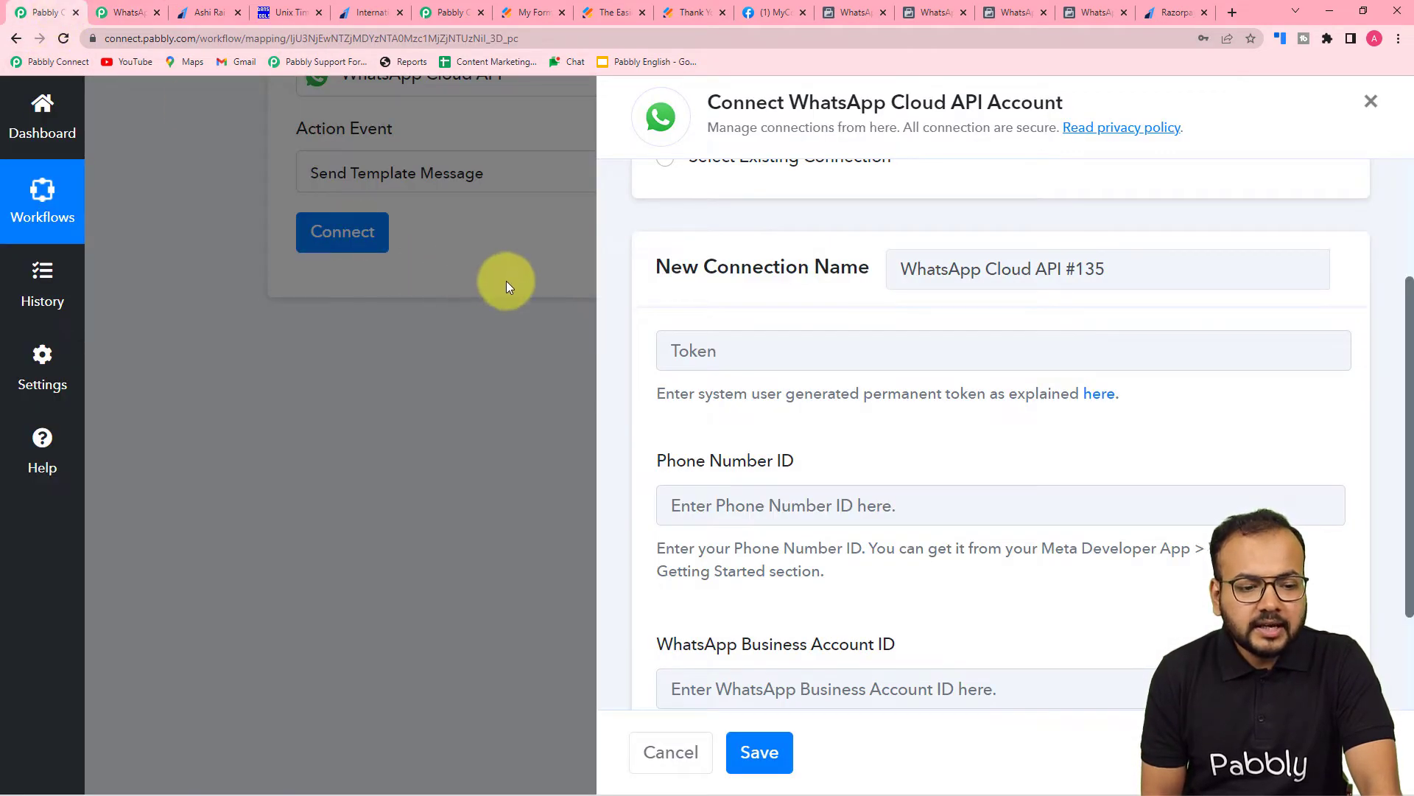
{"action": "scroll", "coordinate": [797, 377], "scroll_direction": "down", "scroll_amount": 2}
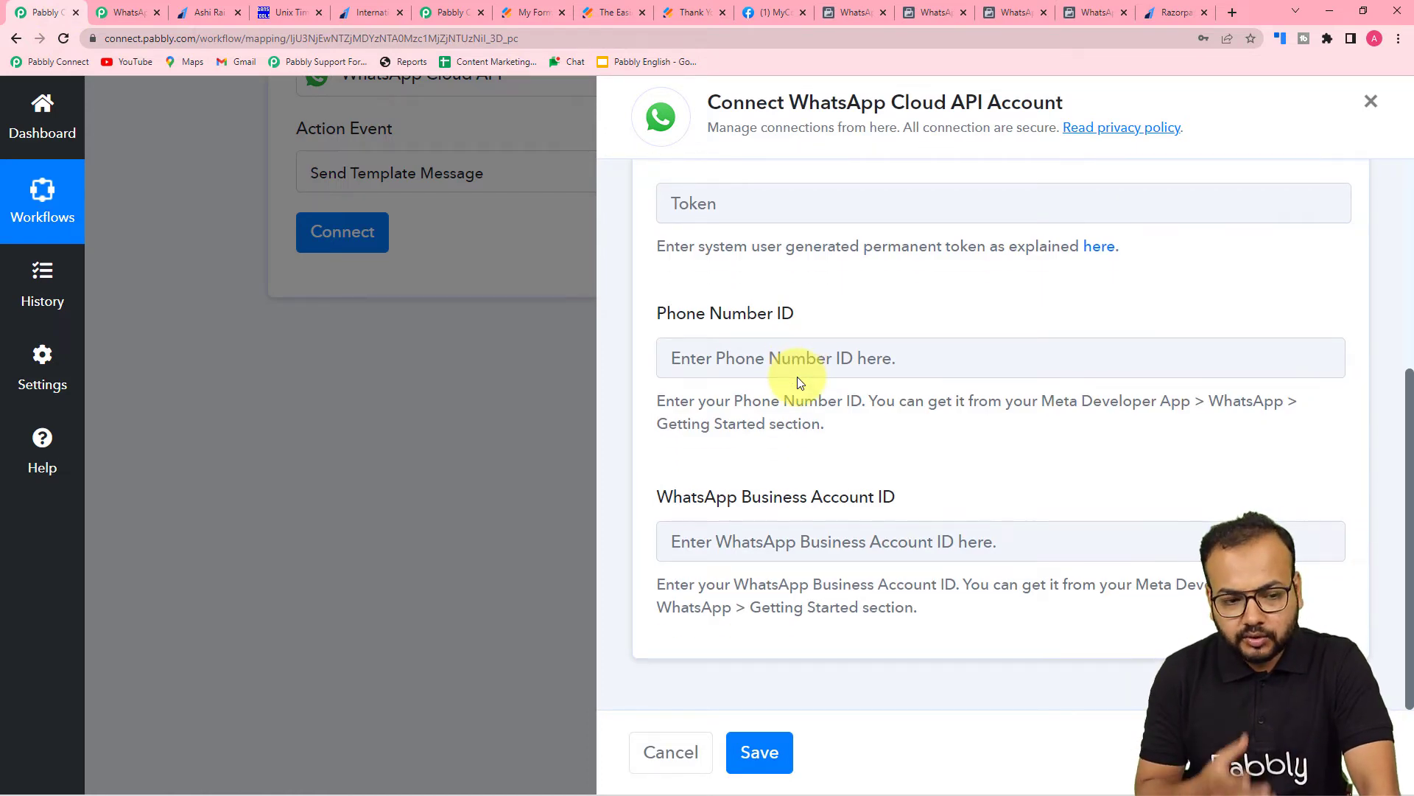
{"action": "left_click", "coordinate": [774, 12]}
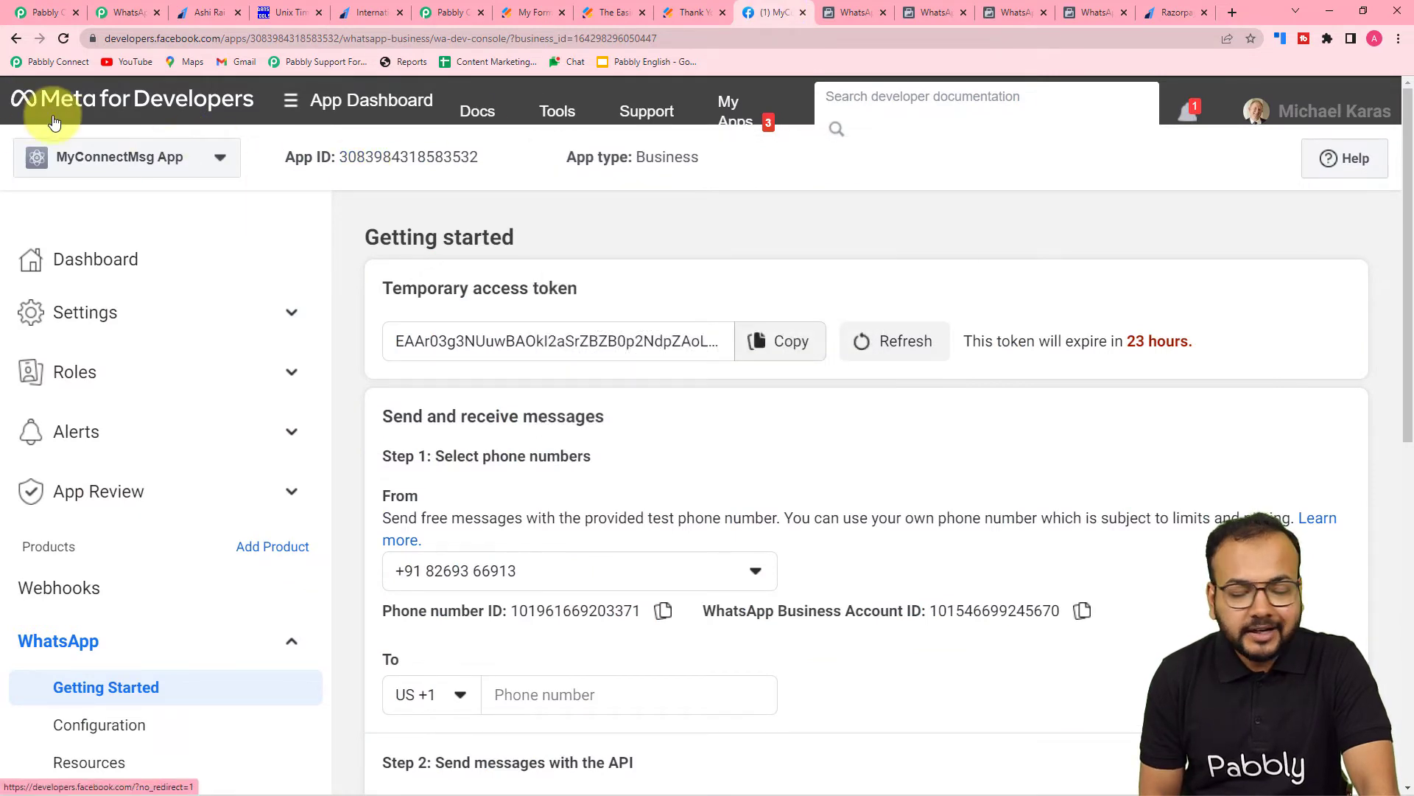
{"action": "scroll", "coordinate": [110, 500], "scroll_direction": "down", "scroll_amount": 1}
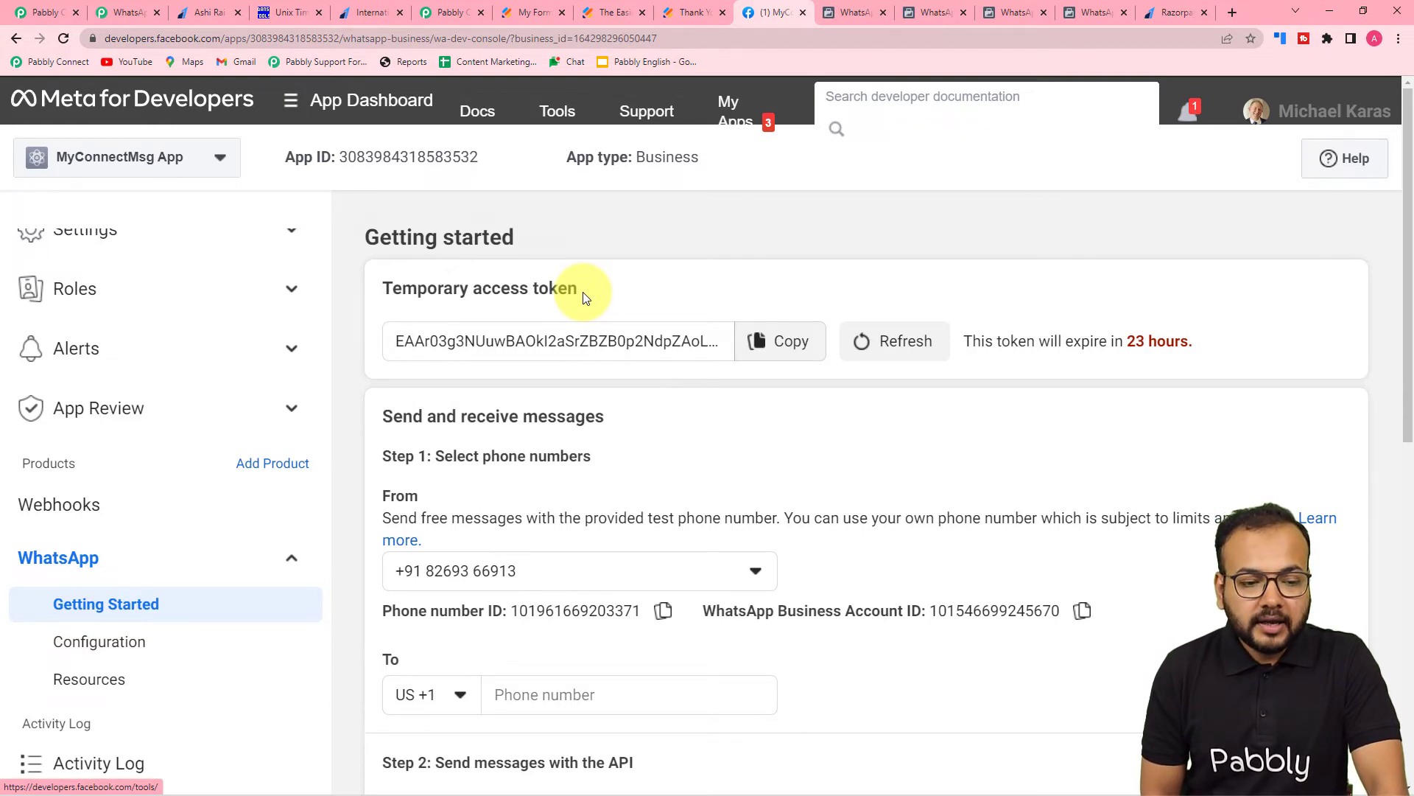
{"action": "scroll", "coordinate": [585, 293], "scroll_direction": "down", "scroll_amount": 1}
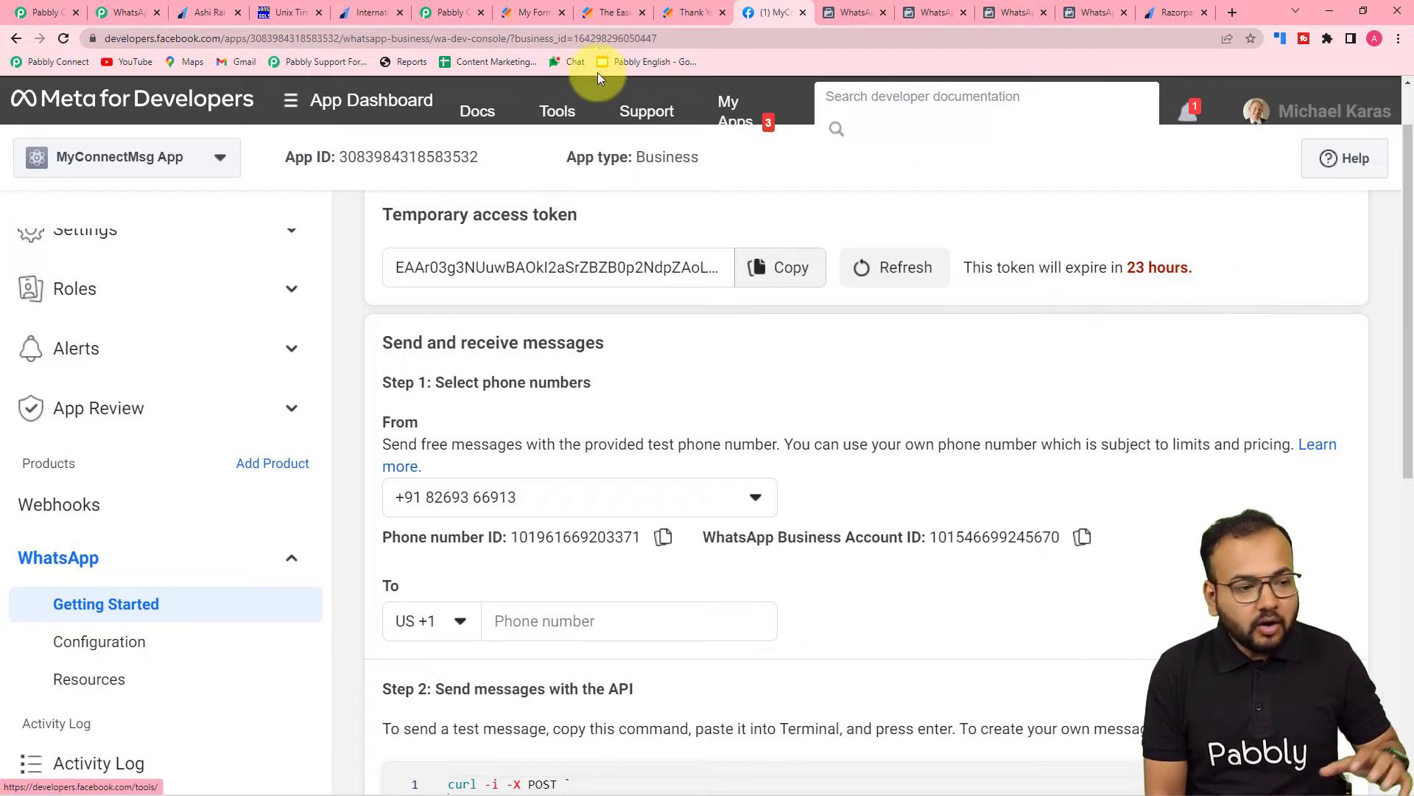
{"action": "left_click", "coordinate": [127, 12]}
{"action": "scroll", "coordinate": [221, 228], "scroll_direction": "down", "scroll_amount": 12}
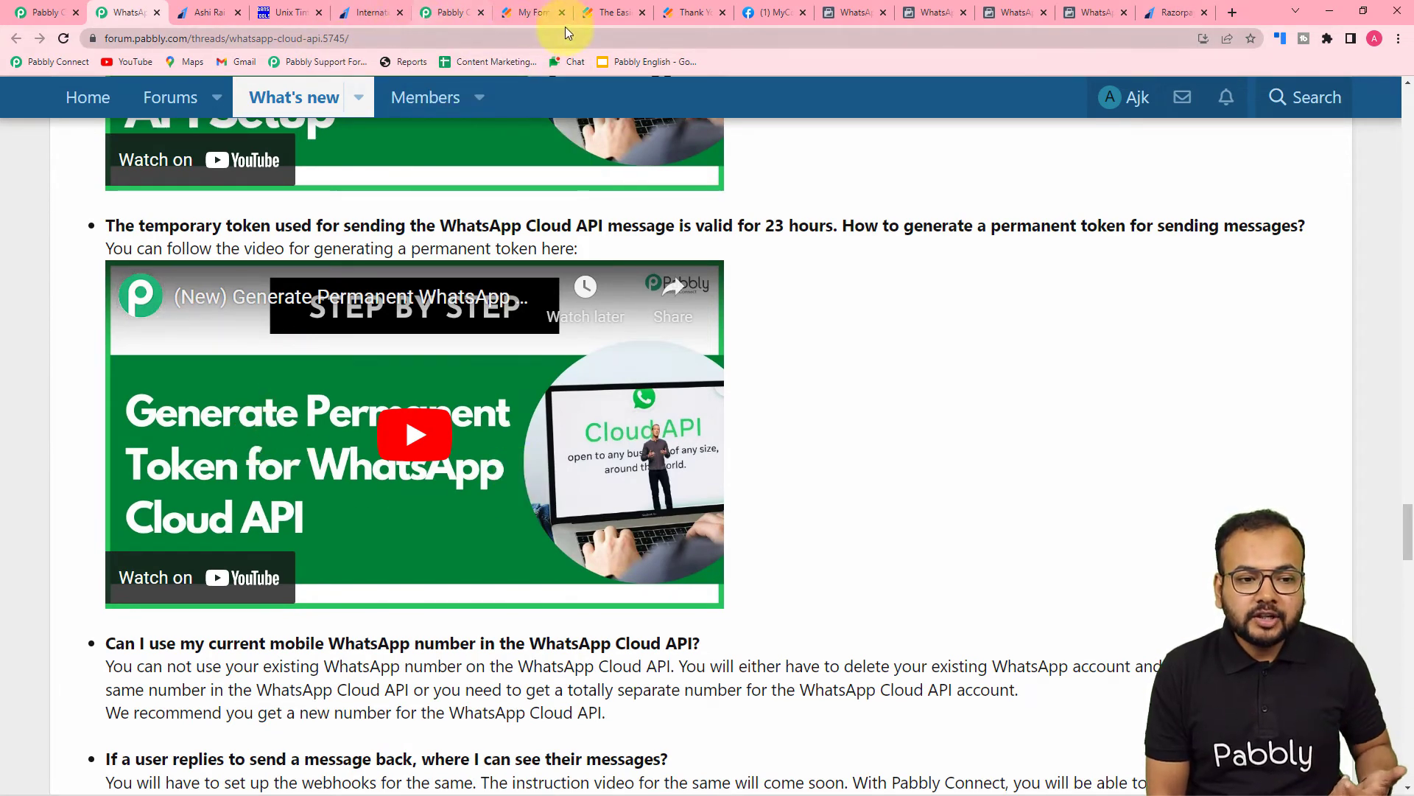
{"action": "left_click", "coordinate": [775, 14]}
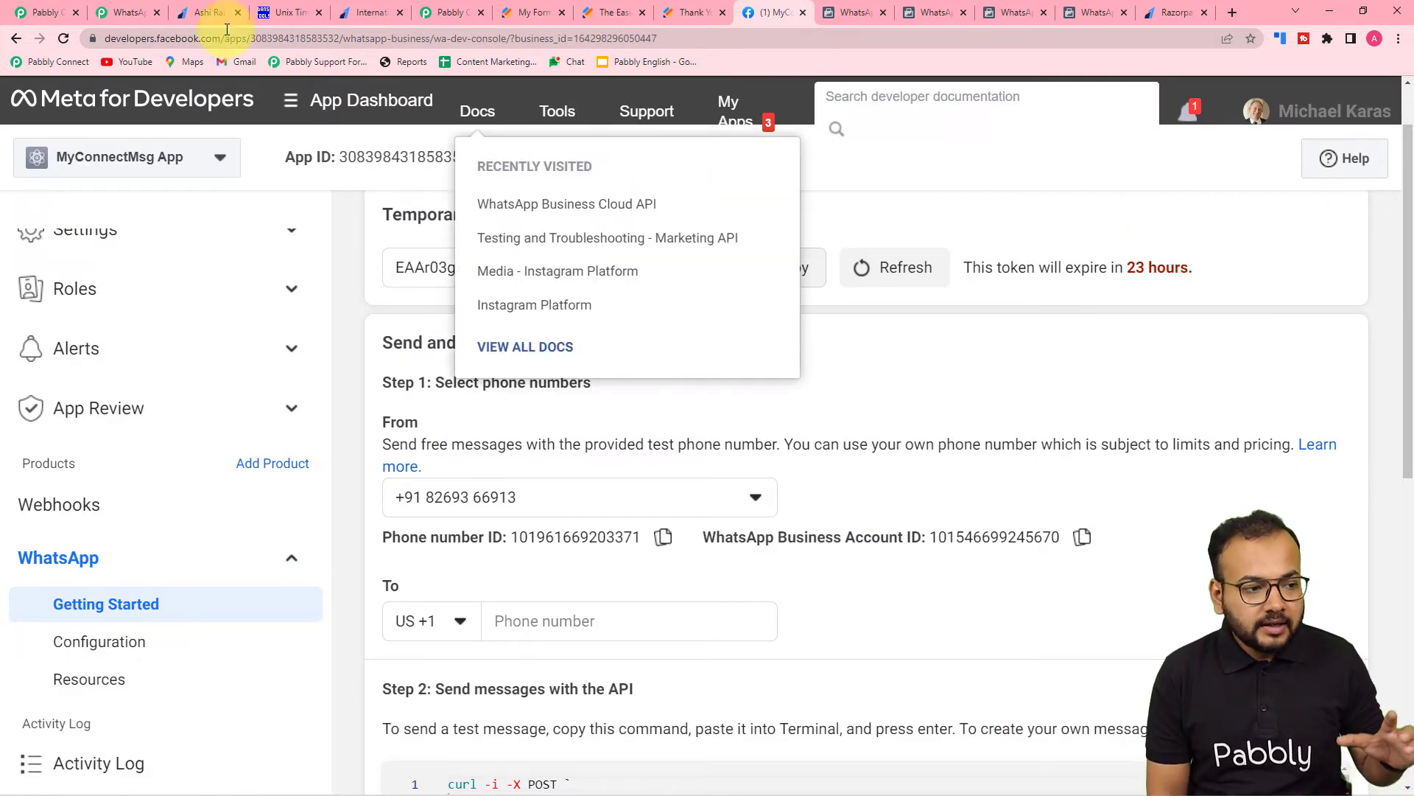
{"action": "left_click", "coordinate": [59, 7]}
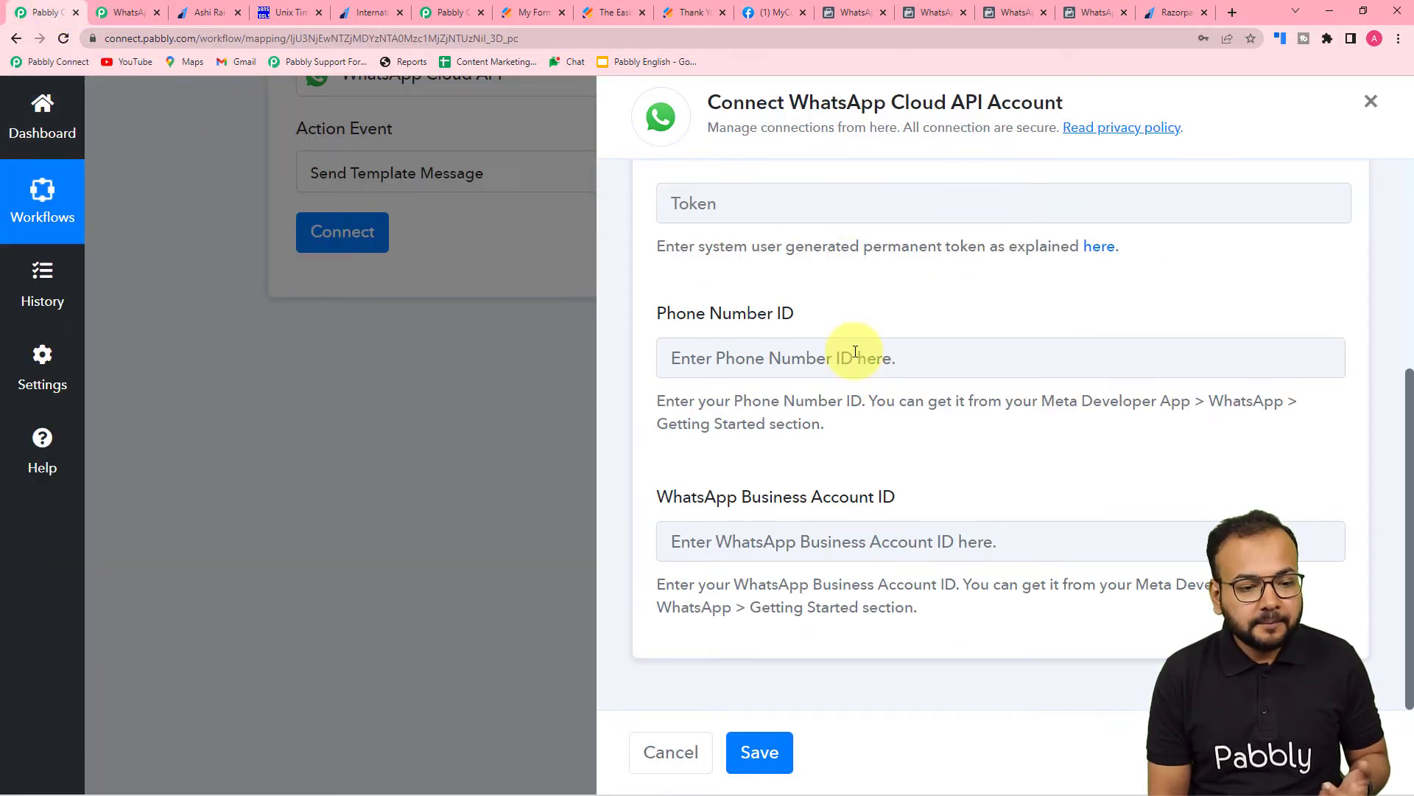
- Copy the Phone Number ID from the Meta app's Getting Started page into the new WhatsApp Cloud API connection
{"action": "left_click", "coordinate": [780, 15]}
{"action": "scroll", "coordinate": [631, 508], "scroll_direction": "down", "scroll_amount": 2}
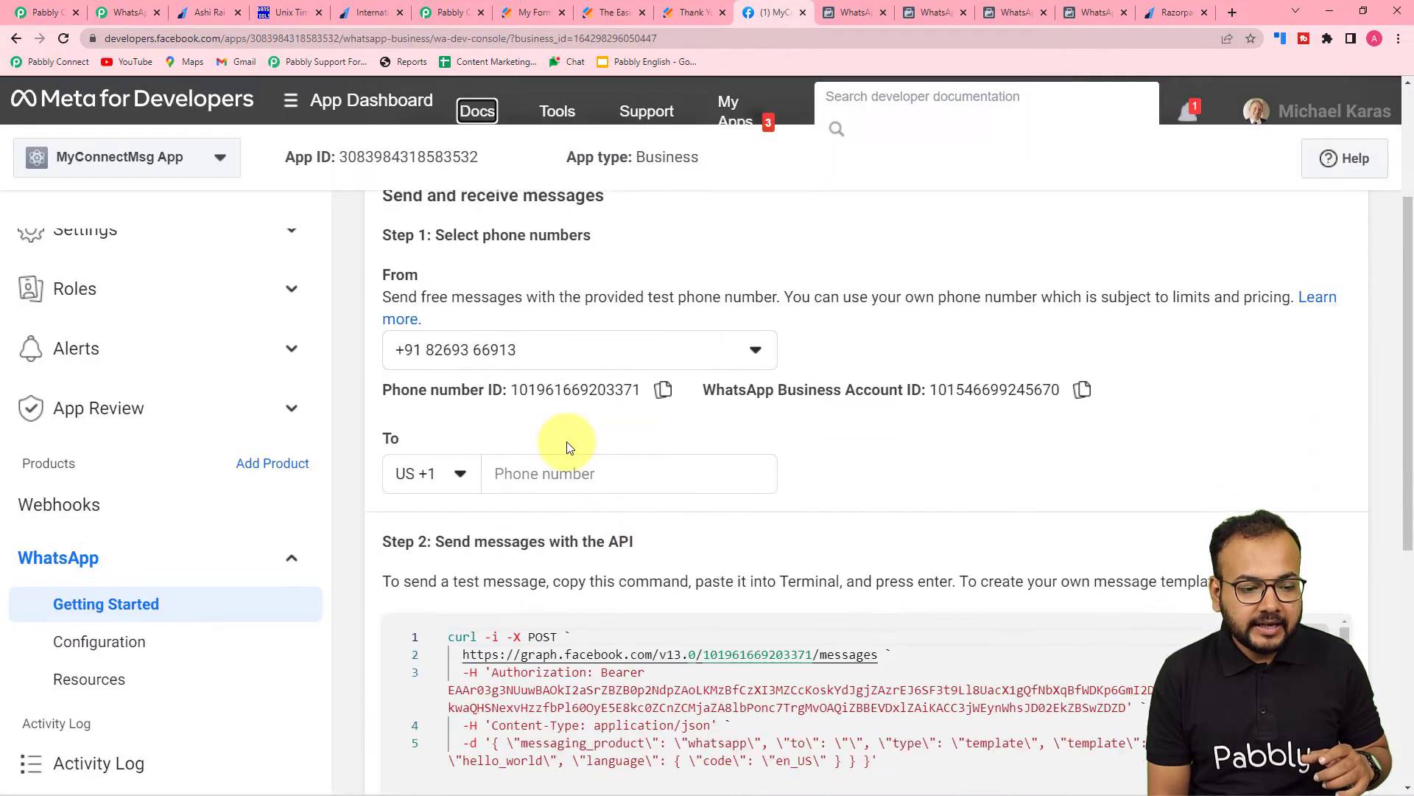
{"action": "left_click", "coordinate": [663, 389]}
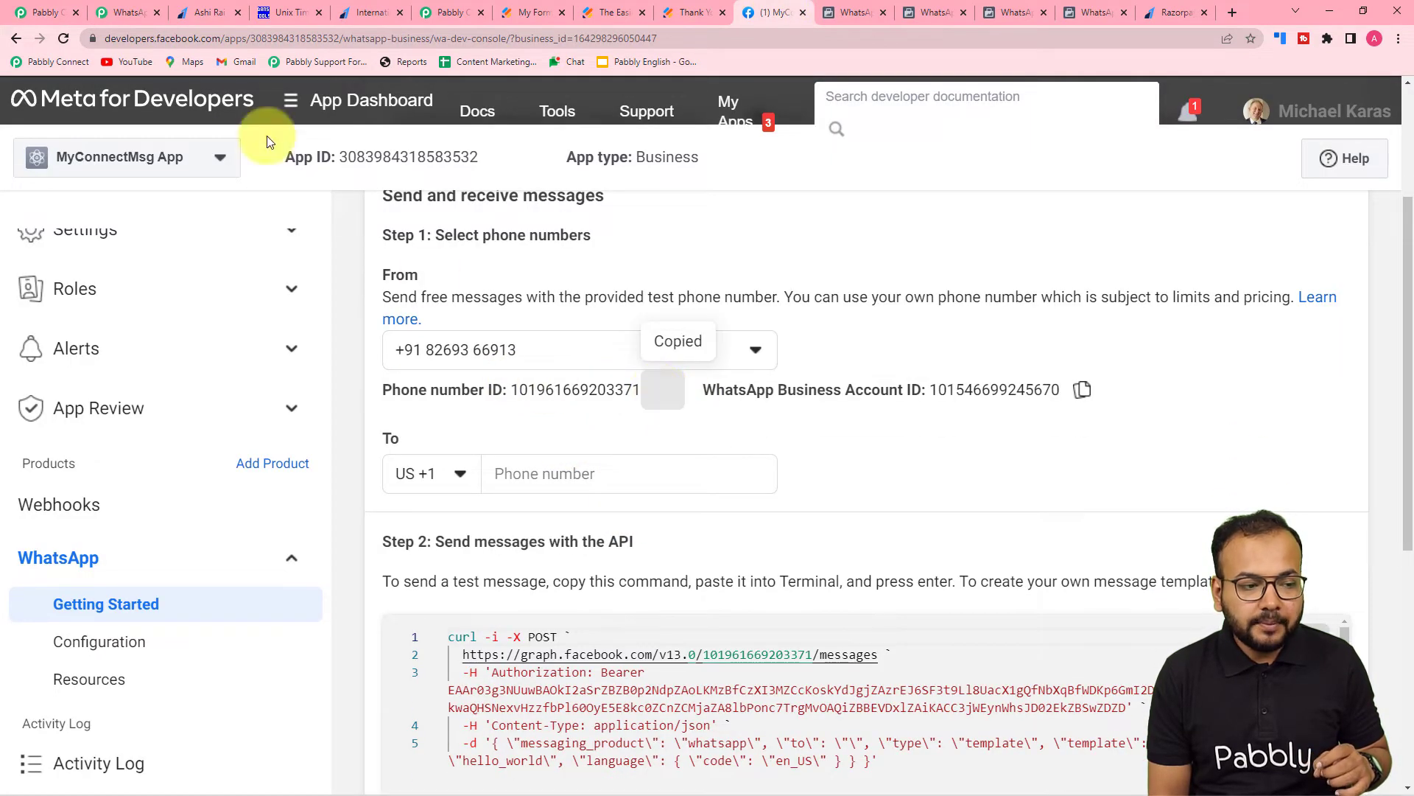
{"action": "left_click", "coordinate": [66, 14]}
{"action": "right_click", "coordinate": [670, 357]}
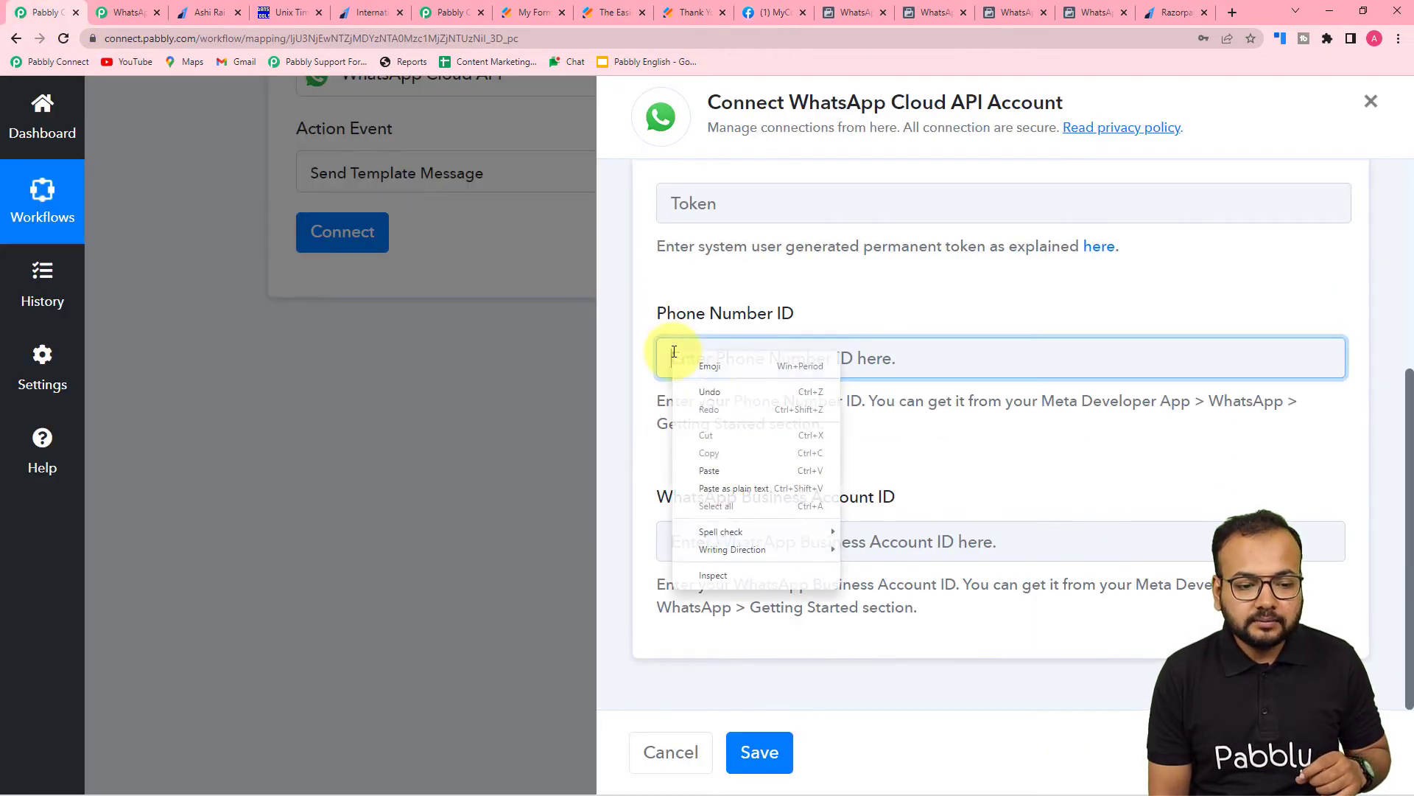
{"action": "left_click", "coordinate": [744, 482]}
- Copy the WhatsApp Business Account ID from the Meta app into the matching field of the new connection
{"action": "left_click", "coordinate": [766, 11]}
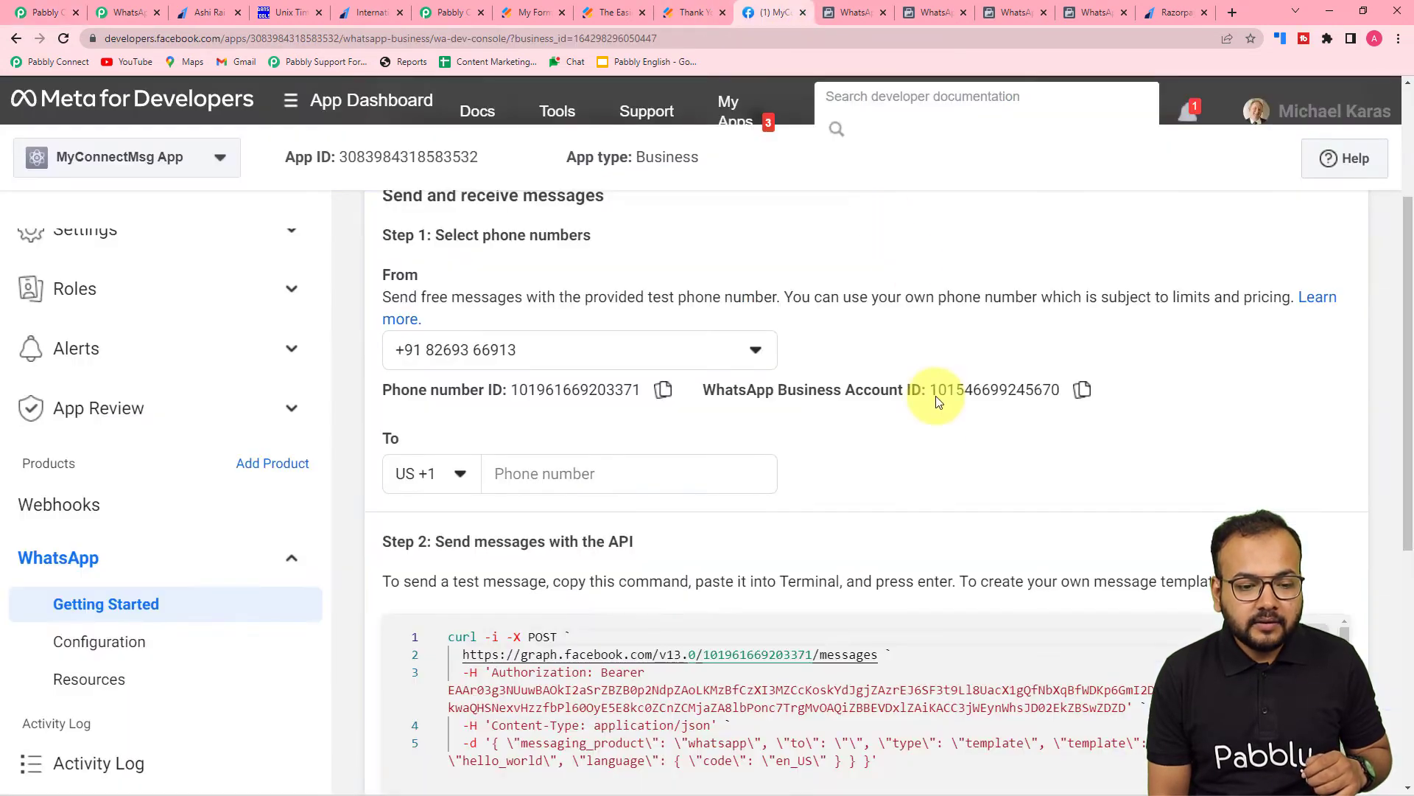
{"action": "left_click", "coordinate": [1082, 390]}
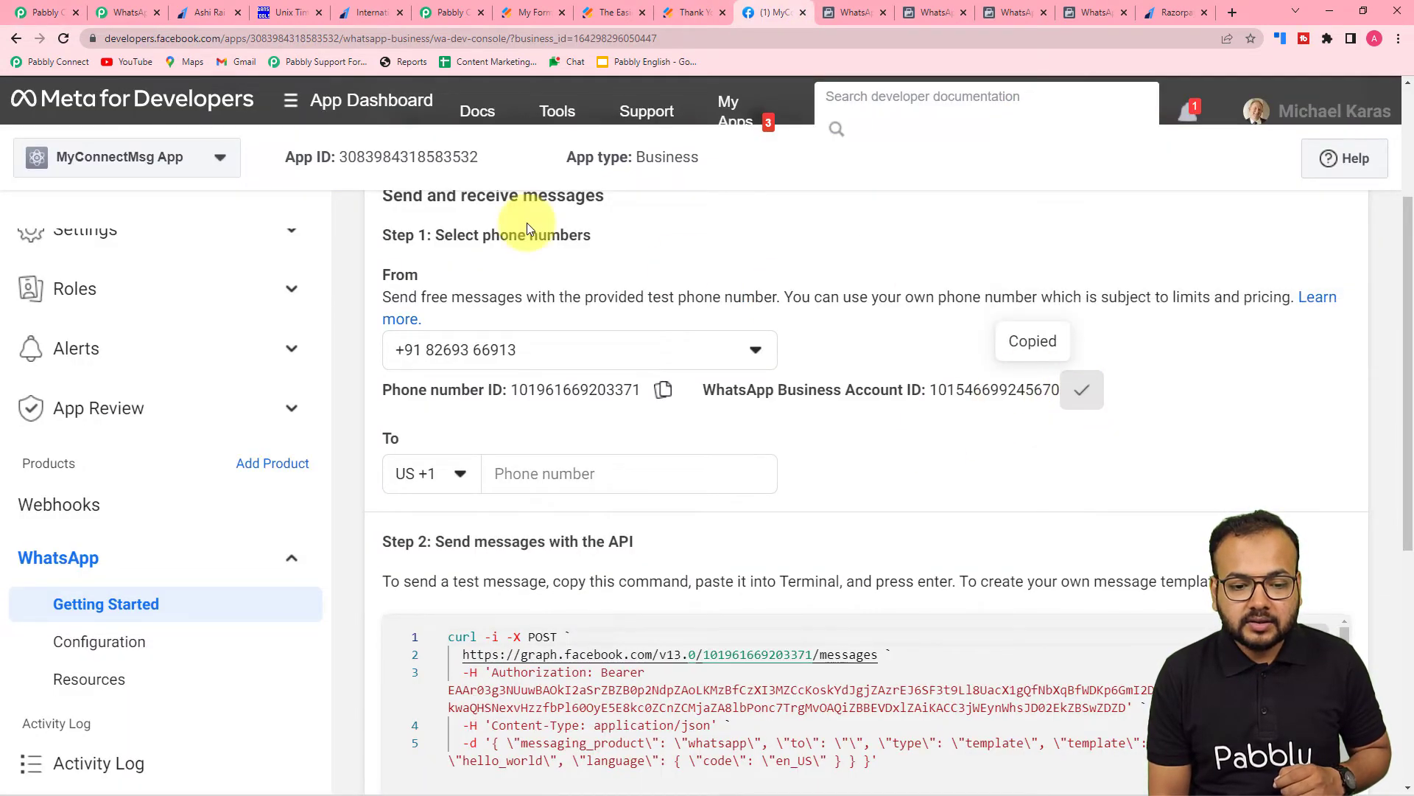
{"action": "left_click", "coordinate": [55, 12]}
{"action": "right_click", "coordinate": [675, 538]}
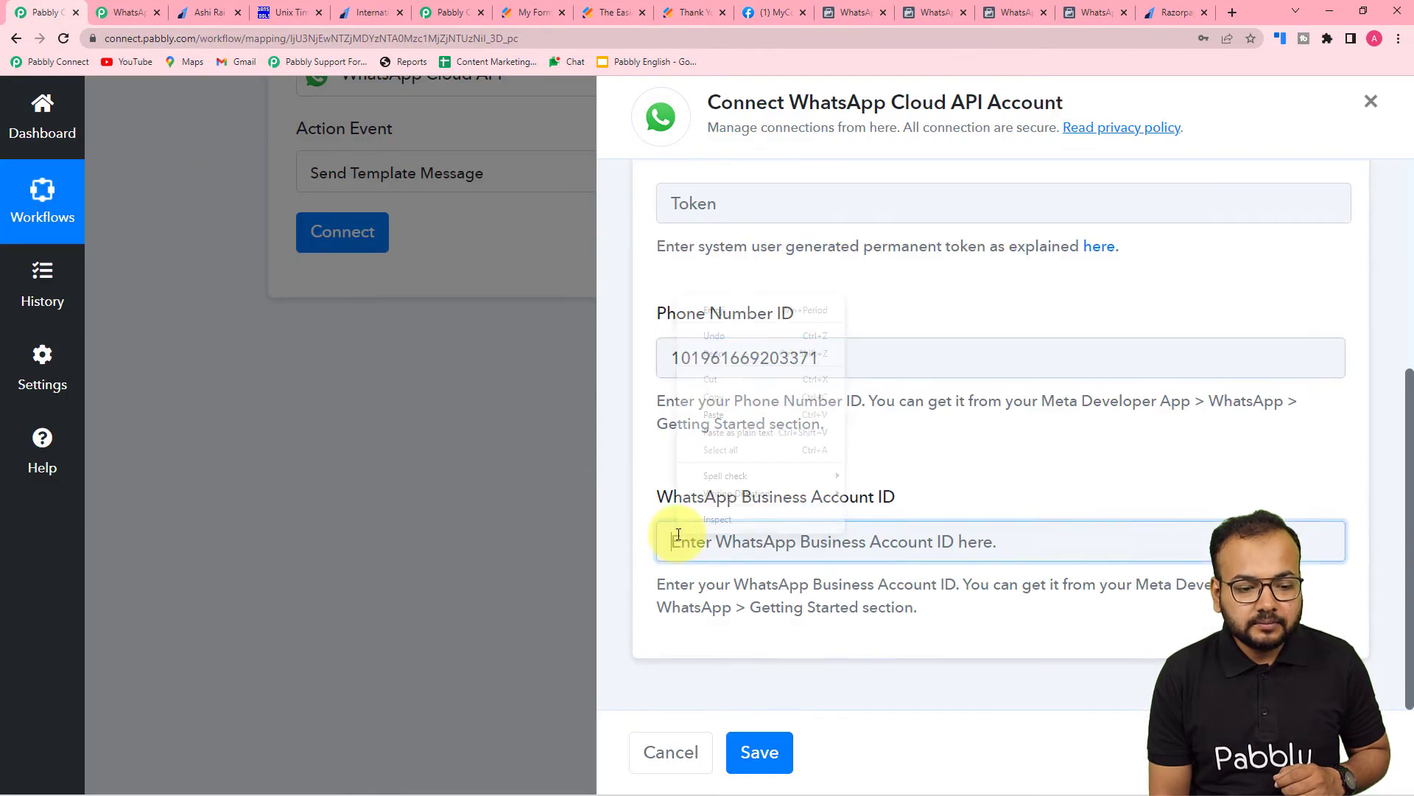
{"action": "left_click", "coordinate": [722, 433]}
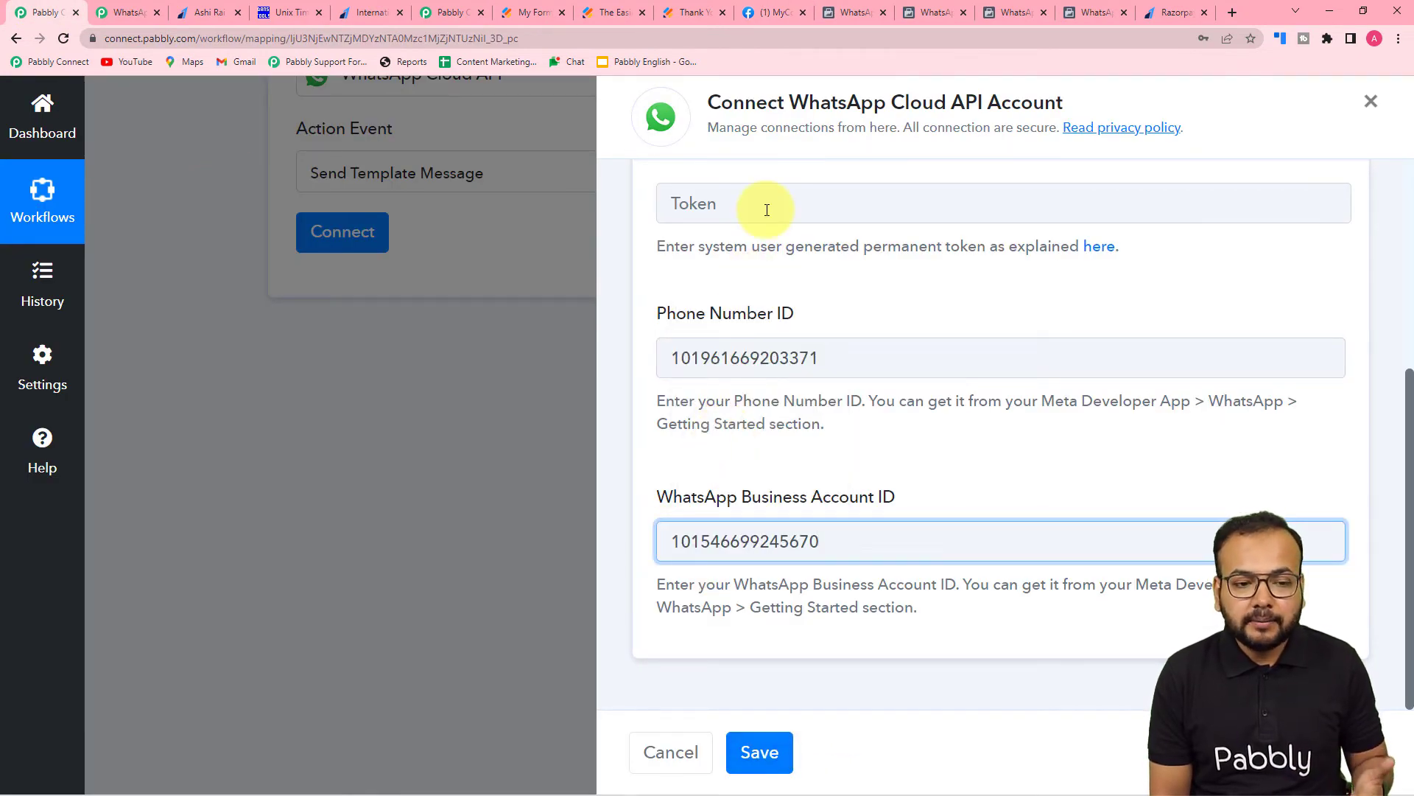
- Switch the WhatsApp Cloud API step from a new connection to the existing connection WhatsApp Cloud API #134
{"action": "scroll", "coordinate": [767, 210], "scroll_direction": "up", "scroll_amount": 1}
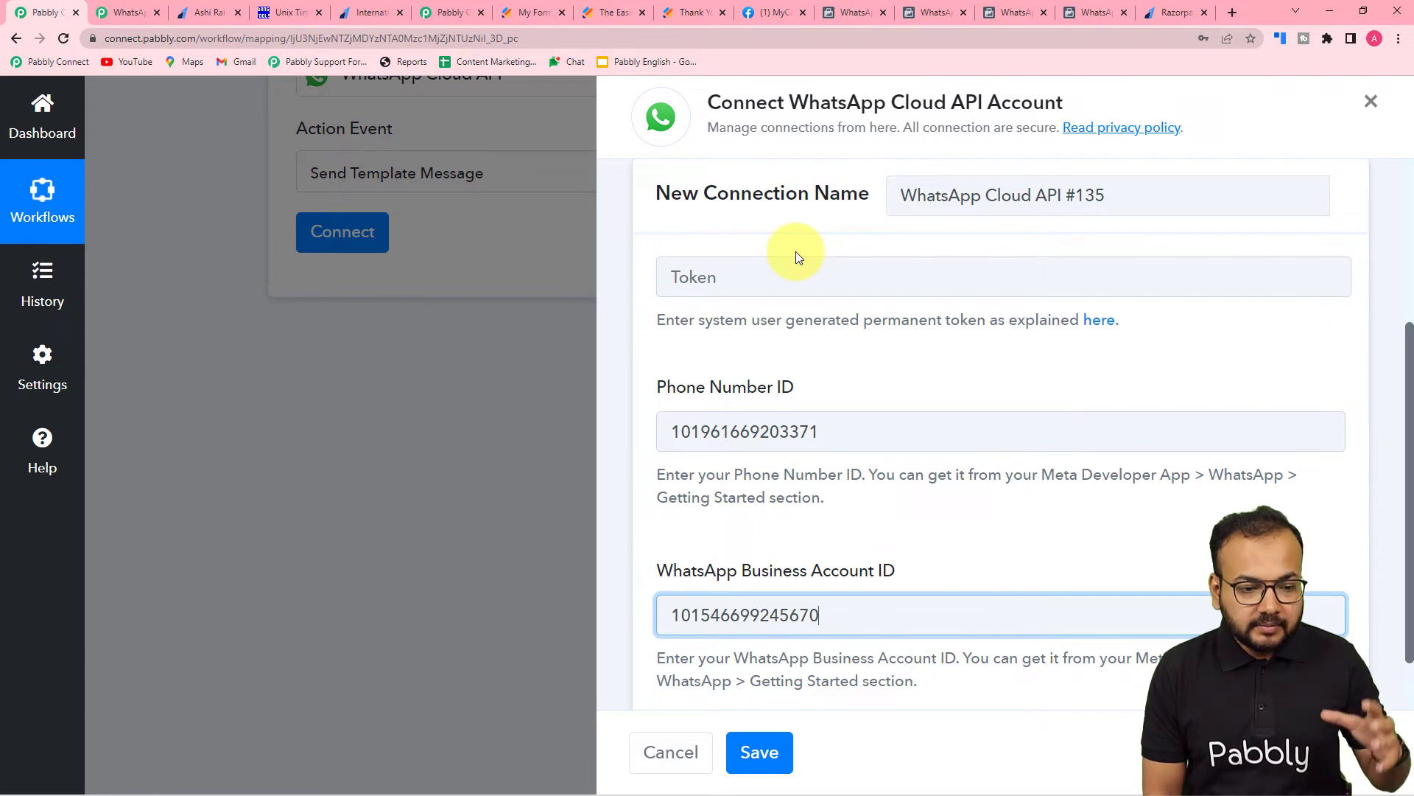
{"action": "scroll", "coordinate": [795, 253], "scroll_direction": "down", "scroll_amount": 1}
{"action": "scroll", "coordinate": [796, 253], "scroll_direction": "up", "scroll_amount": 2}
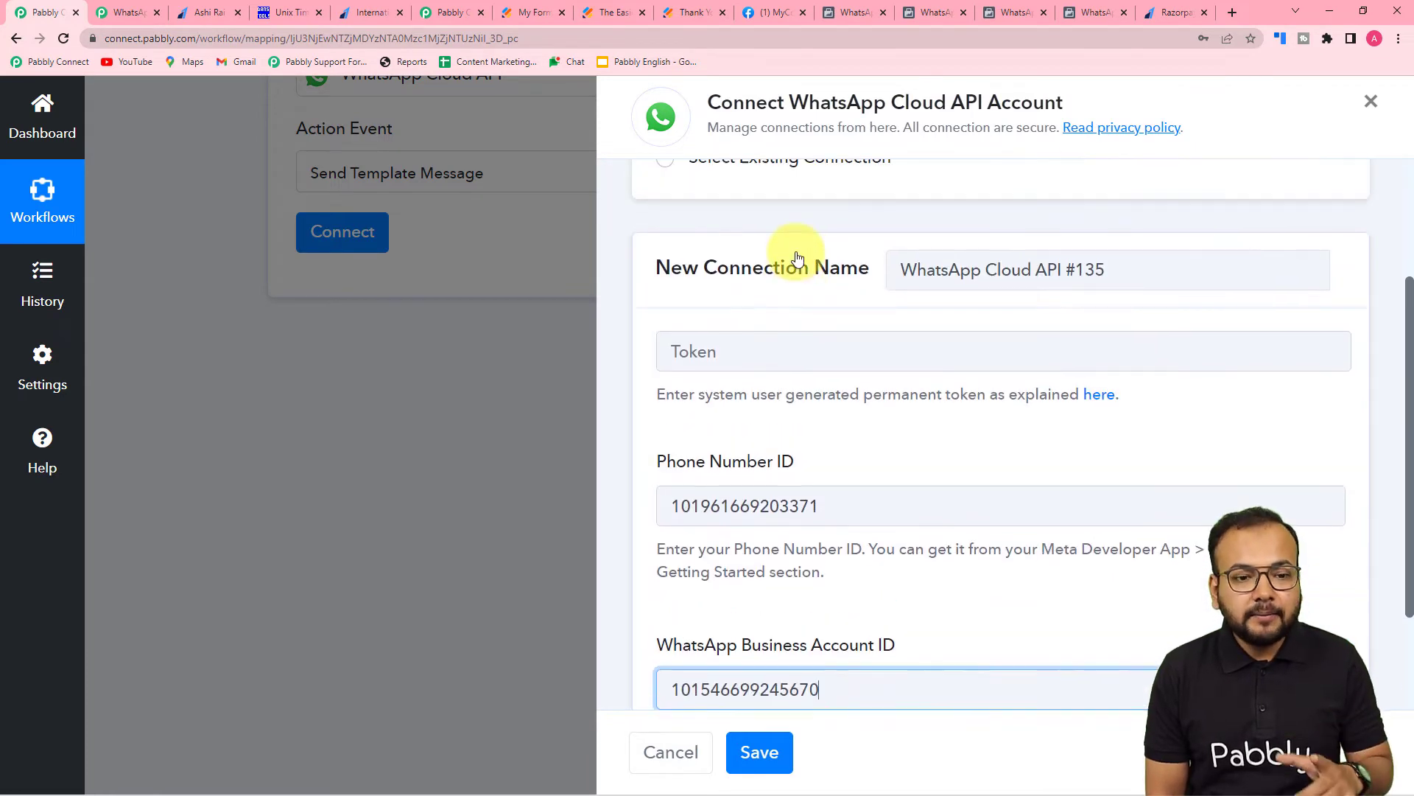
{"action": "scroll", "coordinate": [795, 257], "scroll_direction": "up", "scroll_amount": 1}
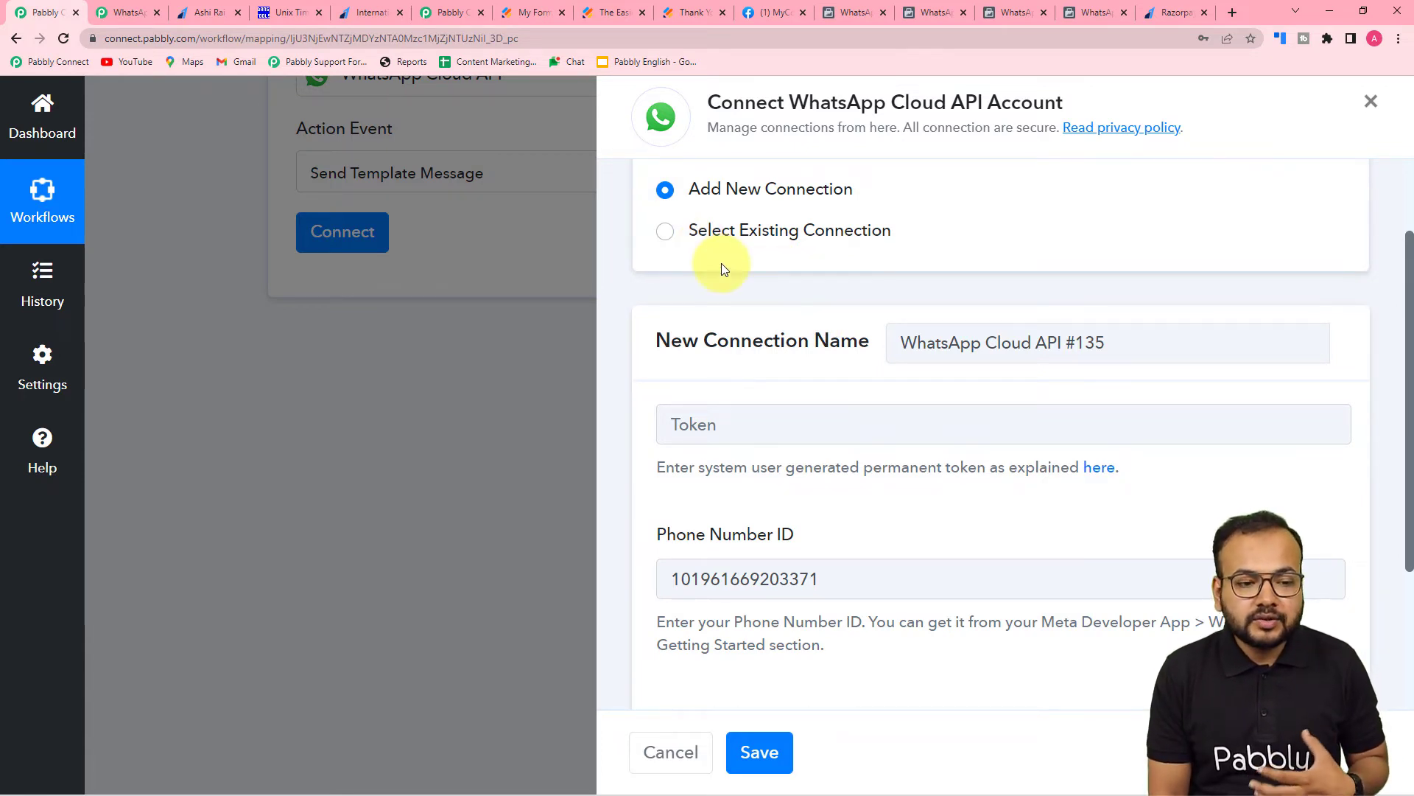
{"action": "left_click", "coordinate": [664, 233]}
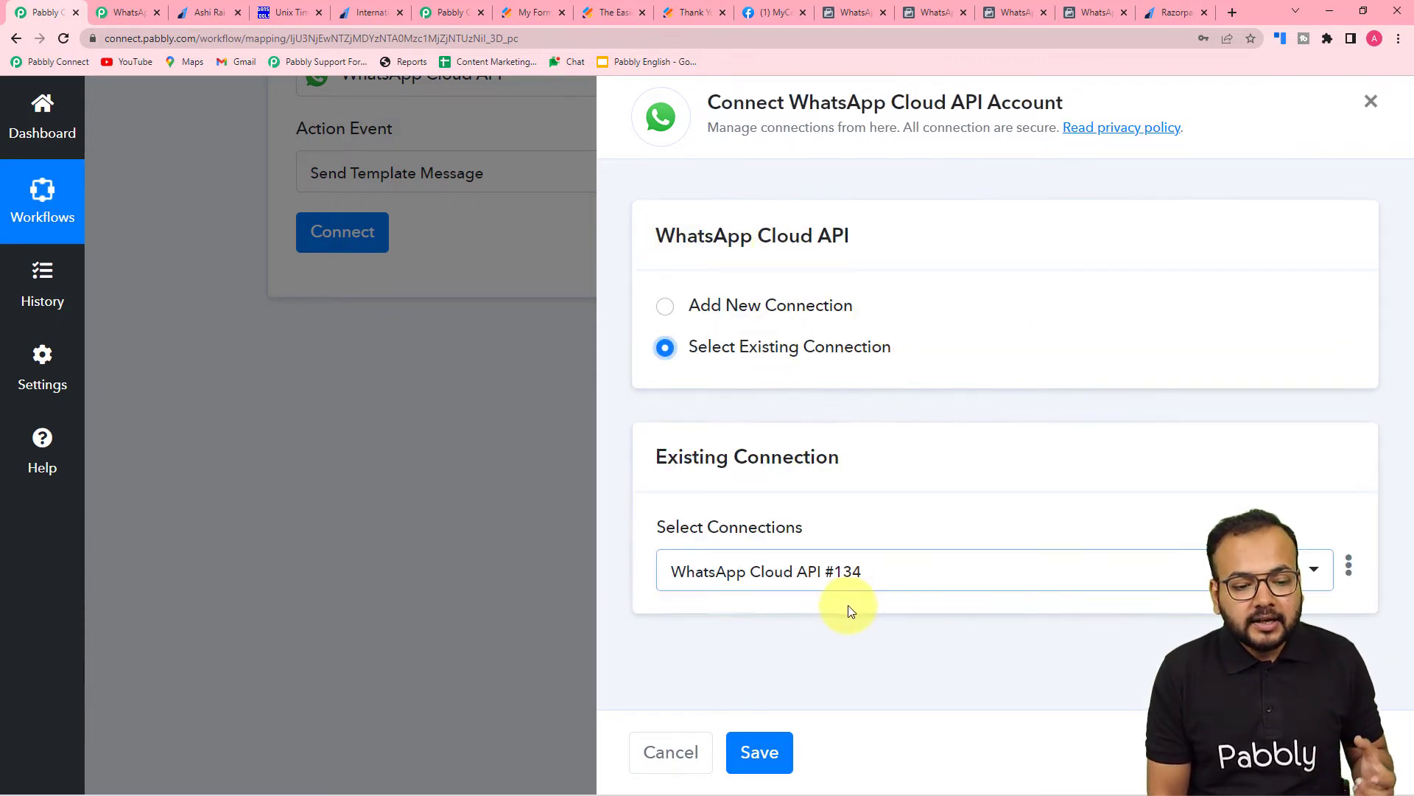
- Select the existing connection WhatsApp Cloud API Final for the Send Template Message step and save it
{"action": "left_click", "coordinate": [870, 573]}
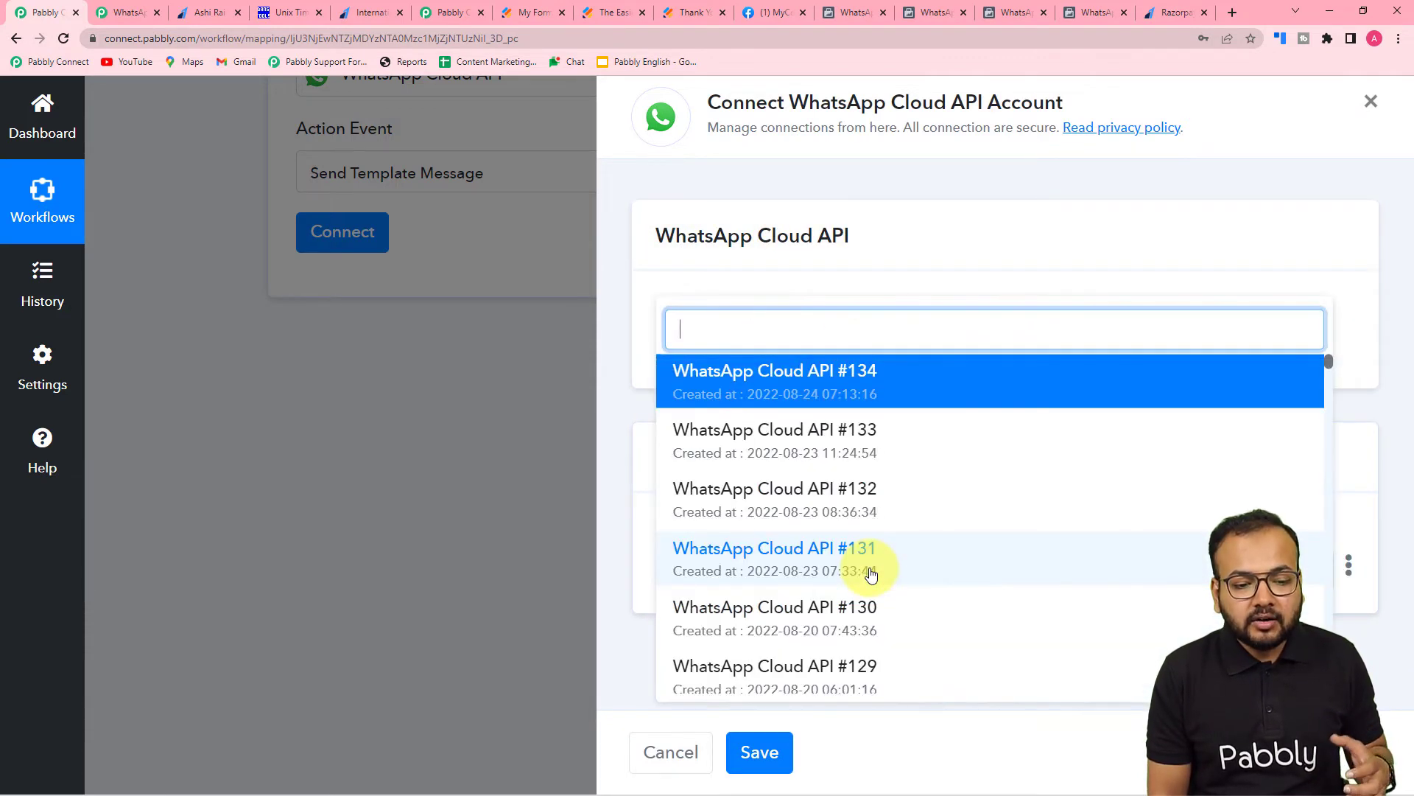
{"action": "scroll", "coordinate": [820, 454], "scroll_direction": "down", "scroll_amount": 4}
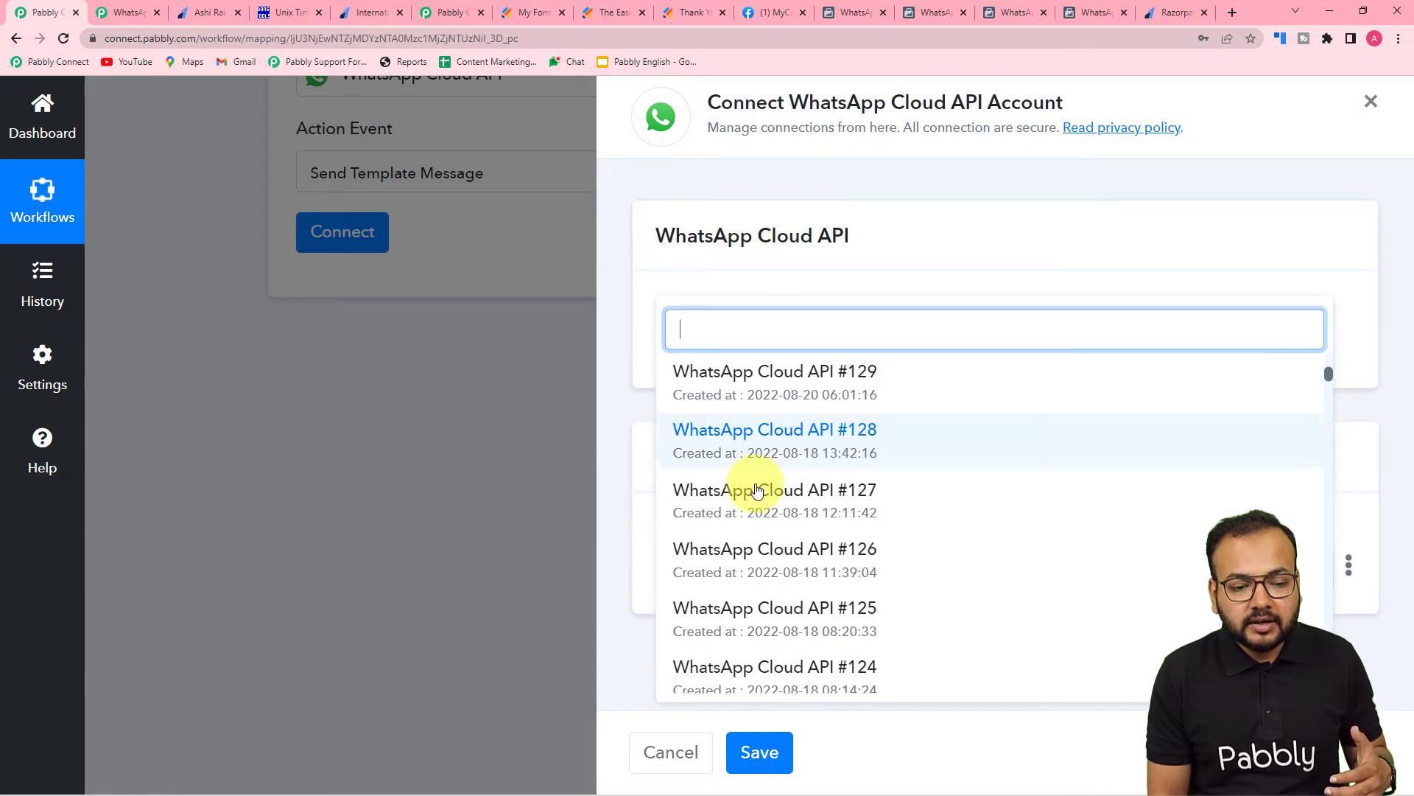
{"action": "scroll", "coordinate": [758, 491], "scroll_direction": "down", "scroll_amount": 20}
{"action": "scroll", "coordinate": [758, 490], "scroll_direction": "down", "scroll_amount": 20}
{"action": "scroll", "coordinate": [757, 491], "scroll_direction": "down", "scroll_amount": 20}
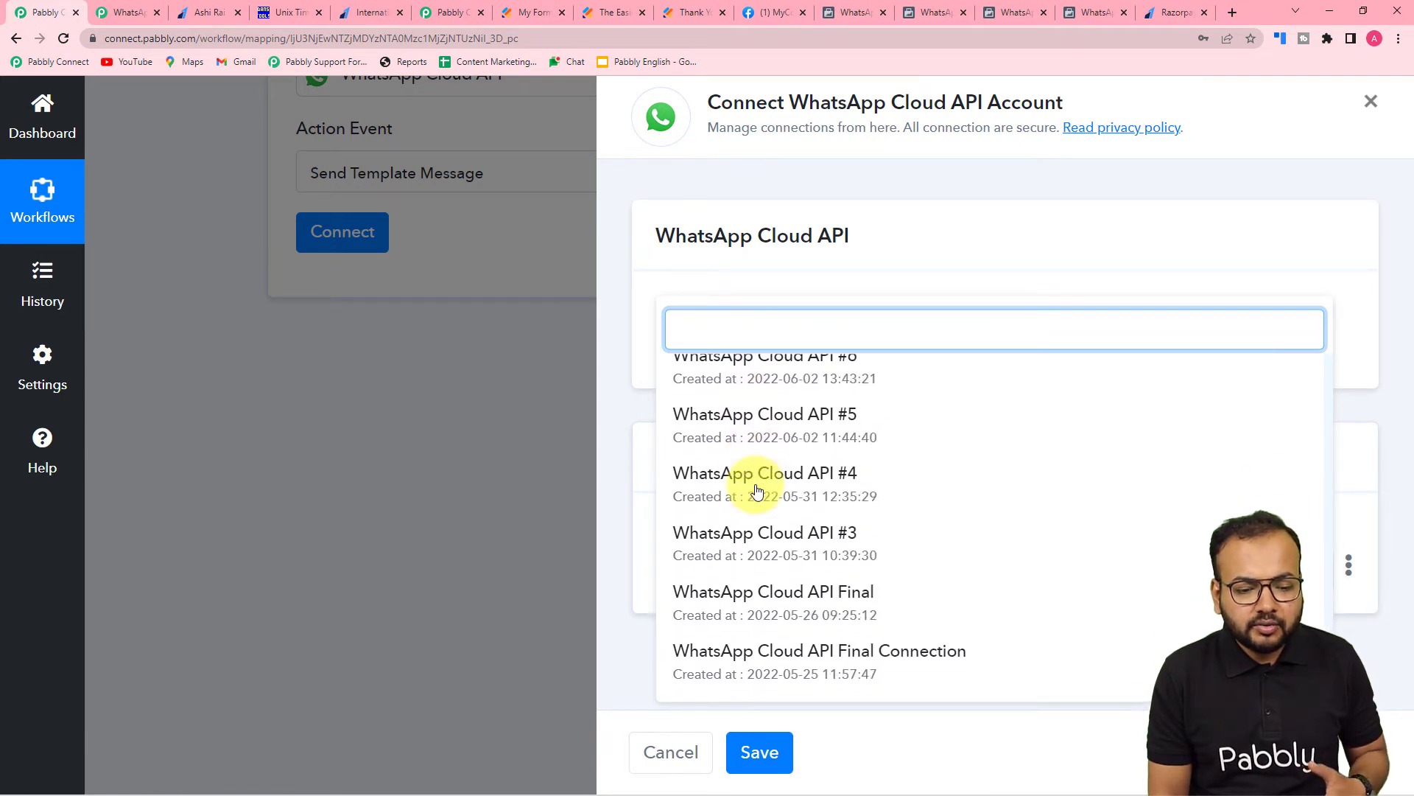
{"action": "left_click", "coordinate": [814, 606]}
{"action": "left_click", "coordinate": [759, 753]}
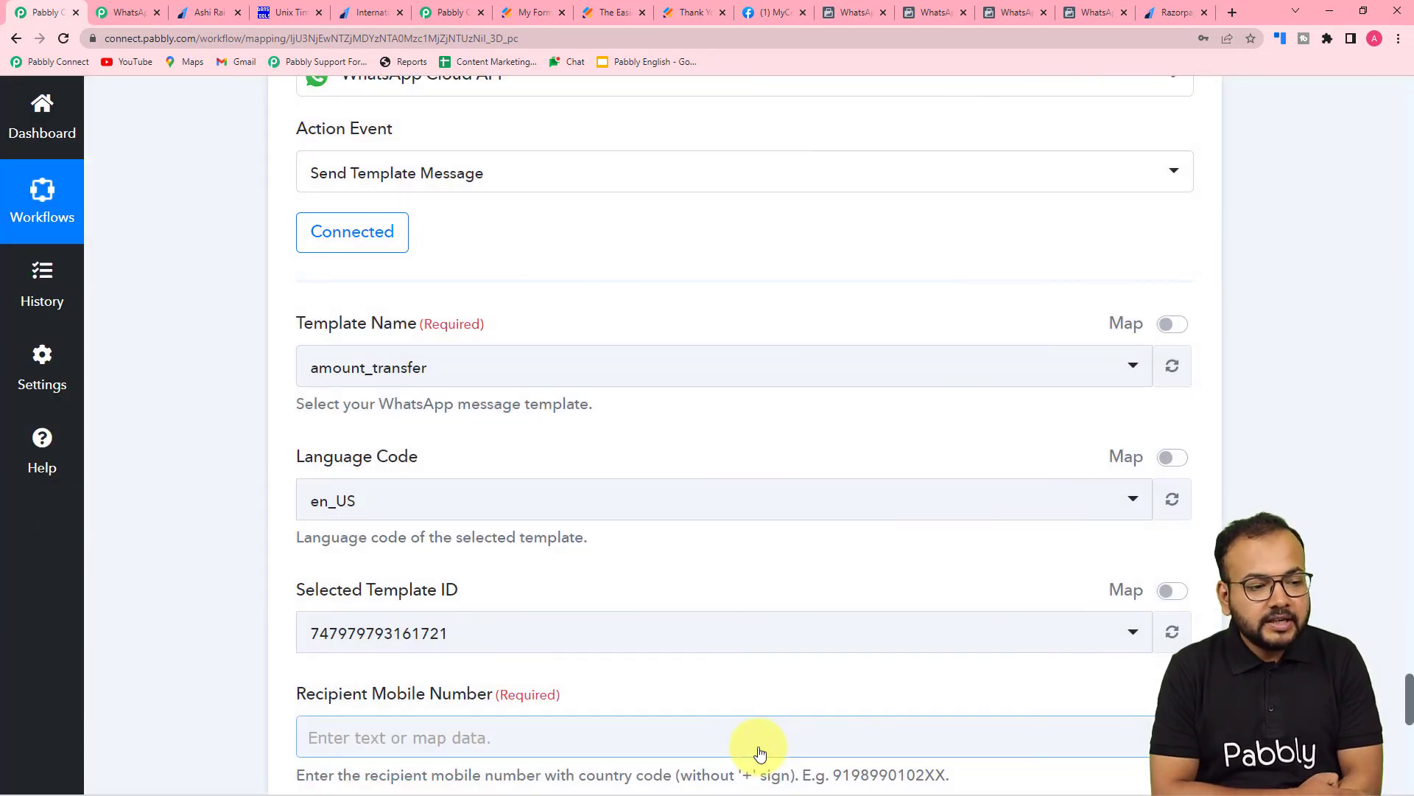
- Review the template message fields, the link for creating templates in the Meta app, and the WhatsApp message templates list
{"action": "scroll", "coordinate": [265, 259], "scroll_direction": "down", "scroll_amount": 2}
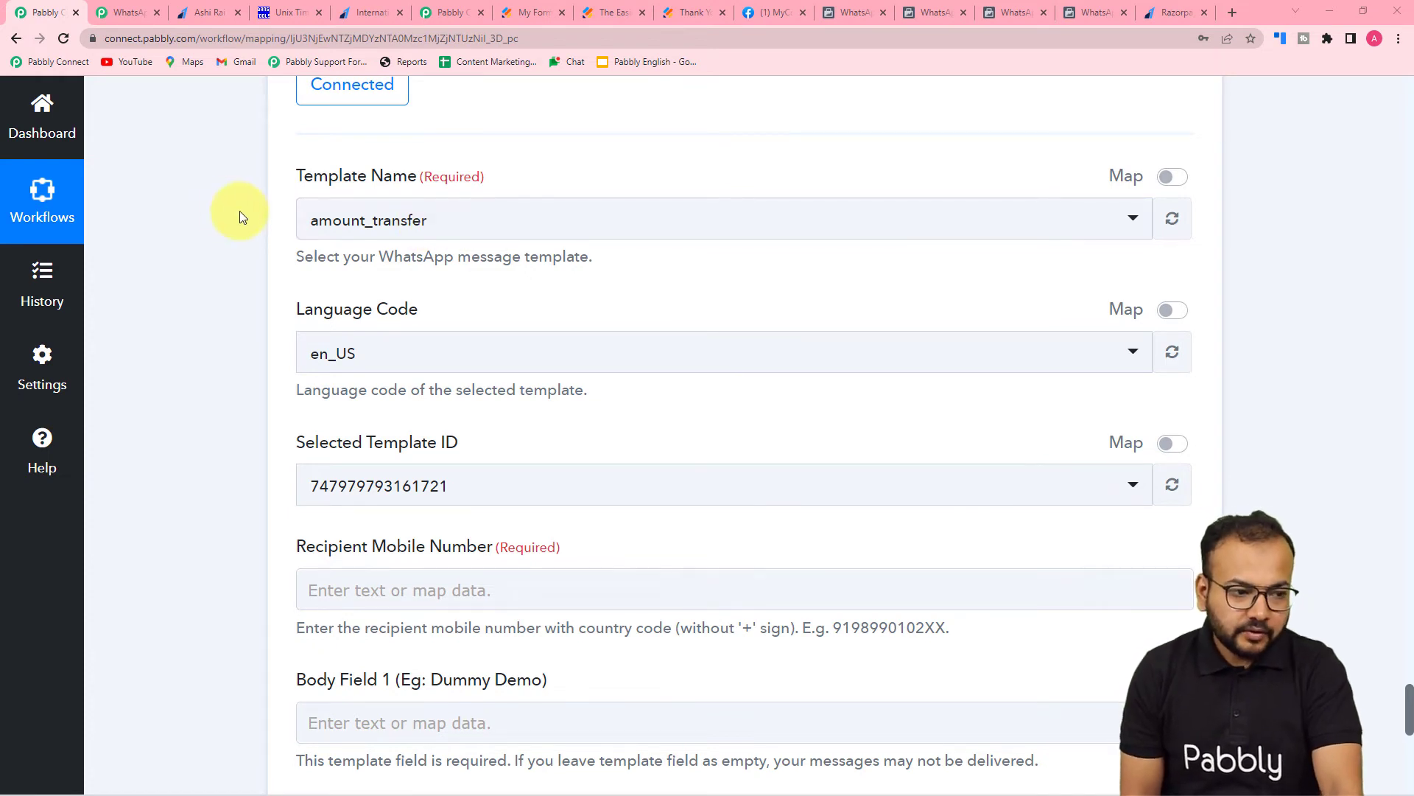
{"action": "scroll", "coordinate": [240, 212], "scroll_direction": "up", "scroll_amount": 3}
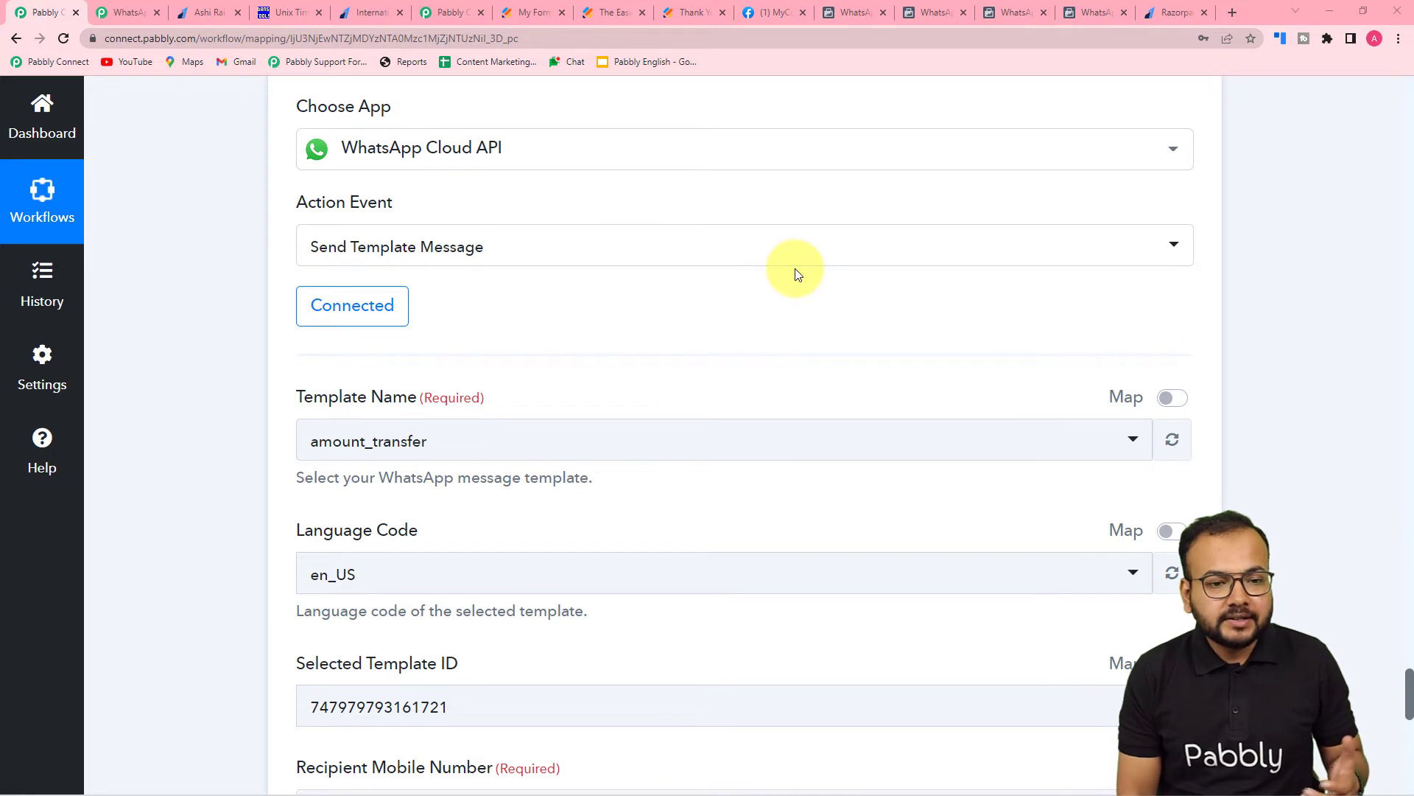
{"action": "left_click", "coordinate": [782, 10]}
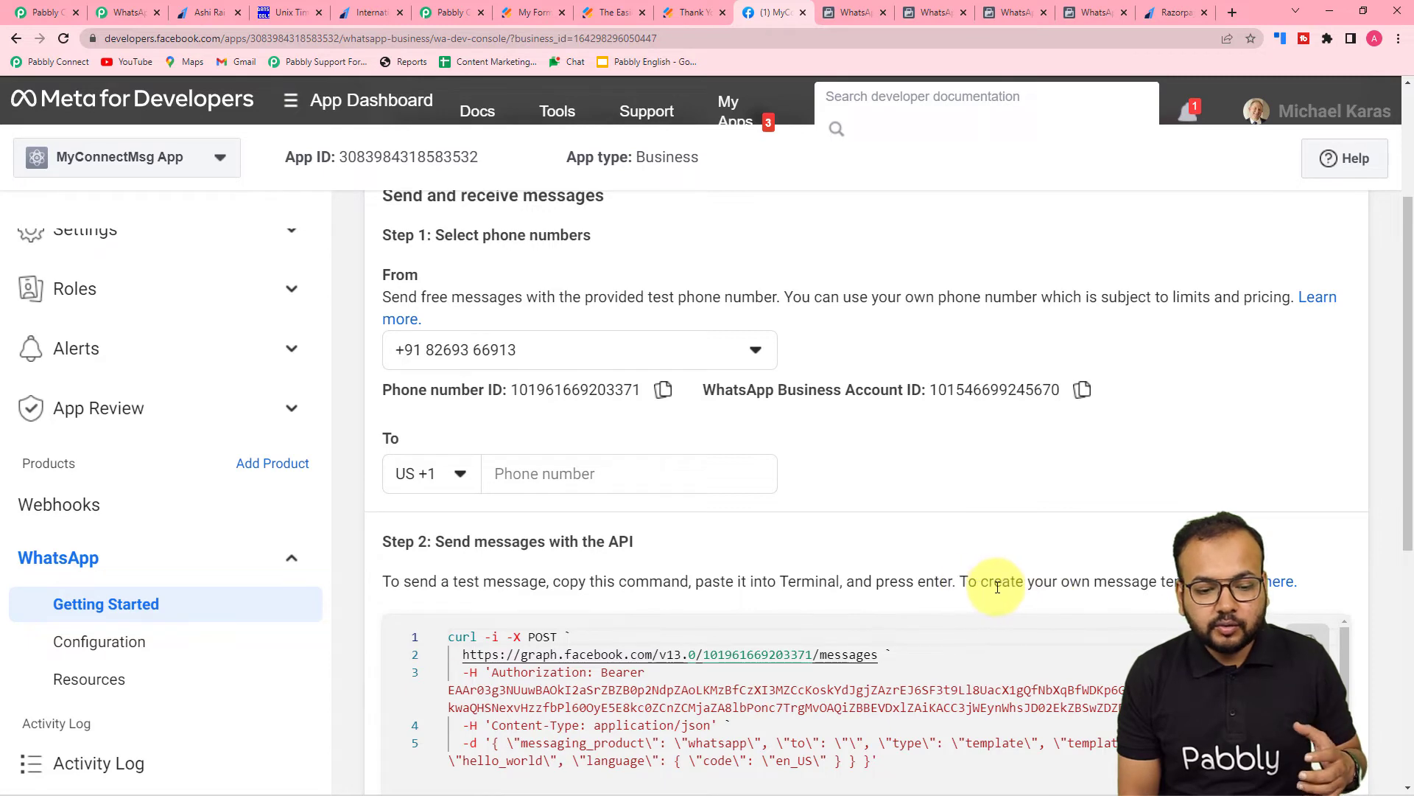
{"action": "scroll", "coordinate": [983, 584], "scroll_direction": "down", "scroll_amount": 3}
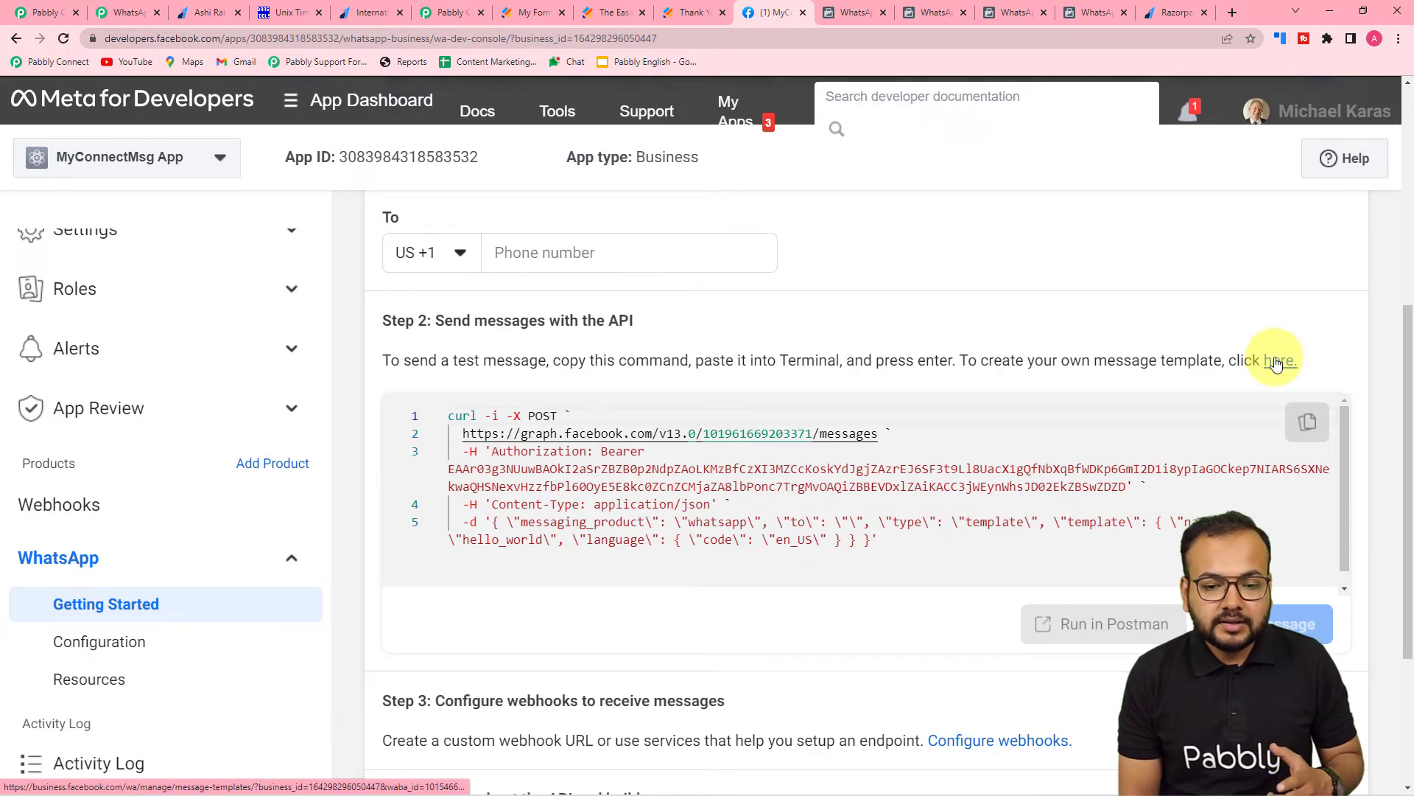
{"action": "left_click", "coordinate": [850, 22]}
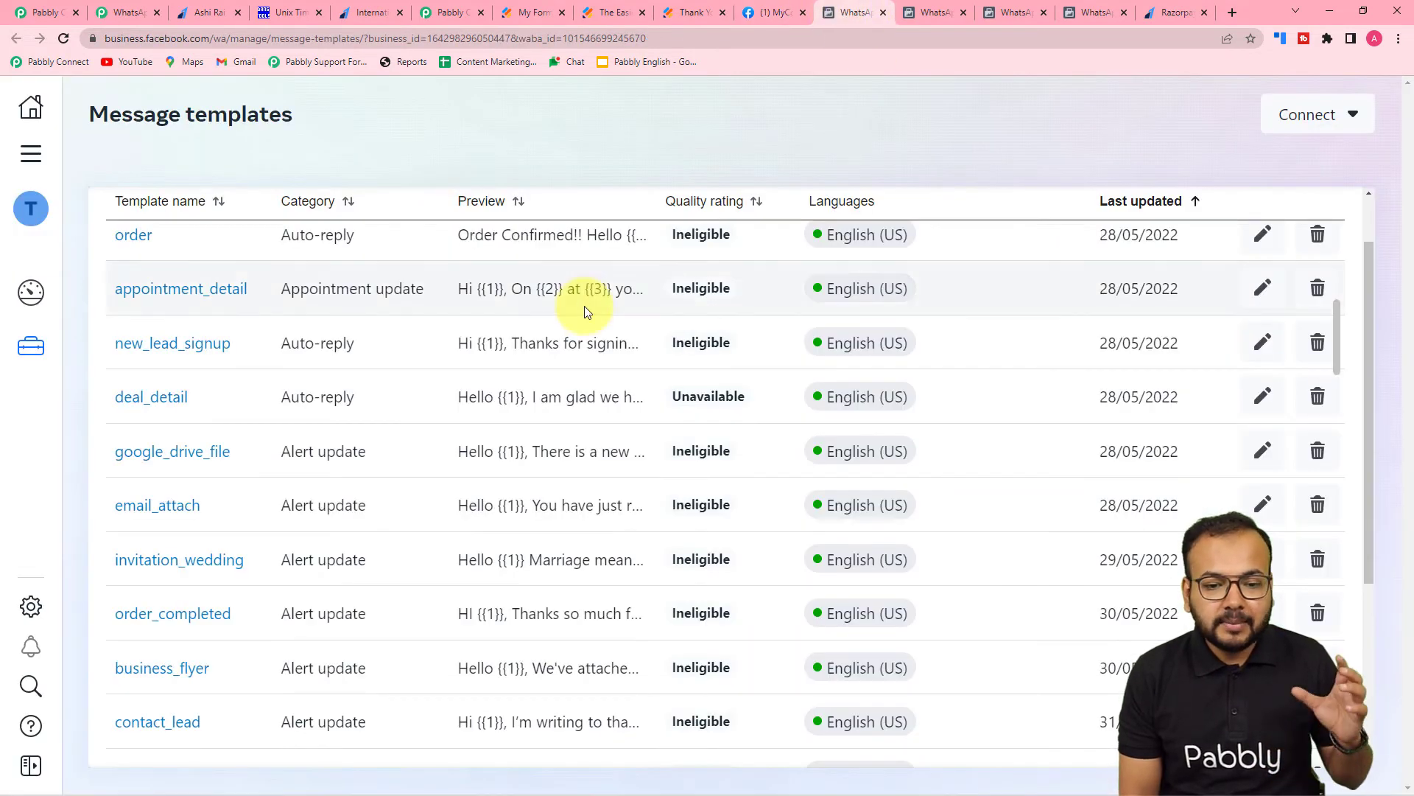
{"action": "scroll", "coordinate": [585, 307], "scroll_direction": "up", "scroll_amount": 9}
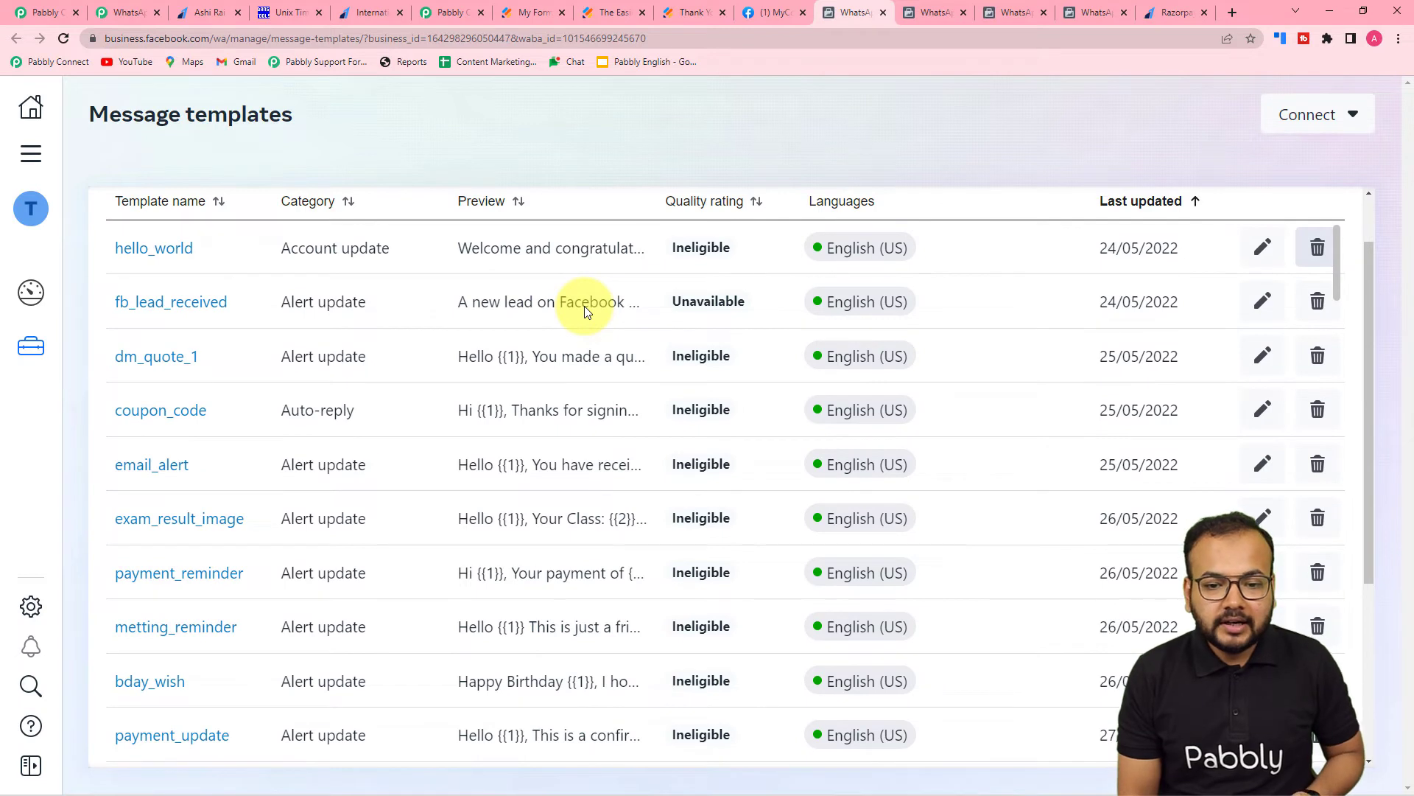
{"action": "scroll", "coordinate": [1371, 205], "scroll_direction": "up", "scroll_amount": 1}
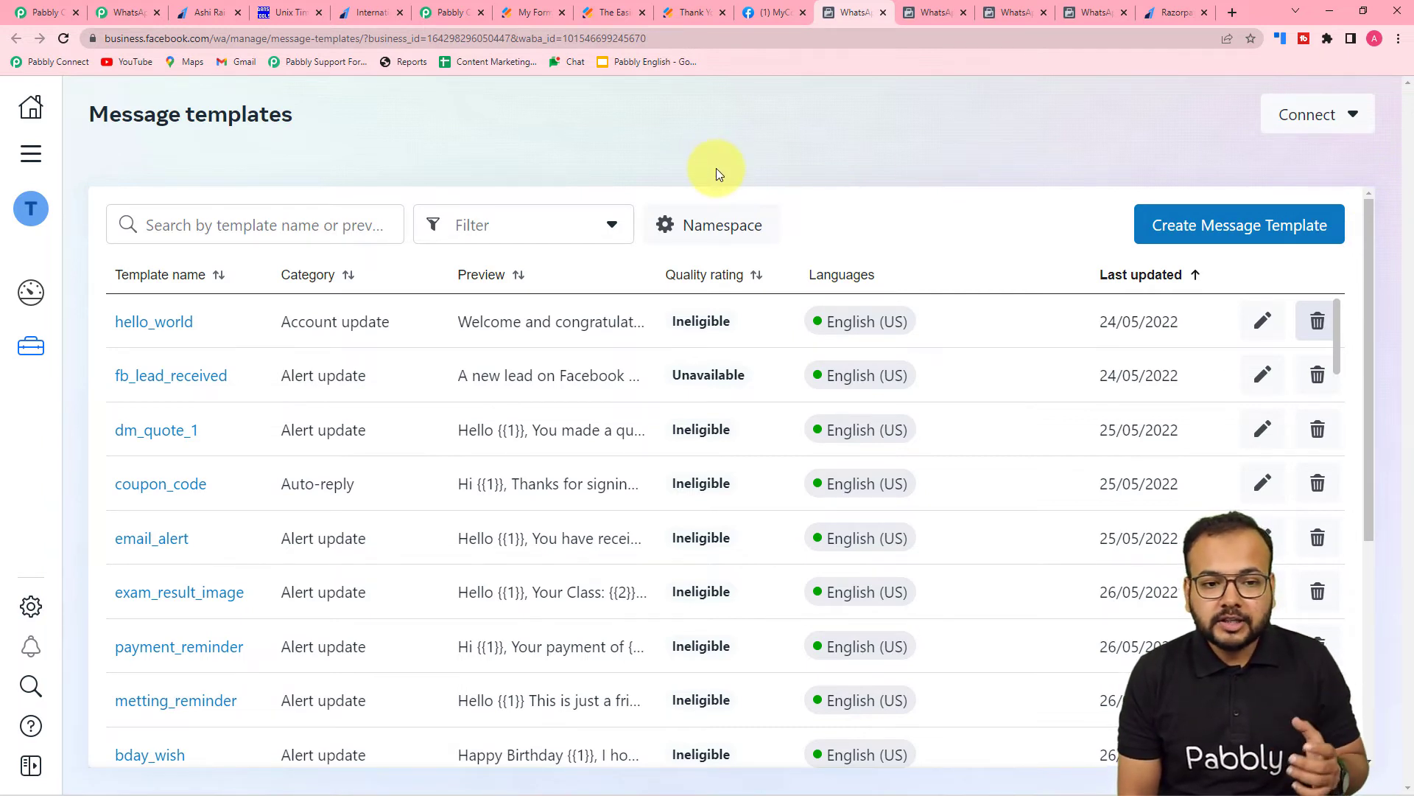
{"action": "left_click", "coordinate": [935, 3]}
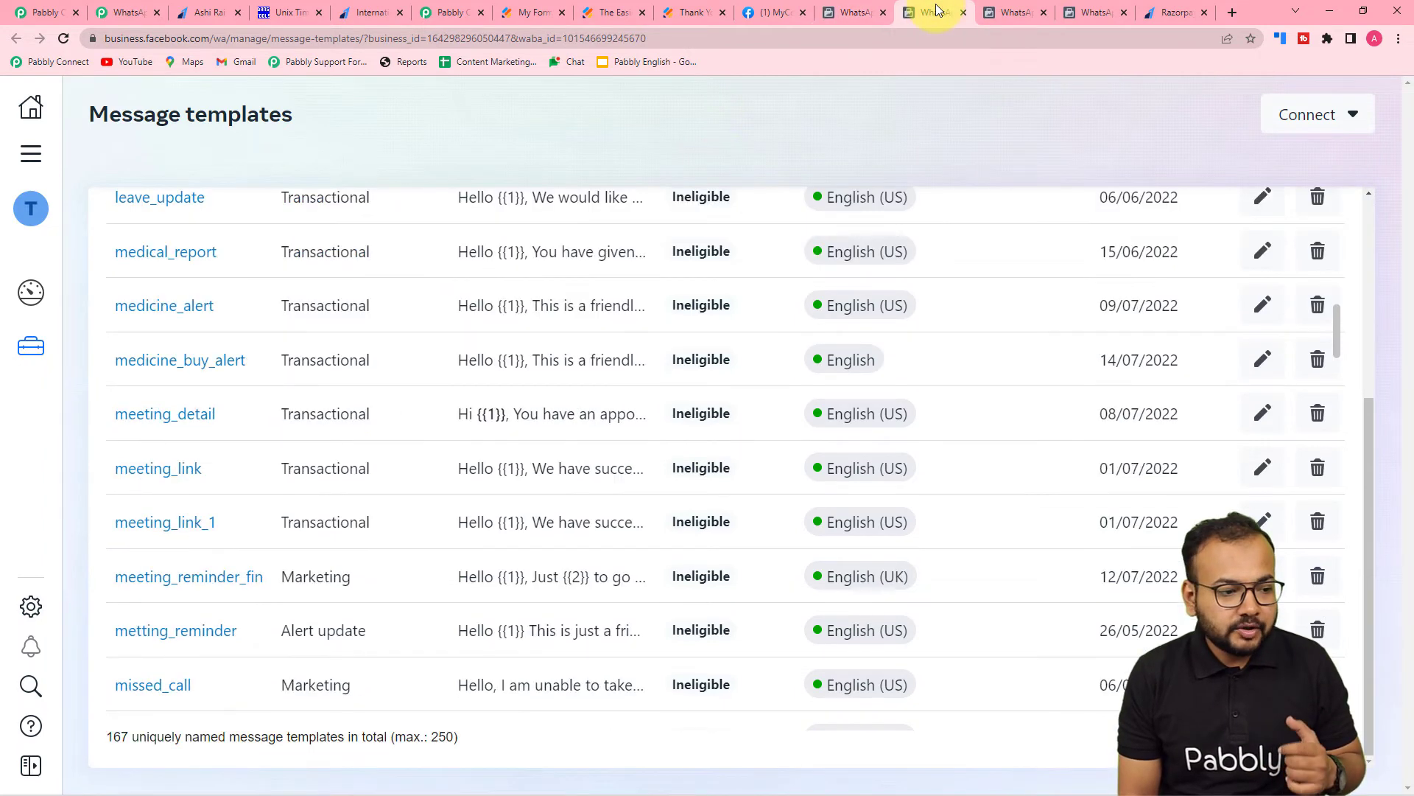
- Examine the payment_link_order template's body text and the numbered variables in its preview
{"action": "left_click", "coordinate": [1094, 12]}
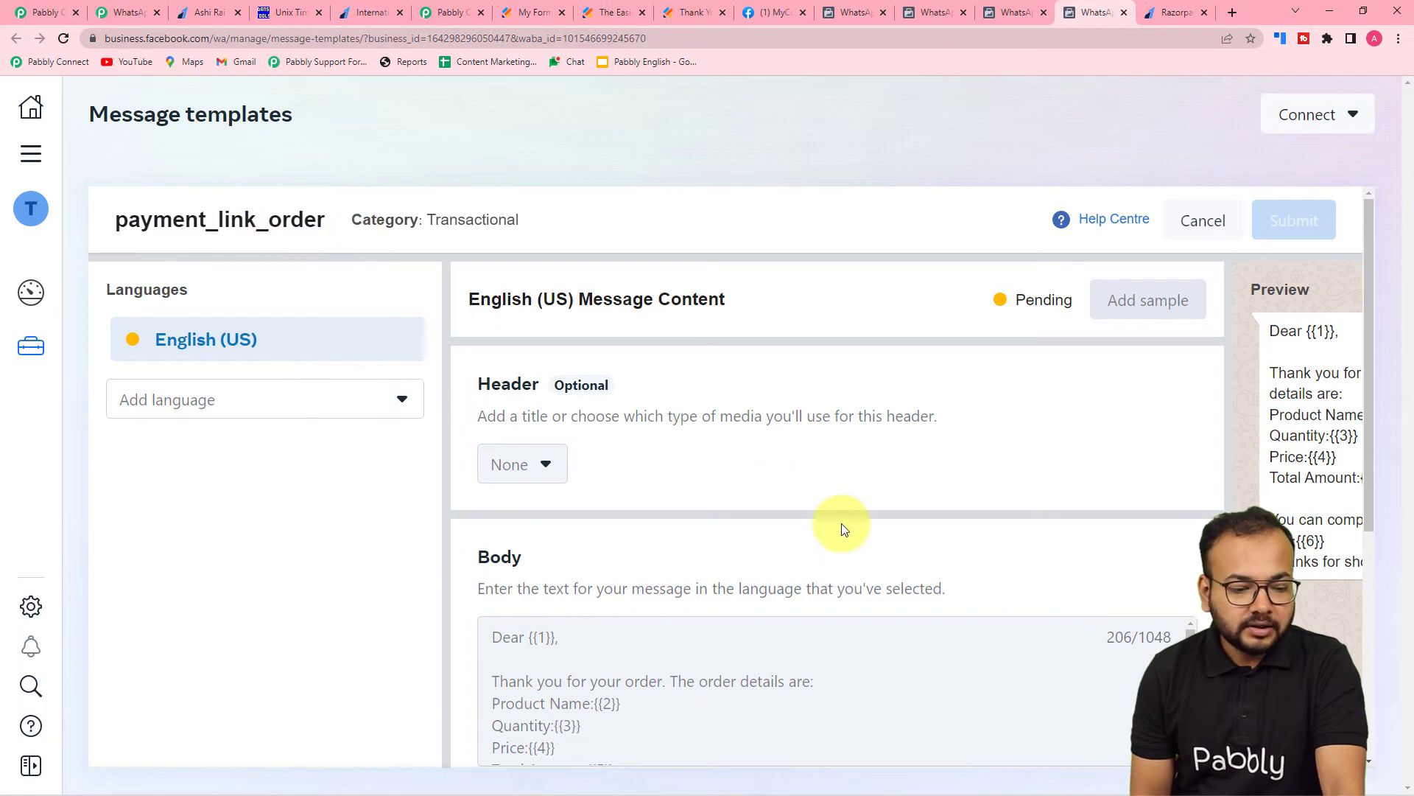
{"action": "scroll", "coordinate": [841, 523], "scroll_direction": "down", "scroll_amount": 5}
{"action": "left_click_drag", "start_coordinate": [1004, 762], "coordinate": [1191, 761]}
{"action": "scroll", "coordinate": [1089, 521], "scroll_direction": "up", "scroll_amount": 5}
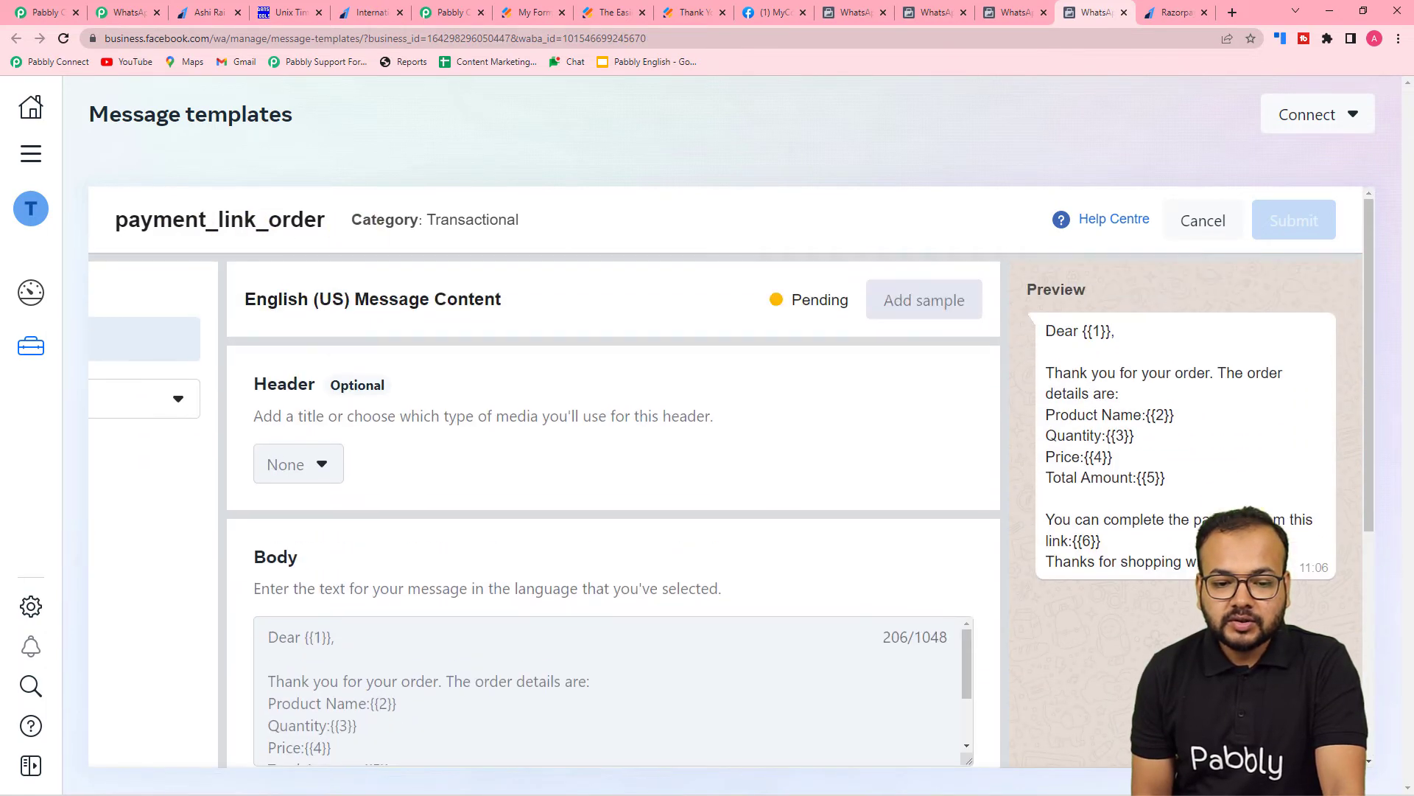
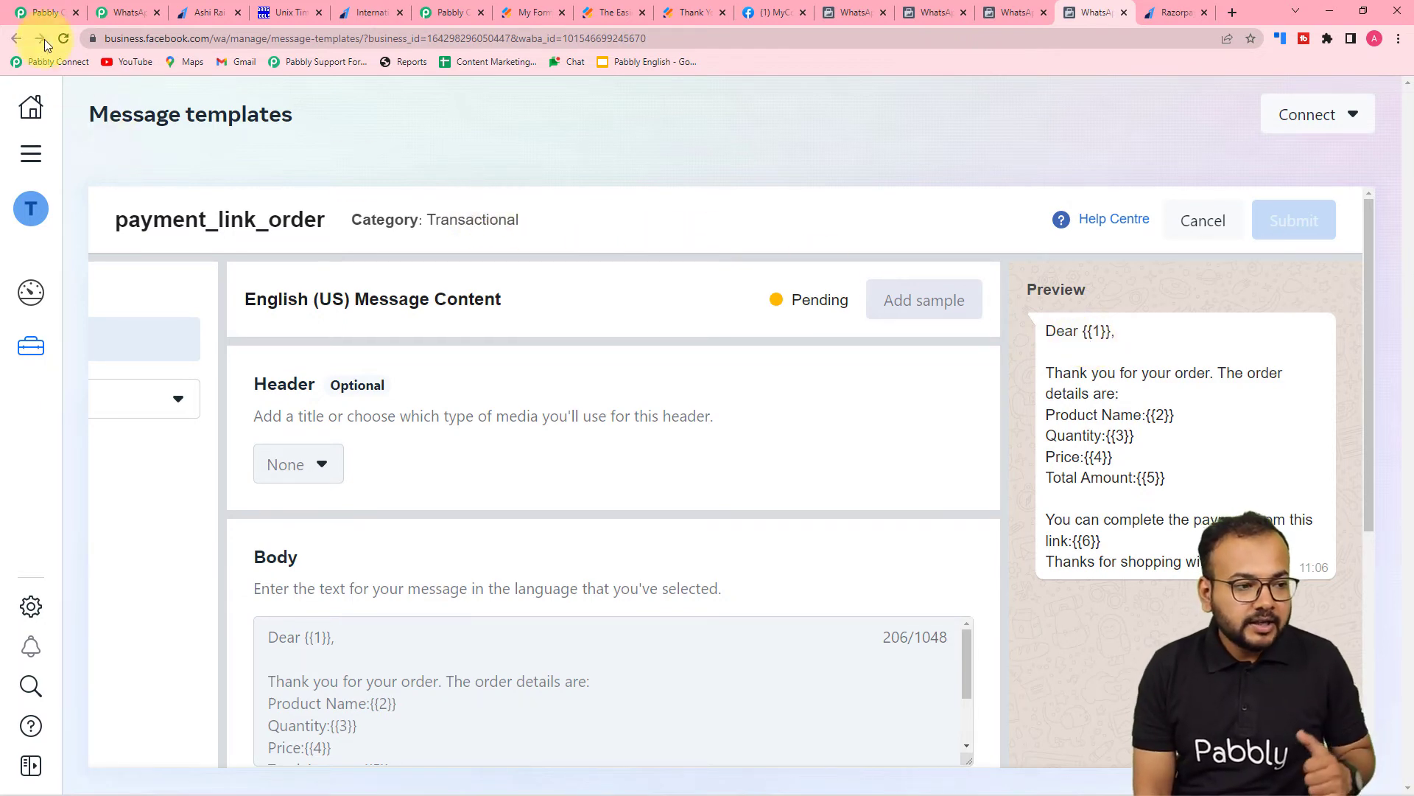
- Back in Pabbly Connect, choose payment_link_order as the template name for the WhatsApp message
{"action": "left_click", "coordinate": [41, 13]}
{"action": "scroll", "coordinate": [331, 309], "scroll_direction": "down", "scroll_amount": 2}
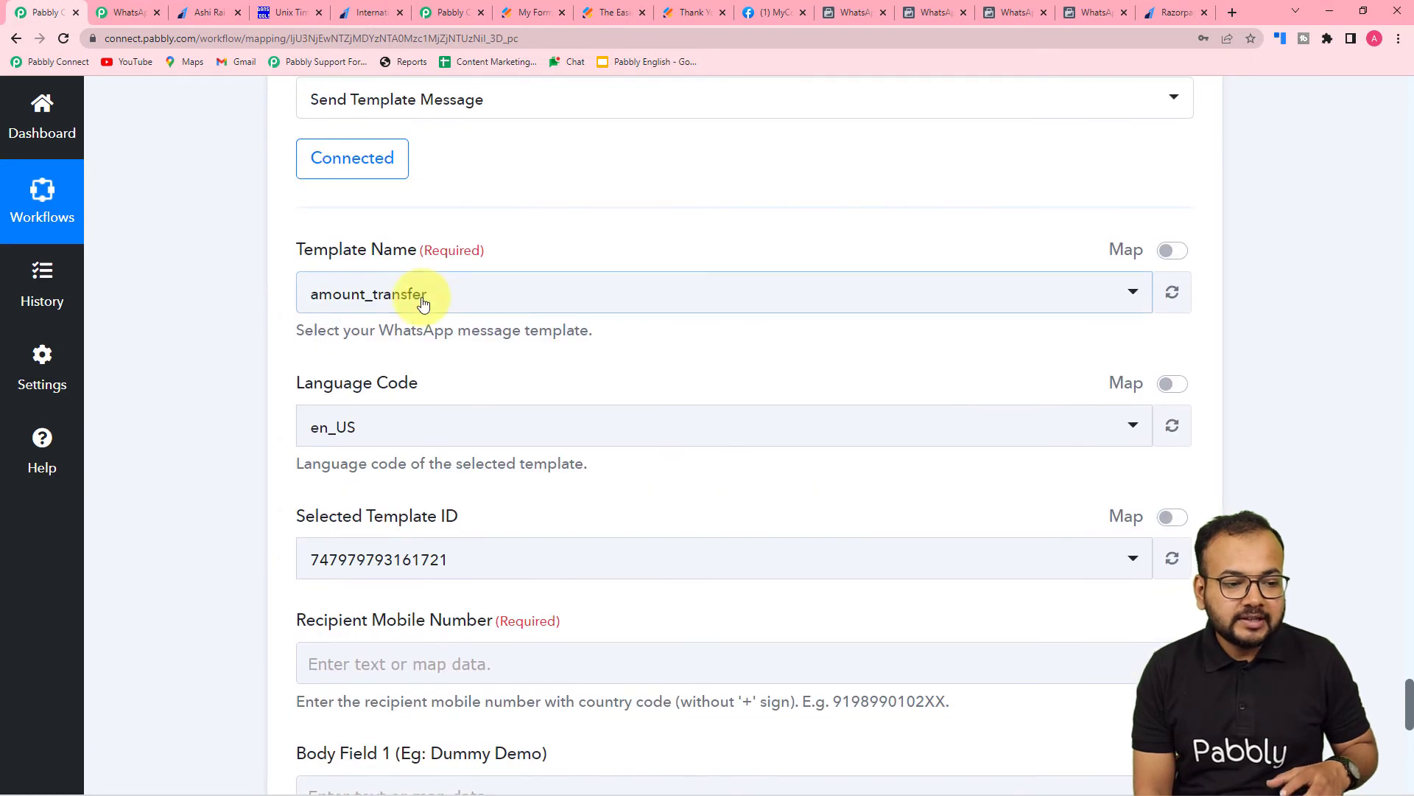
{"action": "left_click", "coordinate": [422, 302]}
{"action": "scroll", "coordinate": [427, 467], "scroll_direction": "down", "scroll_amount": 5}
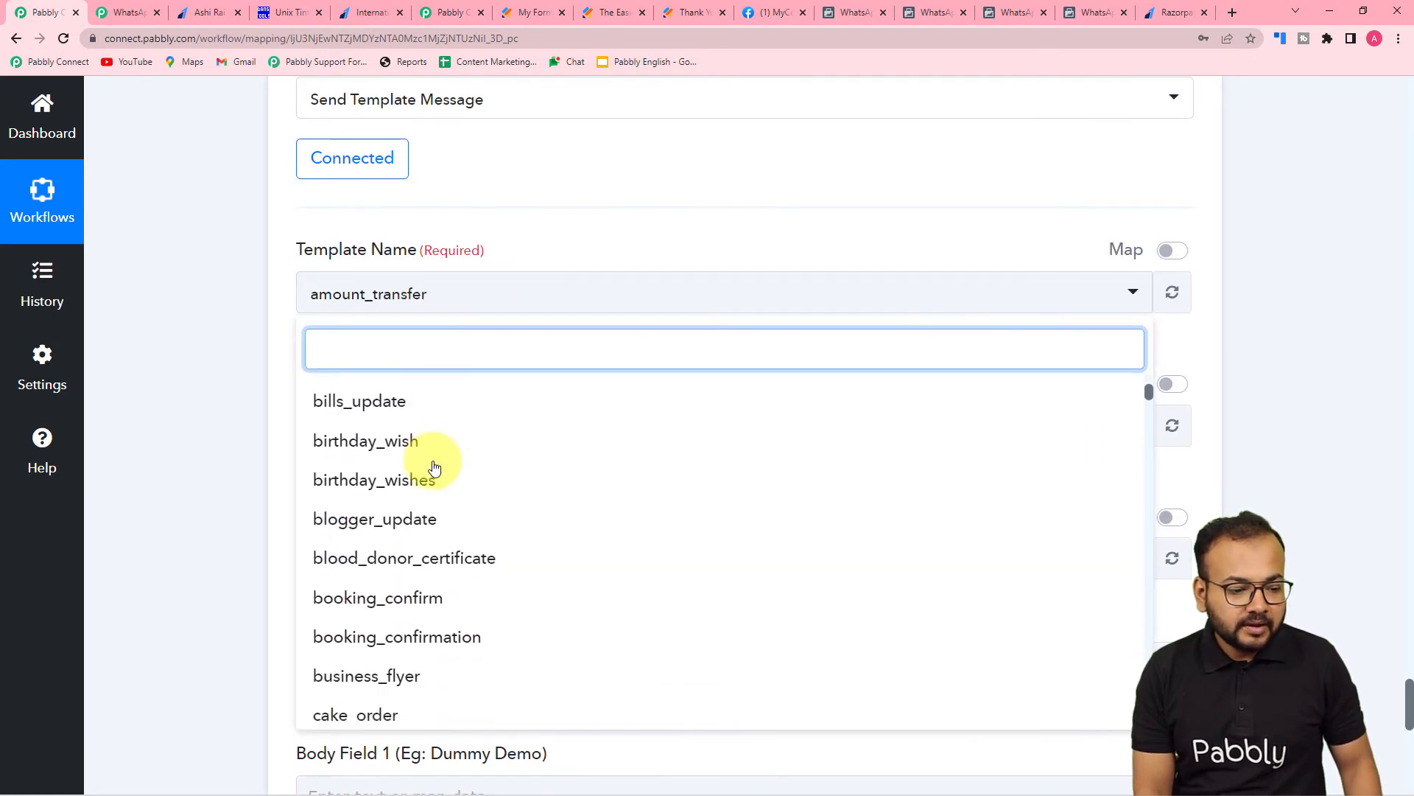
{"action": "type", "text": "pay"}
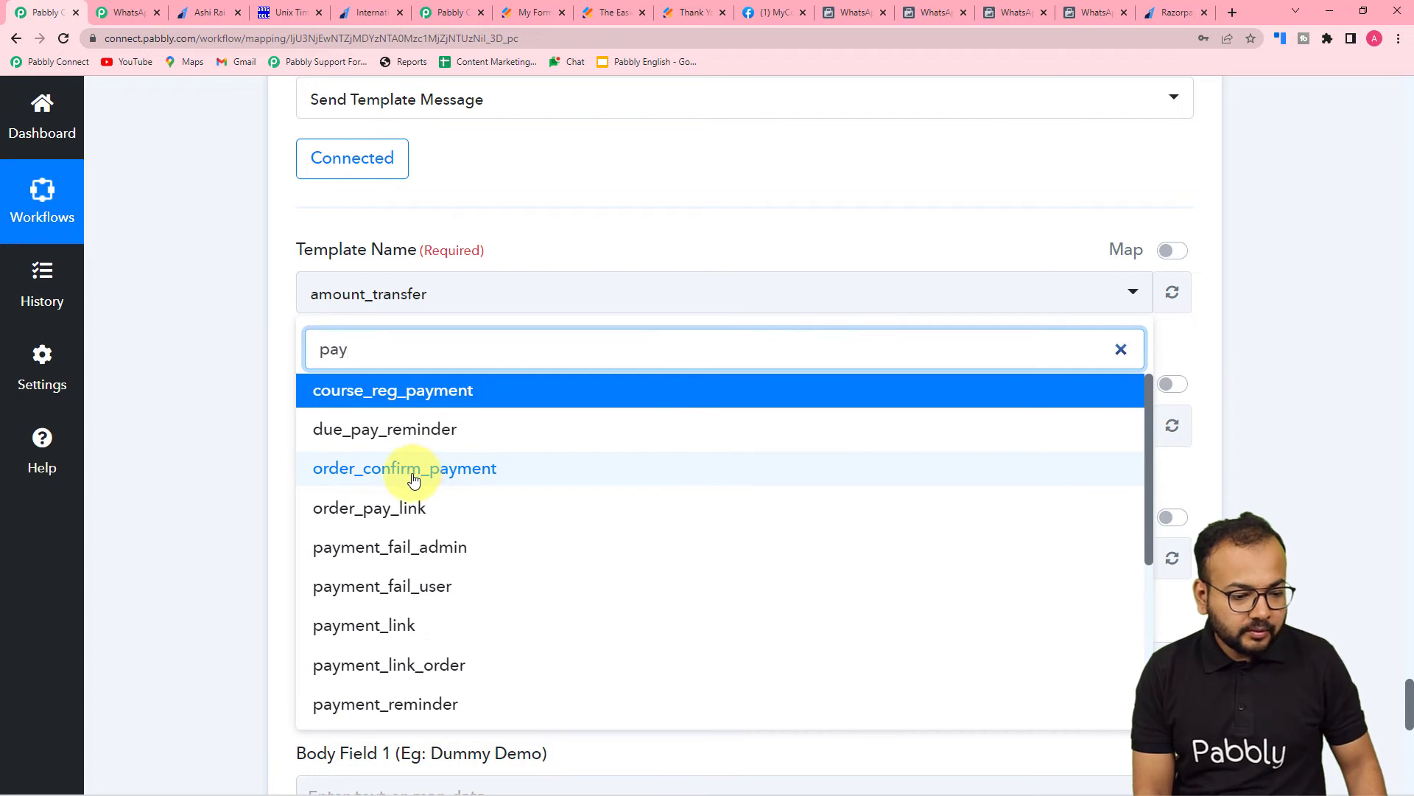
{"action": "type", "text": ","}
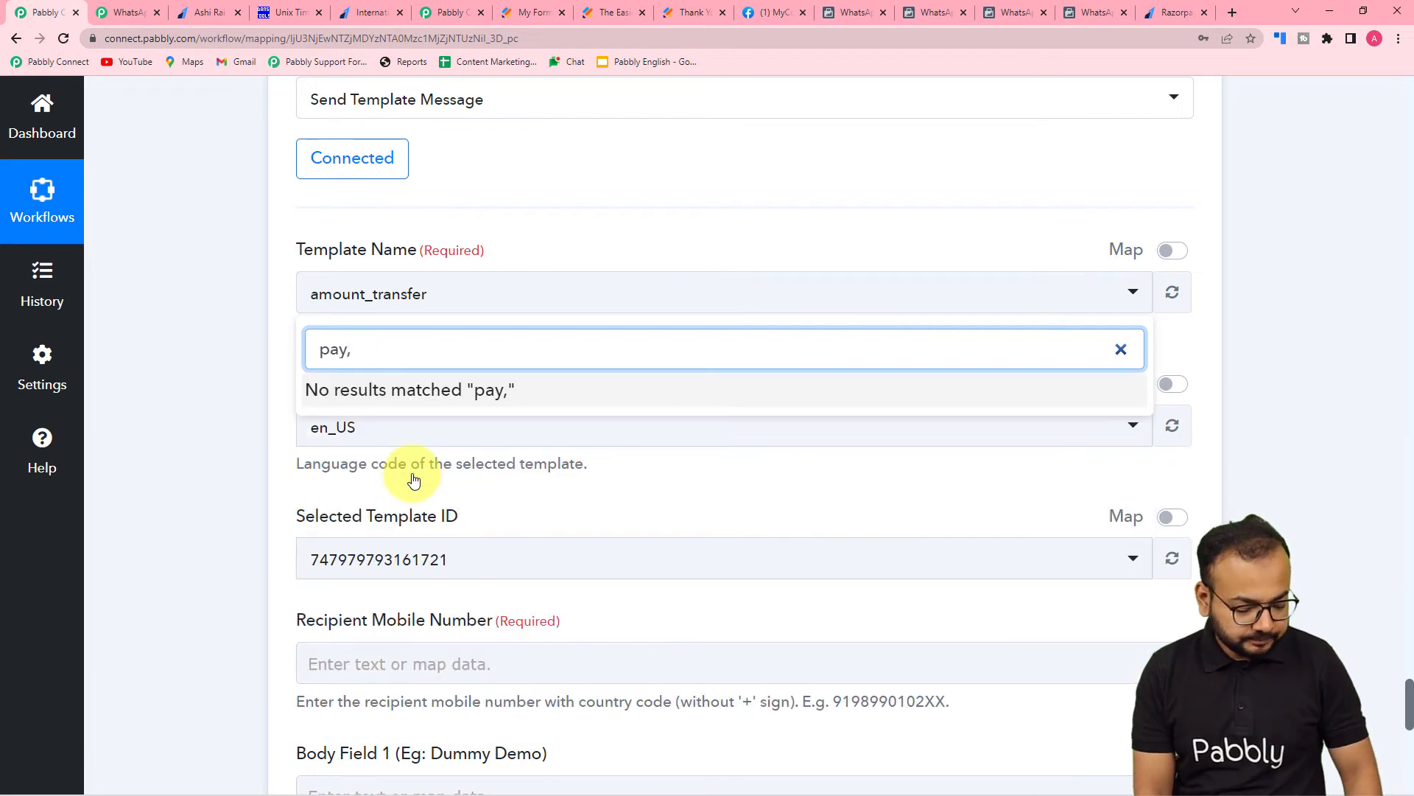
{"action": "key", "text": "BackSpace"}
{"action": "type", "text": "m"}
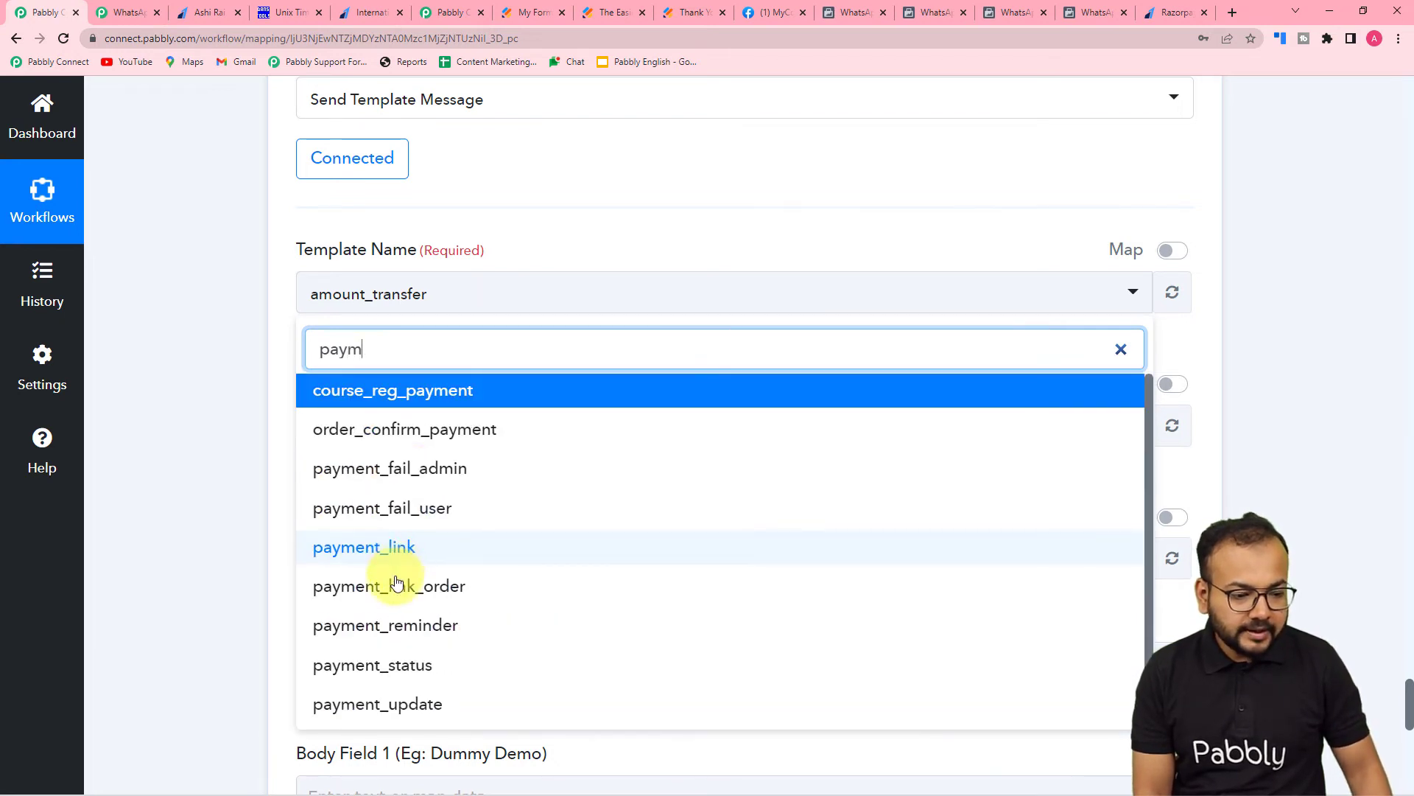
{"action": "left_click", "coordinate": [386, 586]}
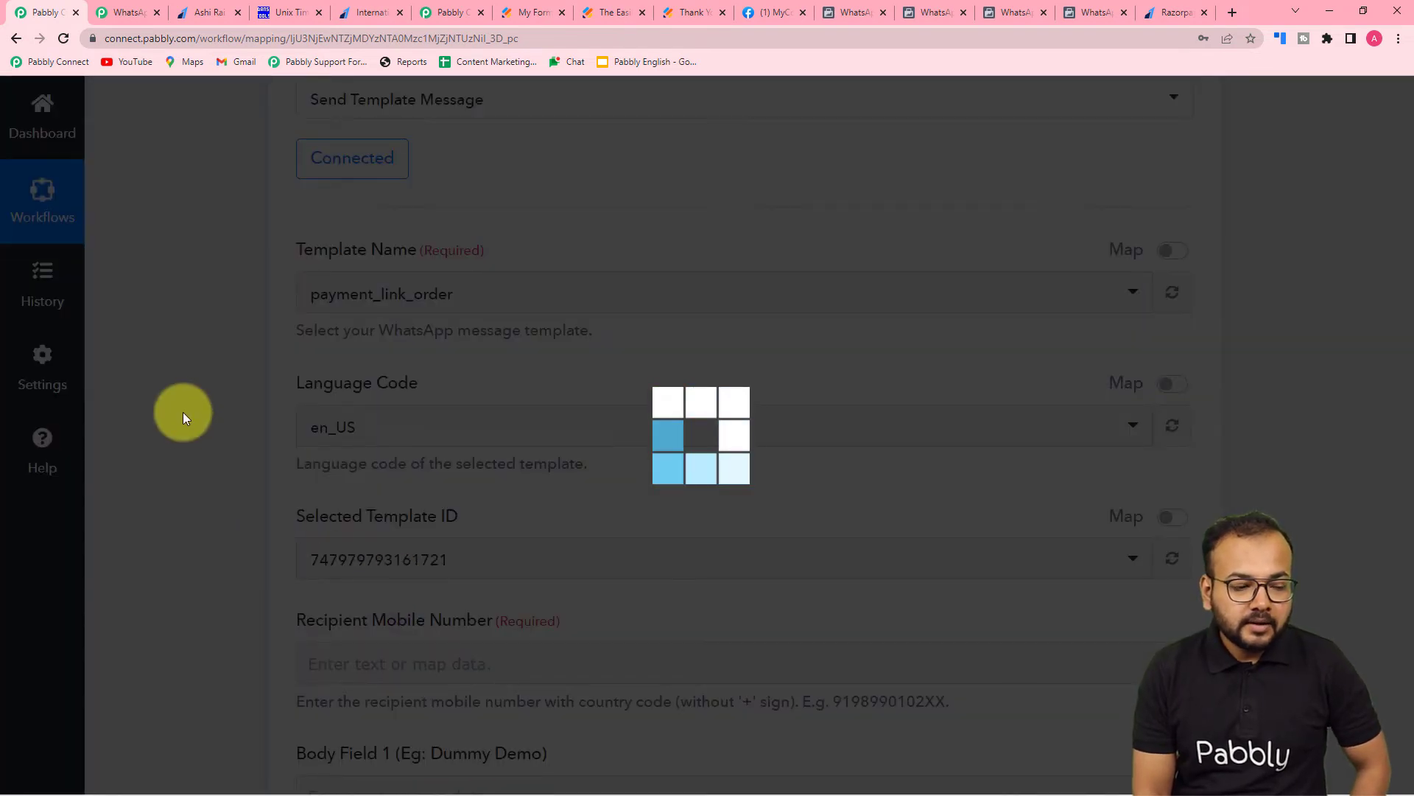
- Map RawRequest Q10 MobileNumber from the JotForm response to the Recipient Mobile Number field
{"action": "scroll", "coordinate": [183, 413], "scroll_direction": "down", "scroll_amount": 5}
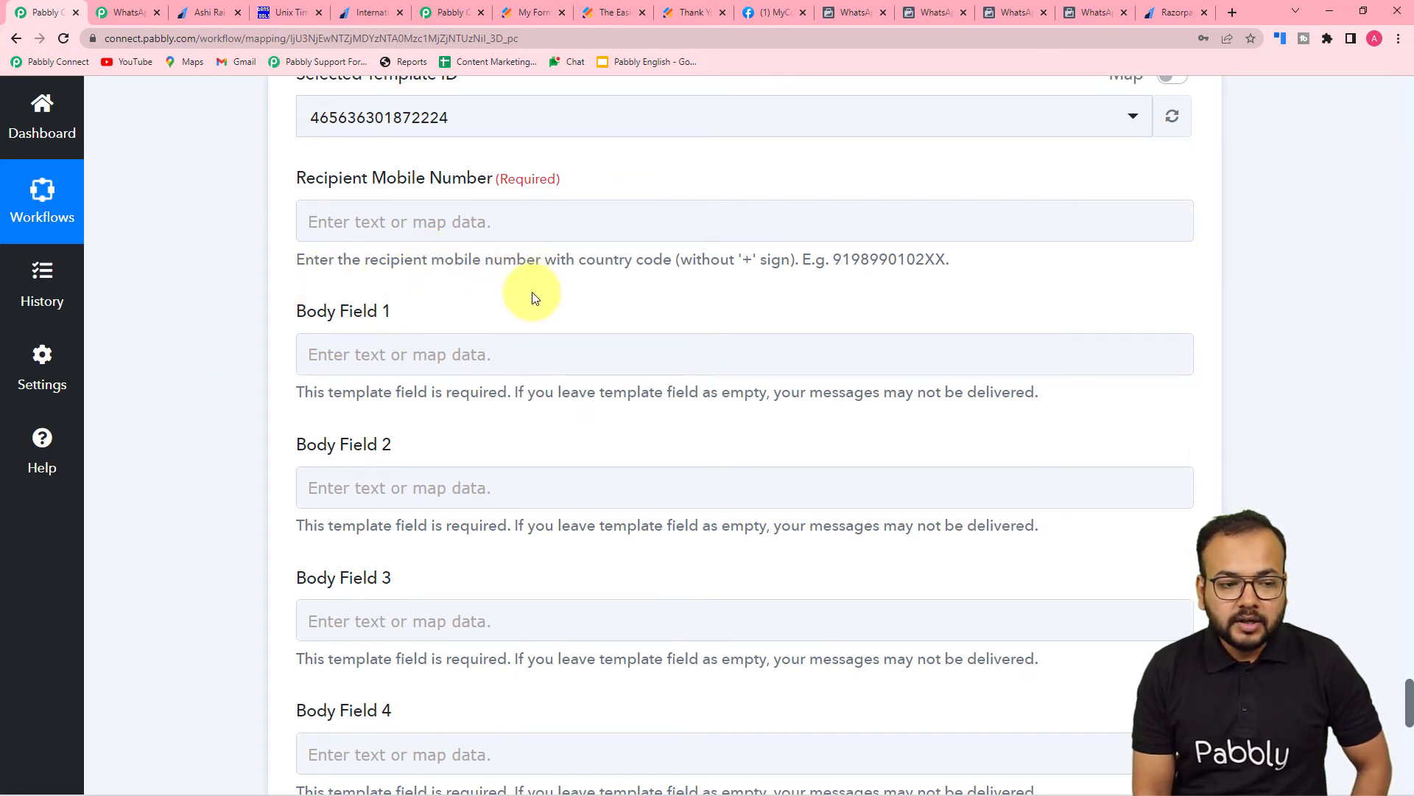
{"action": "left_click", "coordinate": [533, 219]}
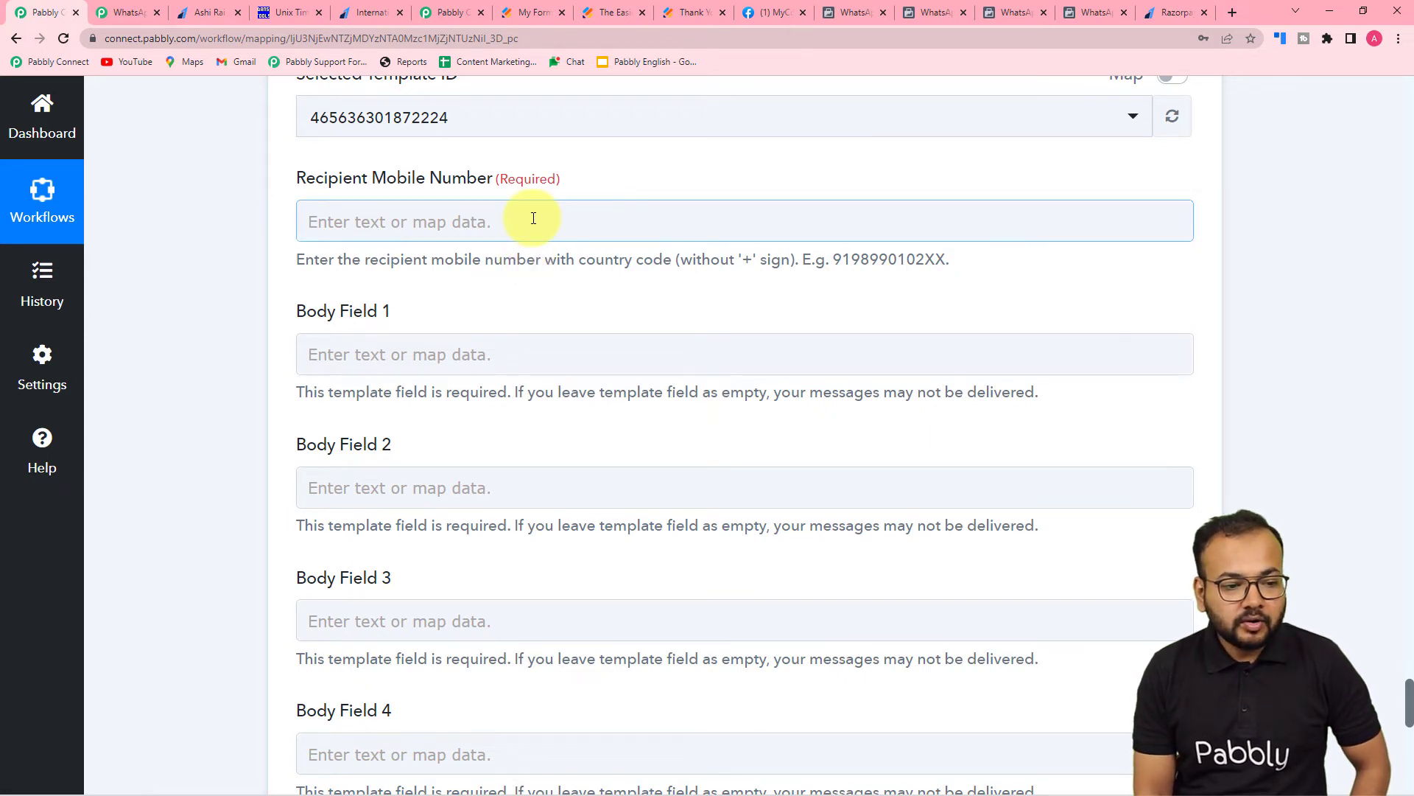
{"action": "left_click", "coordinate": [533, 218]}
{"action": "left_click", "coordinate": [457, 376]}
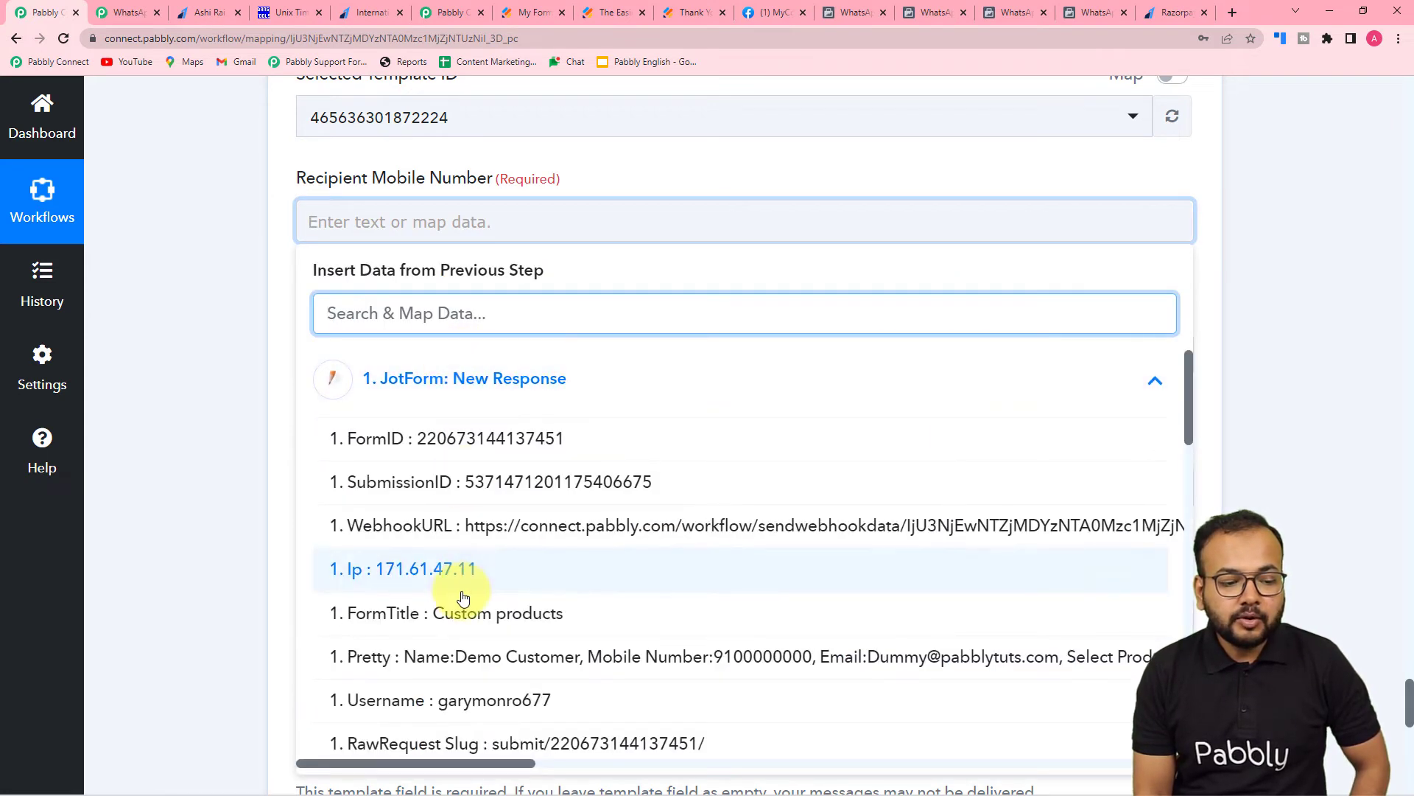
{"action": "scroll", "coordinate": [464, 596], "scroll_direction": "down", "scroll_amount": 4}
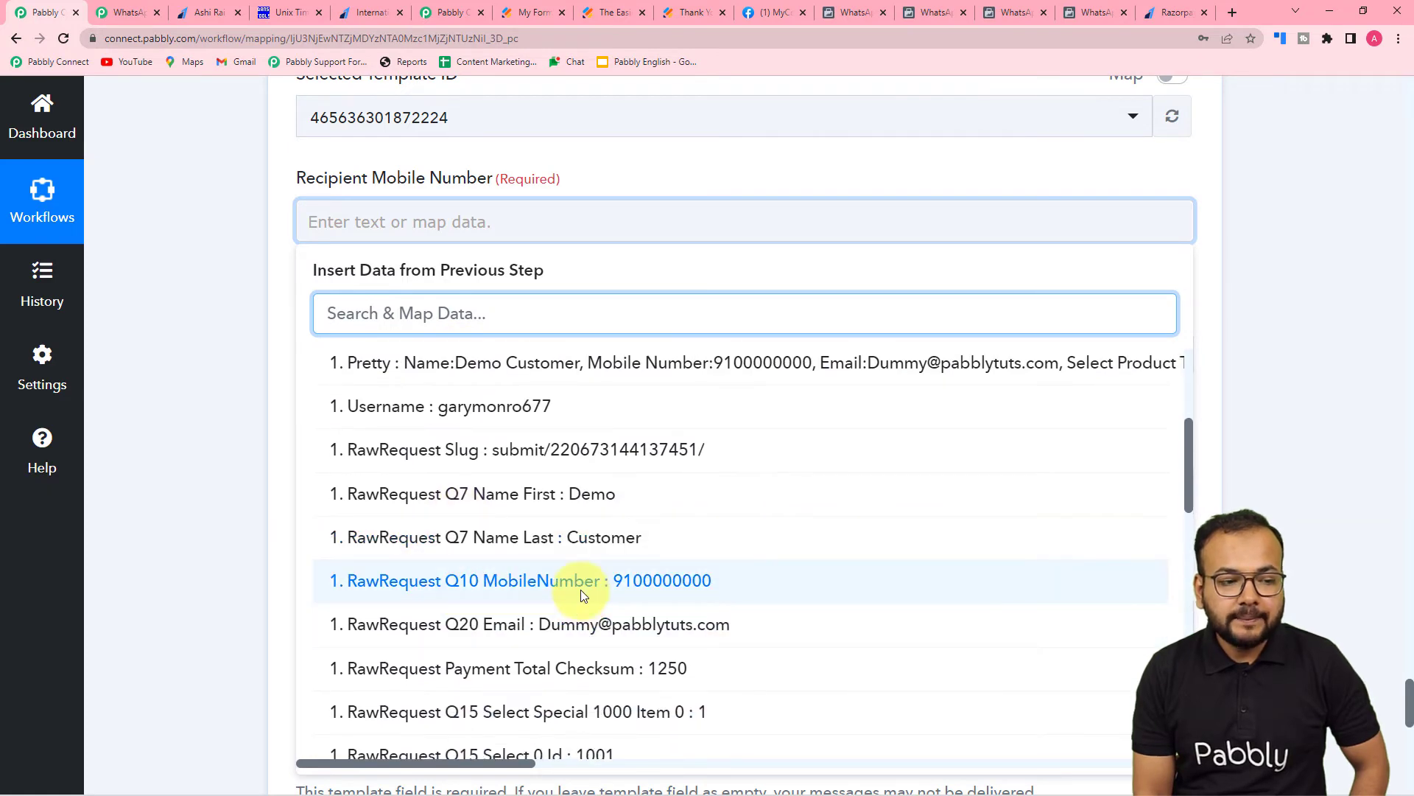
{"action": "left_click", "coordinate": [582, 582]}
{"action": "left_click", "coordinate": [210, 388]}
- Compare the WhatsApp step's empty body fields with the numbered variables in the payment_link_order template preview
{"action": "scroll", "coordinate": [210, 387], "scroll_direction": "down", "scroll_amount": 2}
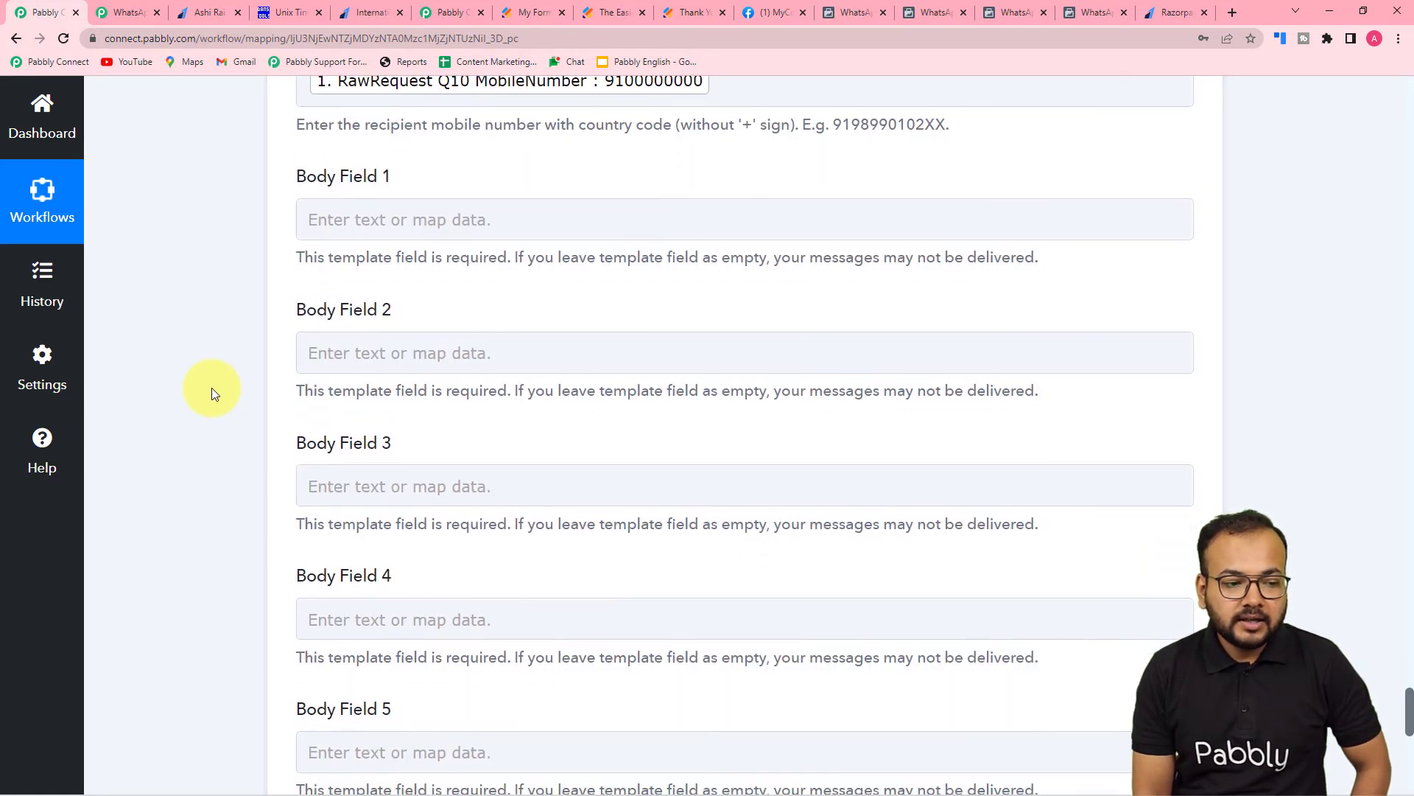
{"action": "scroll", "coordinate": [210, 387], "scroll_direction": "down", "scroll_amount": 1}
{"action": "left_click", "coordinate": [456, 537]}
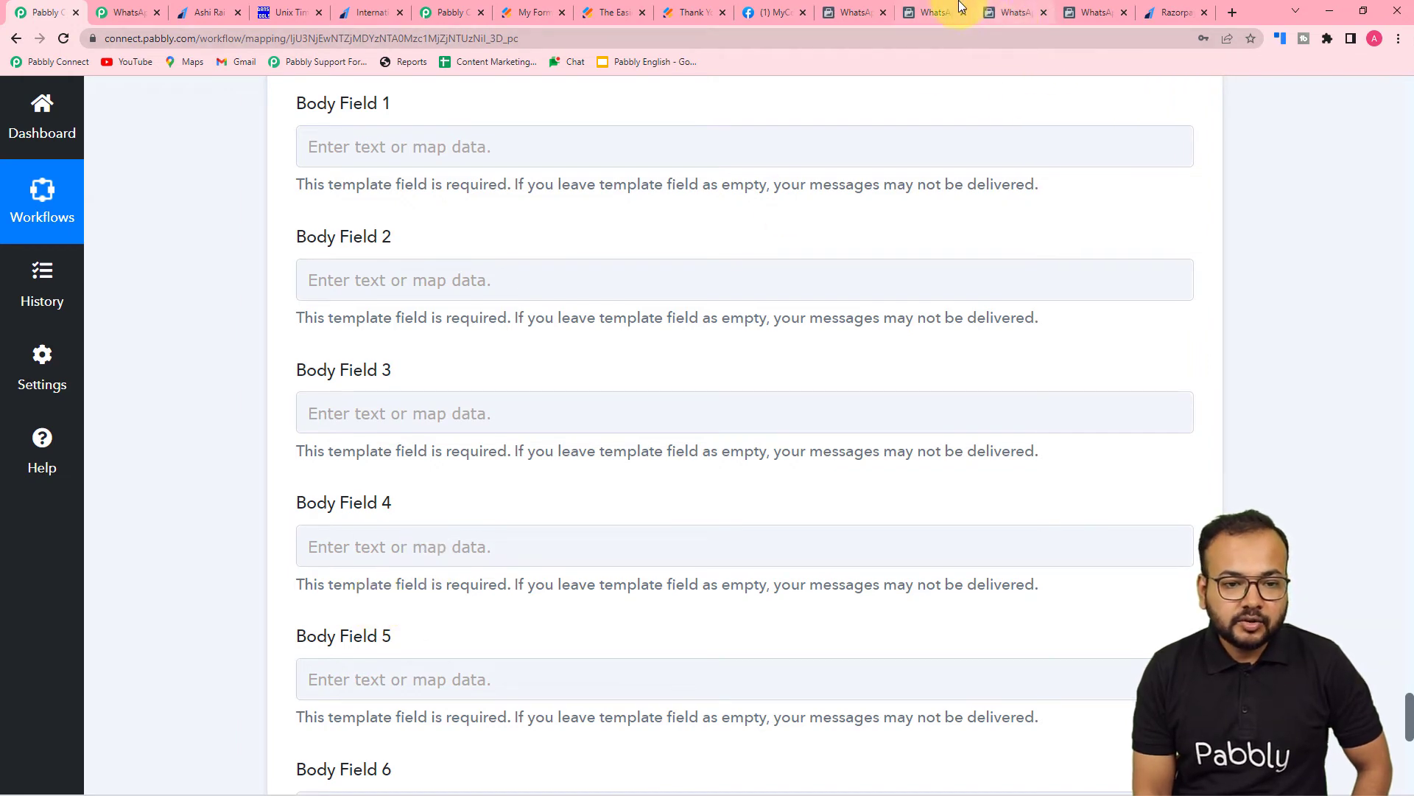
{"action": "left_click", "coordinate": [1098, 11]}
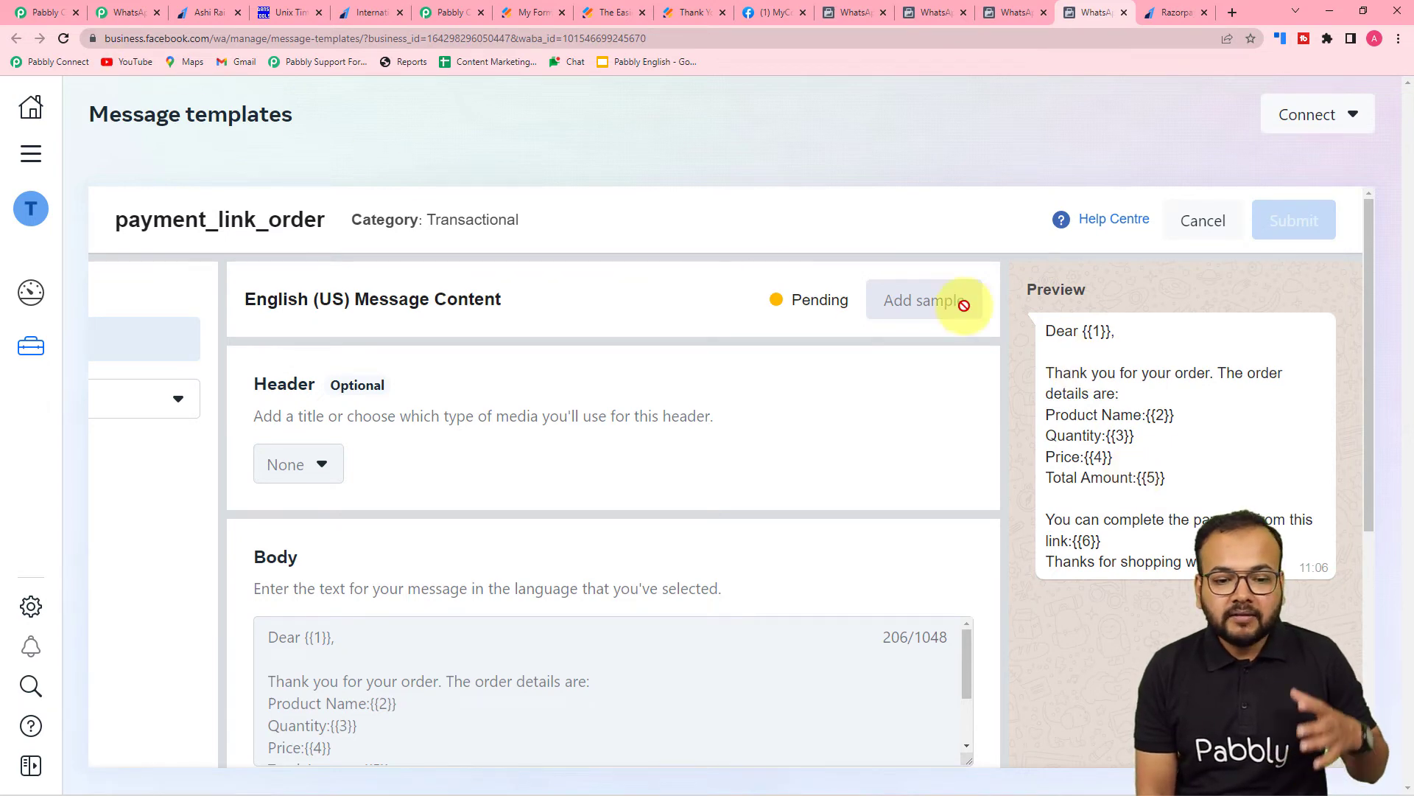
{"action": "left_click", "coordinate": [40, 13]}
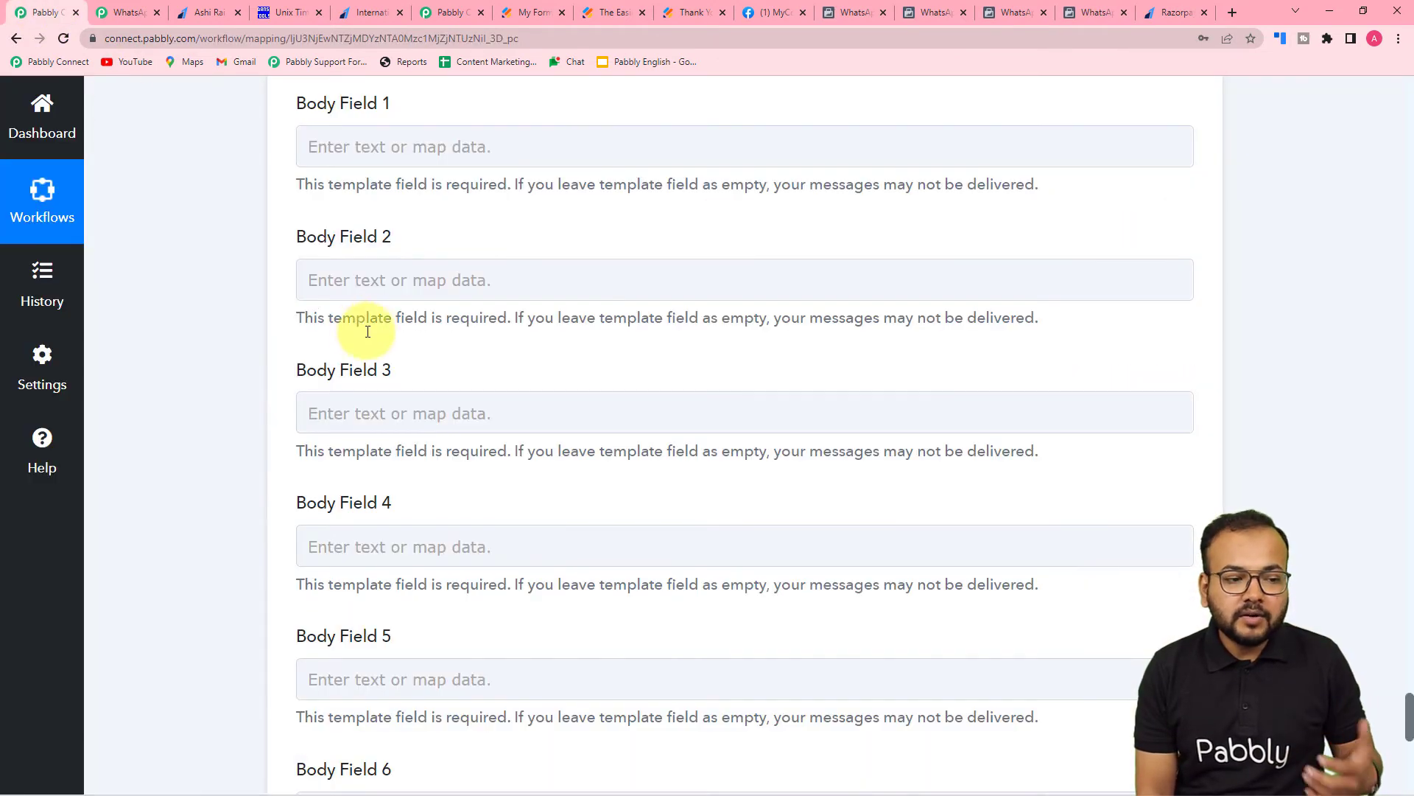
{"action": "left_click", "coordinate": [1089, 12]}
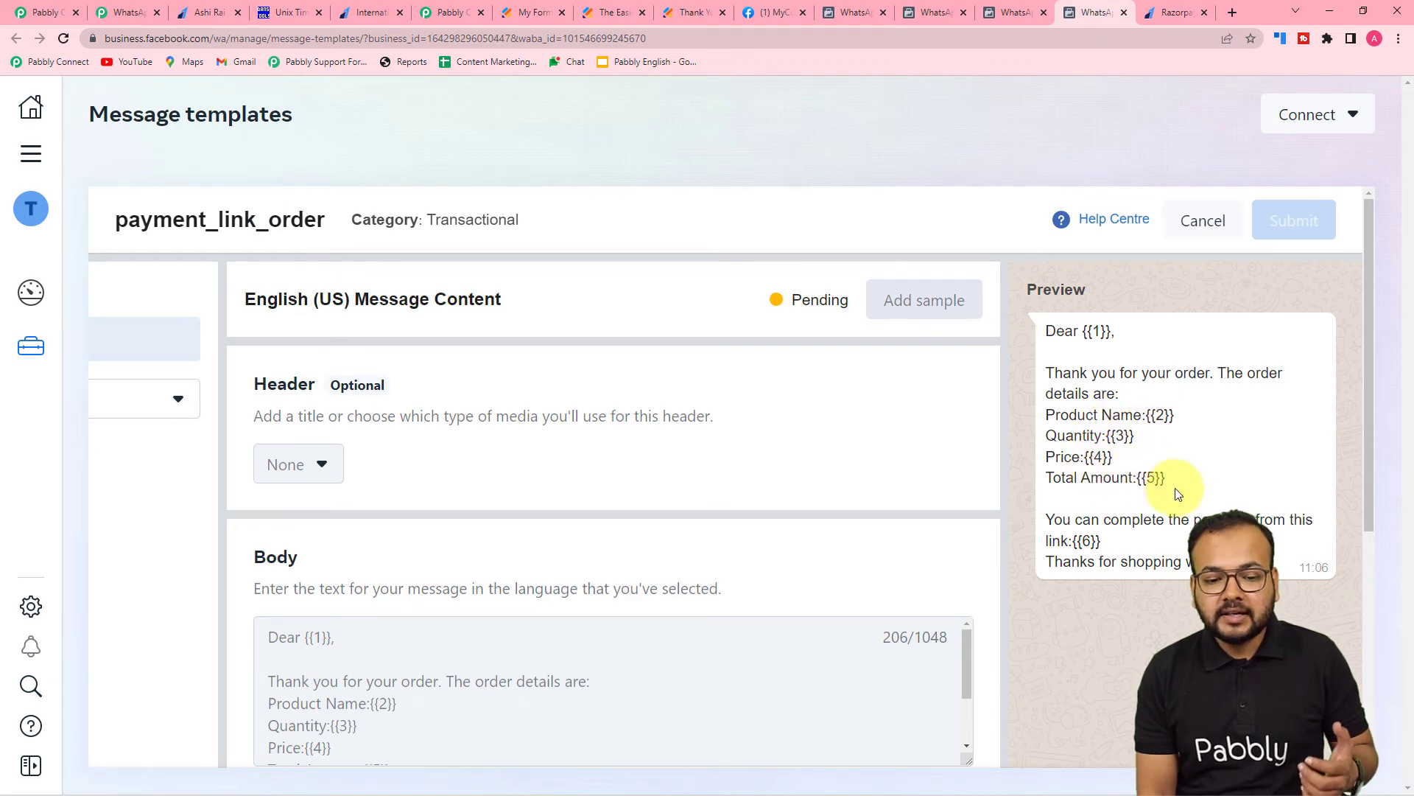
{"action": "left_click", "coordinate": [57, 8]}
{"action": "scroll", "coordinate": [249, 272], "scroll_direction": "up", "scroll_amount": 1}
{"action": "scroll", "coordinate": [249, 271], "scroll_direction": "down", "scroll_amount": 1}
- Back in Pabbly Connect, map RawRequest Q7 Name First and Name Last from the JotForm response to Body Field 1
{"action": "left_click", "coordinate": [419, 146]}
{"action": "left_click", "coordinate": [377, 147]}
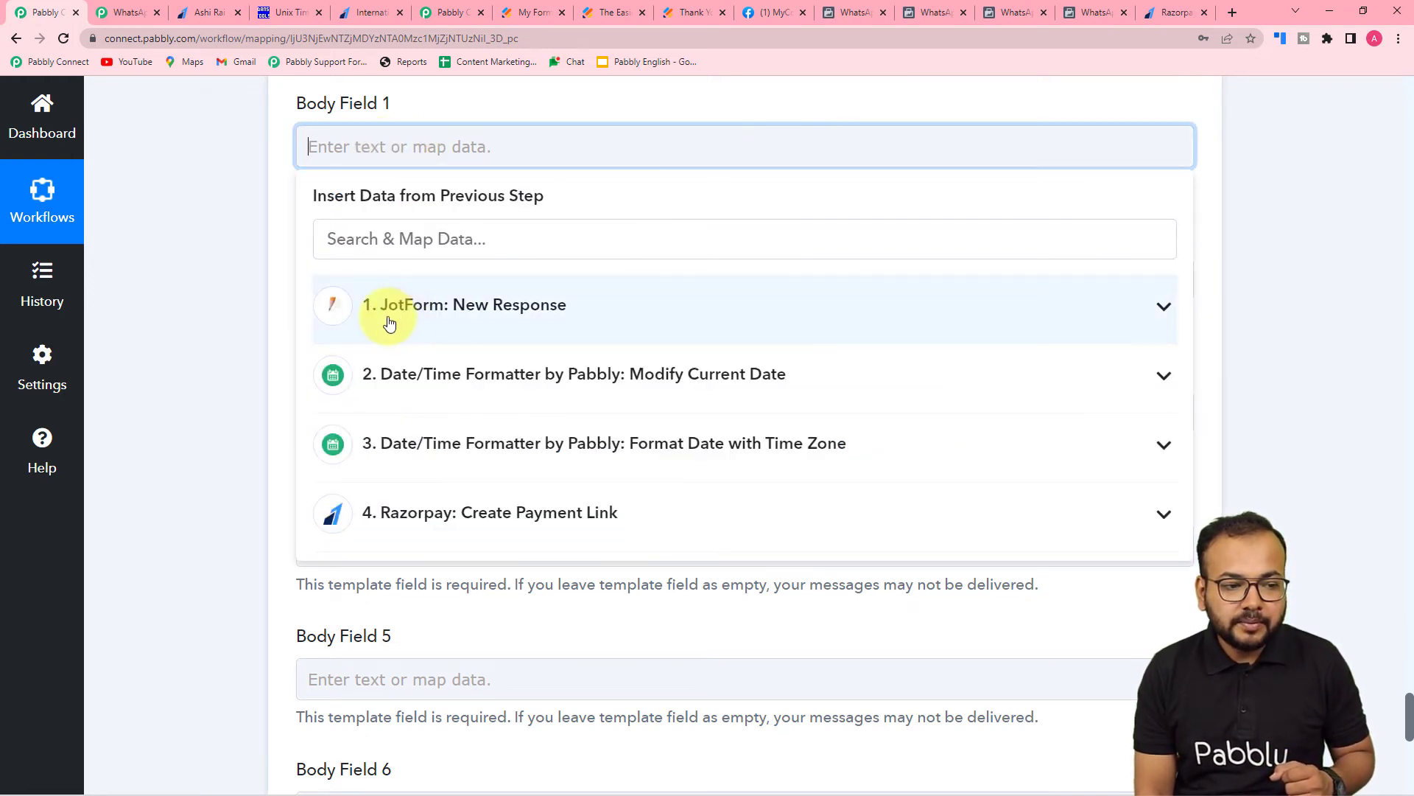
{"action": "left_click", "coordinate": [502, 325]}
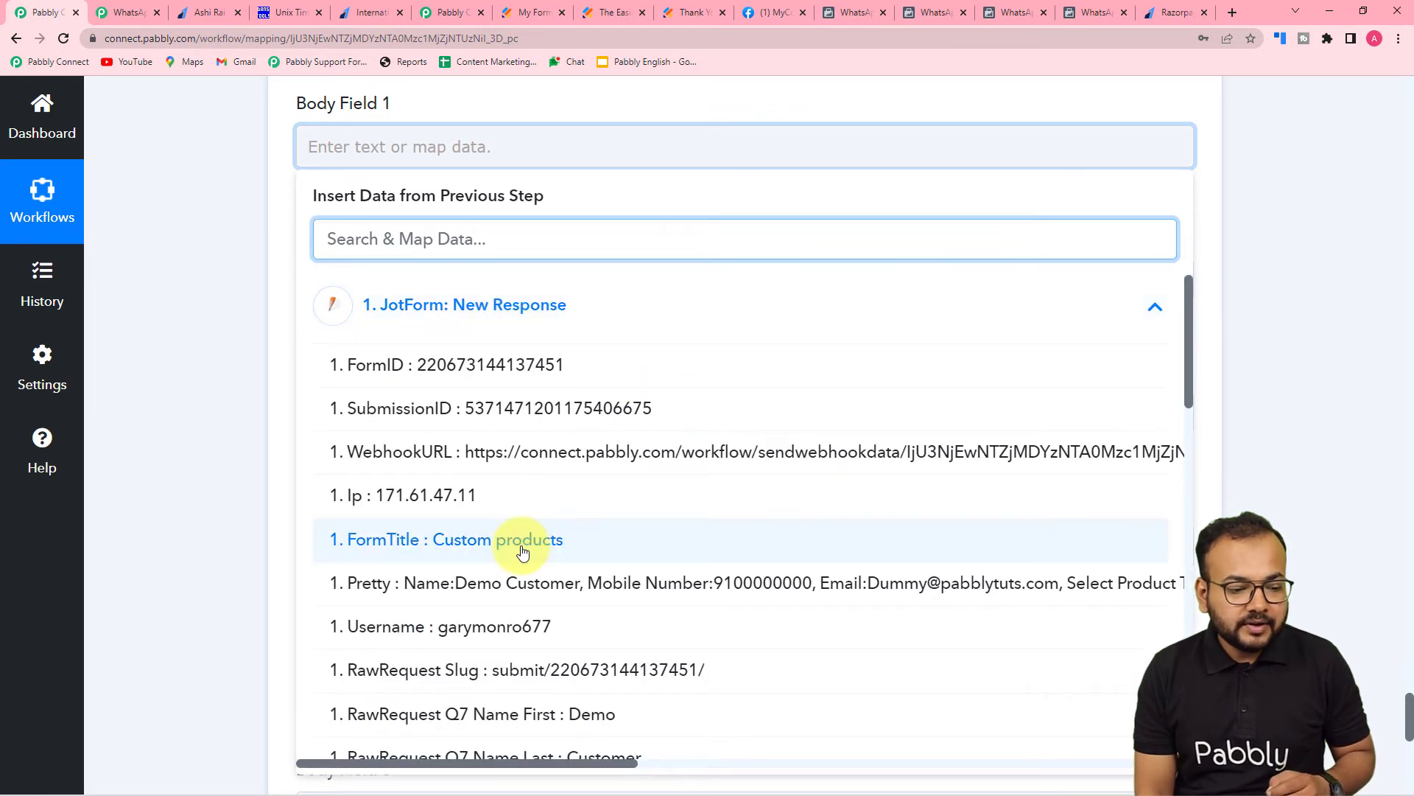
{"action": "scroll", "coordinate": [524, 552], "scroll_direction": "down", "scroll_amount": 1}
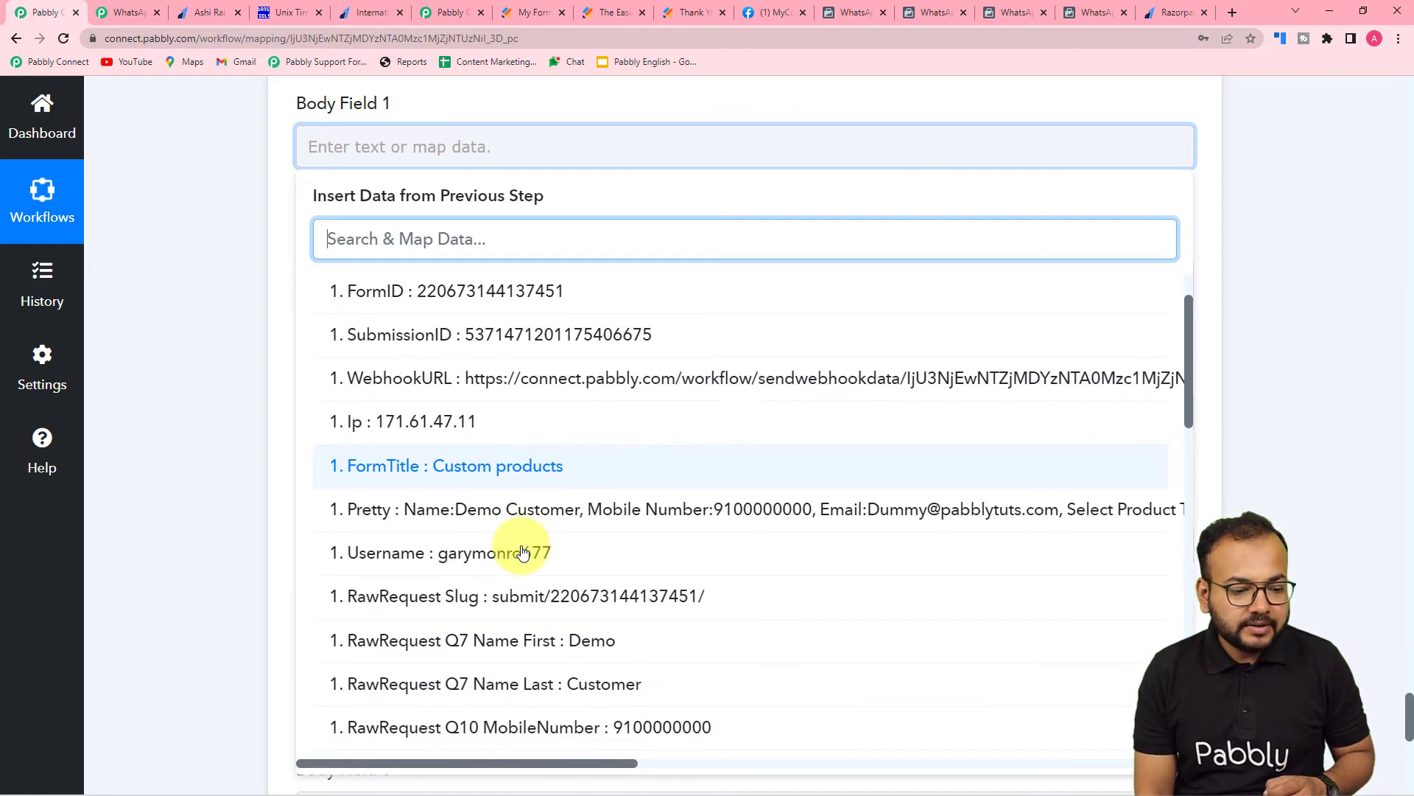
{"action": "left_click", "coordinate": [558, 642]}
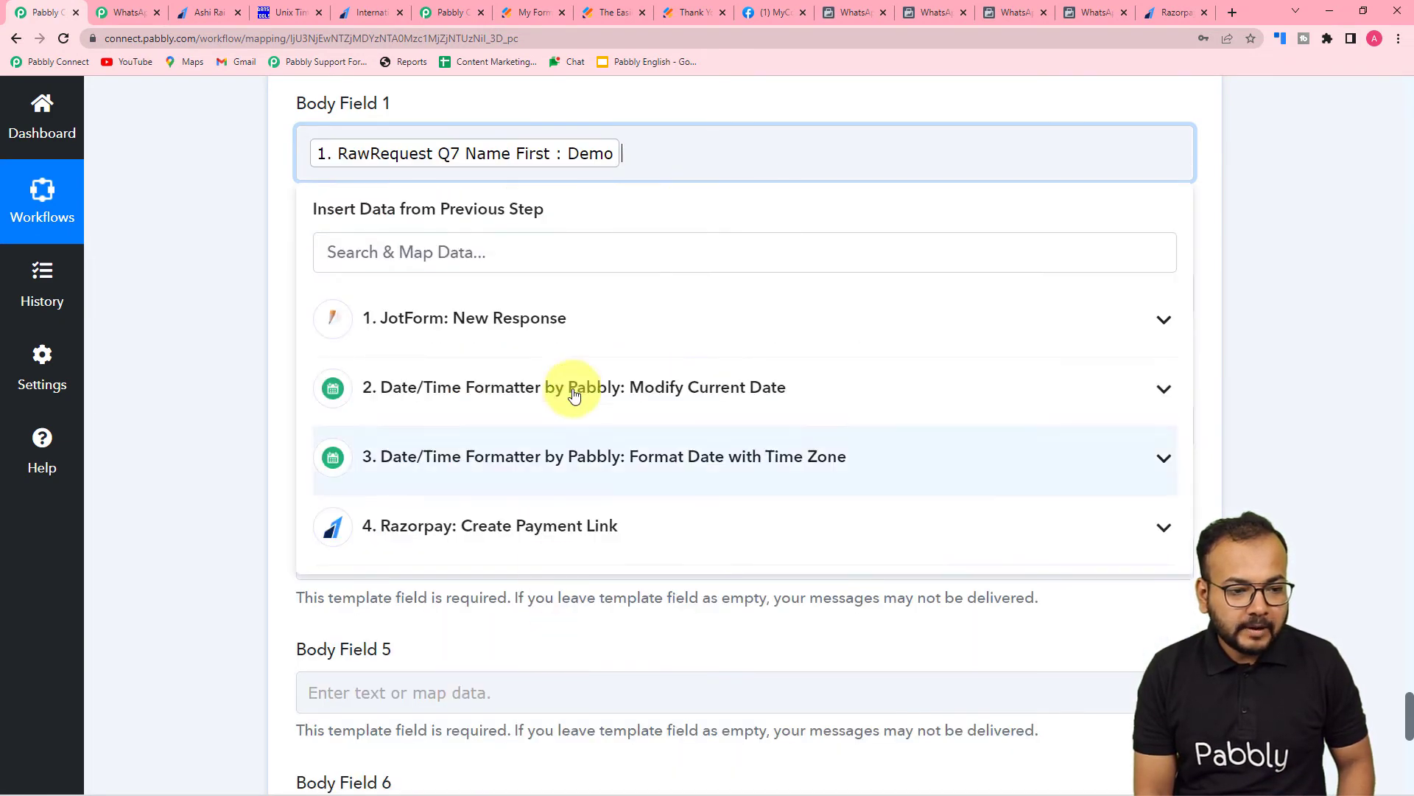
{"action": "left_click", "coordinate": [537, 343]}
{"action": "scroll", "coordinate": [585, 589], "scroll_direction": "down", "scroll_amount": 3}
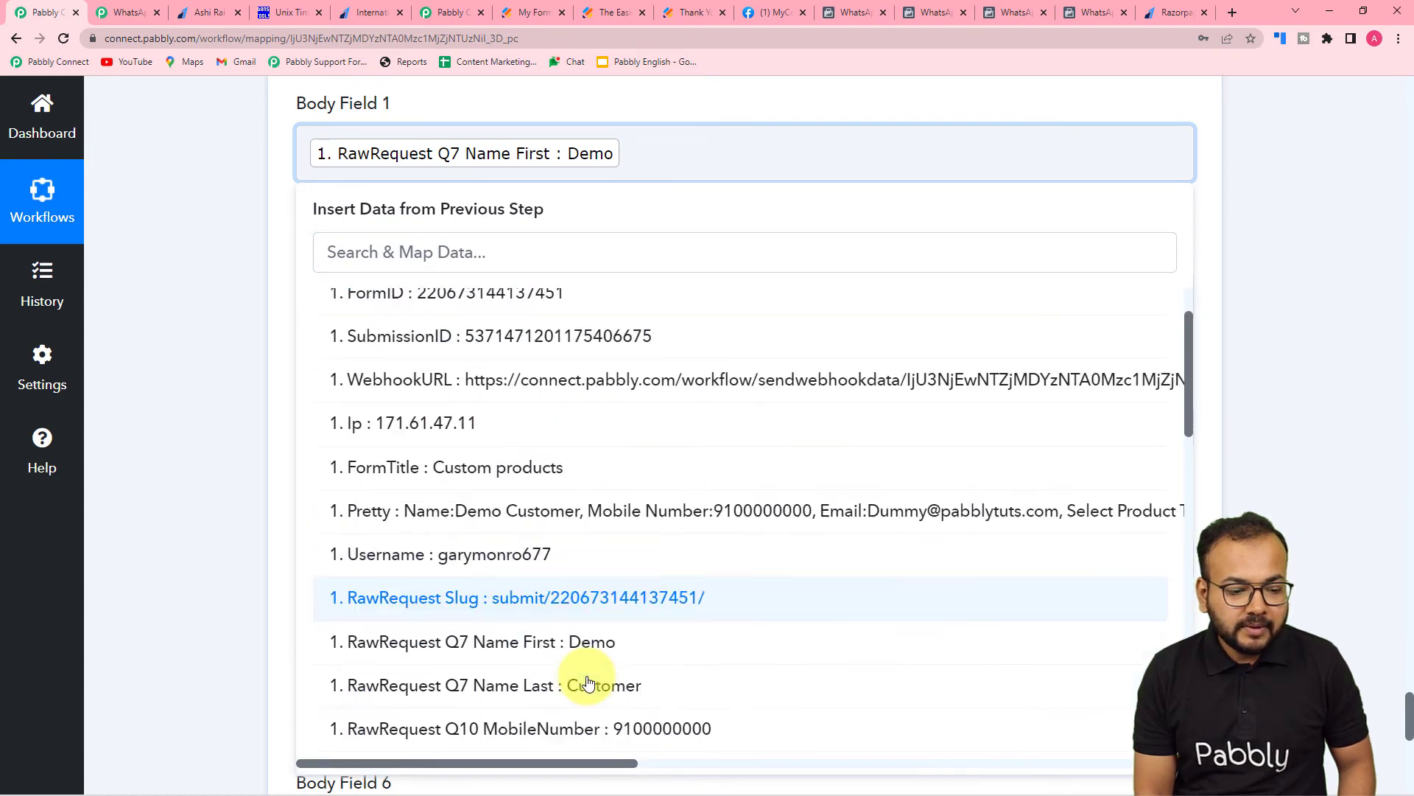
{"action": "left_click", "coordinate": [588, 556]}
{"action": "left_click", "coordinate": [248, 352]}
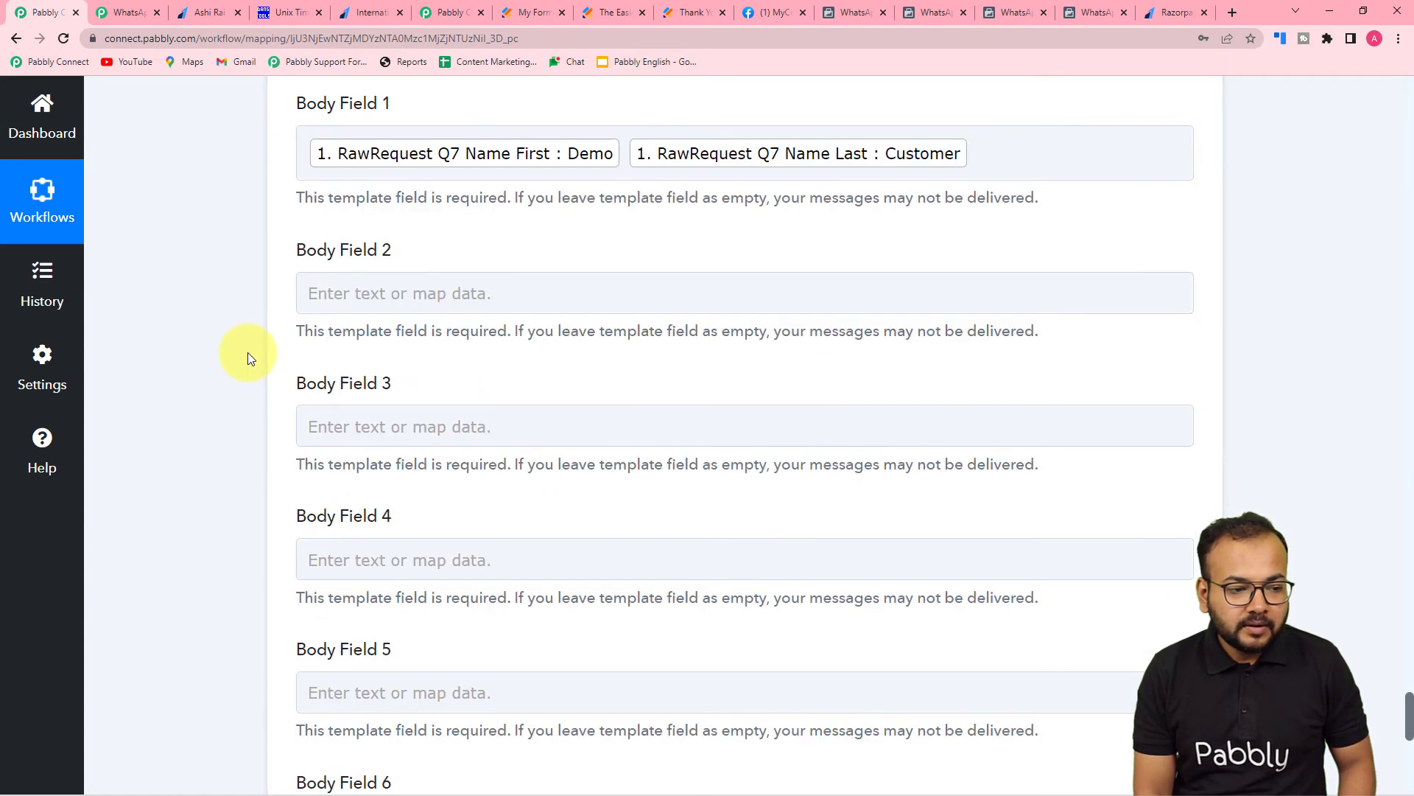
- Check variable 2 in the WhatsApp template preview and map RawRequest Q15 Select Products 0 ProductName to Body Field 2
{"action": "scroll", "coordinate": [287, 317], "scroll_direction": "down", "scroll_amount": 1}
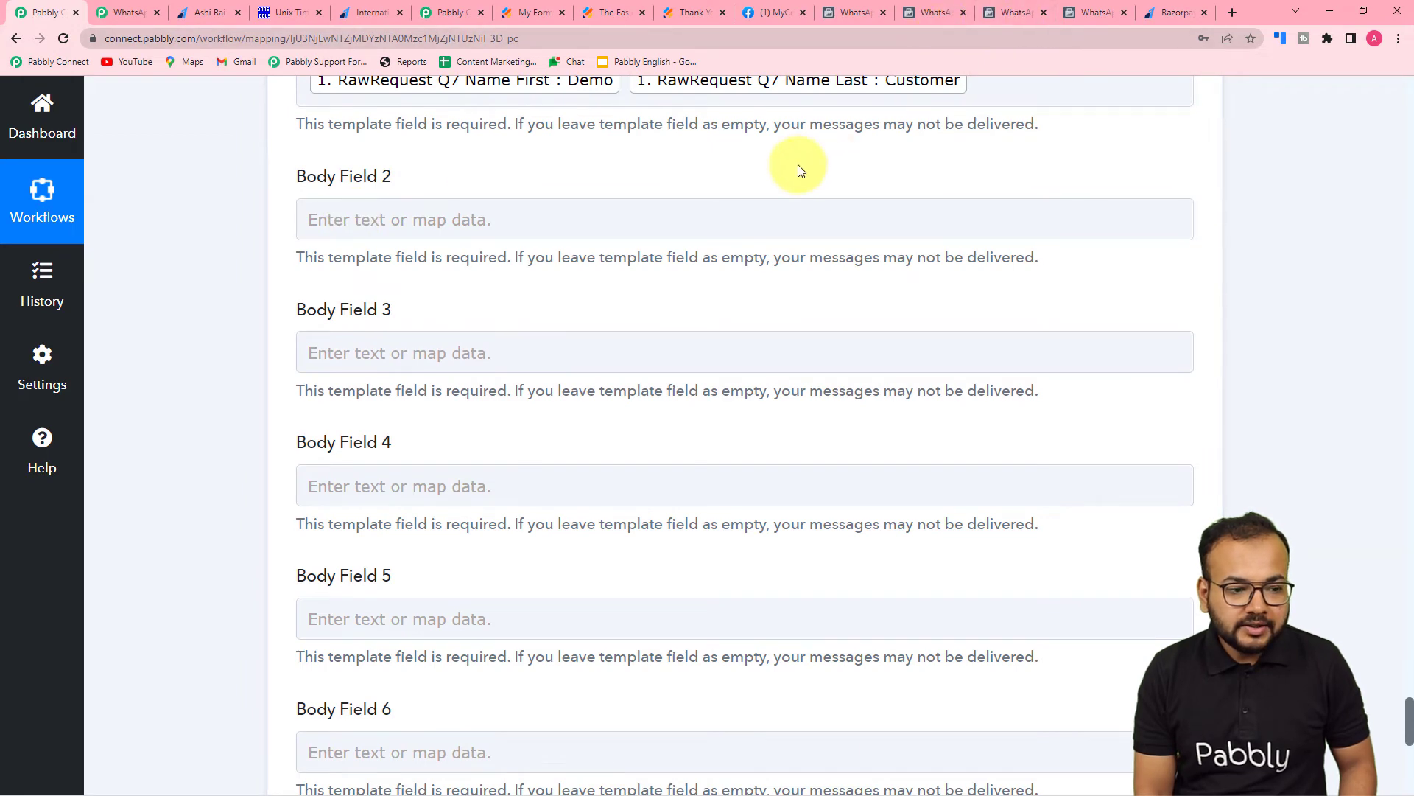
{"action": "left_click", "coordinate": [1106, 19]}
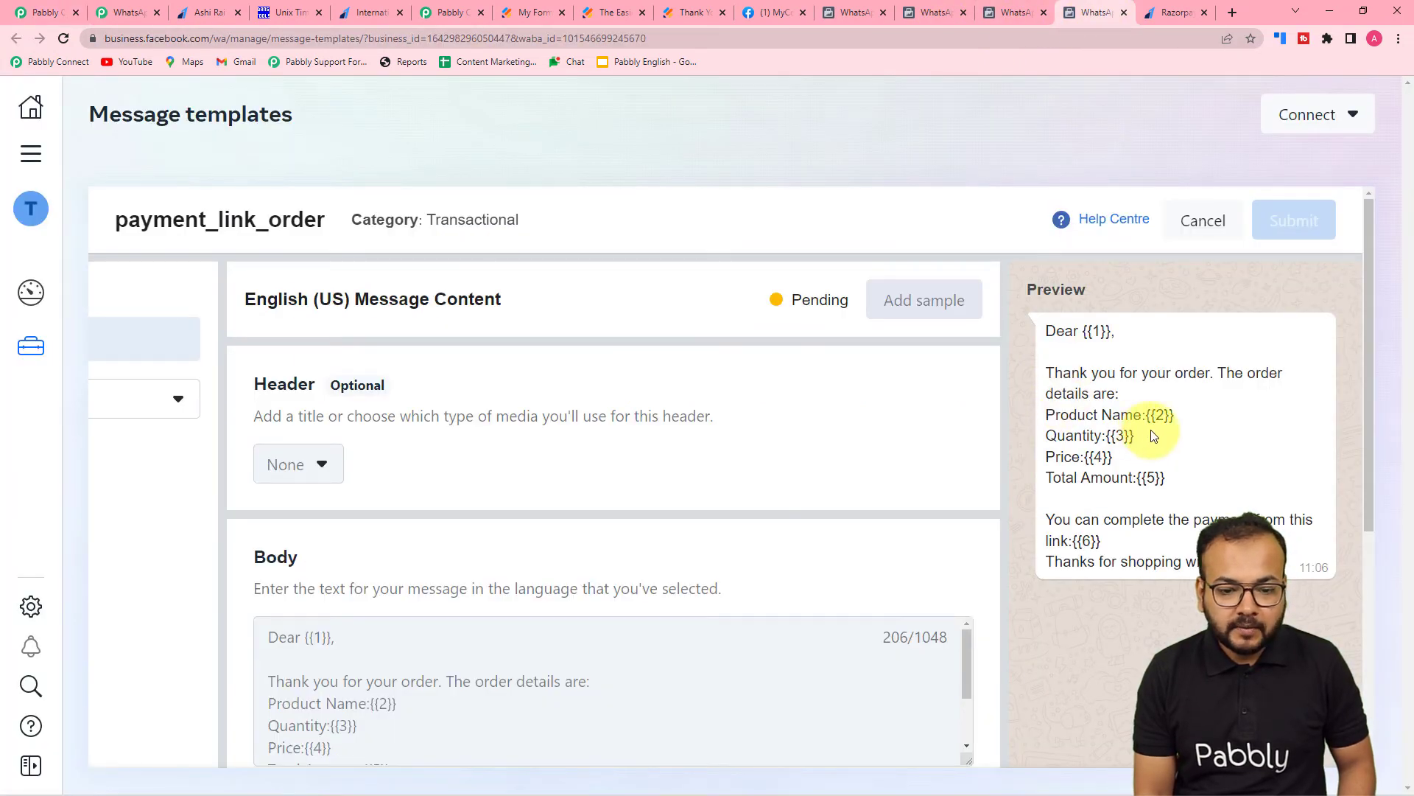
{"action": "left_click", "coordinate": [68, 4]}
{"action": "left_click", "coordinate": [346, 206]}
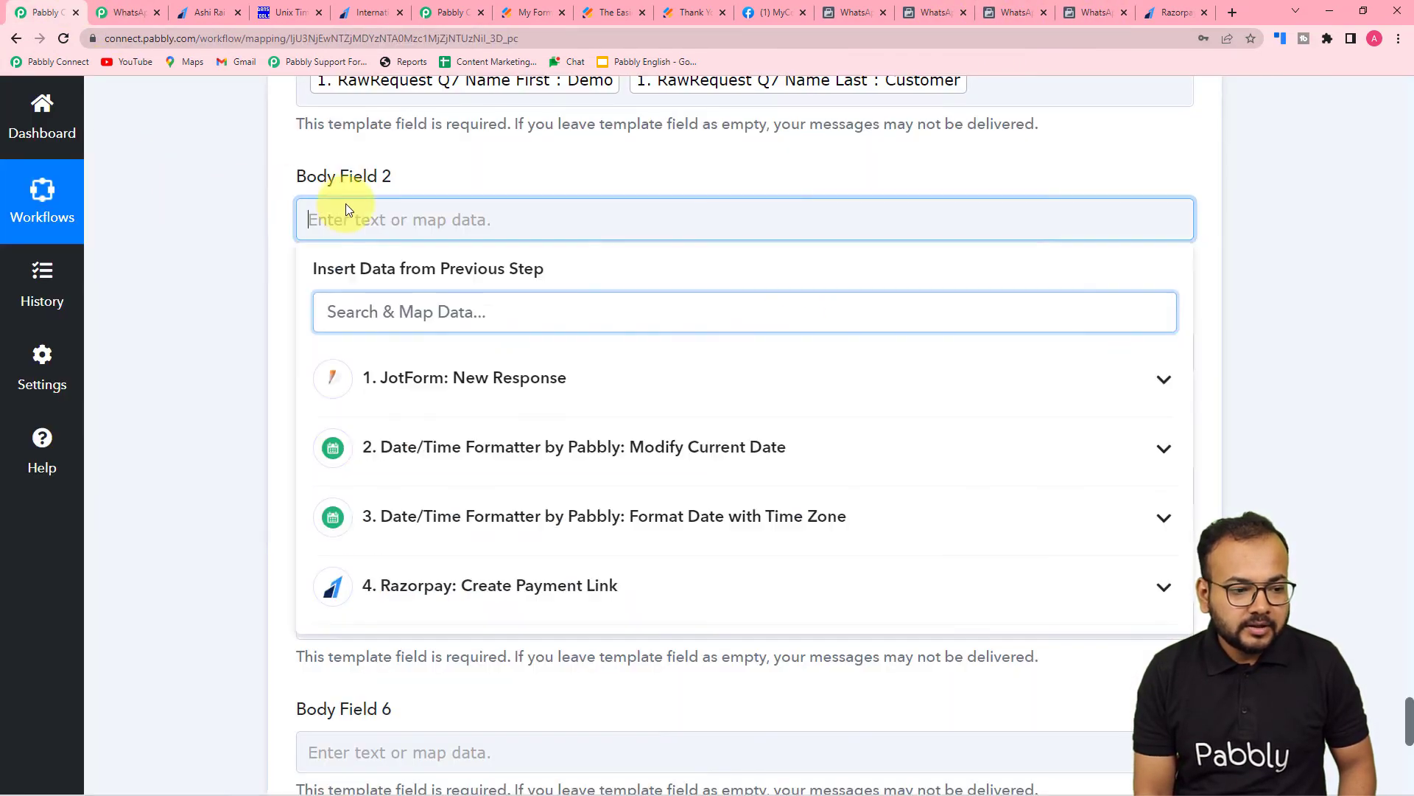
{"action": "scroll", "coordinate": [382, 264], "scroll_direction": "down", "scroll_amount": 2}
{"action": "left_click", "coordinate": [383, 266]}
{"action": "scroll", "coordinate": [555, 508], "scroll_direction": "down", "scroll_amount": 8}
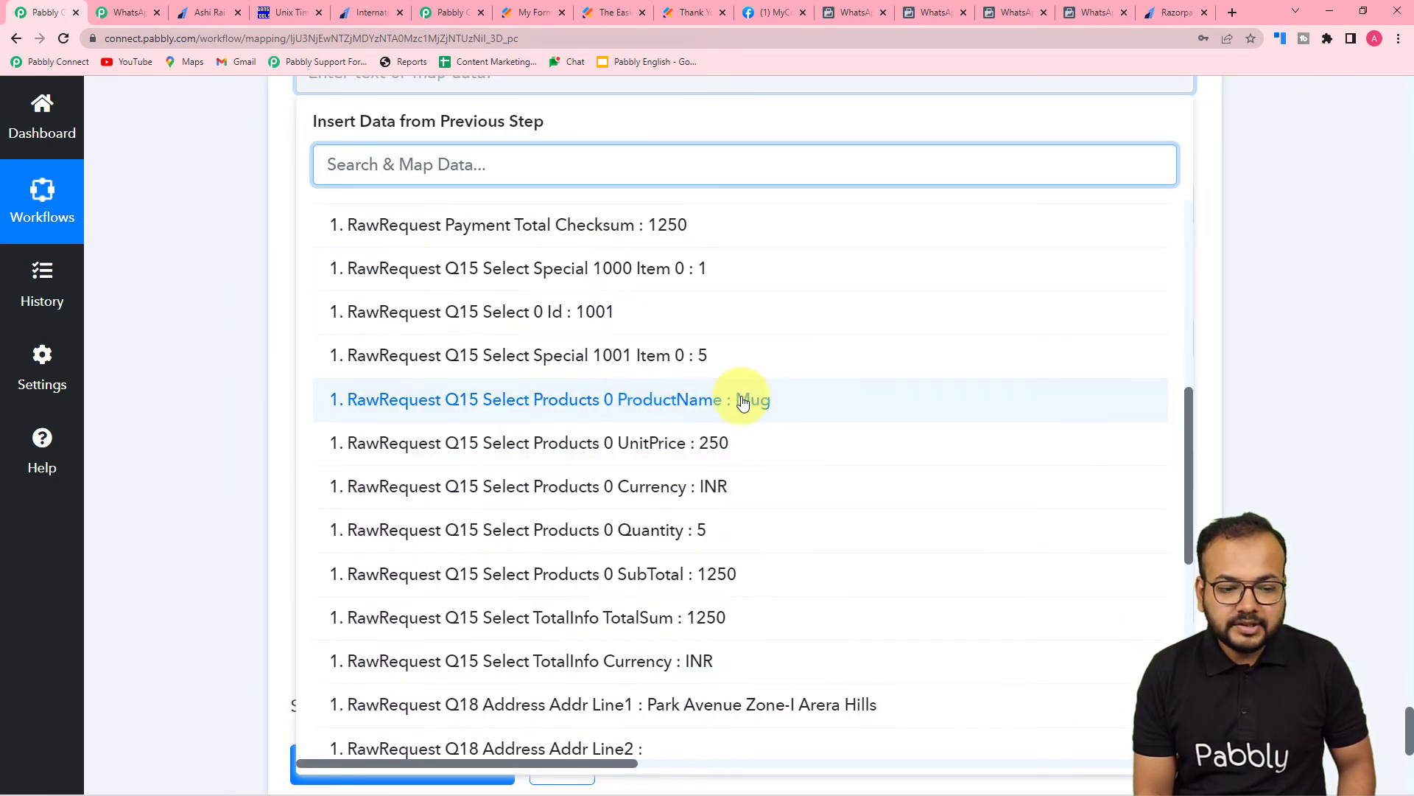
{"action": "left_click", "coordinate": [648, 400]}
{"action": "left_click", "coordinate": [228, 259]}
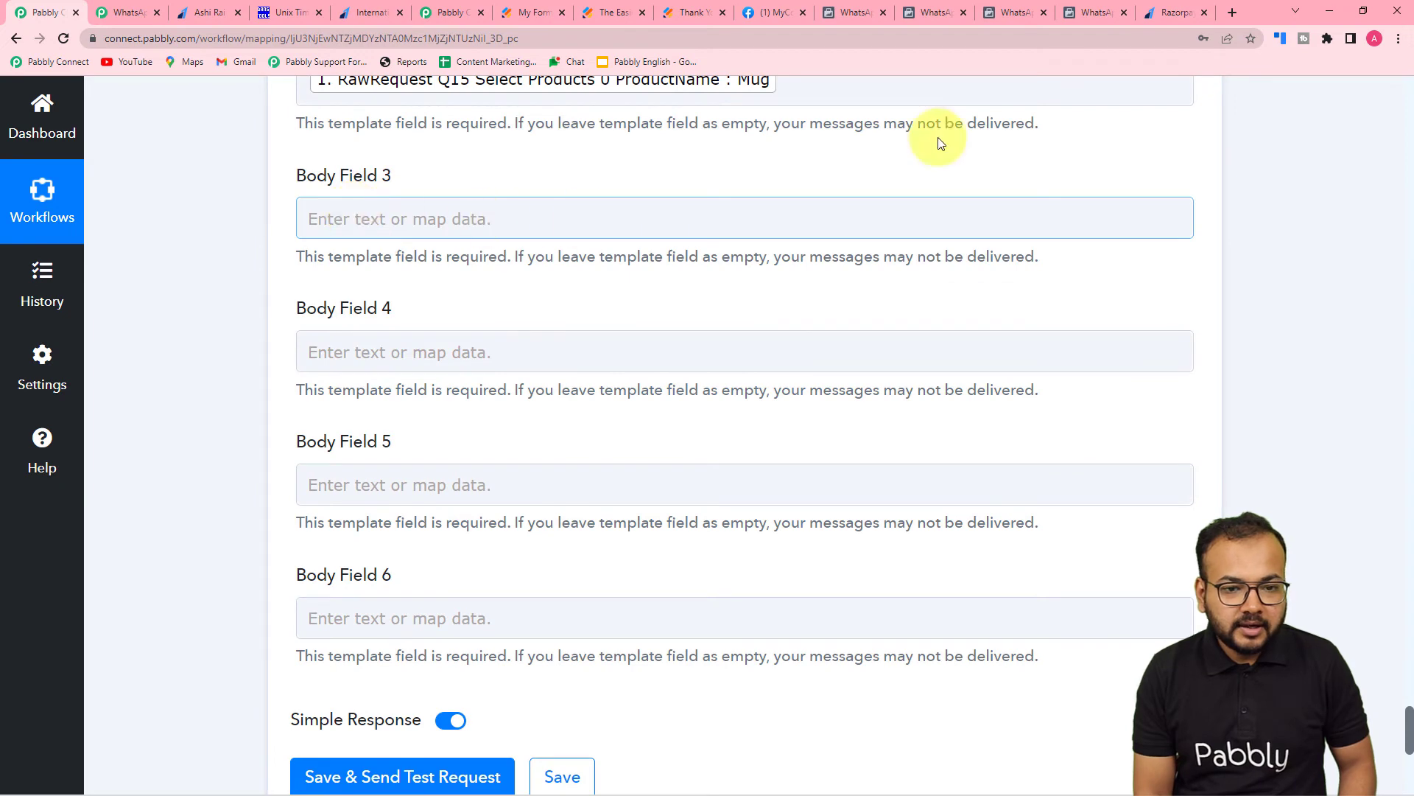
- Check variable 3 in the template preview and map RawRequest Q15 Select Products 0 Quantity from JotForm to Body Field 3
{"action": "left_click", "coordinate": [1077, 13]}
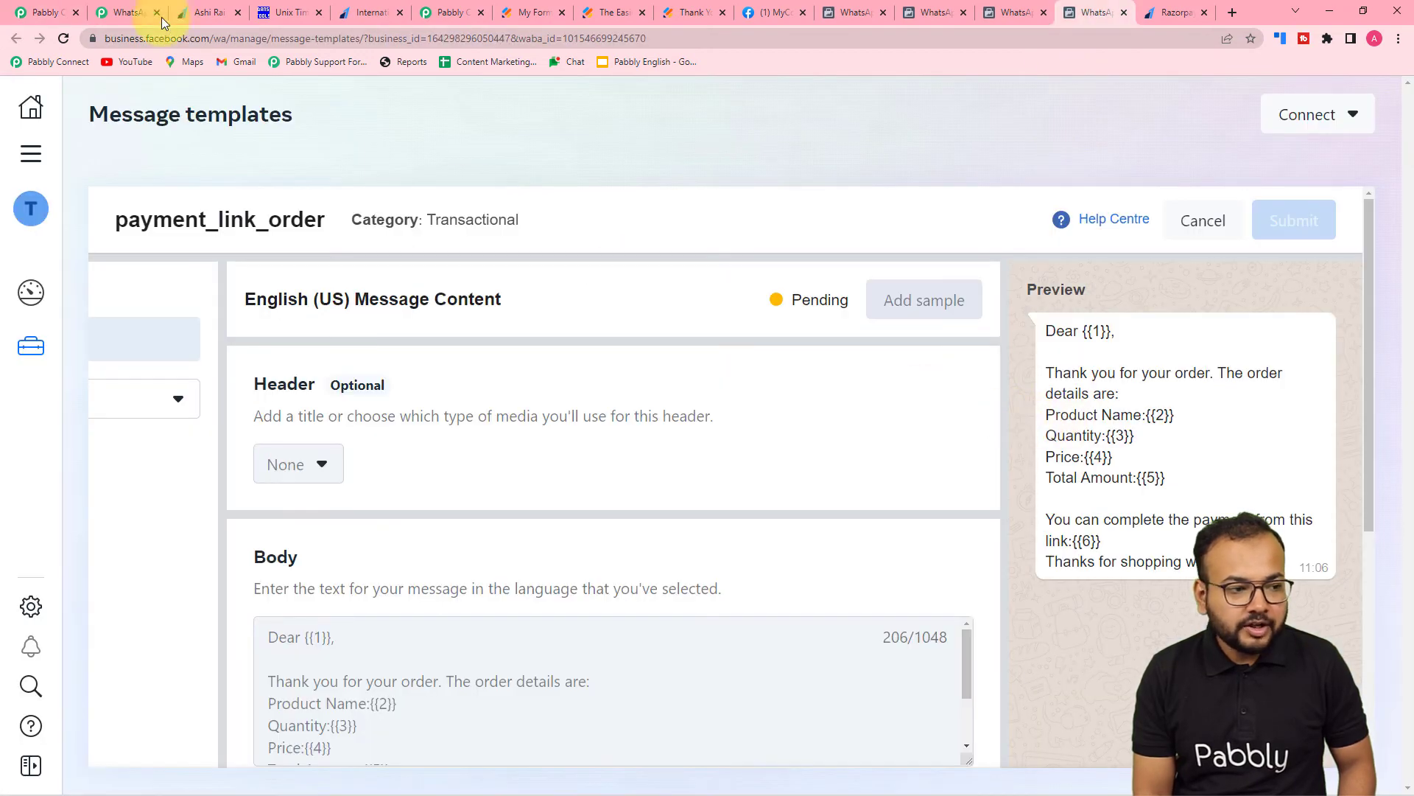
{"action": "left_click", "coordinate": [45, 12]}
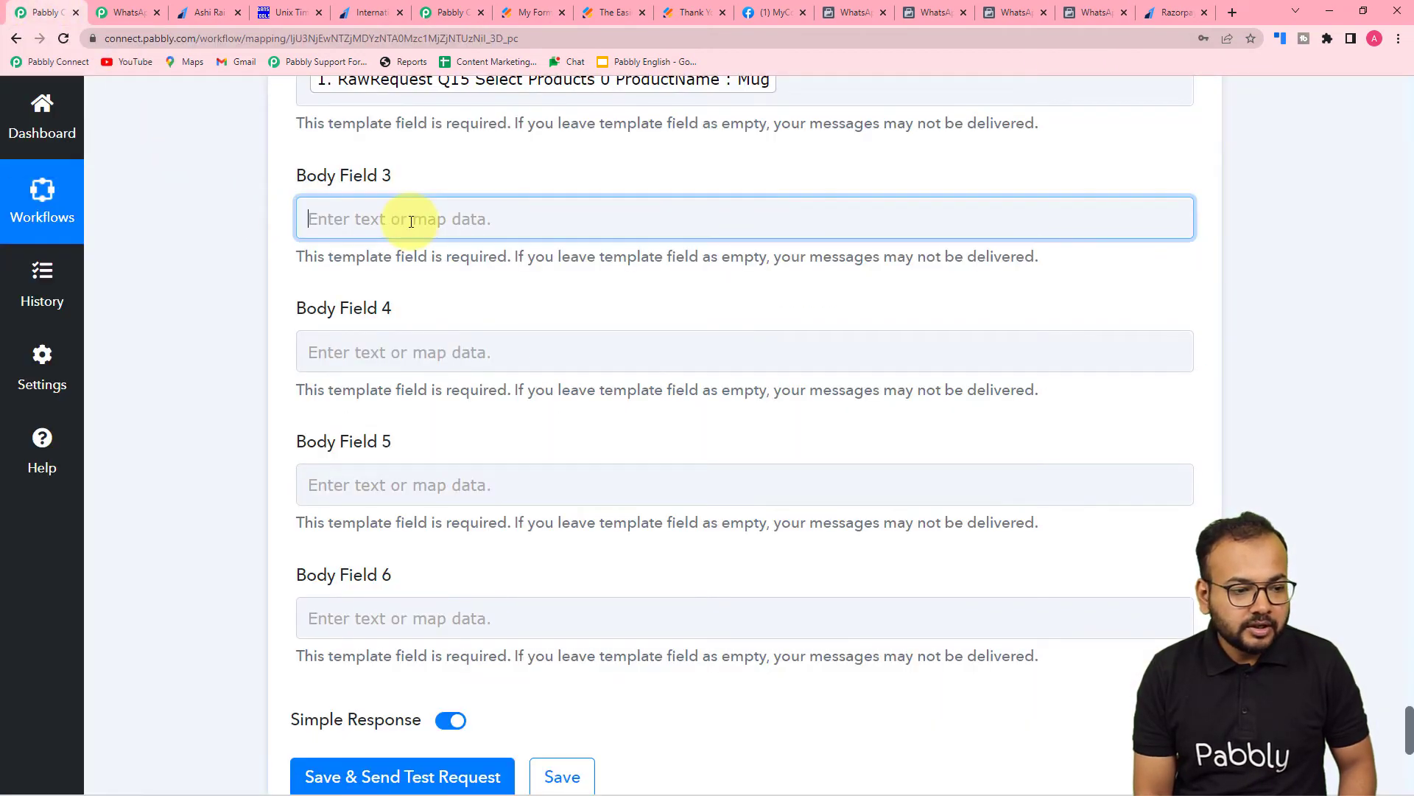
{"action": "left_click", "coordinate": [403, 219]}
{"action": "scroll", "coordinate": [398, 221], "scroll_direction": "down", "scroll_amount": 2}
{"action": "left_click", "coordinate": [394, 228]}
{"action": "scroll", "coordinate": [464, 486], "scroll_direction": "down", "scroll_amount": 6}
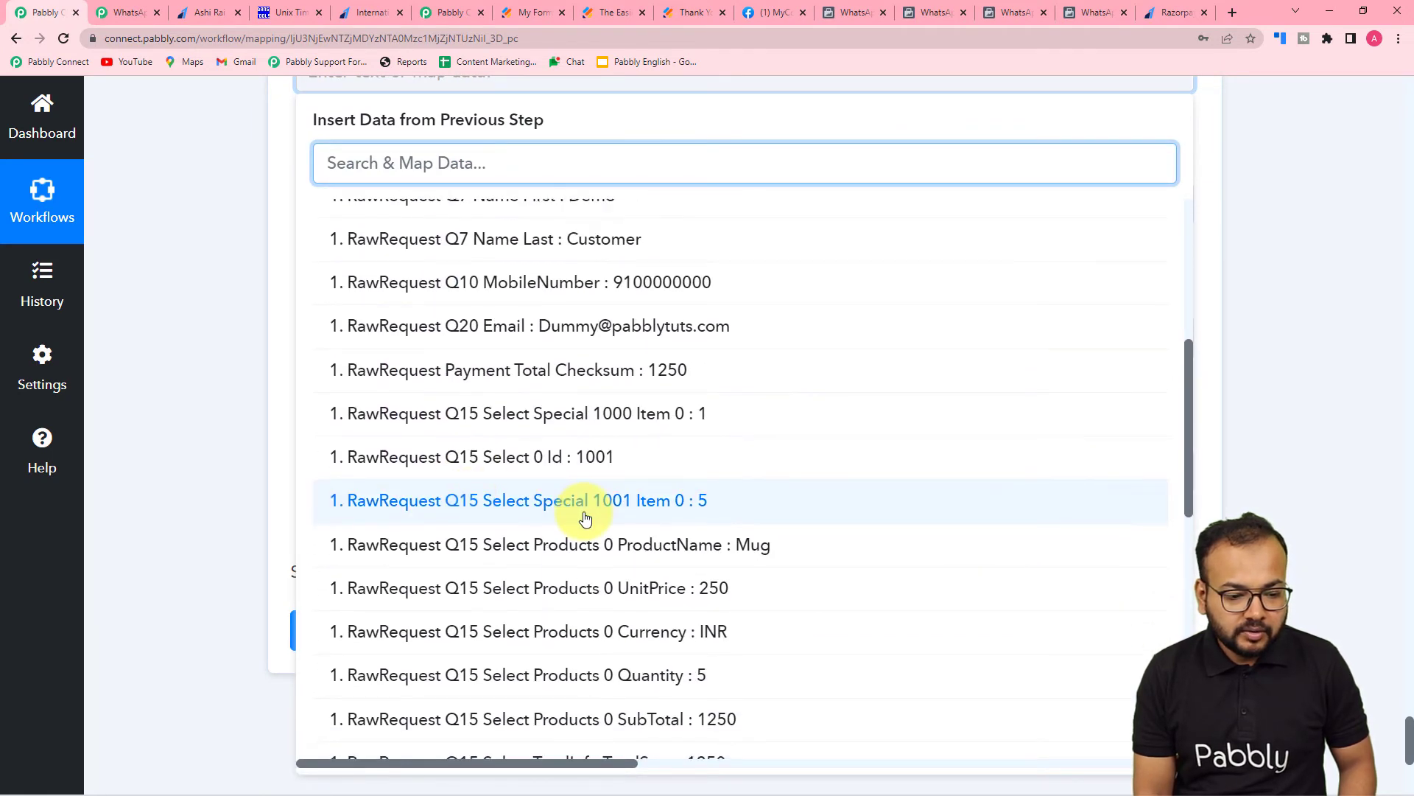
{"action": "scroll", "coordinate": [585, 518], "scroll_direction": "down", "scroll_amount": 2}
{"action": "left_click", "coordinate": [648, 530]}
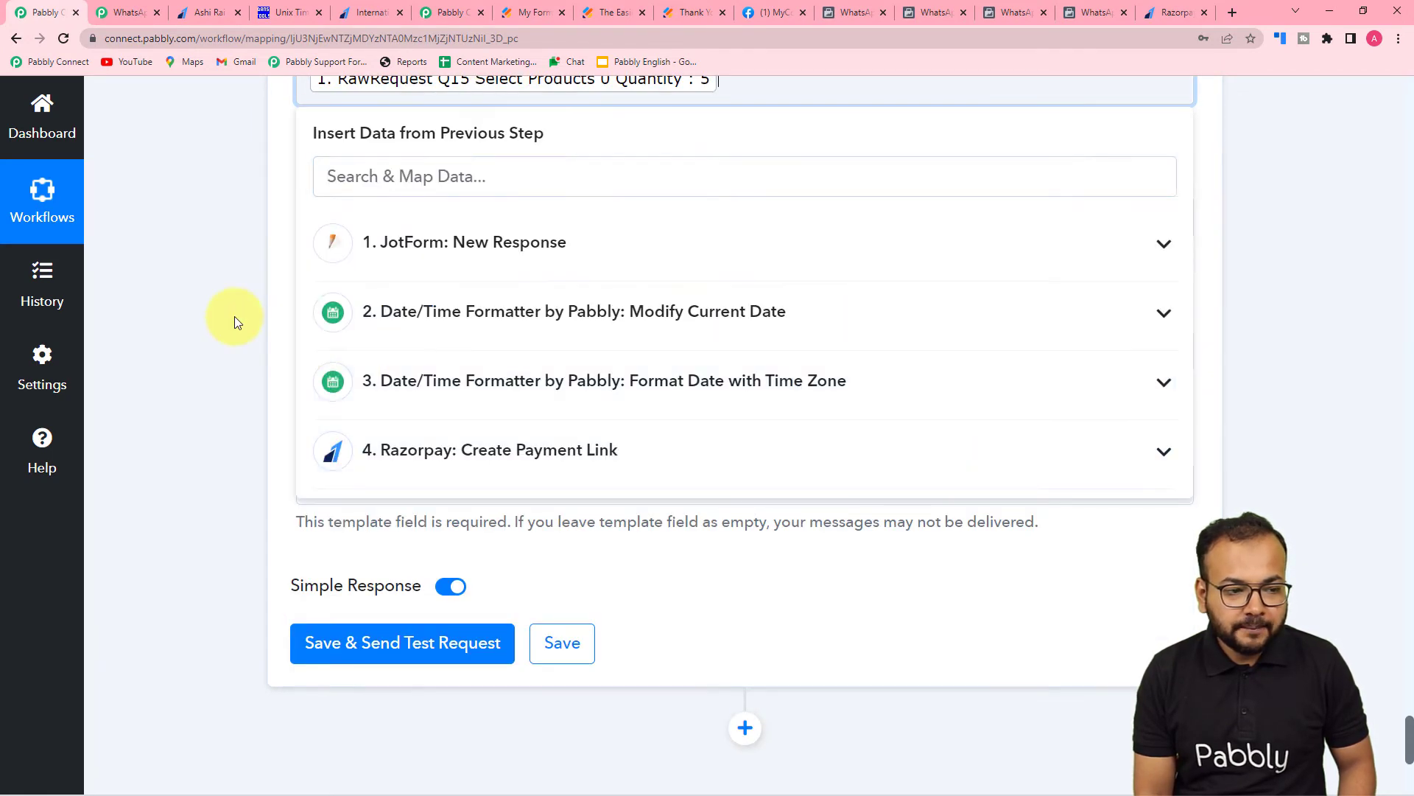
{"action": "left_click", "coordinate": [234, 316]}
- Map RawRequest Payment Total Checksum from the JotForm response to Body Field 4
{"action": "left_click", "coordinate": [373, 221]}
{"action": "left_click", "coordinate": [425, 402]}
{"action": "scroll", "coordinate": [594, 648], "scroll_direction": "down", "scroll_amount": 7}
{"action": "scroll", "coordinate": [594, 663], "scroll_direction": "down", "scroll_amount": 2}
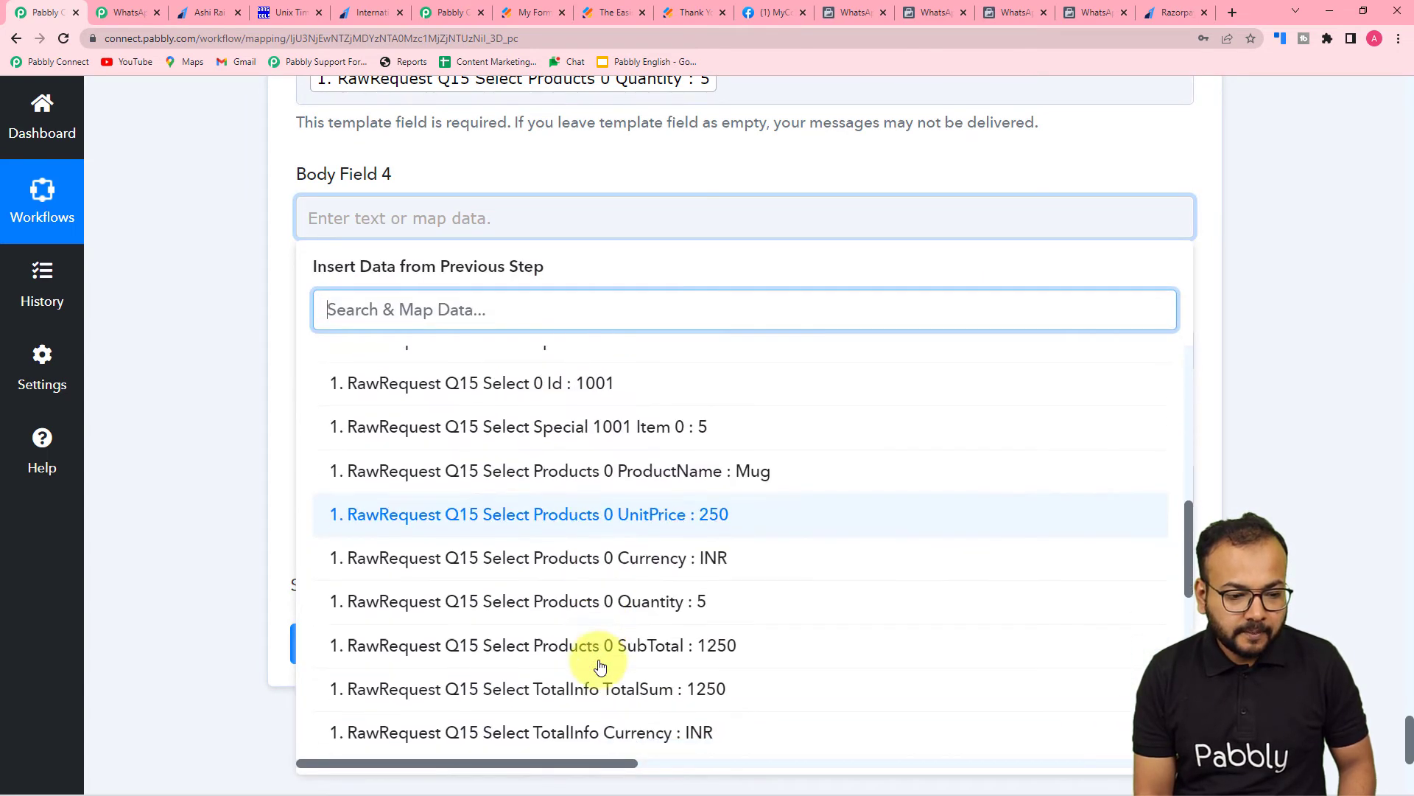
{"action": "scroll", "coordinate": [599, 663], "scroll_direction": "up", "scroll_amount": 2}
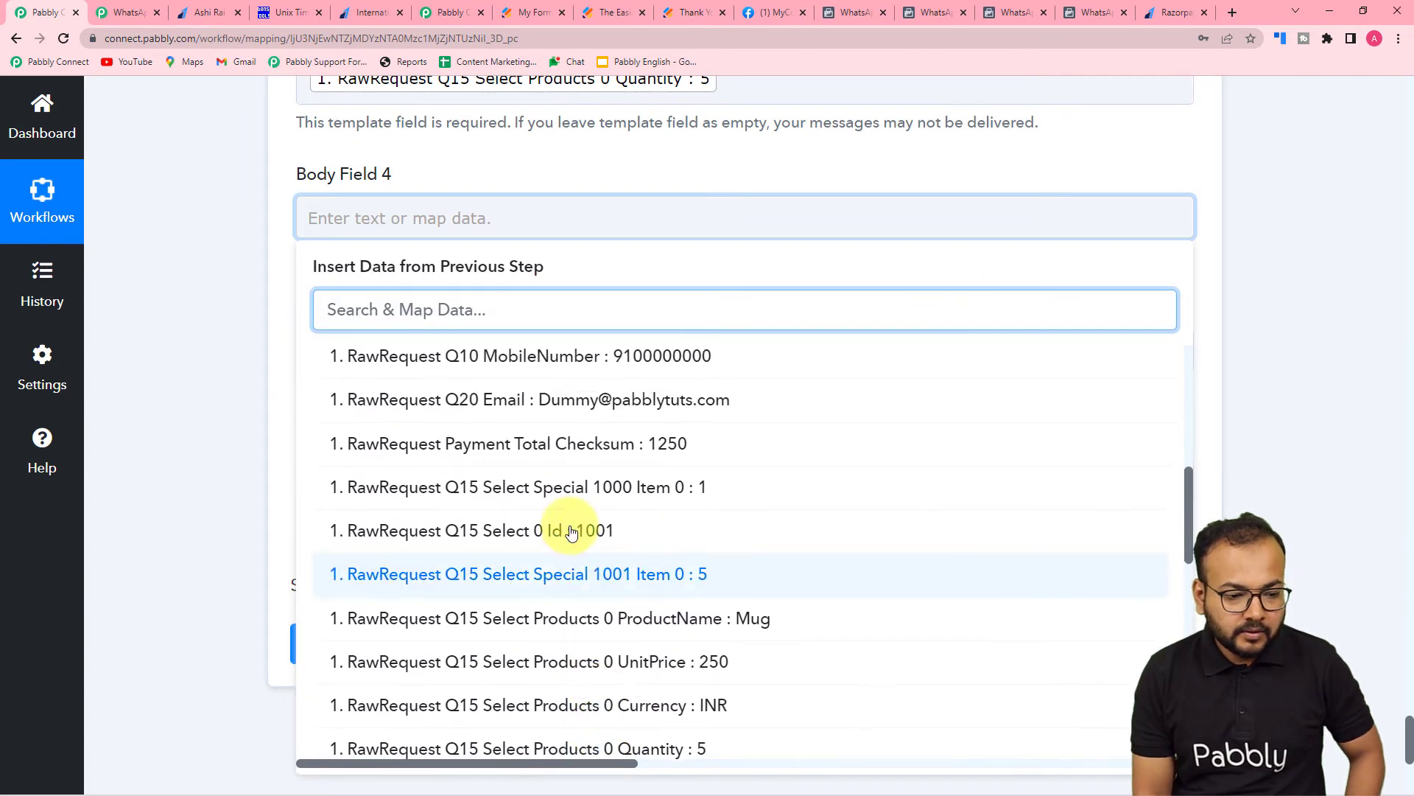
{"action": "left_click", "coordinate": [643, 456]}
{"action": "left_click", "coordinate": [258, 270]}
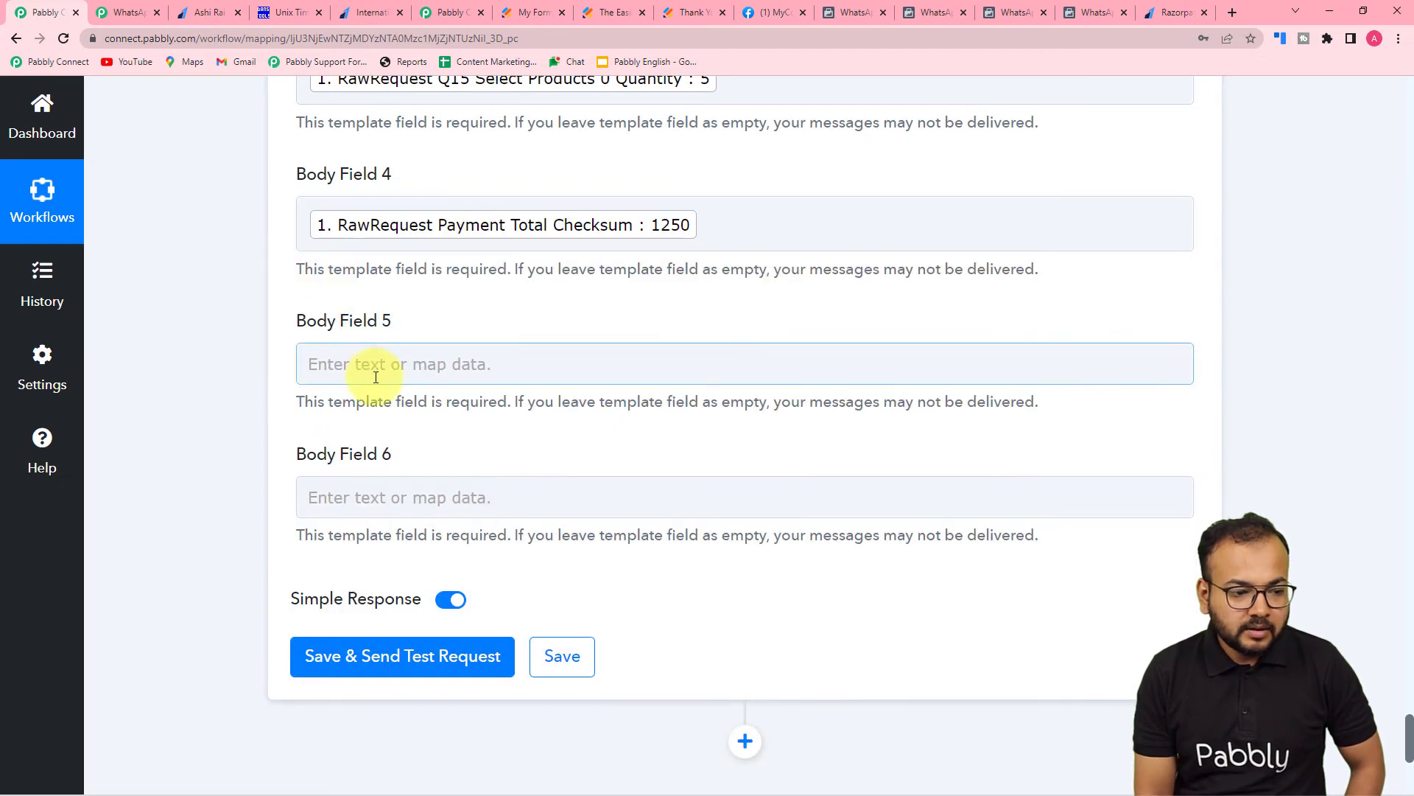
- Replace the mapping in Body Field 4 with RawRequest Q15 Select Products 0 UnitPrice from the JotForm response
{"action": "left_click", "coordinate": [374, 377]}
{"action": "scroll", "coordinate": [375, 377], "scroll_direction": "down", "scroll_amount": 2}
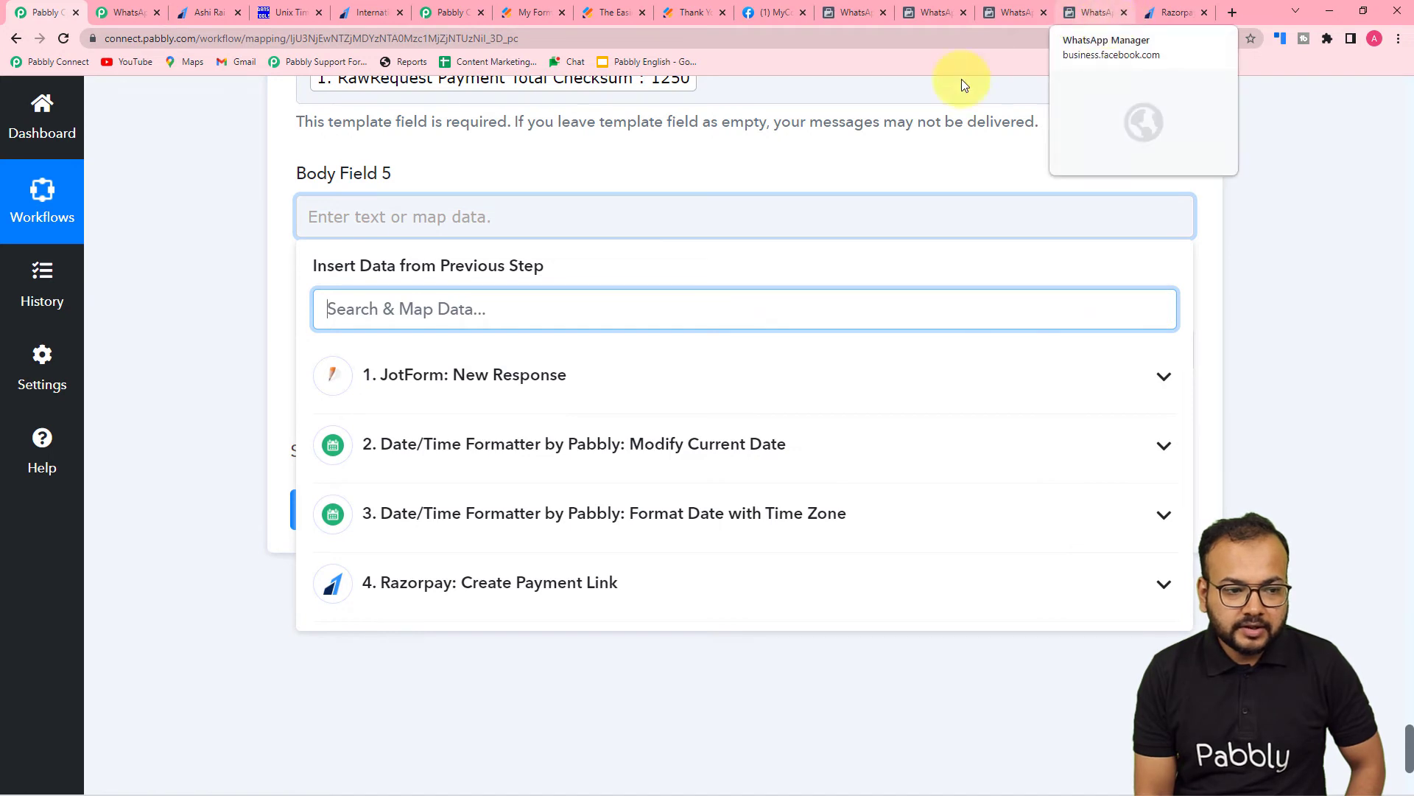
{"action": "scroll", "coordinate": [737, 161], "scroll_direction": "up", "scroll_amount": 1}
{"action": "left_click", "coordinate": [737, 160]}
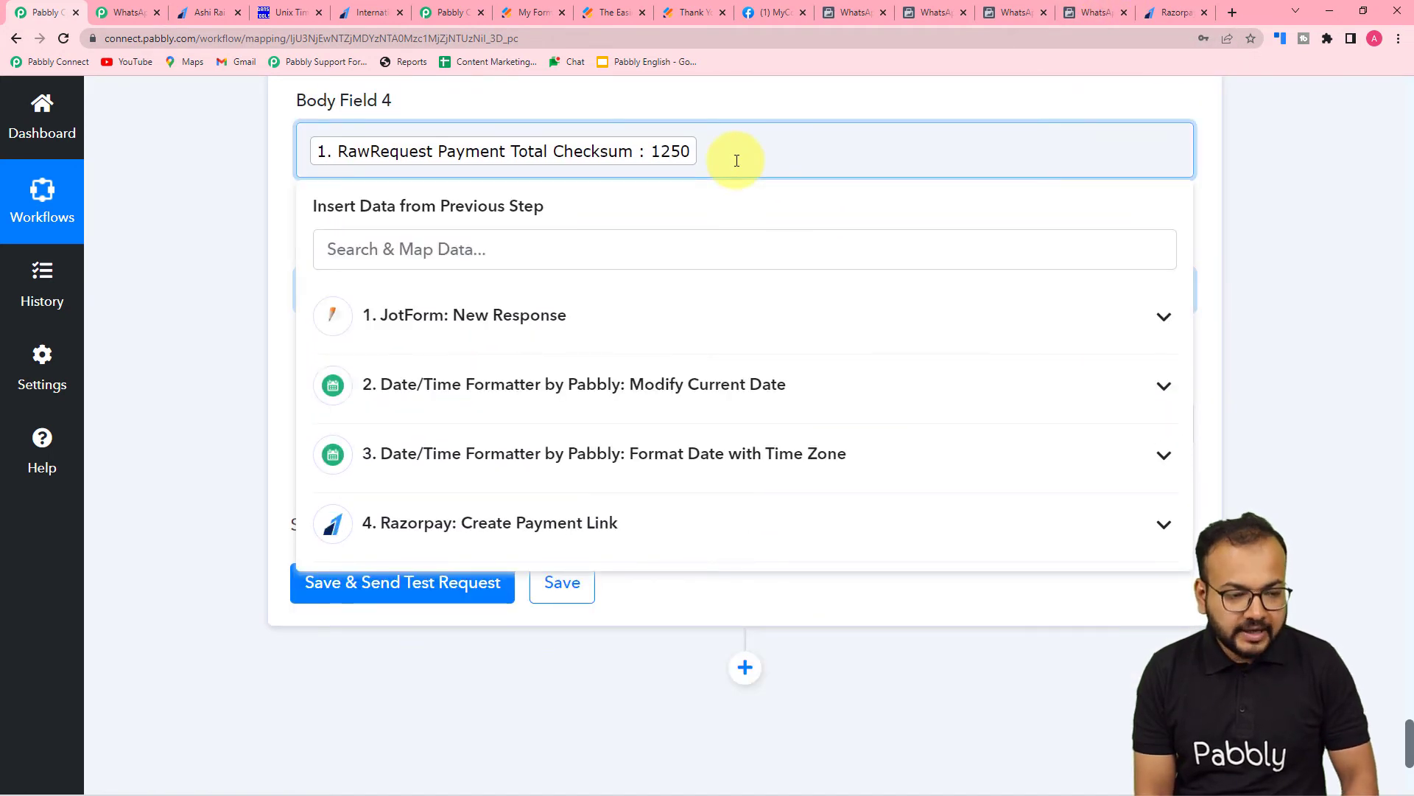
{"action": "key", "text": "BackSpace"}
{"action": "left_click", "coordinate": [472, 298]}
{"action": "scroll", "coordinate": [543, 505], "scroll_direction": "down", "scroll_amount": 2}
{"action": "scroll", "coordinate": [543, 505], "scroll_direction": "down", "scroll_amount": 6}
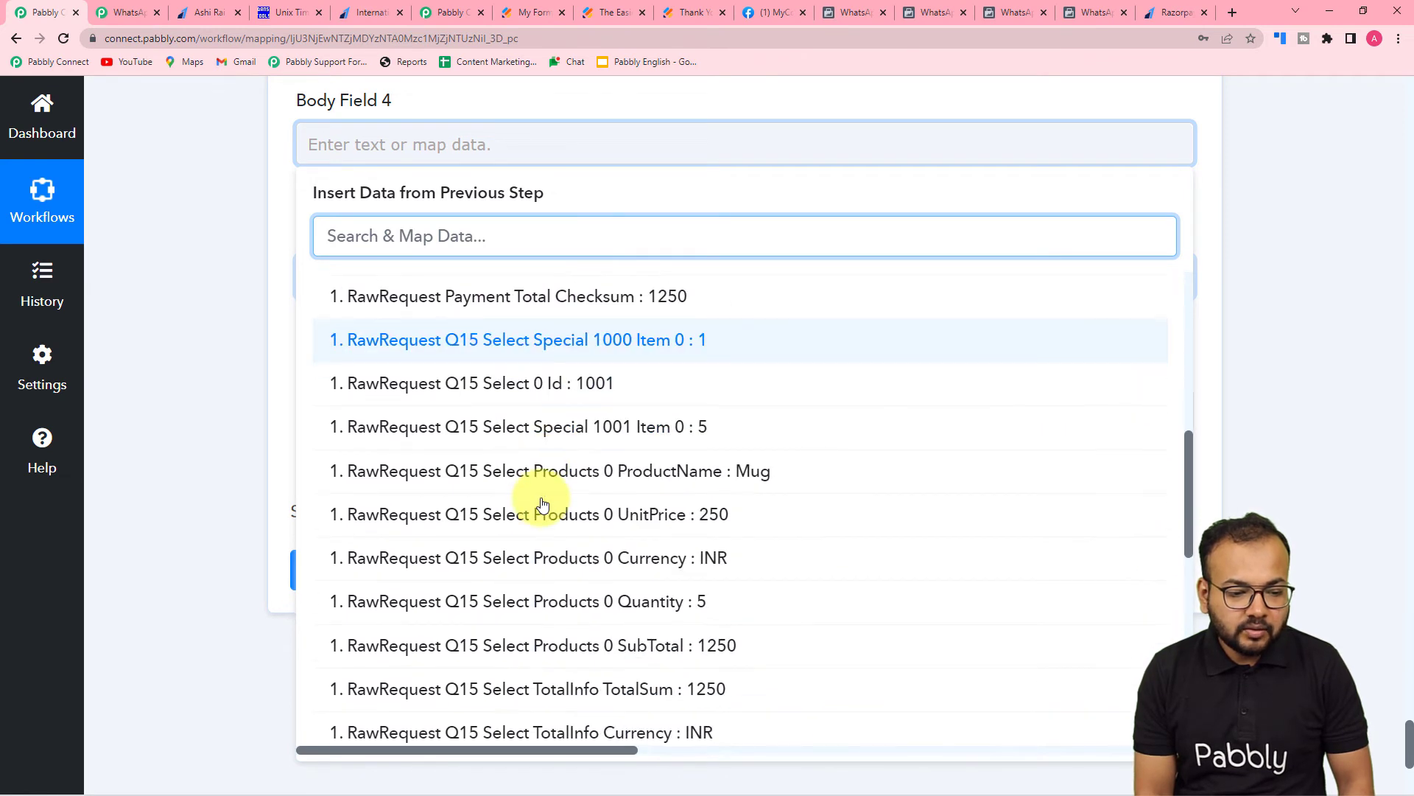
{"action": "left_click", "coordinate": [734, 528]}
{"action": "left_click", "coordinate": [196, 289]}
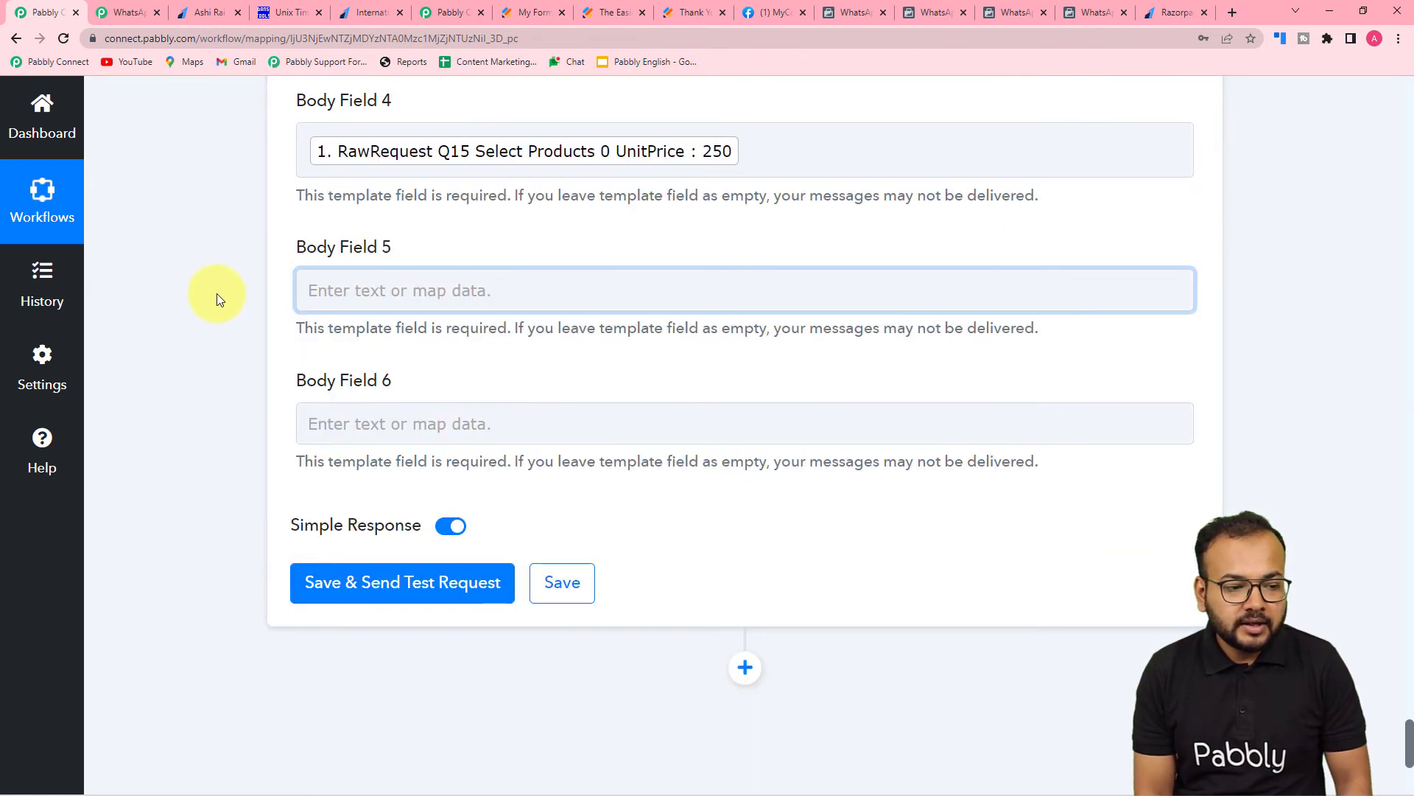
- Map RawRequest Payment Total Checksum from the JotForm response to Body Field 5 as the total amount
{"action": "left_click", "coordinate": [323, 292]}
{"action": "scroll", "coordinate": [439, 272], "scroll_direction": "down", "scroll_amount": 2}
{"action": "left_click", "coordinate": [450, 229]}
{"action": "scroll", "coordinate": [553, 563], "scroll_direction": "down", "scroll_amount": 5}
{"action": "left_click", "coordinate": [616, 369]}
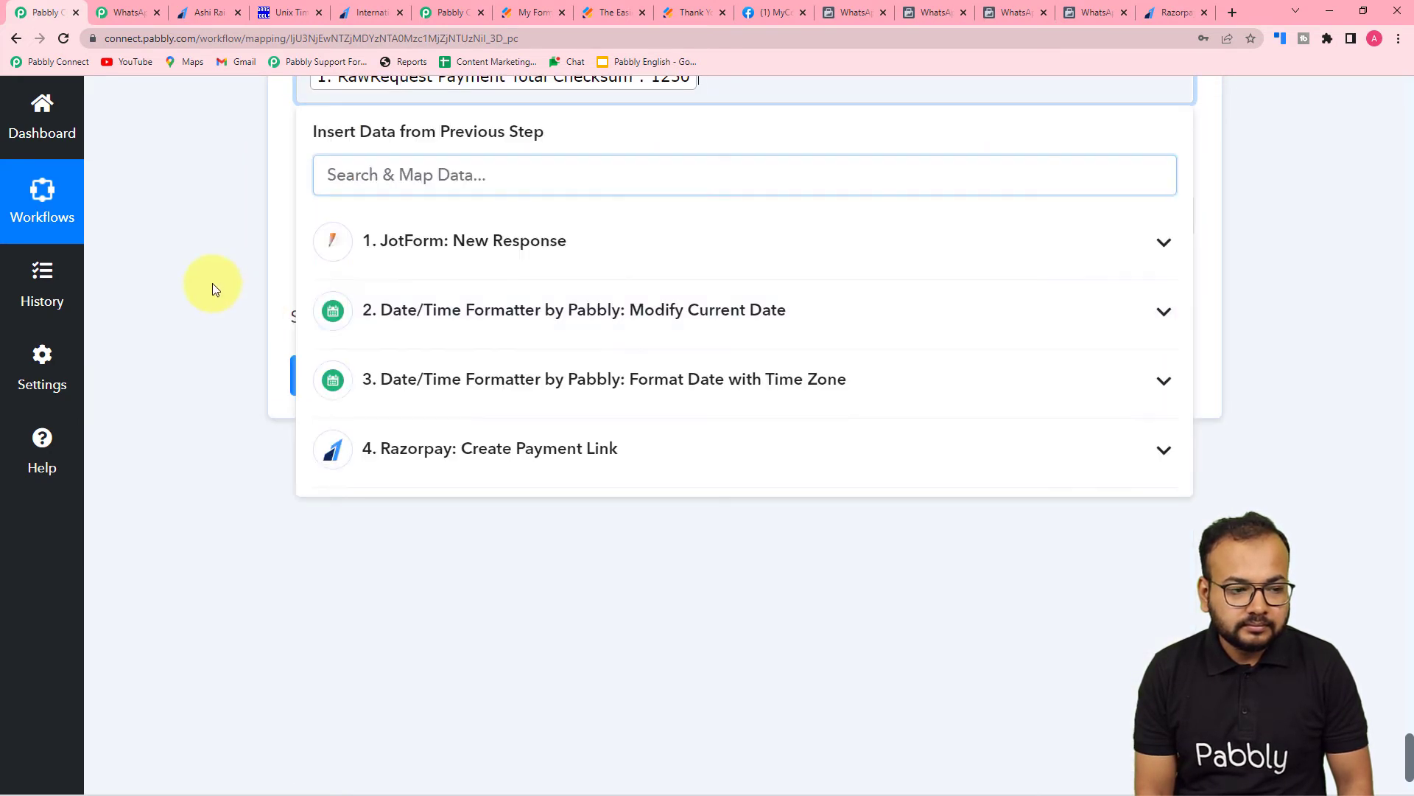
{"action": "left_click", "coordinate": [213, 288]}
- Check variable 6 in the template preview and map Short Url from the Razorpay Create Payment Link step to Body Field 6
{"action": "left_click", "coordinate": [1114, 7]}
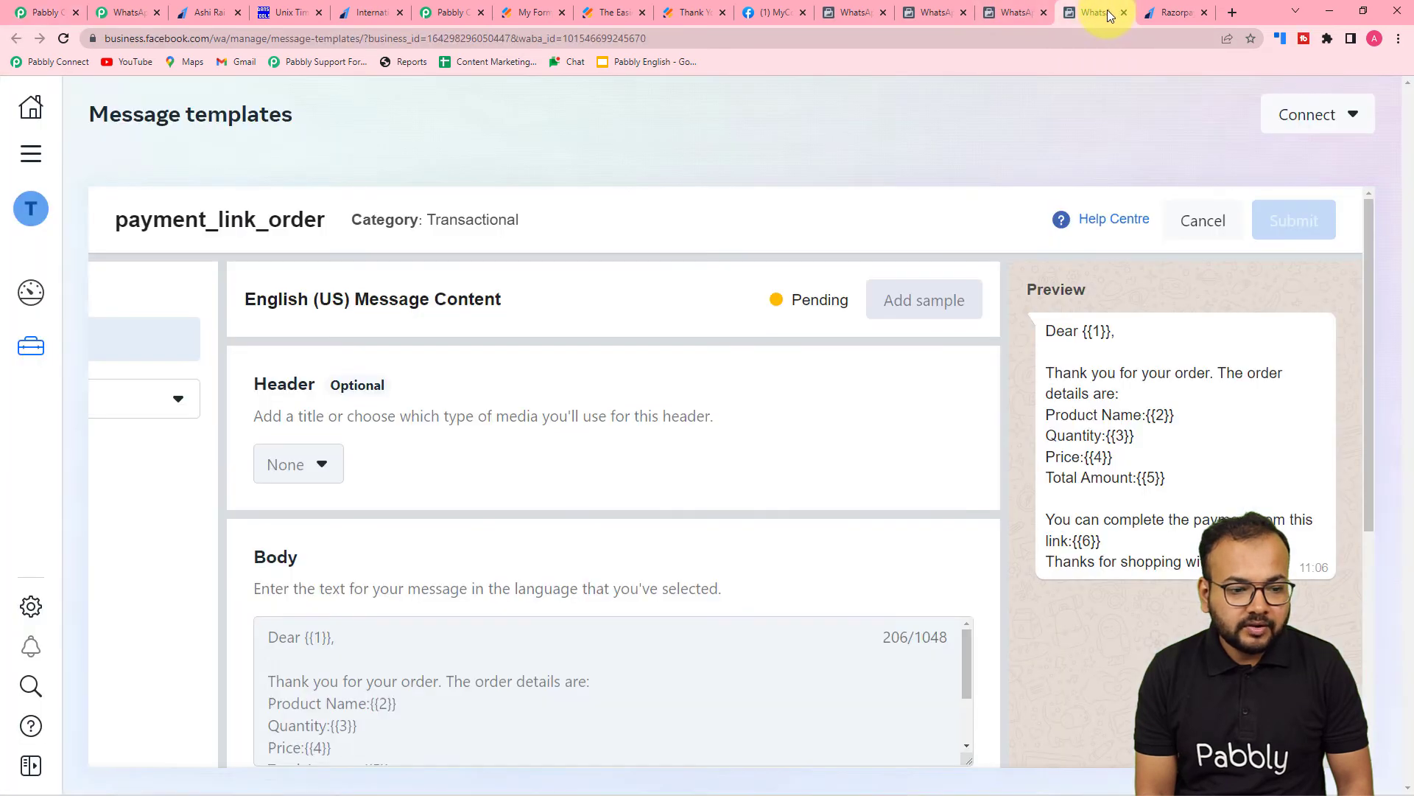
{"action": "left_click", "coordinate": [40, 12]}
{"action": "left_click", "coordinate": [359, 214]}
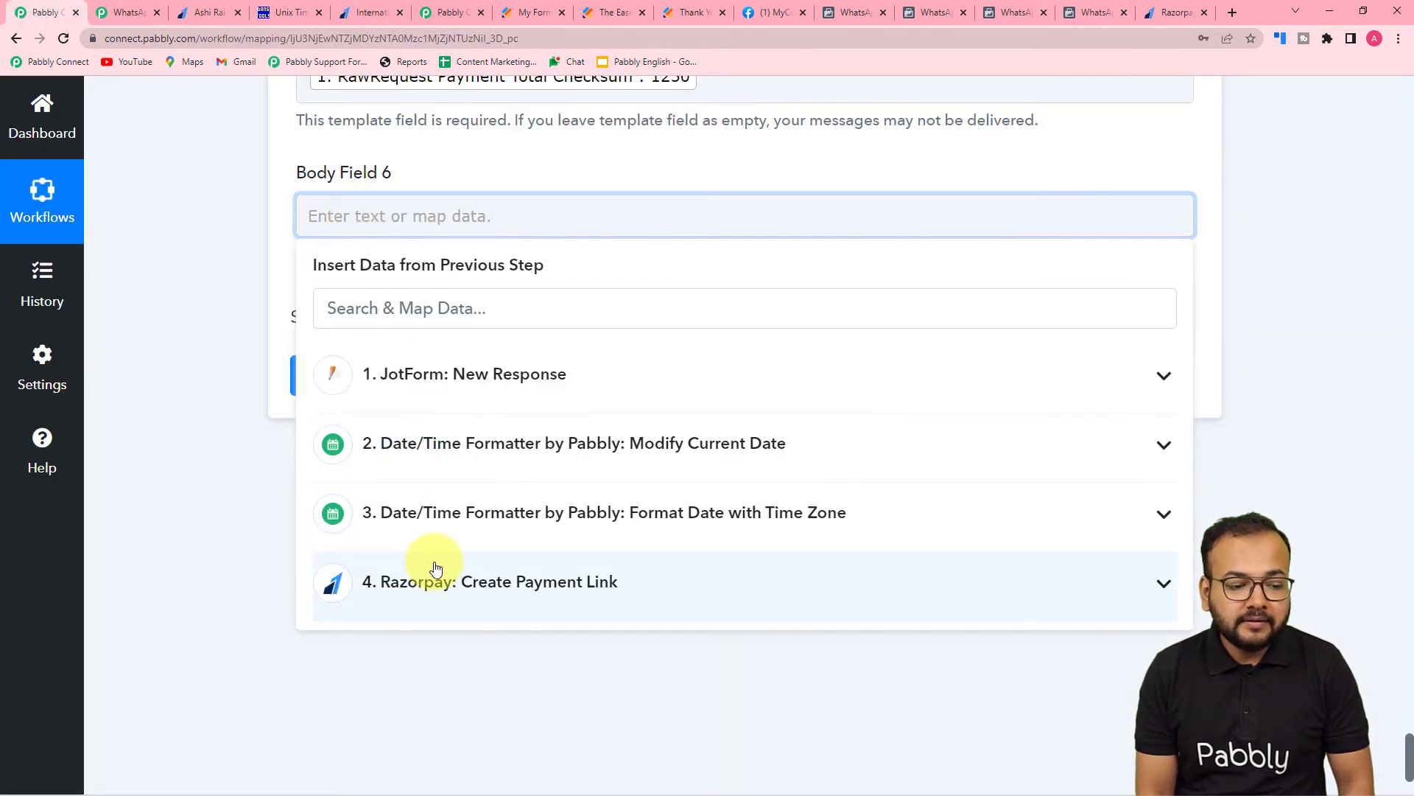
{"action": "left_click", "coordinate": [521, 589]}
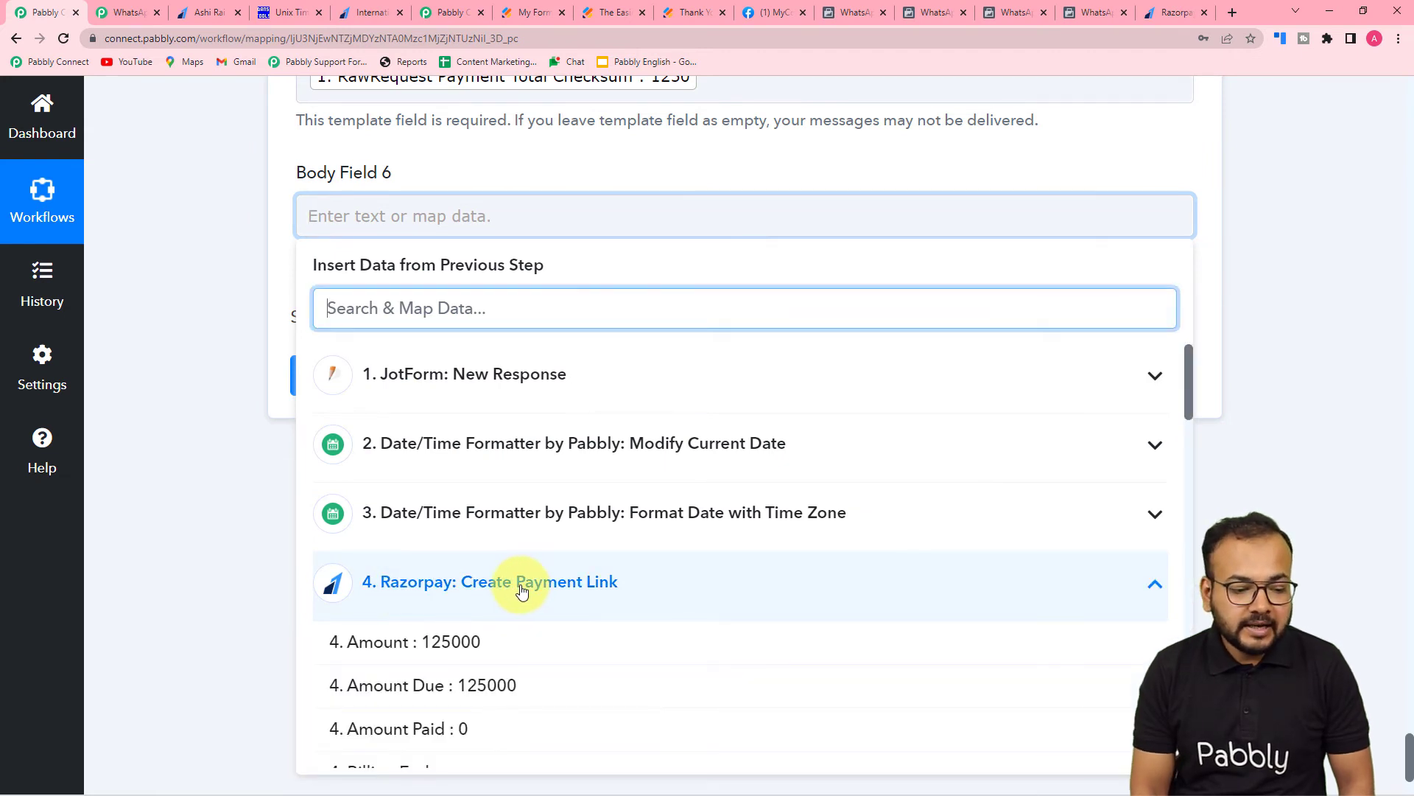
{"action": "scroll", "coordinate": [522, 589], "scroll_direction": "down", "scroll_amount": 10}
{"action": "scroll", "coordinate": [521, 590], "scroll_direction": "down", "scroll_amount": 12}
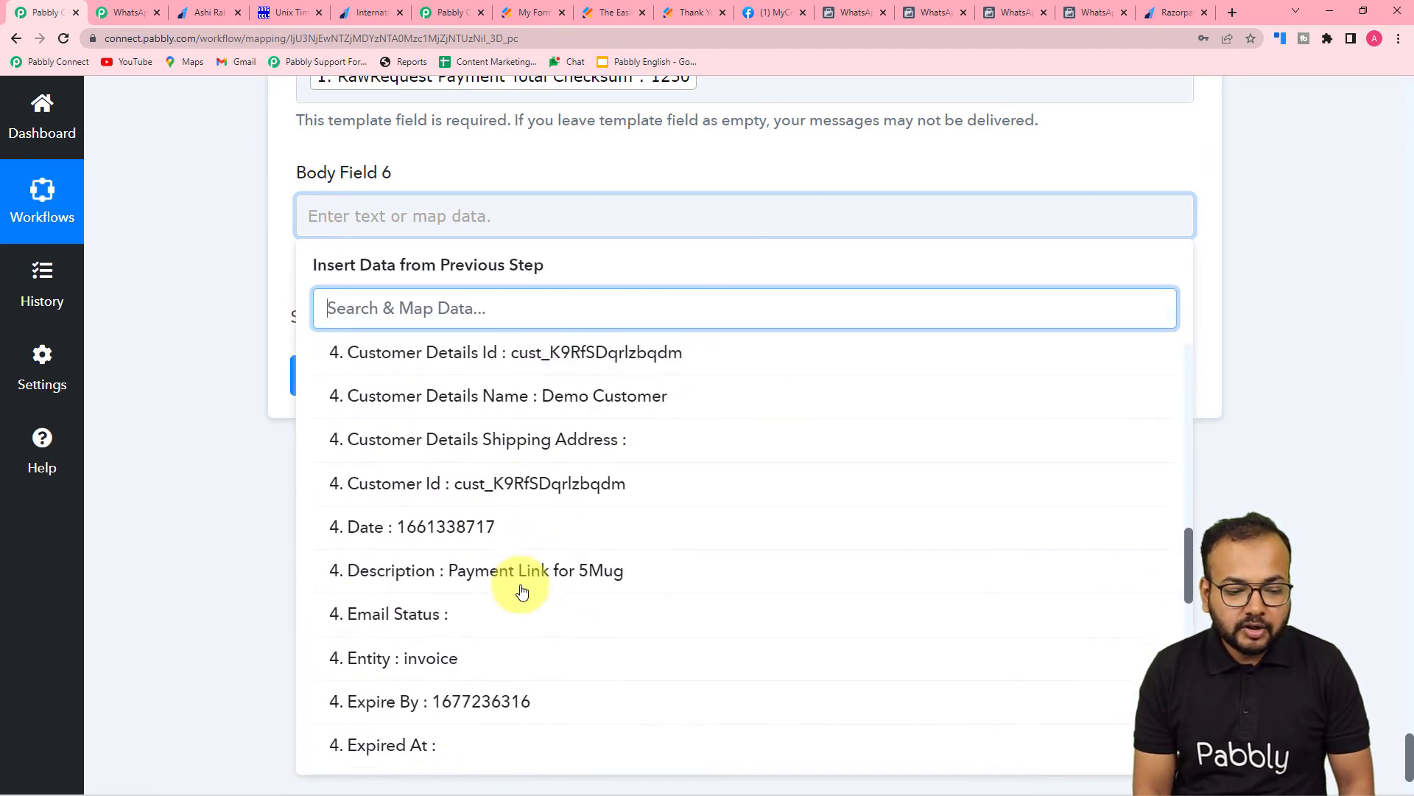
{"action": "scroll", "coordinate": [521, 589], "scroll_direction": "down", "scroll_amount": 3}
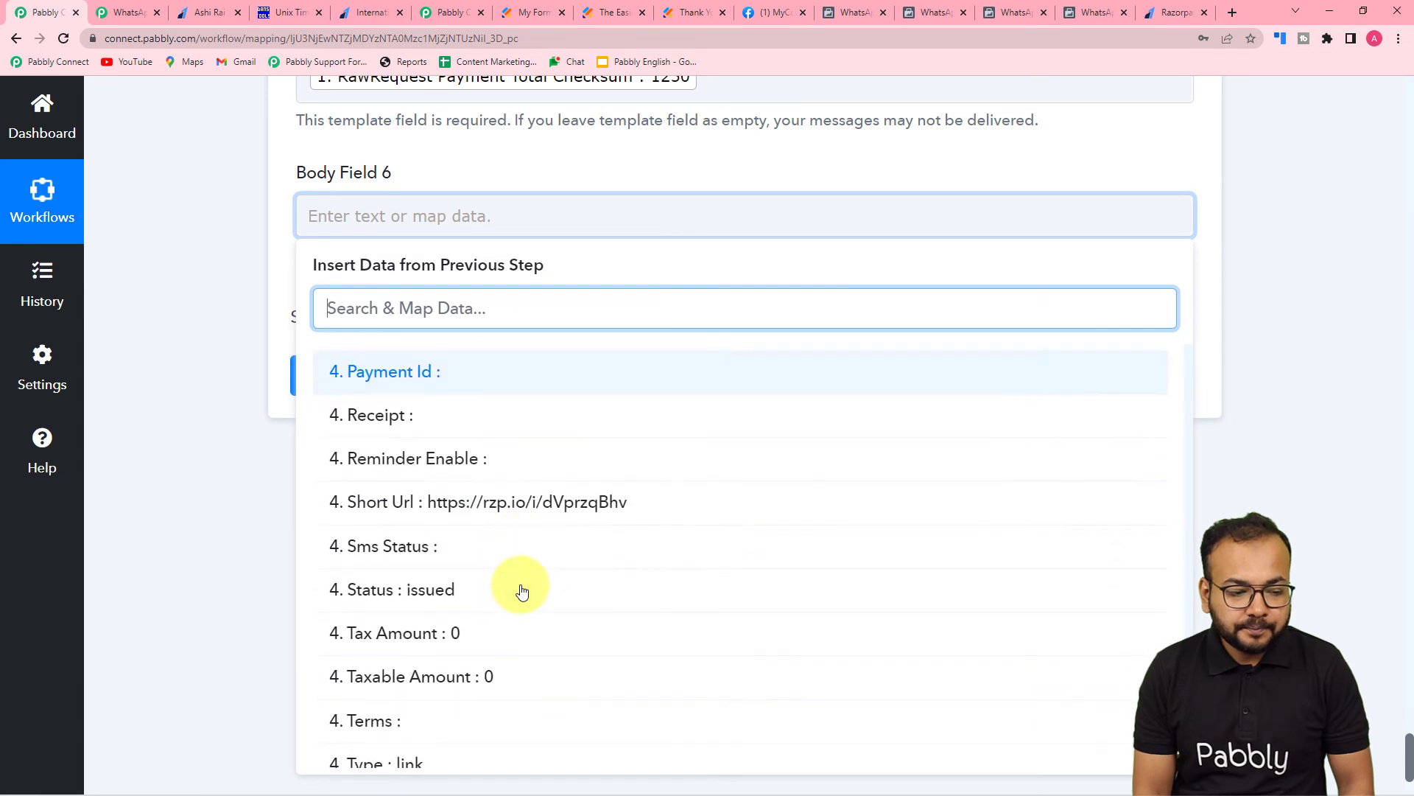
{"action": "left_click", "coordinate": [534, 505]}
{"action": "left_click", "coordinate": [229, 361]}
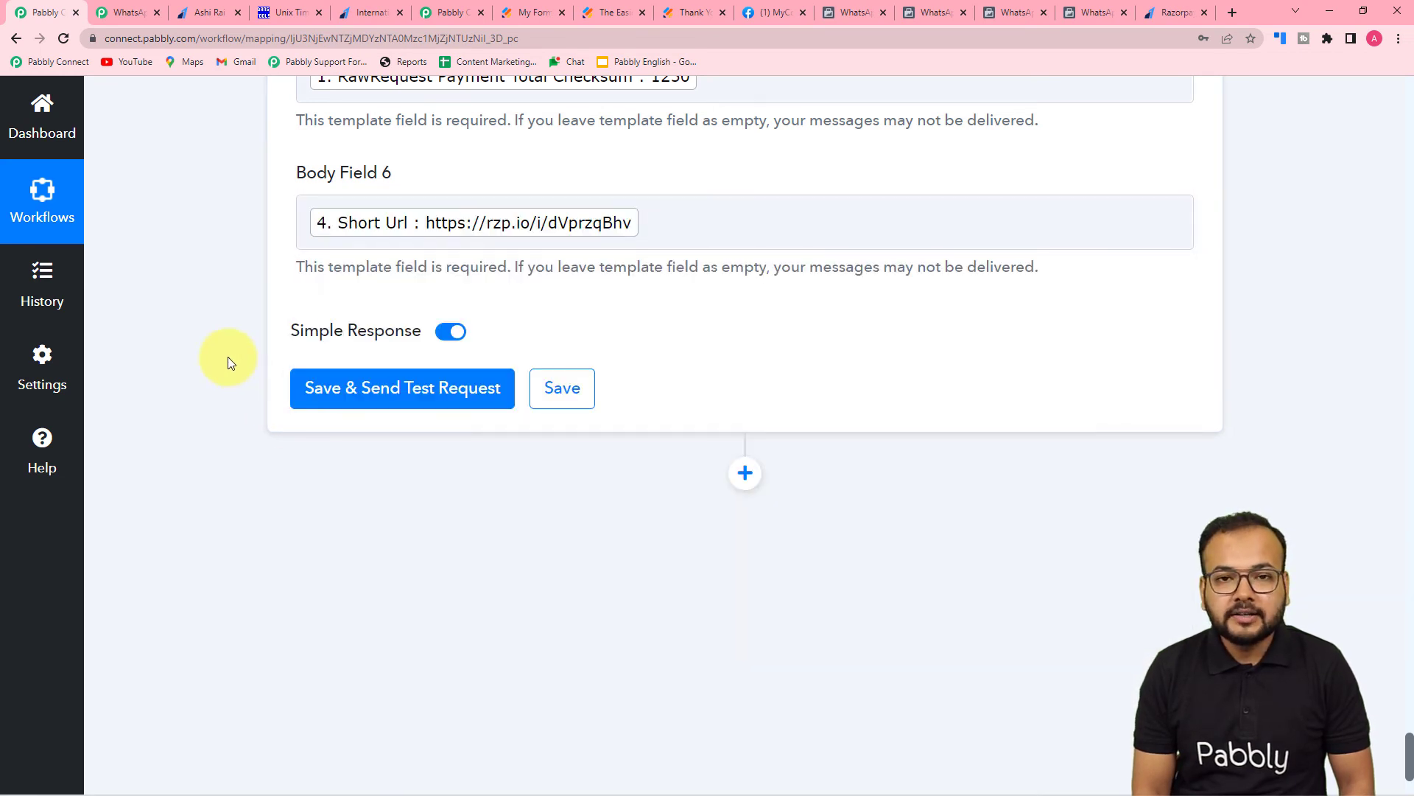
- Review the mapped Recipient Mobile Number and Body Fields 1 to 6 of the WhatsApp message step
{"action": "scroll", "coordinate": [227, 357], "scroll_direction": "up", "scroll_amount": 3}
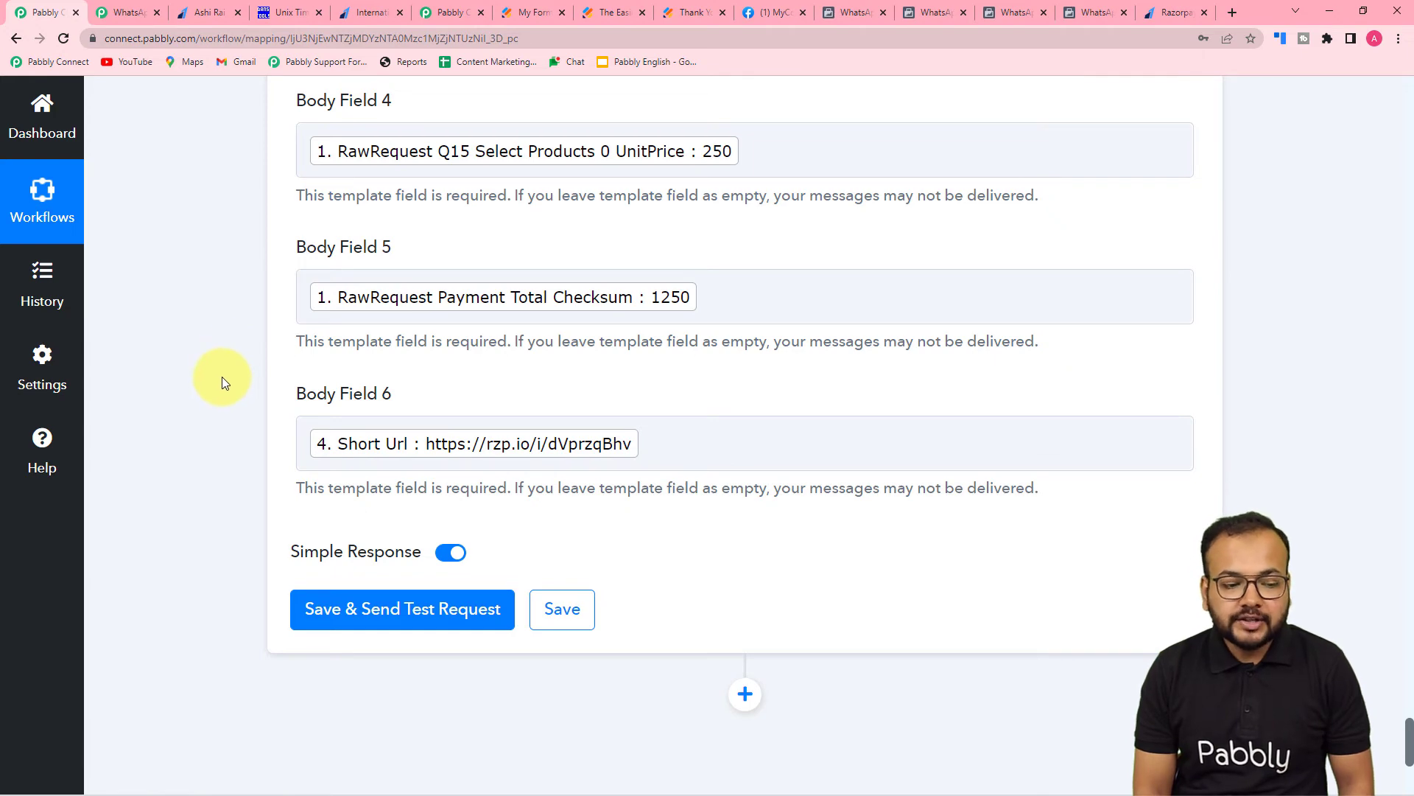
{"action": "scroll", "coordinate": [222, 368], "scroll_direction": "down", "scroll_amount": 2}
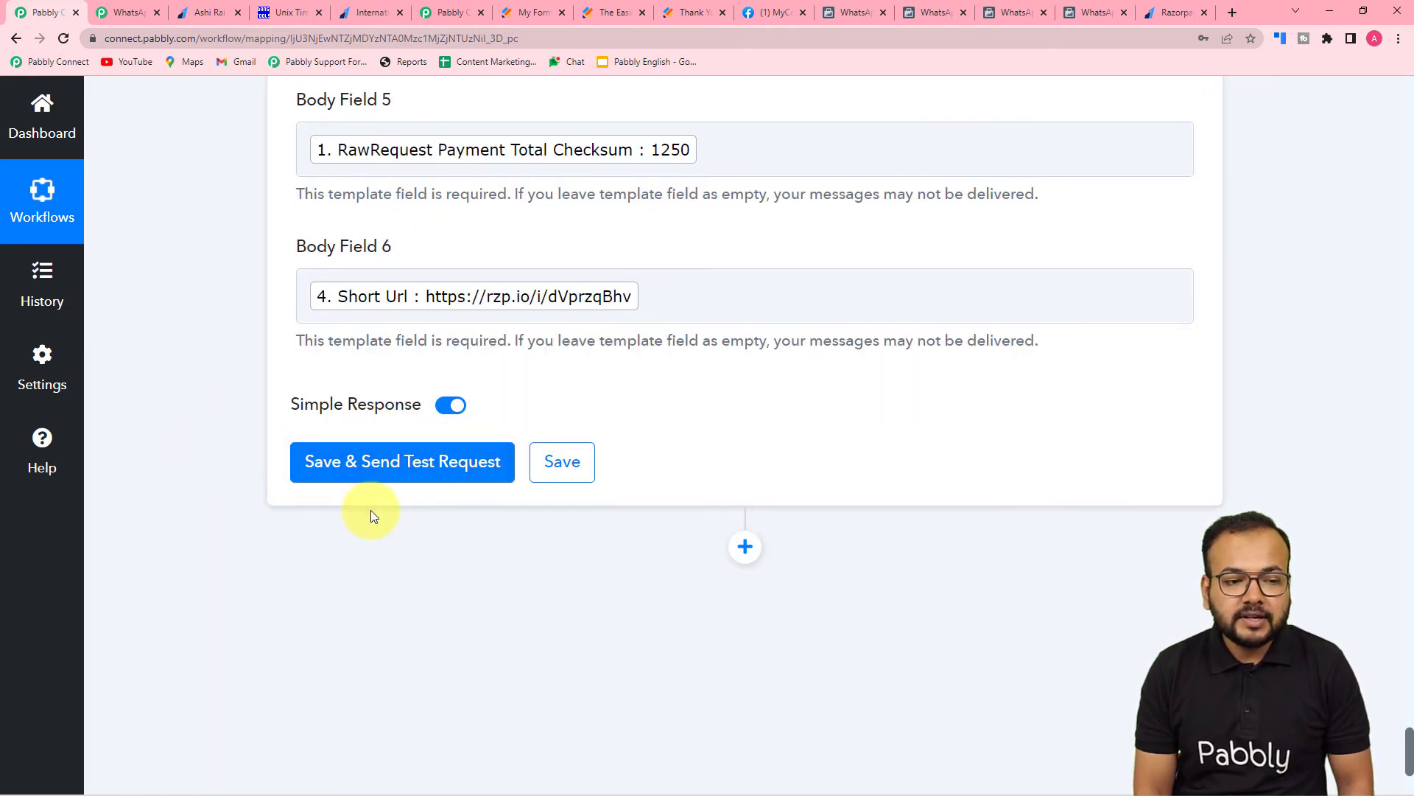
{"action": "scroll", "coordinate": [370, 510], "scroll_direction": "up", "scroll_amount": 12}
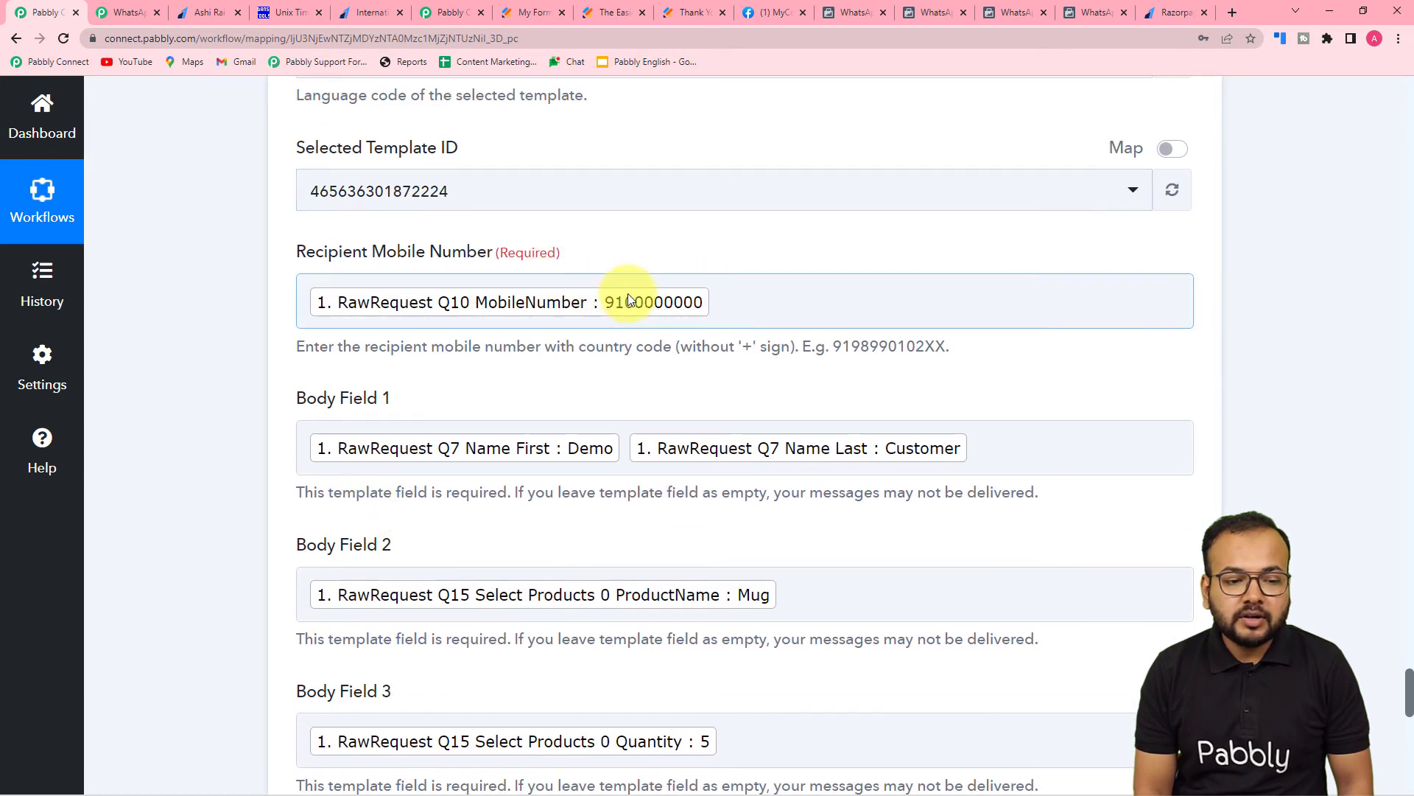
{"action": "scroll", "coordinate": [165, 317], "scroll_direction": "down", "scroll_amount": 2}
{"action": "scroll", "coordinate": [165, 317], "scroll_direction": "down", "scroll_amount": 2}
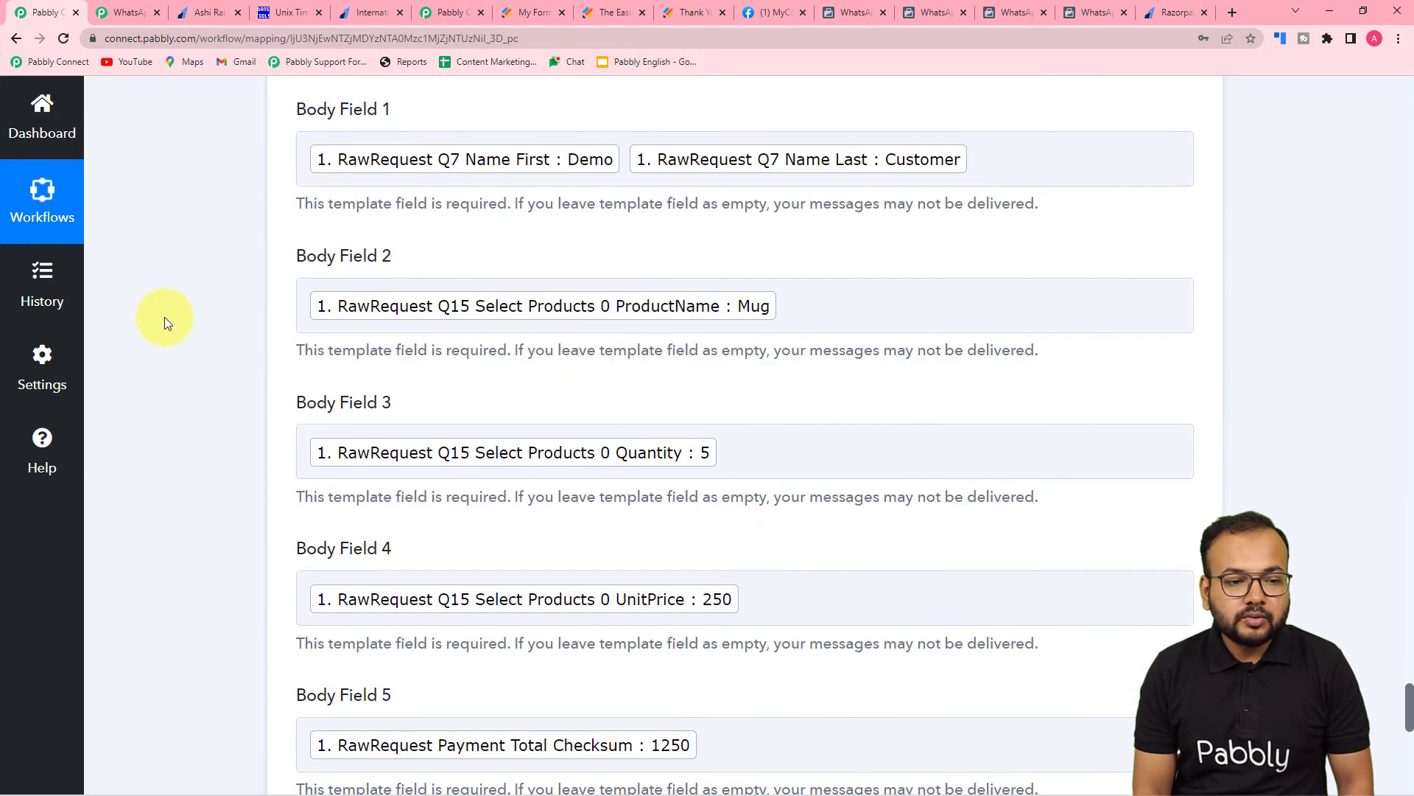
{"action": "scroll", "coordinate": [585, 221], "scroll_direction": "up", "scroll_amount": 2}
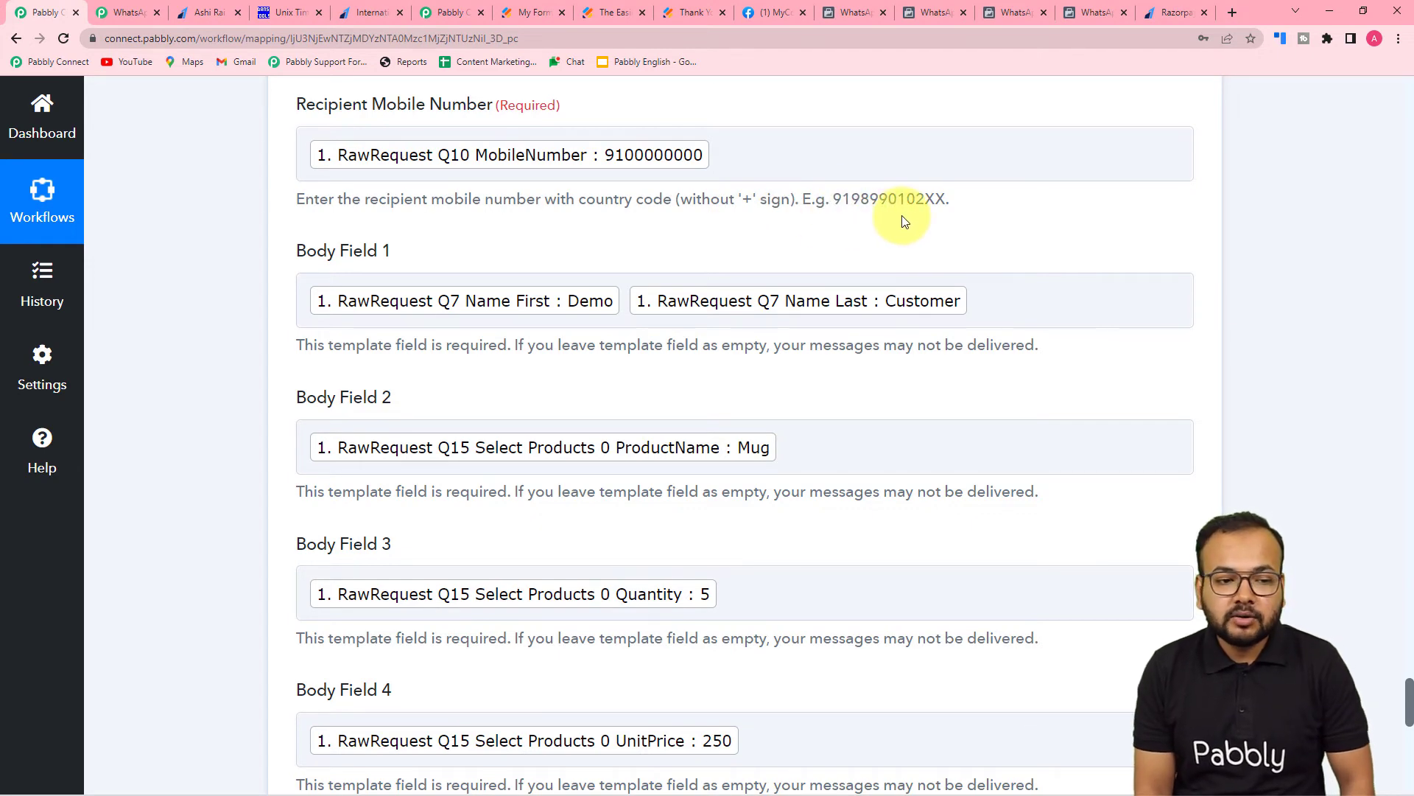
{"action": "scroll", "coordinate": [903, 218], "scroll_direction": "down", "scroll_amount": 10}
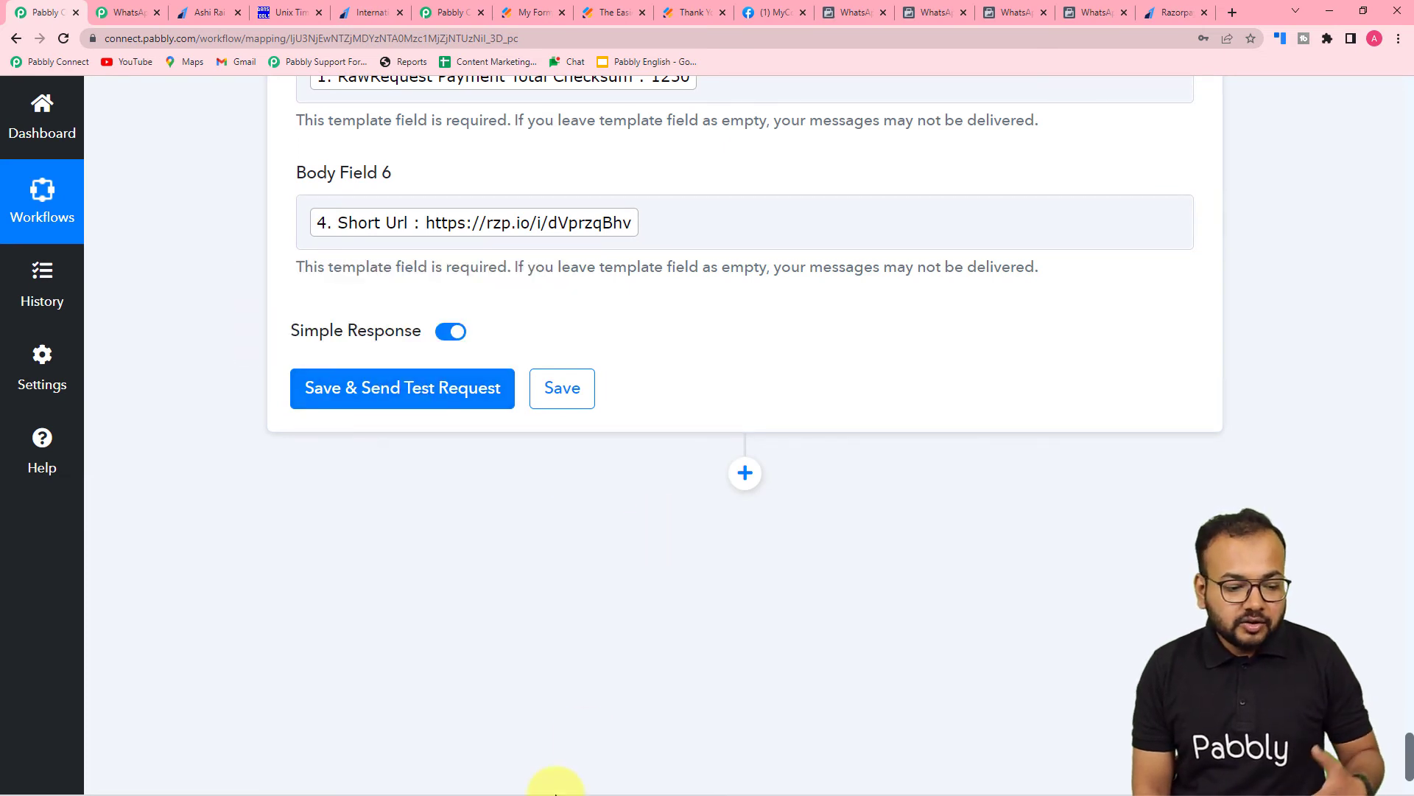
- Save the WhatsApp Send Template Message step and send a test request
{"action": "mouse_move", "coordinate": [514, 786]}
{"action": "left_click", "coordinate": [415, 778]}
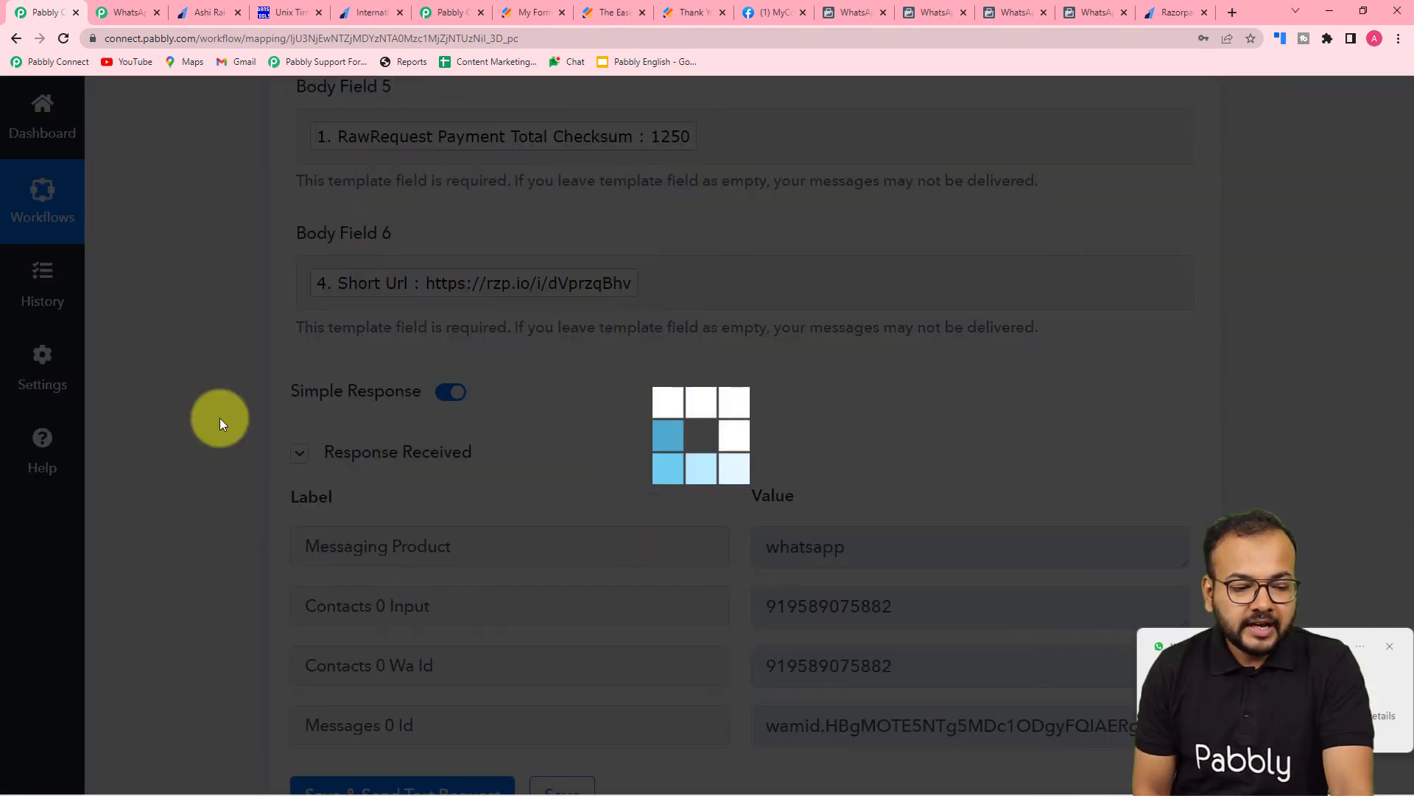
{"action": "scroll", "coordinate": [324, 458], "scroll_direction": "up", "scroll_amount": 5}
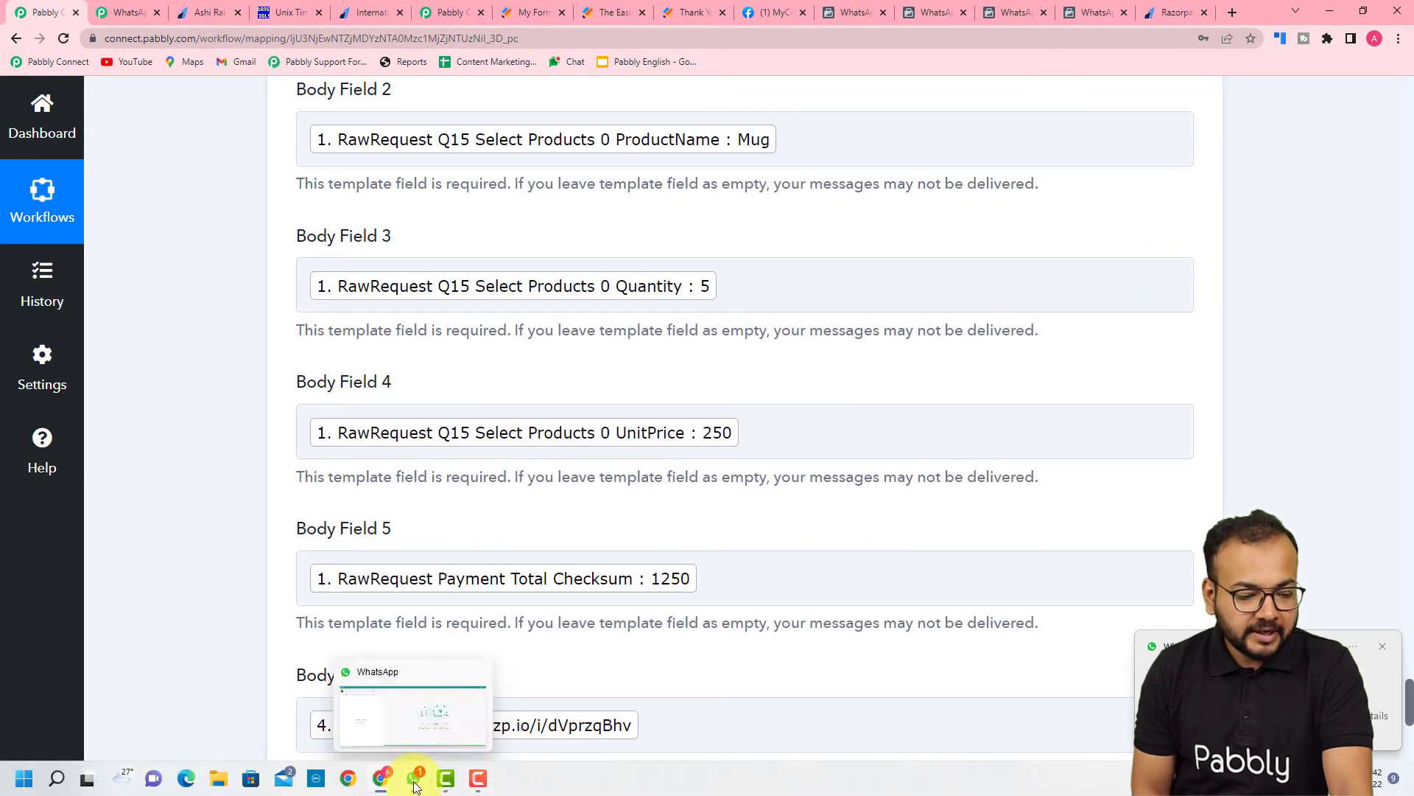
- Switch to WhatsApp, read the test message in the Pabbly Office chat and open its Razorpay payment link
{"action": "left_click", "coordinate": [415, 782]}
{"action": "left_click", "coordinate": [236, 304]}
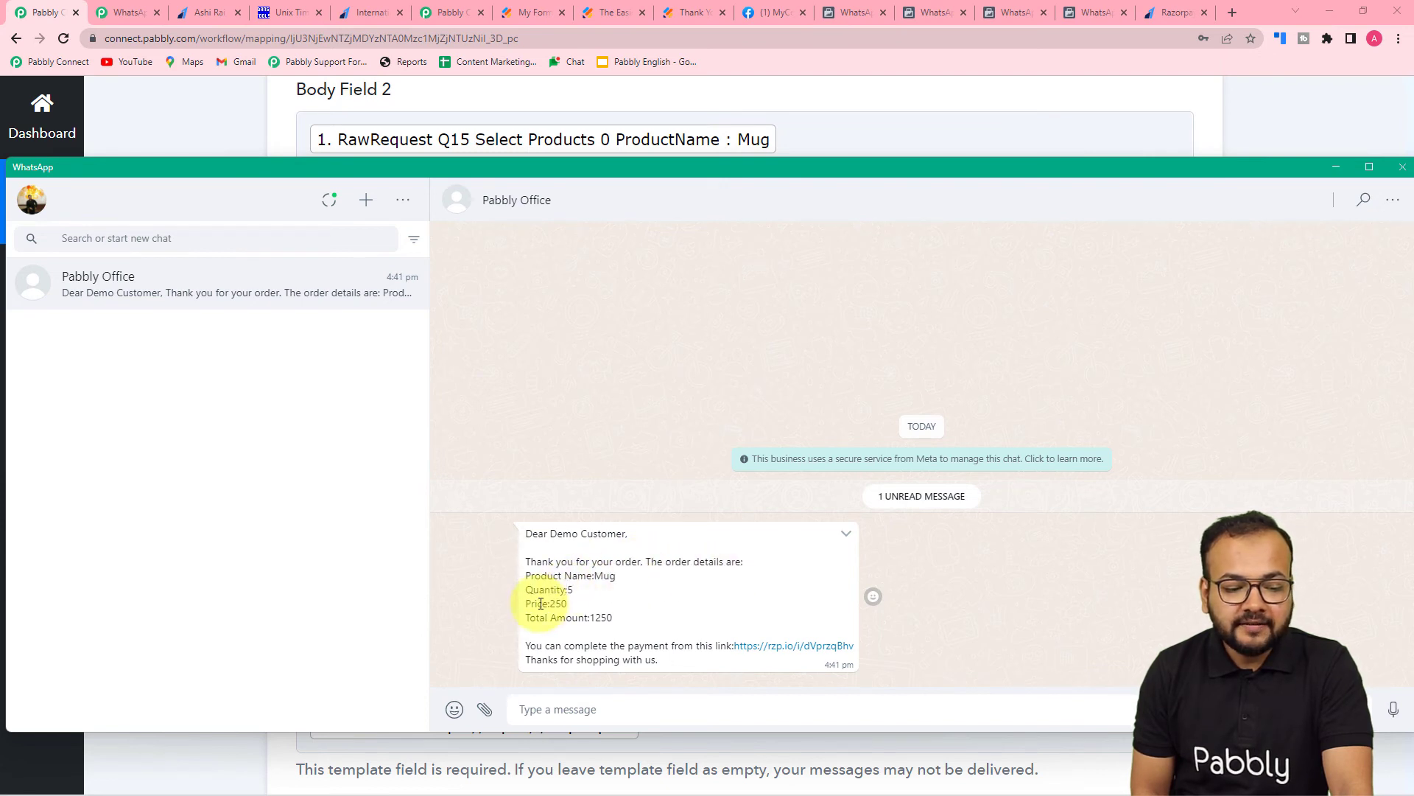
{"action": "left_click", "coordinate": [774, 651]}
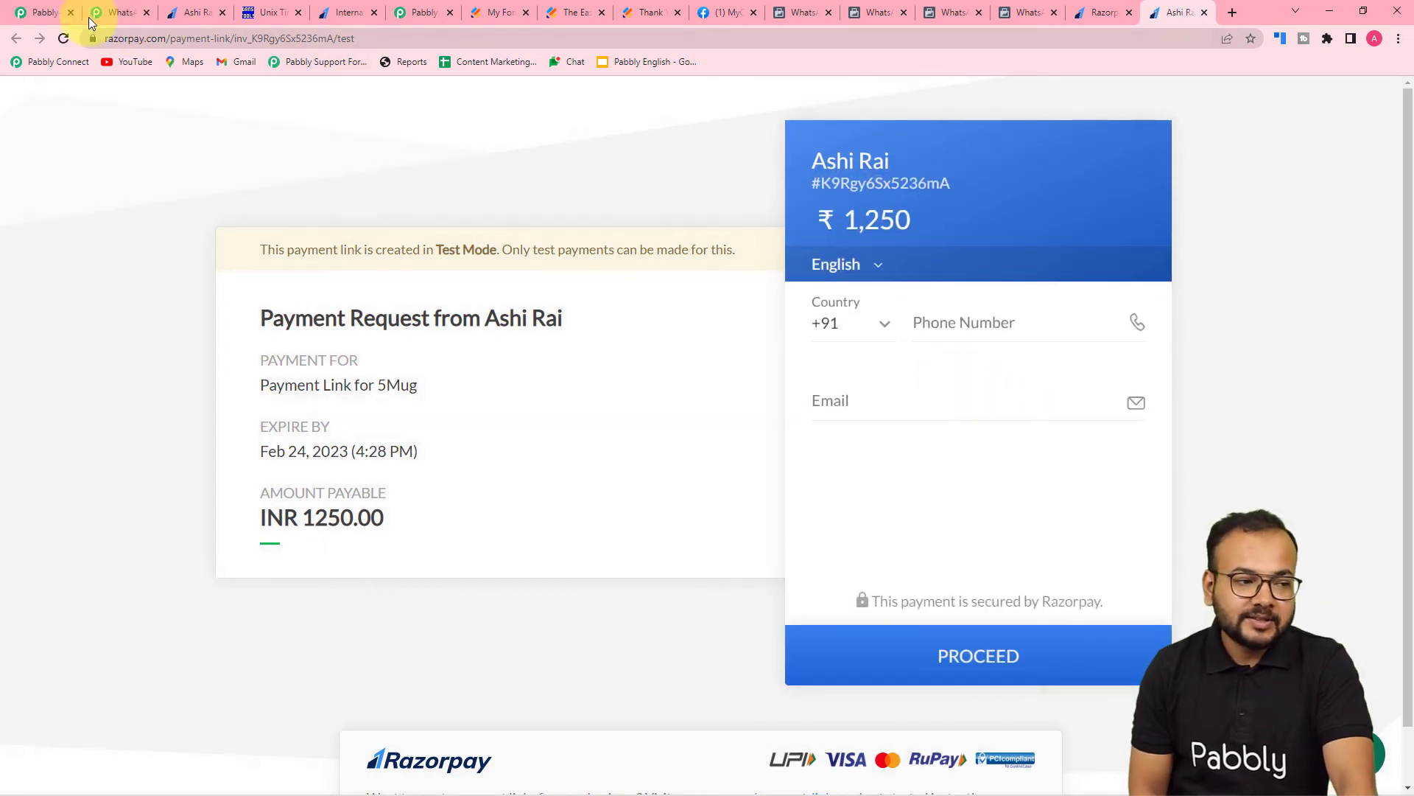
- Return to the Pabbly Connect workflow, collapse the WhatsApp Send Template Message step and clone it twice
{"action": "left_click", "coordinate": [42, 13]}
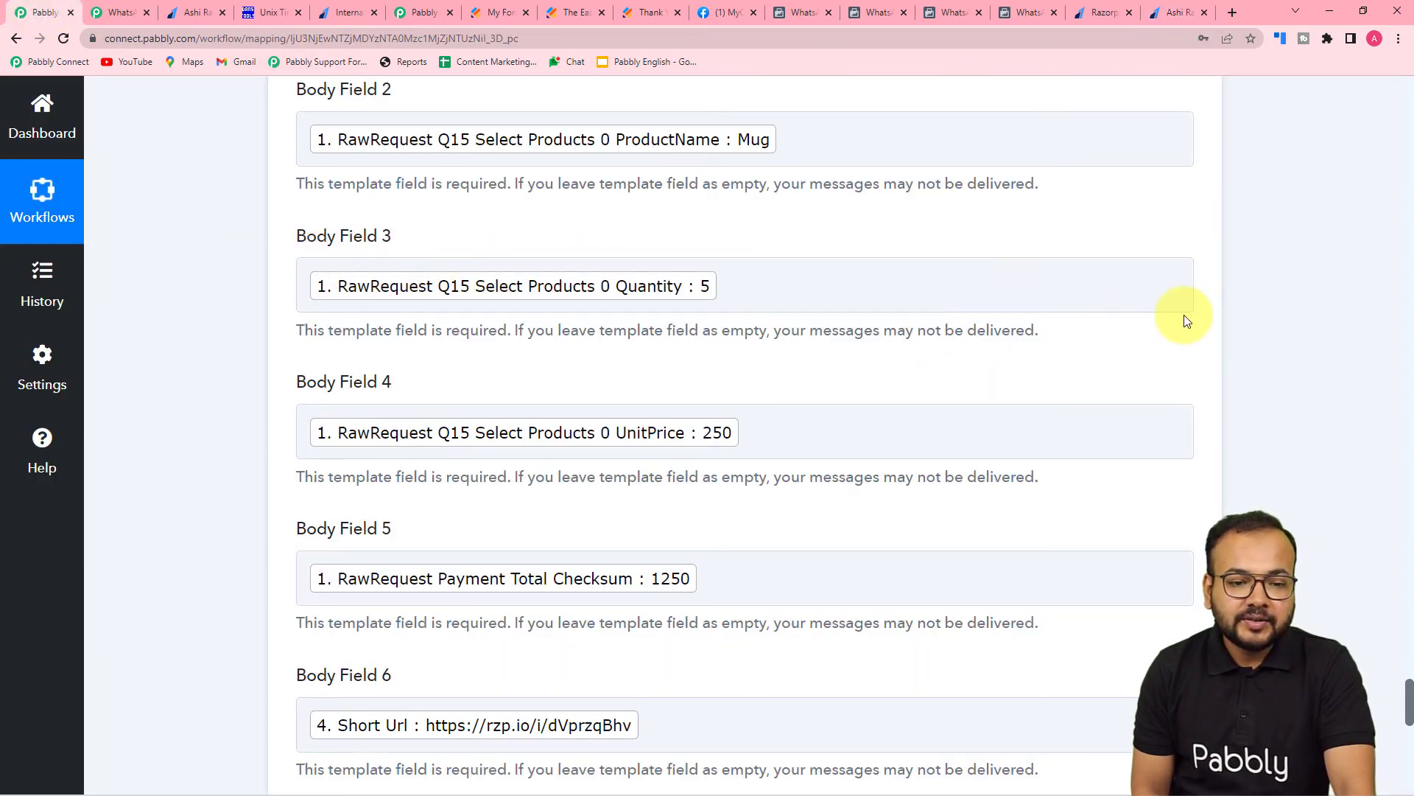
{"action": "scroll", "coordinate": [1183, 315], "scroll_direction": "up", "scroll_amount": 12}
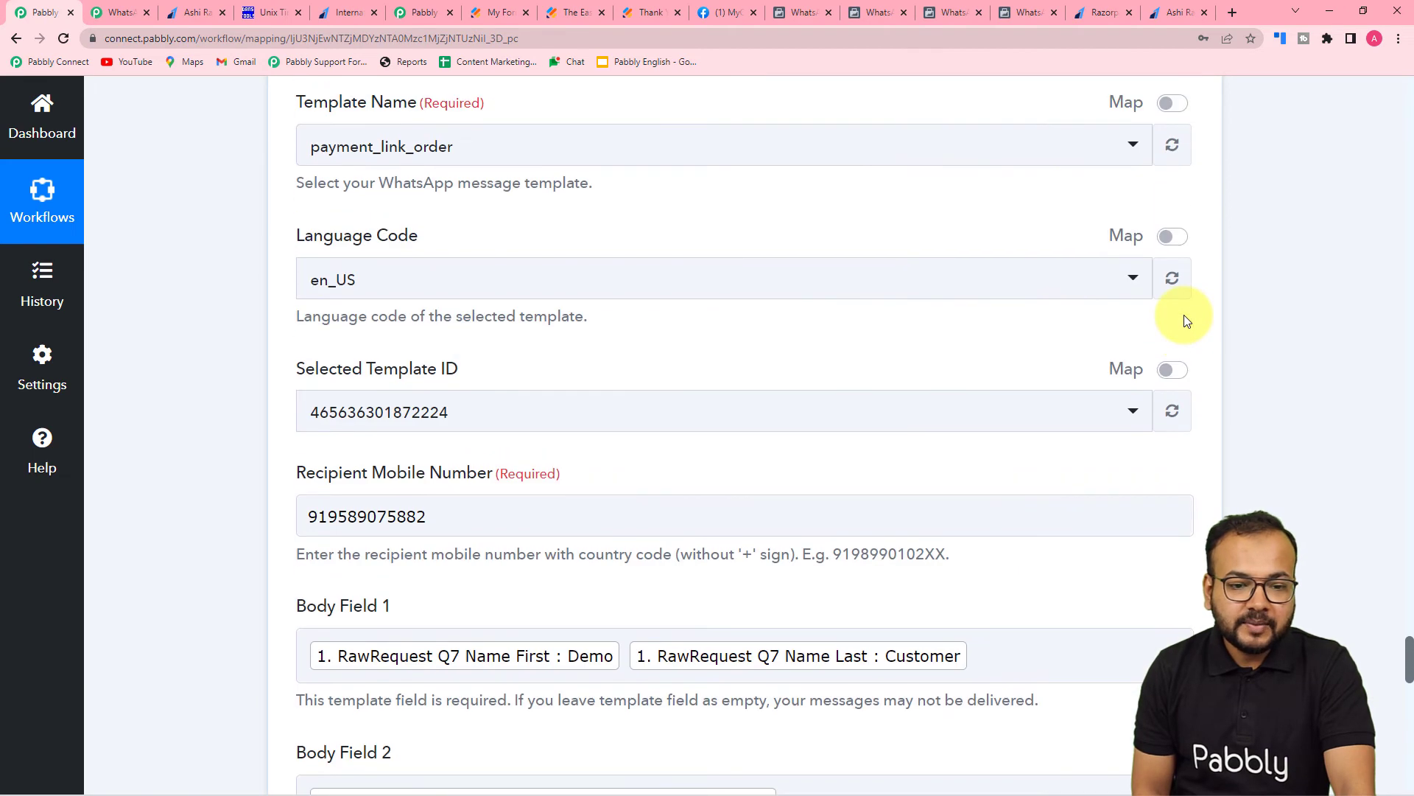
{"action": "scroll", "coordinate": [1183, 315], "scroll_direction": "up", "scroll_amount": 2}
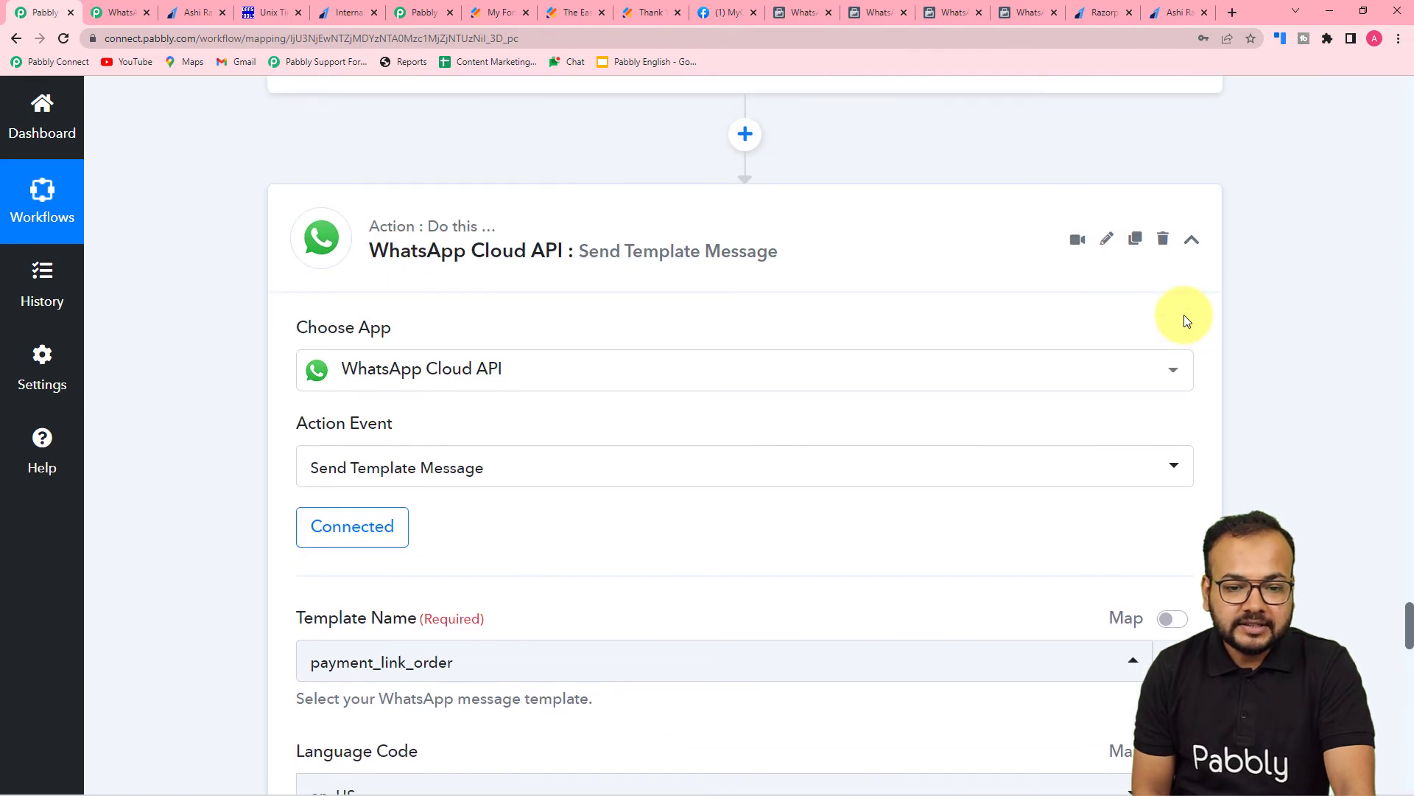
{"action": "left_click", "coordinate": [1191, 237]}
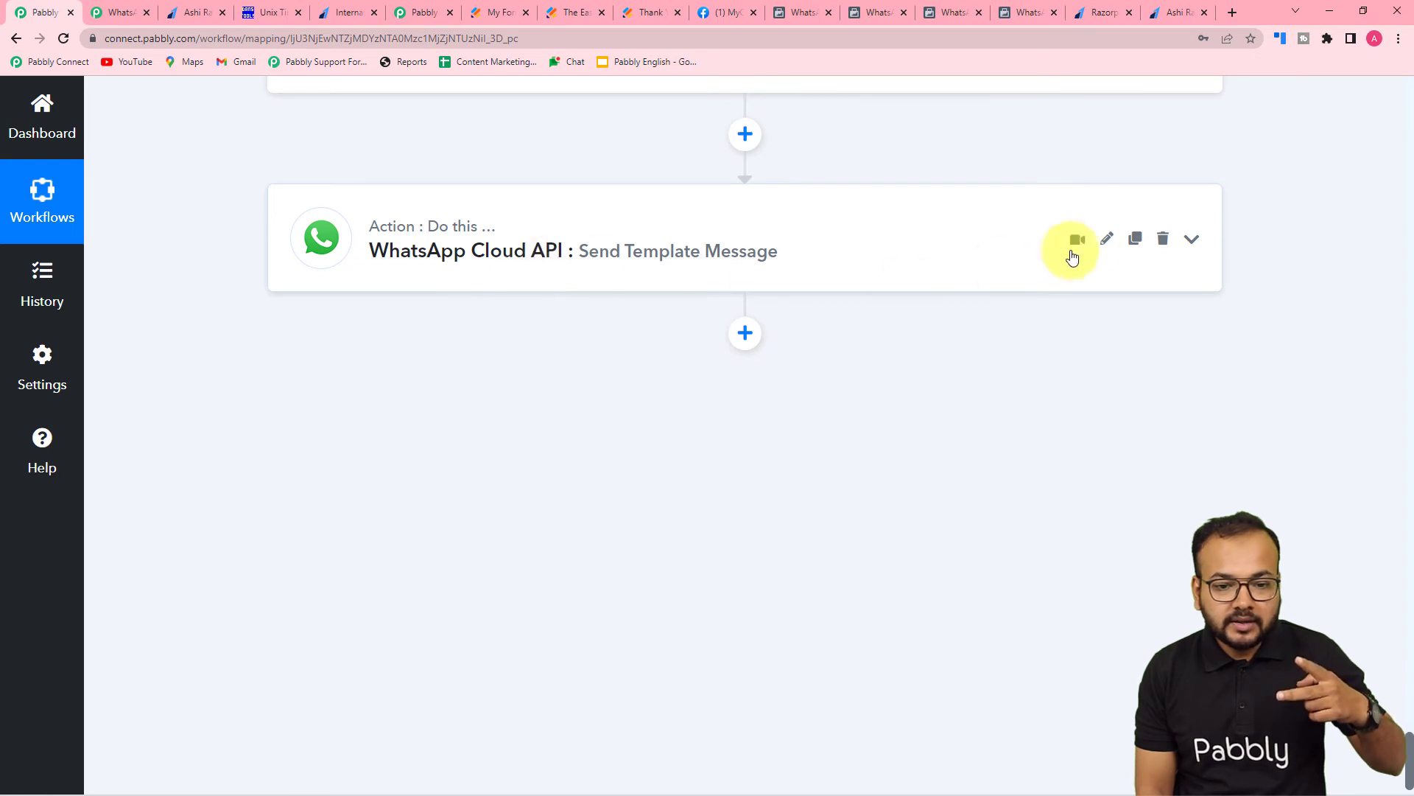
{"action": "left_click", "coordinate": [1137, 241]}
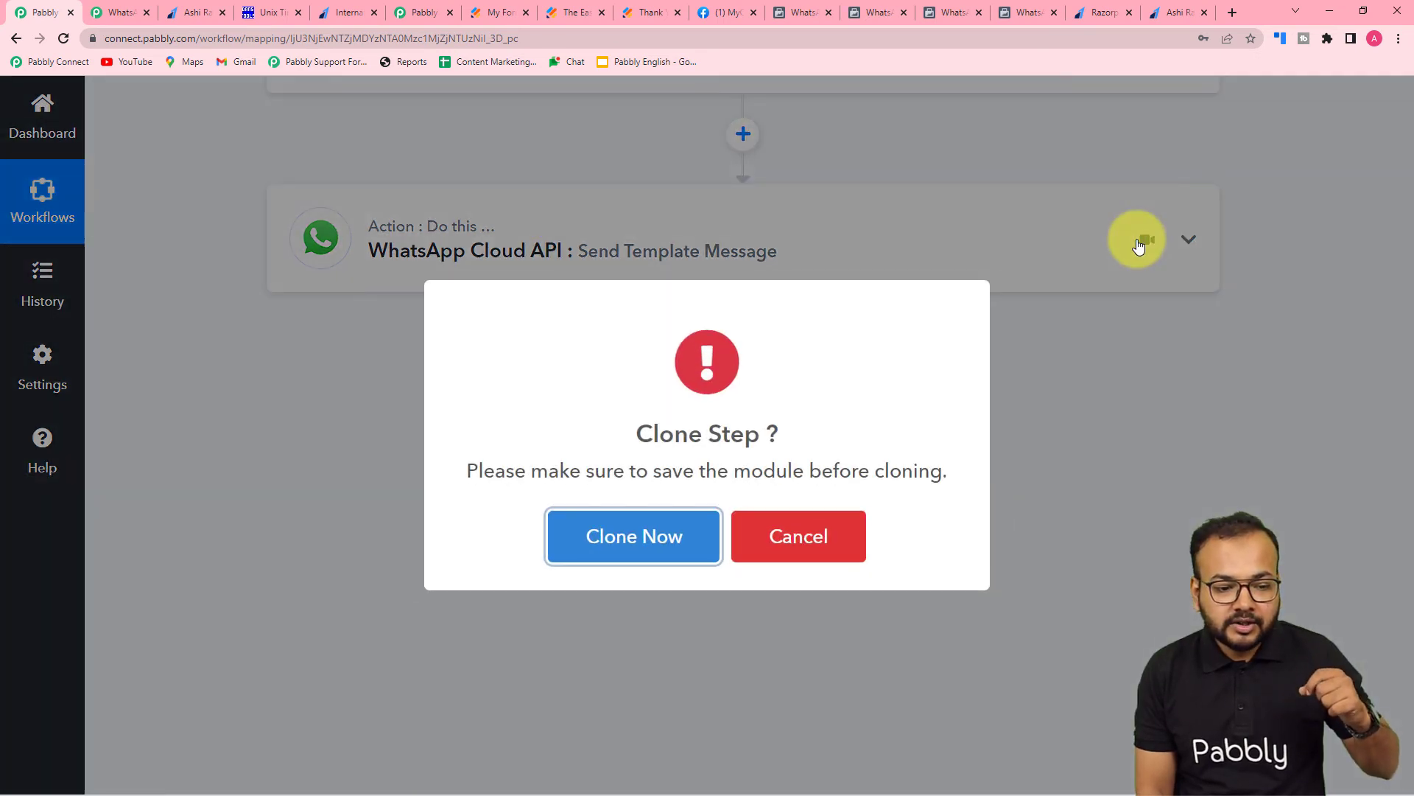
{"action": "left_click", "coordinate": [613, 536]}
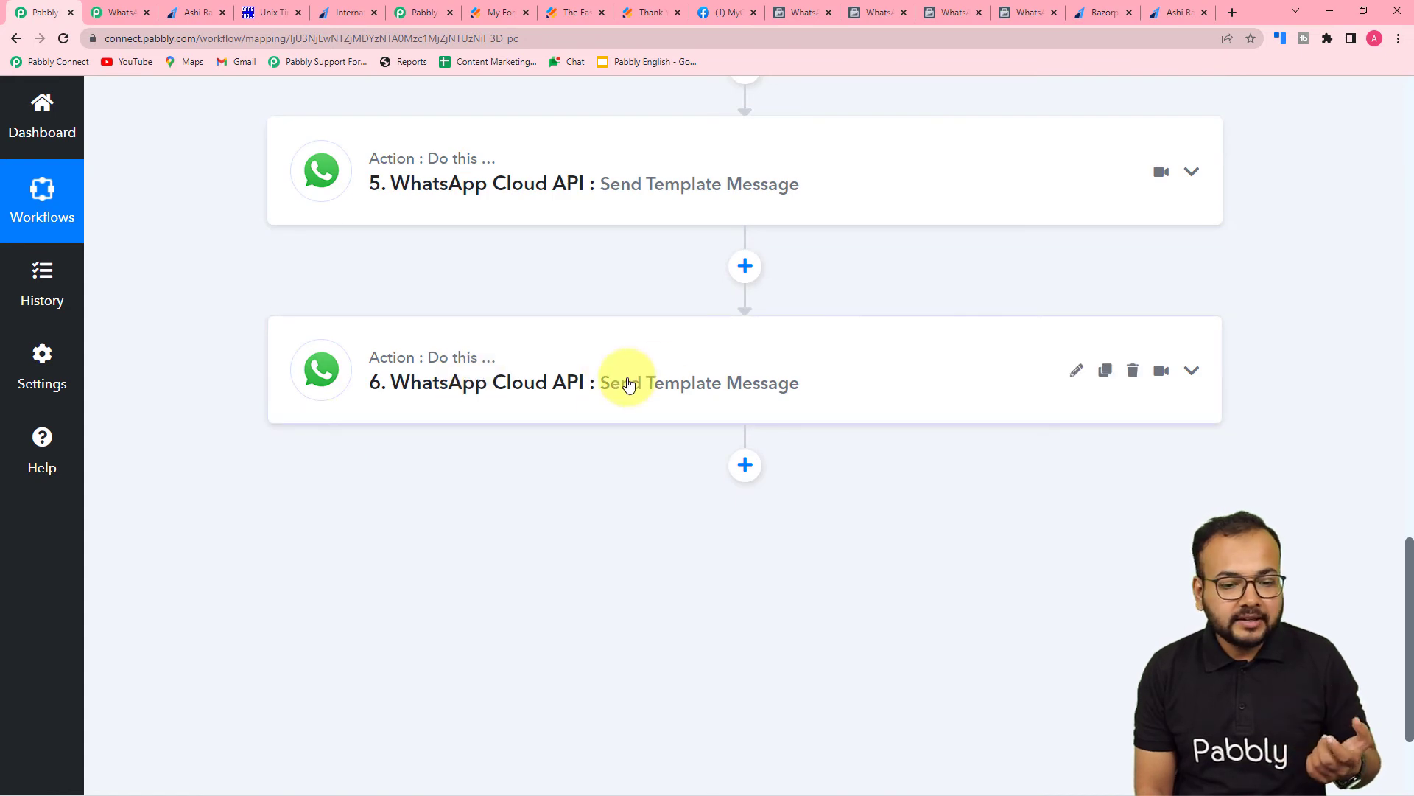
{"action": "left_click", "coordinate": [1106, 373]}
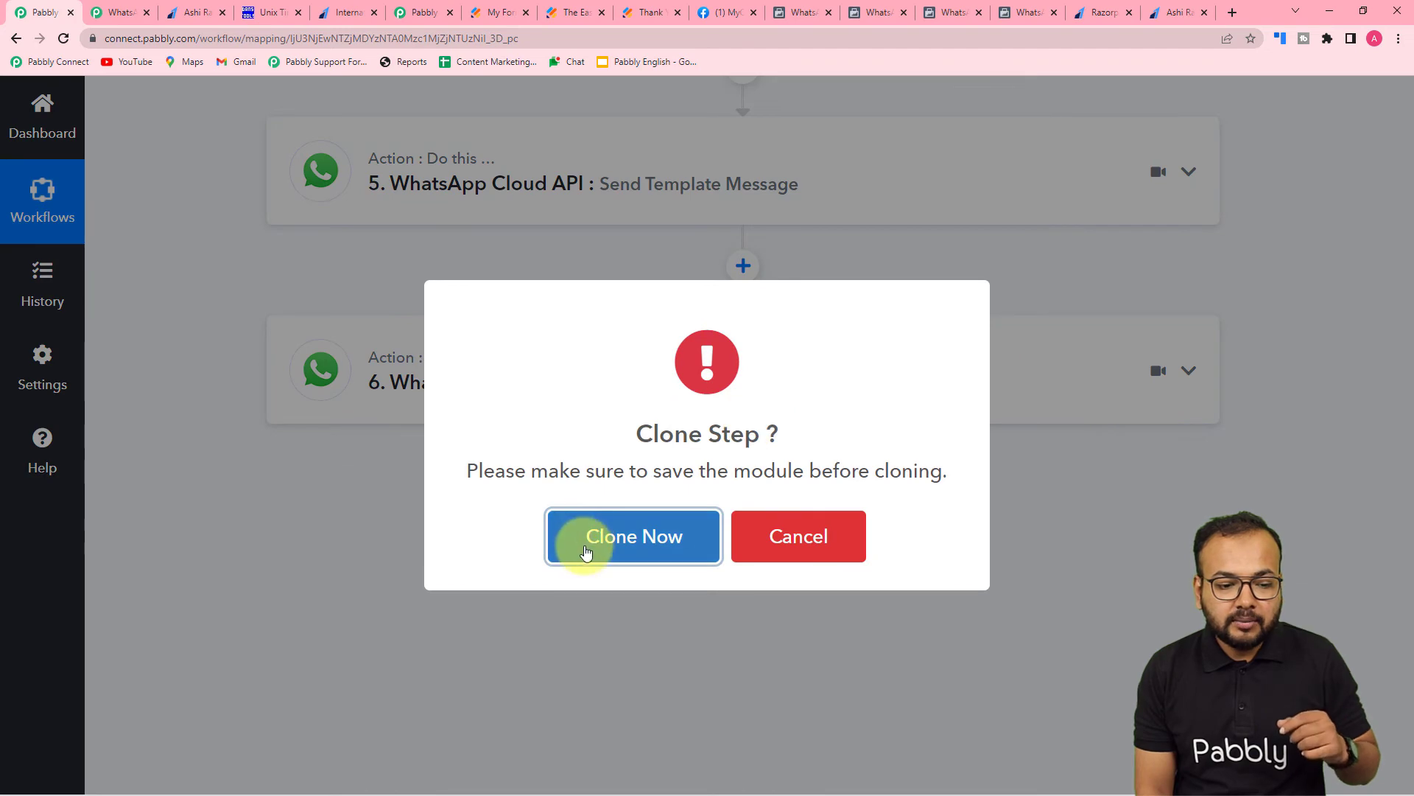
{"action": "left_click", "coordinate": [585, 552]}
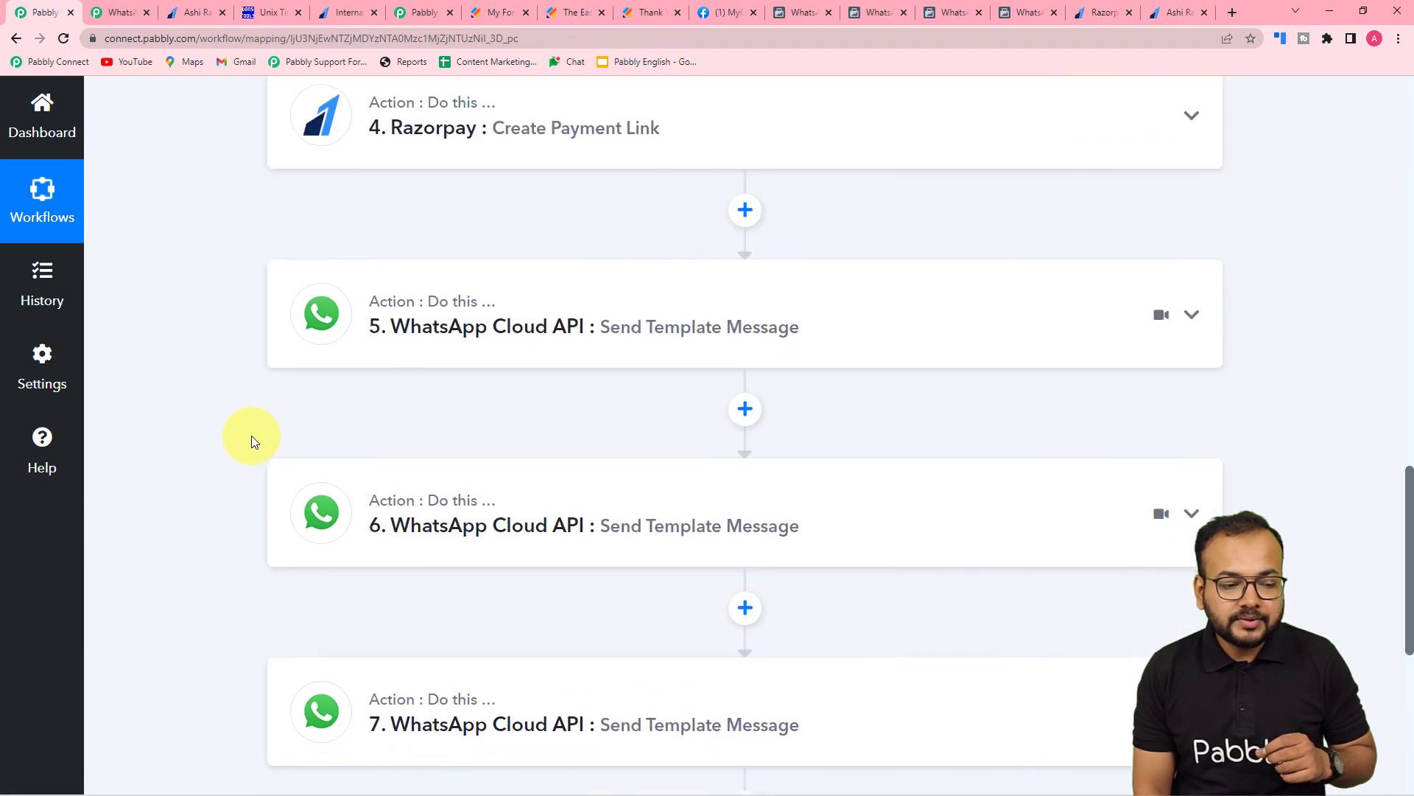
- Review the template settings of WhatsApp Cloud API step 5 and collapse the step again
{"action": "scroll", "coordinate": [251, 436], "scroll_direction": "up", "scroll_amount": 3}
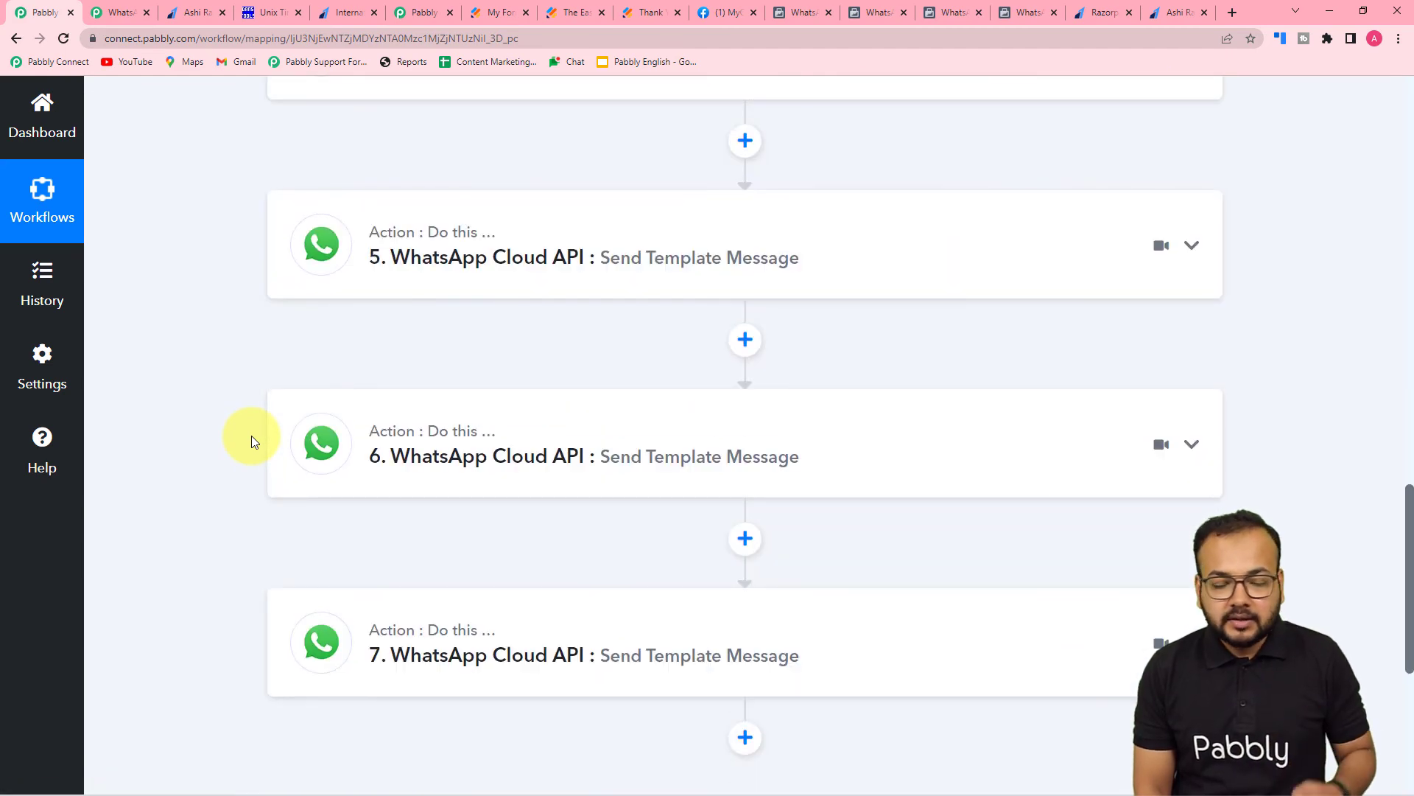
{"action": "left_click", "coordinate": [440, 290]}
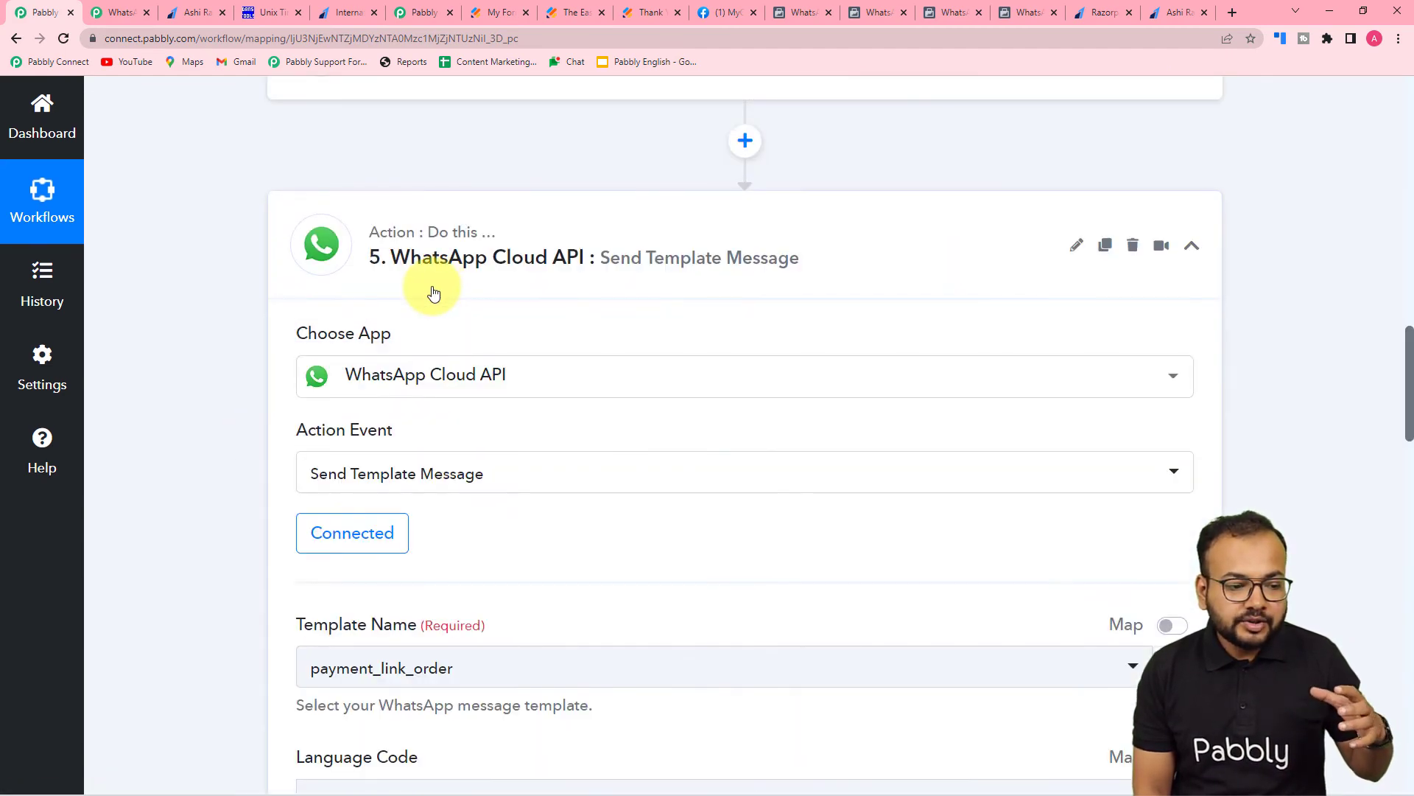
{"action": "scroll", "coordinate": [434, 290], "scroll_direction": "down", "scroll_amount": 3}
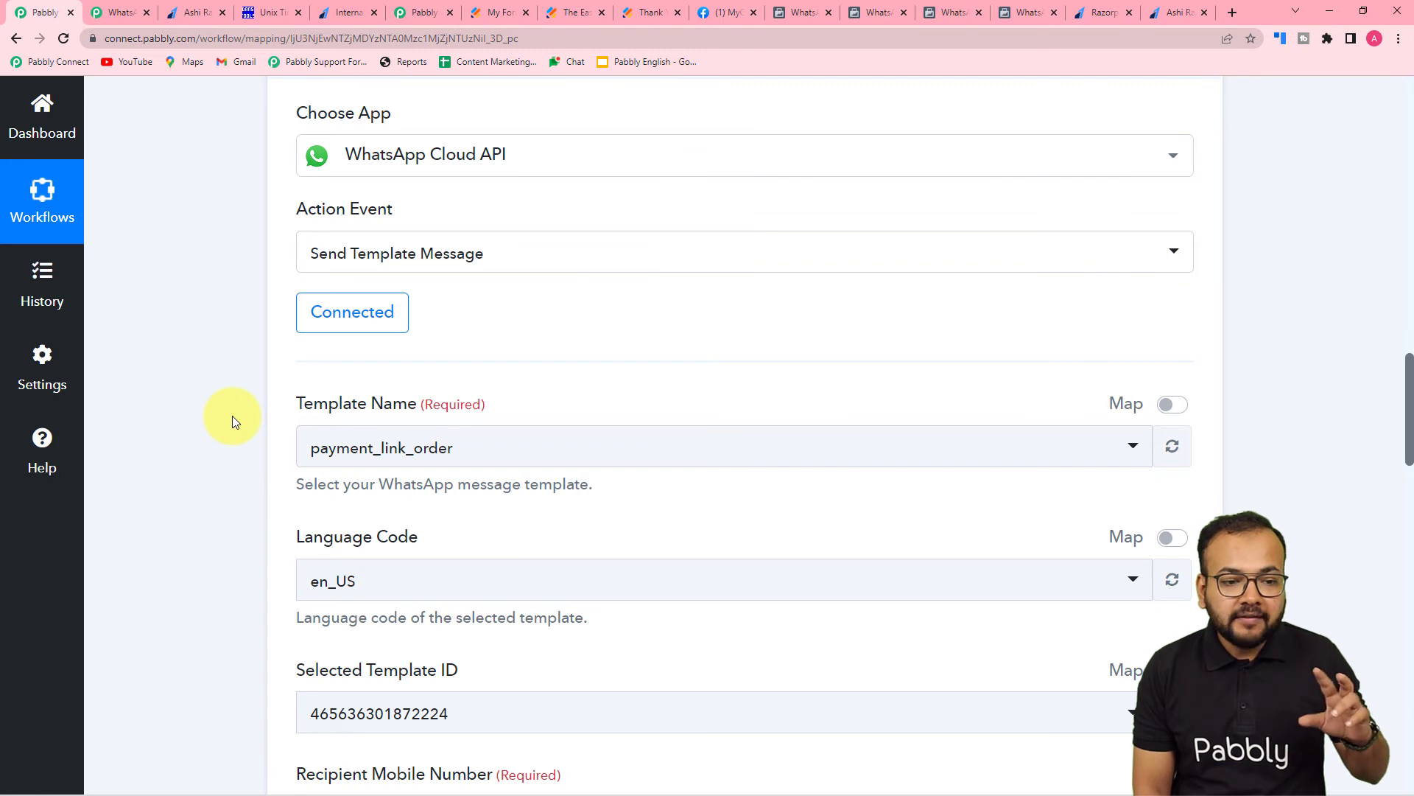
{"action": "scroll", "coordinate": [474, 401], "scroll_direction": "up", "scroll_amount": 4}
{"action": "left_click", "coordinate": [1191, 322]}
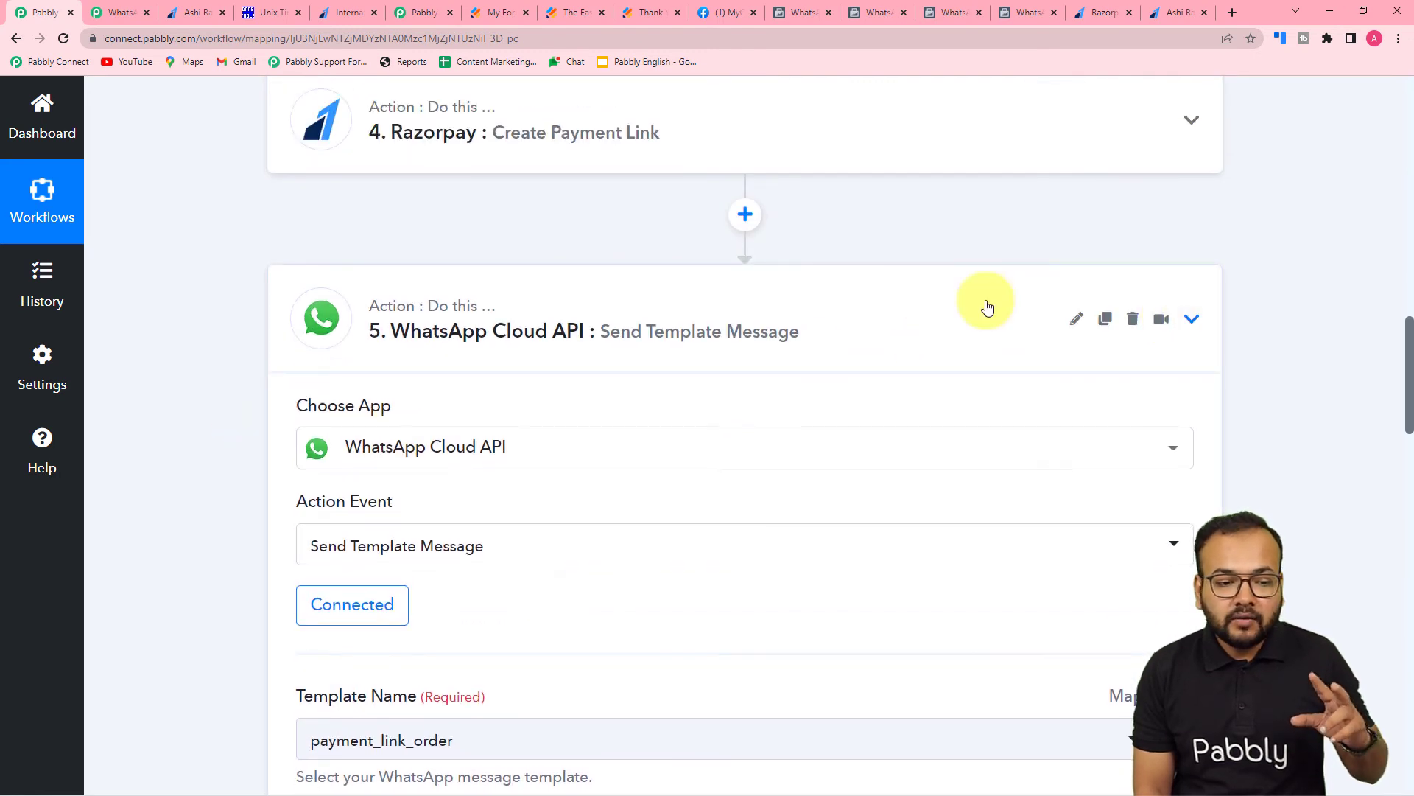
{"action": "scroll", "coordinate": [211, 303], "scroll_direction": "down", "scroll_amount": 2}
- Expand WhatsApp Cloud API step 6 and review the body variables and preview of the order_received message template
{"action": "mouse_move", "coordinate": [447, 371]}
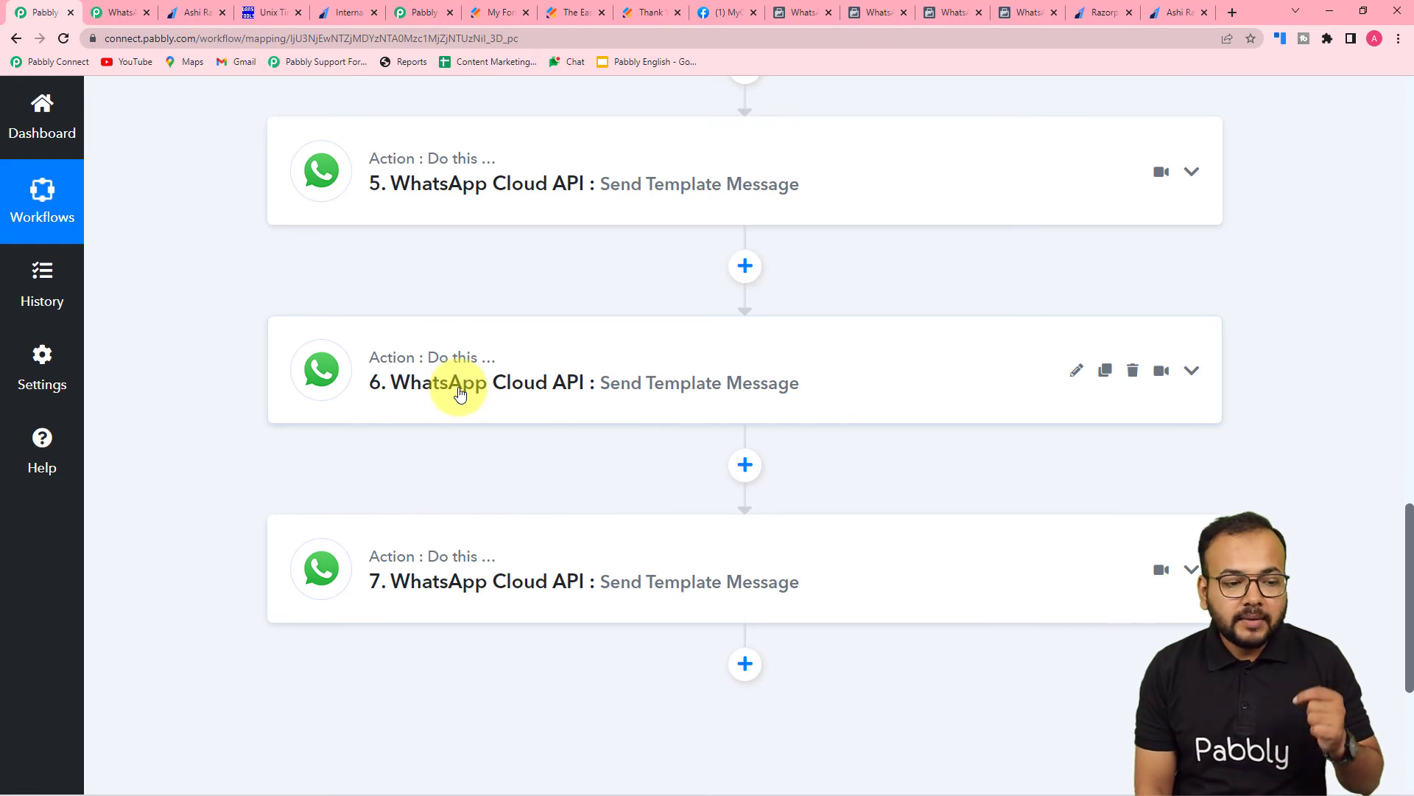
{"action": "left_click", "coordinate": [460, 394]}
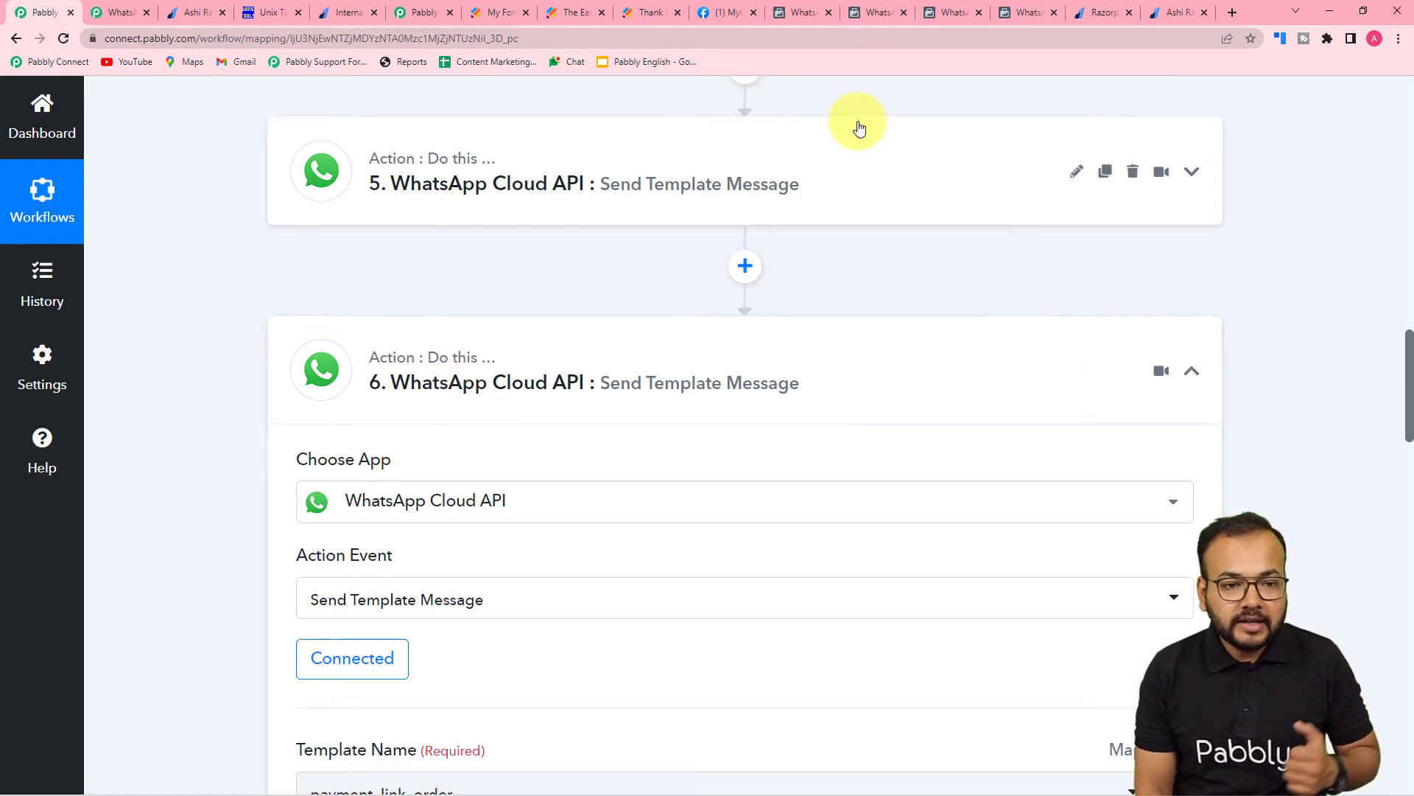
{"action": "left_click", "coordinate": [870, 11]}
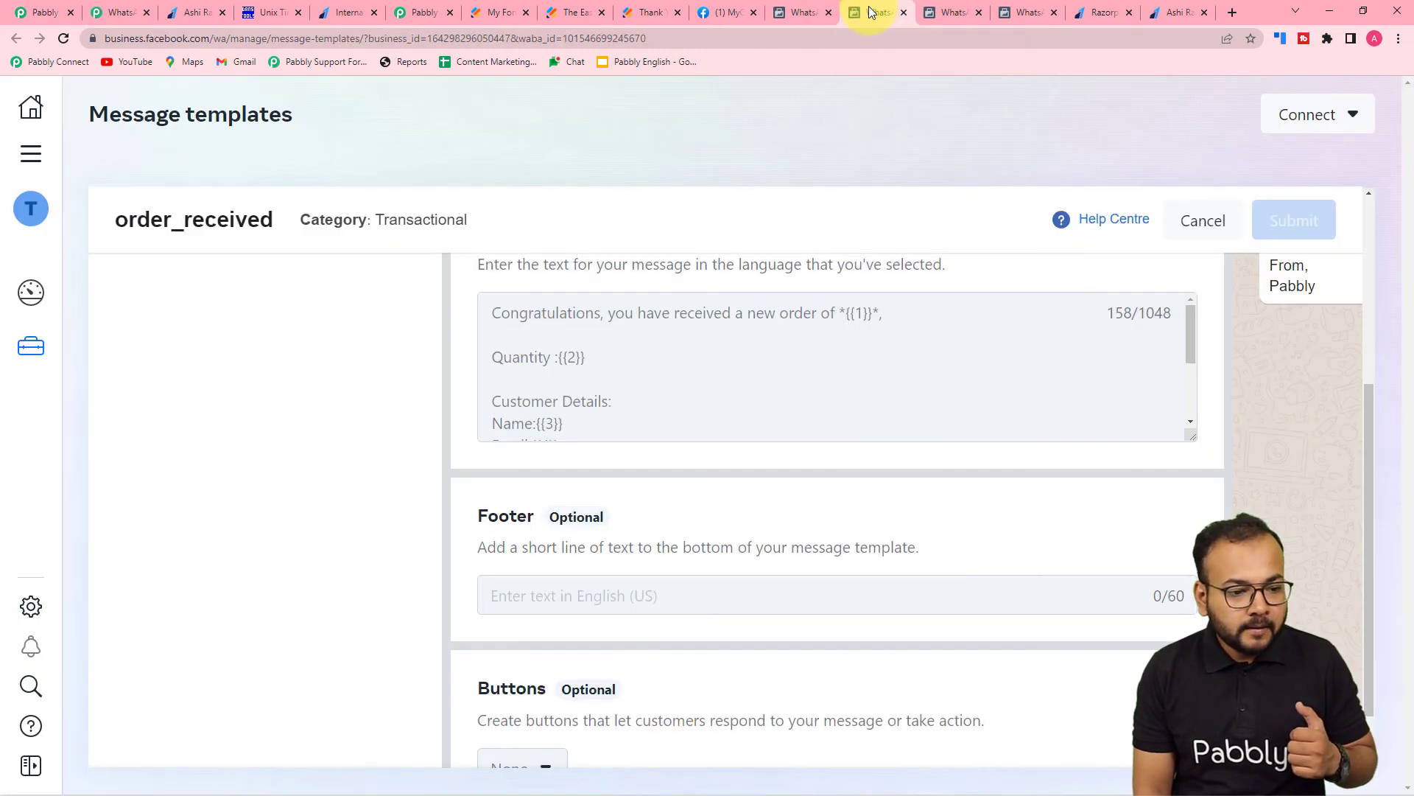
{"action": "scroll", "coordinate": [1209, 424], "scroll_direction": "up", "scroll_amount": 1}
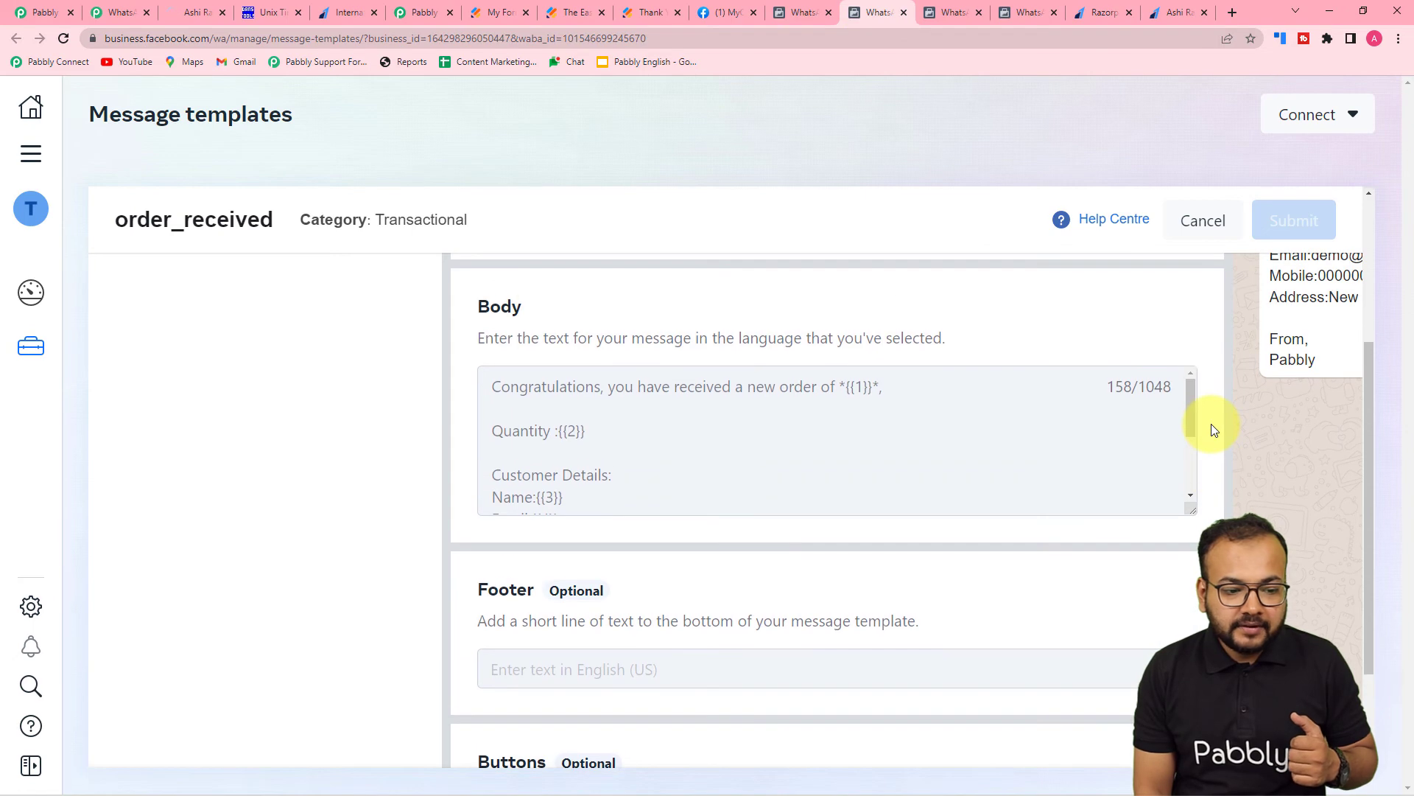
{"action": "scroll", "coordinate": [1143, 663], "scroll_direction": "up", "scroll_amount": 3}
{"action": "scroll", "coordinate": [1134, 666], "scroll_direction": "down", "scroll_amount": 3}
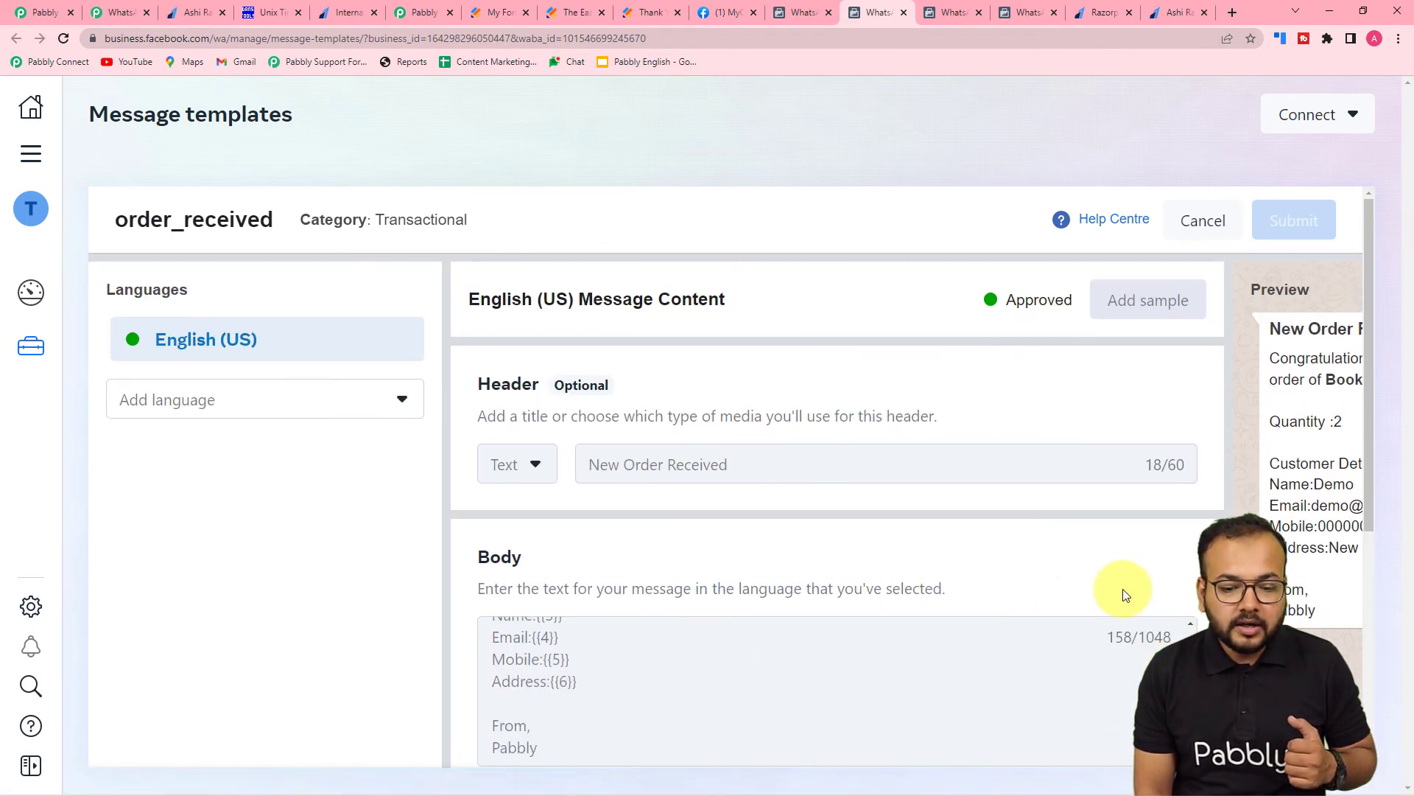
{"action": "scroll", "coordinate": [1067, 605], "scroll_direction": "down", "scroll_amount": 5}
{"action": "left_click_drag", "start_coordinate": [944, 755], "coordinate": [1209, 746]}
{"action": "scroll", "coordinate": [1205, 512], "scroll_direction": "up", "scroll_amount": 5}
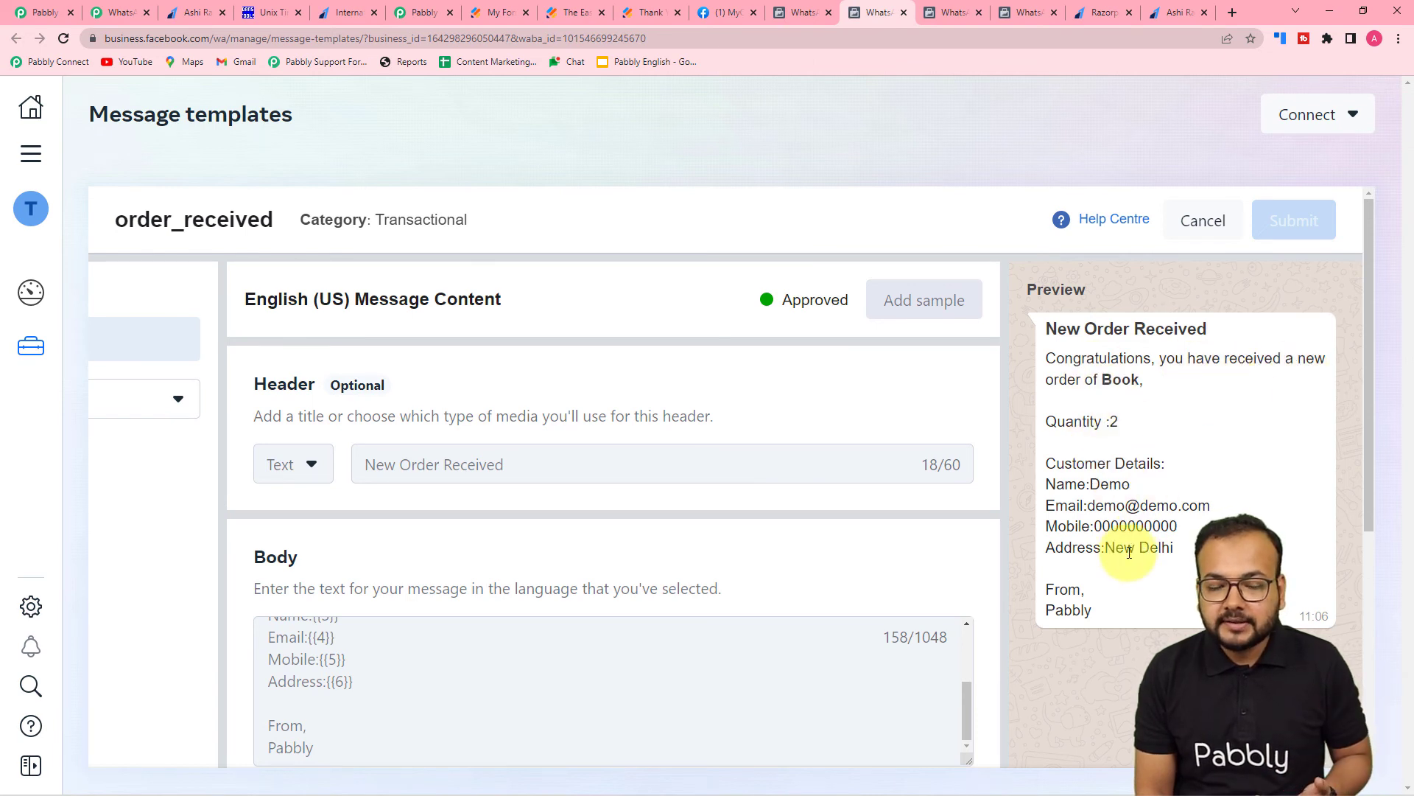
- Return to step 6 of the workflow and refresh its list of WhatsApp template names
{"action": "left_click", "coordinate": [34, 9]}
{"action": "scroll", "coordinate": [111, 109], "scroll_direction": "down", "scroll_amount": 5}
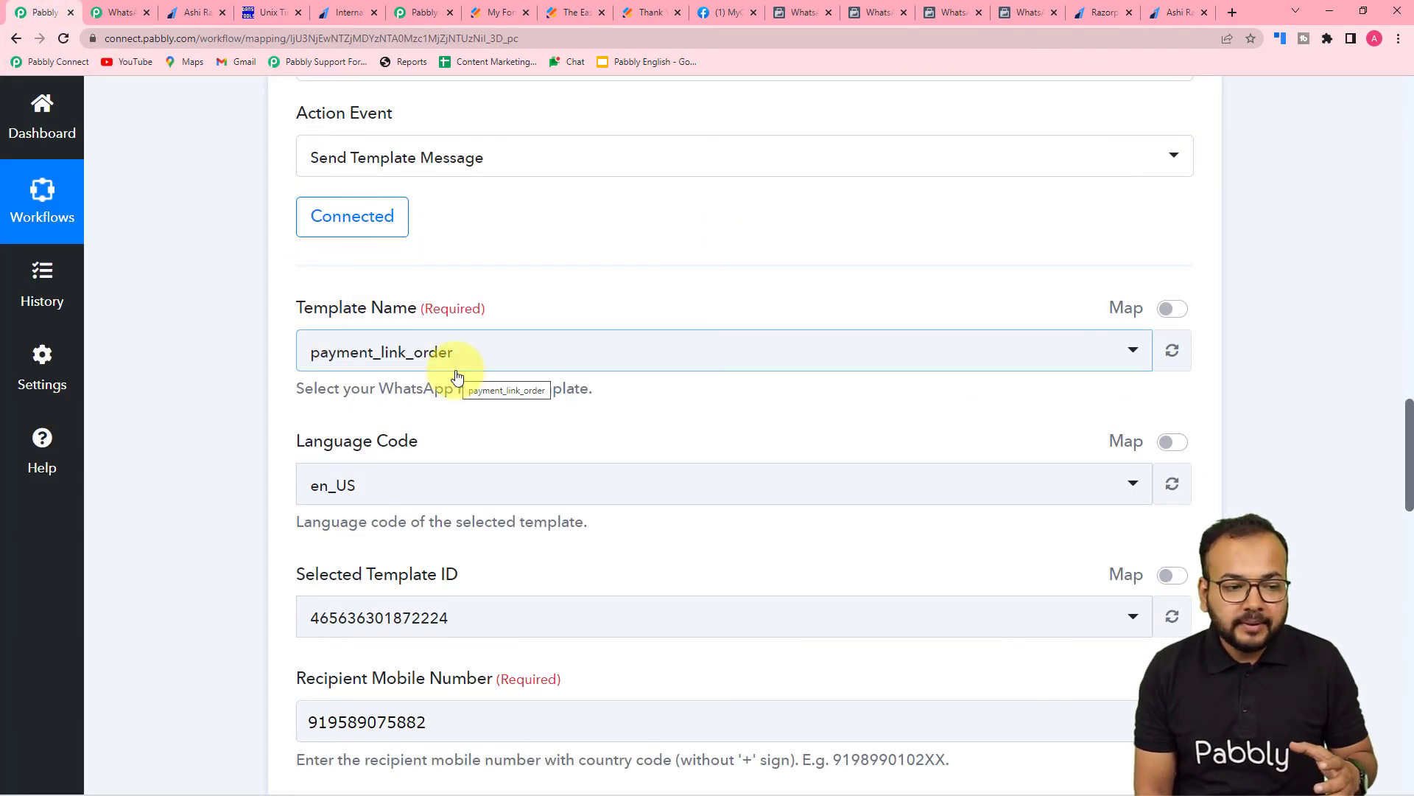
{"action": "scroll", "coordinate": [454, 375], "scroll_direction": "up", "scroll_amount": 2}
{"action": "scroll", "coordinate": [452, 376], "scroll_direction": "down", "scroll_amount": 2}
{"action": "left_click", "coordinate": [641, 369]}
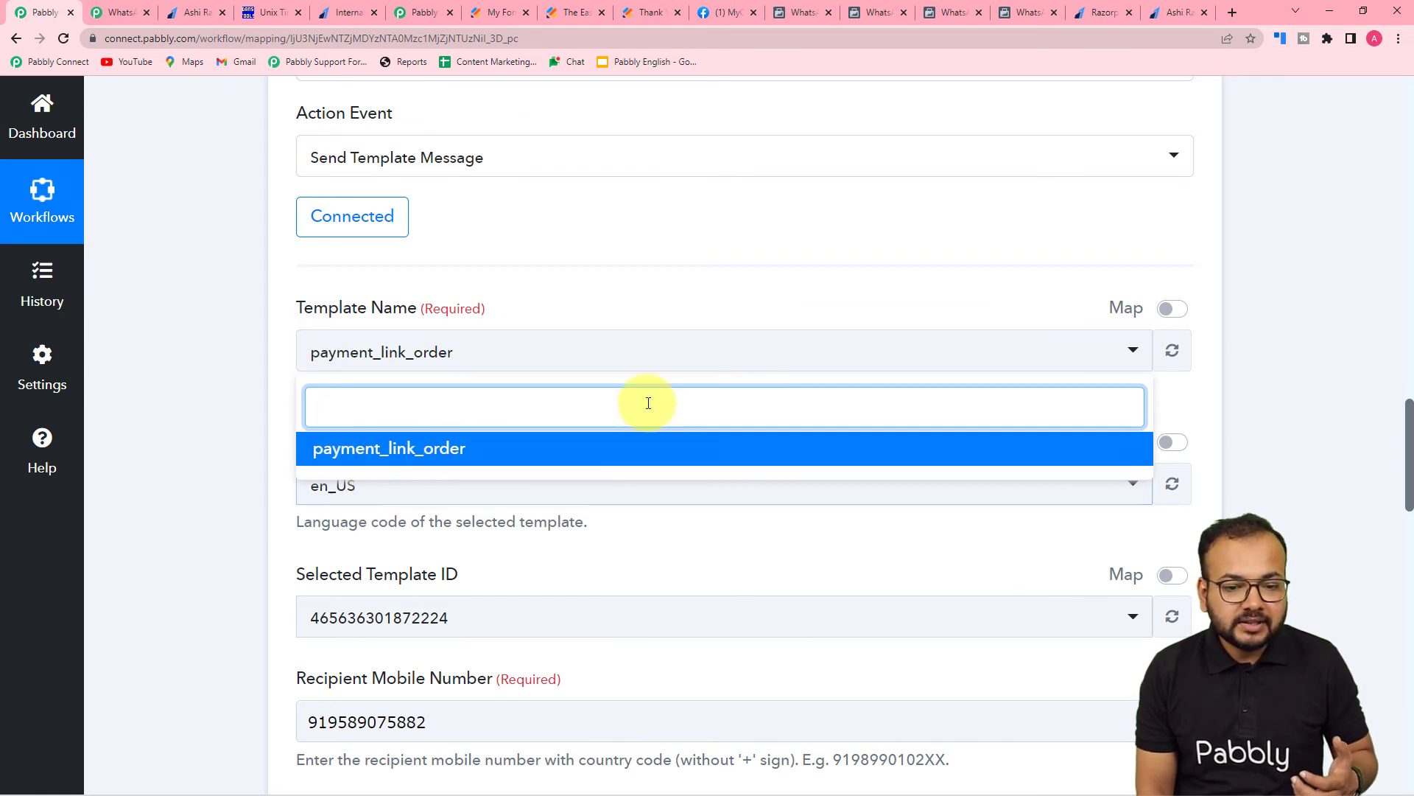
{"action": "left_click", "coordinate": [1169, 354]}
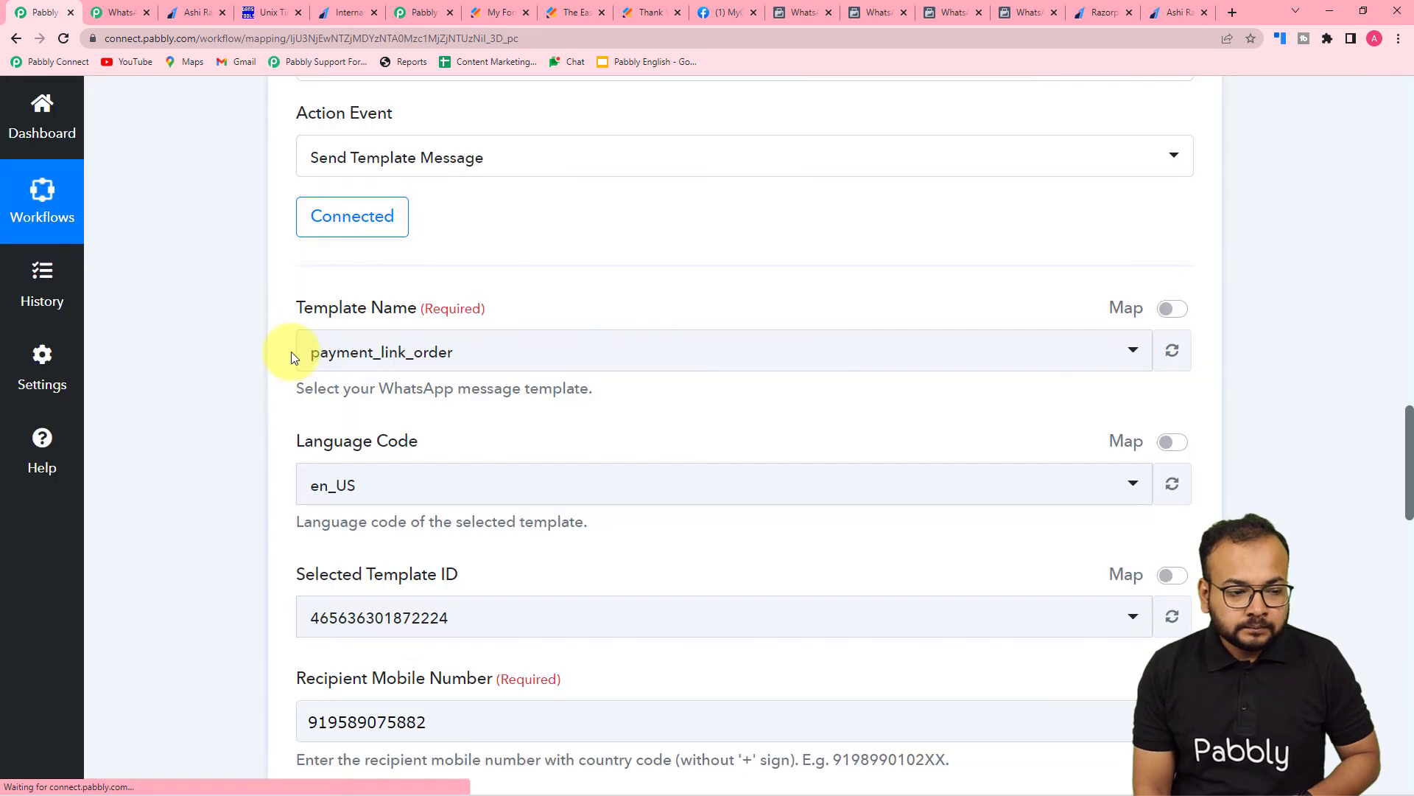
- Check the template's name in the message templates page, search for "order" and set step 6's Template Name to order_received
{"action": "left_click", "coordinate": [420, 365]}
{"action": "scroll", "coordinate": [451, 435], "scroll_direction": "down", "scroll_amount": 3}
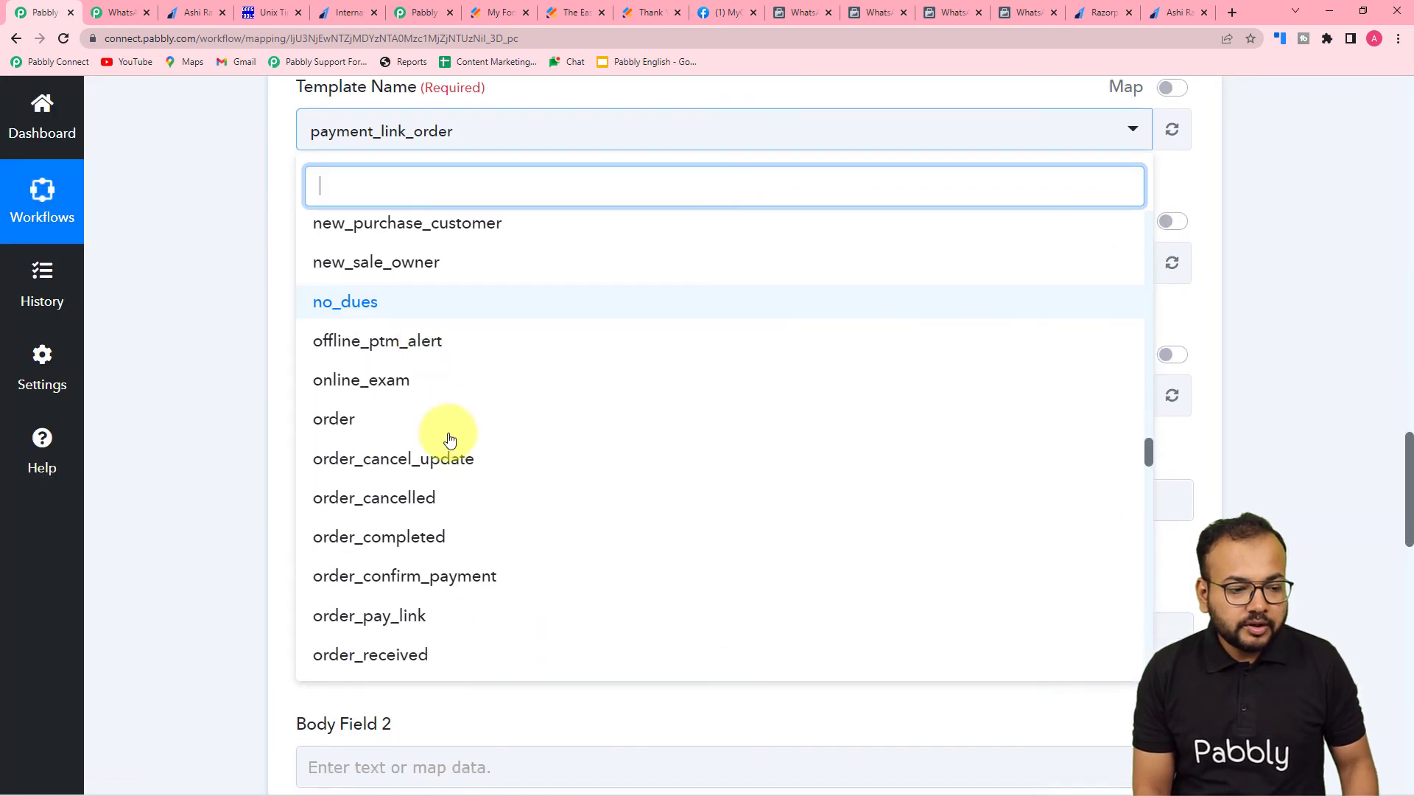
{"action": "left_click", "coordinate": [892, 9]}
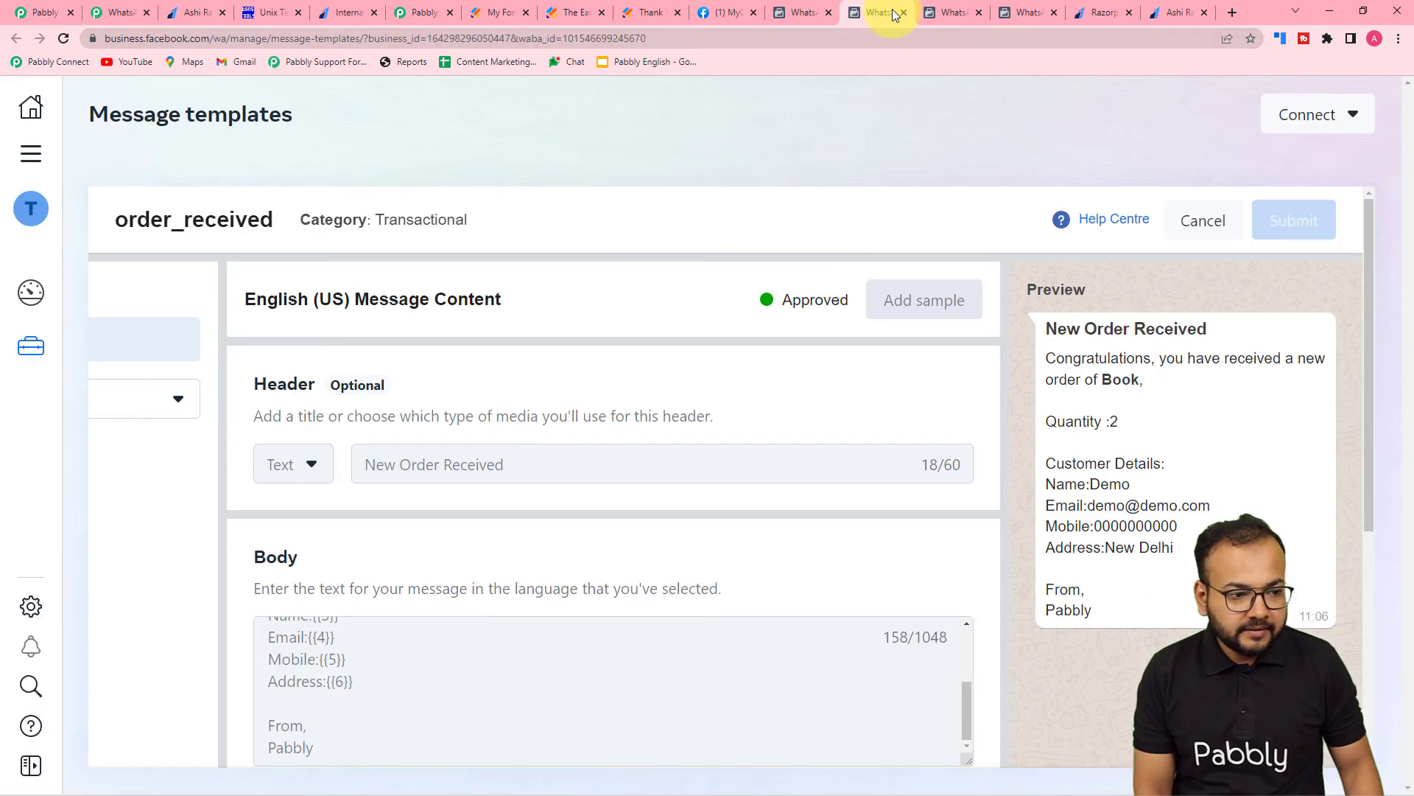
{"action": "left_click", "coordinate": [3, 12]}
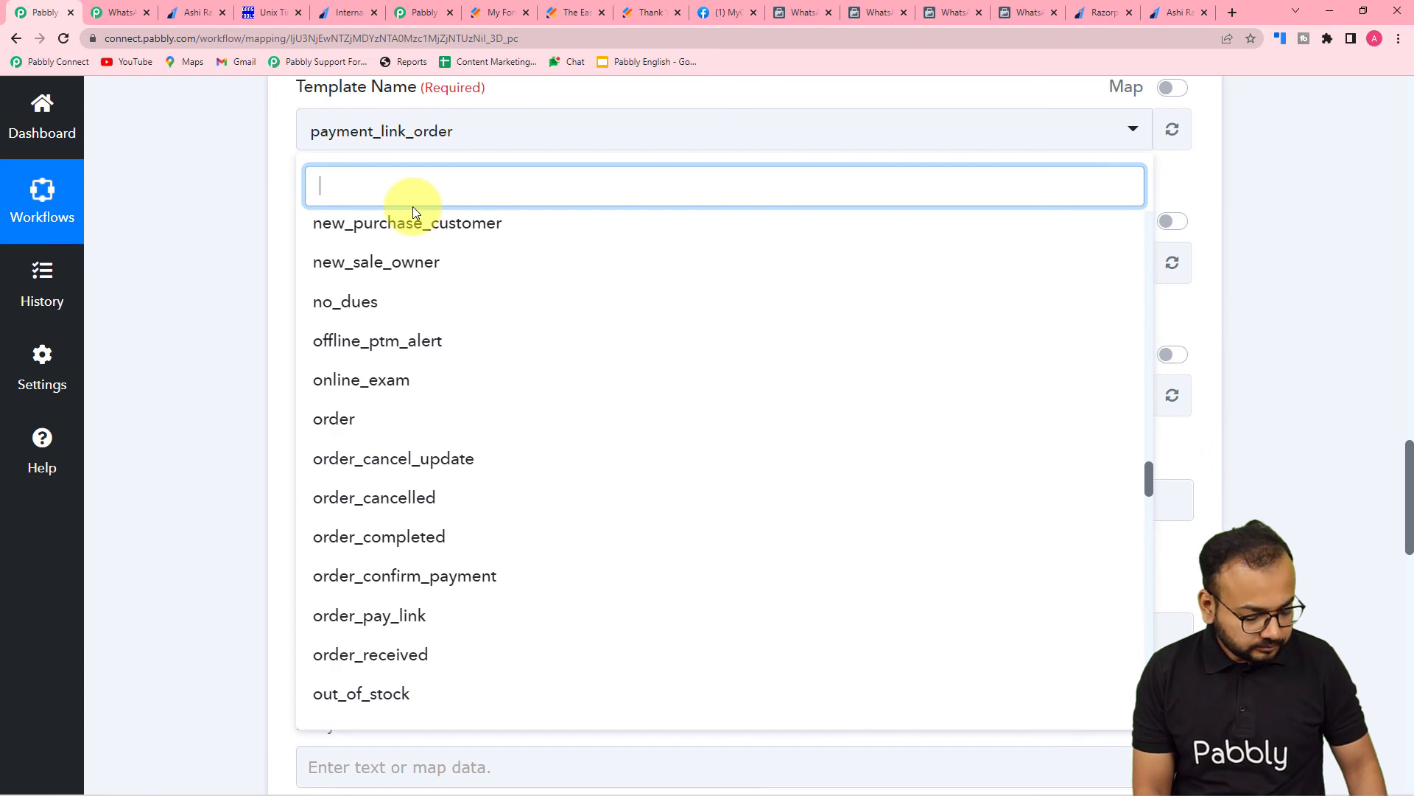
{"action": "type", "text": "order"}
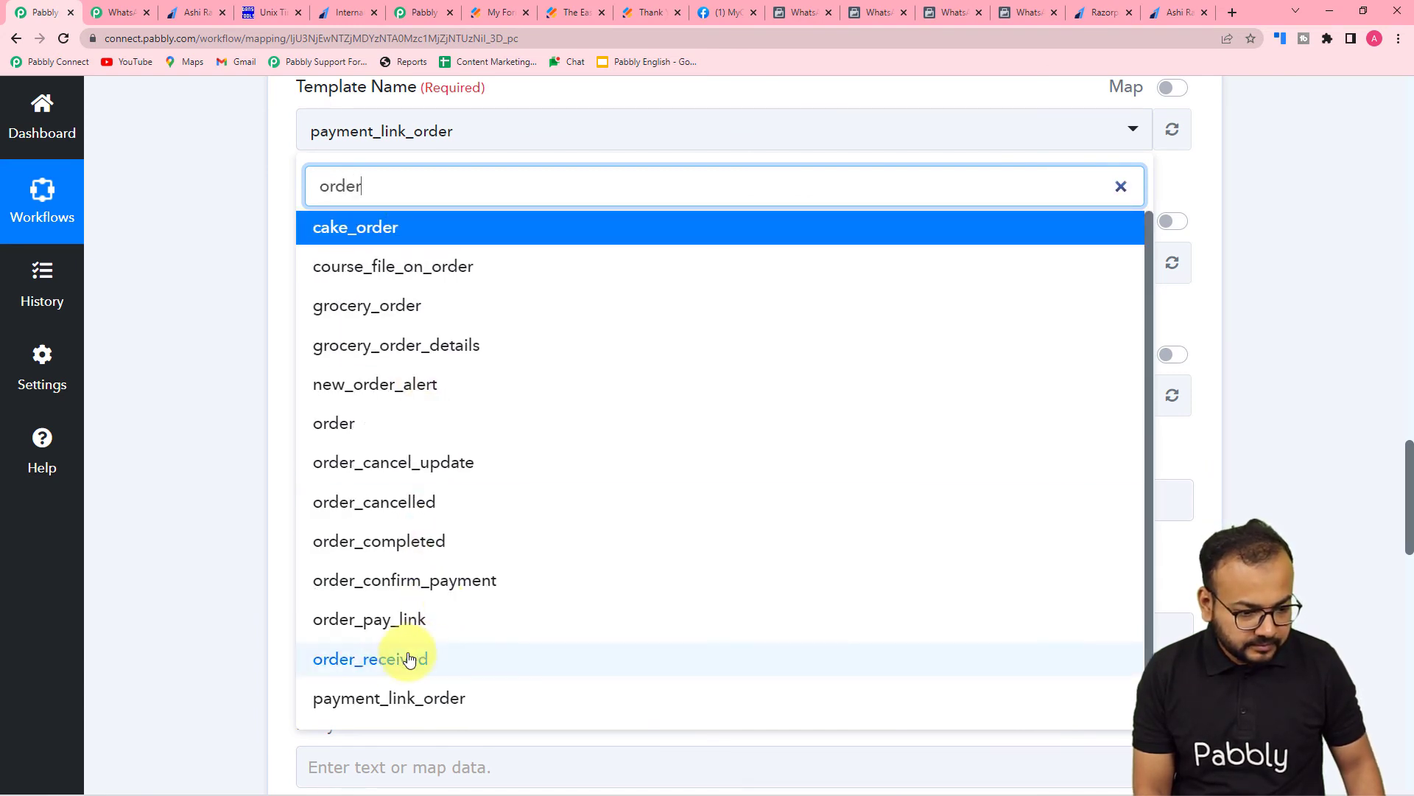
{"action": "left_click", "coordinate": [365, 658]}
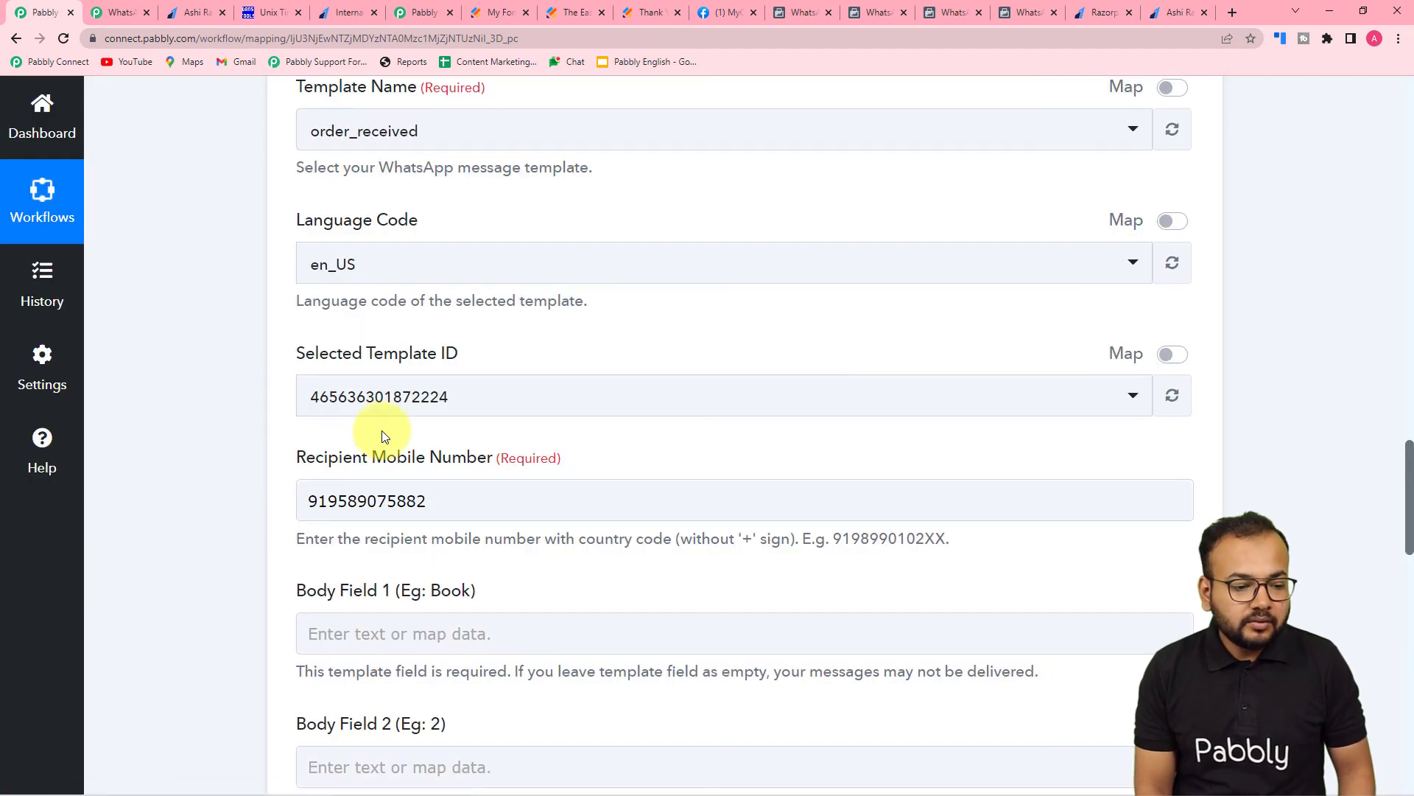
- Replace the Recipient Mobile Number of step 6 with a placeholder number starting with country code 91
{"action": "left_click", "coordinate": [437, 504]}
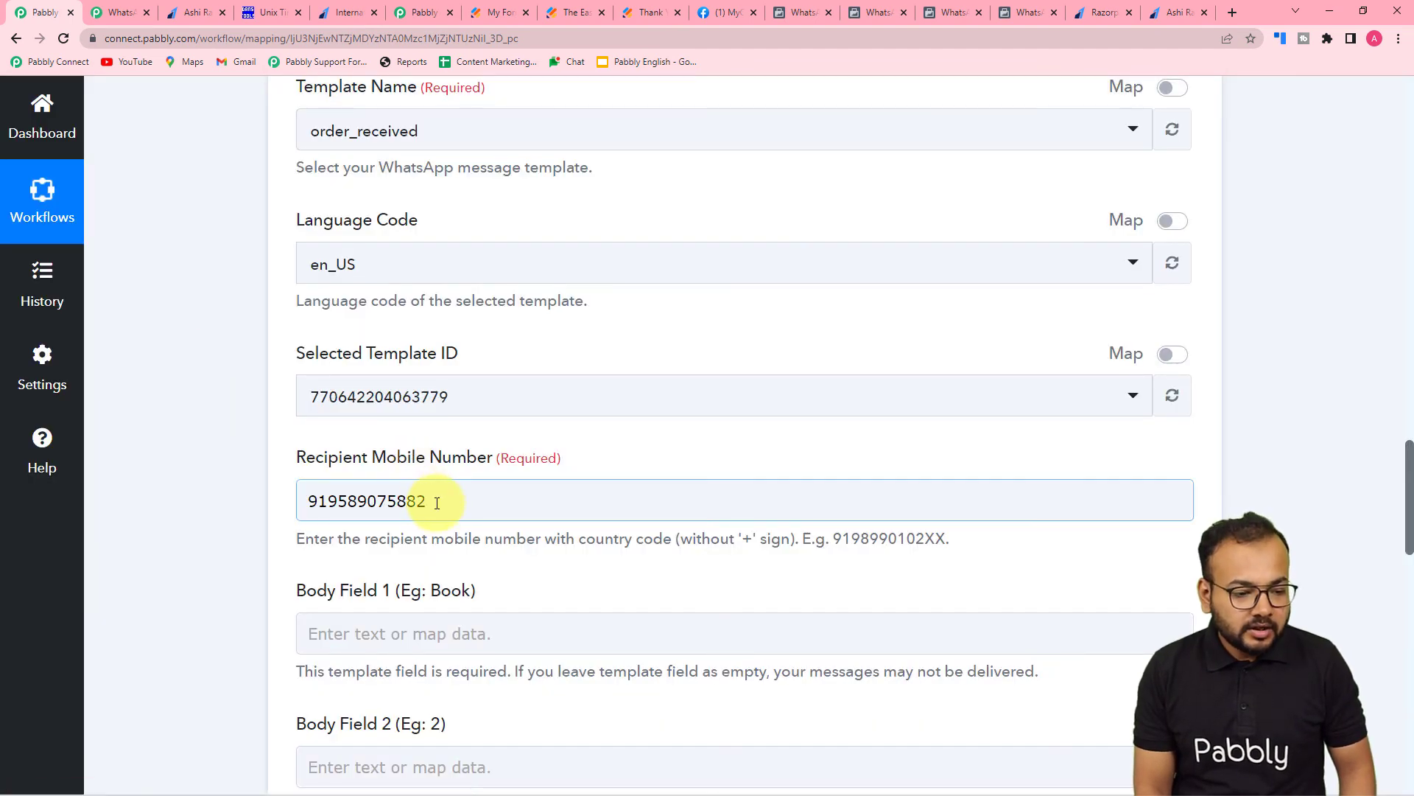
{"action": "key", "text": "ctrl+a"}
{"action": "key", "text": "BackSpace"}
{"action": "scroll", "coordinate": [206, 489], "scroll_direction": "down", "scroll_amount": 3}
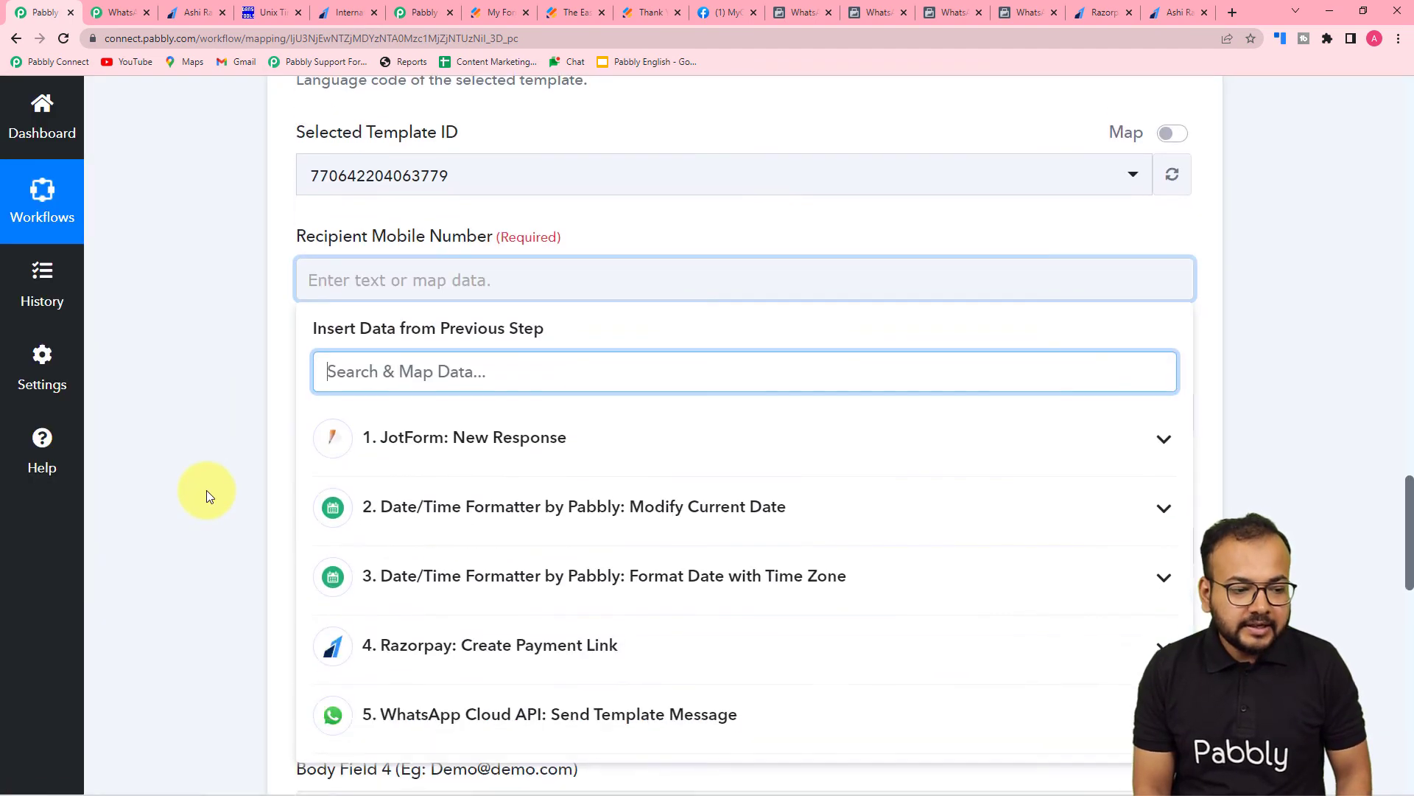
{"action": "left_click", "coordinate": [205, 378]}
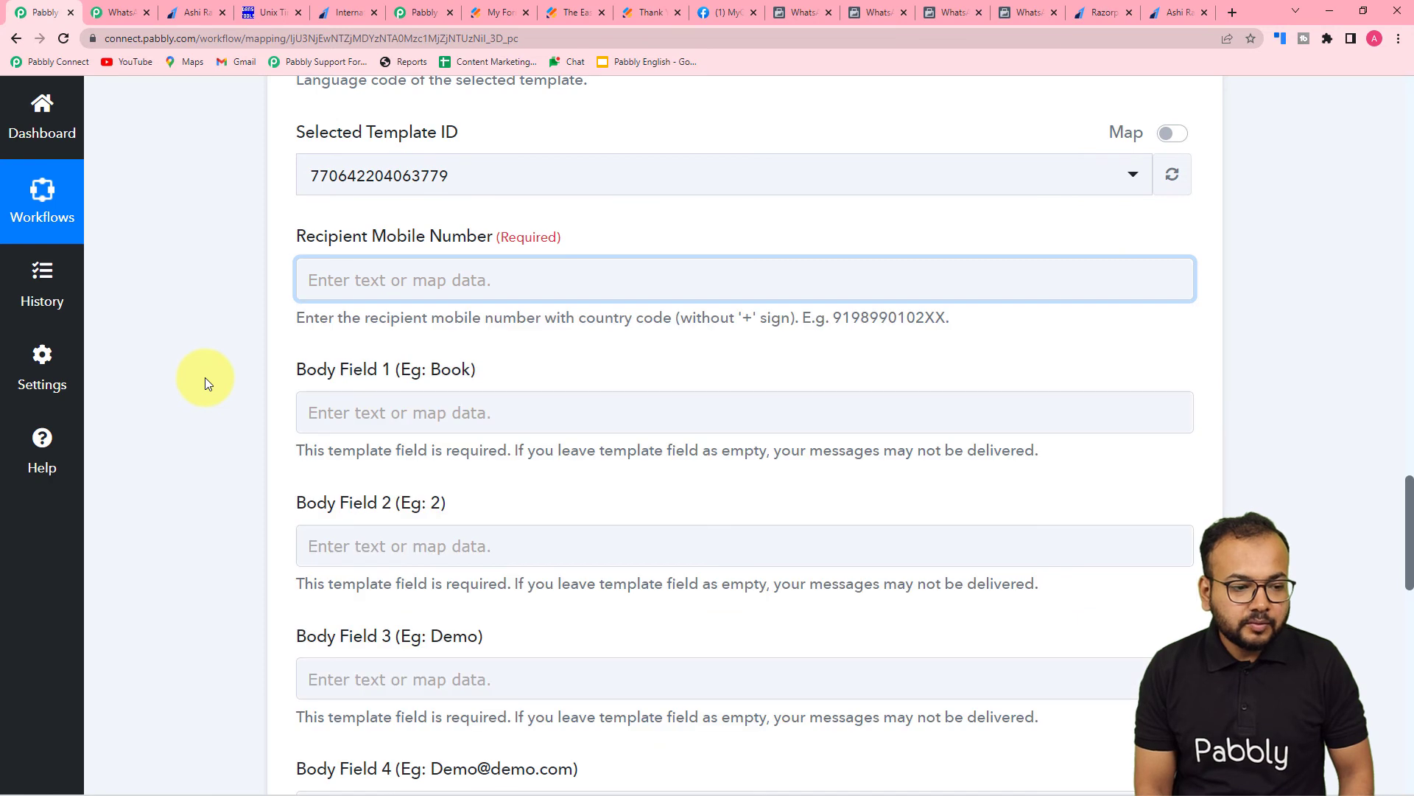
{"action": "left_click", "coordinate": [356, 289]}
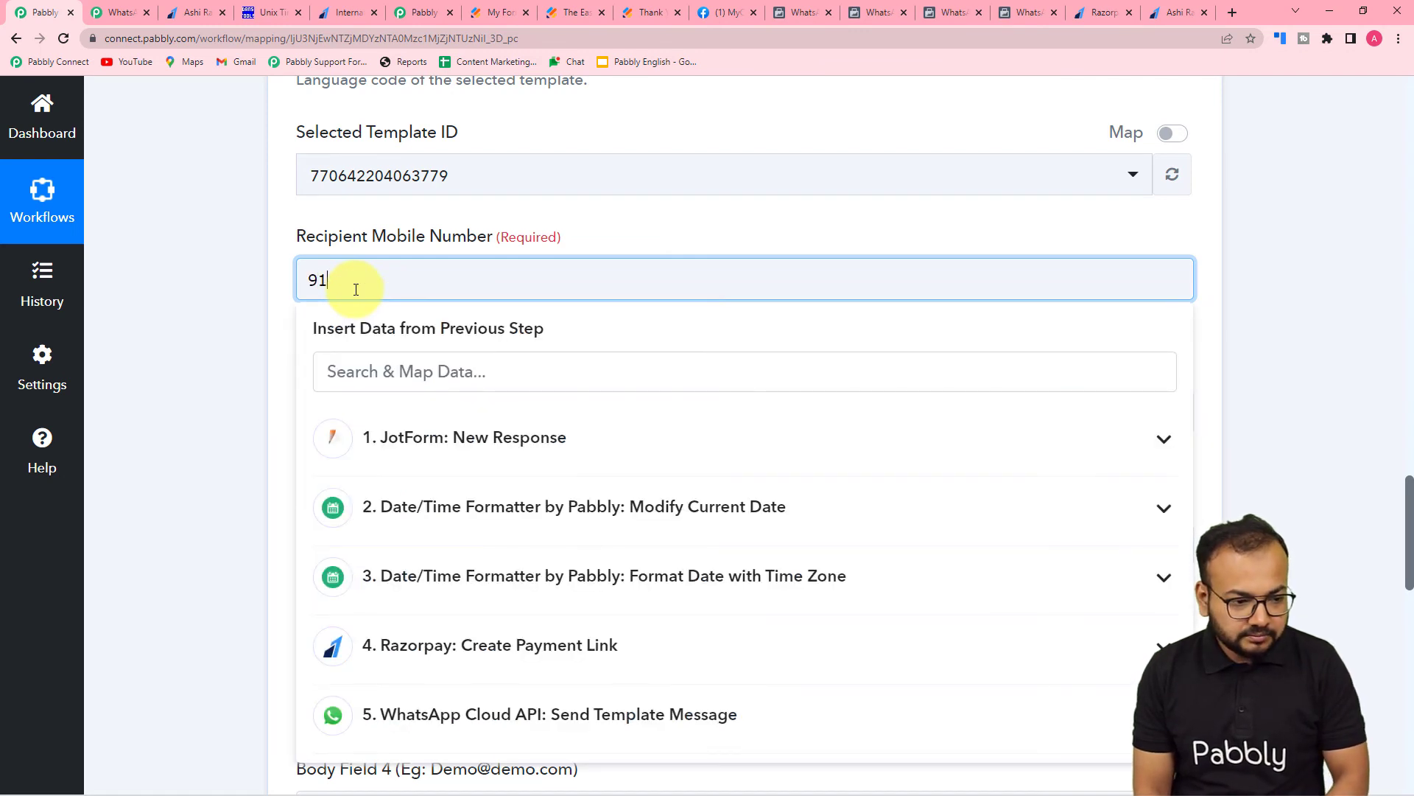
{"action": "type", "text": "9100000000"}
{"action": "left_click", "coordinate": [230, 287]}
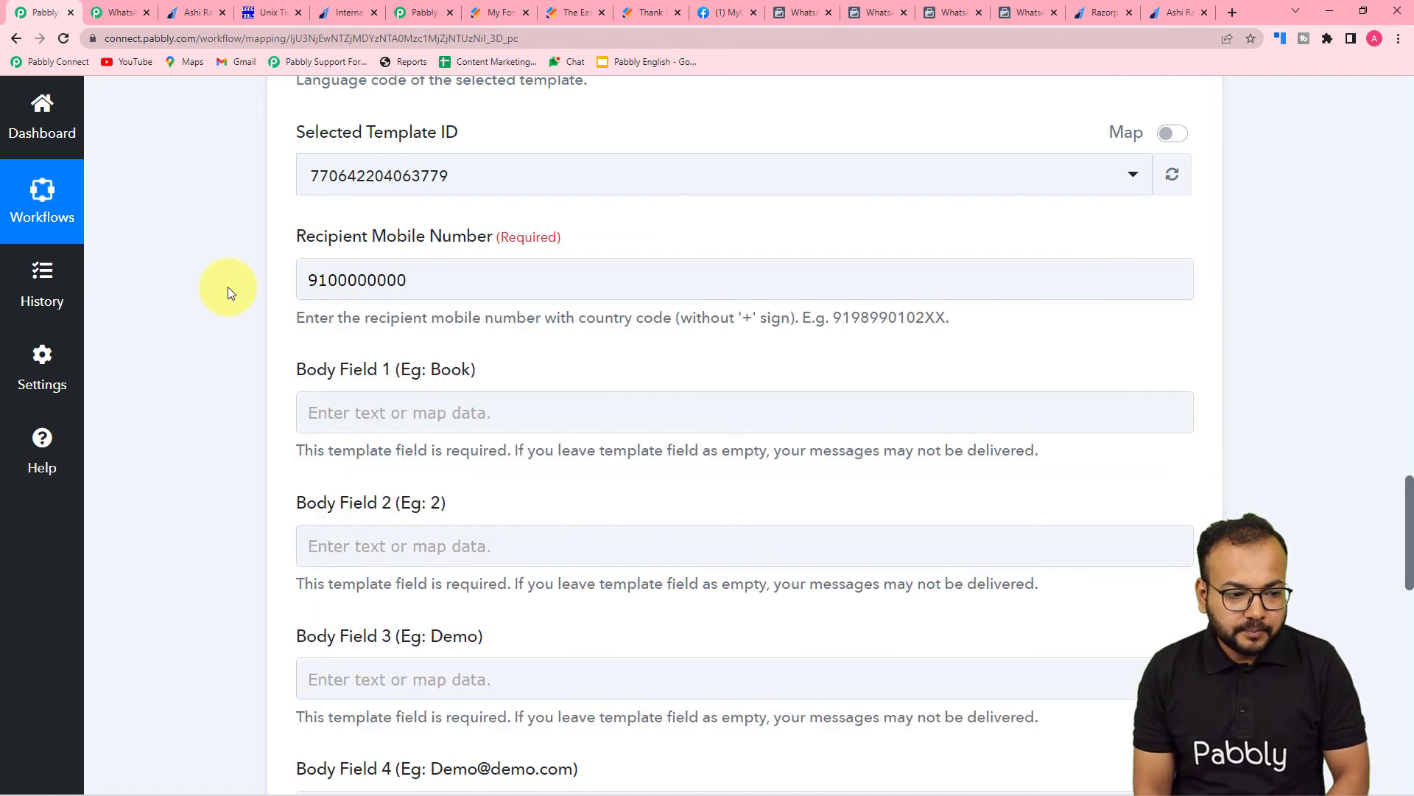
- Review the body variables of the order_received message template and compare them with step 6's body fields
{"action": "scroll", "coordinate": [231, 288], "scroll_direction": "down", "scroll_amount": 3}
{"action": "left_click", "coordinate": [380, 193]}
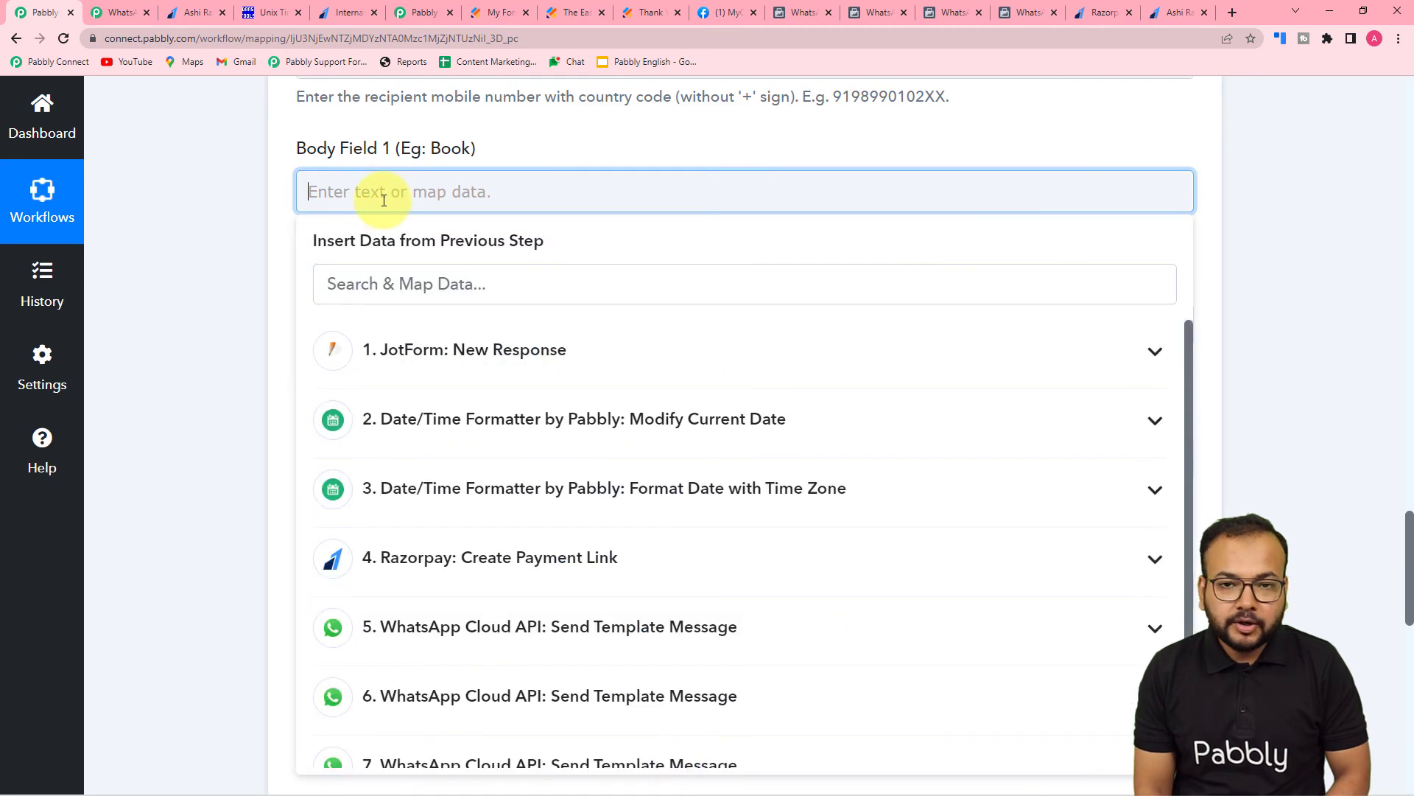
{"action": "left_click", "coordinate": [262, 225]}
{"action": "scroll", "coordinate": [264, 228], "scroll_direction": "down", "scroll_amount": 1}
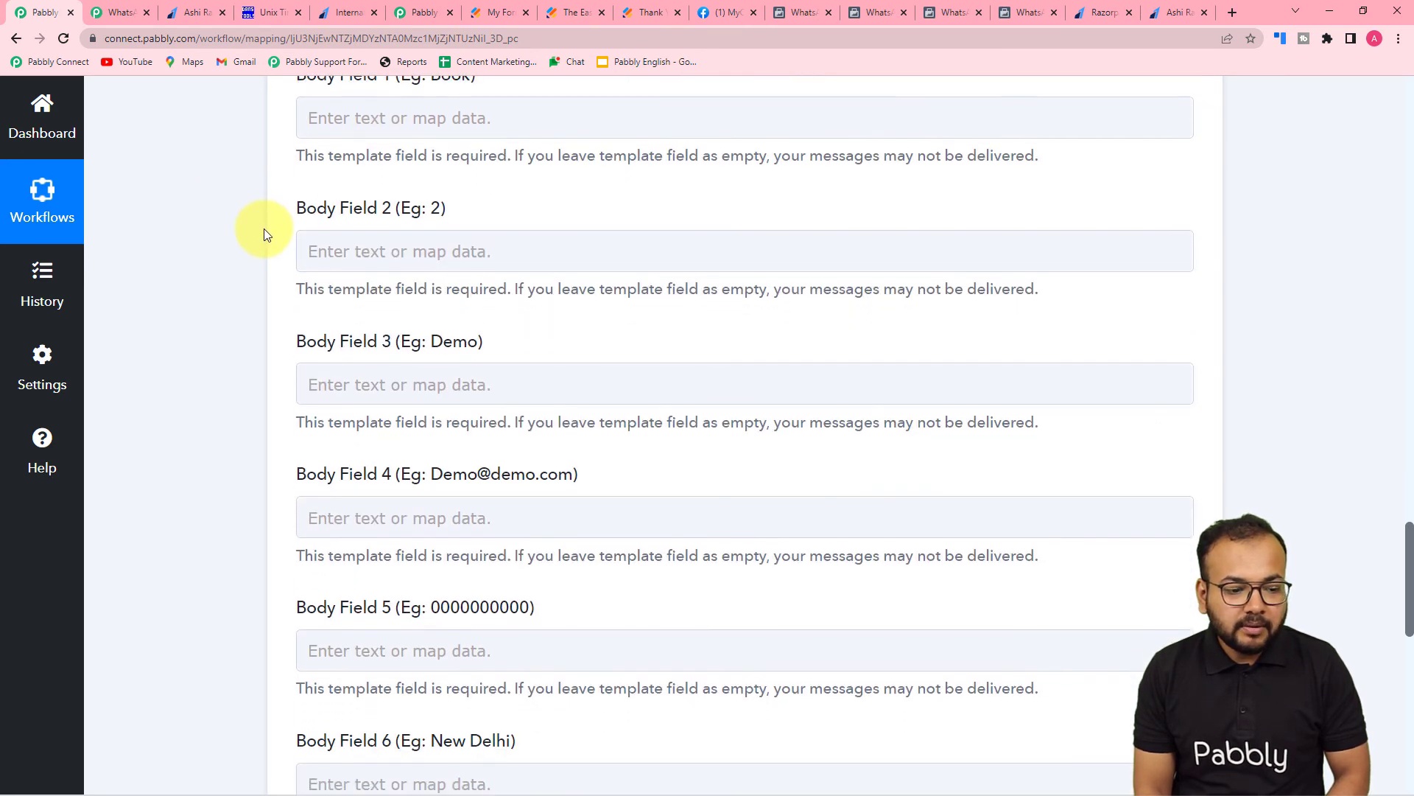
{"action": "left_click", "coordinate": [890, 10]}
{"action": "scroll", "coordinate": [870, 313], "scroll_direction": "down", "scroll_amount": 2}
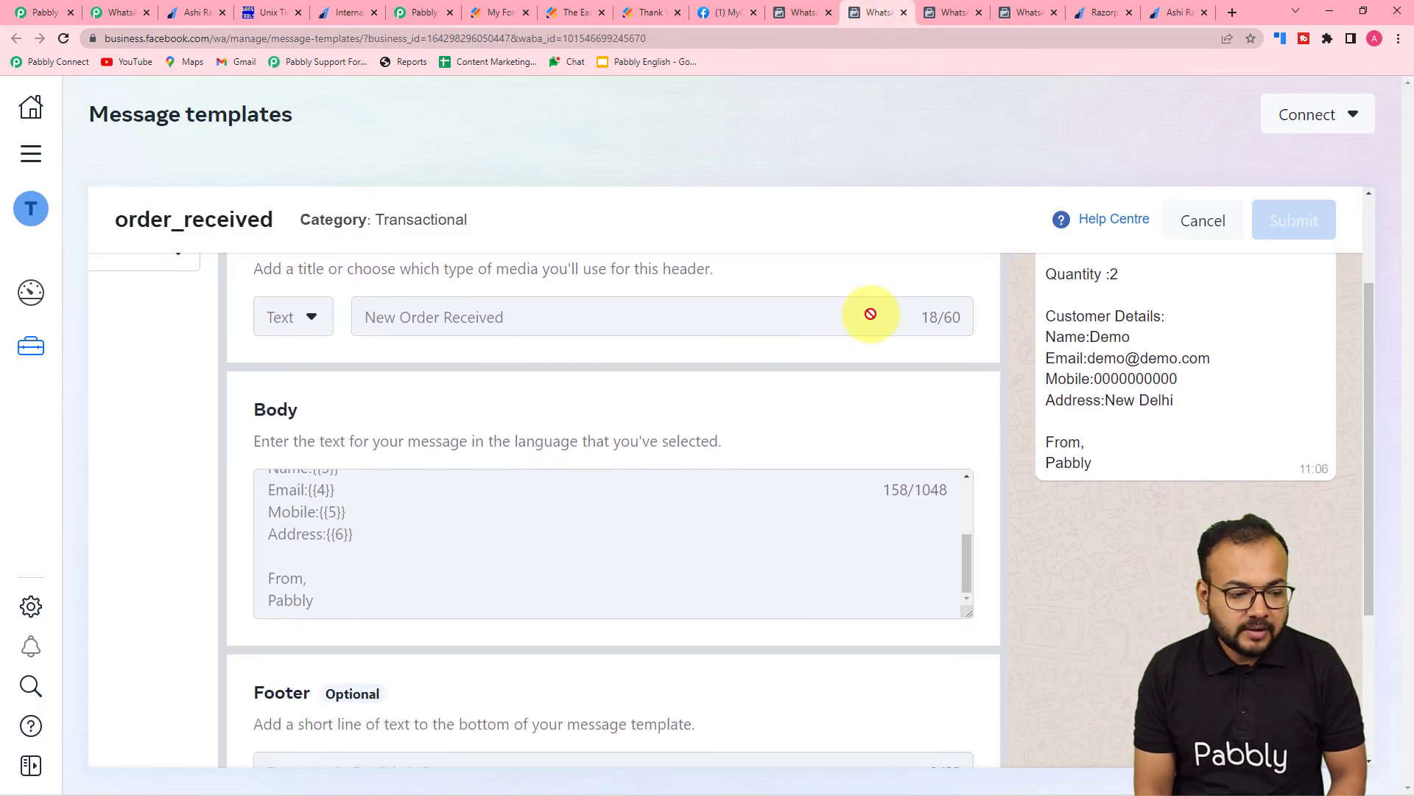
{"action": "scroll", "coordinate": [492, 544], "scroll_direction": "up", "scroll_amount": 1}
{"action": "scroll", "coordinate": [492, 539], "scroll_direction": "up", "scroll_amount": 1}
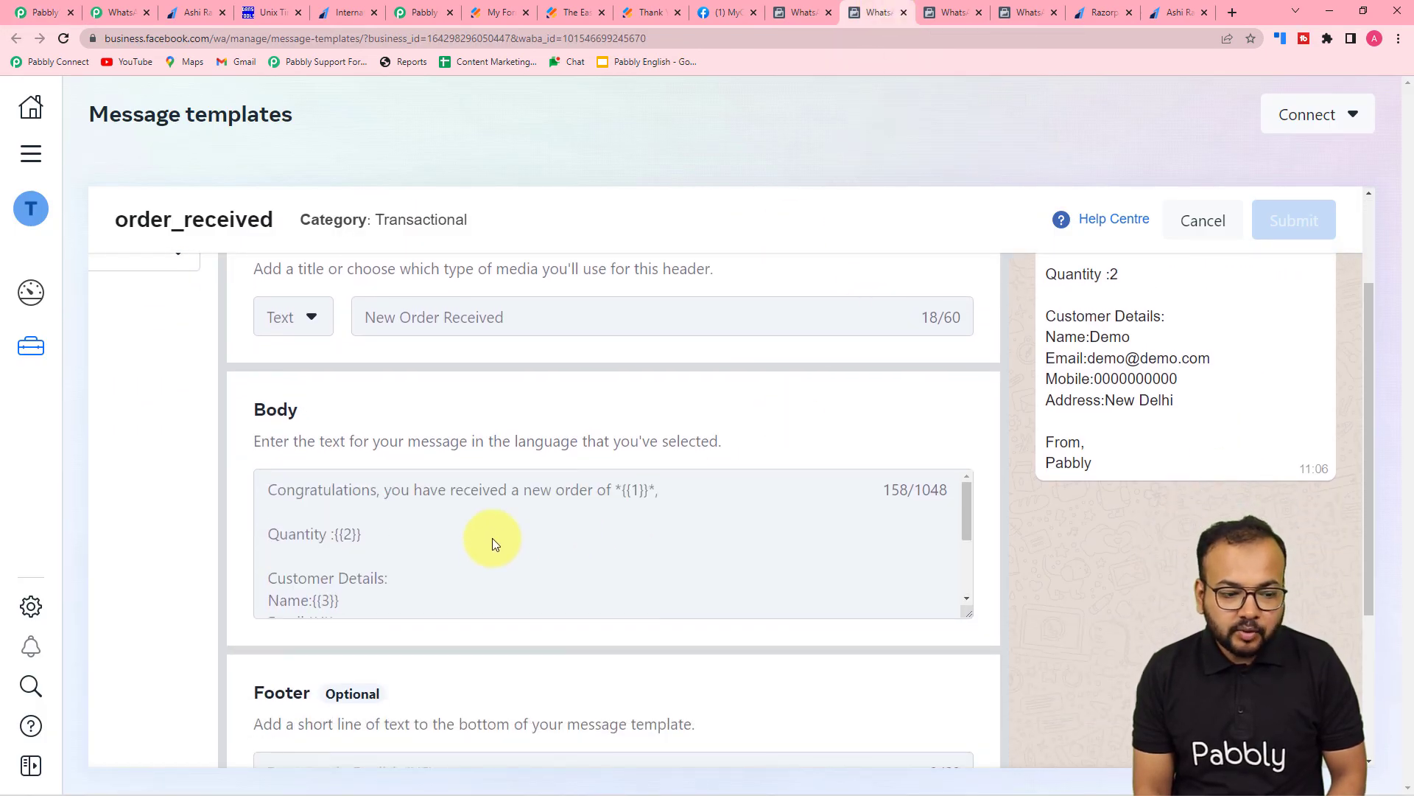
{"action": "scroll", "coordinate": [492, 538], "scroll_direction": "up", "scroll_amount": 1}
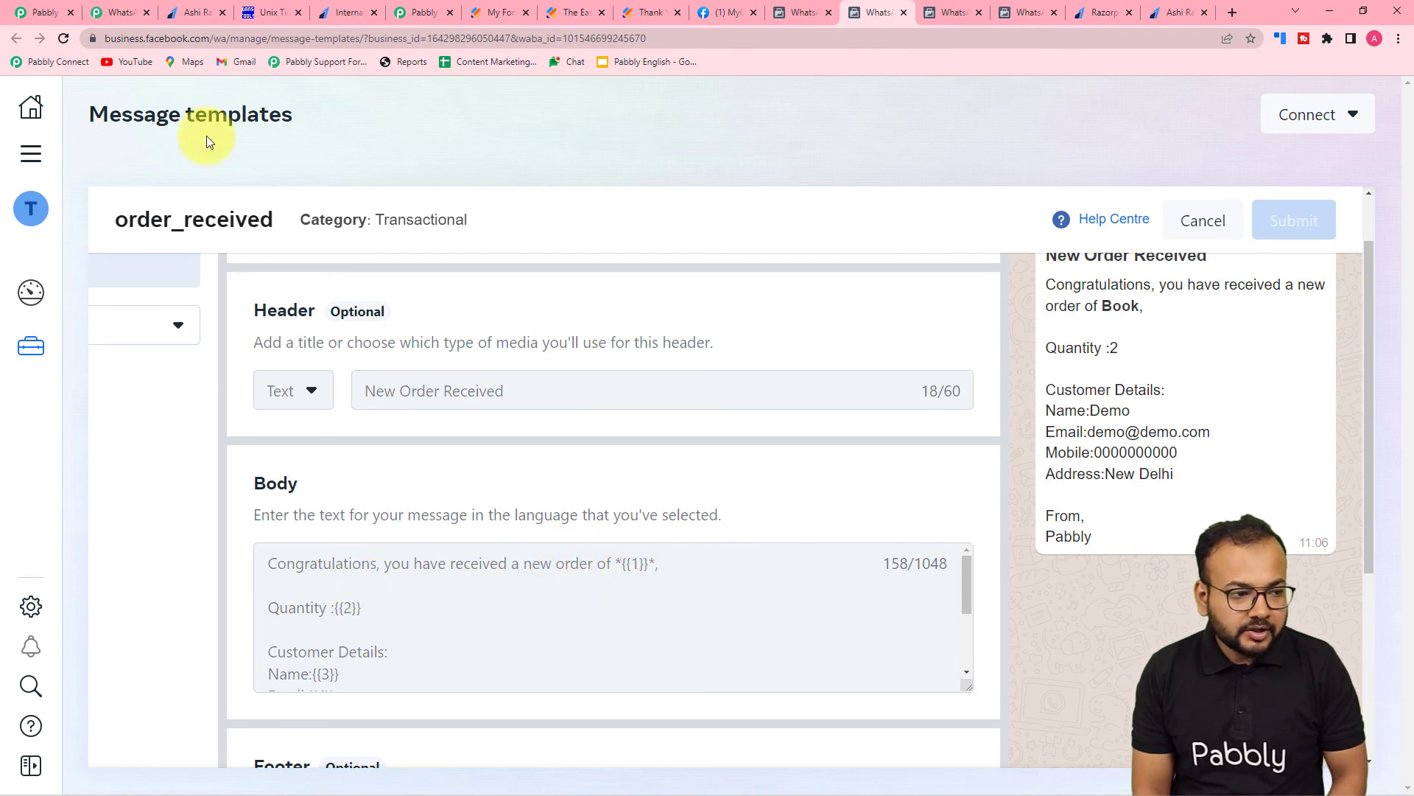
{"action": "left_click", "coordinate": [57, 12]}
{"action": "scroll", "coordinate": [393, 221], "scroll_direction": "up", "scroll_amount": 2}
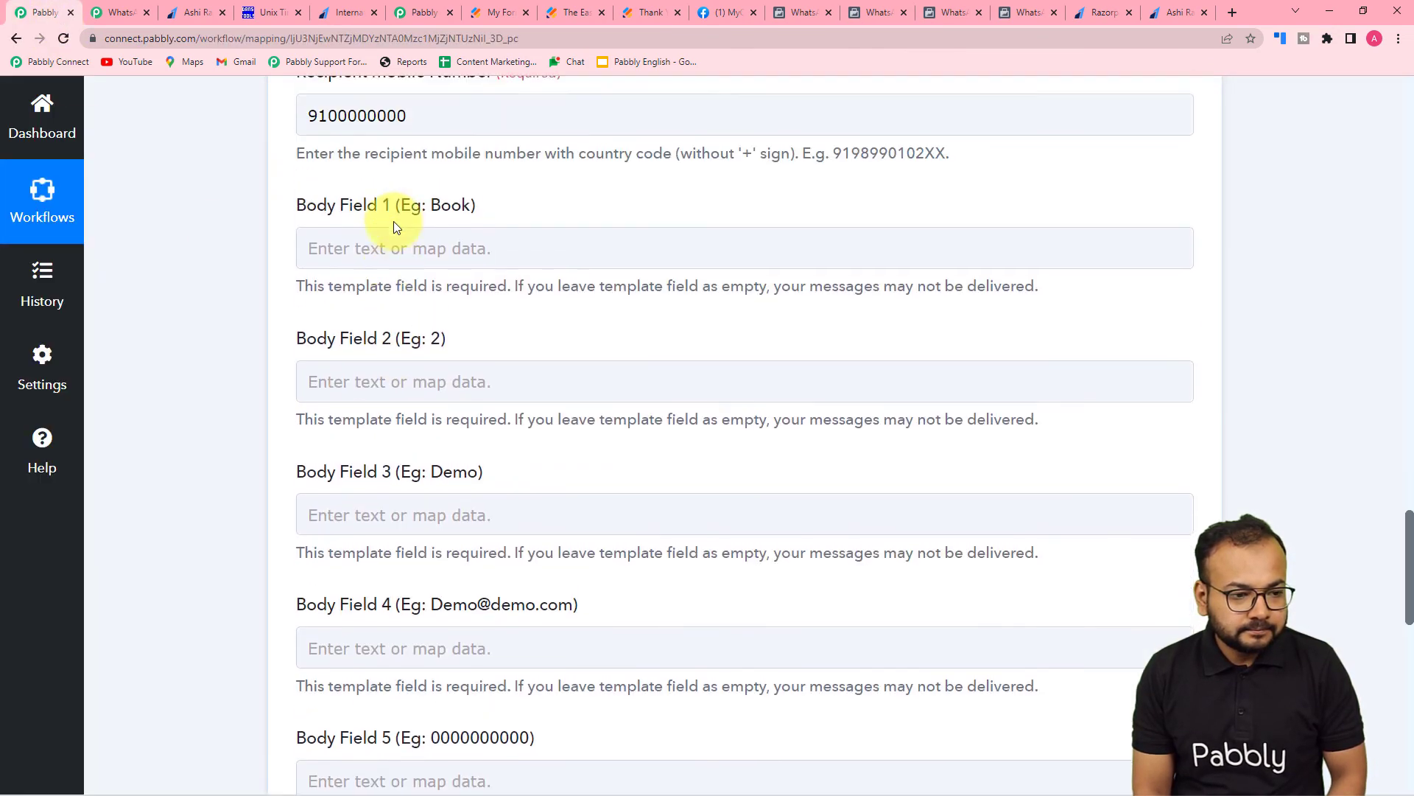
- Map step 6's Body Field 1 to the JotForm value RawRequest Q15 Select Products 0 ProductName
{"action": "left_click", "coordinate": [403, 263]}
{"action": "scroll", "coordinate": [378, 269], "scroll_direction": "down", "scroll_amount": 3}
{"action": "left_click", "coordinate": [426, 235]}
{"action": "scroll", "coordinate": [531, 481], "scroll_direction": "down", "scroll_amount": 3}
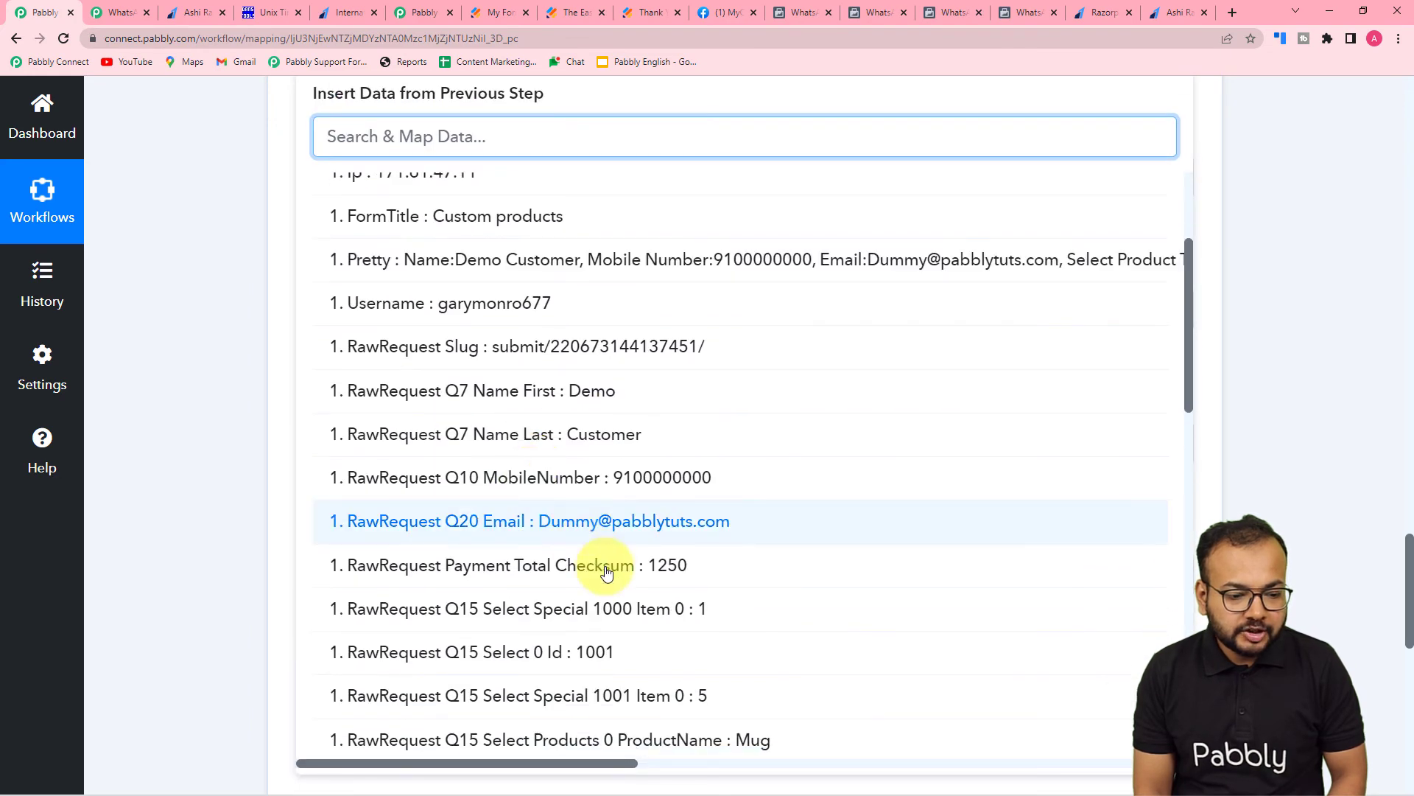
{"action": "left_click", "coordinate": [696, 733]}
{"action": "left_click", "coordinate": [277, 277]}
{"action": "scroll", "coordinate": [392, 202], "scroll_direction": "up", "scroll_amount": 1}
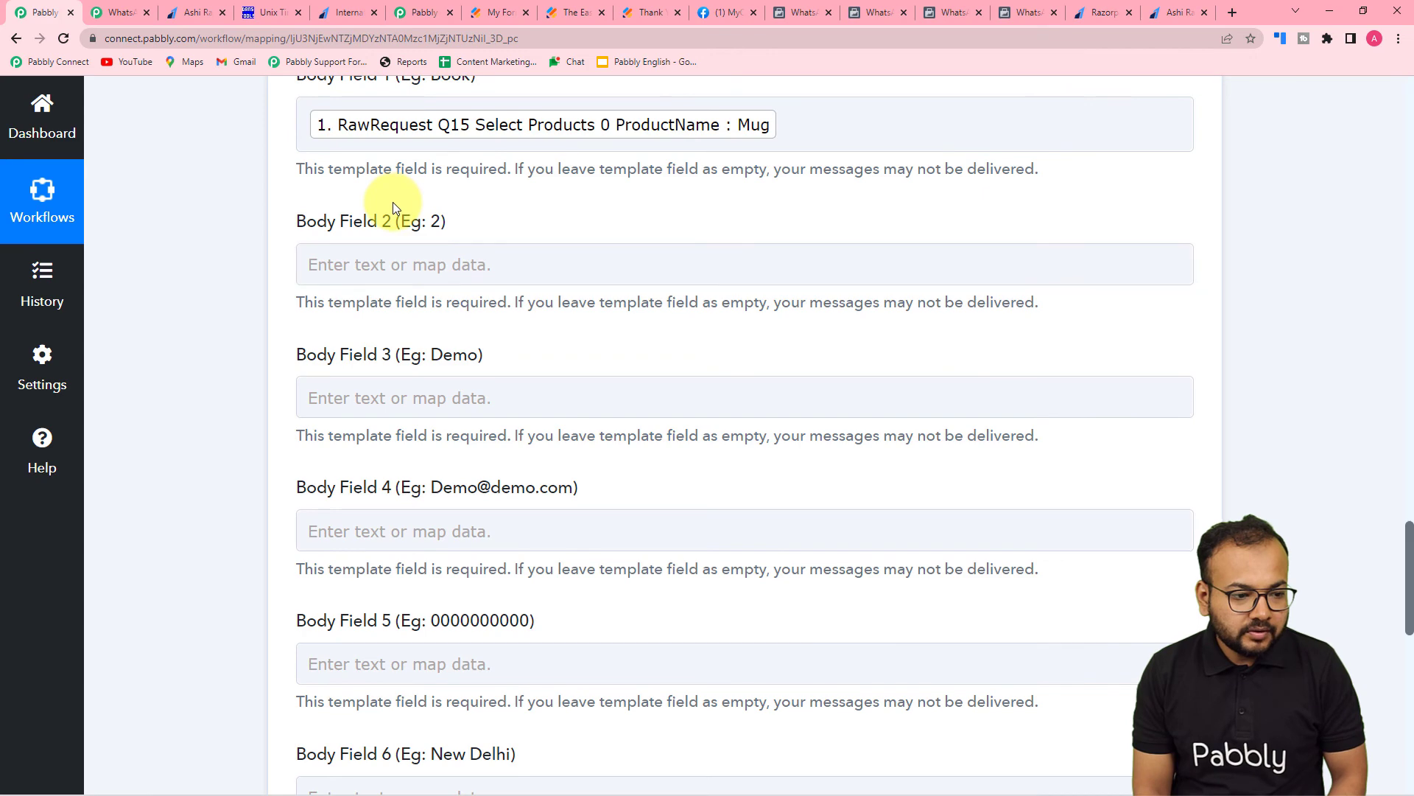
- Check the order_received template and map step 6's Body Field 2 to the JotForm value RawRequest Q15 Select Special 1001 Item 0
{"action": "left_click", "coordinate": [856, 13]}
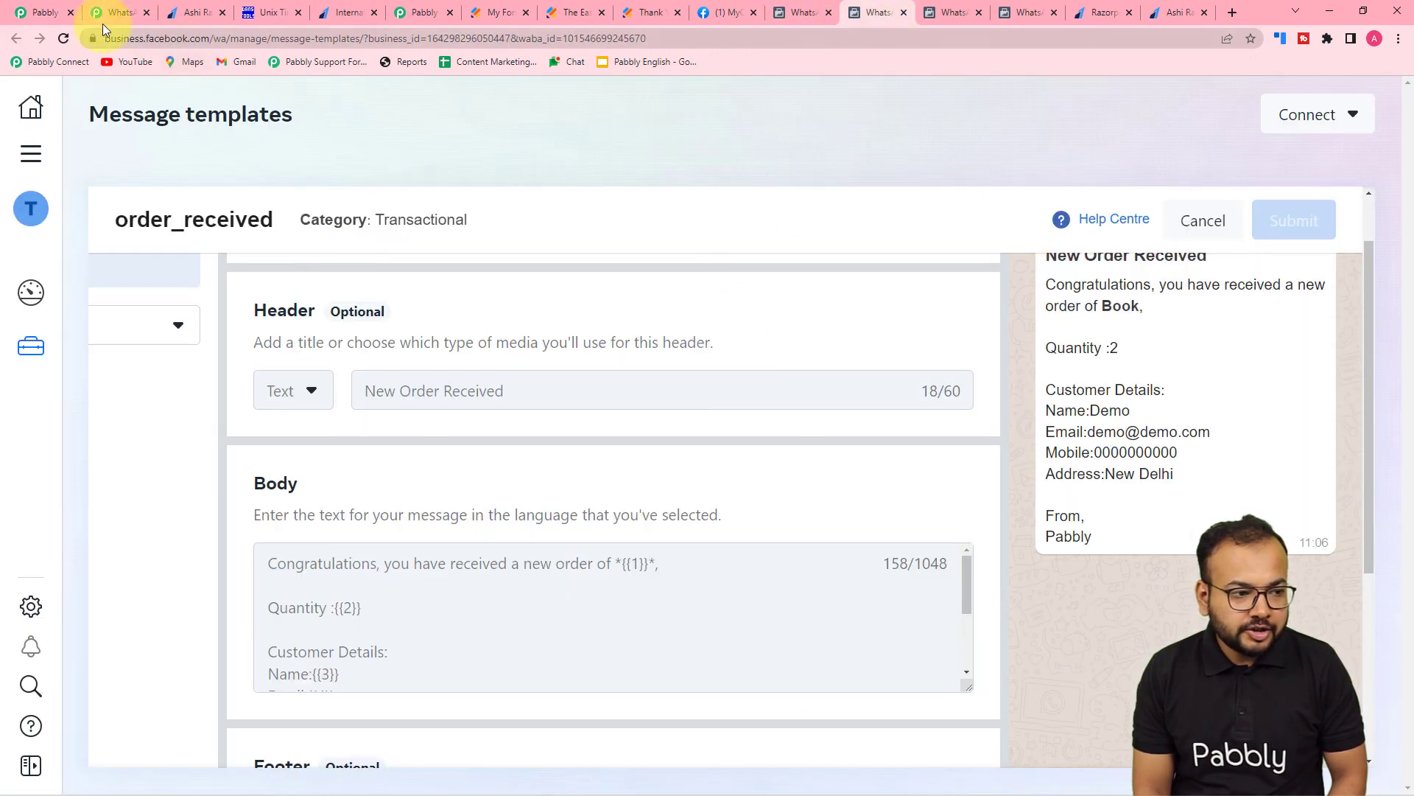
{"action": "left_click", "coordinate": [43, 13]}
{"action": "left_click", "coordinate": [426, 256]}
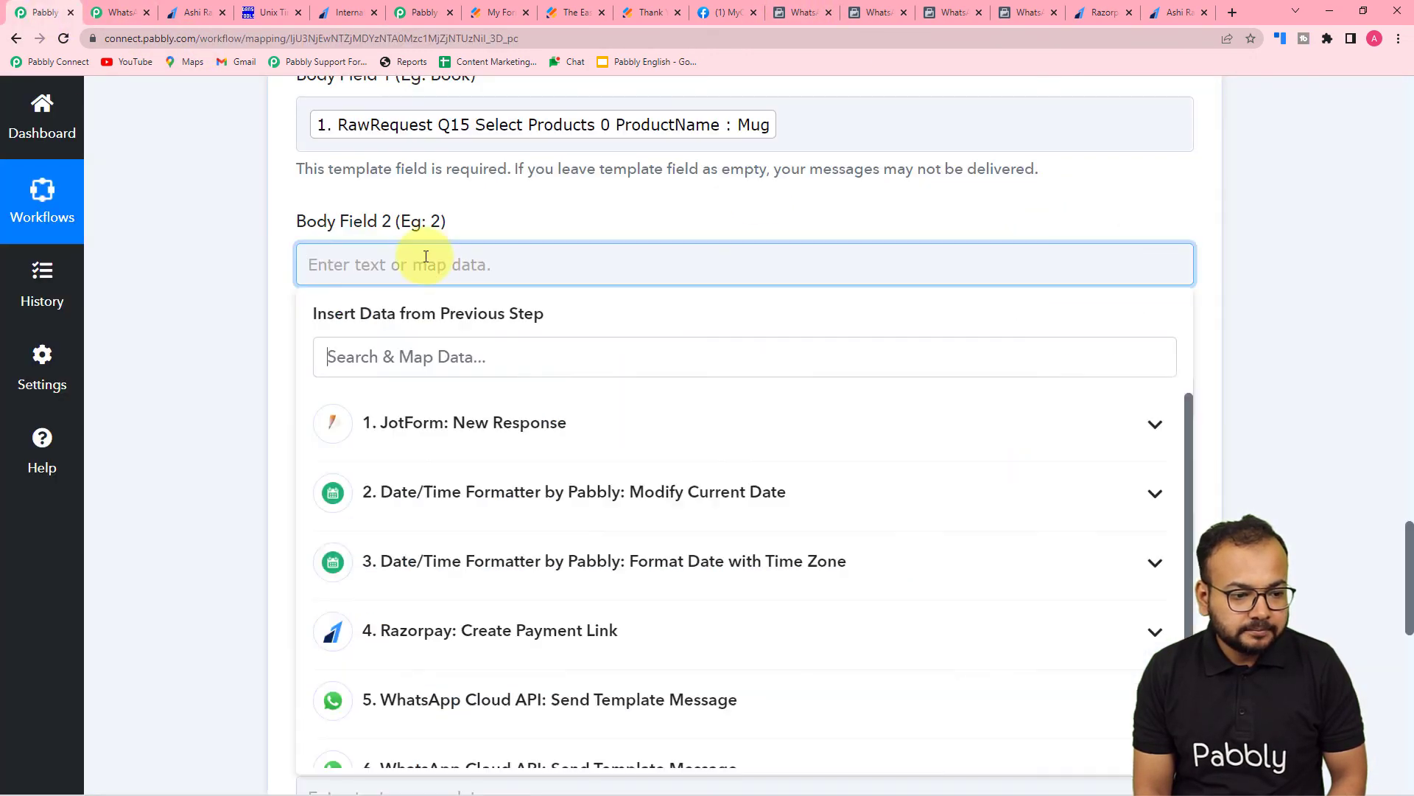
{"action": "left_click", "coordinate": [465, 452]}
{"action": "scroll", "coordinate": [542, 656], "scroll_direction": "down", "scroll_amount": 5}
{"action": "scroll", "coordinate": [538, 660], "scroll_direction": "down", "scroll_amount": 3}
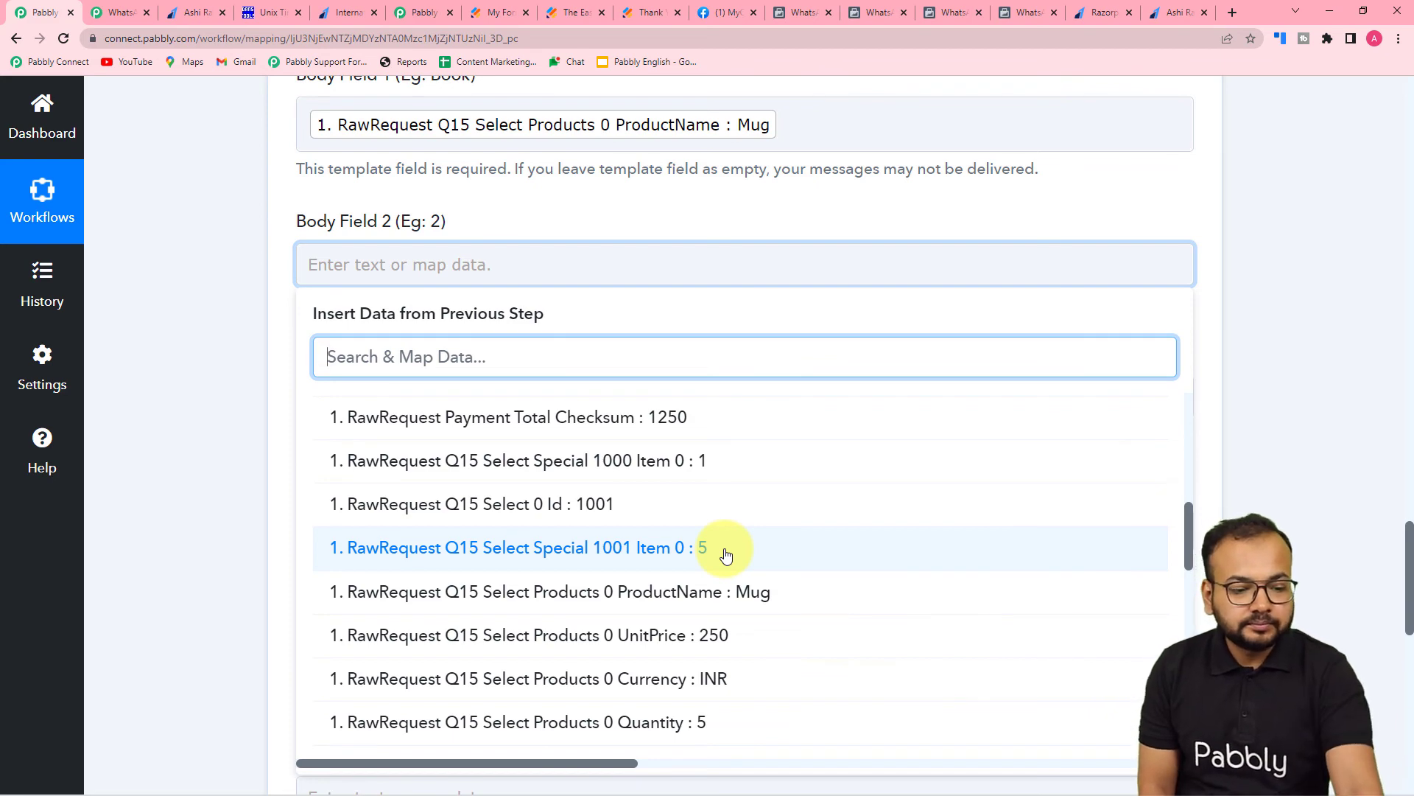
{"action": "left_click", "coordinate": [725, 554]}
- Save the configuration of WhatsApp Cloud API step 6 without sending a test request
{"action": "scroll", "coordinate": [246, 458], "scroll_direction": "down", "scroll_amount": 4}
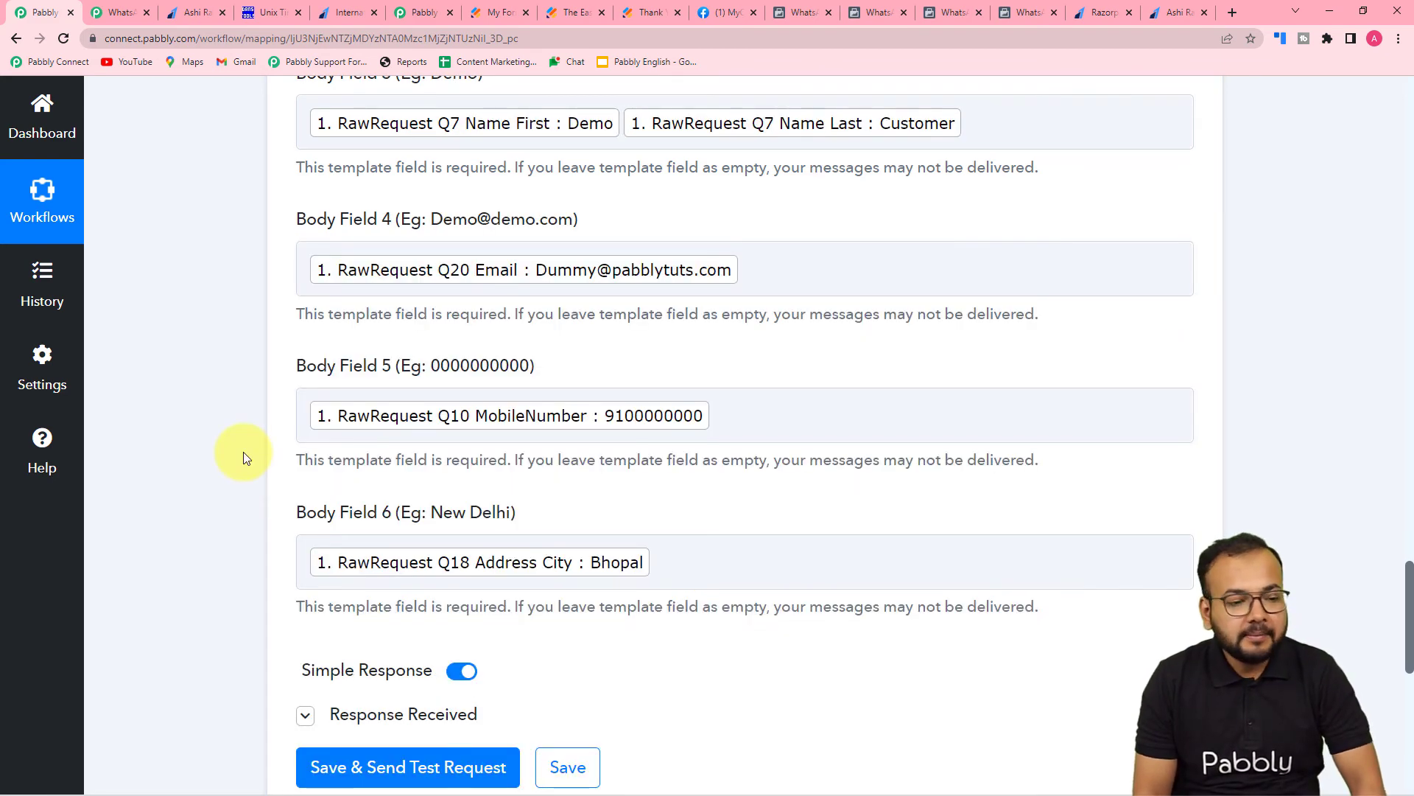
{"action": "scroll", "coordinate": [267, 410], "scroll_direction": "down", "scroll_amount": 5}
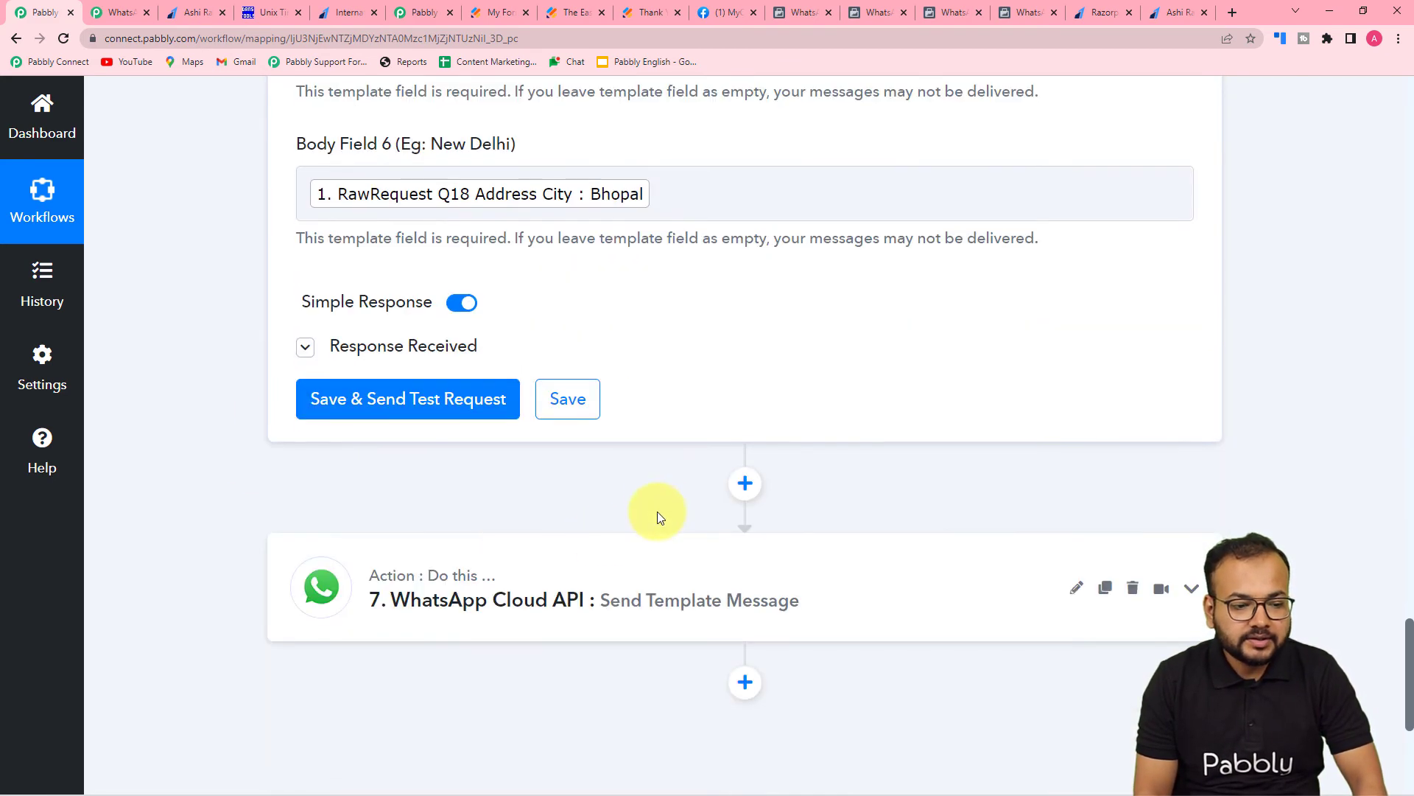
{"action": "left_click", "coordinate": [584, 404]}
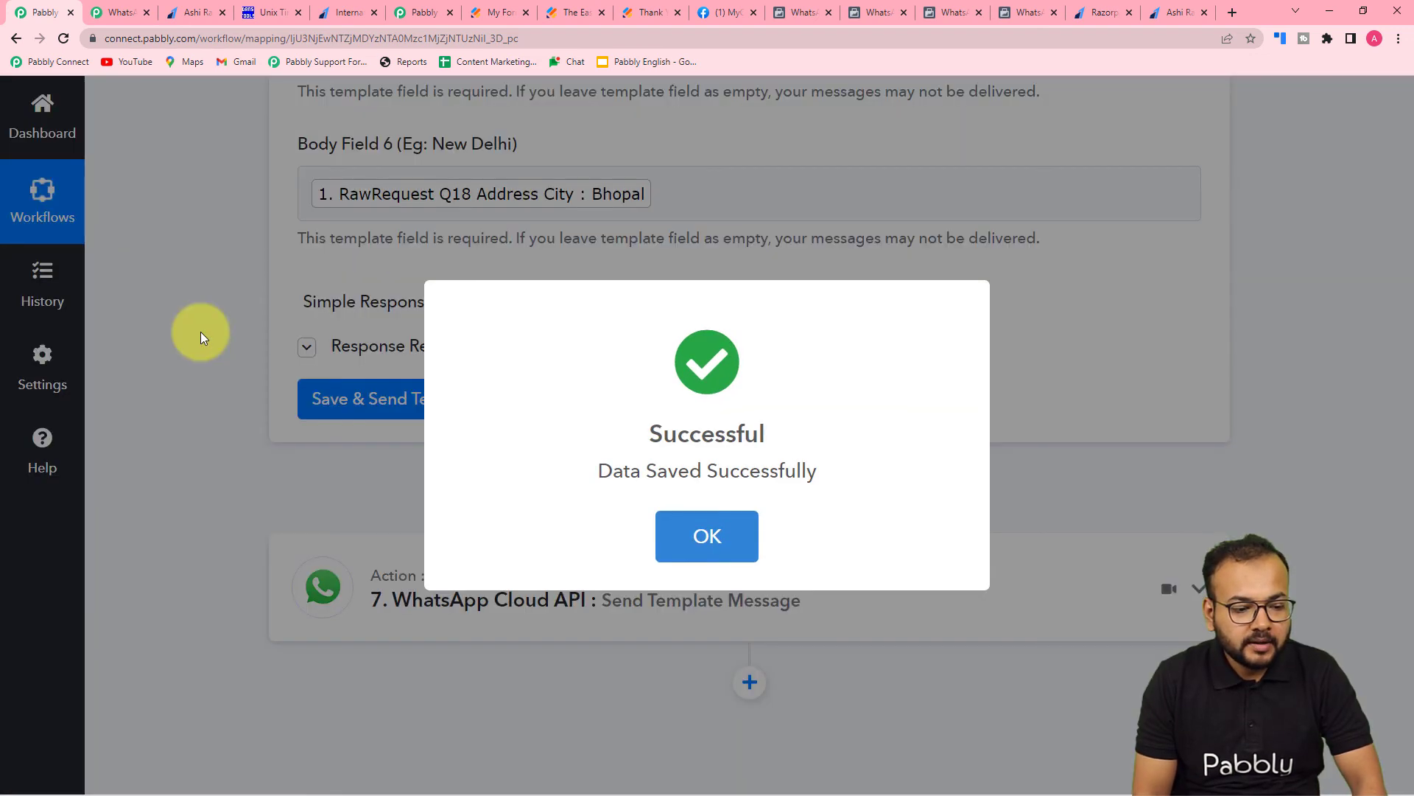
{"action": "left_click", "coordinate": [672, 543]}
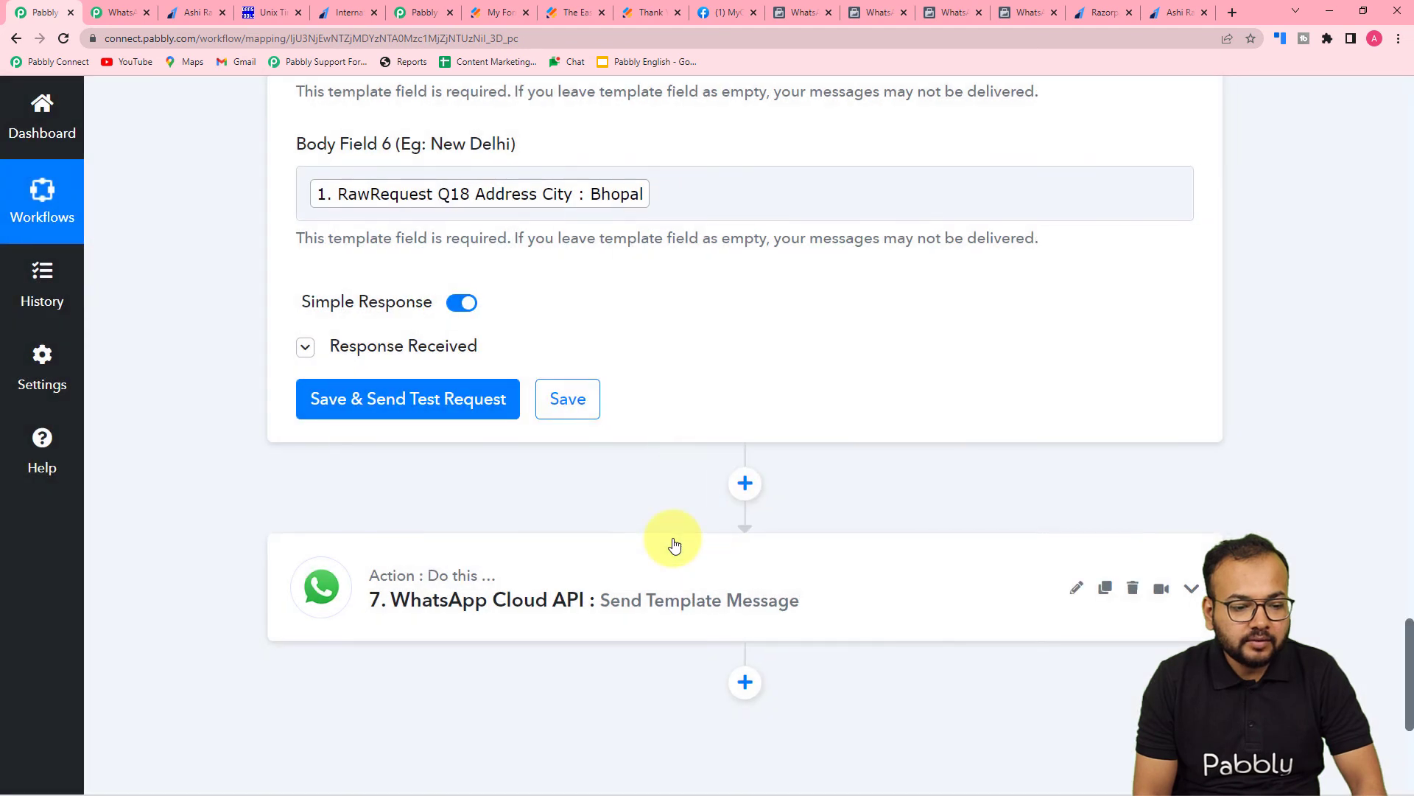
- Expand WhatsApp Cloud API step 7 and review the body and preview of the new_order_alert message template
{"action": "scroll", "coordinate": [474, 496], "scroll_direction": "down", "scroll_amount": 3}
{"action": "left_click", "coordinate": [474, 381]}
{"action": "scroll", "coordinate": [472, 380], "scroll_direction": "down", "scroll_amount": 5}
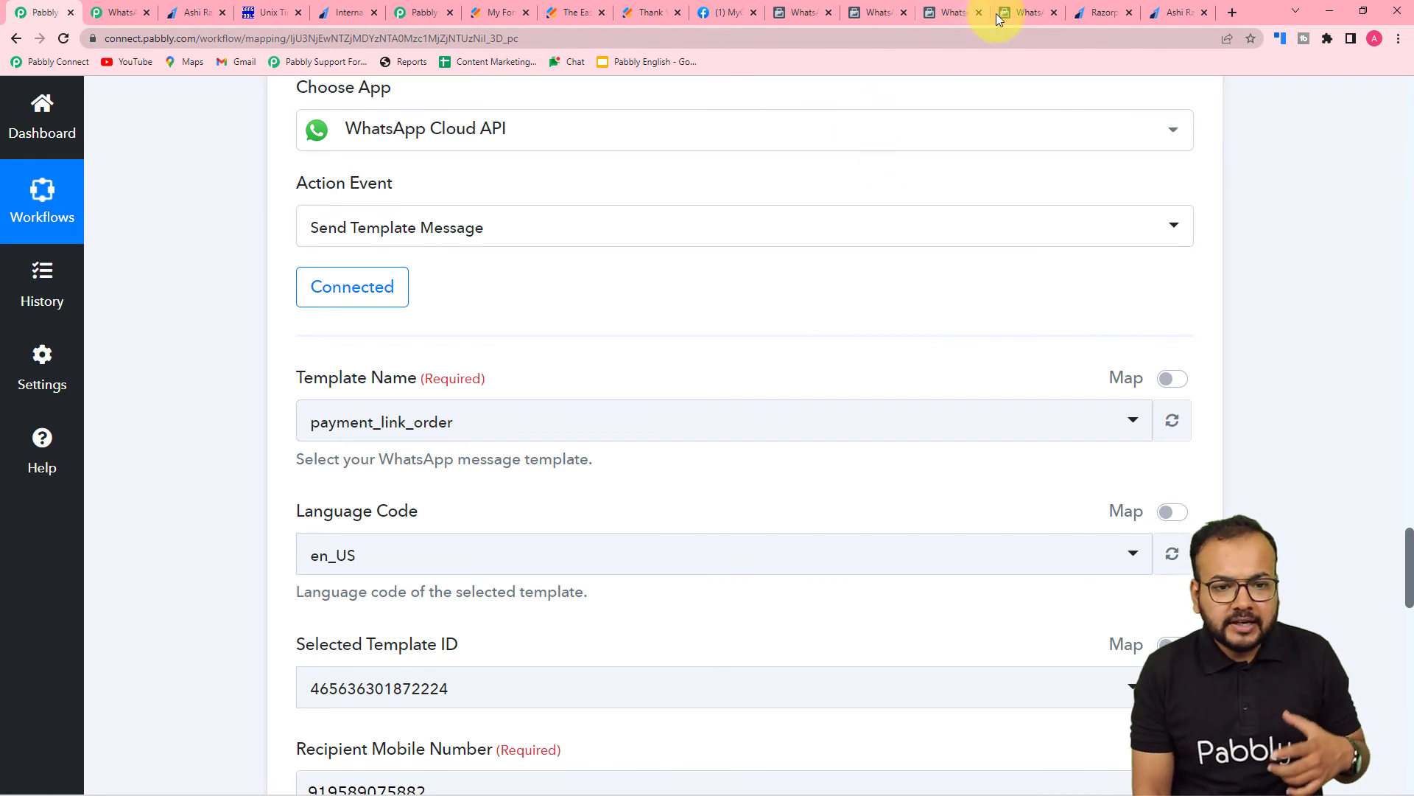
{"action": "left_click", "coordinate": [930, 13]}
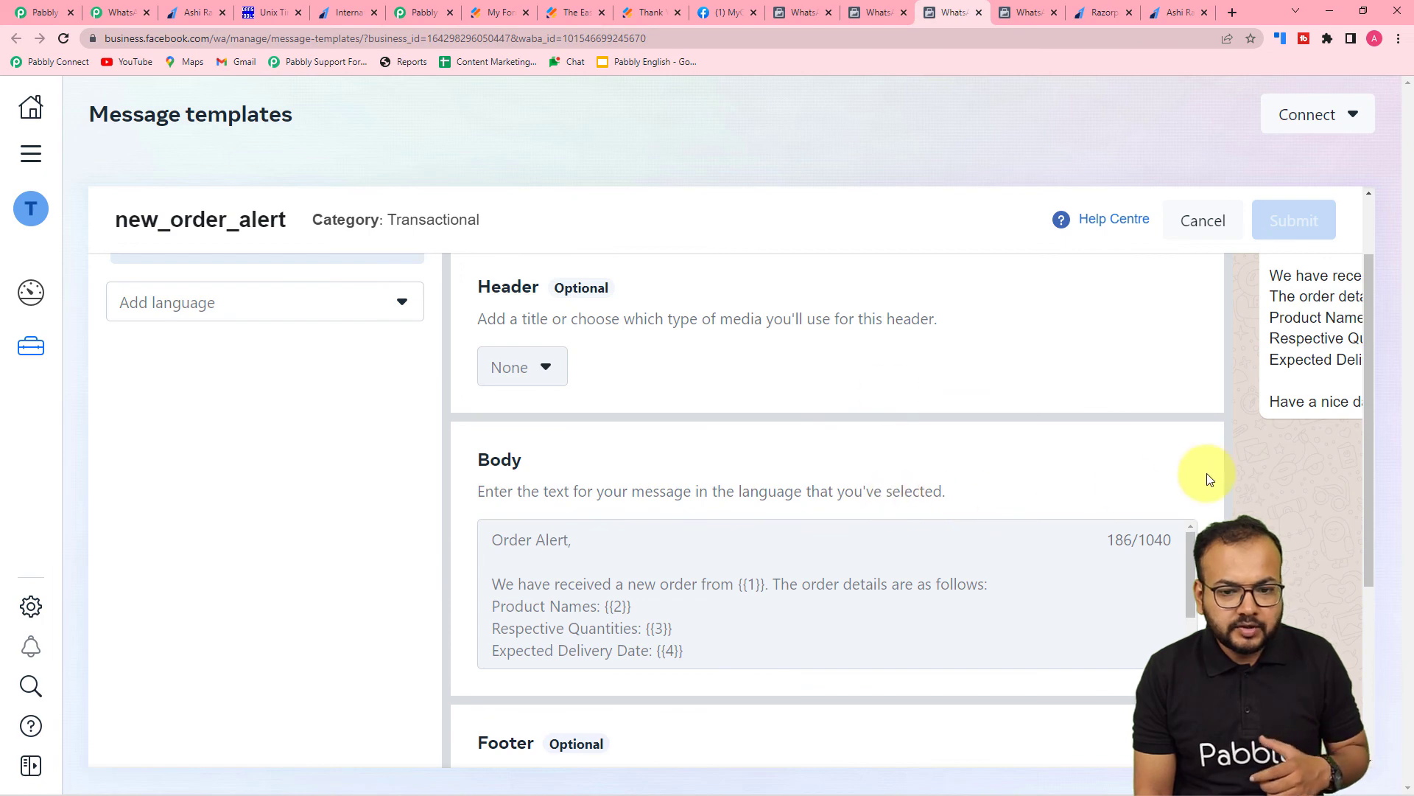
{"action": "scroll", "coordinate": [1200, 473], "scroll_direction": "up", "scroll_amount": 1}
{"action": "scroll", "coordinate": [1200, 473], "scroll_direction": "down", "scroll_amount": 4}
{"action": "scroll", "coordinate": [1286, 601], "scroll_direction": "down", "scroll_amount": 1}
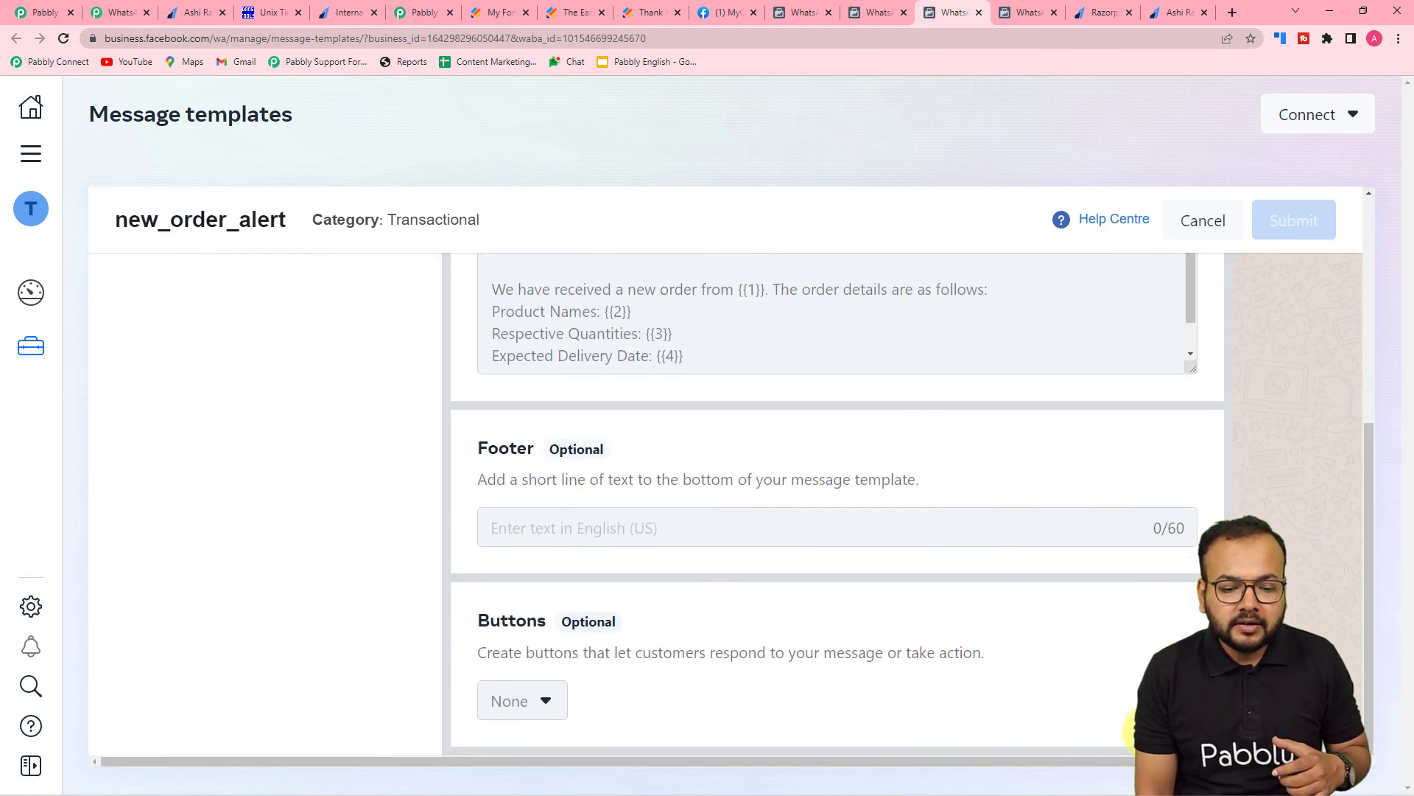
{"action": "scroll", "coordinate": [1286, 600], "scroll_direction": "right", "scroll_amount": 3}
{"action": "scroll", "coordinate": [1285, 601], "scroll_direction": "up", "scroll_amount": 5}
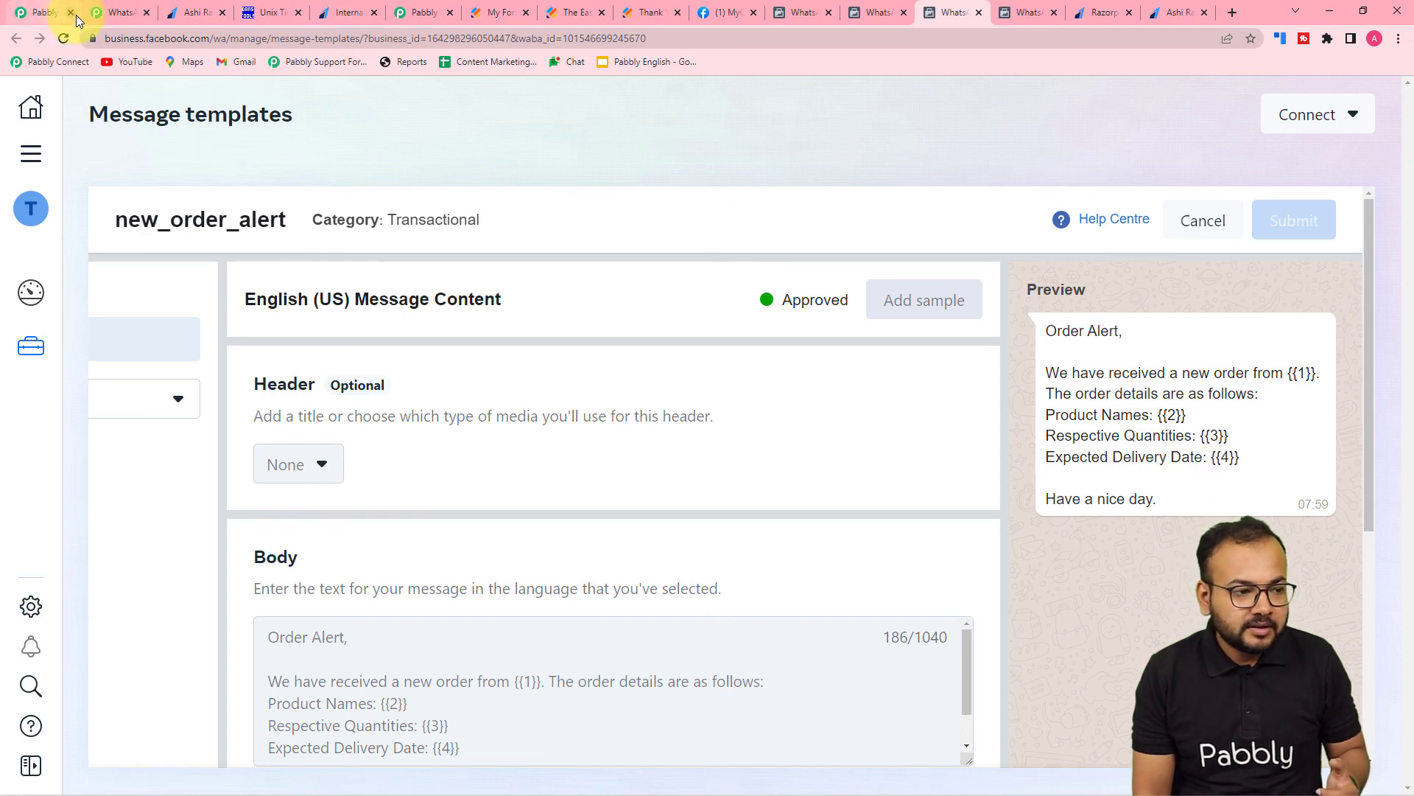
- Refresh the WhatsApp template names in step 7 of the workflow and set its Template Name to new_order_alert
{"action": "left_click", "coordinate": [55, 14]}
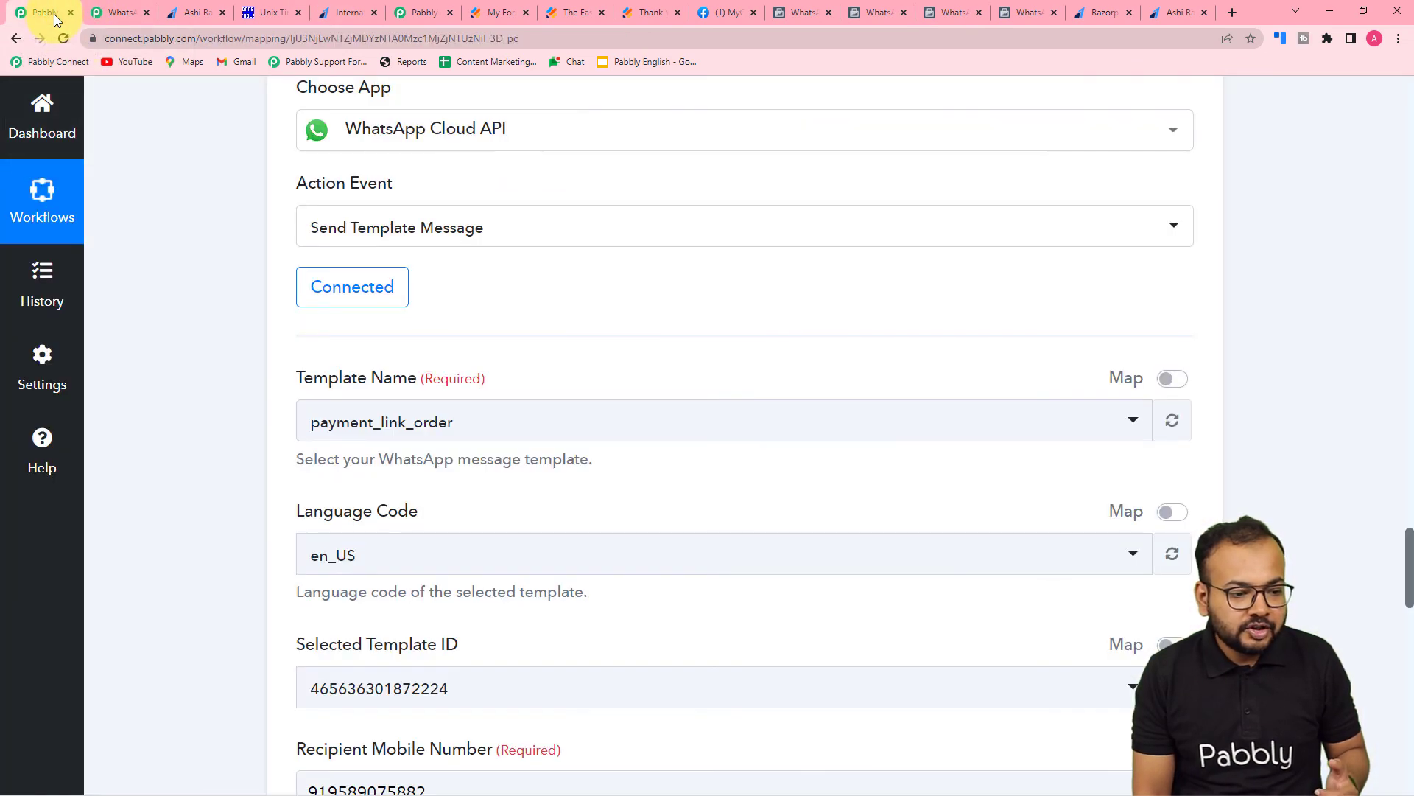
{"action": "left_click", "coordinate": [378, 420]}
{"action": "left_click", "coordinate": [205, 396]}
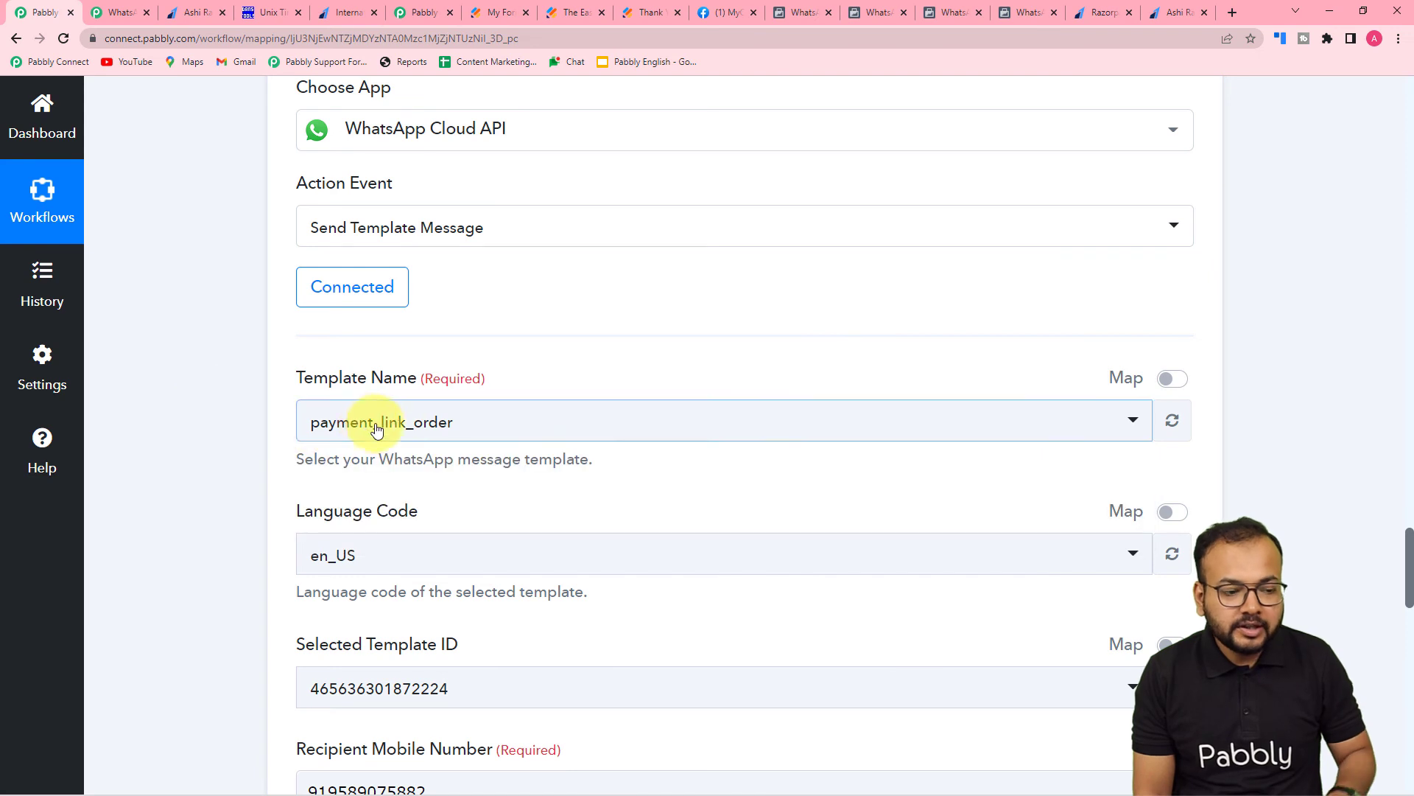
{"action": "left_click", "coordinate": [1173, 422]}
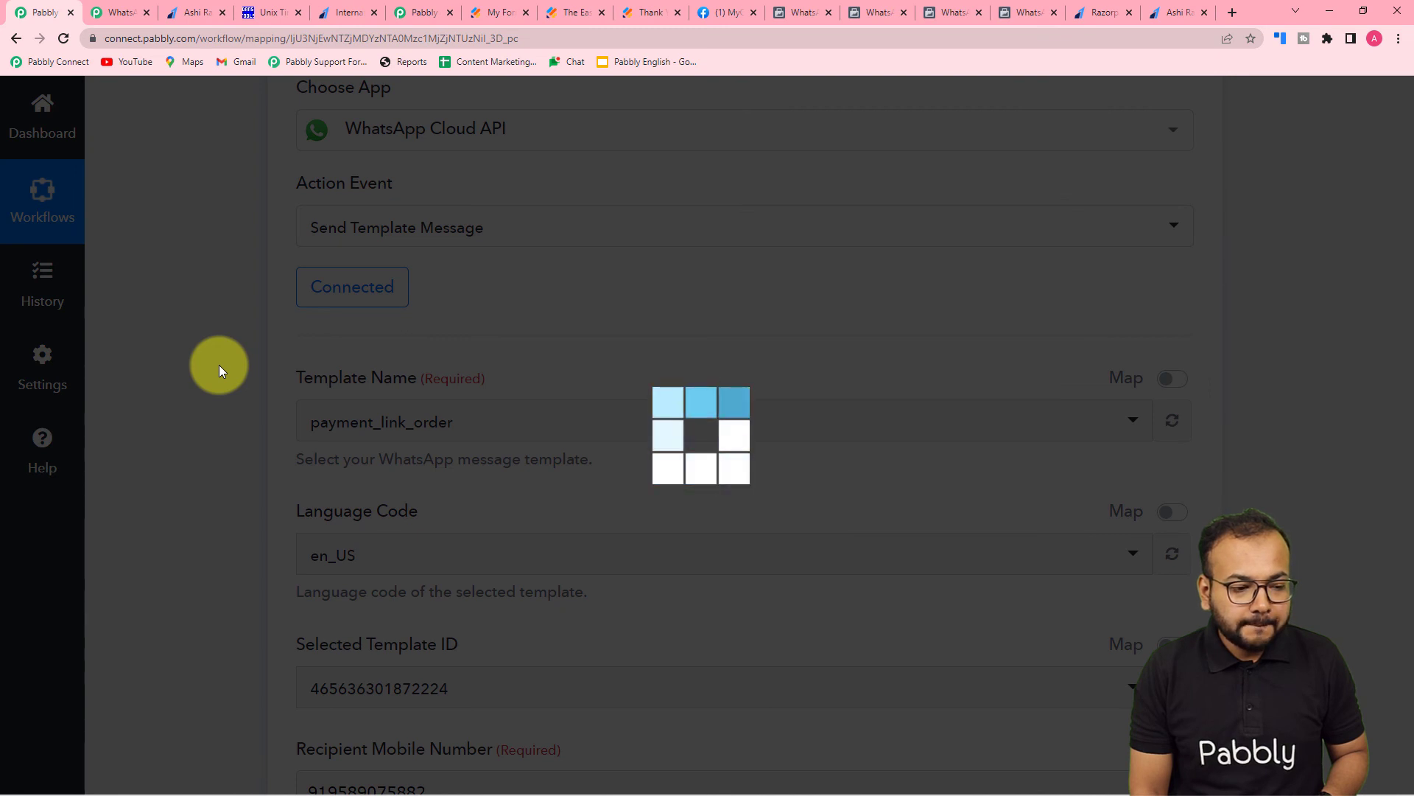
{"action": "scroll", "coordinate": [364, 349], "scroll_direction": "down", "scroll_amount": 3}
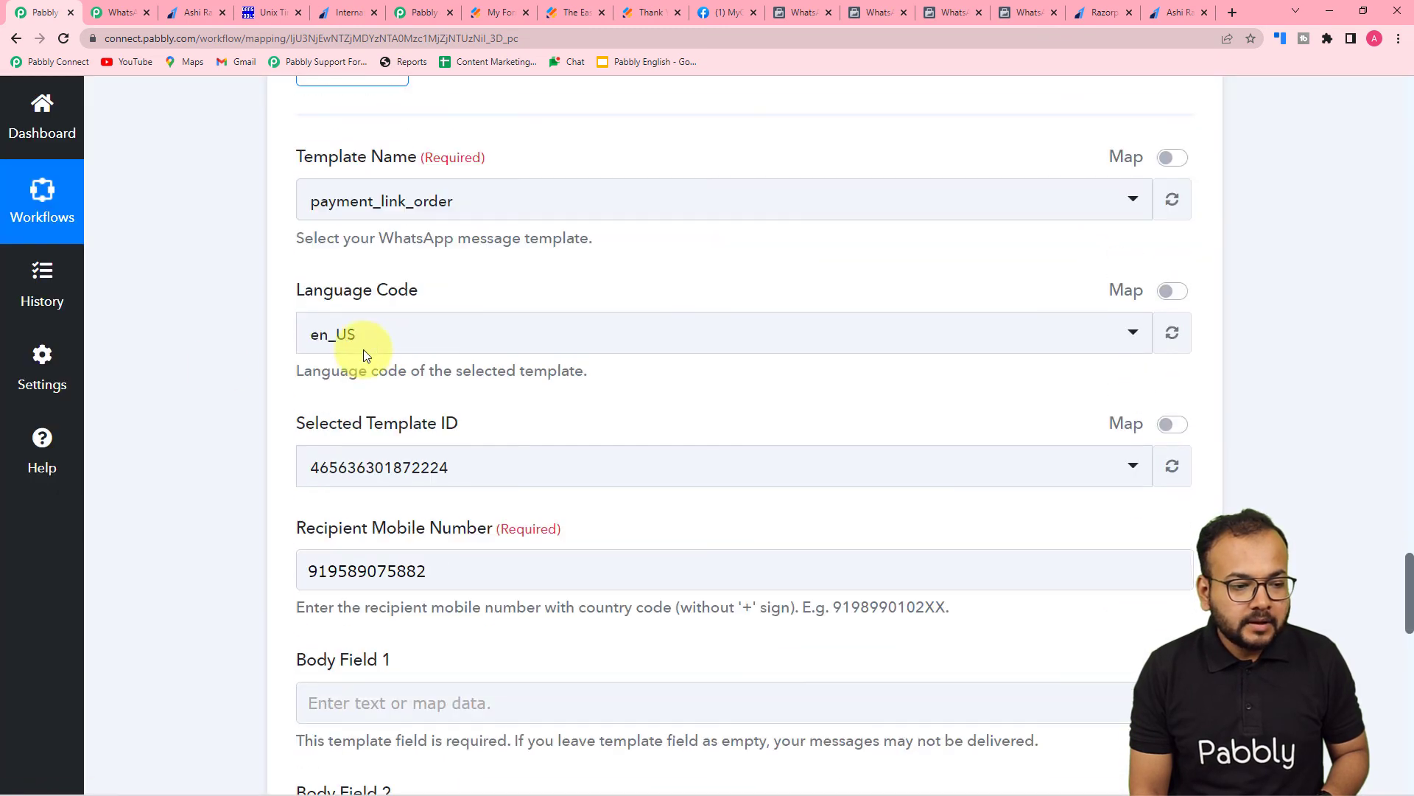
{"action": "left_click", "coordinate": [427, 201]}
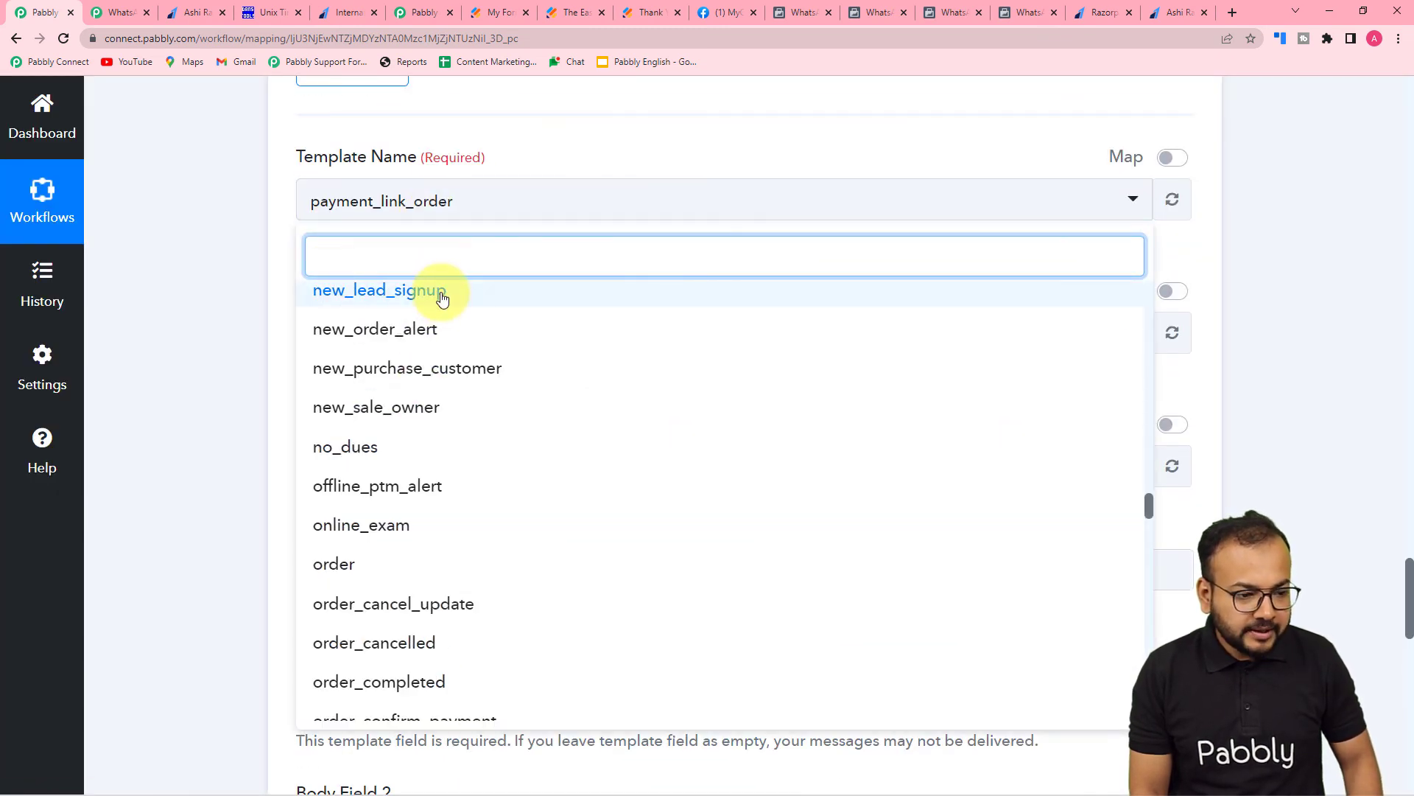
{"action": "left_click", "coordinate": [364, 330]}
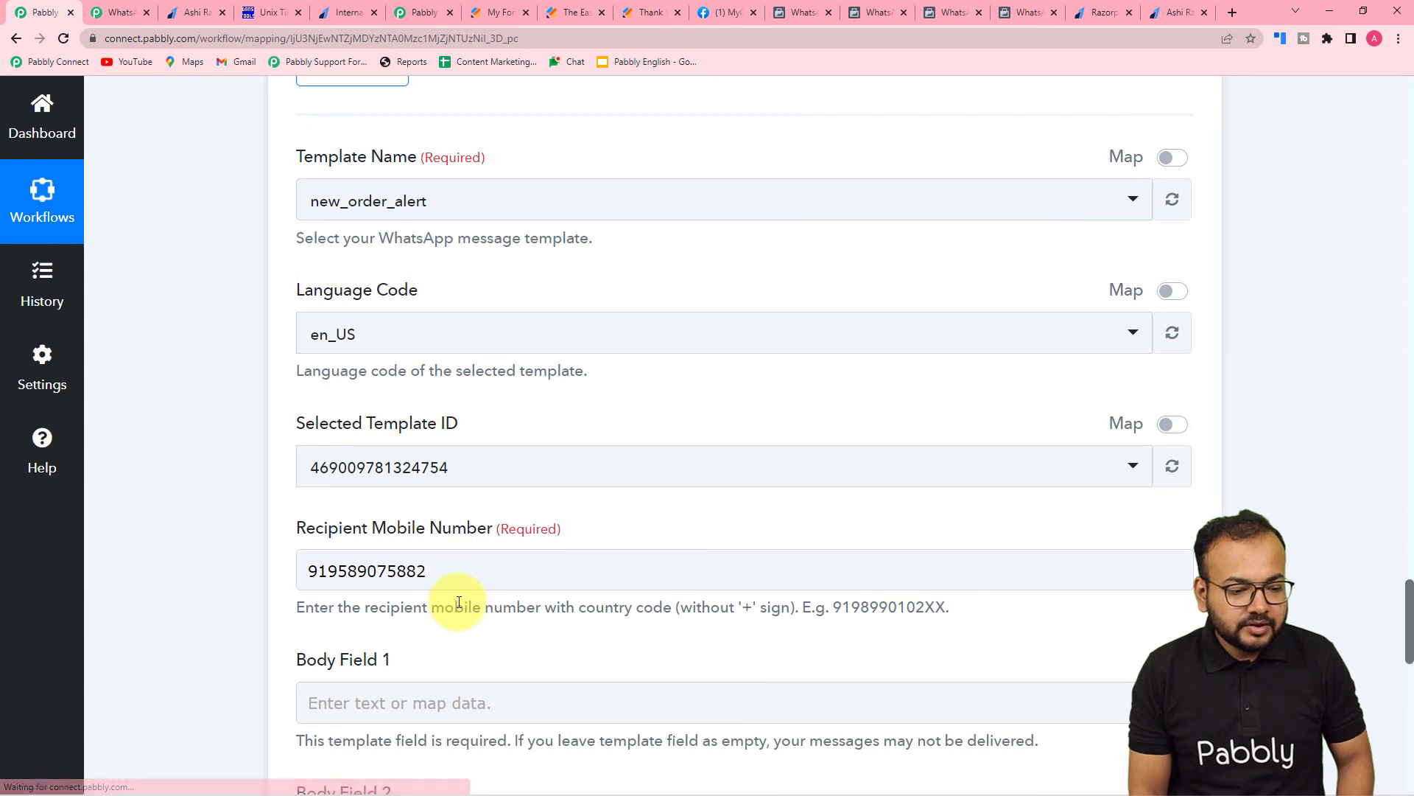
- Replace the Recipient Mobile Number of step 7 with a placeholder number starting with country code 91
{"action": "left_click_drag", "start_coordinate": [474, 572], "coordinate": [268, 559]}
{"action": "key", "text": "BackSpace"}
{"action": "scroll", "coordinate": [267, 552], "scroll_direction": "down", "scroll_amount": 4}
{"action": "type", "text": "9"}
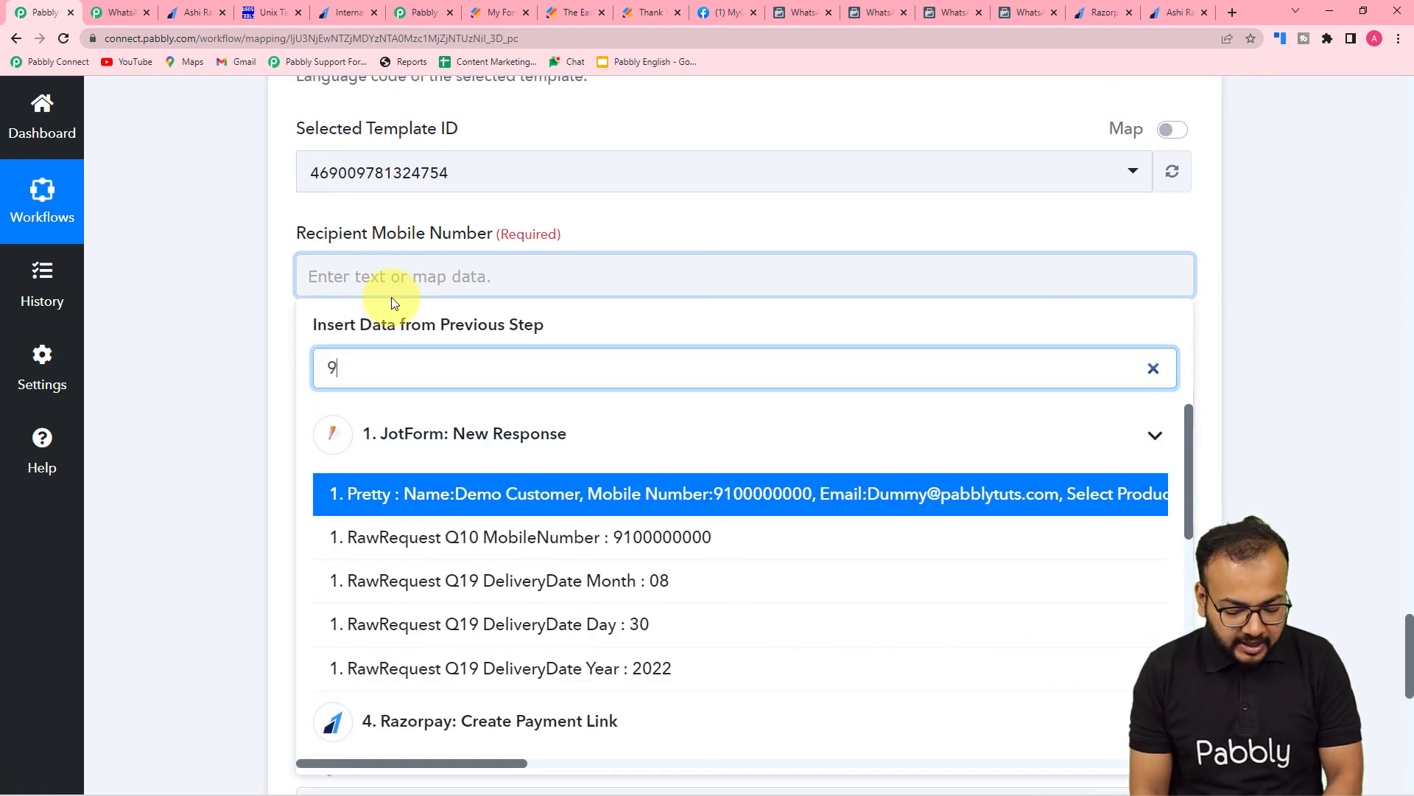
{"action": "type", "text": "100000000"}
{"action": "left_click", "coordinate": [406, 274]}
{"action": "type", "text": "9"}
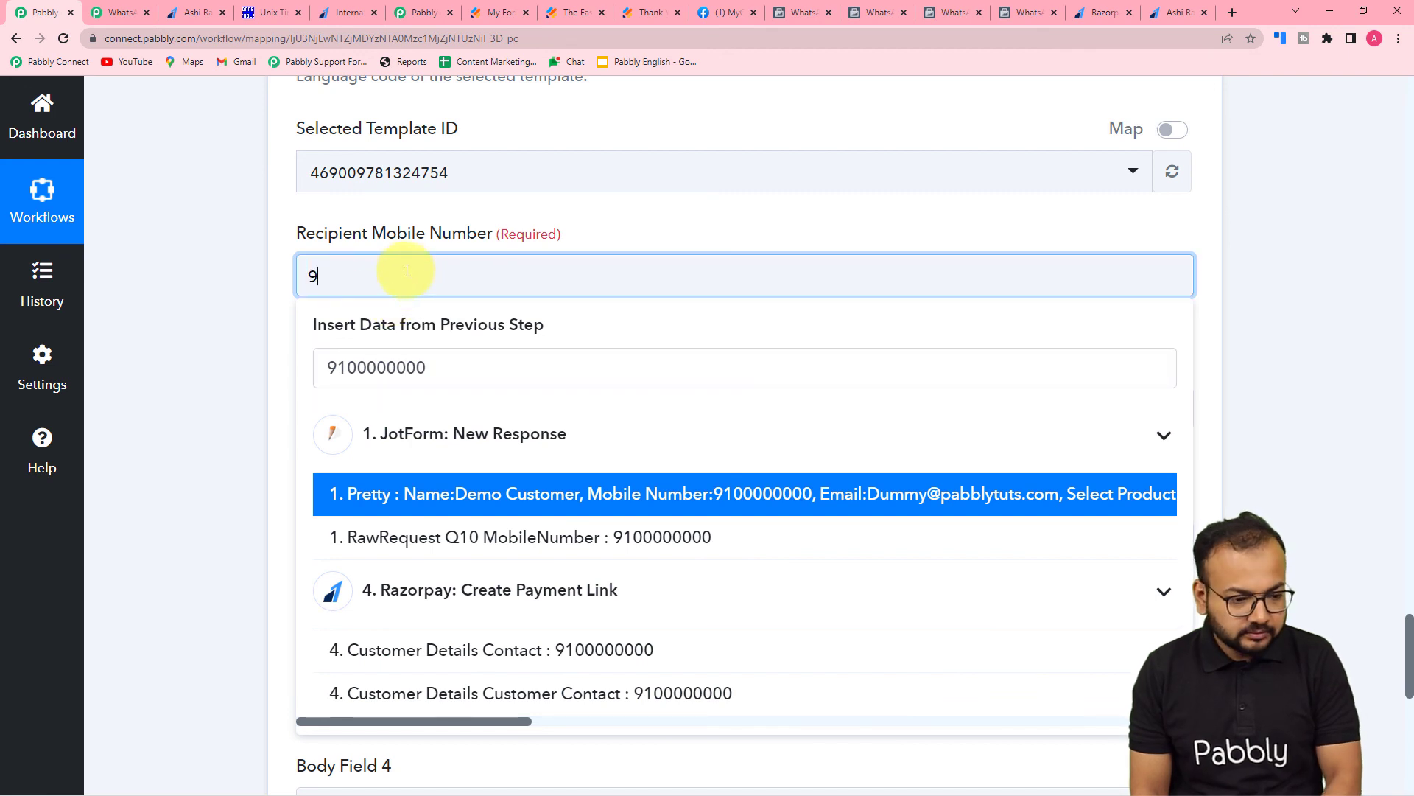
{"action": "type", "text": "100000000"}
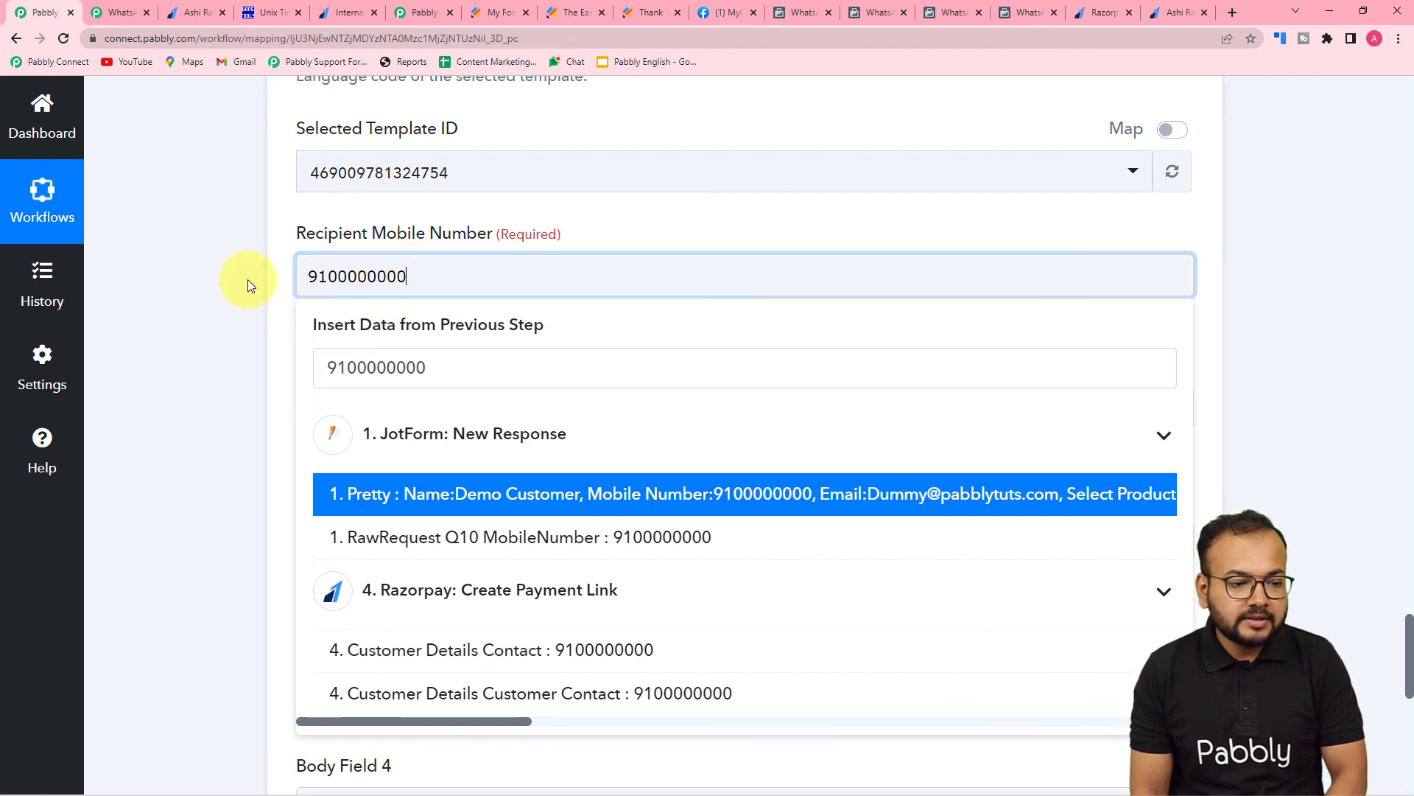
{"action": "left_click", "coordinate": [248, 282]}
- Compare step 7's four body fields with the variables in the new_order_alert template preview
{"action": "scroll", "coordinate": [300, 258], "scroll_direction": "down", "scroll_amount": 2}
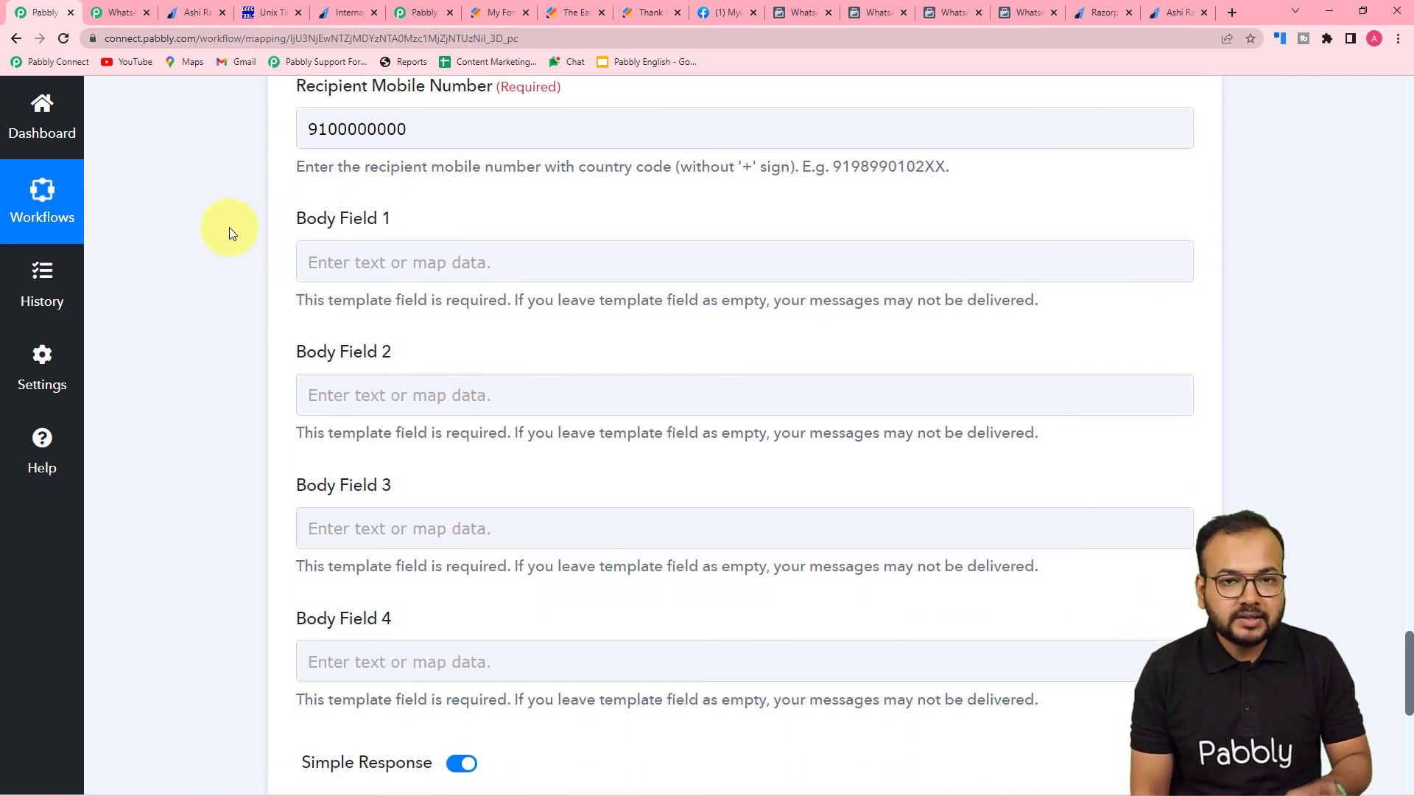
{"action": "scroll", "coordinate": [230, 229], "scroll_direction": "down", "scroll_amount": 1}
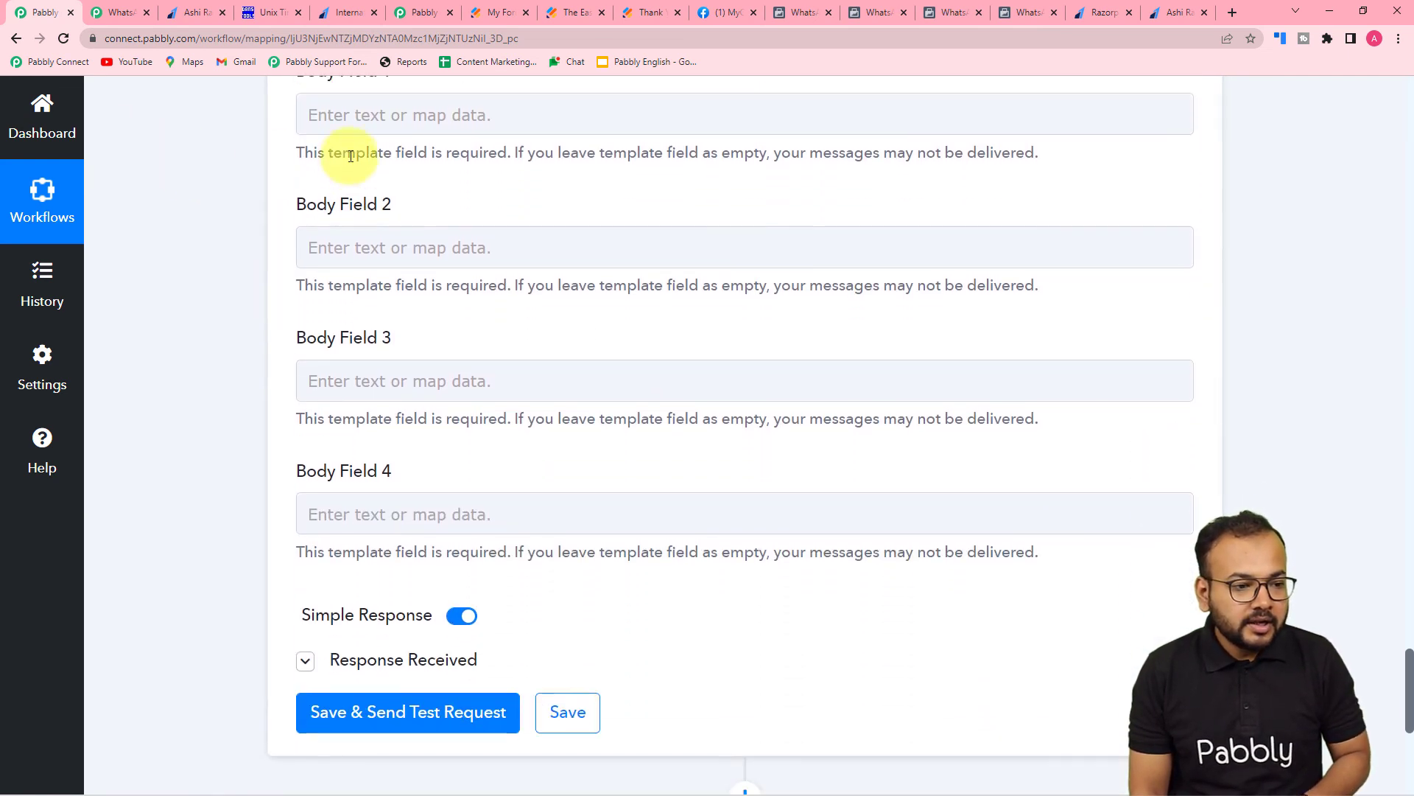
{"action": "left_click", "coordinate": [351, 129]}
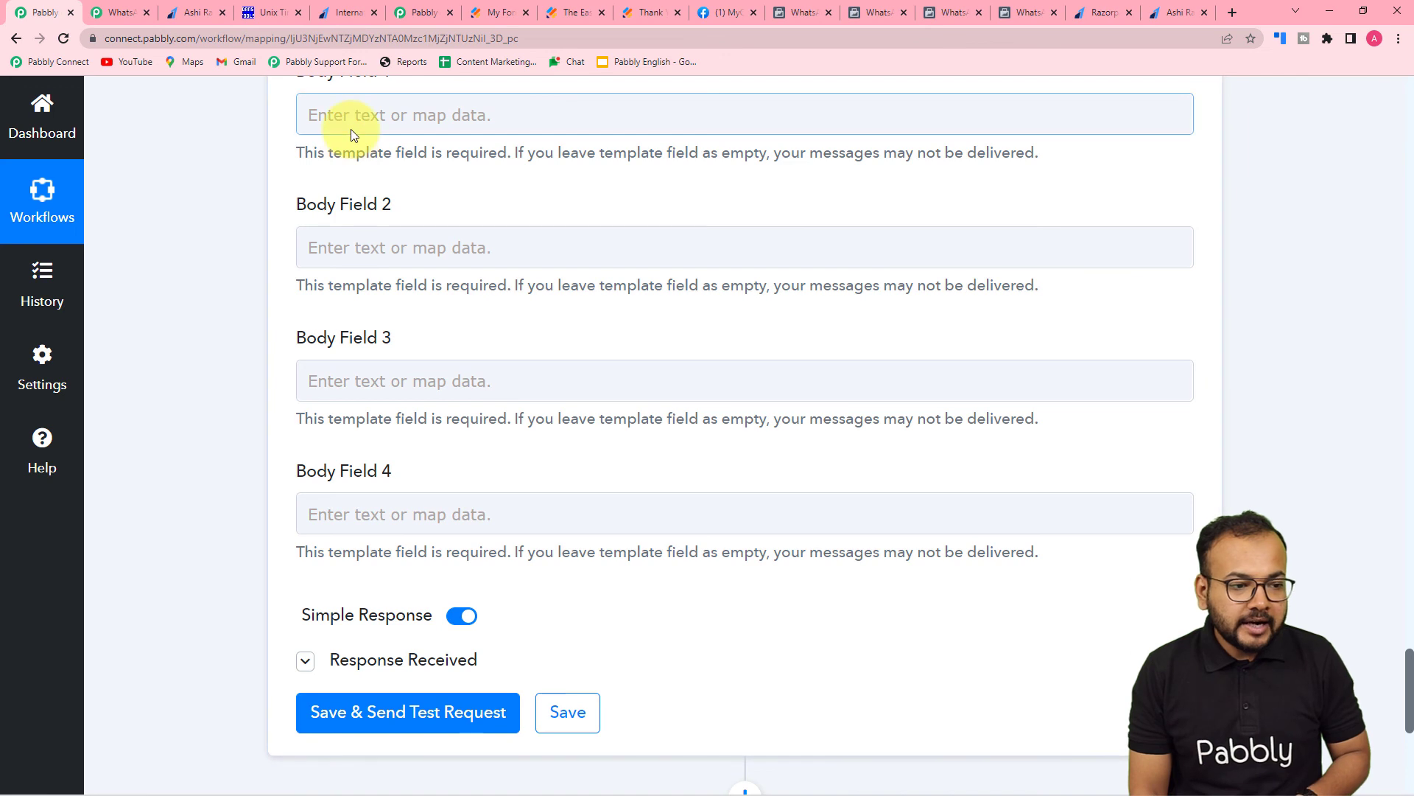
{"action": "scroll", "coordinate": [351, 162], "scroll_direction": "up", "scroll_amount": 1}
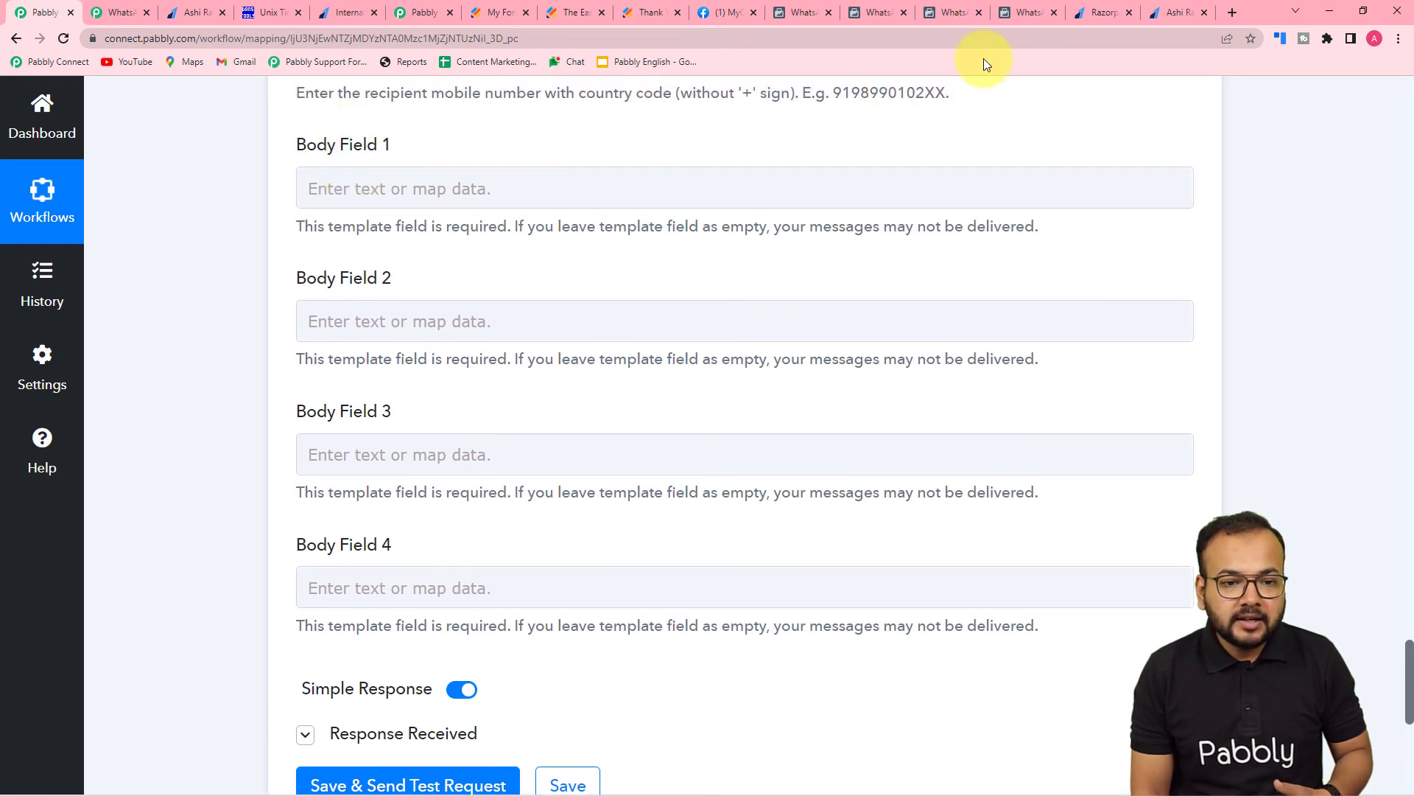
{"action": "left_click", "coordinate": [1027, 12]}
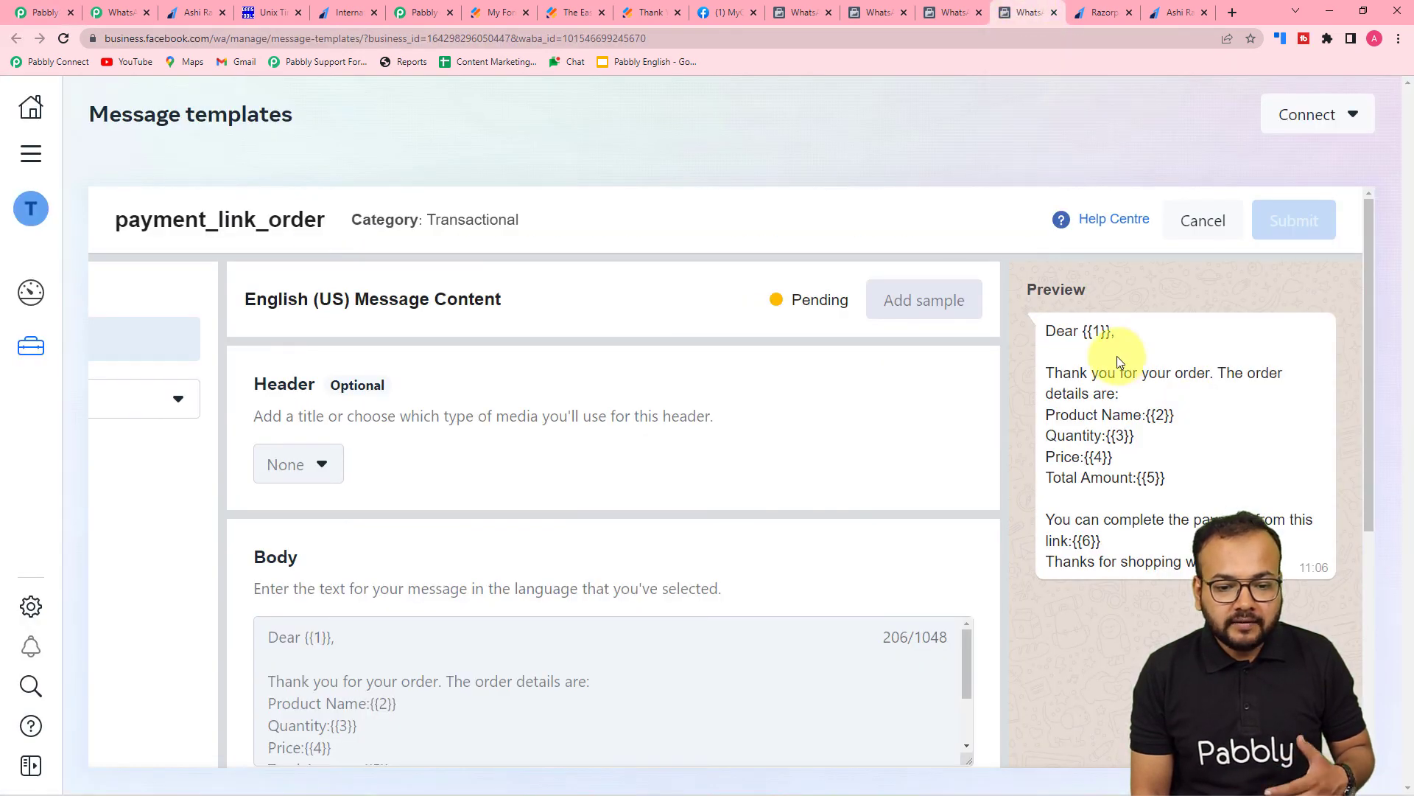
{"action": "left_click", "coordinate": [962, 19]}
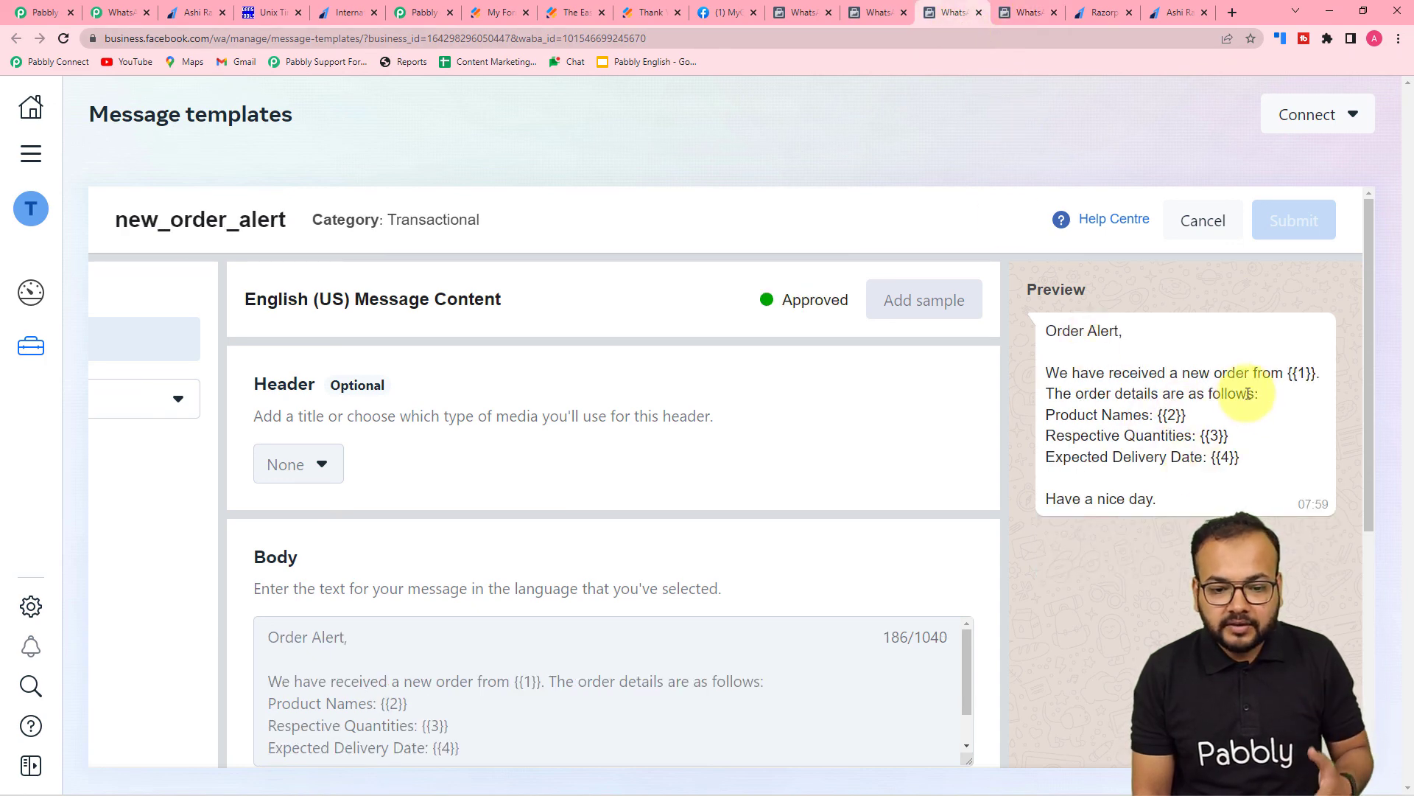
{"action": "left_click", "coordinate": [59, 7]}
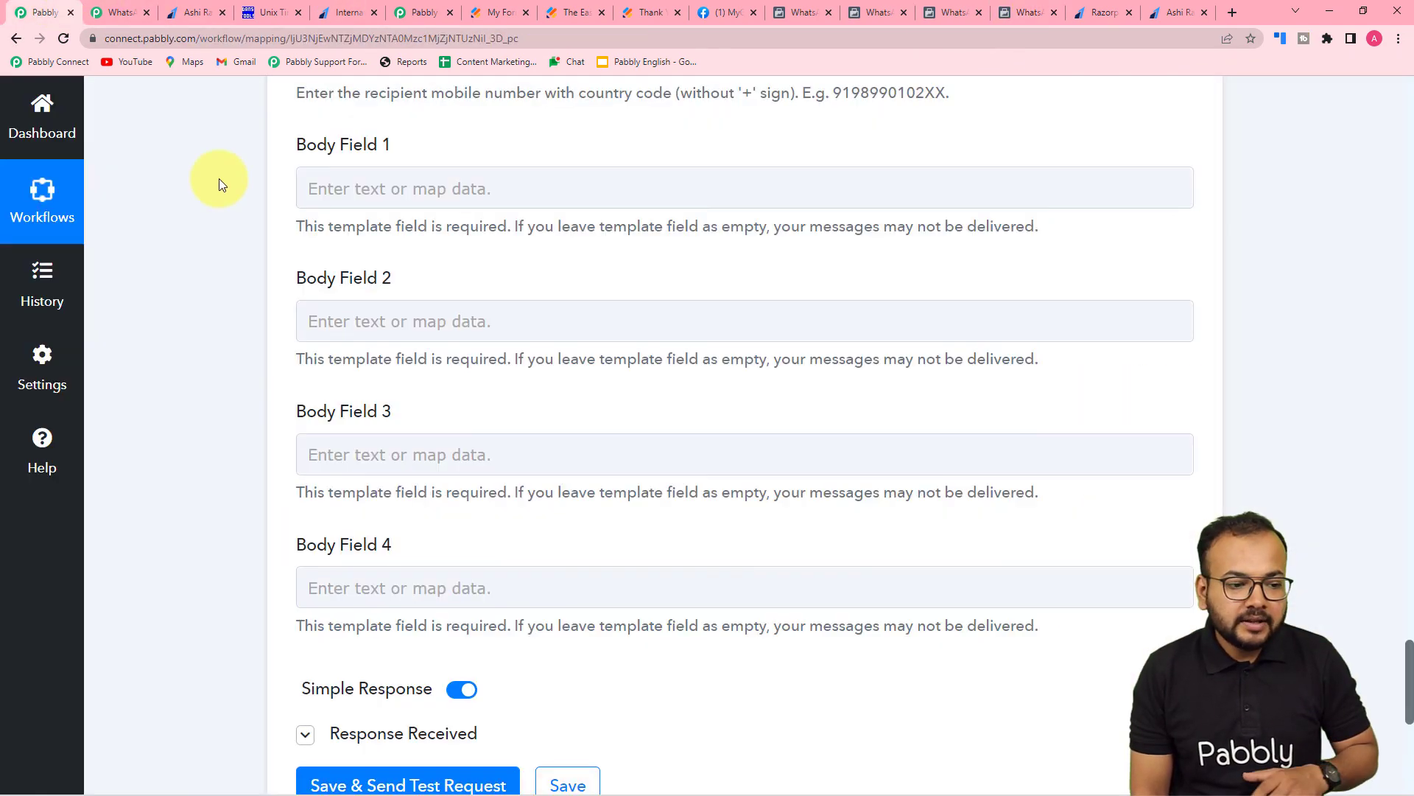
- Map step 7's body fields to the customer's first and last name, product name, quantity and delivery date as month/day/year, and save the step
{"action": "left_click", "coordinate": [396, 189]}
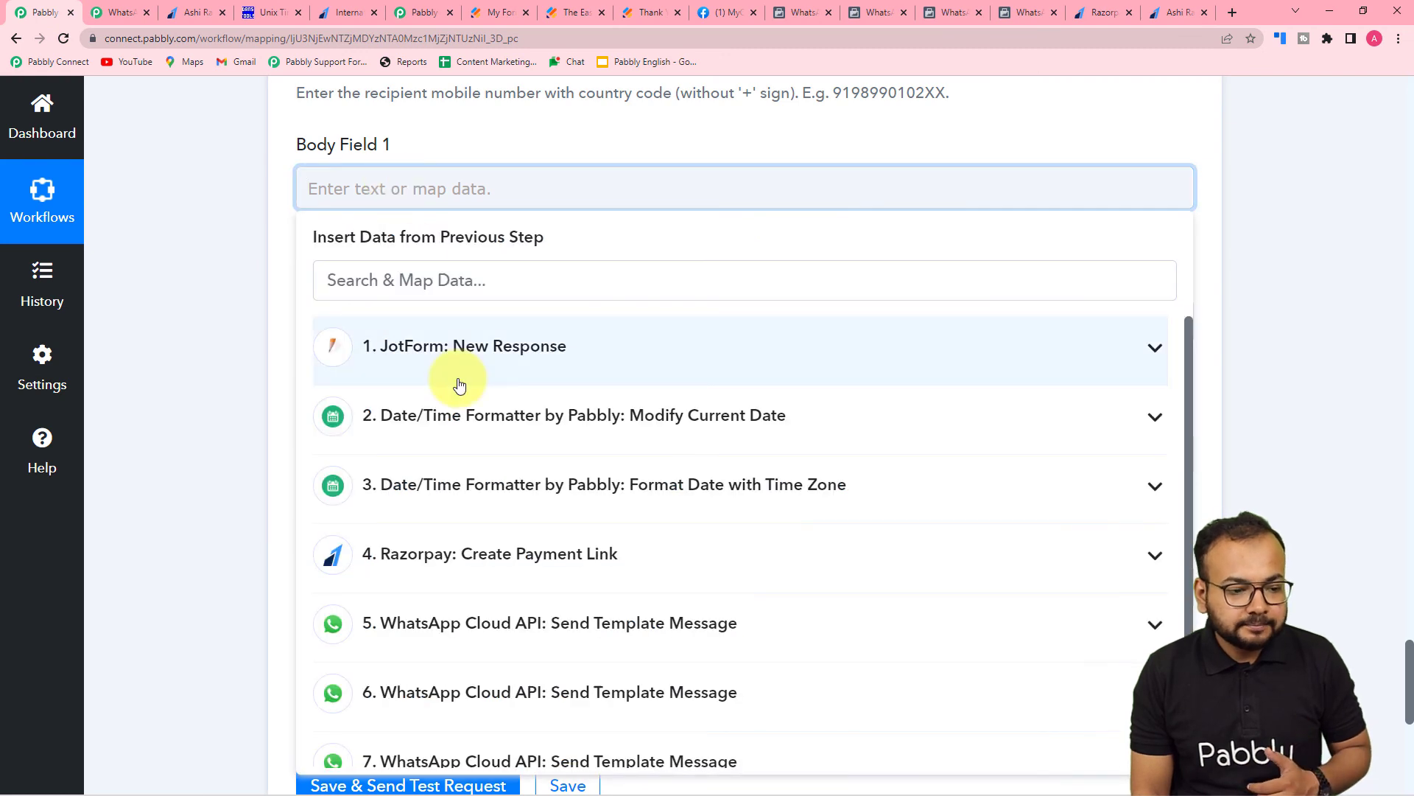
{"action": "left_click", "coordinate": [231, 305]}
{"action": "scroll", "coordinate": [231, 305], "scroll_direction": "down", "scroll_amount": 4}
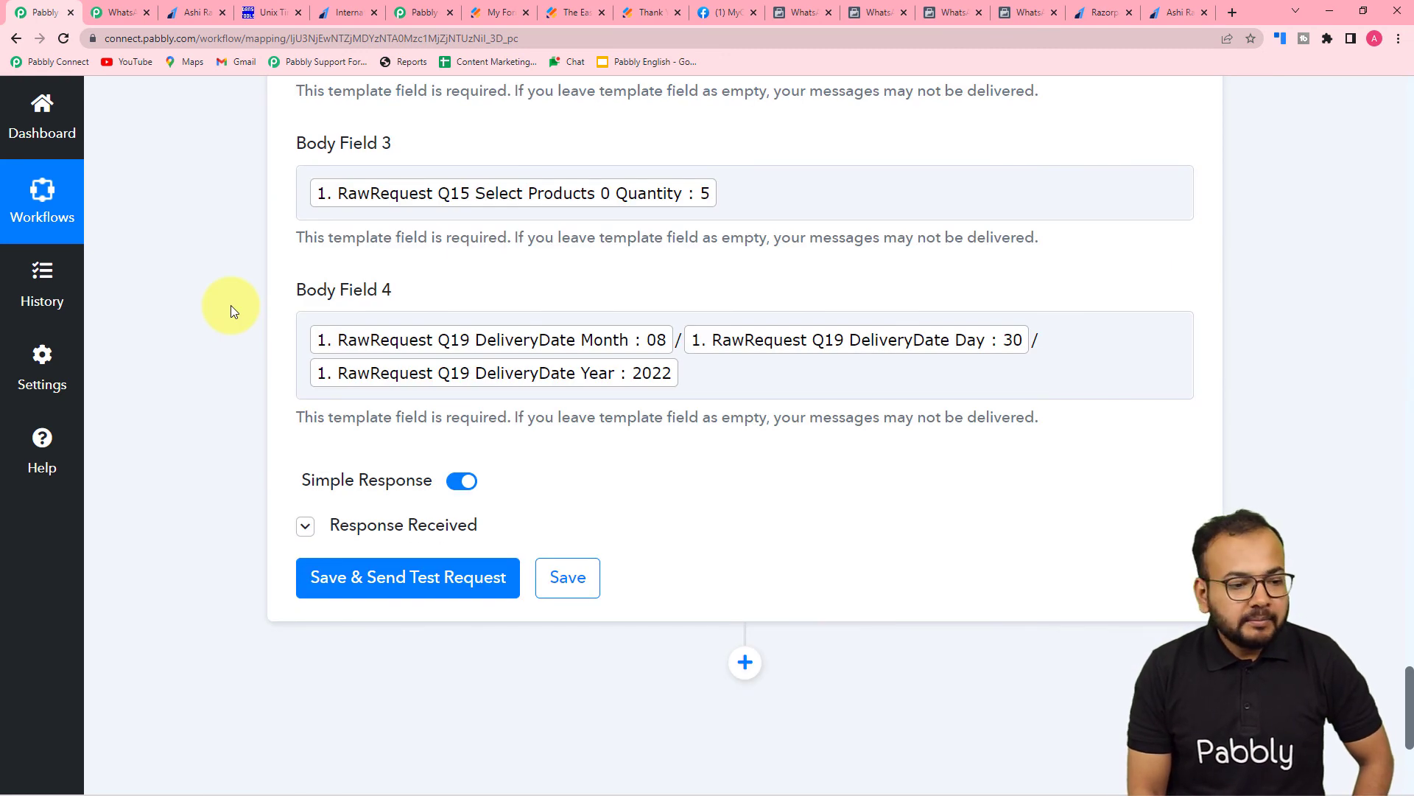
{"action": "scroll", "coordinate": [231, 305], "scroll_direction": "up", "scroll_amount": 2}
{"action": "scroll", "coordinate": [231, 305], "scroll_direction": "down", "scroll_amount": 2}
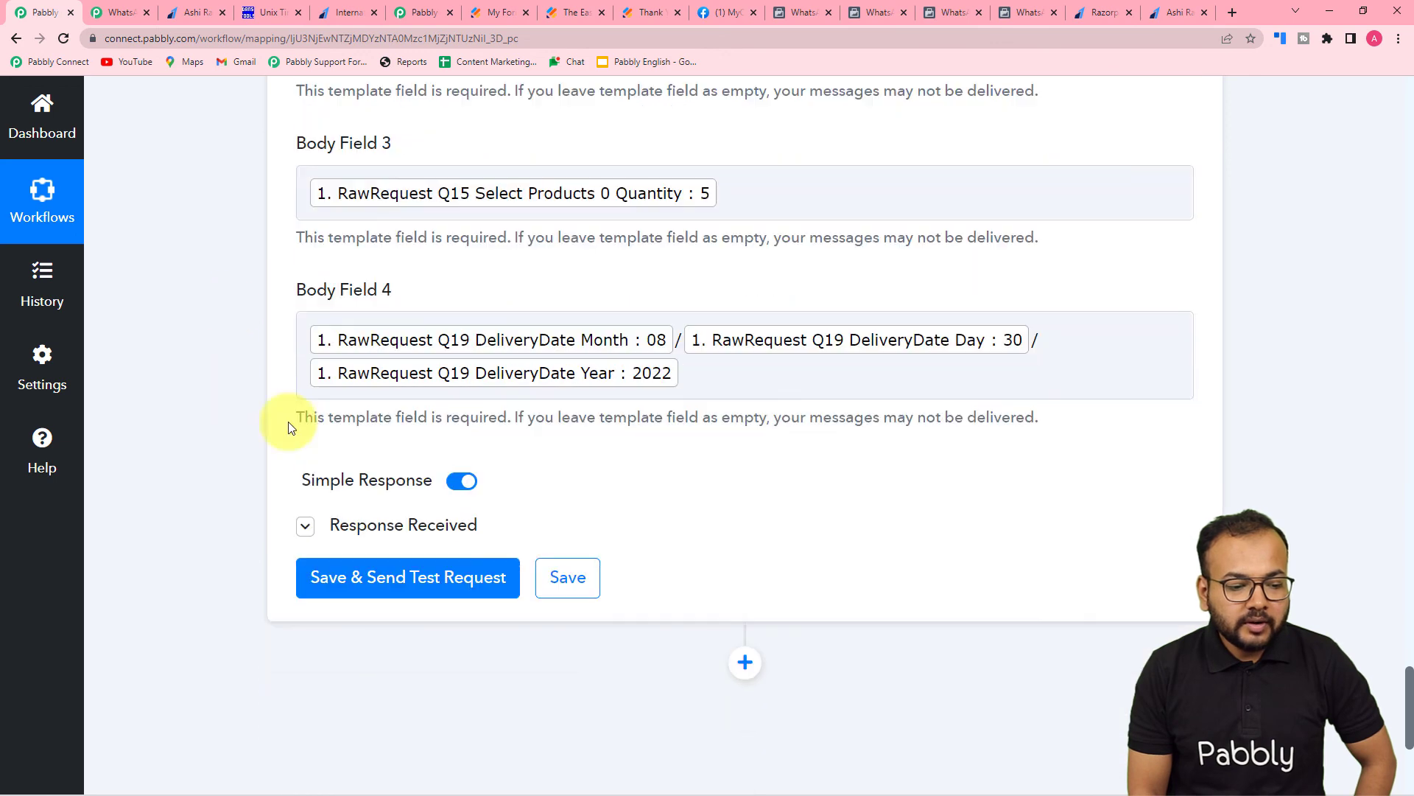
{"action": "left_click", "coordinate": [568, 579]}
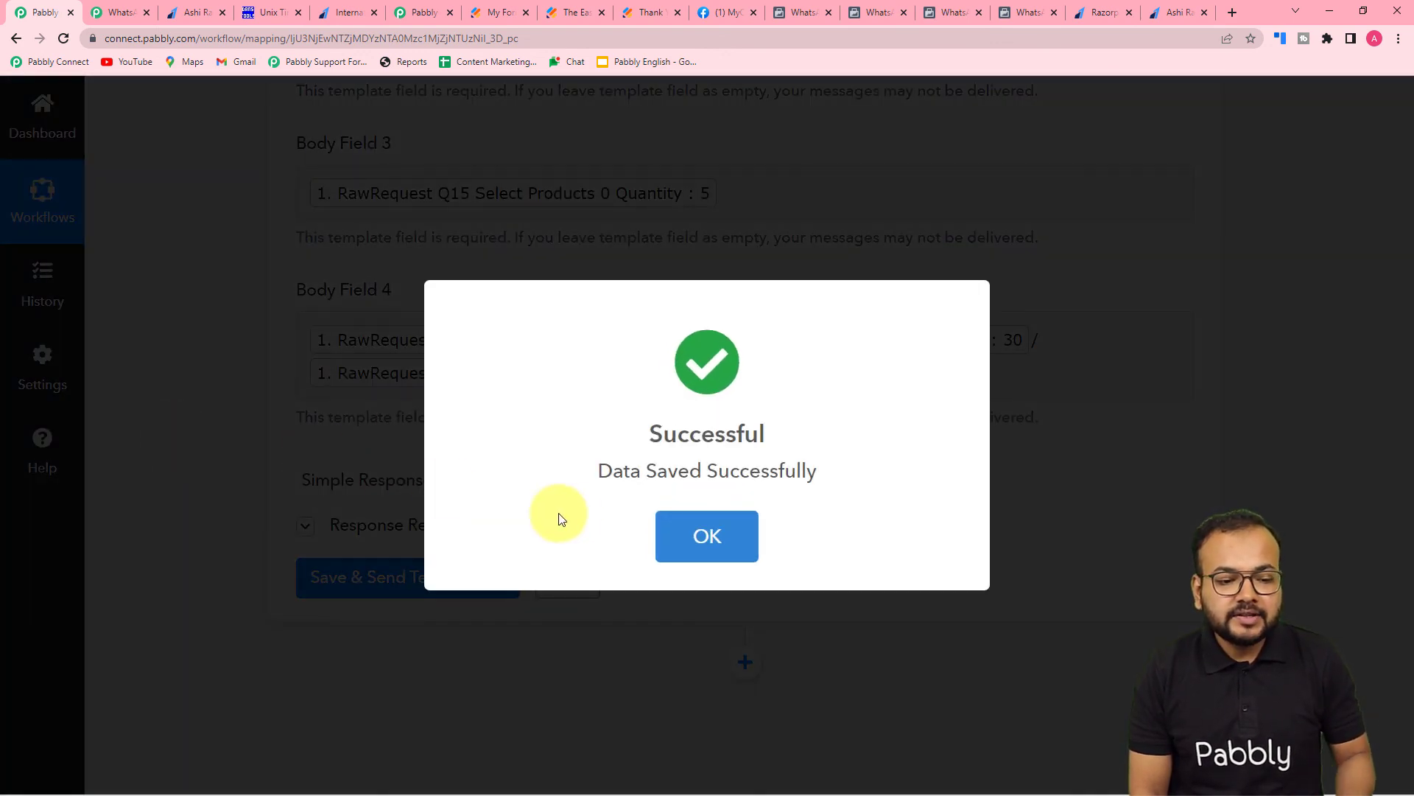
{"action": "left_click", "coordinate": [701, 533]}
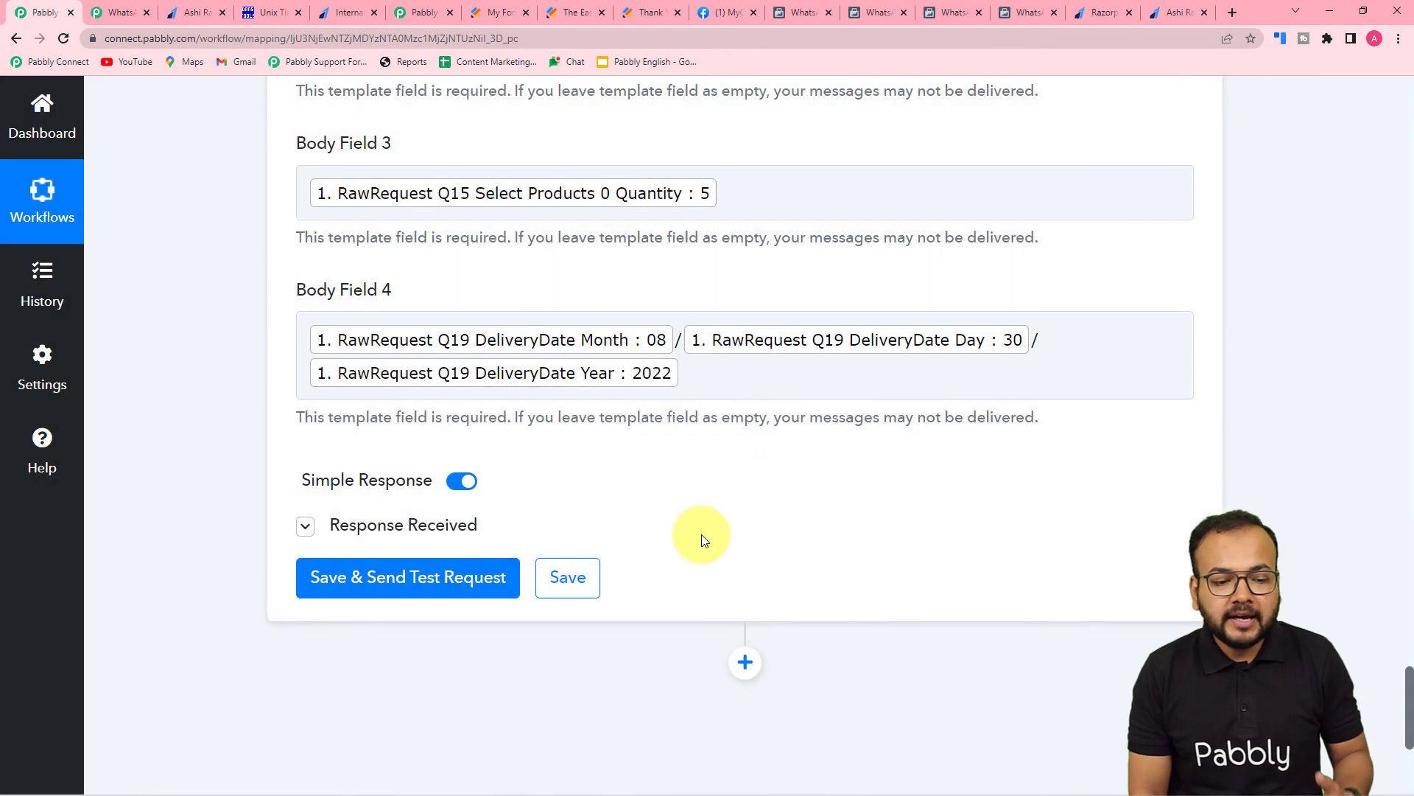
- Collapse WhatsApp Cloud API steps 6 and 7 and the JotForm trigger in the workflow
{"action": "left_click", "coordinate": [1410, 500]}
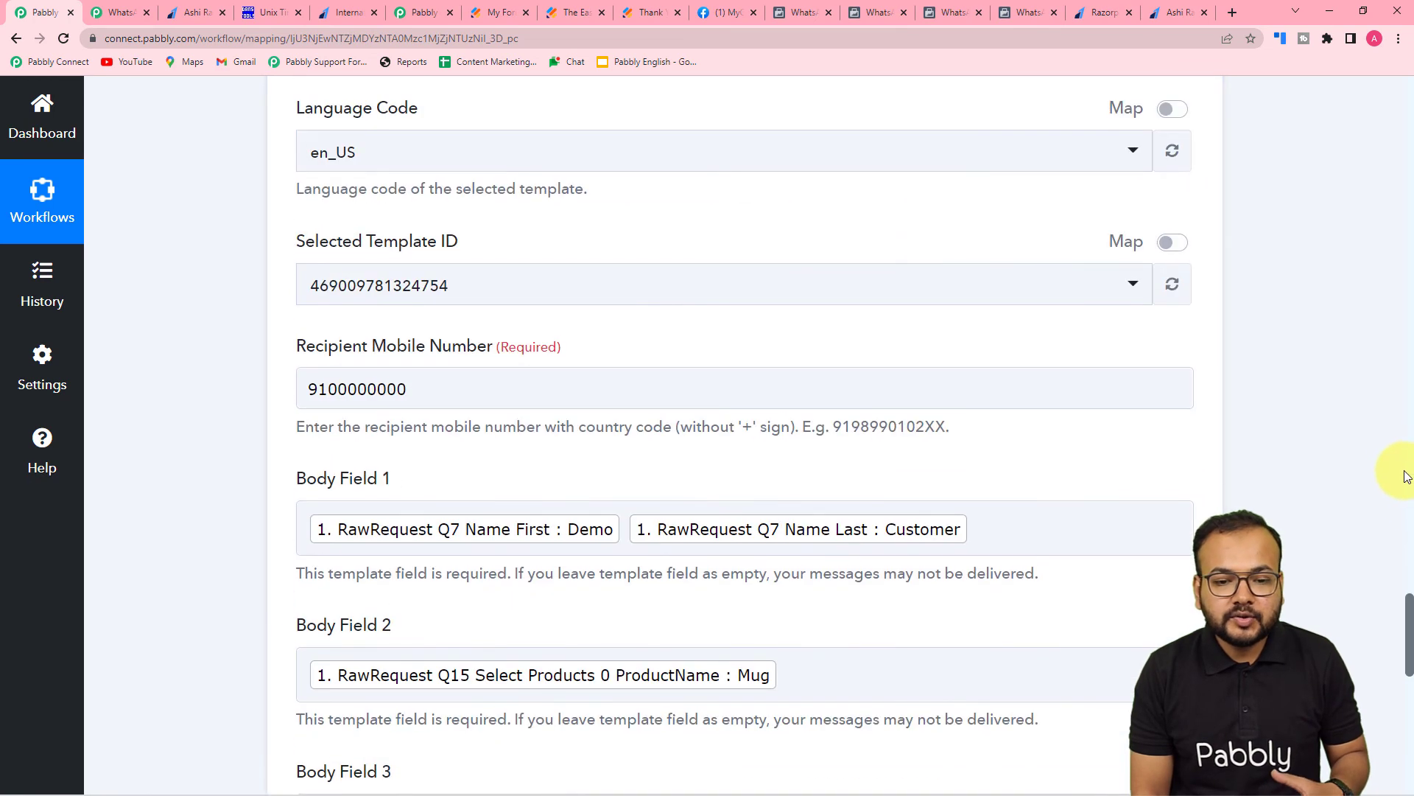
{"action": "left_click", "coordinate": [1410, 413]}
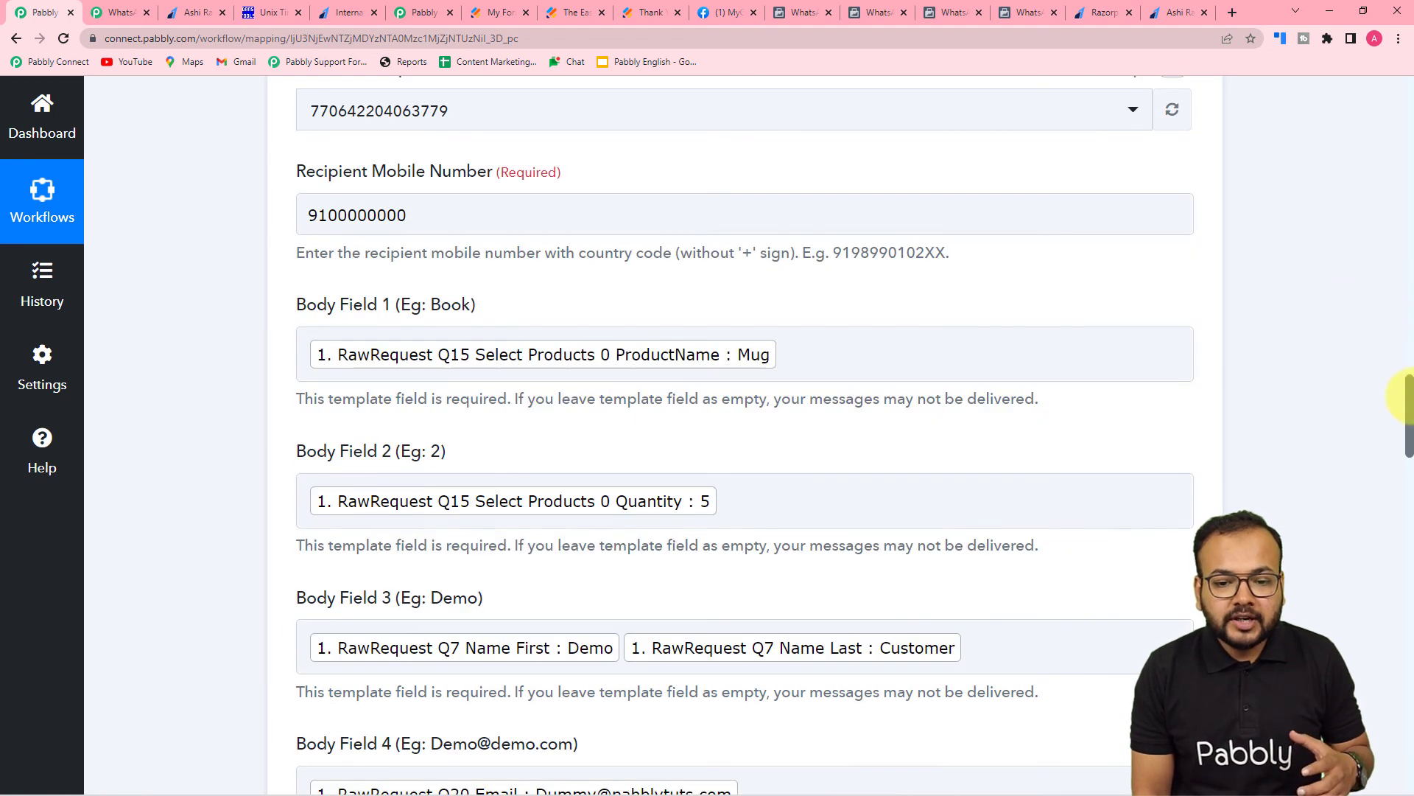
{"action": "left_click", "coordinate": [1403, 315]}
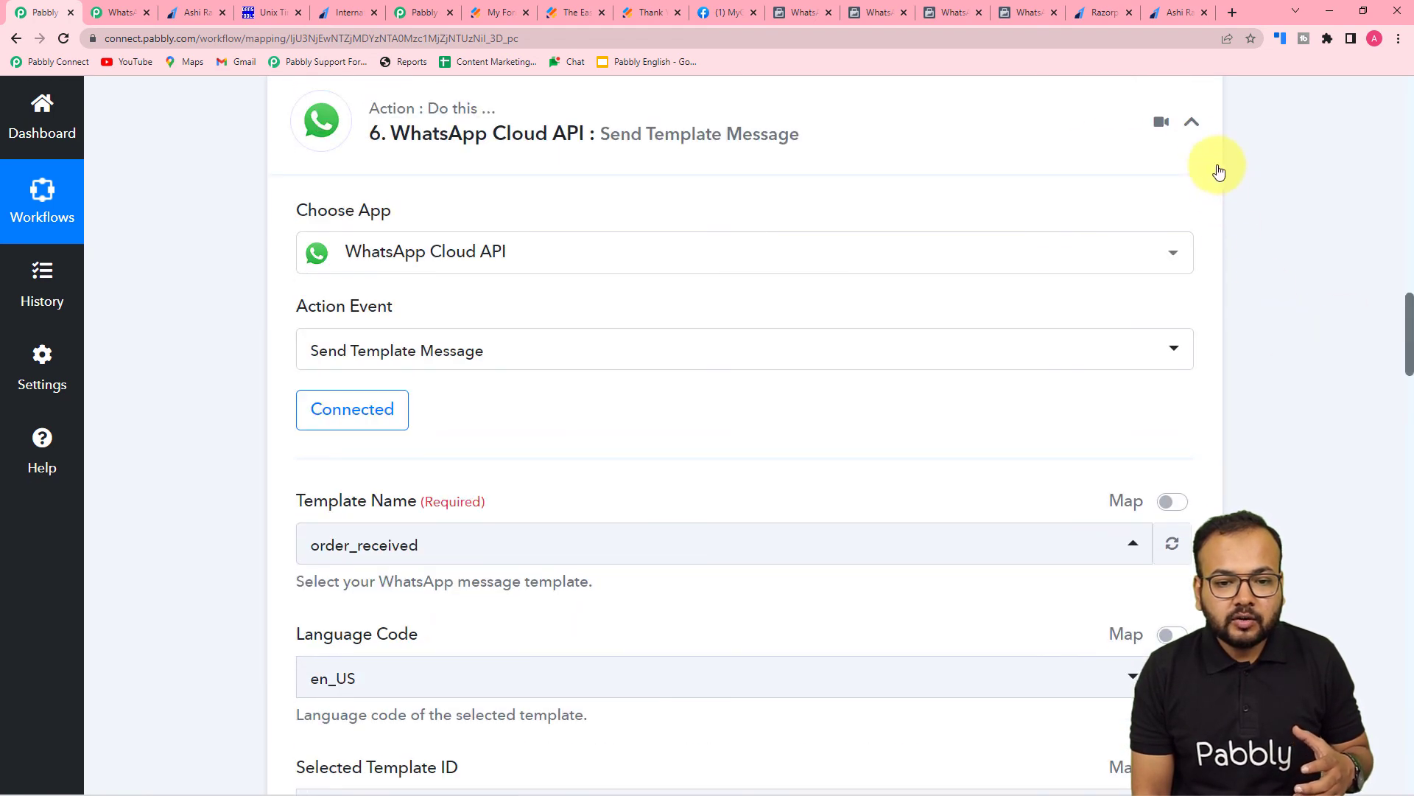
{"action": "left_click", "coordinate": [1191, 123]}
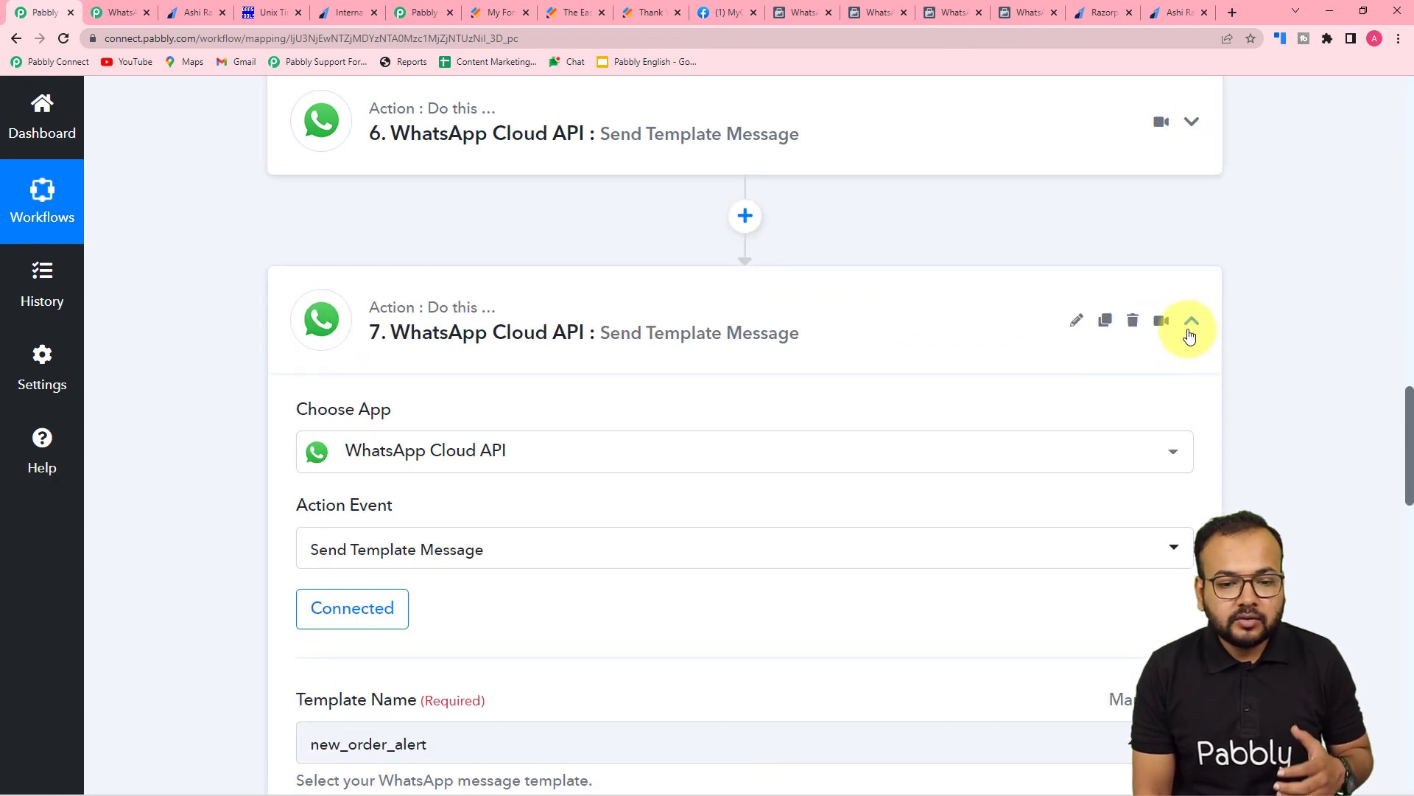
{"action": "left_click", "coordinate": [1191, 324]}
{"action": "scroll", "coordinate": [1280, 392], "scroll_direction": "up", "scroll_amount": 7}
{"action": "scroll", "coordinate": [1257, 373], "scroll_direction": "up", "scroll_amount": 11}
{"action": "scroll", "coordinate": [1254, 365], "scroll_direction": "up", "scroll_amount": 6}
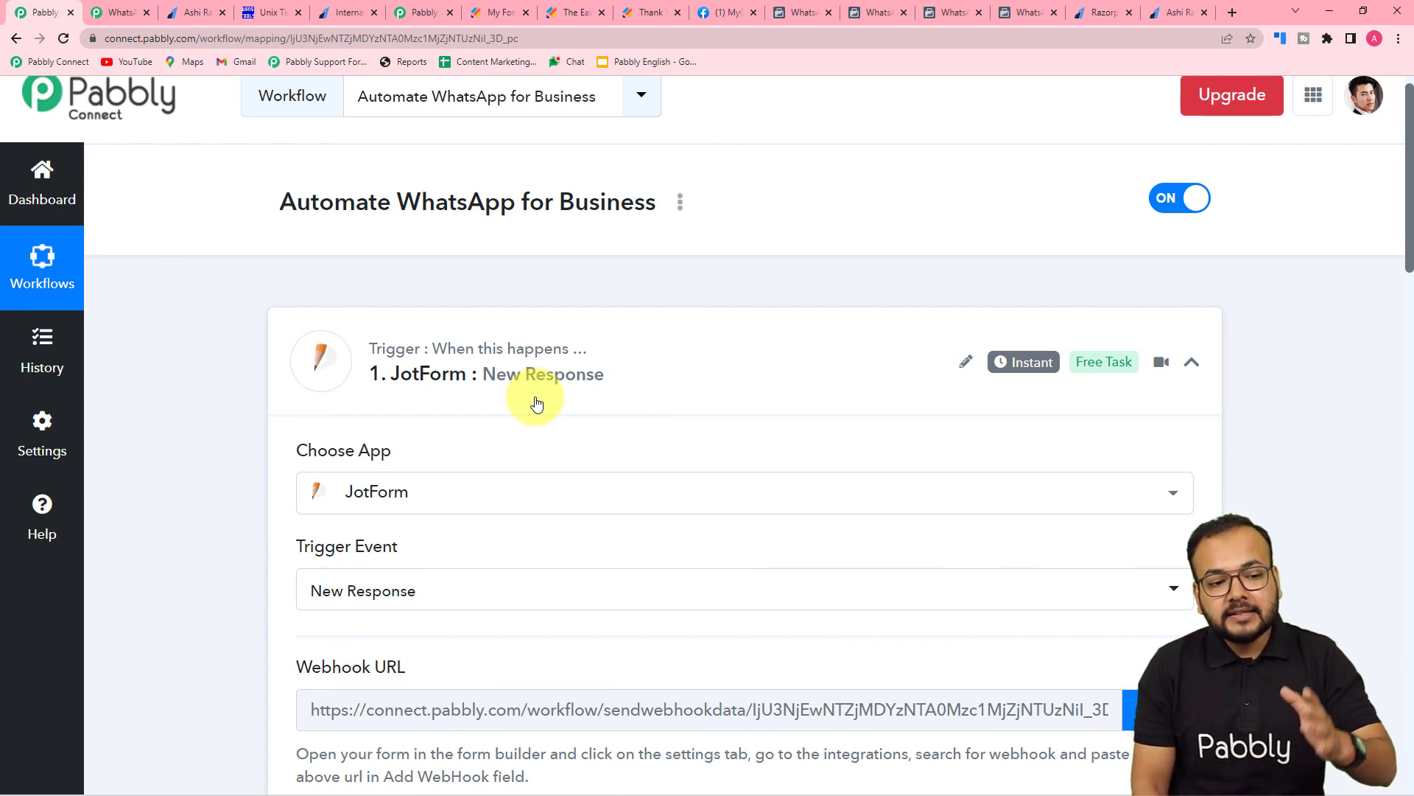
{"action": "left_click", "coordinate": [1192, 362]}
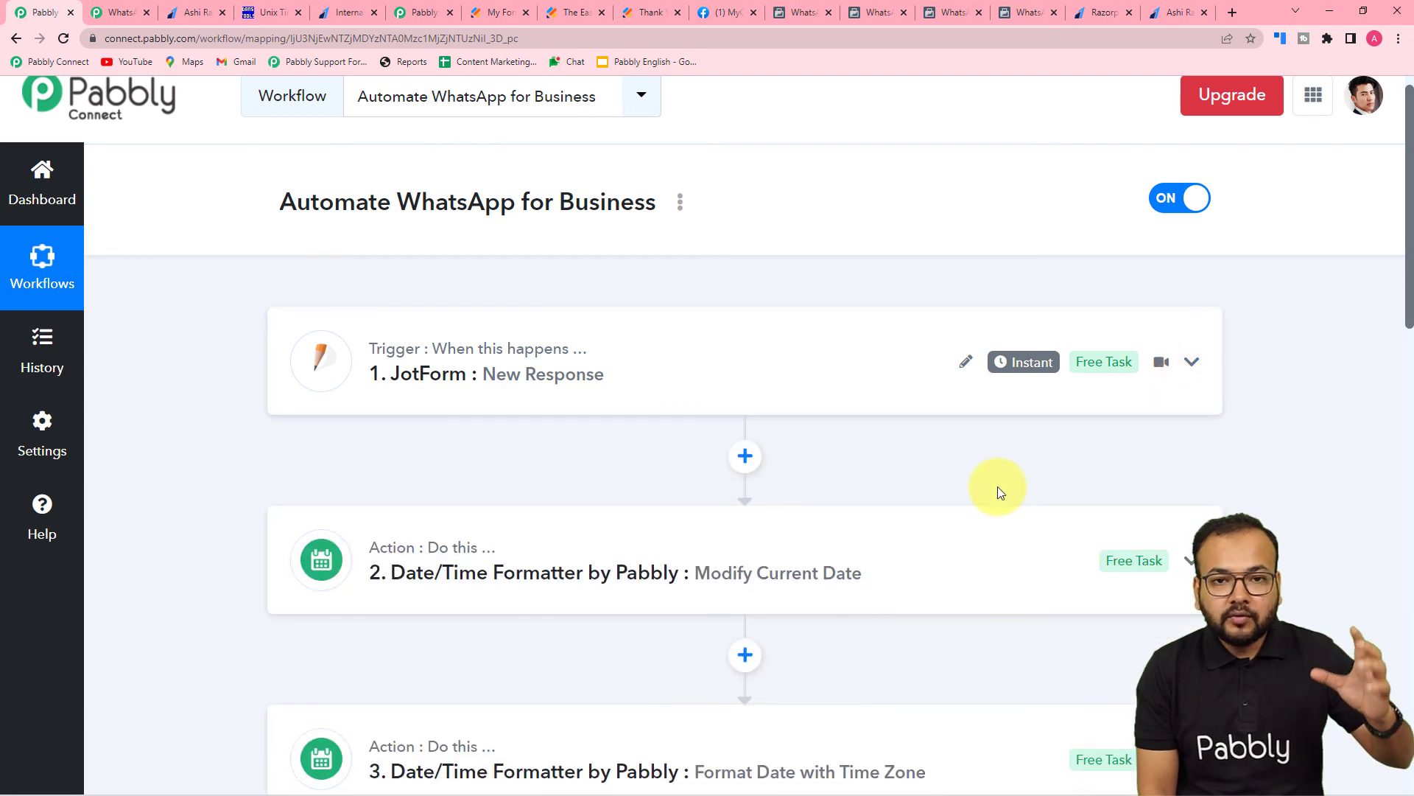